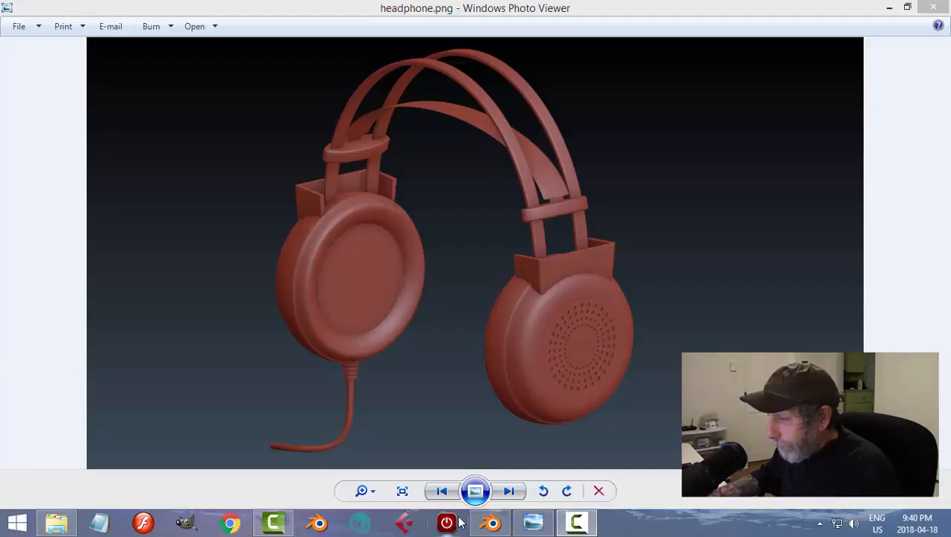
Switch to Blender and delete all the default objects from the scene
{"action": "left_click", "coordinate": [490, 523]}
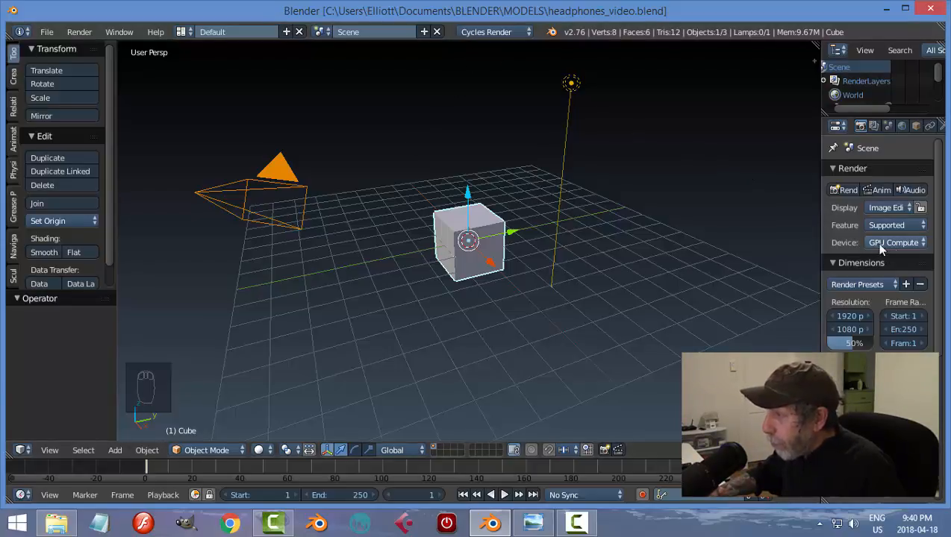
{"action": "key", "text": "a"}
{"action": "key", "text": "a"}
{"action": "key", "text": "a"}
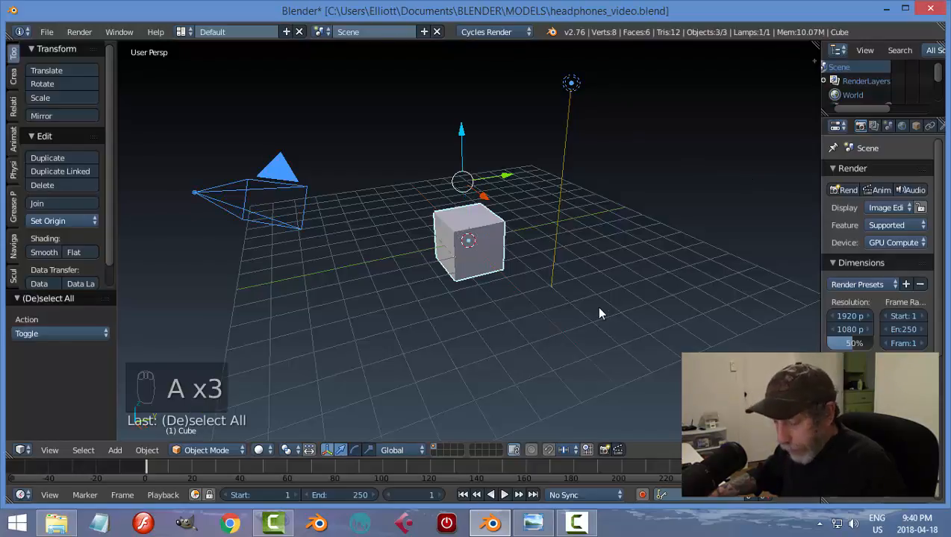
{"action": "key", "text": "x"}
{"action": "left_click", "coordinate": [597, 309]}
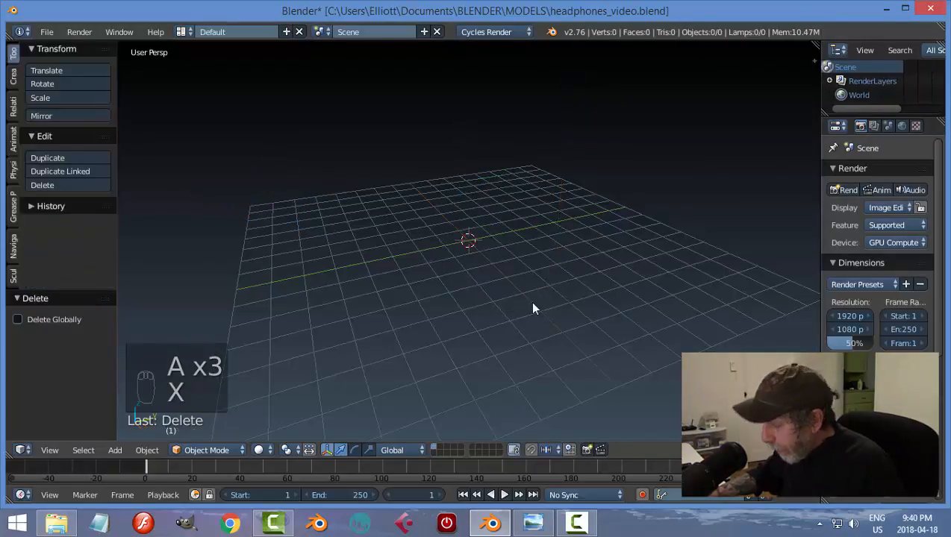
Add a mesh circle at the origin while working in the right orthographic view
{"action": "key", "text": "KP_3"}
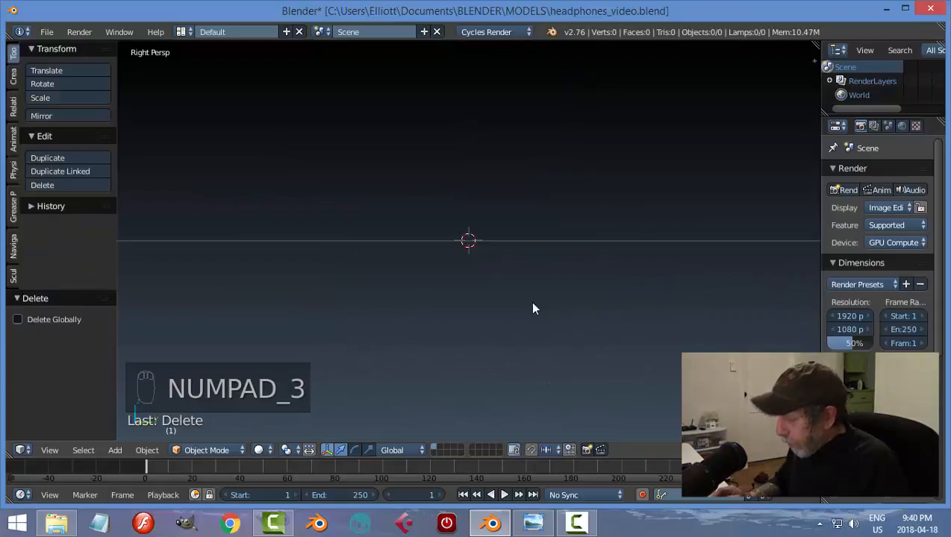
{"action": "key", "text": "KP_5"}
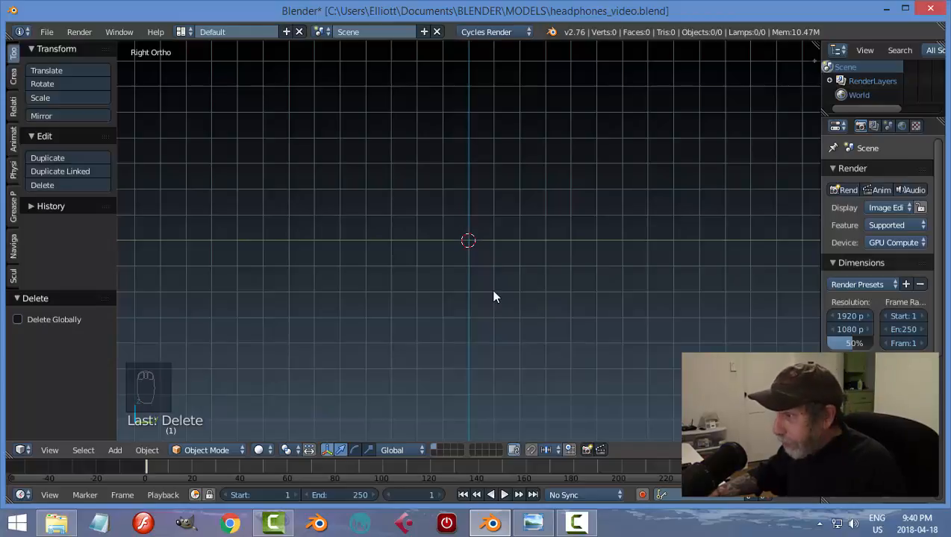
{"action": "key", "text": "shift+a"}
{"action": "mouse_move", "coordinate": [492, 297]}
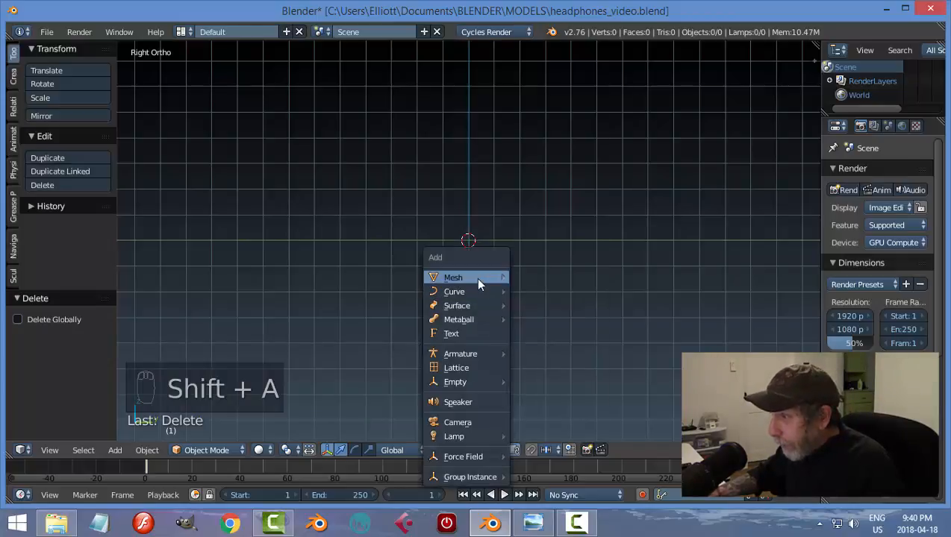
{"action": "mouse_move", "coordinate": [478, 277]}
{"action": "mouse_move", "coordinate": [555, 27]}
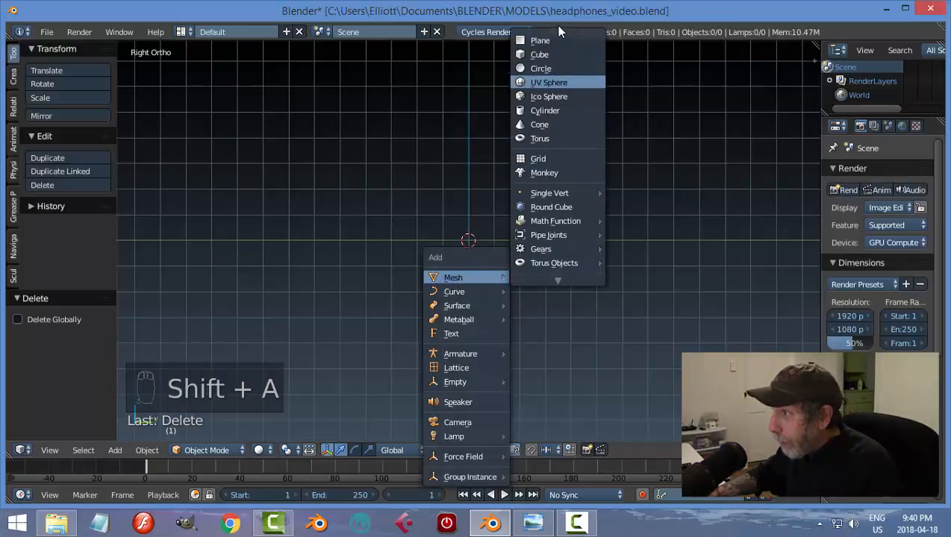
{"action": "left_click", "coordinate": [552, 69]}
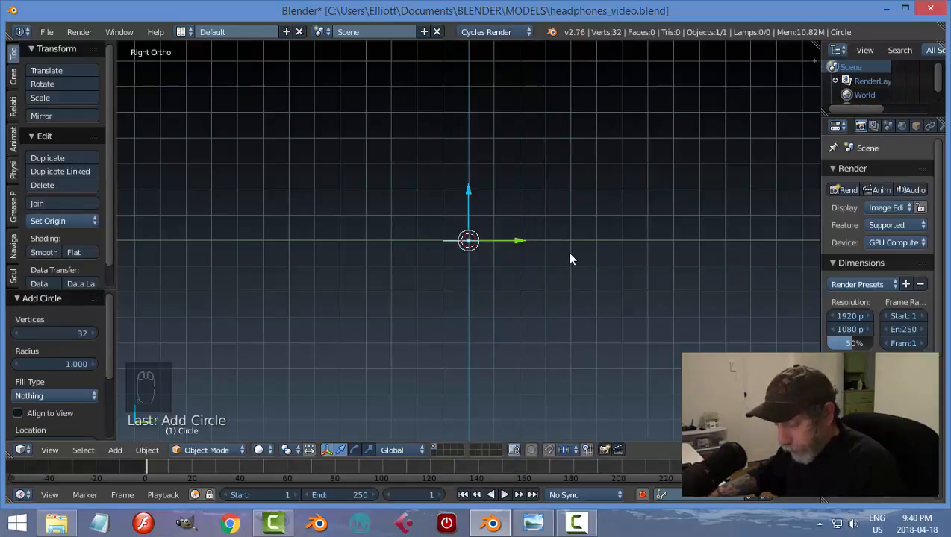
Rotate the circle 90° around the Y axis
{"action": "key", "text": "r"}
{"action": "key", "text": "y"}
{"action": "key", "text": "9"}
{"action": "key", "text": "0"}
{"action": "key", "text": "Return"}
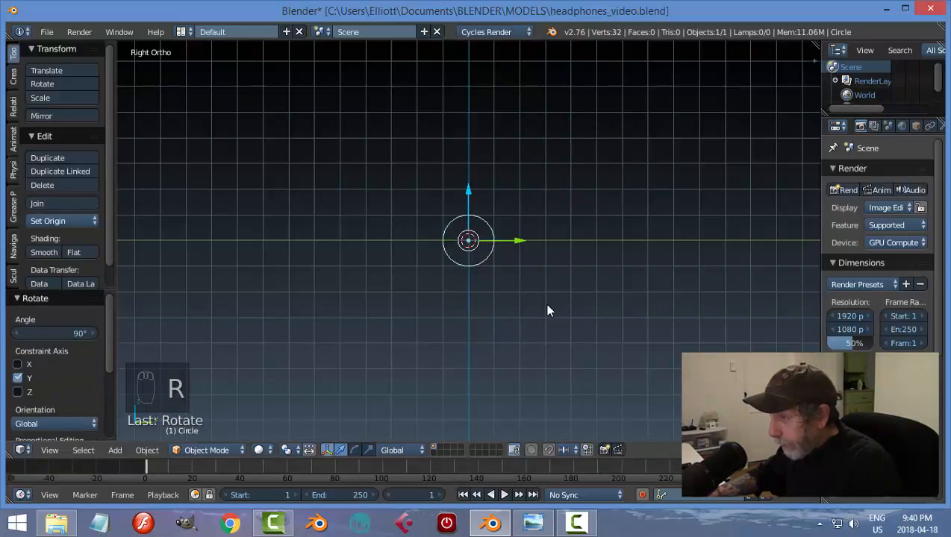
Hide the grid floor in the 3D viewport
{"action": "scroll", "coordinate": [547, 310], "scroll_direction": "up", "scroll_amount": 5}
{"action": "scroll", "coordinate": [547, 310], "scroll_direction": "down", "scroll_amount": 1}
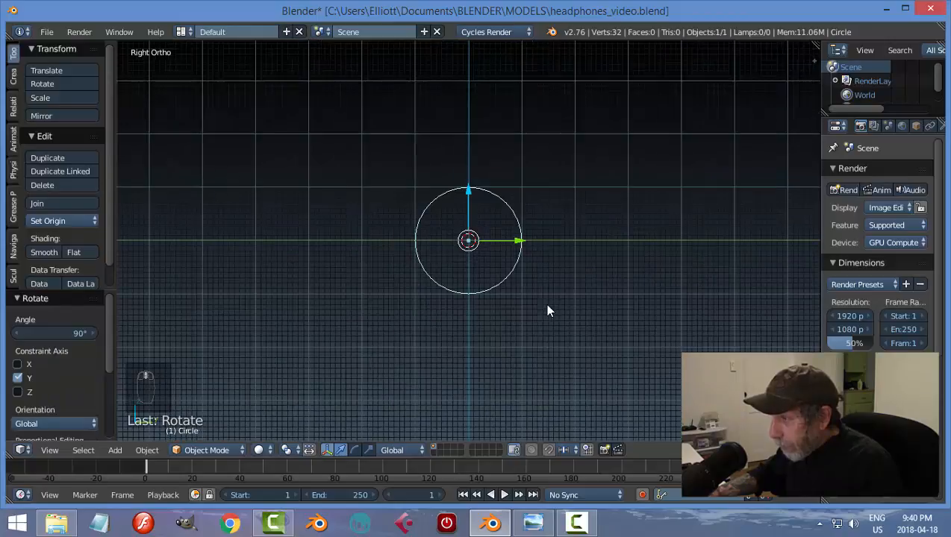
{"action": "scroll", "coordinate": [547, 311], "scroll_direction": "up", "scroll_amount": 1}
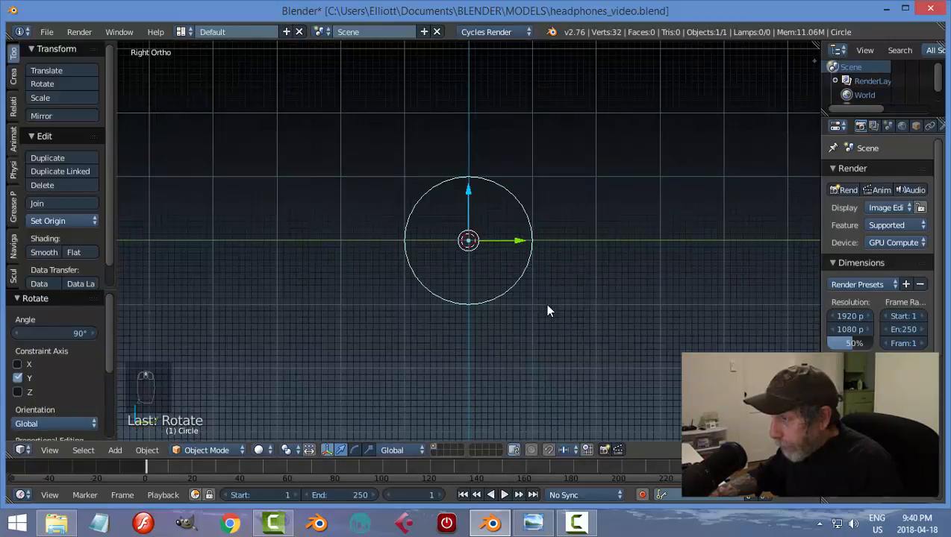
{"action": "middle_click_drag", "start_coordinate": [541, 354], "coordinate": [537, 223]}
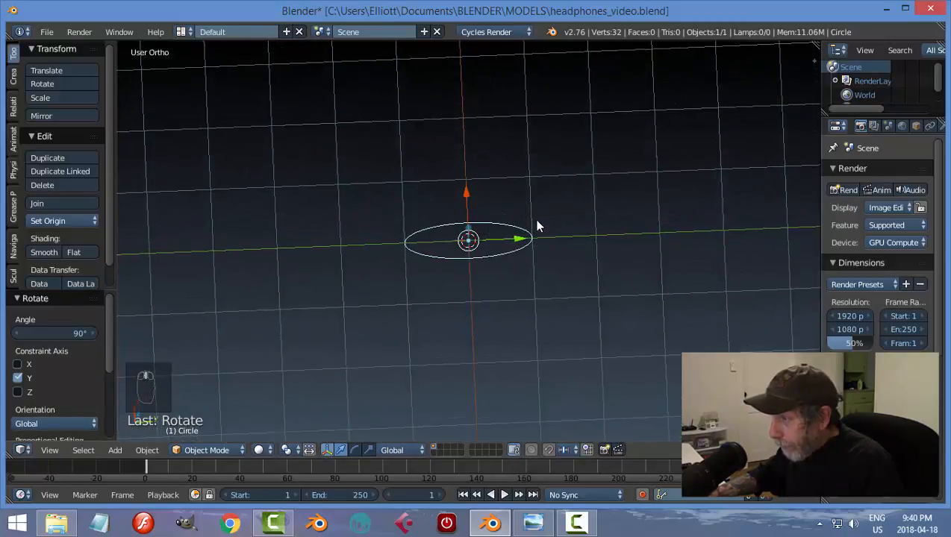
{"action": "key", "text": "n"}
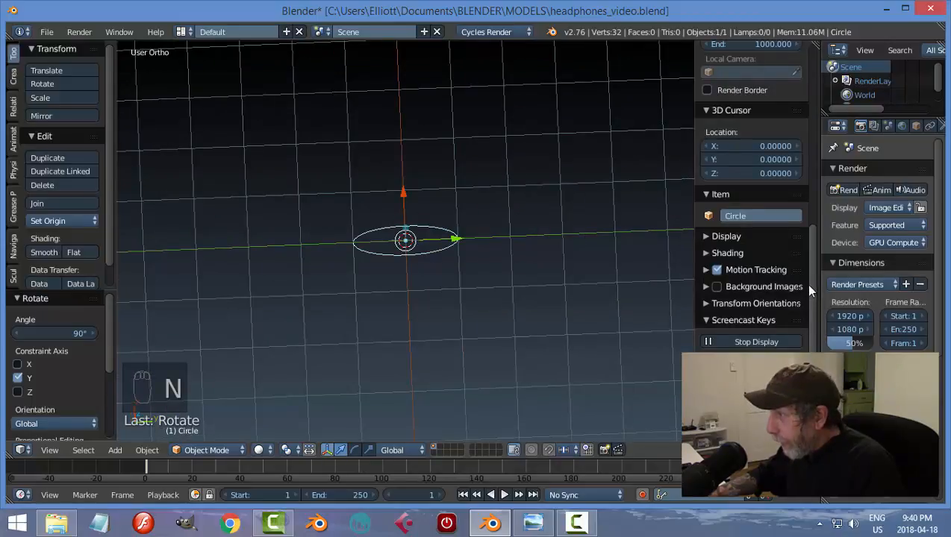
{"action": "left_click", "coordinate": [713, 236]}
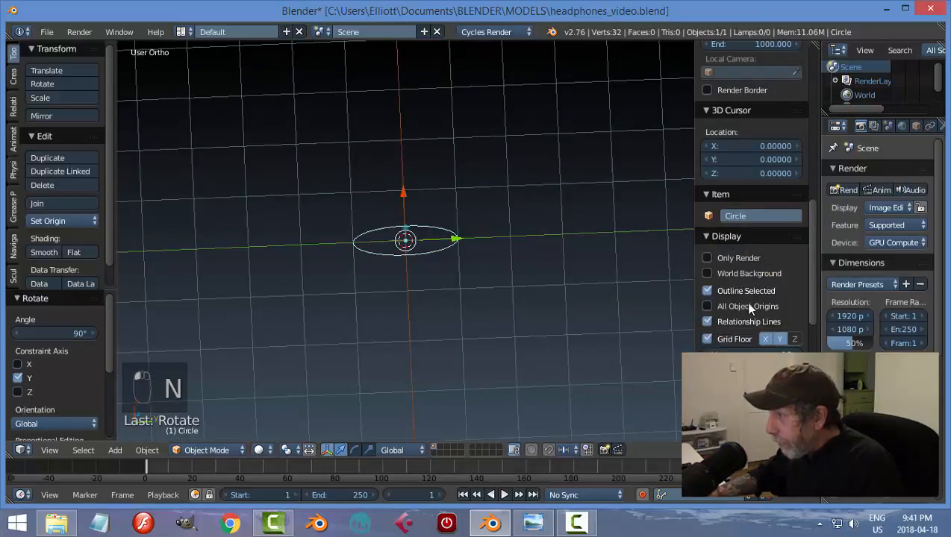
{"action": "left_click", "coordinate": [733, 340]}
{"action": "left_click", "coordinate": [711, 237]}
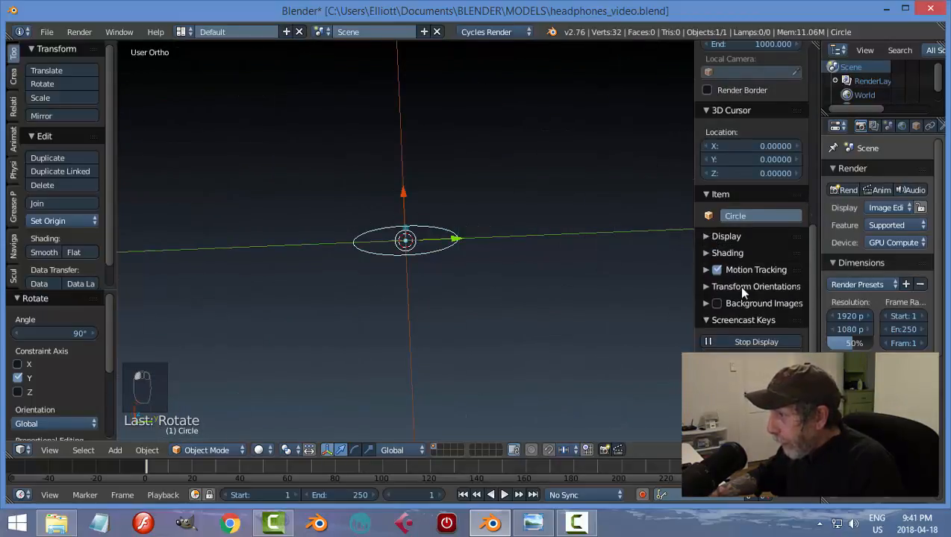
Enable Matcap shading in the viewport and choose the red clay-like matcap
{"action": "left_click", "coordinate": [713, 254]}
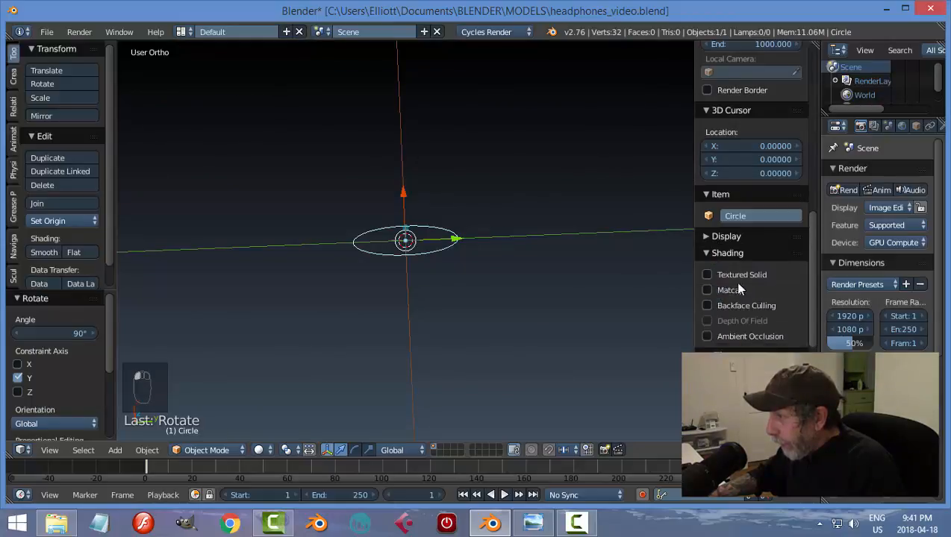
{"action": "left_click", "coordinate": [732, 291]}
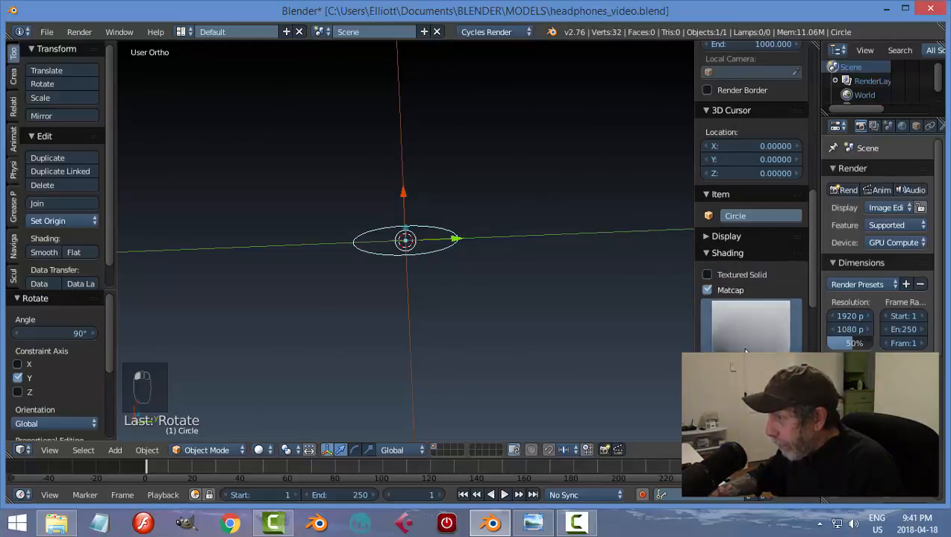
{"action": "left_click", "coordinate": [747, 325]}
{"action": "left_click", "coordinate": [633, 117]}
{"action": "key", "text": "n"}
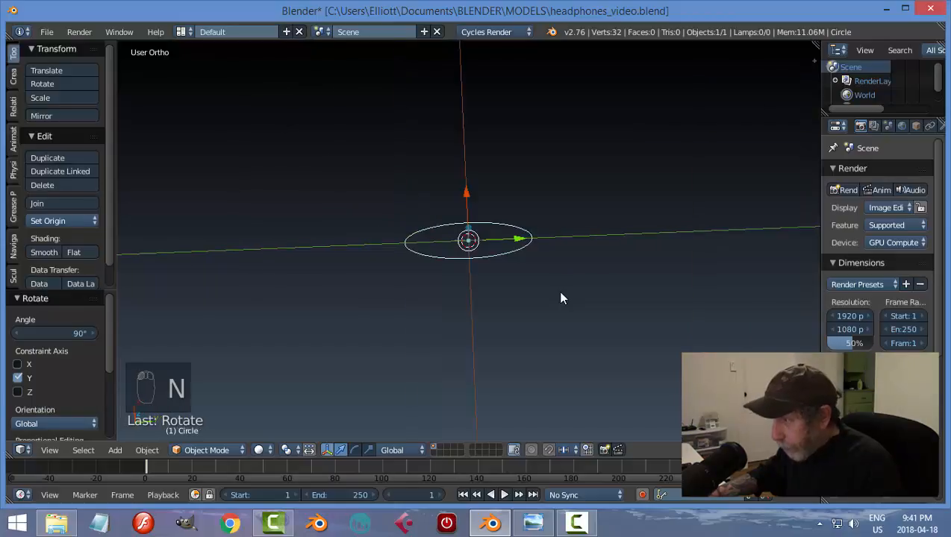
Fill the circle with a face in Edit Mode
{"action": "middle_click_drag", "start_coordinate": [559, 328], "coordinate": [568, 273]}
{"action": "key", "text": "Tab"}
{"action": "key", "text": "f"}
Extrude the circular face about 0.157 along the X axis and scale its rim up slightly
{"action": "key", "text": "e"}
{"action": "right_click", "coordinate": [512, 313]}
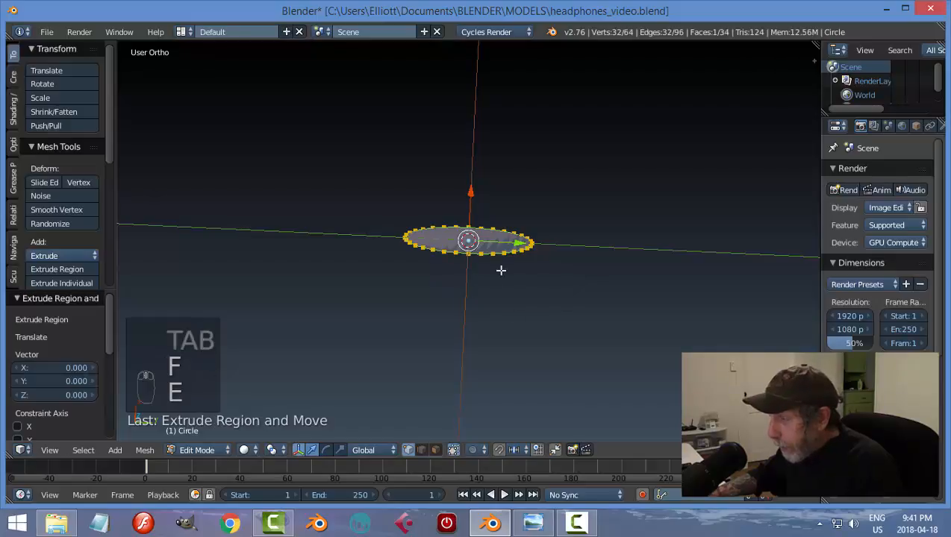
{"action": "left_click_drag", "start_coordinate": [476, 200], "coordinate": [473, 184]}
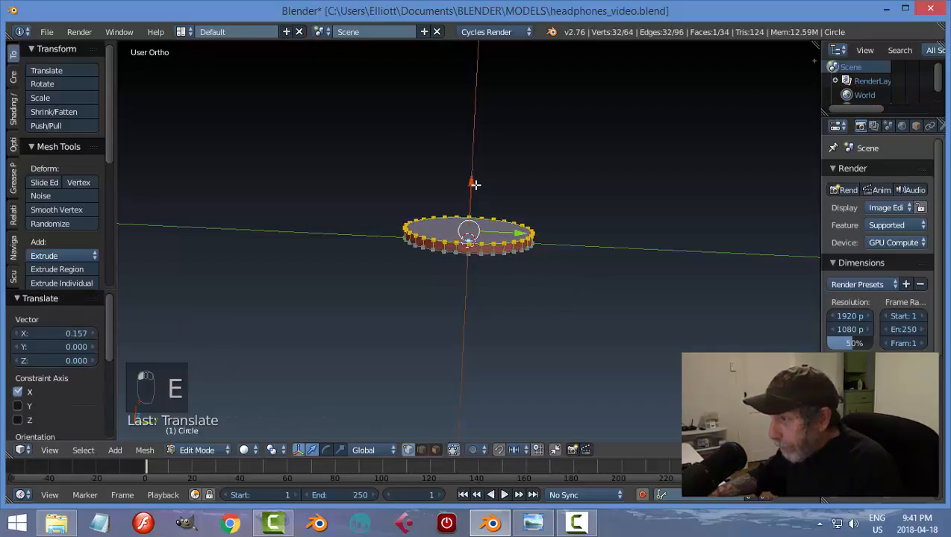
{"action": "key", "text": "s"}
{"action": "left_click", "coordinate": [579, 277]}
Extrude the end face about 0.124 further along X and enlarge it by a factor of about 1.1
{"action": "key", "text": "e"}
{"action": "right_click", "coordinate": [506, 232]}
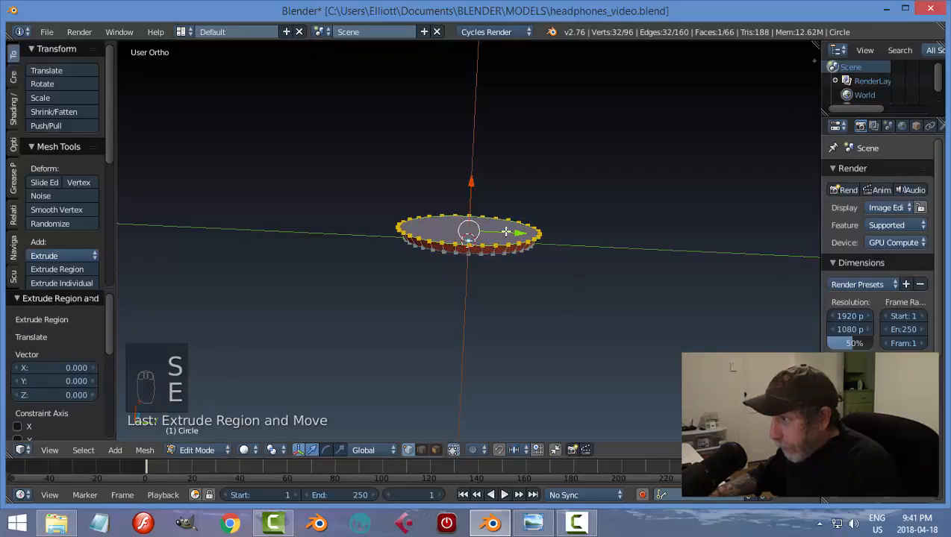
{"action": "left_click_drag", "start_coordinate": [469, 183], "coordinate": [471, 173]}
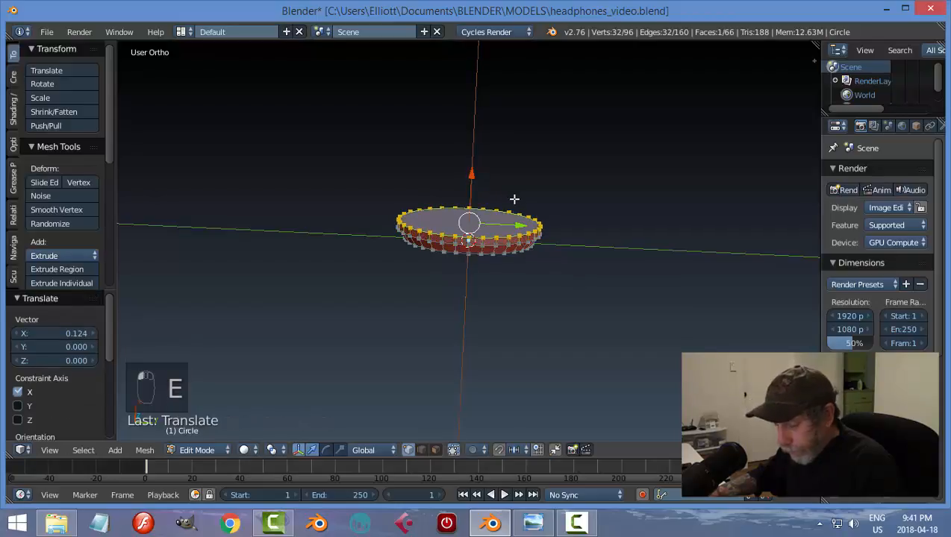
{"action": "key", "text": "s"}
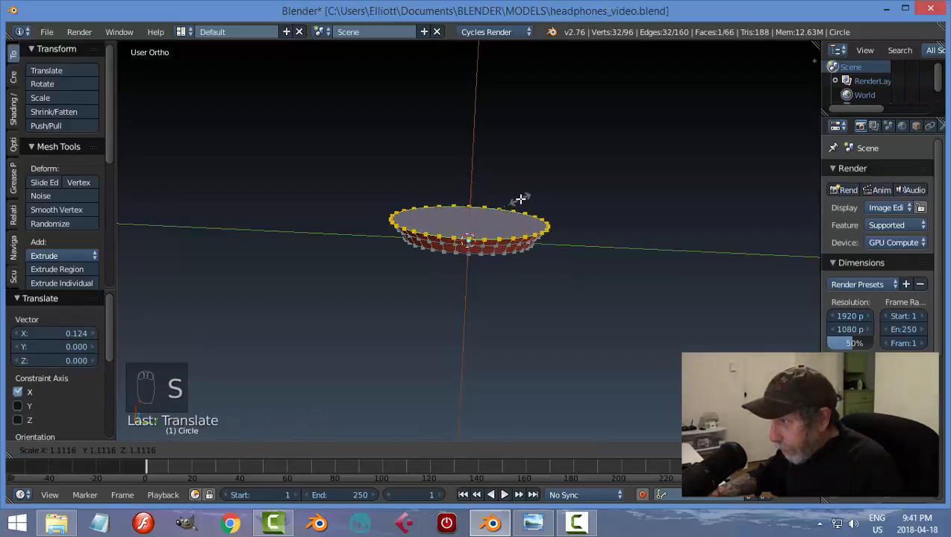
{"action": "left_click", "coordinate": [520, 198]}
Extrude the widest face about 0.123 along X and move it another 0.091 to form a straight side wall
{"action": "key", "text": "e"}
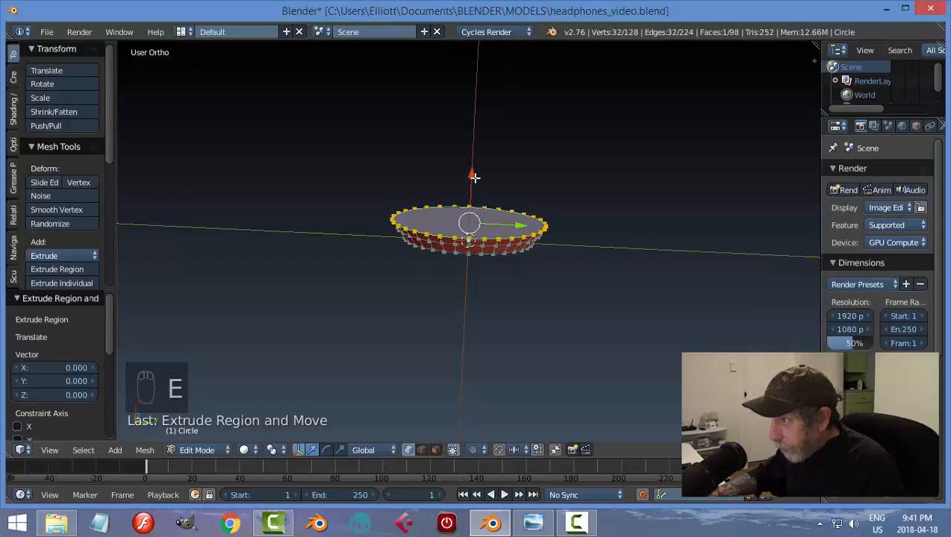
{"action": "left_click_drag", "start_coordinate": [476, 176], "coordinate": [475, 169]}
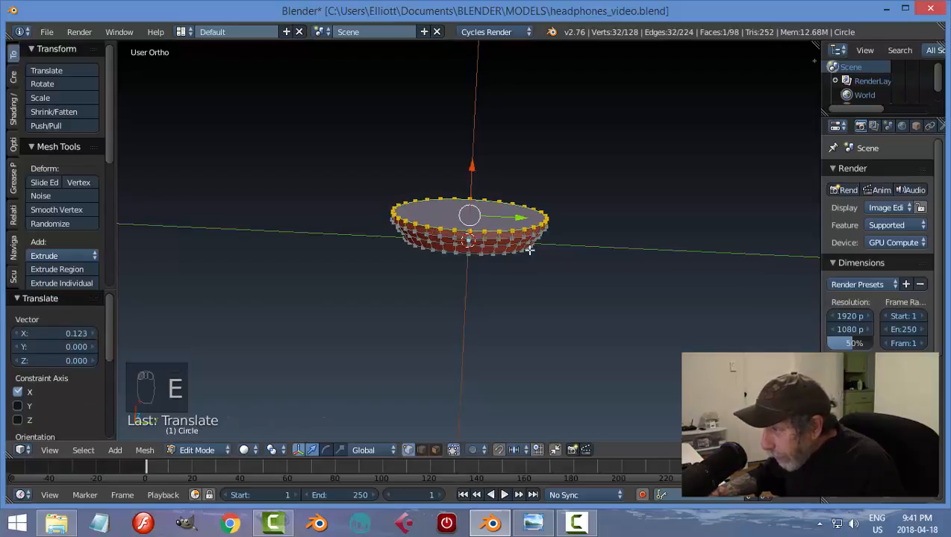
{"action": "mouse_move", "coordinate": [529, 250]}
{"action": "middle_mouse_down"}
{"action": "mouse_move", "coordinate": [538, 259]}
{"action": "mouse_move", "coordinate": [539, 230]}
{"action": "mouse_move", "coordinate": [536, 237]}
{"action": "middle_mouse_up"}
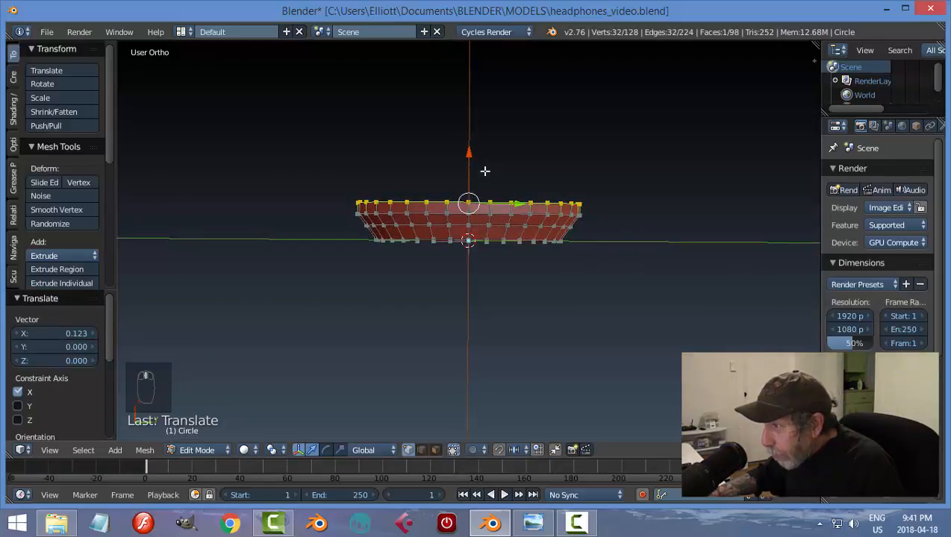
{"action": "left_click_drag", "start_coordinate": [473, 158], "coordinate": [476, 147]}
{"action": "middle_click_drag", "start_coordinate": [606, 187], "coordinate": [605, 211]}
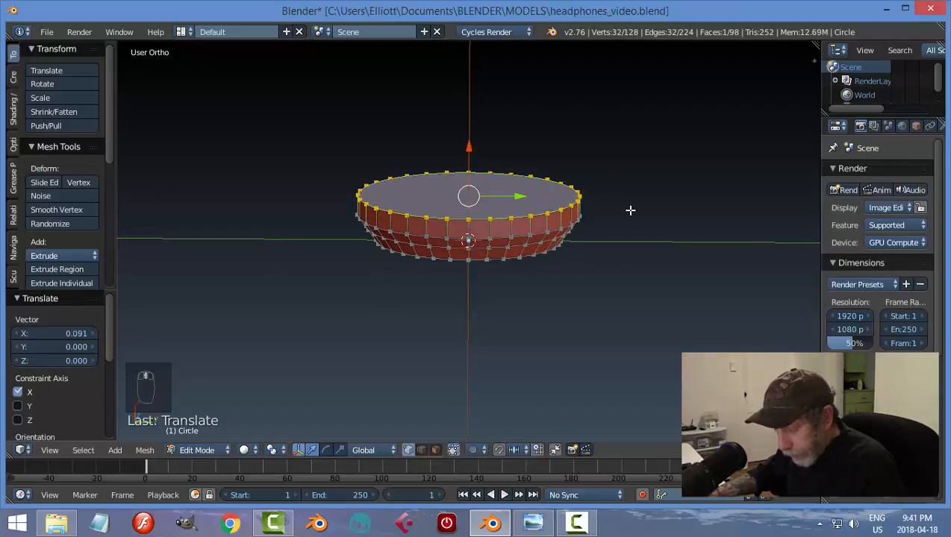
Extrude another ring outward along X from the side wall and scale it to about 0.944
{"action": "key", "text": "e"}
{"action": "left_click_drag", "start_coordinate": [466, 154], "coordinate": [471, 134]}
{"action": "key", "text": "s"}
{"action": "left_click", "coordinate": [556, 154]}
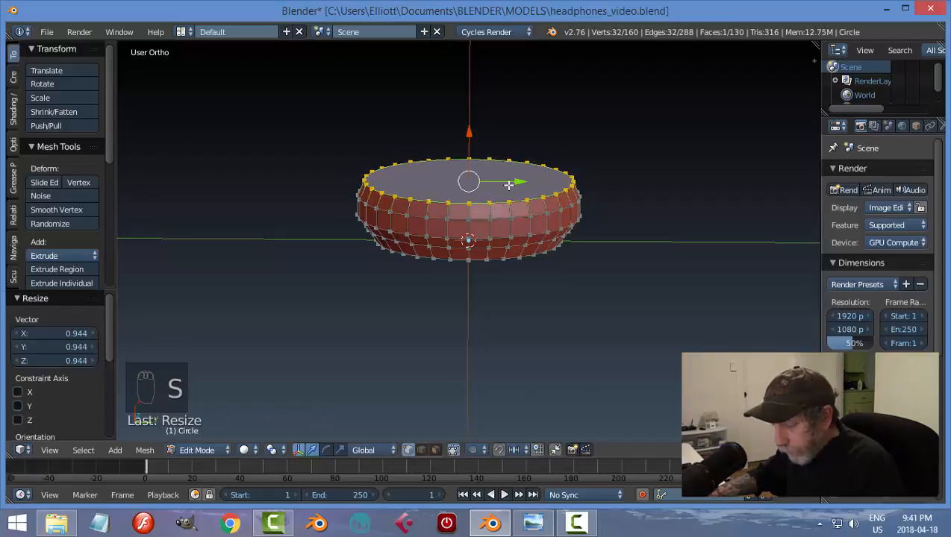
Extrude the end face about 0.140 along X and scale it to about 0.906 to round the ear cup
{"action": "key", "text": "e"}
{"action": "left_click", "coordinate": [488, 150]}
{"action": "left_click_drag", "start_coordinate": [473, 136], "coordinate": [485, 126]}
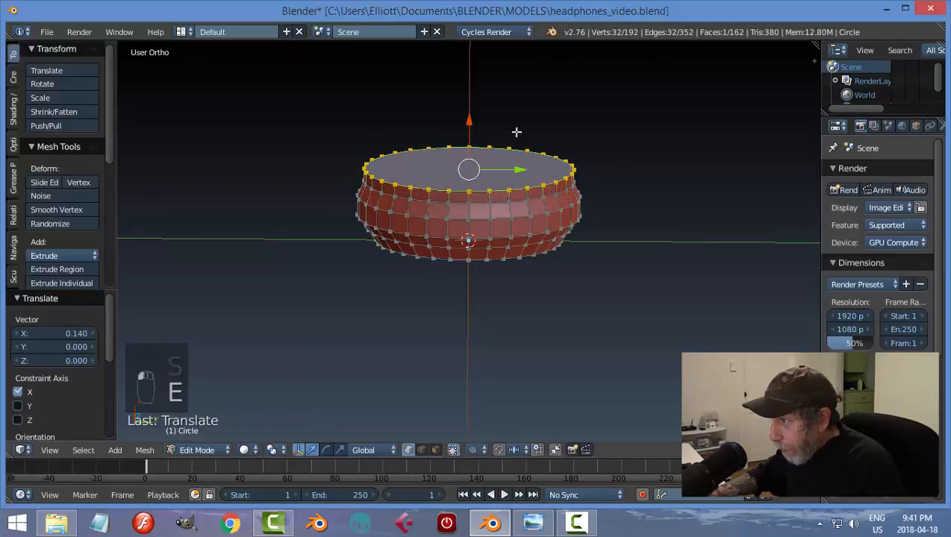
{"action": "key", "text": "s"}
{"action": "left_click", "coordinate": [604, 164]}
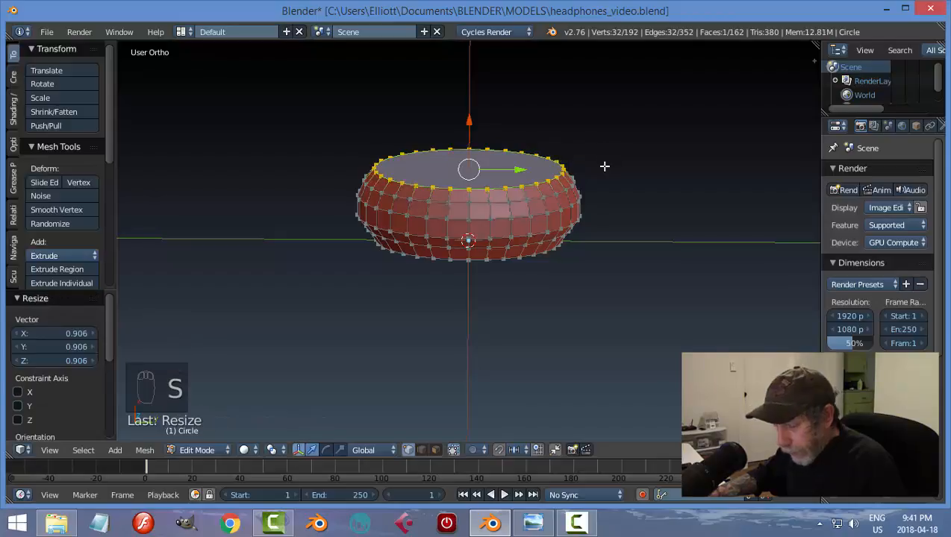
Extrude the end face about 0.031 along X and shrink it to about 0.916
{"action": "key", "text": "e"}
{"action": "left_click", "coordinate": [527, 157]}
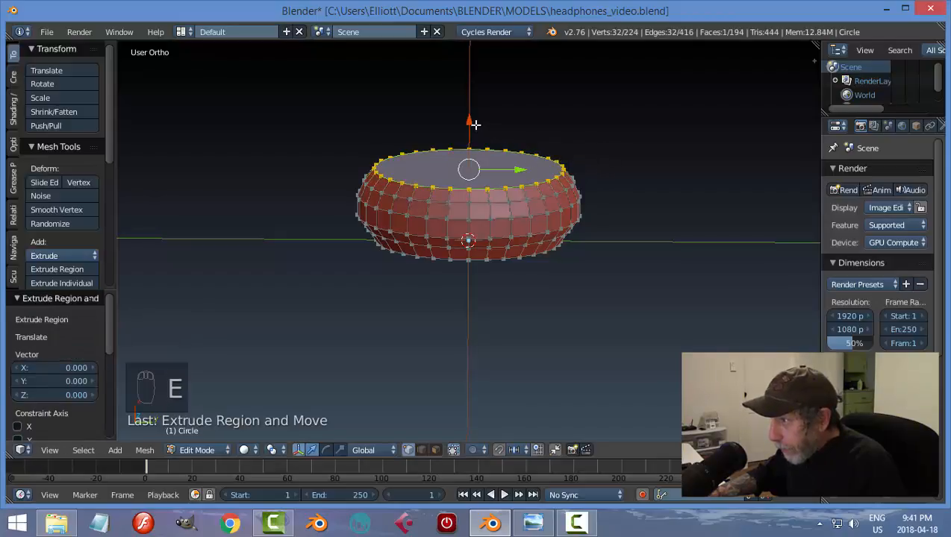
{"action": "left_click_drag", "start_coordinate": [475, 122], "coordinate": [475, 118]}
{"action": "key", "text": "s"}
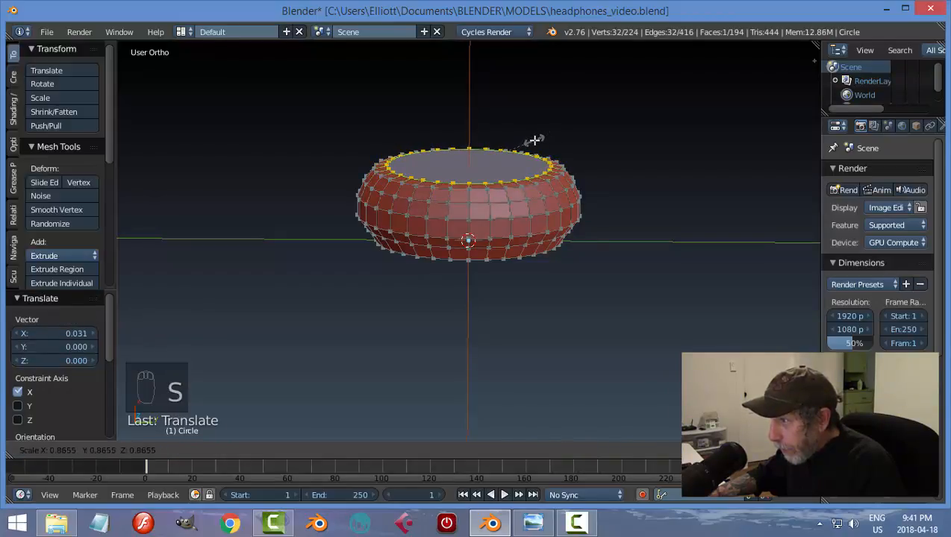
{"action": "left_click", "coordinate": [535, 144]}
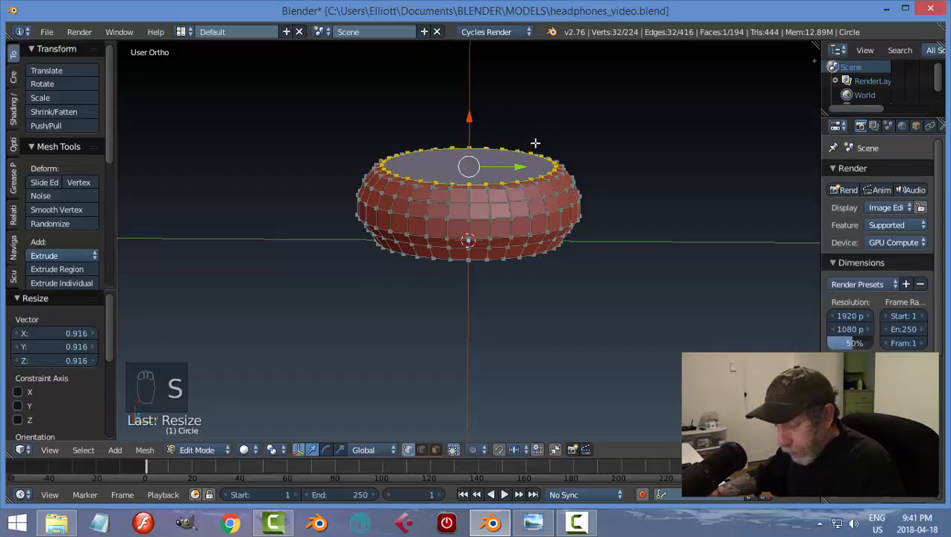
Extrude the end face inward about 0.054 along negative X and scale it to about 0.898 to start the cup's recess
{"action": "key", "text": "e"}
{"action": "left_click", "coordinate": [535, 143]}
{"action": "left_click_drag", "start_coordinate": [471, 120], "coordinate": [472, 126]}
{"action": "key", "text": "s"}
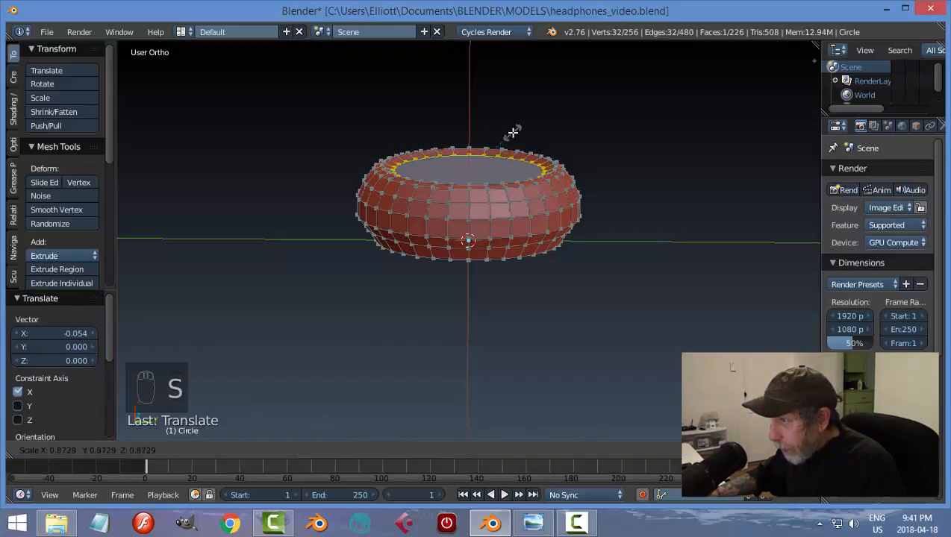
{"action": "left_click", "coordinate": [510, 133]}
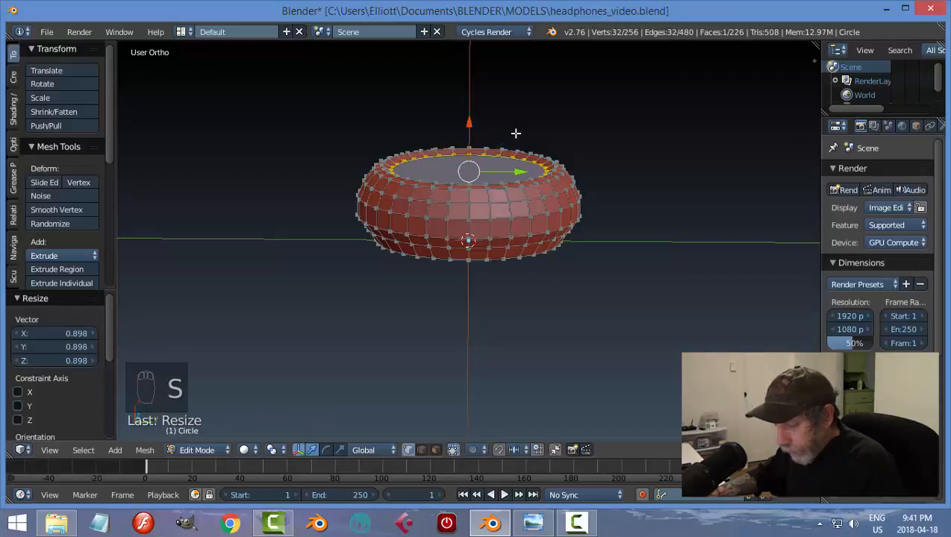
Extrude the recessed end face about 0.054 further along negative X and shrink it slightly to deepen the recess
{"action": "key", "text": "e"}
{"action": "left_click", "coordinate": [506, 134]}
{"action": "left_click_drag", "start_coordinate": [473, 124], "coordinate": [530, 134]}
{"action": "key", "text": "s"}
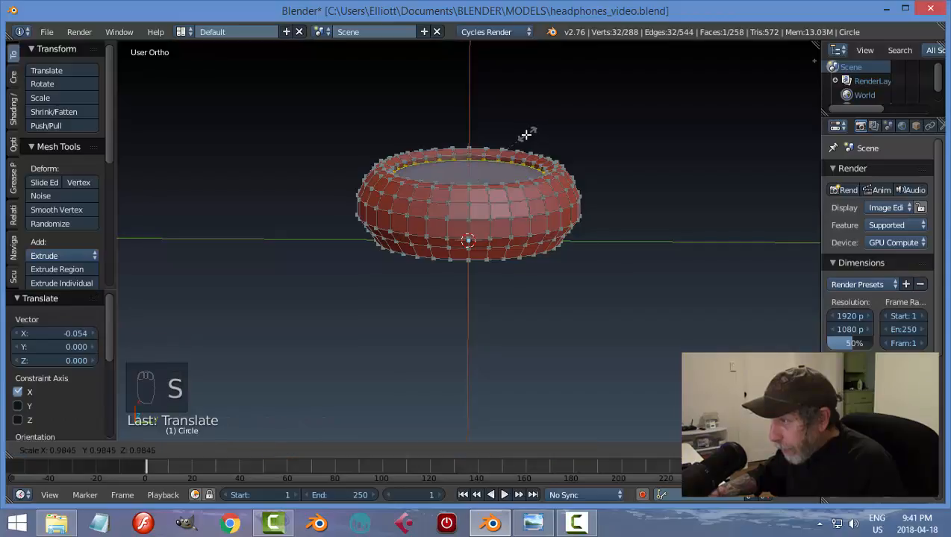
{"action": "left_click", "coordinate": [602, 196]}
{"action": "key", "text": "a"}
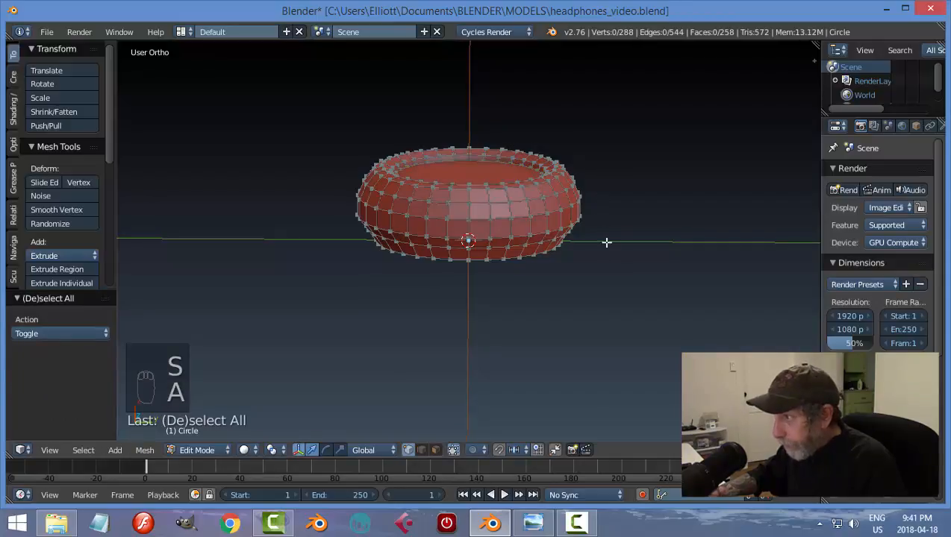
Inset the flat face on the opposite side of the ear cup with a thickness of about 0.063
{"action": "scroll", "coordinate": [601, 257], "scroll_direction": "down", "scroll_amount": 3}
{"action": "middle_click_drag", "start_coordinate": [562, 291], "coordinate": [558, 197]}
{"action": "scroll", "coordinate": [541, 256], "scroll_direction": "up", "scroll_amount": 3}
{"action": "scroll", "coordinate": [541, 256], "scroll_direction": "up", "scroll_amount": 1}
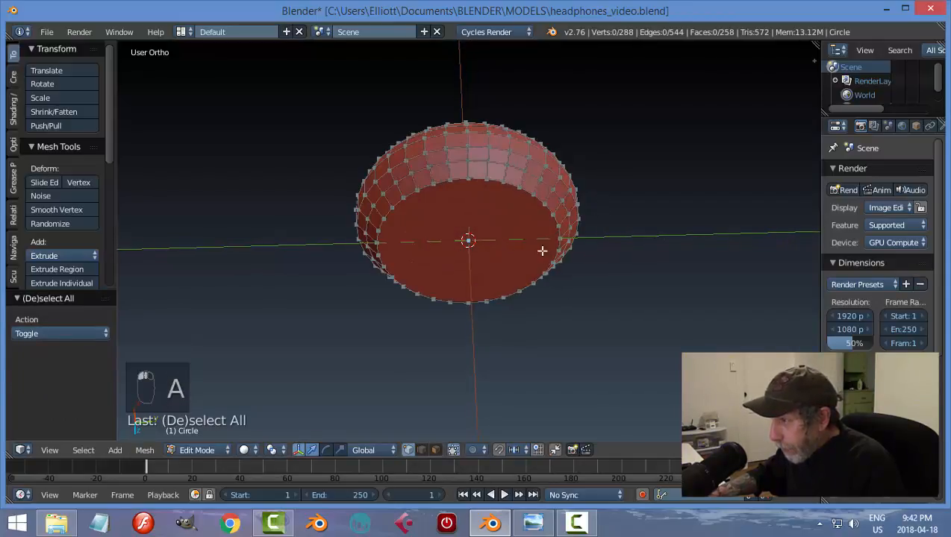
{"action": "key", "text": "ctrl+Tab"}
{"action": "left_click", "coordinate": [549, 261]}
{"action": "right_click", "coordinate": [517, 239]}
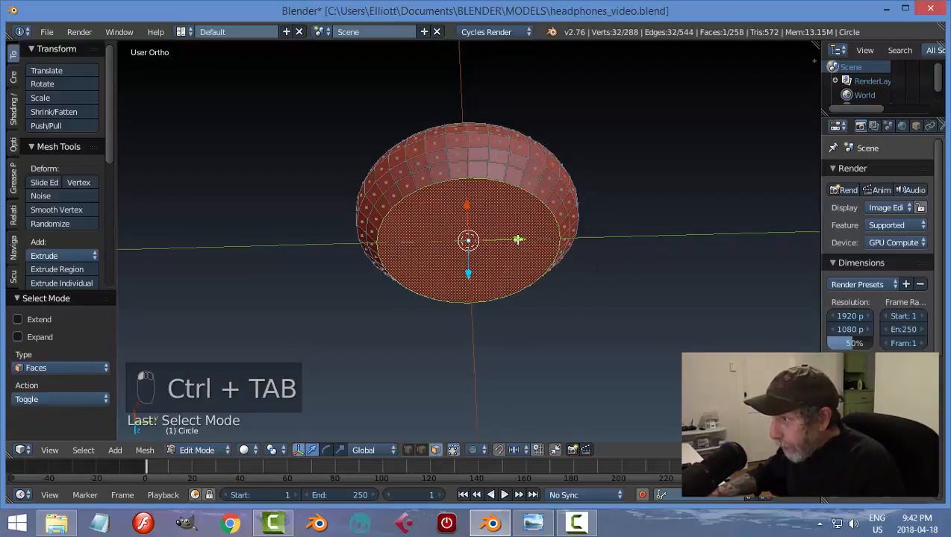
{"action": "middle_click_drag", "start_coordinate": [627, 240], "coordinate": [626, 224]}
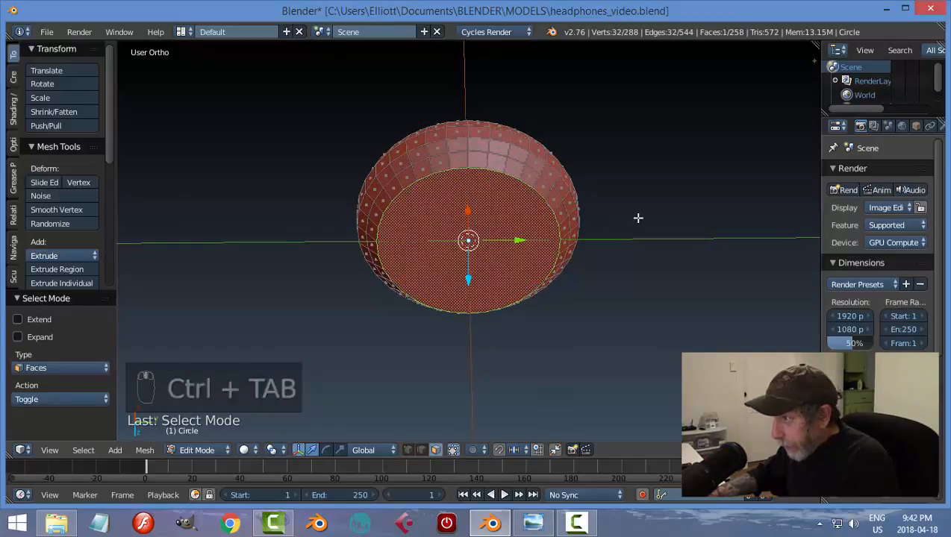
{"action": "key", "text": "i"}
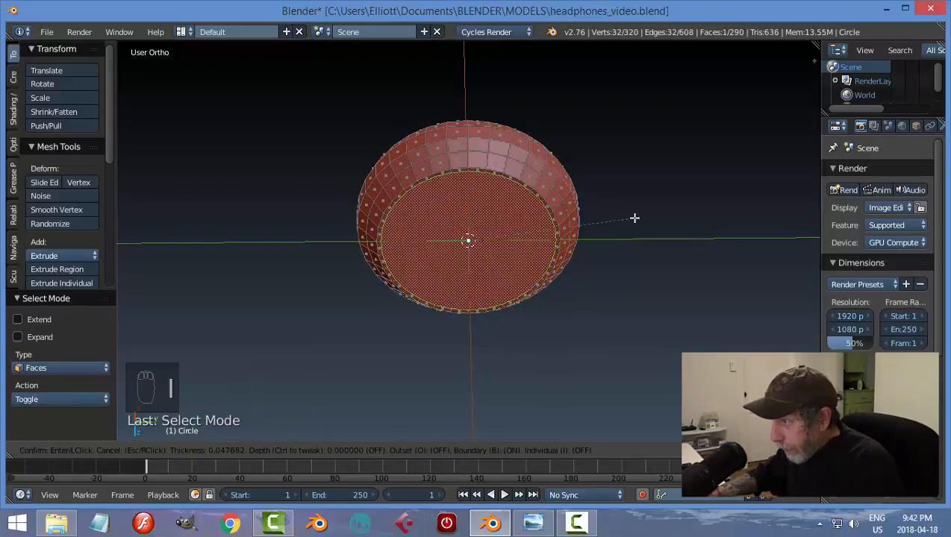
{"action": "left_click", "coordinate": [632, 217]}
Extrude the inset back face about 0.024 along X into the cup
{"action": "middle_click_drag", "start_coordinate": [605, 247], "coordinate": [606, 310]}
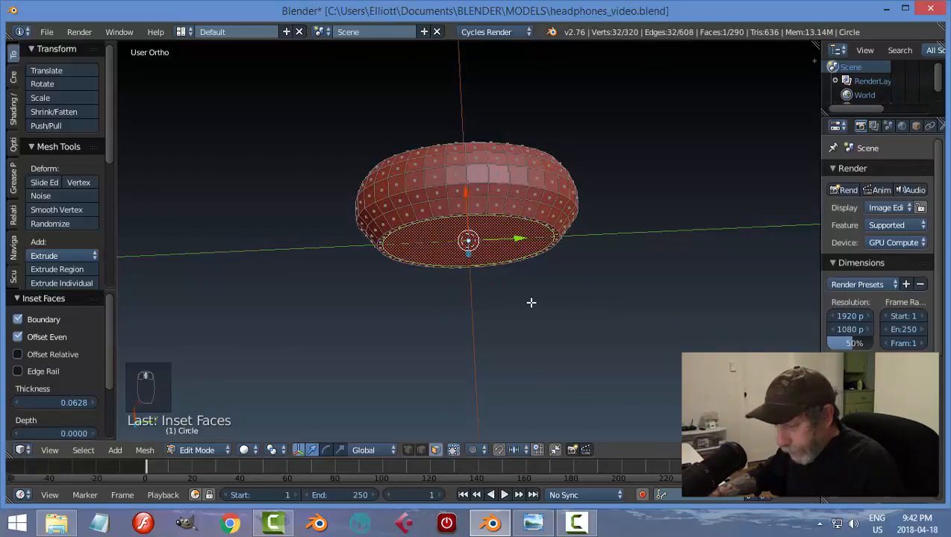
{"action": "key", "text": "e"}
{"action": "left_click_drag", "start_coordinate": [469, 195], "coordinate": [469, 194]}
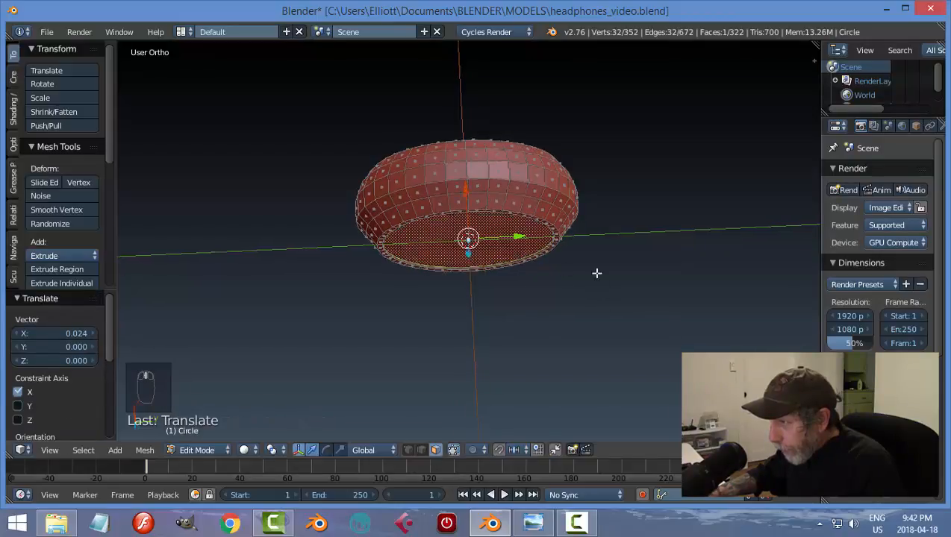
{"action": "middle_click_drag", "start_coordinate": [597, 273], "coordinate": [571, 290]}
Add a Subdivision Surface modifier with 2 view subdivisions to the ear cup and shade it smooth
{"action": "key", "text": "Tab"}
{"action": "left_click", "coordinate": [534, 221]}
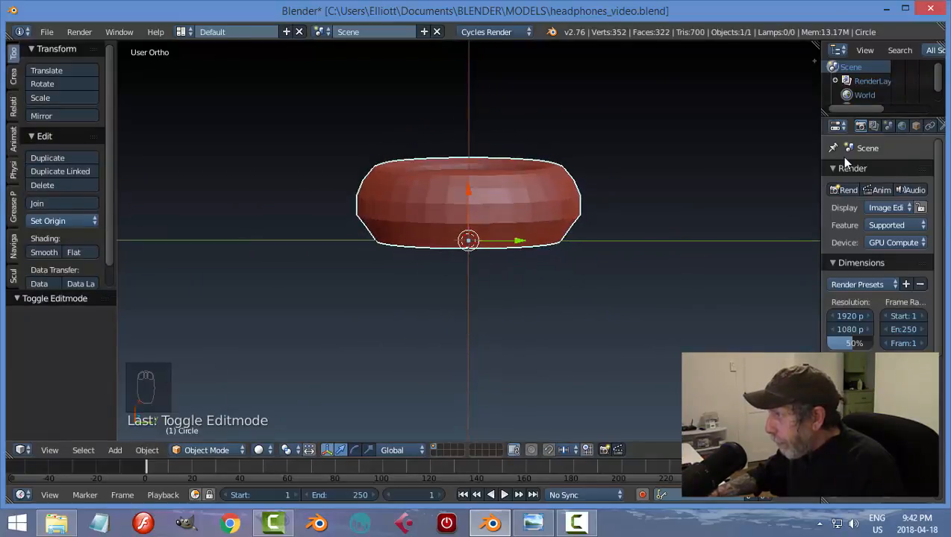
{"action": "left_click_drag", "start_coordinate": [821, 160], "coordinate": [751, 161]}
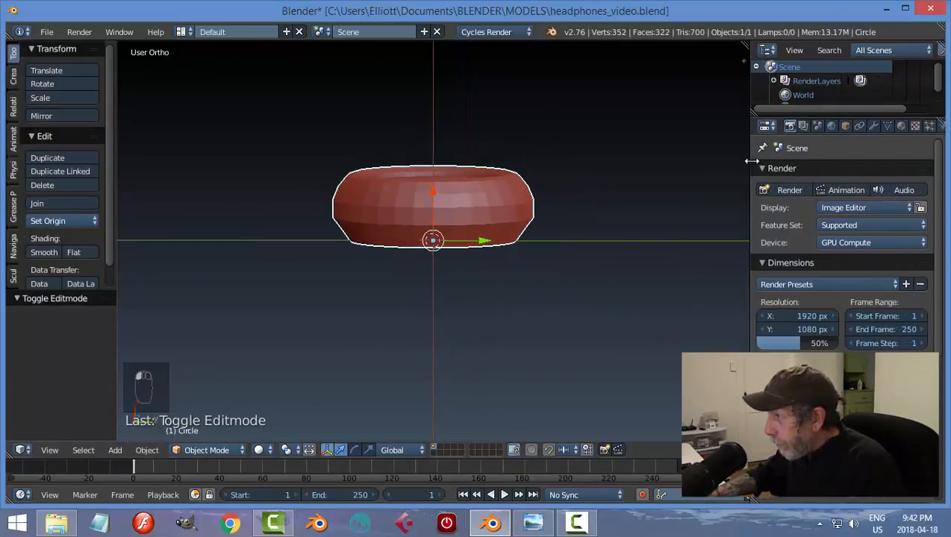
{"action": "left_click", "coordinate": [873, 126]}
{"action": "left_click", "coordinate": [816, 174]}
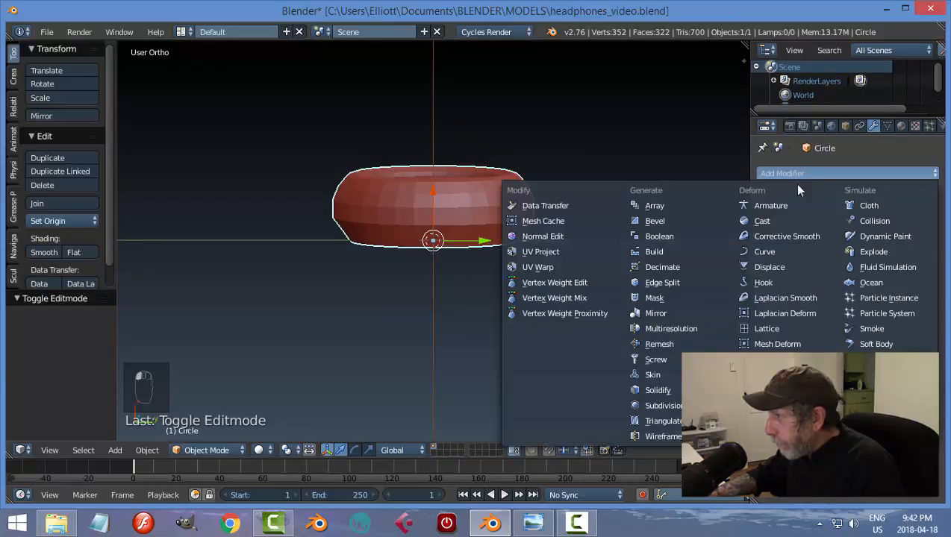
{"action": "left_click", "coordinate": [649, 403]}
{"action": "left_click", "coordinate": [836, 269]}
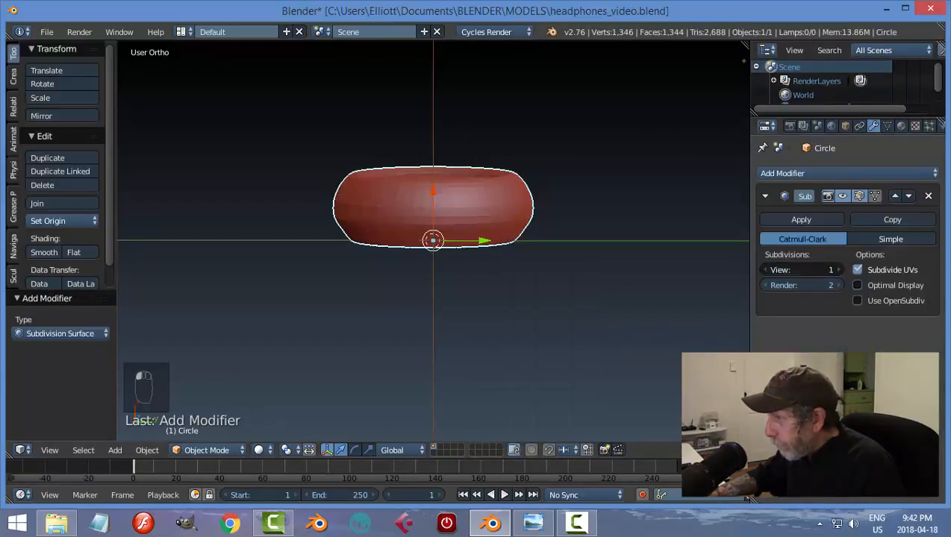
{"action": "left_click", "coordinate": [30, 253]}
{"action": "mouse_move", "coordinate": [396, 240]}
{"action": "middle_mouse_down"}
{"action": "mouse_move", "coordinate": [486, 282]}
{"action": "mouse_move", "coordinate": [520, 145]}
{"action": "mouse_move", "coordinate": [463, 236]}
{"action": "mouse_move", "coordinate": [461, 263]}
{"action": "mouse_move", "coordinate": [471, 207]}
{"action": "middle_mouse_up"}
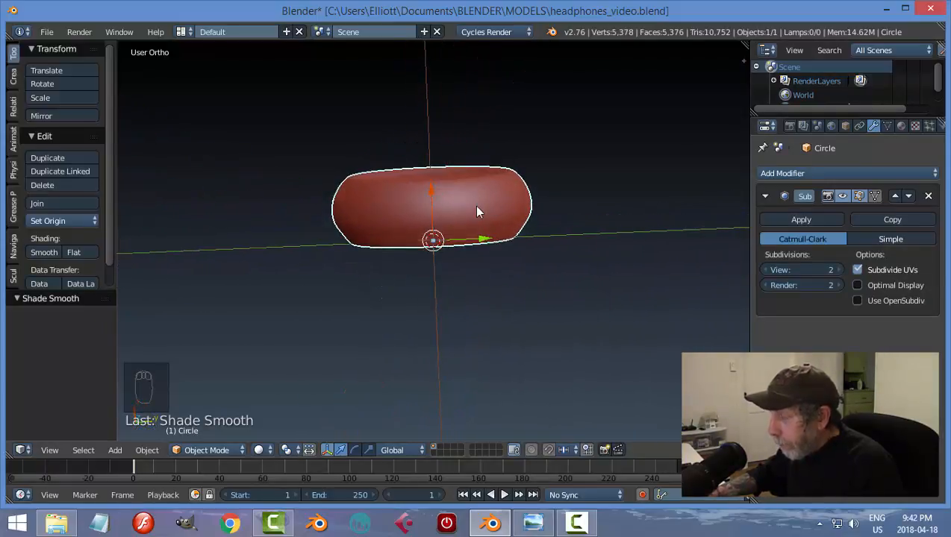
Extrude the two middle face loops around the cup's side wall and scale them to about 1.027 to form a raised band
{"action": "key", "text": "Tab"}
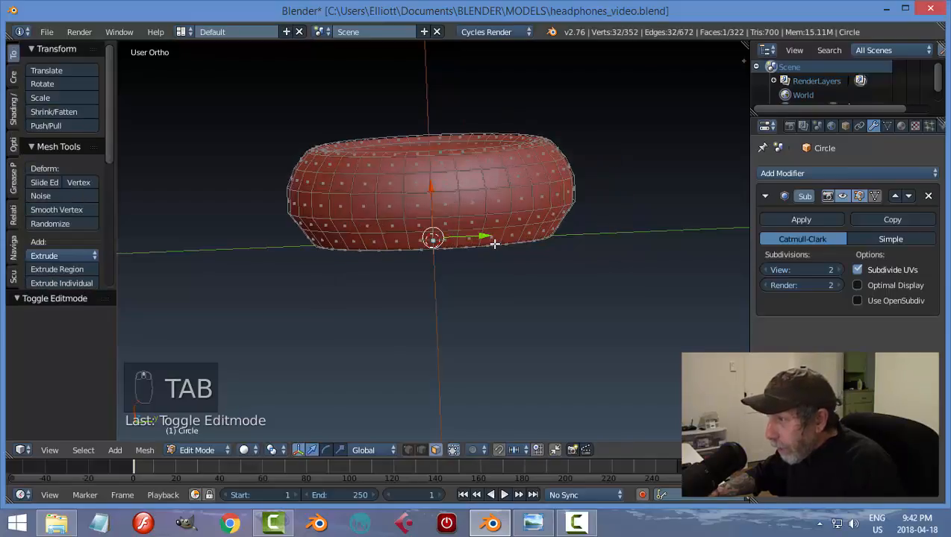
{"action": "key", "text": "ctrl+Tab"}
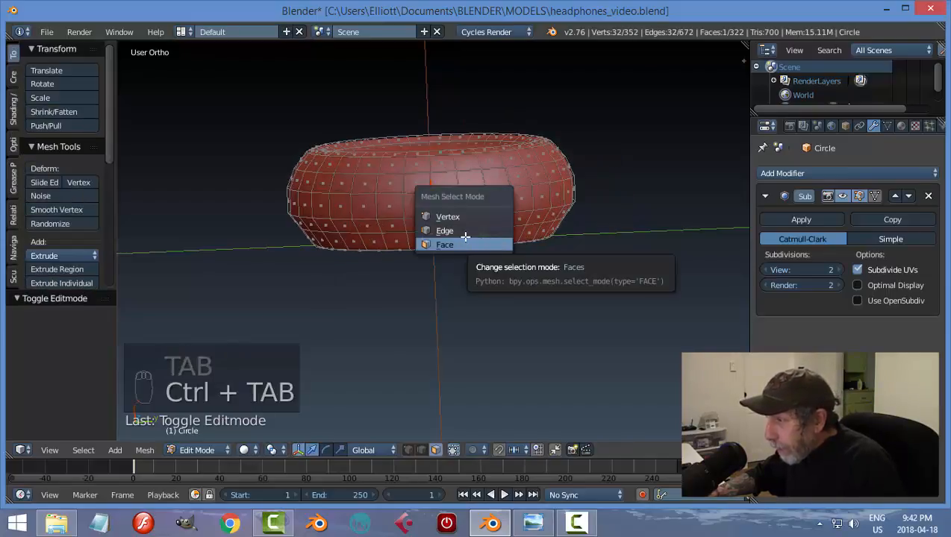
{"action": "left_click", "coordinate": [462, 243]}
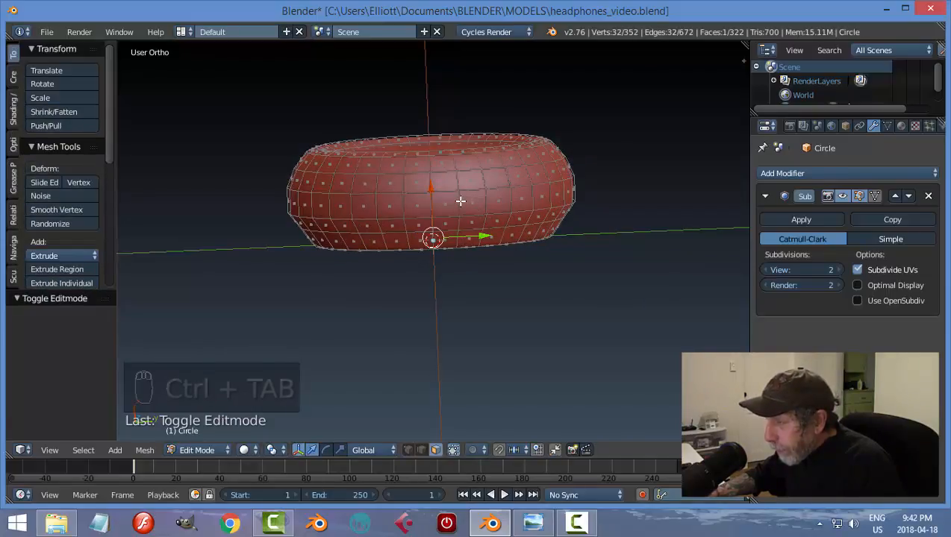
{"action": "right_click", "coordinate": [459, 199], "text": "alt+shift"}
{"action": "right_click", "coordinate": [459, 183], "text": "alt+shift"}
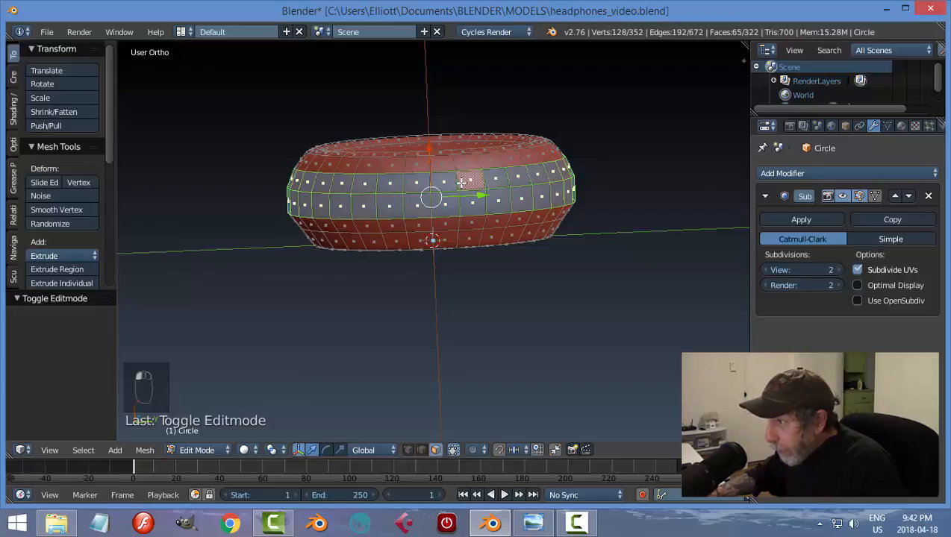
{"action": "middle_click_drag", "start_coordinate": [555, 209], "coordinate": [599, 222]}
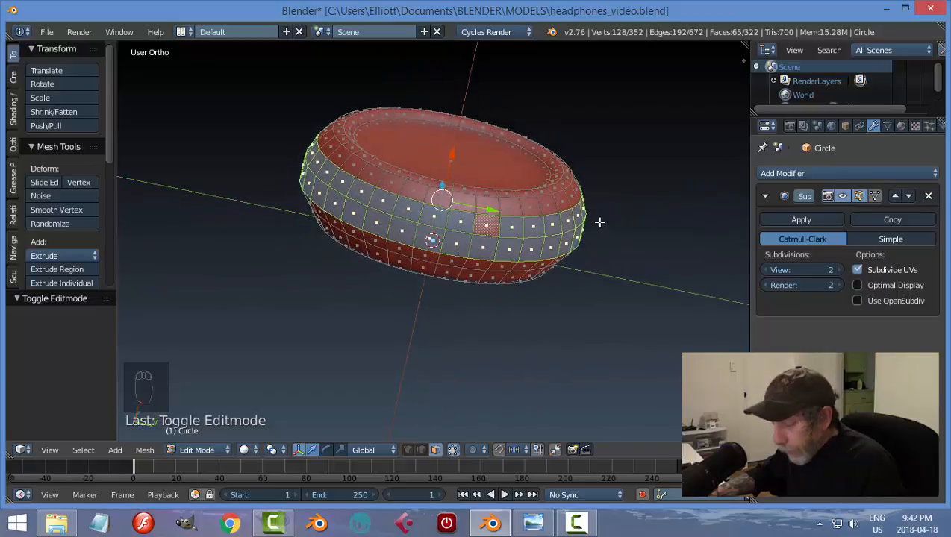
{"action": "key", "text": "e"}
{"action": "right_click", "coordinate": [599, 222]}
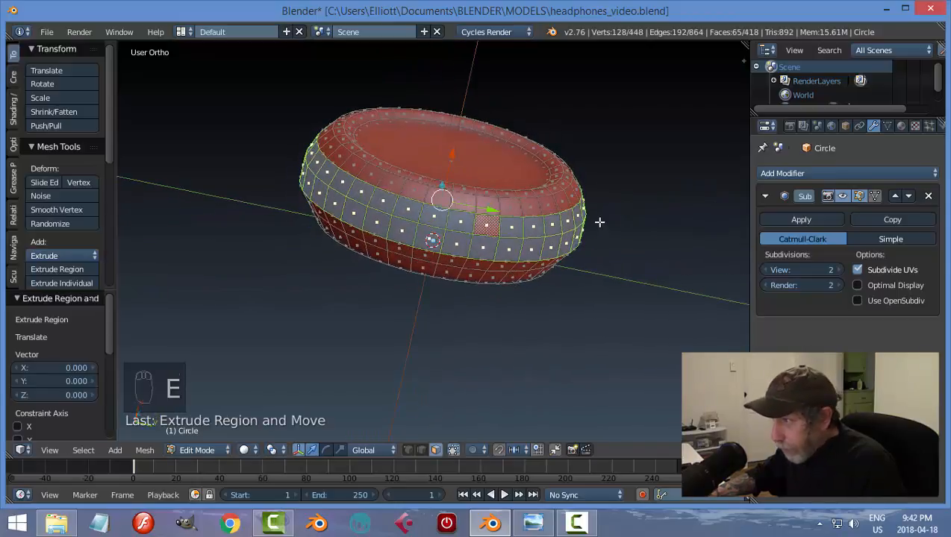
{"action": "key", "text": "s"}
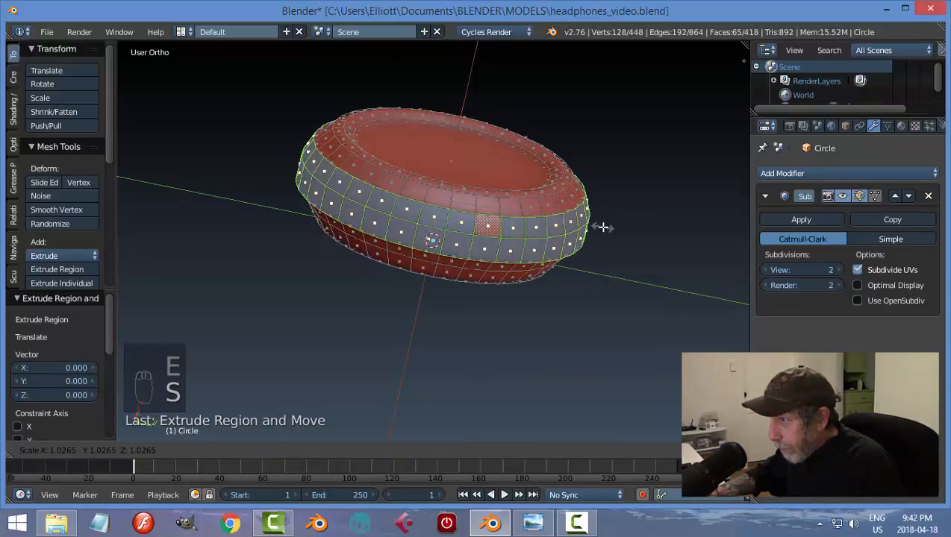
{"action": "left_click", "coordinate": [603, 227]}
{"action": "key", "text": "a"}
{"action": "key", "text": "Tab"}
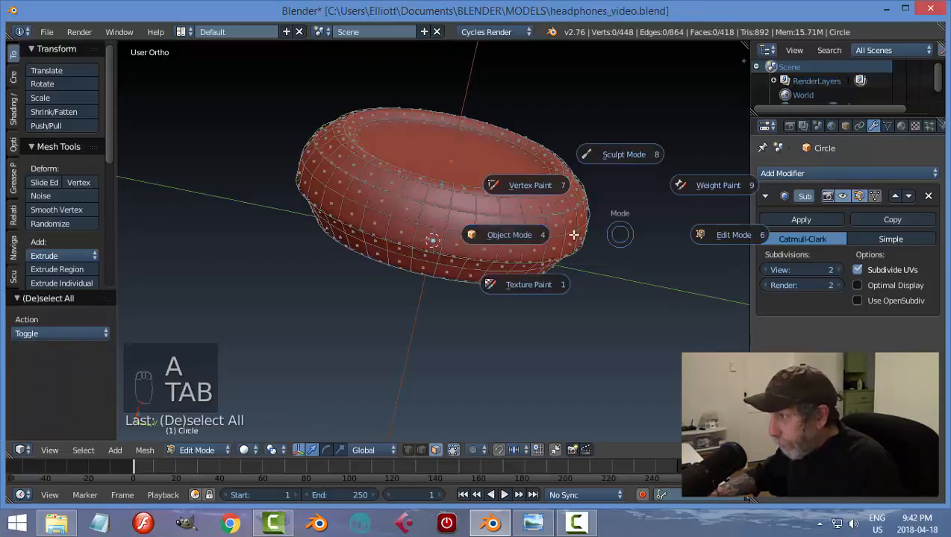
{"action": "middle_click_drag", "start_coordinate": [551, 284], "coordinate": [573, 239]}
{"action": "scroll", "coordinate": [511, 233], "scroll_direction": "up", "scroll_amount": 3}
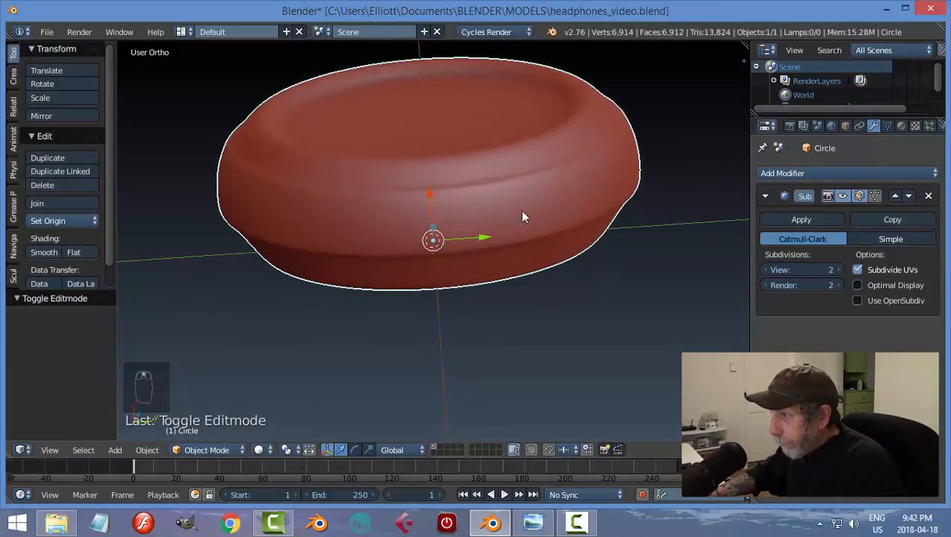
Add loop cuts on both sides of the raised band's edge nearest the recess, sliding each one close to that edge
{"action": "key", "text": "Tab"}
{"action": "left_click", "coordinate": [616, 213]}
{"action": "scroll", "coordinate": [549, 197], "scroll_direction": "up", "scroll_amount": 3}
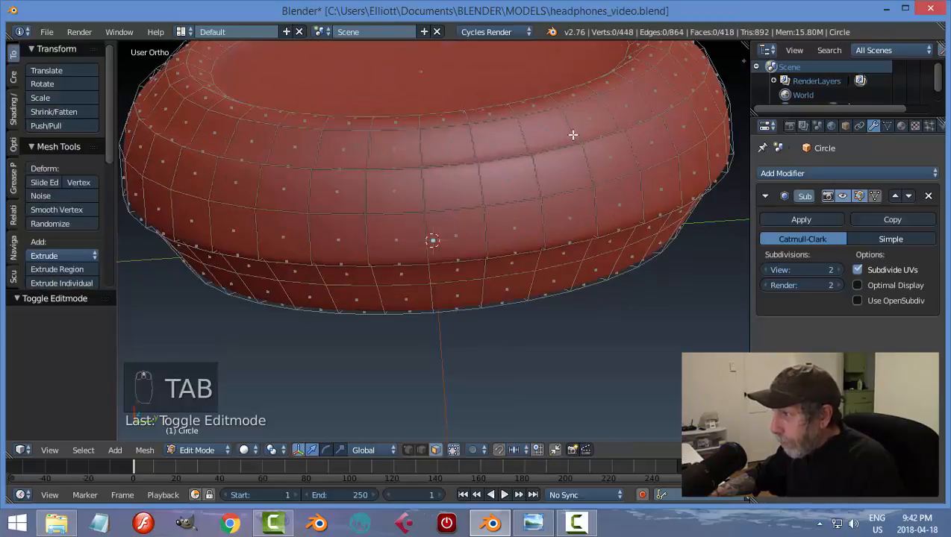
{"action": "key", "text": "ctrl+r"}
{"action": "left_click", "coordinate": [573, 132]}
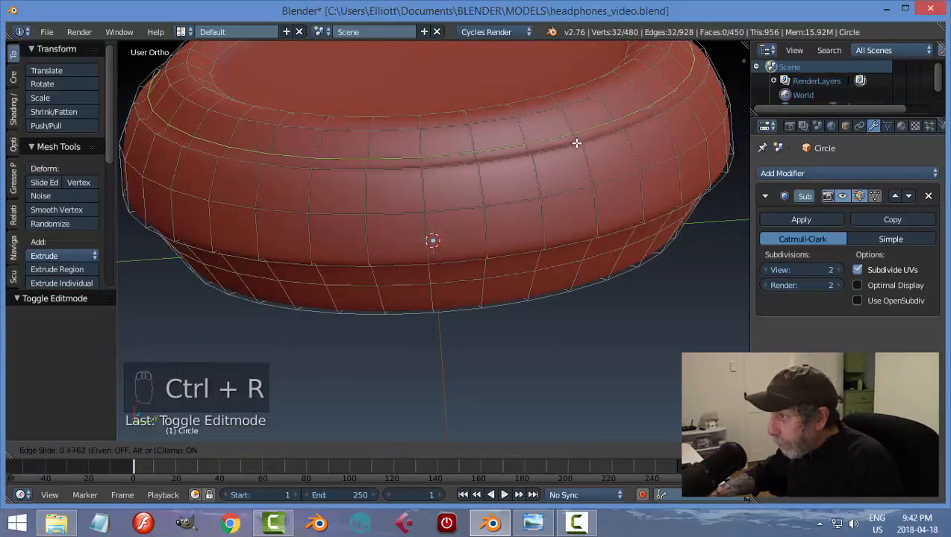
{"action": "left_click", "coordinate": [576, 147]}
{"action": "middle_click_drag", "start_coordinate": [591, 213], "coordinate": [575, 170]}
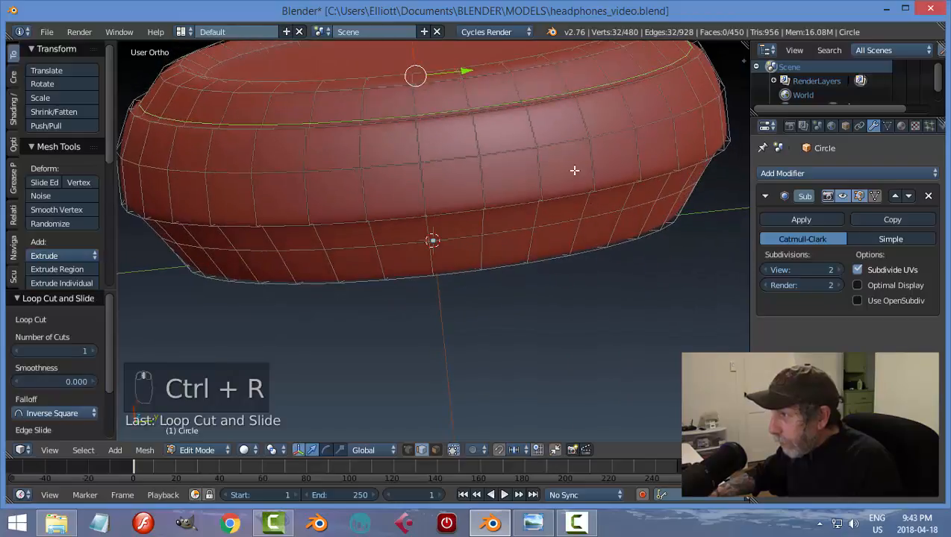
{"action": "key", "text": "ctrl+r"}
{"action": "left_click", "coordinate": [588, 128]}
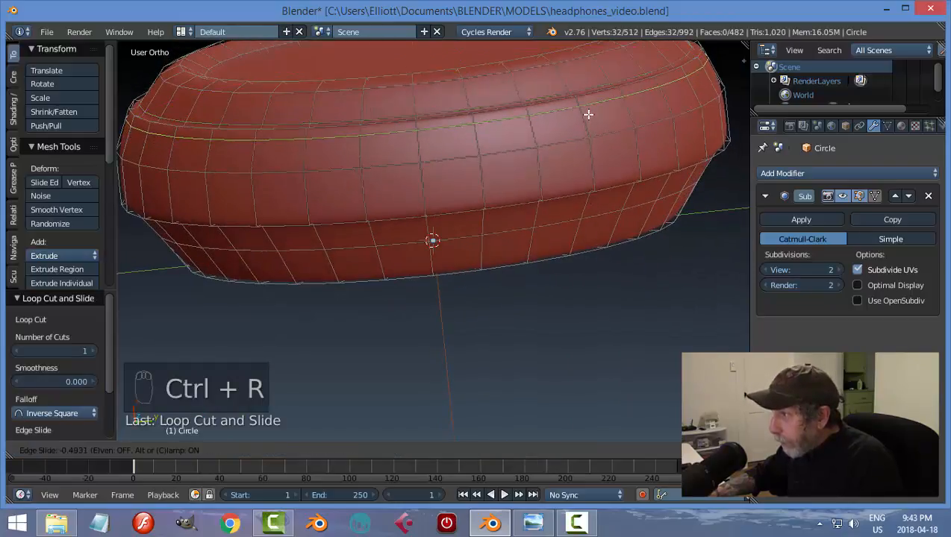
Add loop cuts on both sides of the raised band's edge nearest the flat back, sliding each one close to that edge
{"action": "key", "text": "ctrl+r"}
{"action": "left_click", "coordinate": [591, 170]}
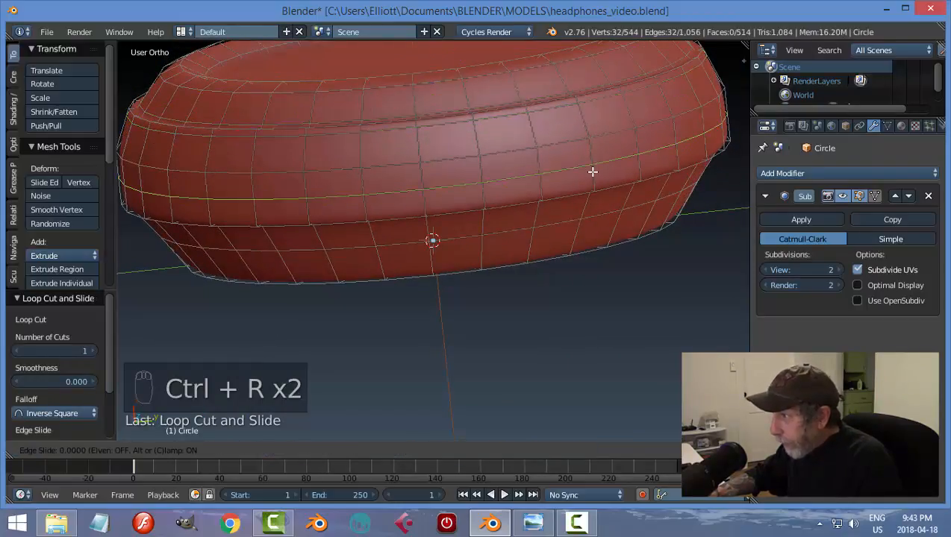
{"action": "left_click", "coordinate": [603, 231]}
{"action": "middle_click_drag", "start_coordinate": [603, 231], "coordinate": [577, 189]}
{"action": "key", "text": "ctrl+r"}
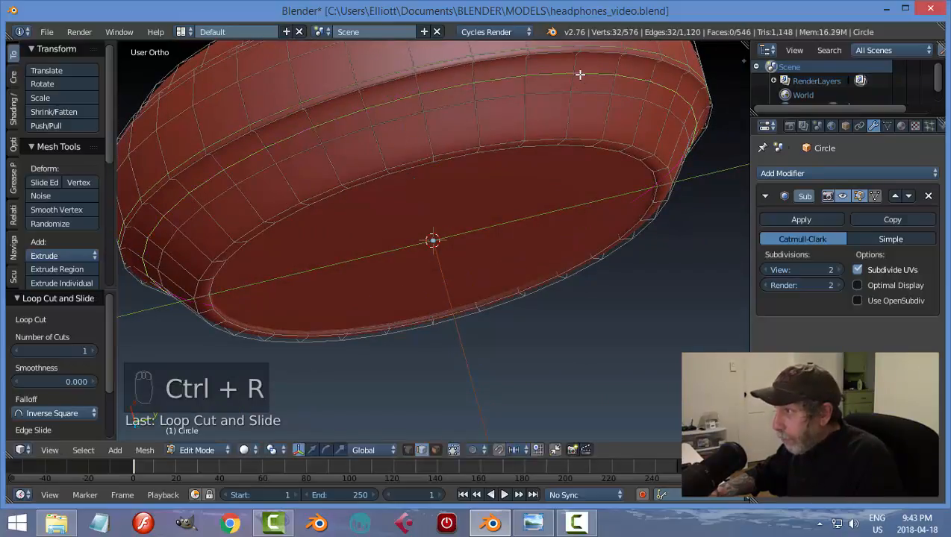
{"action": "left_click", "coordinate": [580, 71]}
{"action": "left_click", "coordinate": [586, 85]}
{"action": "key", "text": "a"}
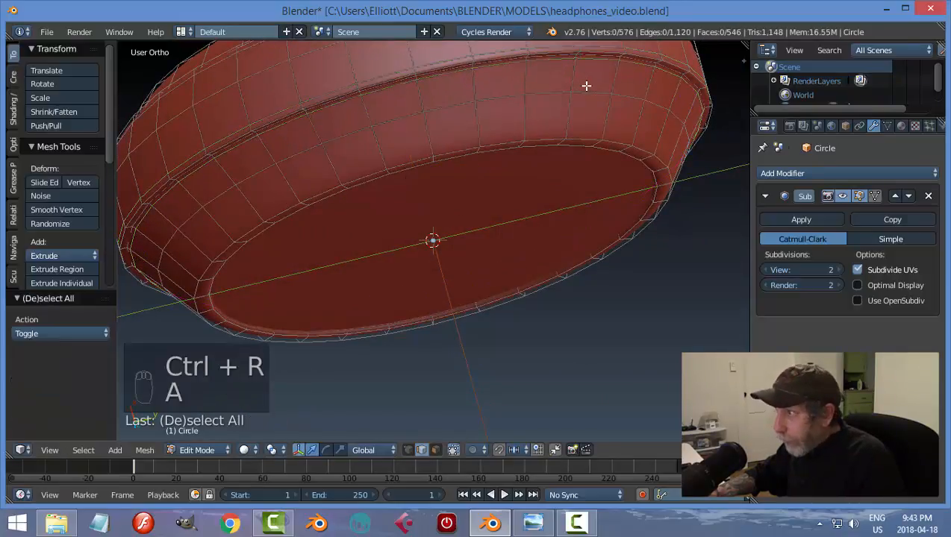
Examine the smoothed ear cup's raised band, recess and back face from several angles
{"action": "key", "text": "Tab"}
{"action": "left_click", "coordinate": [547, 137]}
{"action": "scroll", "coordinate": [547, 137], "scroll_direction": "down", "scroll_amount": 3}
{"action": "middle_click_drag", "start_coordinate": [546, 137], "coordinate": [494, 230]}
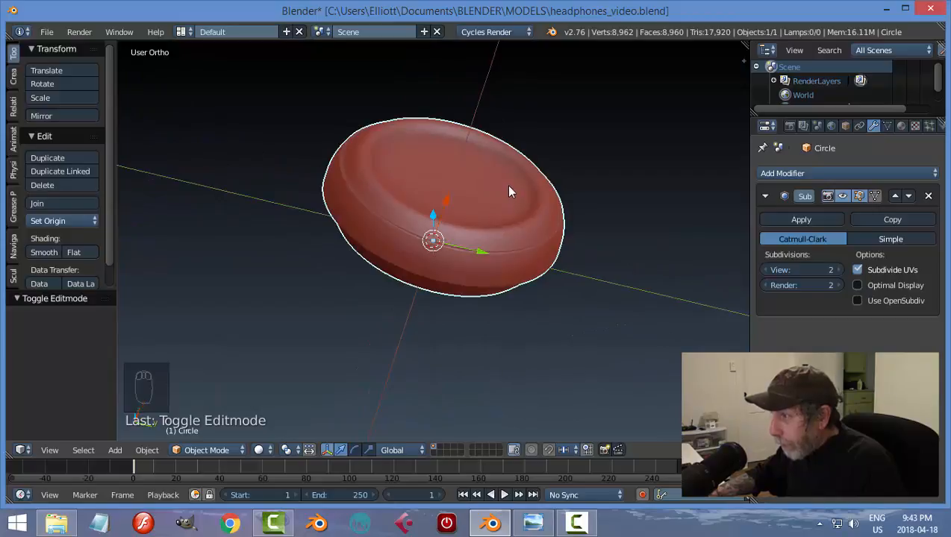
{"action": "key", "text": "Tab"}
{"action": "left_click", "coordinate": [532, 192]}
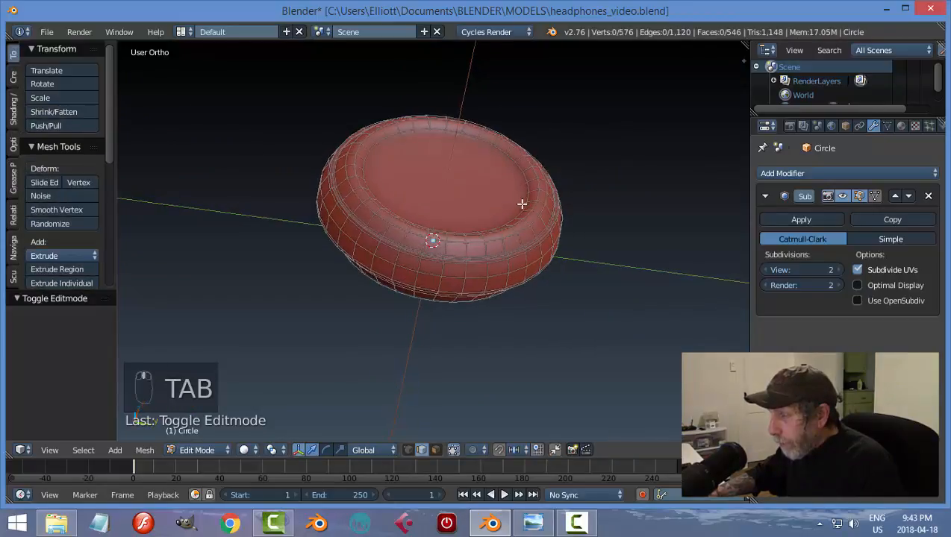
{"action": "middle_click_drag", "start_coordinate": [521, 203], "coordinate": [500, 140]}
{"action": "key", "text": "Tab"}
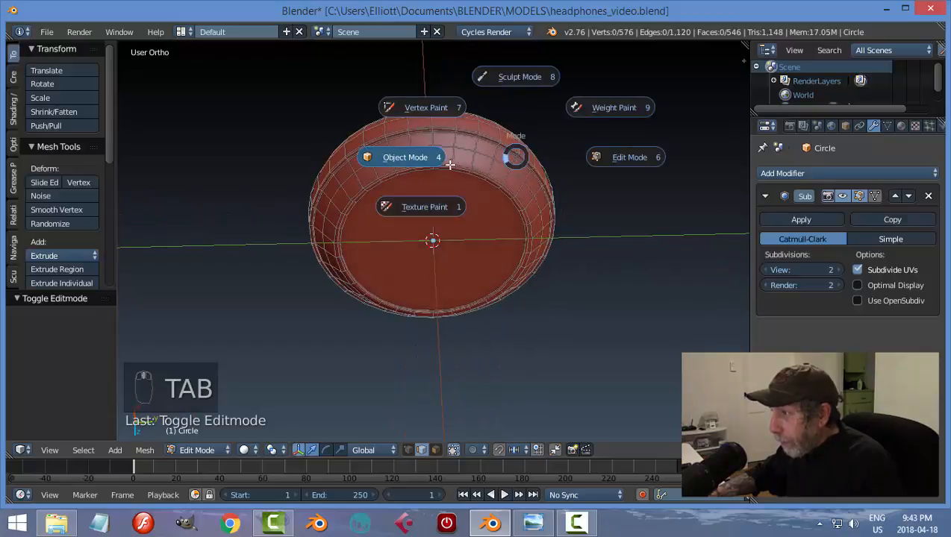
{"action": "middle_click_drag", "start_coordinate": [556, 197], "coordinate": [520, 235]}
{"action": "middle_click_drag", "start_coordinate": [542, 159], "coordinate": [565, 218]}
{"action": "middle_click_drag", "start_coordinate": [506, 232], "coordinate": [482, 261]}
Scale the ear cup's large circular inset back face to about 0.953 and return to Object Mode
{"action": "key", "text": "Tab"}
{"action": "left_click", "coordinate": [564, 230]}
{"action": "scroll", "coordinate": [515, 240], "scroll_direction": "up", "scroll_amount": 4}
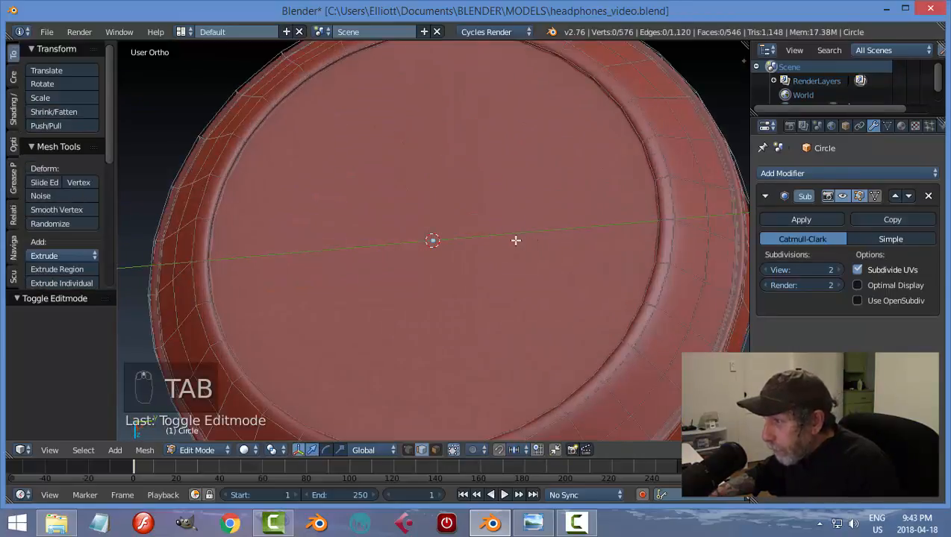
{"action": "key", "text": "ctrl+Tab"}
{"action": "left_click", "coordinate": [493, 231]}
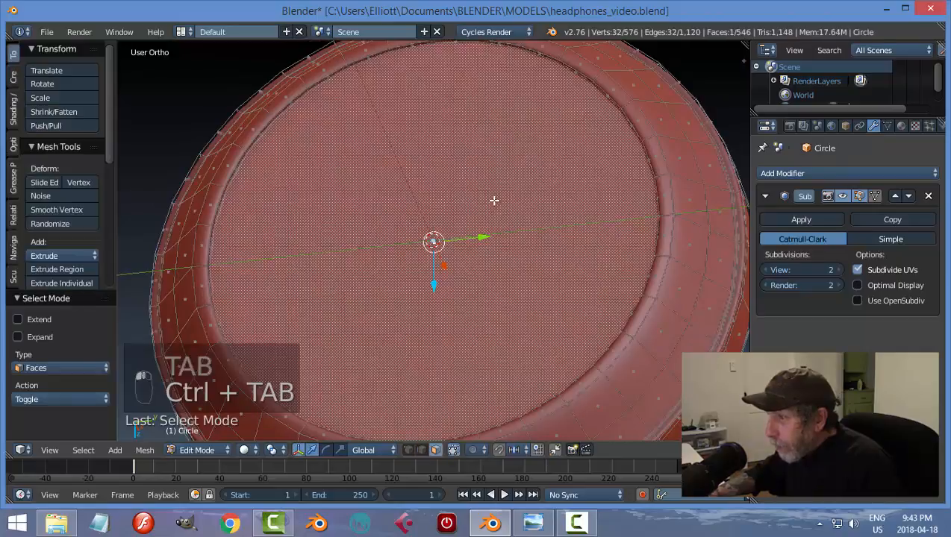
{"action": "key", "text": "s"}
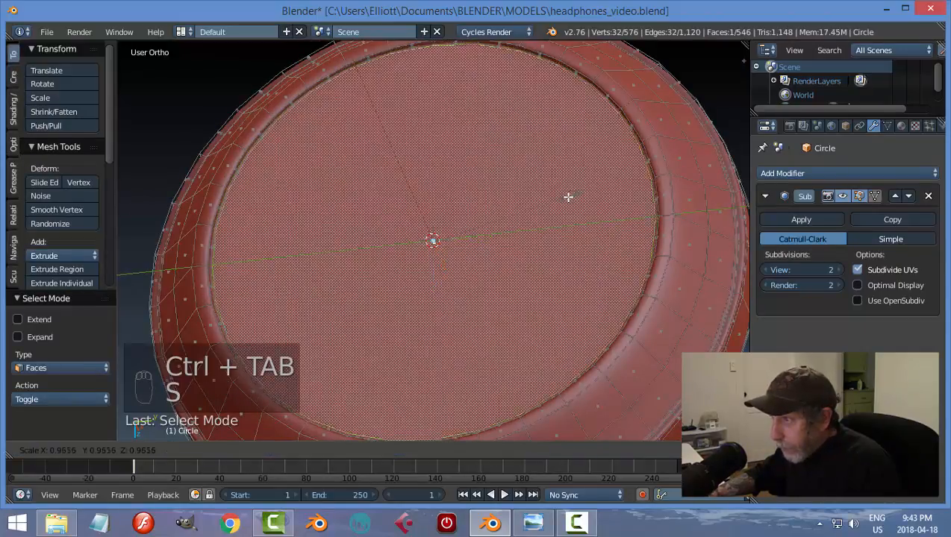
{"action": "left_click", "coordinate": [568, 196]}
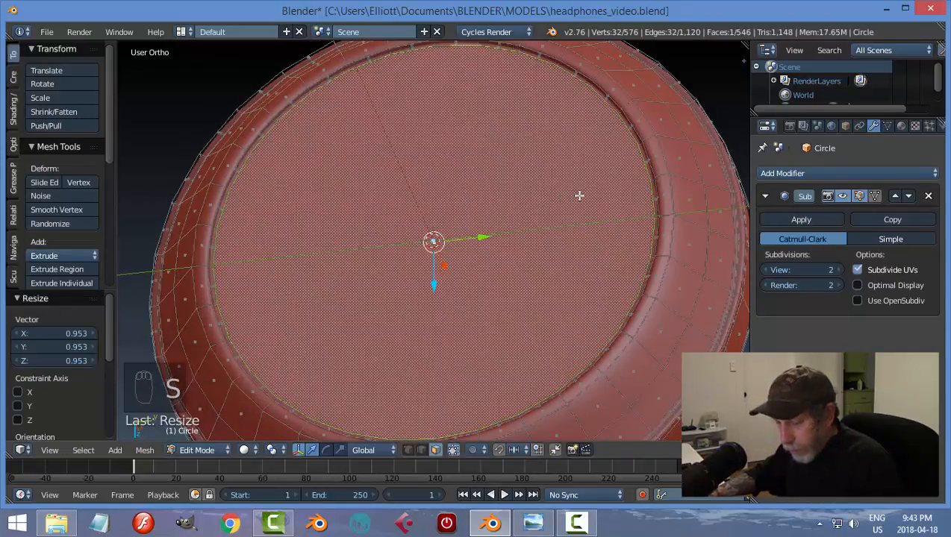
{"action": "key", "text": "a"}
{"action": "key", "text": "Tab"}
{"action": "left_click", "coordinate": [489, 197]}
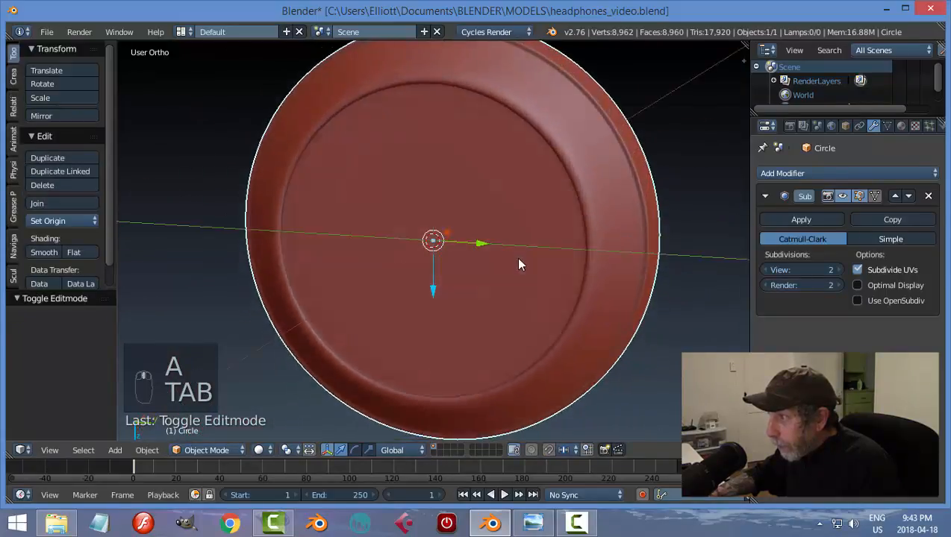
Save the file over headphones_video.blend
{"action": "middle_click_drag", "start_coordinate": [520, 265], "coordinate": [547, 218]}
{"action": "key", "text": "ctrl+s"}
{"action": "left_click", "coordinate": [586, 256]}
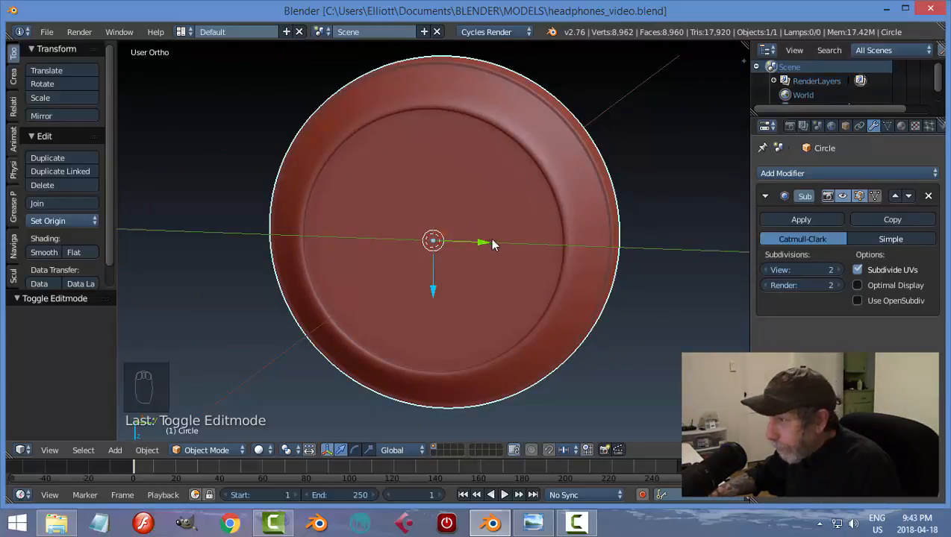
Duplicate the ear cup's circular inset back face in place and separate the copy into its own object
{"action": "middle_click_drag", "start_coordinate": [492, 244], "coordinate": [476, 88]}
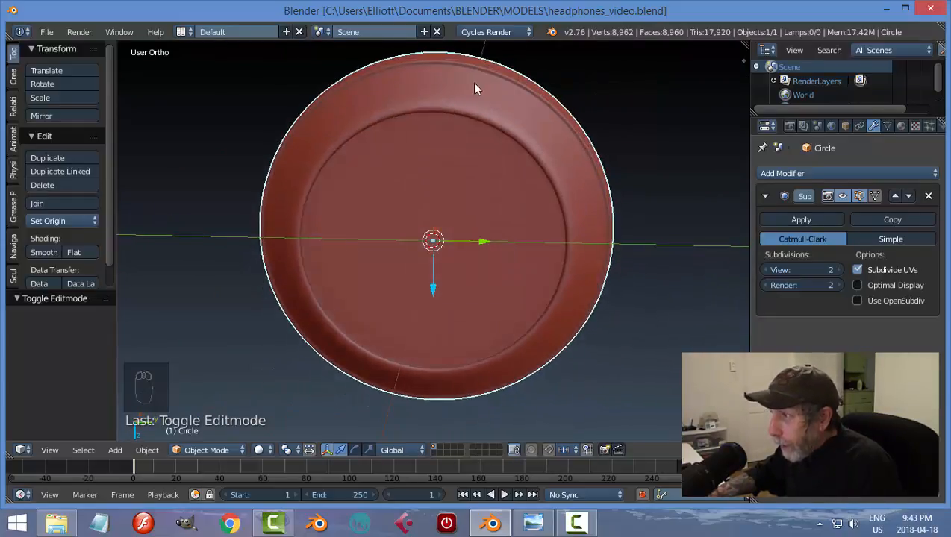
{"action": "mouse_move", "coordinate": [481, 178]}
{"action": "middle_mouse_down"}
{"action": "mouse_move", "coordinate": [483, 212]}
{"action": "mouse_move", "coordinate": [473, 189]}
{"action": "middle_mouse_up"}
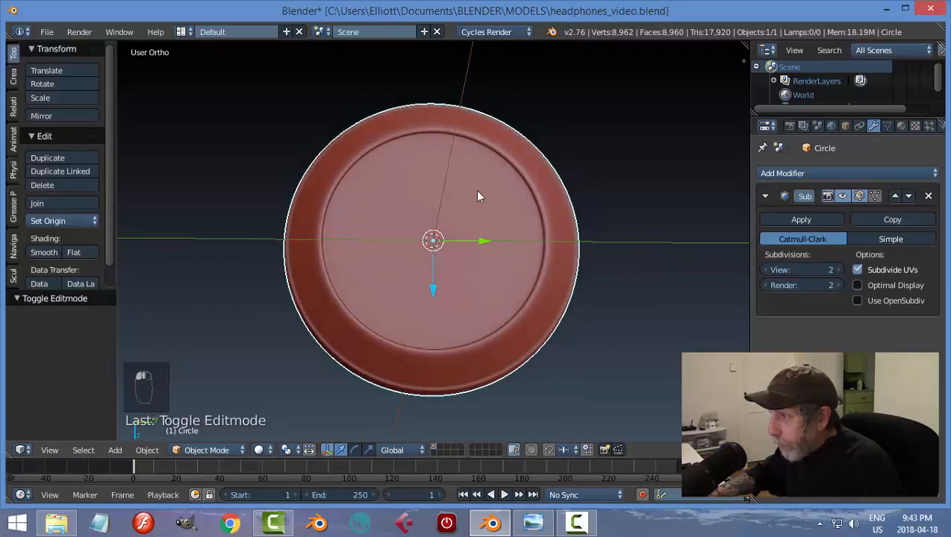
{"action": "key", "text": "Tab"}
{"action": "left_click", "coordinate": [595, 192]}
{"action": "key", "text": "ctrl+Tab"}
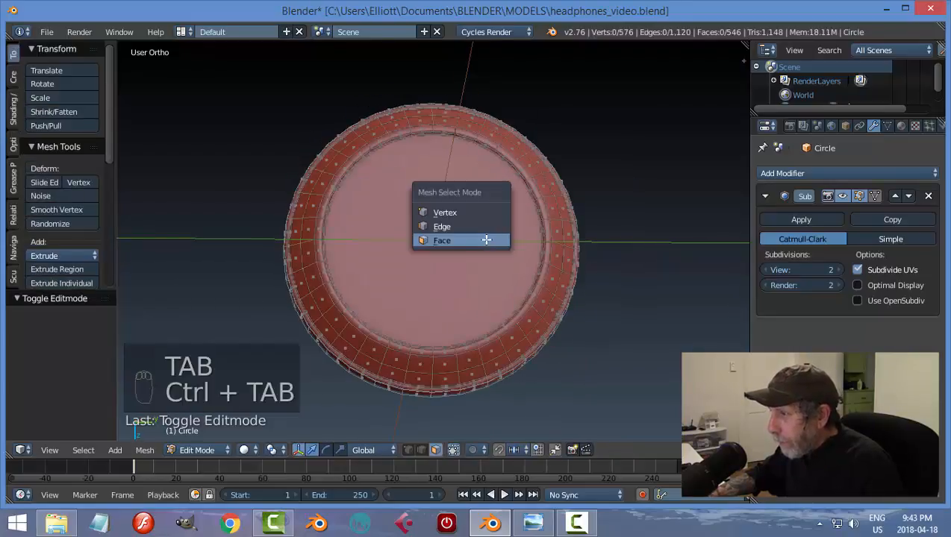
{"action": "left_click", "coordinate": [484, 239]}
{"action": "right_click", "coordinate": [459, 212]}
{"action": "scroll", "coordinate": [554, 215], "scroll_direction": "down", "scroll_amount": 3}
{"action": "middle_click_drag", "start_coordinate": [553, 215], "coordinate": [523, 240]}
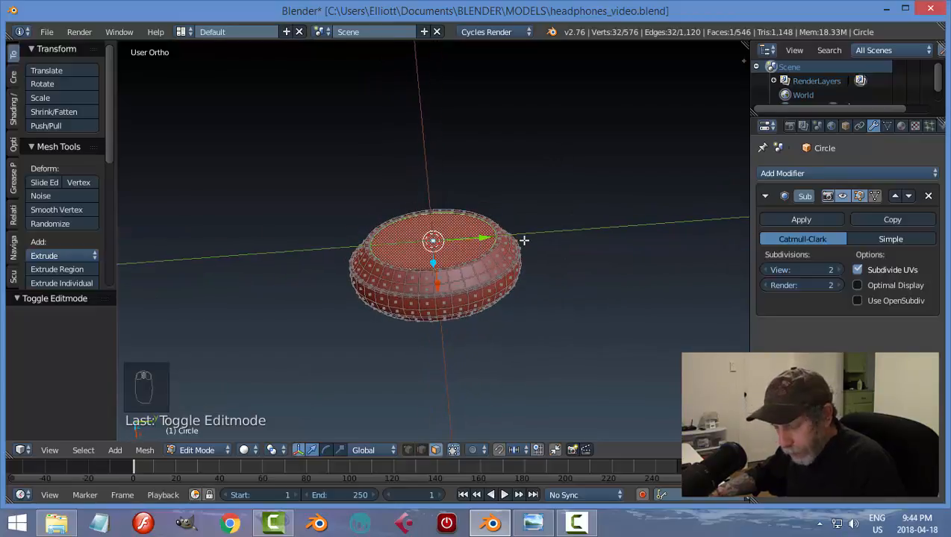
{"action": "key", "text": "shift+d"}
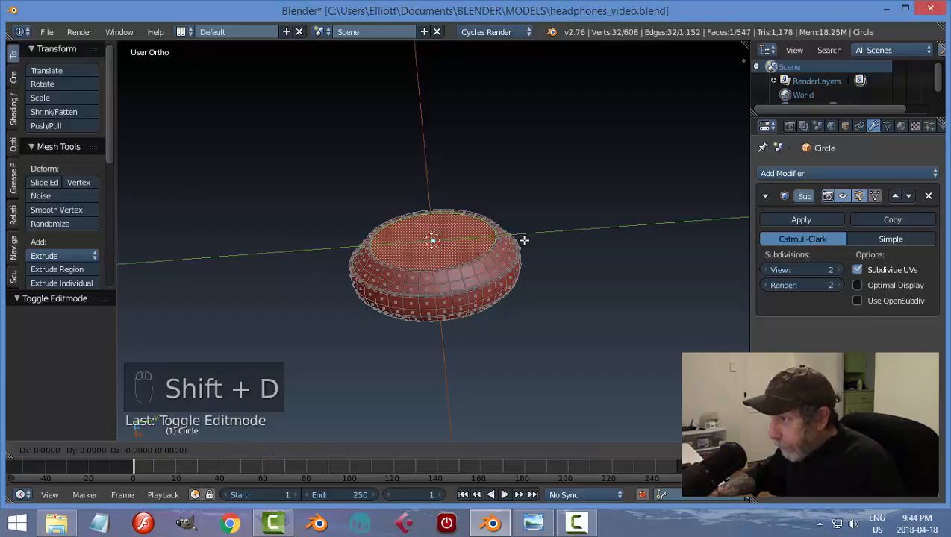
{"action": "right_click", "coordinate": [524, 240]}
{"action": "key", "text": "p"}
{"action": "left_click", "coordinate": [522, 240]}
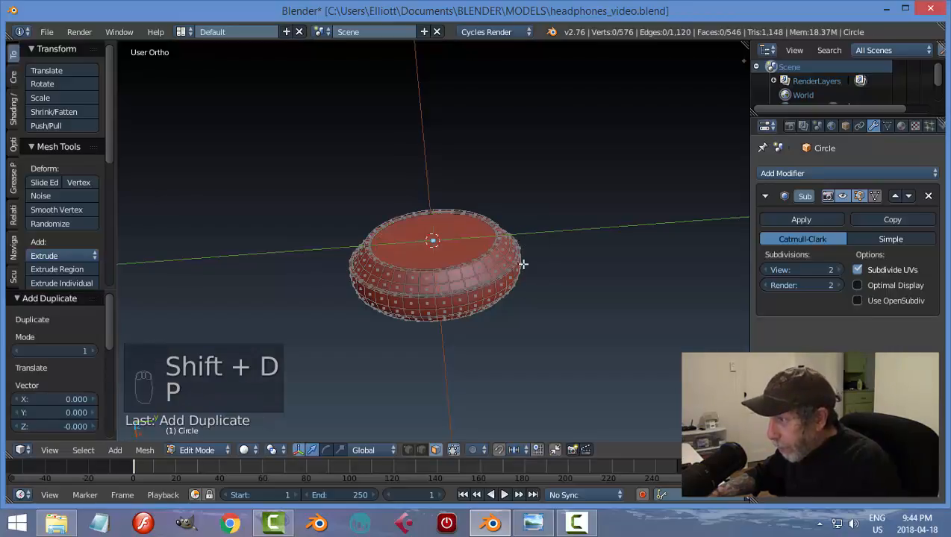
Set the origins of the ear cup and the separated disc to their geometry
{"action": "scroll", "coordinate": [504, 267], "scroll_direction": "up", "scroll_amount": 3}
{"action": "key", "text": "Tab"}
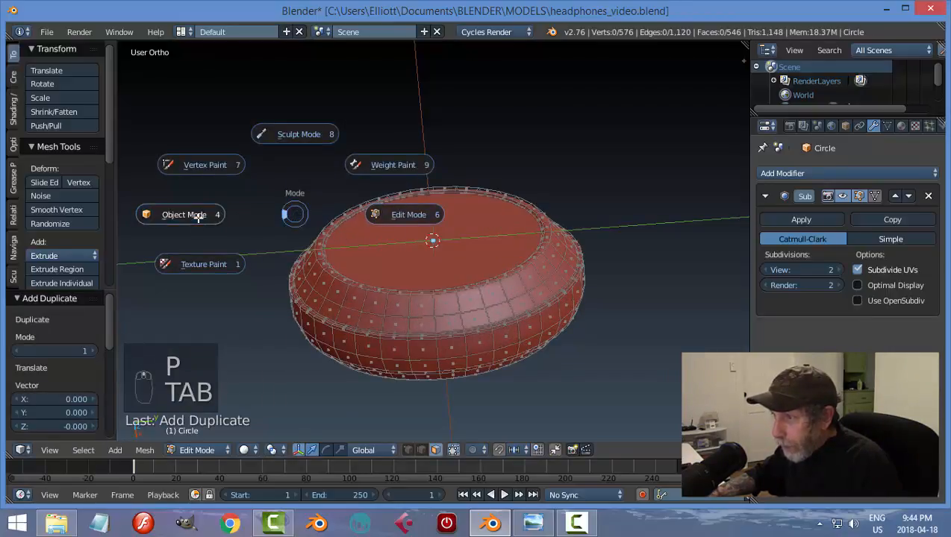
{"action": "left_click", "coordinate": [182, 212]}
{"action": "left_click", "coordinate": [67, 220]}
{"action": "left_click", "coordinate": [75, 253]}
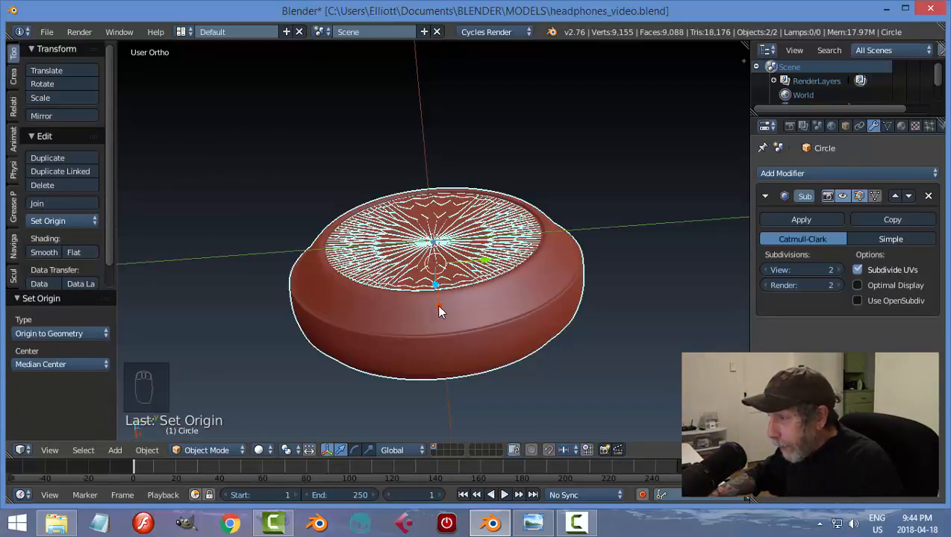
Move only the separated disc about -0.129 along X, off the cup, and remove its Subdivision Surface modifier
{"action": "left_click_drag", "start_coordinate": [438, 312], "coordinate": [435, 275]}
{"action": "key", "text": "ctrl+z"}
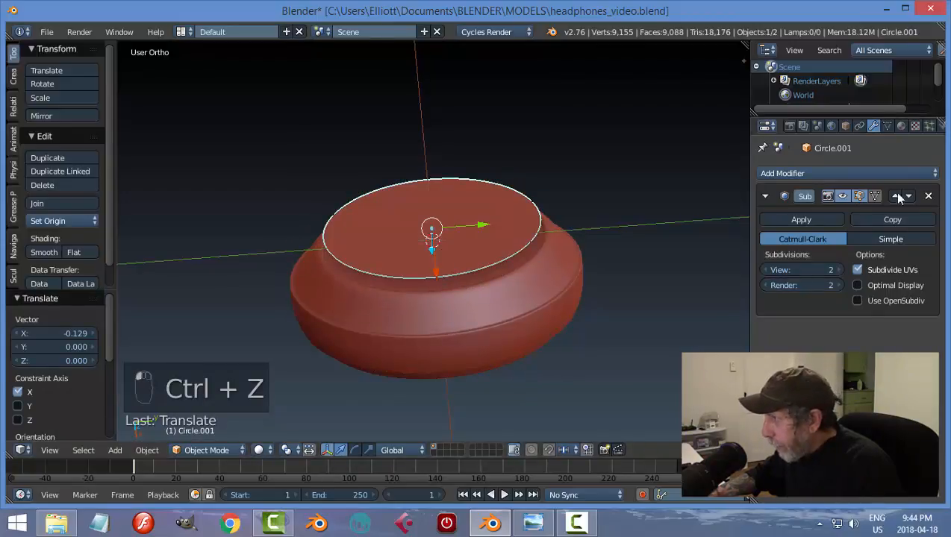
{"action": "left_click", "coordinate": [927, 198]}
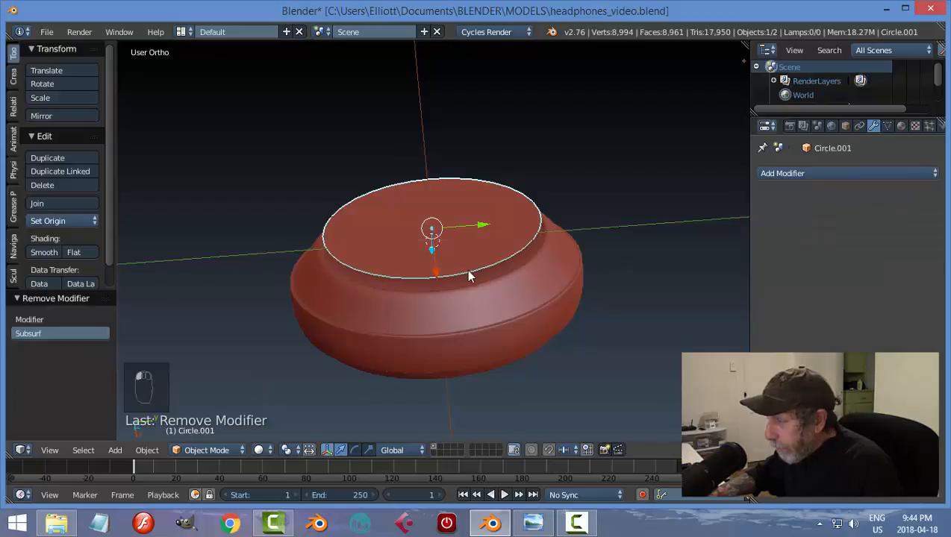
Extrude the whole disc face about 0.013 along X to give the disc thickness
{"action": "middle_click_drag", "start_coordinate": [469, 276], "coordinate": [471, 243]}
{"action": "key", "text": "Tab"}
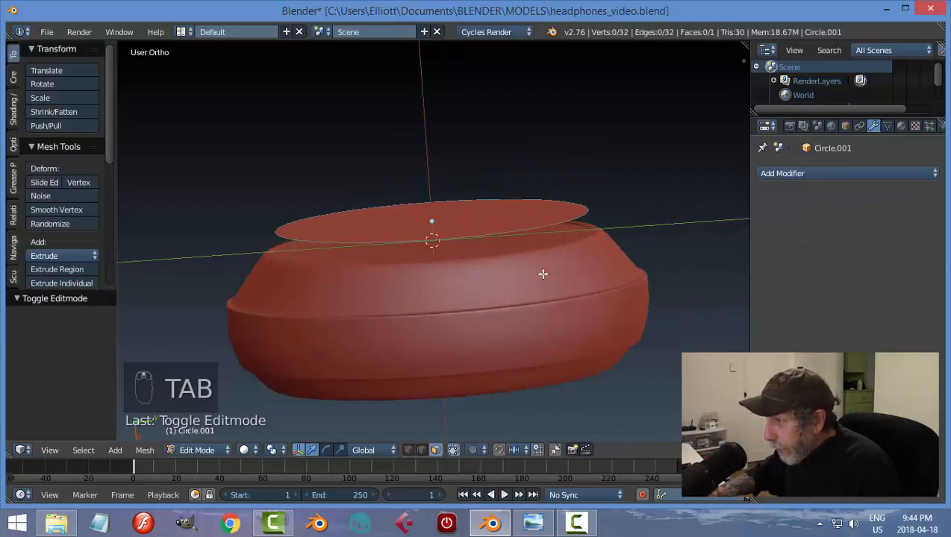
{"action": "key", "text": "a"}
{"action": "key", "text": "a"}
{"action": "middle_click_drag", "start_coordinate": [543, 272], "coordinate": [535, 290]}
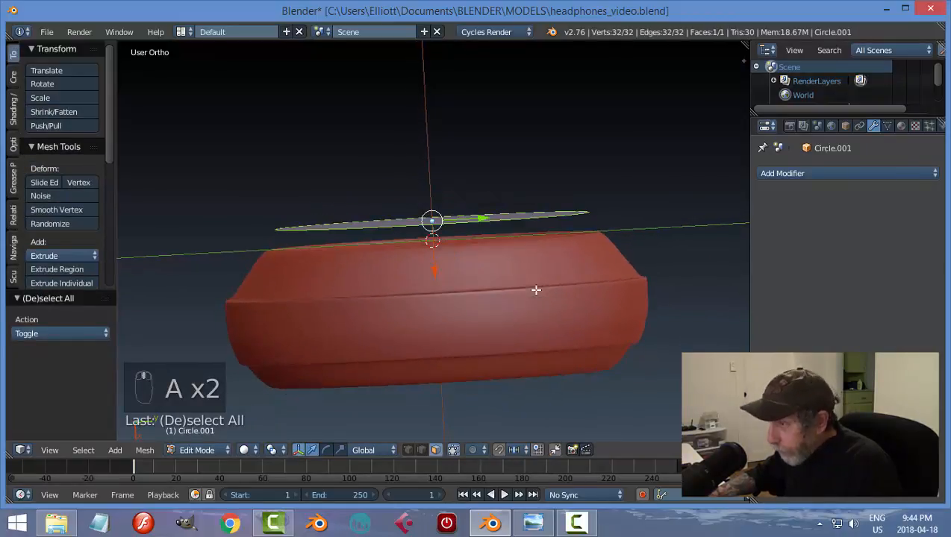
{"action": "key", "text": "e"}
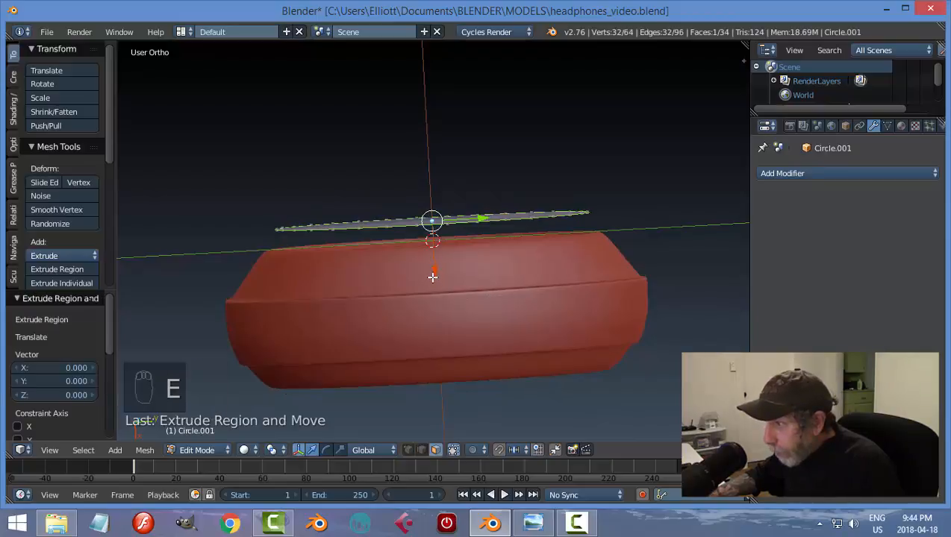
{"action": "left_click", "coordinate": [488, 277]}
{"action": "scroll", "coordinate": [488, 277], "scroll_direction": "up", "scroll_amount": 2}
{"action": "middle_click_drag", "start_coordinate": [488, 278], "coordinate": [488, 289]}
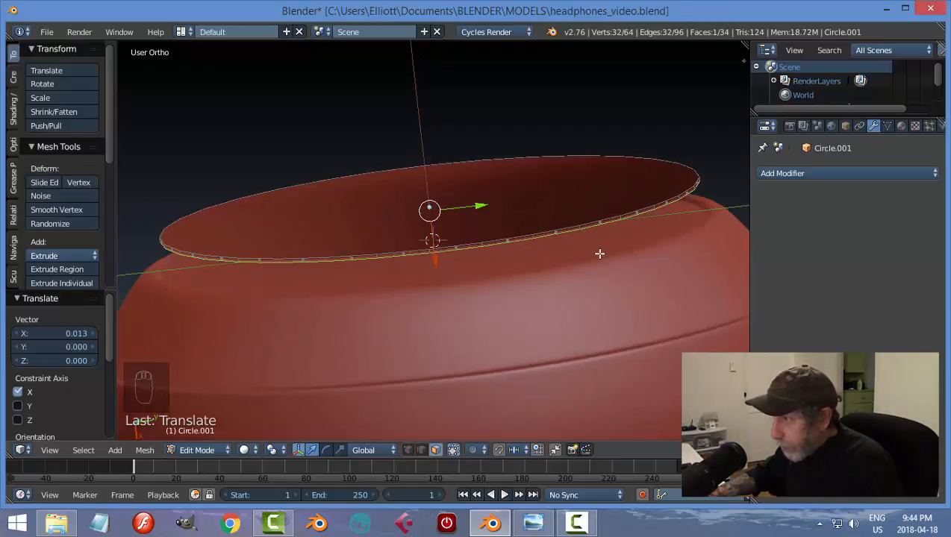
Make the normals of the entire disc consistent and return to Object Mode
{"action": "key", "text": "a"}
{"action": "key", "text": "a"}
{"action": "key", "text": "ctrl+n"}
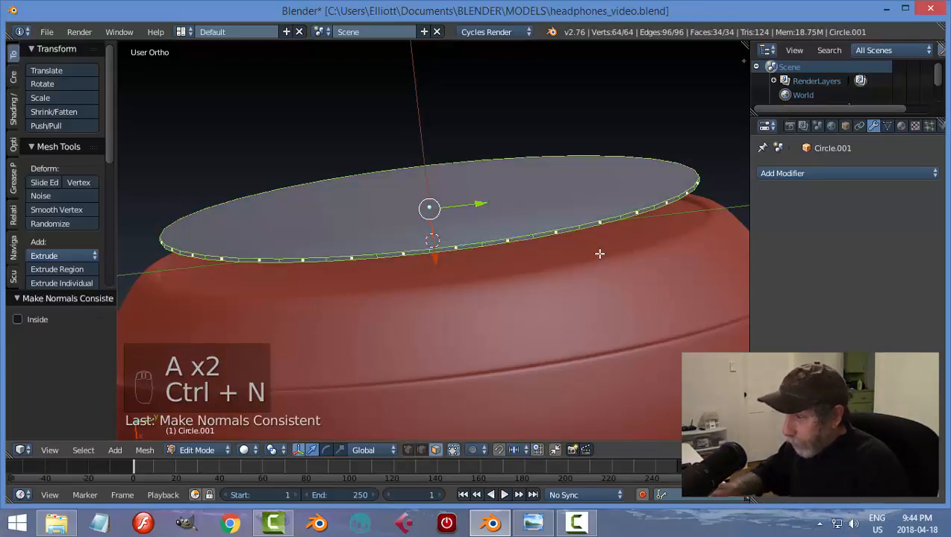
{"action": "key", "text": "a"}
{"action": "key", "text": "Tab"}
{"action": "left_click", "coordinate": [492, 256]}
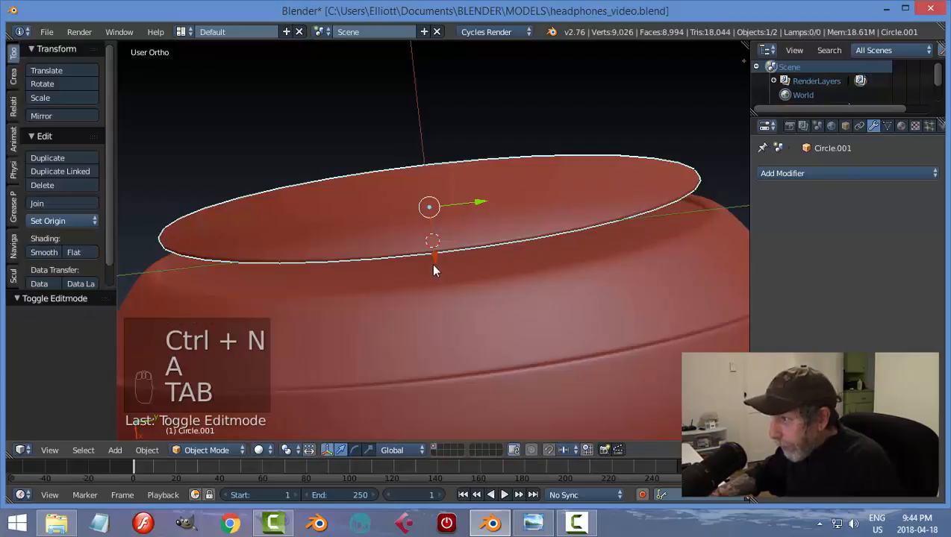
Move the disc about 0.128 along X into the cup's inset, shade it flat, and nudge it slightly deeper
{"action": "key", "text": "g"}
{"action": "key", "text": "z"}
{"action": "left_click", "coordinate": [427, 295]}
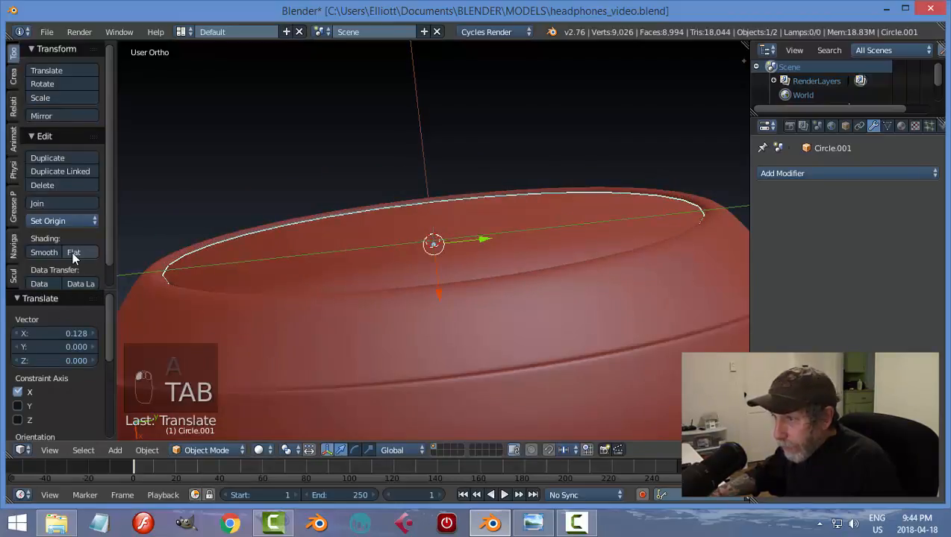
{"action": "left_click", "coordinate": [73, 252]}
{"action": "mouse_move", "coordinate": [402, 229]}
{"action": "middle_mouse_down"}
{"action": "mouse_move", "coordinate": [453, 259]}
{"action": "mouse_move", "coordinate": [455, 221]}
{"action": "mouse_move", "coordinate": [419, 297]}
{"action": "middle_mouse_up"}
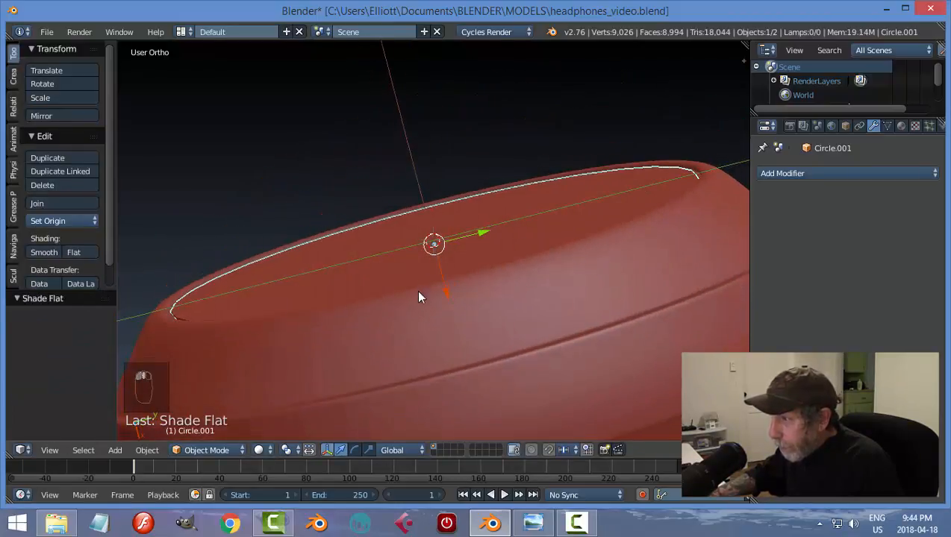
{"action": "left_click_drag", "start_coordinate": [443, 291], "coordinate": [449, 298]}
{"action": "key", "text": "a"}
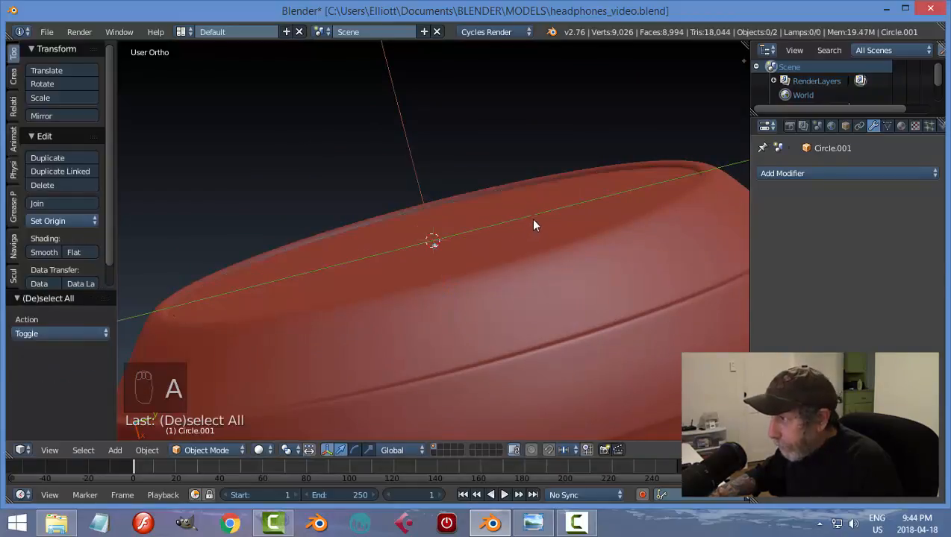
Fine-tune the disc's depth in the cup's inset with a very small move along X
{"action": "middle_click_drag", "start_coordinate": [533, 223], "coordinate": [440, 278]}
{"action": "right_click", "coordinate": [484, 258]}
{"action": "right_click", "coordinate": [533, 287]}
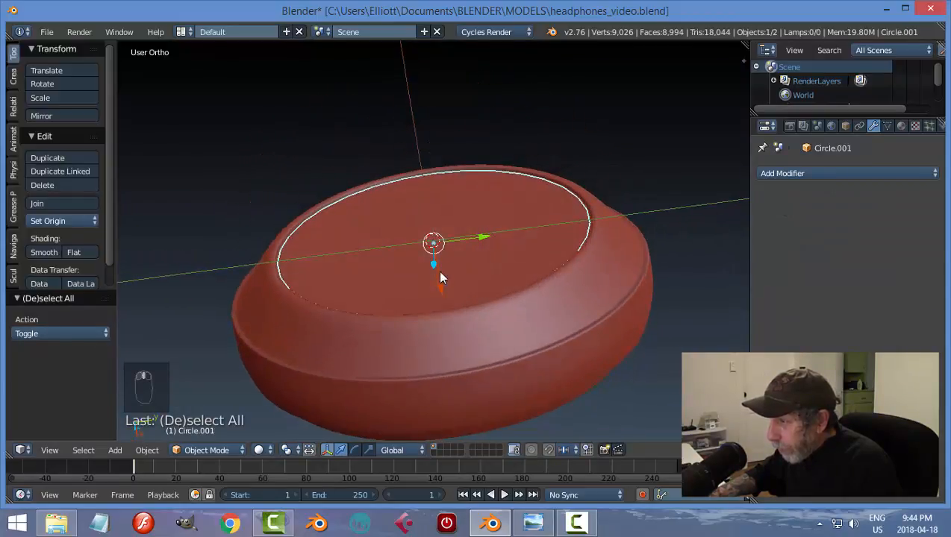
{"action": "key", "text": "g"}
{"action": "key", "text": "z"}
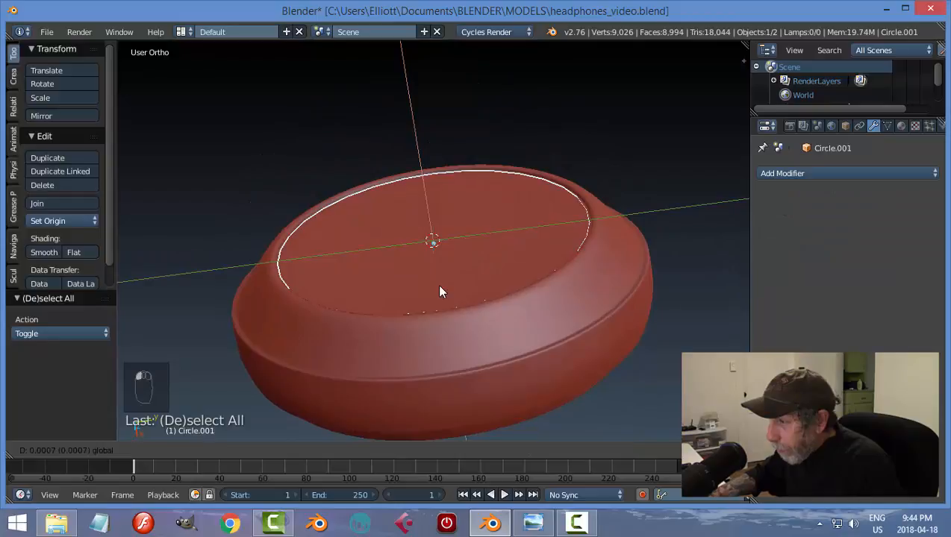
{"action": "left_click", "coordinate": [441, 290]}
{"action": "key", "text": "a"}
{"action": "scroll", "coordinate": [507, 281], "scroll_direction": "up", "scroll_amount": 4}
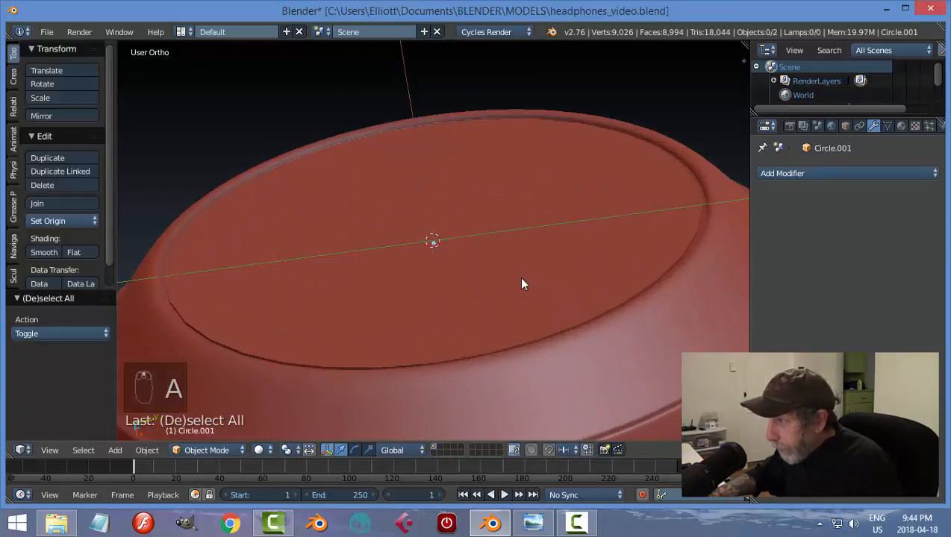
Save the model with the fitted disc over headphones_video.blend
{"action": "scroll", "coordinate": [522, 280], "scroll_direction": "down", "scroll_amount": 2}
{"action": "middle_click_drag", "start_coordinate": [543, 226], "coordinate": [566, 228]}
{"action": "key", "text": "ctrl+s"}
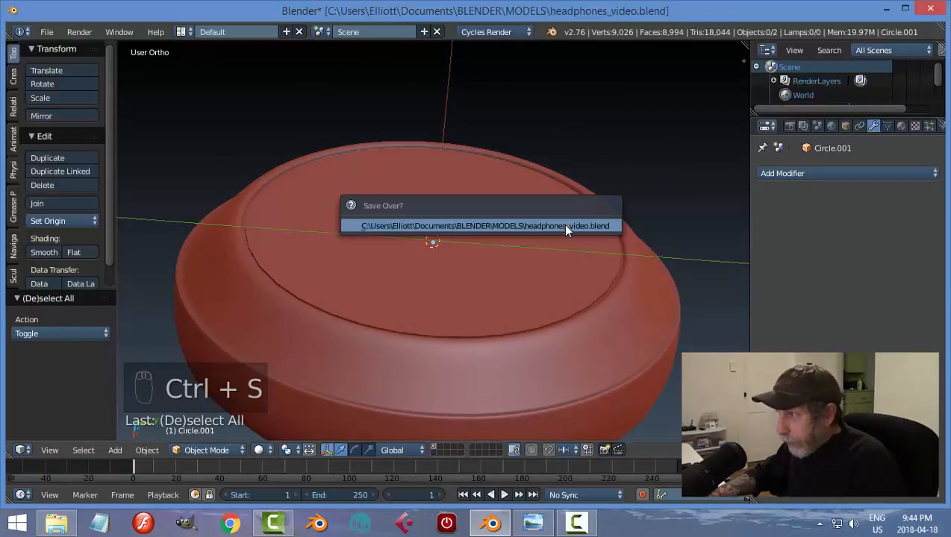
{"action": "left_click", "coordinate": [566, 223]}
Snap the 3D cursor to the disc and add a mesh cylinder there
{"action": "right_click", "coordinate": [555, 213]}
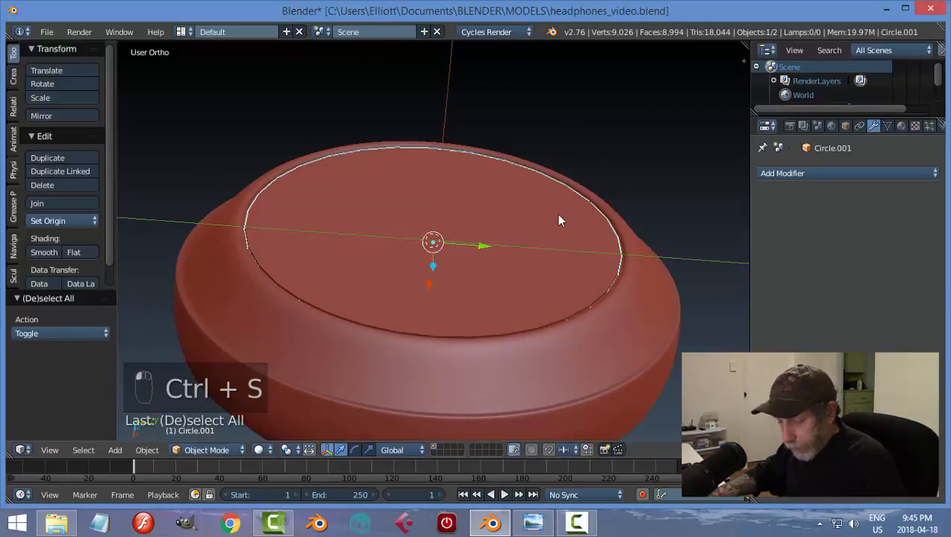
{"action": "key", "text": "shift+s"}
{"action": "left_click", "coordinate": [555, 214]}
{"action": "middle_click_drag", "start_coordinate": [521, 244], "coordinate": [511, 218]}
{"action": "key", "text": "shift+a"}
{"action": "mouse_move", "coordinate": [509, 217]}
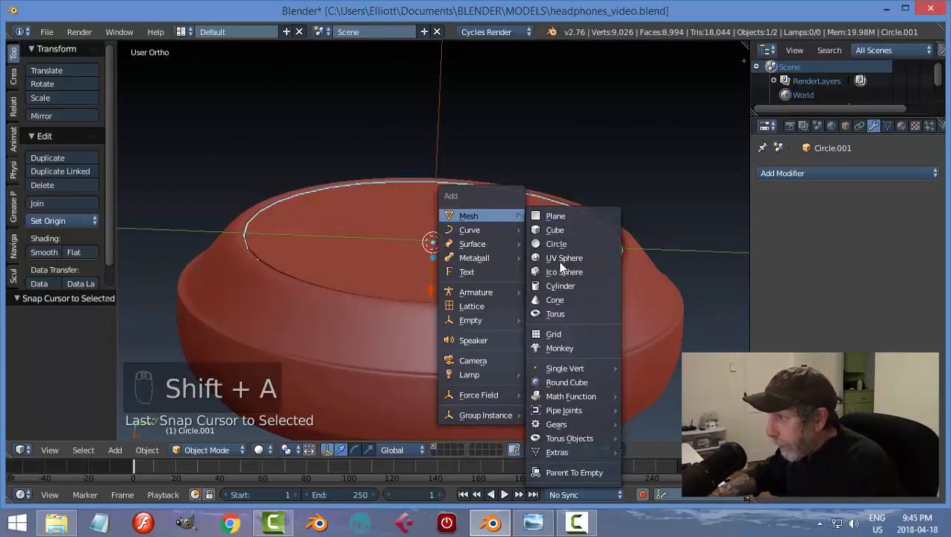
{"action": "left_click", "coordinate": [556, 287]}
Rotate the cylinder 90° about the Y axis and scale it down to about 0.039
{"action": "scroll", "coordinate": [582, 250], "scroll_direction": "down", "scroll_amount": 3}
{"action": "mouse_move", "coordinate": [570, 235]}
{"action": "middle_mouse_down"}
{"action": "mouse_move", "coordinate": [530, 288]}
{"action": "mouse_move", "coordinate": [493, 267]}
{"action": "mouse_move", "coordinate": [560, 249]}
{"action": "middle_mouse_up"}
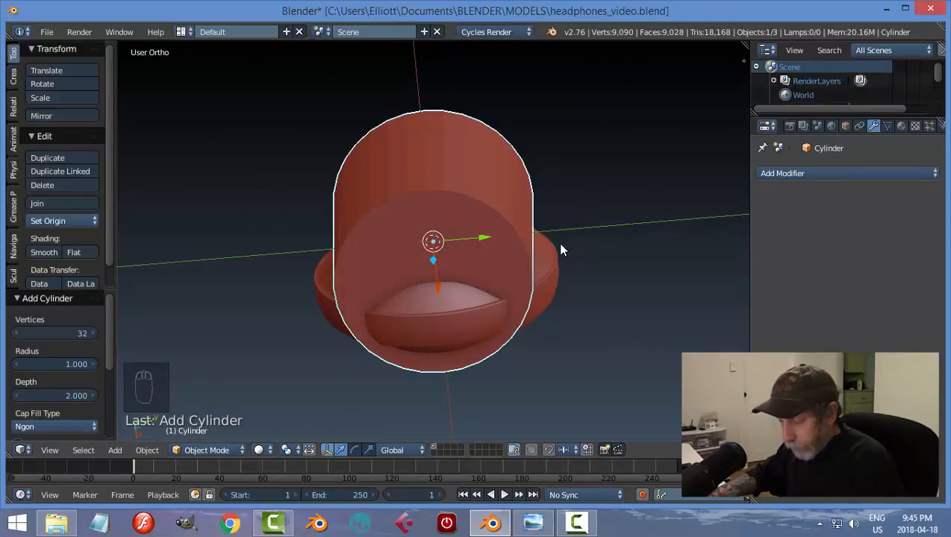
{"action": "type", "text": "ry90"}
{"action": "key", "text": "Return"}
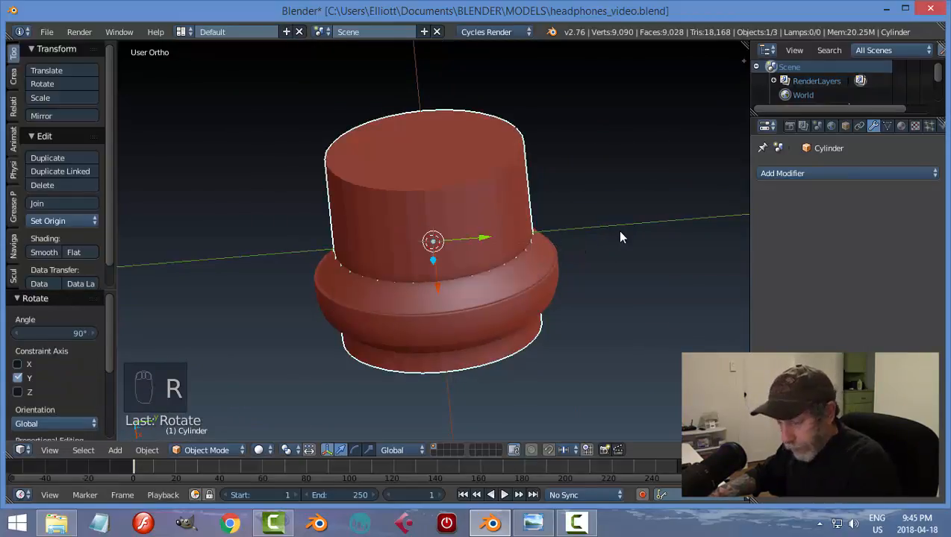
{"action": "key", "text": "s"}
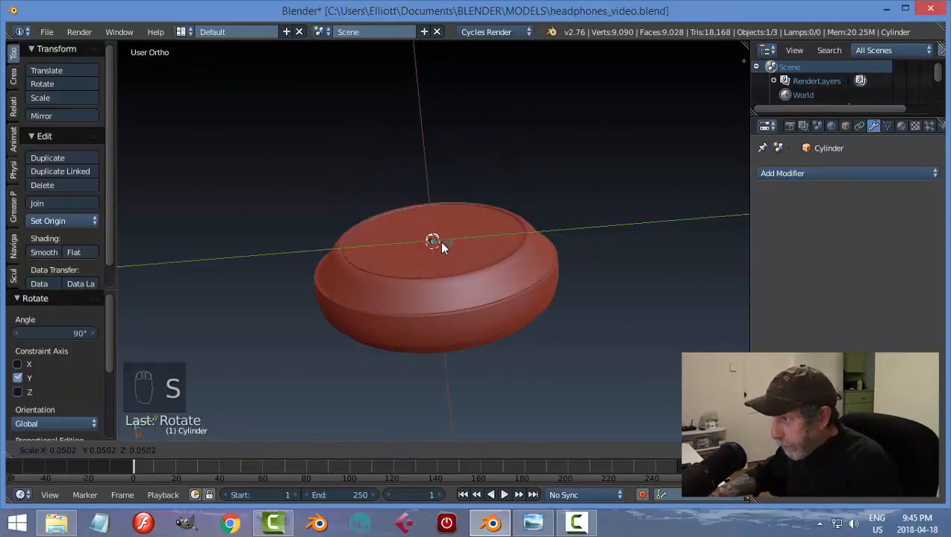
{"action": "left_click", "coordinate": [438, 242]}
{"action": "key", "text": "KP_Decimal"}
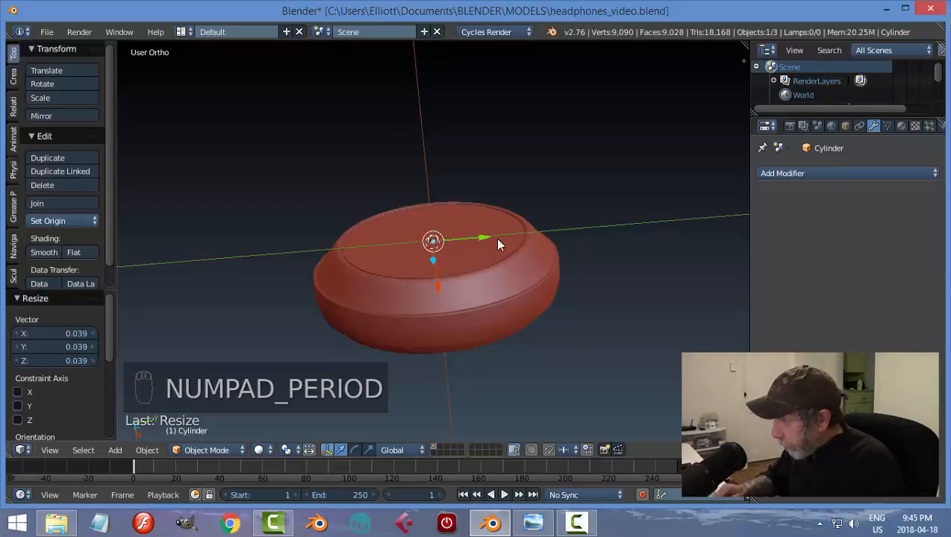
Adjust the small cylinder's overall size, then scale it by about 1.245 along the X axis only
{"action": "middle_click_drag", "start_coordinate": [499, 315], "coordinate": [555, 272]}
{"action": "key", "text": "s"}
{"action": "left_click", "coordinate": [552, 288]}
{"action": "key", "text": "s"}
{"action": "key", "text": "x"}
{"action": "left_click", "coordinate": [580, 296]}
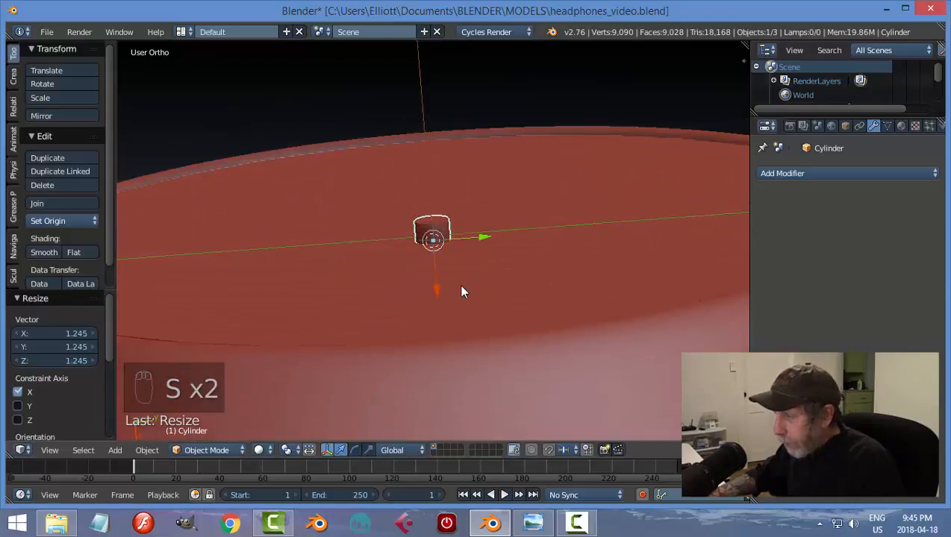
{"action": "middle_click_drag", "start_coordinate": [492, 282], "coordinate": [524, 356]}
{"action": "right_click", "coordinate": [597, 321]}
{"action": "key", "text": "h"}
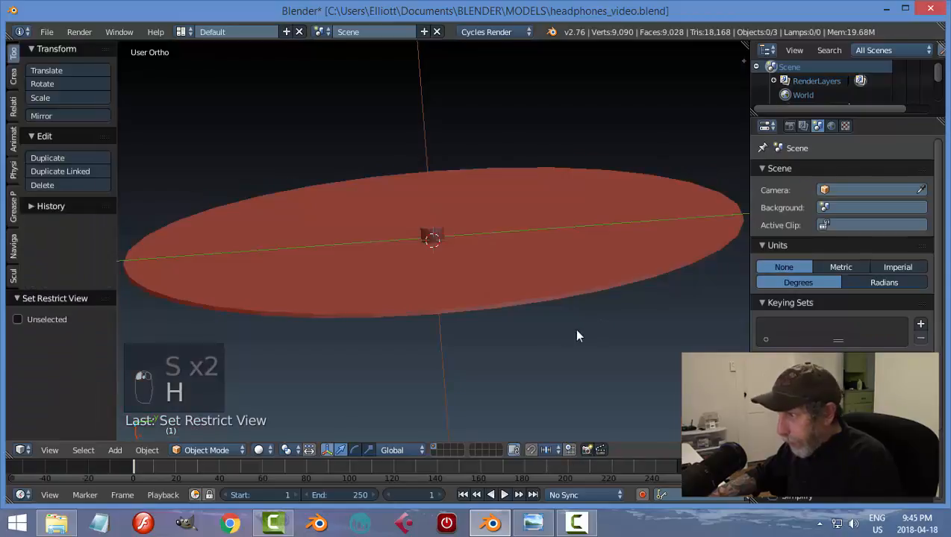
{"action": "middle_click_drag", "start_coordinate": [575, 334], "coordinate": [551, 331]}
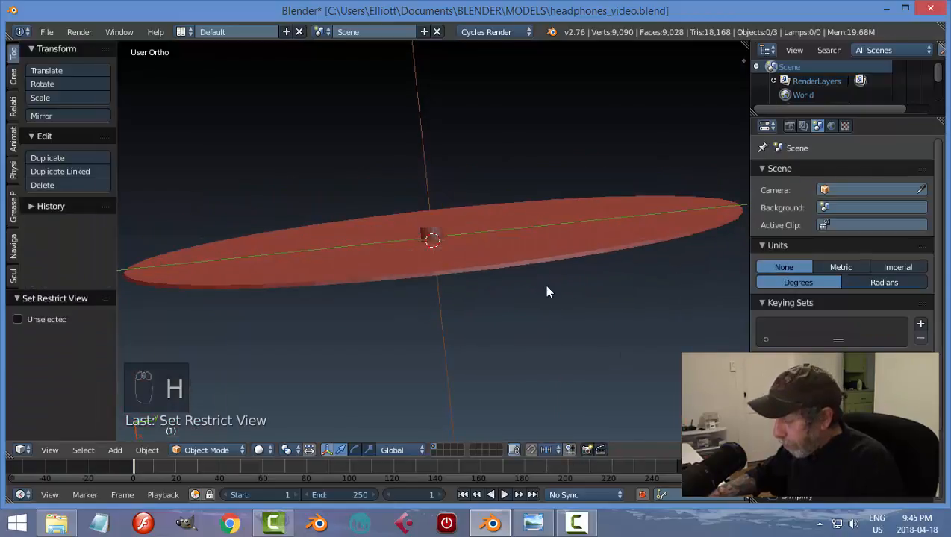
{"action": "key", "text": "KP_7"}
{"action": "key", "text": "KP_3"}
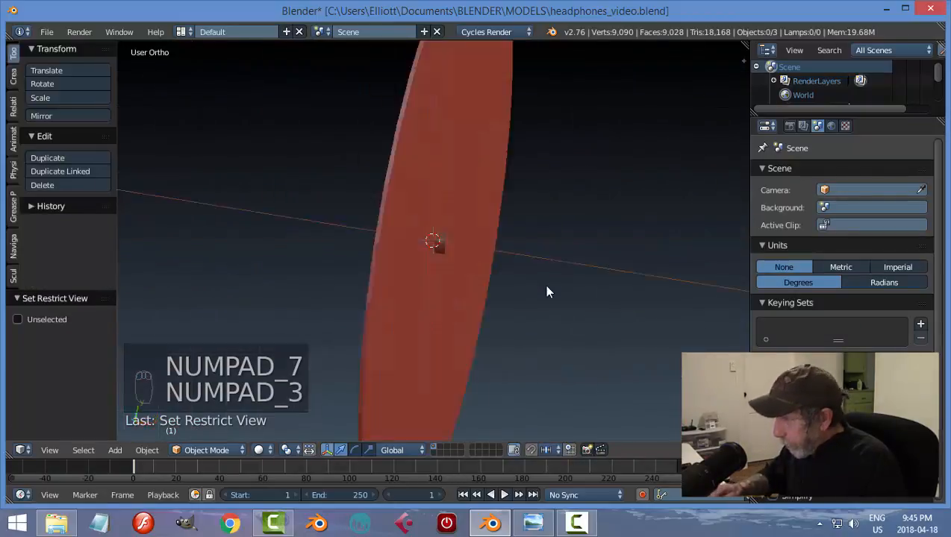
{"action": "scroll", "coordinate": [544, 284], "scroll_direction": "down", "scroll_amount": 2}
{"action": "middle_click_drag", "start_coordinate": [552, 281], "coordinate": [563, 121]}
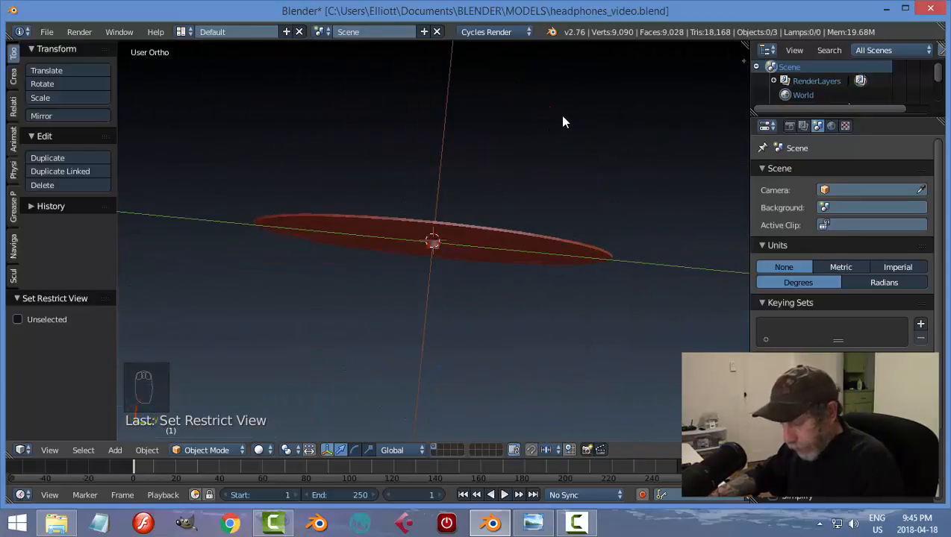
{"action": "key", "text": "alt+h"}
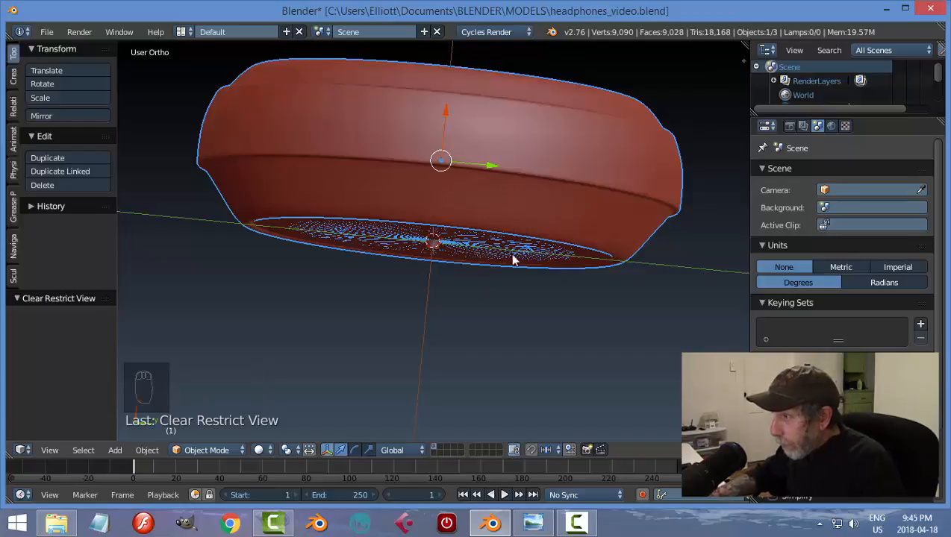
Hide the ear cup in the left orthographic view, leaving the disc and small cylinder in place
{"action": "middle_click_drag", "start_coordinate": [513, 256], "coordinate": [479, 250]}
{"action": "key", "text": "ctrl+KP_3"}
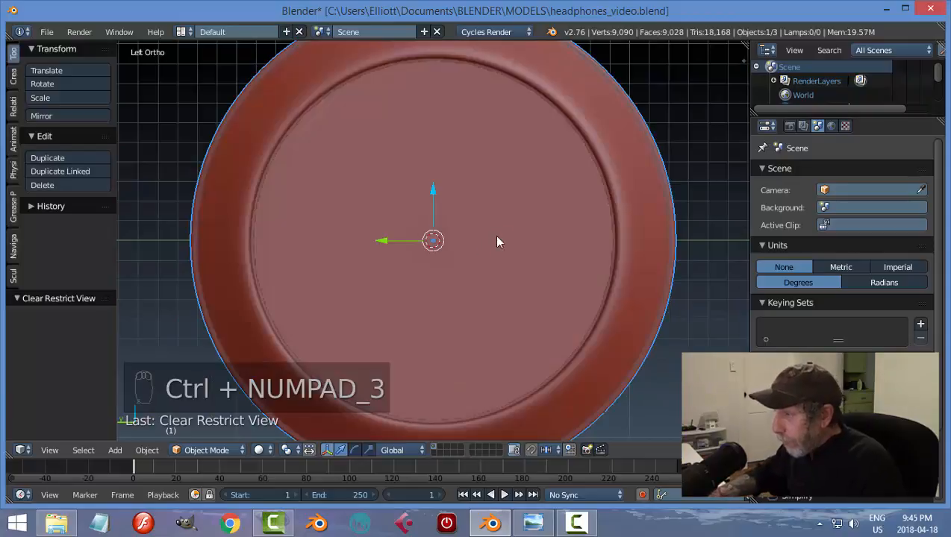
{"action": "right_click", "coordinate": [623, 158]}
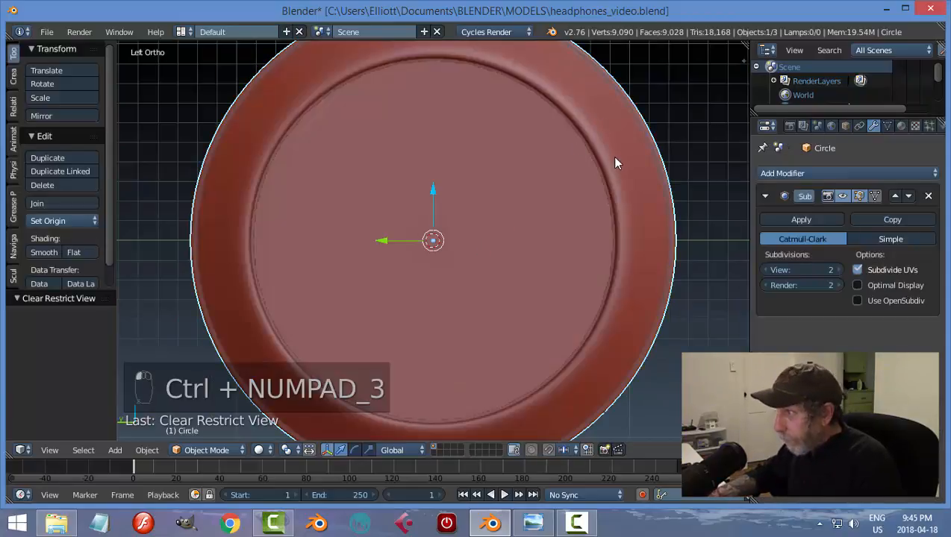
{"action": "key", "text": "h"}
Move the small cylinder about 0.818 up along Z, close to the disc's upper rim
{"action": "middle_click_drag", "start_coordinate": [435, 350], "coordinate": [463, 223]}
{"action": "right_click", "coordinate": [435, 241]}
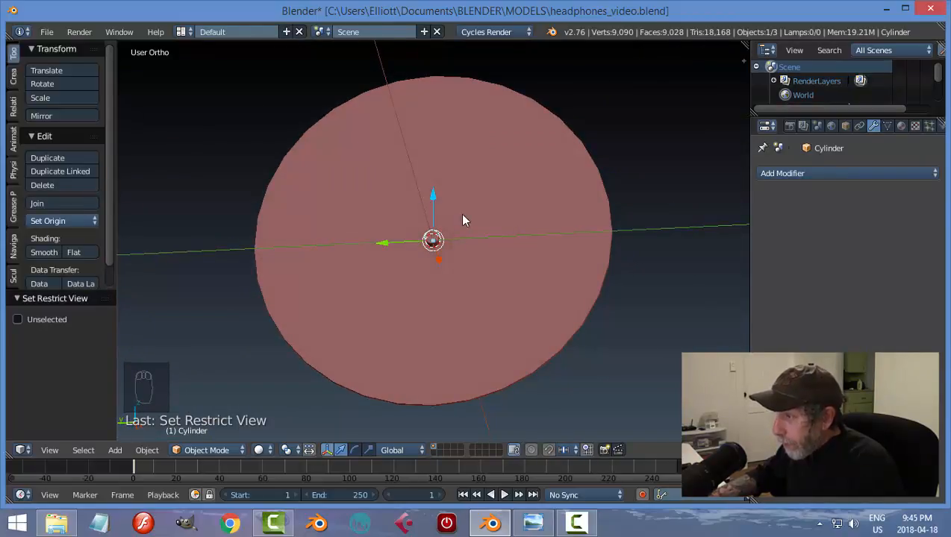
{"action": "key", "text": "ctrl+KP_3"}
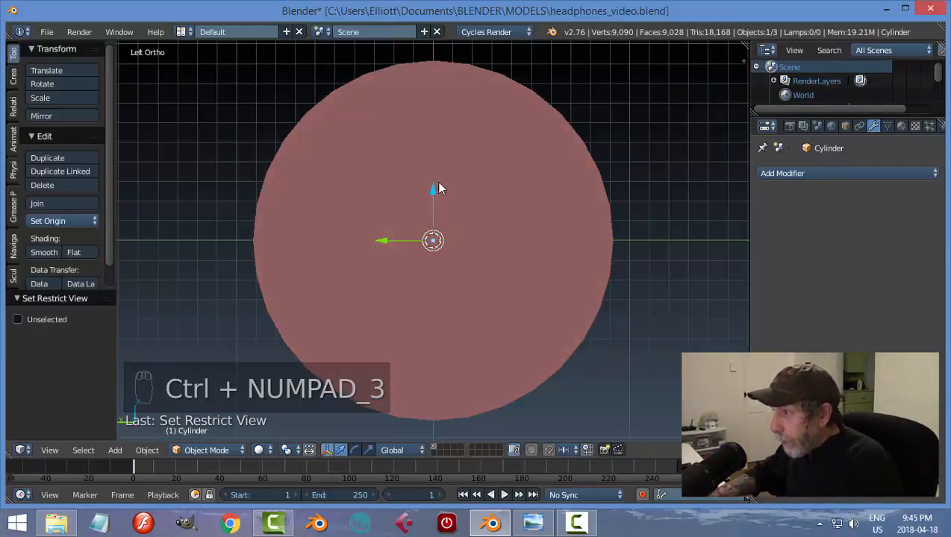
{"action": "left_click_drag", "start_coordinate": [432, 191], "coordinate": [439, 100]}
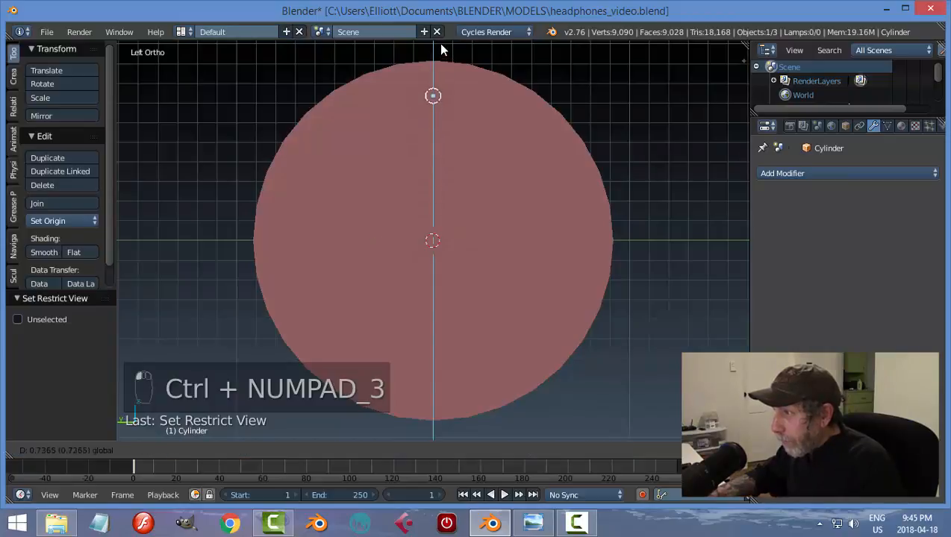
{"action": "left_click_drag", "start_coordinate": [441, 49], "coordinate": [441, 426]}
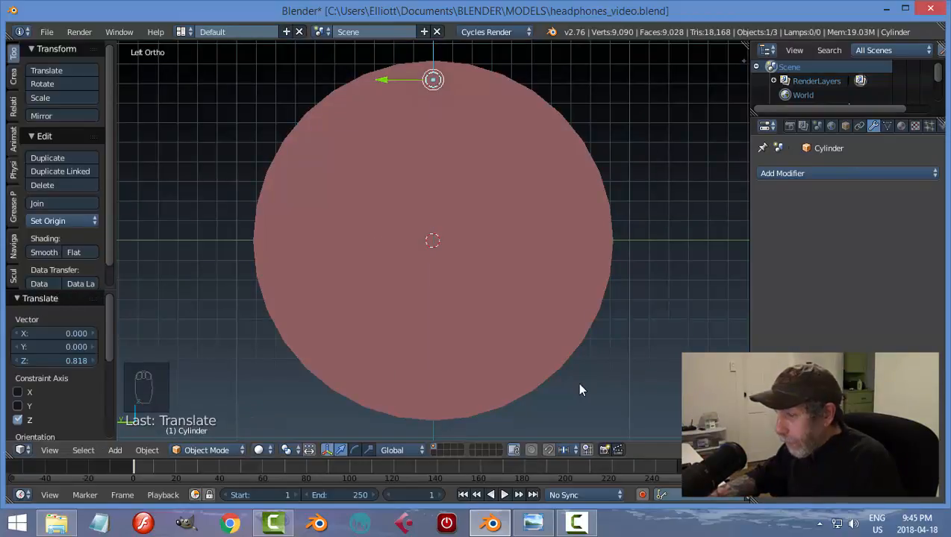
Reveal the ear cup to check the cylinder's placement against the inset rim, and hide the cup again
{"action": "key", "text": "alt+h"}
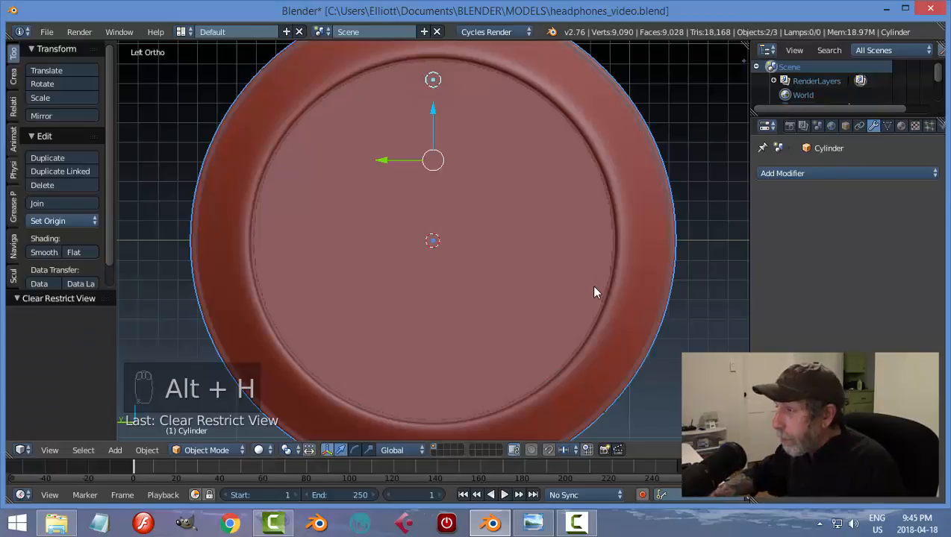
{"action": "right_click", "coordinate": [603, 118]}
{"action": "key", "text": "h"}
{"action": "right_click", "coordinate": [441, 85]}
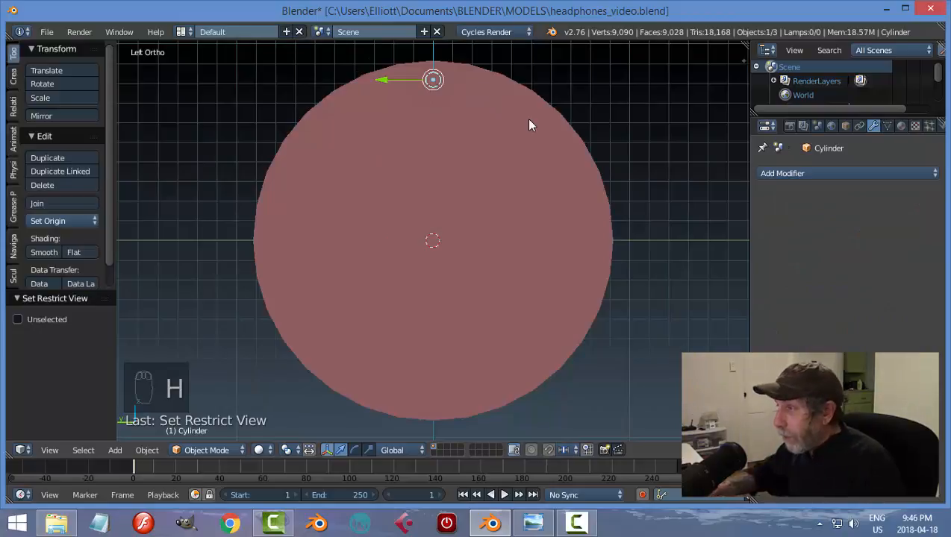
{"action": "scroll", "coordinate": [477, 175], "scroll_direction": "down", "scroll_amount": 1}
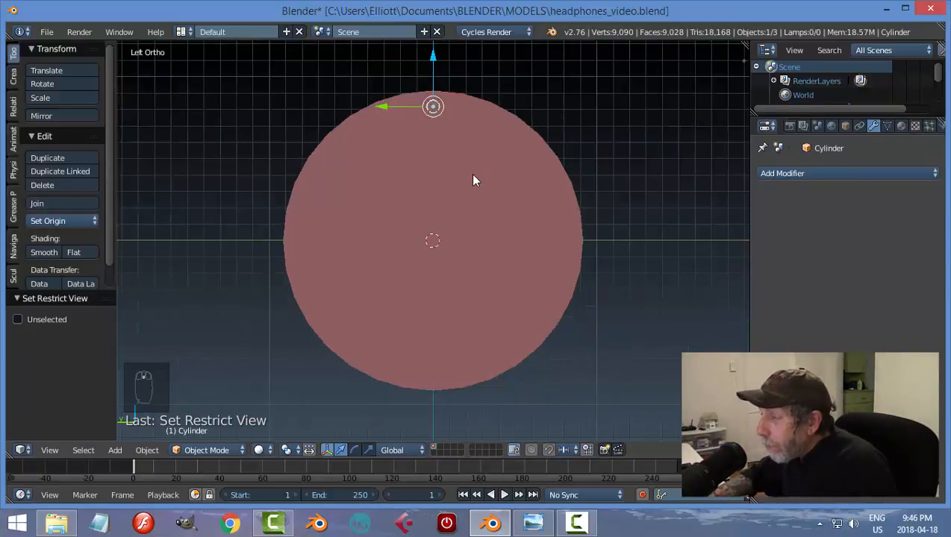
Snap the 3D cursor to the disc's origin
{"action": "right_click", "coordinate": [457, 241]}
{"action": "key", "text": "shift+s"}
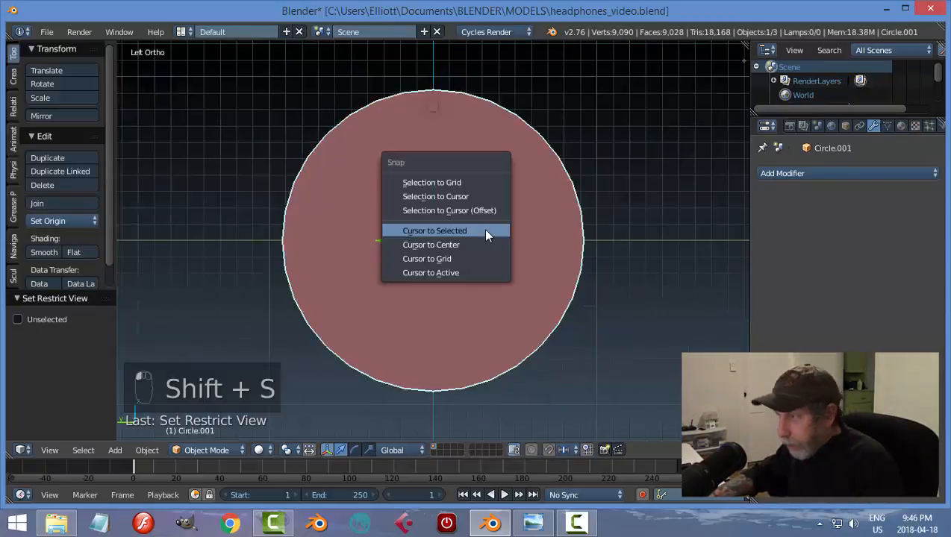
{"action": "left_click", "coordinate": [483, 229]}
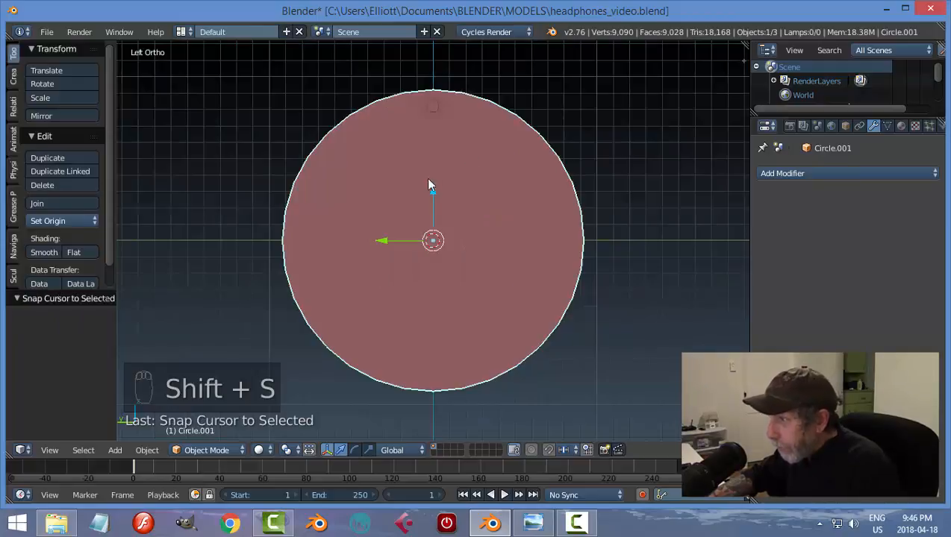
Enter Edit Mode on the small cylinder and select its entire mesh
{"action": "right_click", "coordinate": [431, 112]}
{"action": "key", "text": "Tab"}
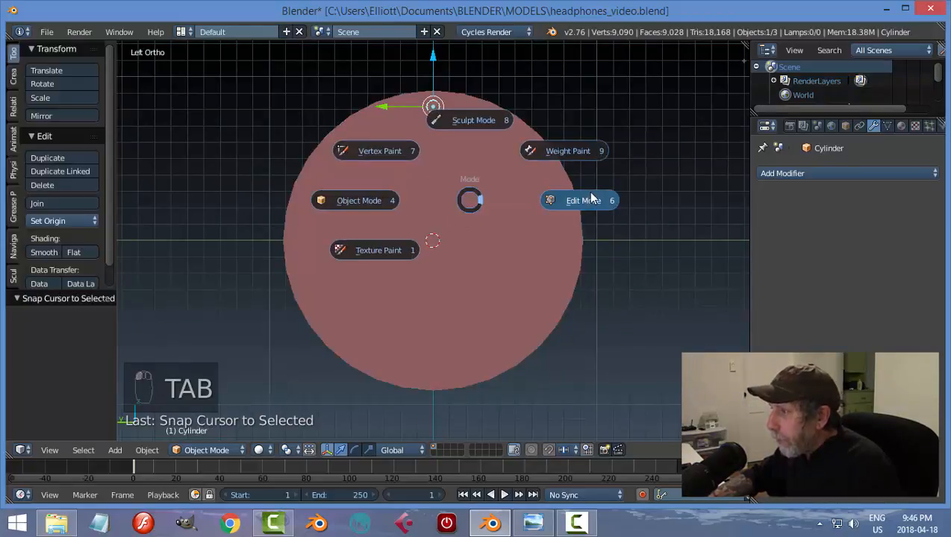
{"action": "left_click", "coordinate": [561, 209]}
{"action": "key", "text": "a"}
{"action": "key", "text": "a"}
{"action": "key", "text": "a"}
{"action": "key", "text": "a"}
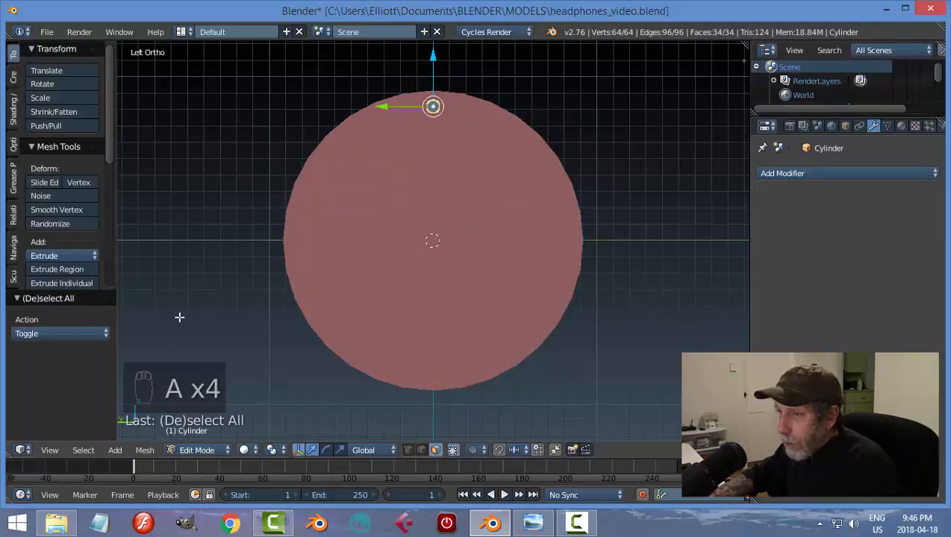
Spin the cylinder's mesh around the 3D cursor through 360° with 26 steps
{"action": "left_click_drag", "start_coordinate": [109, 137], "coordinate": [112, 238]}
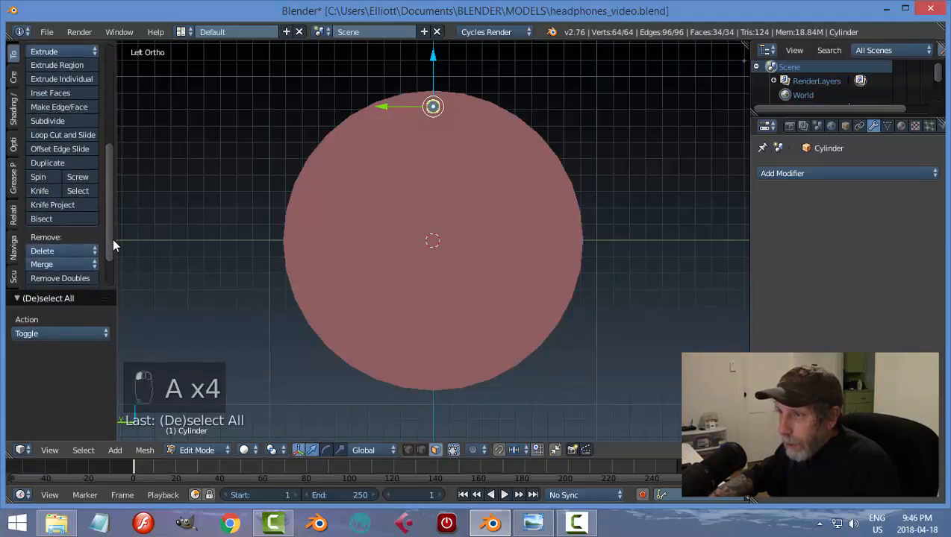
{"action": "left_click", "coordinate": [43, 180]}
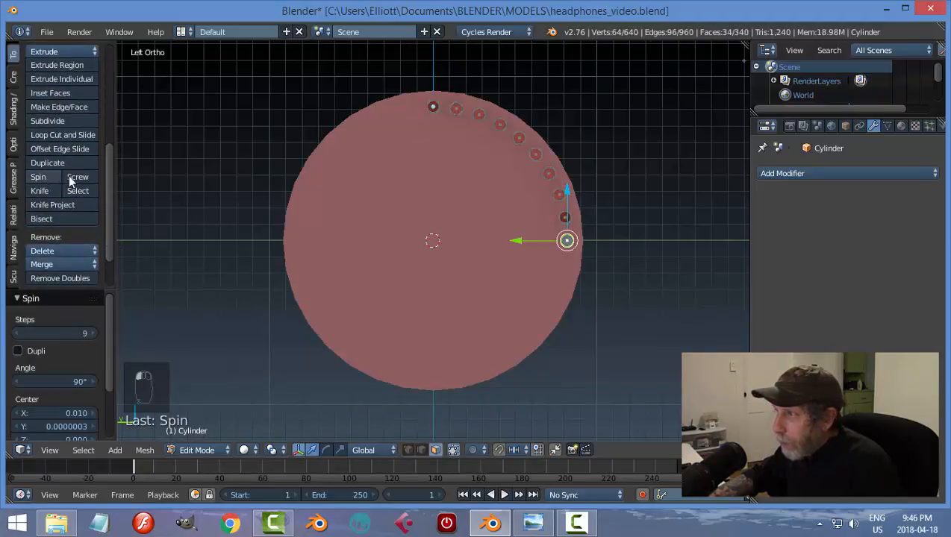
{"action": "left_click", "coordinate": [67, 381]}
{"action": "type", "text": "36"}
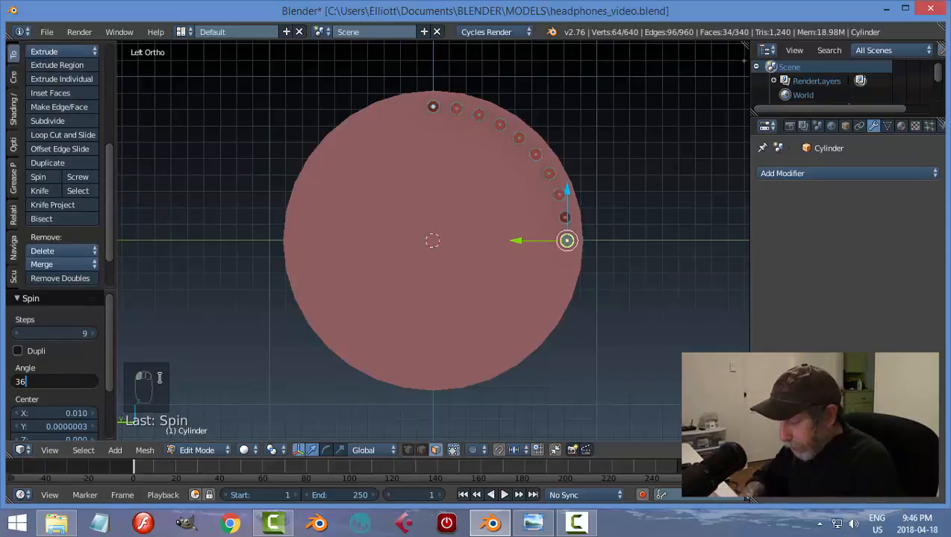
{"action": "type", "text": "0"}
{"action": "key", "text": "Return"}
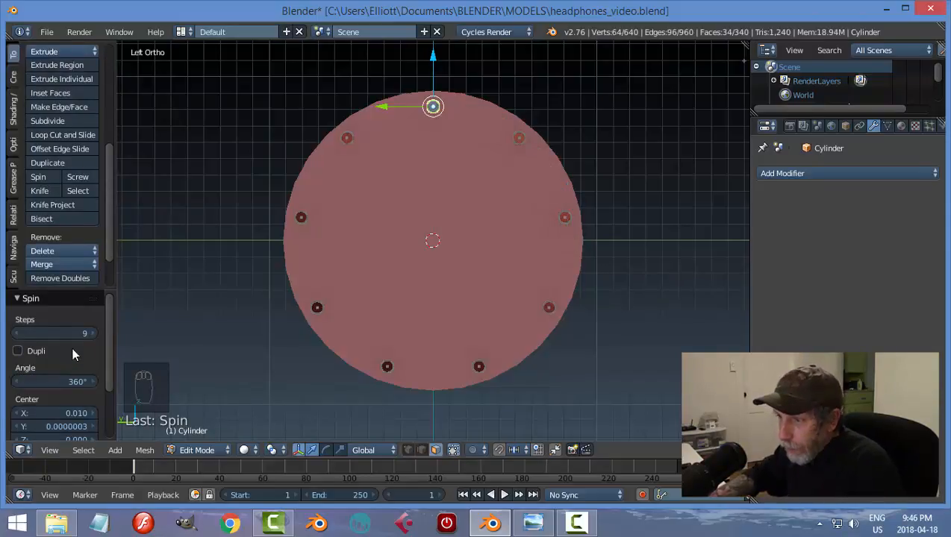
{"action": "left_click_drag", "start_coordinate": [53, 333], "coordinate": [91, 333]}
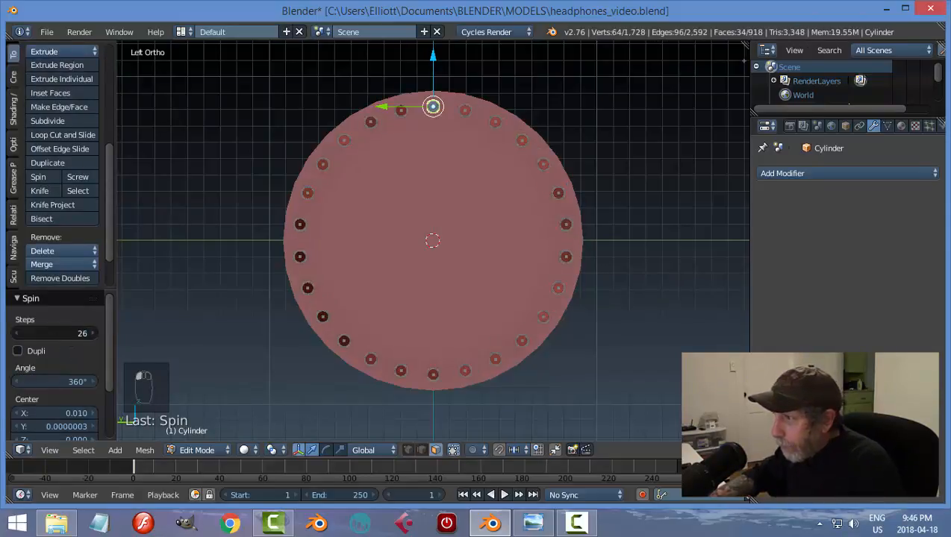
Remove doubles from the whole cylinder ring, make its normals consistent and return to Object Mode
{"action": "middle_click_drag", "start_coordinate": [604, 333], "coordinate": [577, 283]}
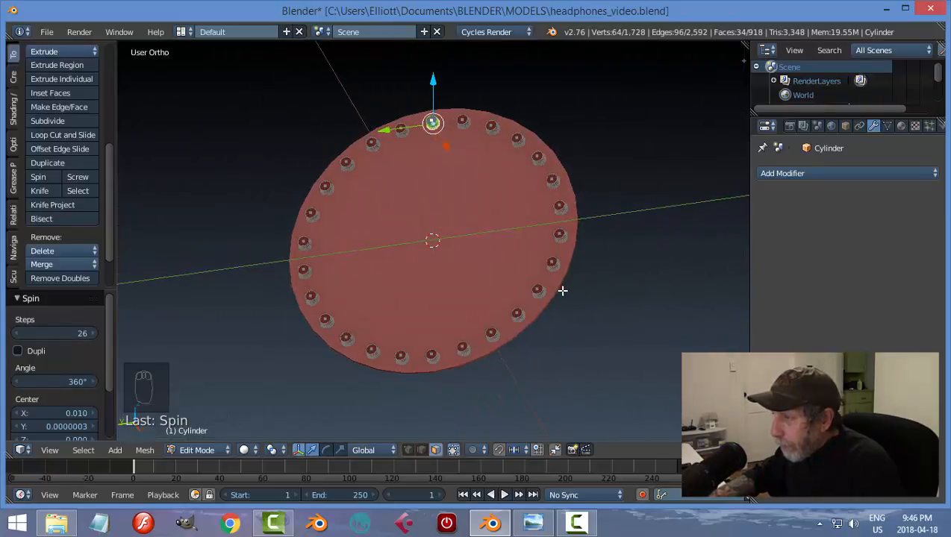
{"action": "key", "text": "a"}
{"action": "key", "text": "a"}
{"action": "key", "text": "a"}
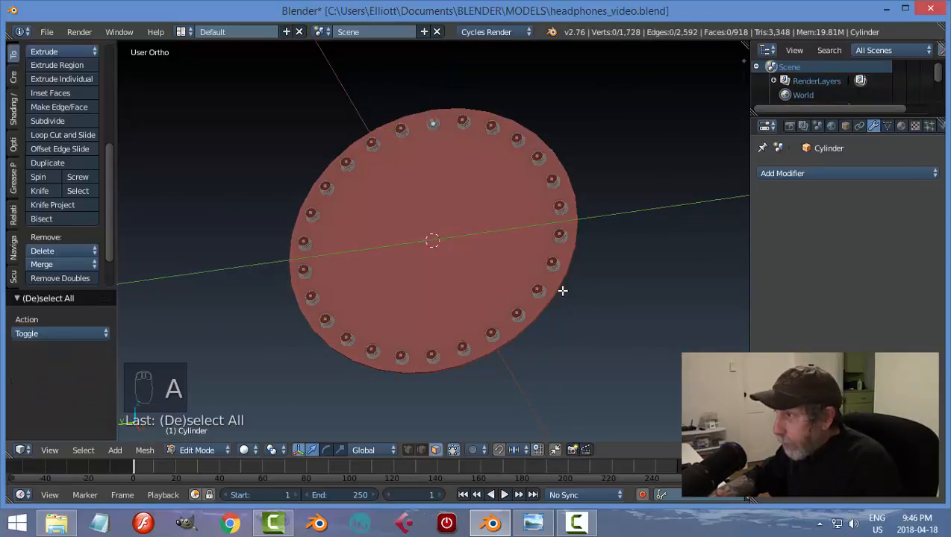
{"action": "left_click", "coordinate": [82, 279]}
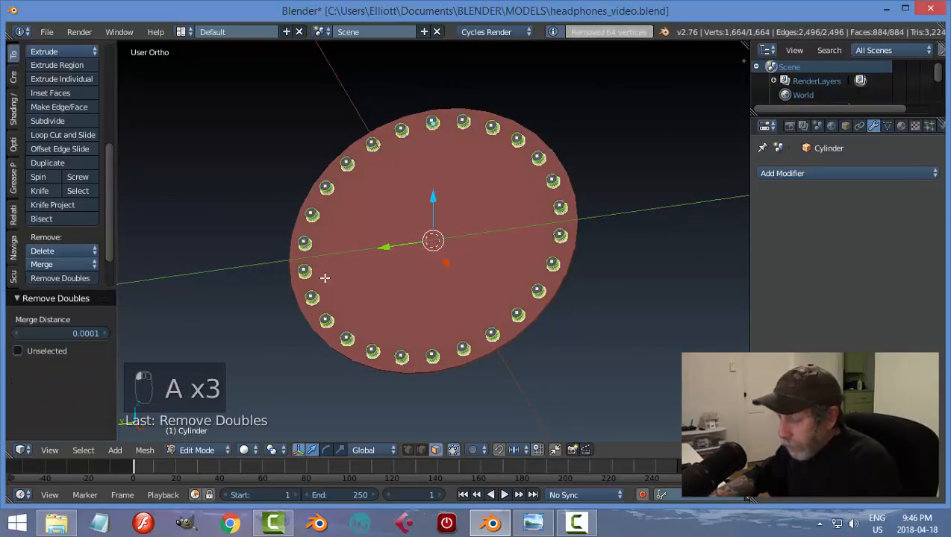
{"action": "key", "text": "ctrl+n"}
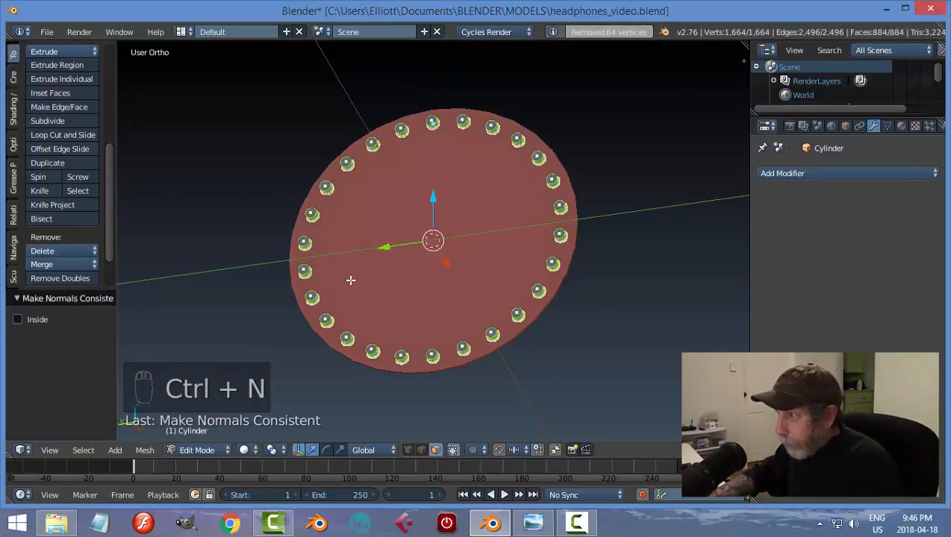
{"action": "key", "text": "a"}
{"action": "key", "text": "Tab"}
{"action": "left_click", "coordinate": [269, 283]}
{"action": "scroll", "coordinate": [540, 240], "scroll_direction": "down", "scroll_amount": 1}
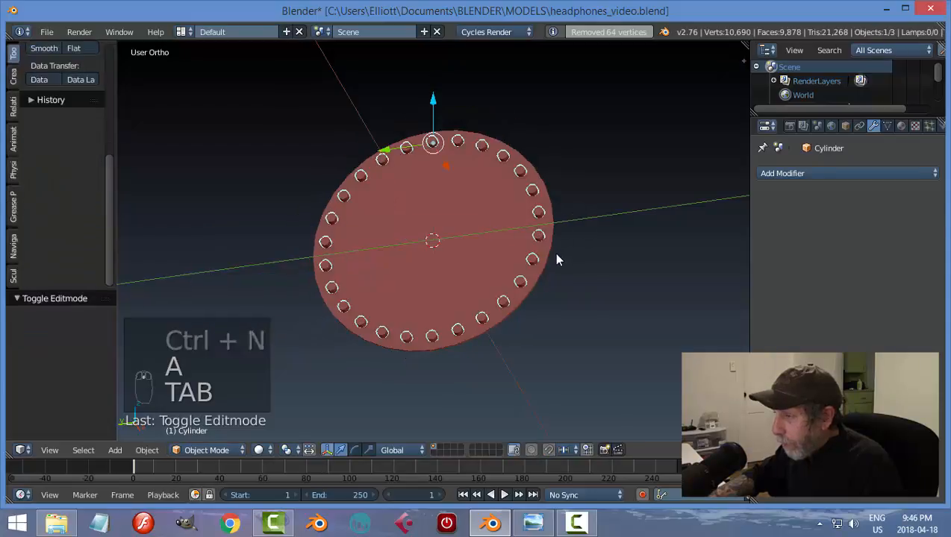
Duplicate the ring of cylinders in place, working in the left orthographic view
{"action": "middle_click_drag", "start_coordinate": [556, 259], "coordinate": [590, 276]}
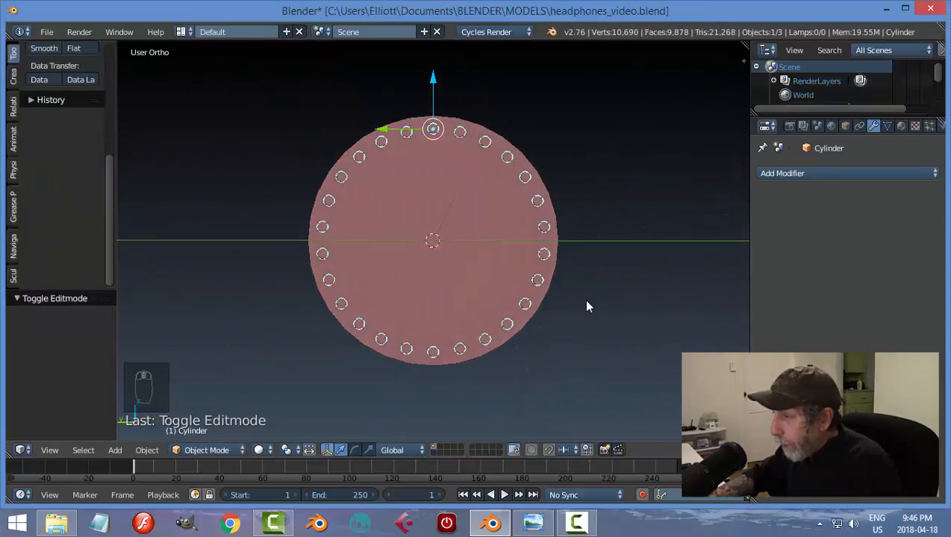
{"action": "key", "text": "ctrl+KP_3"}
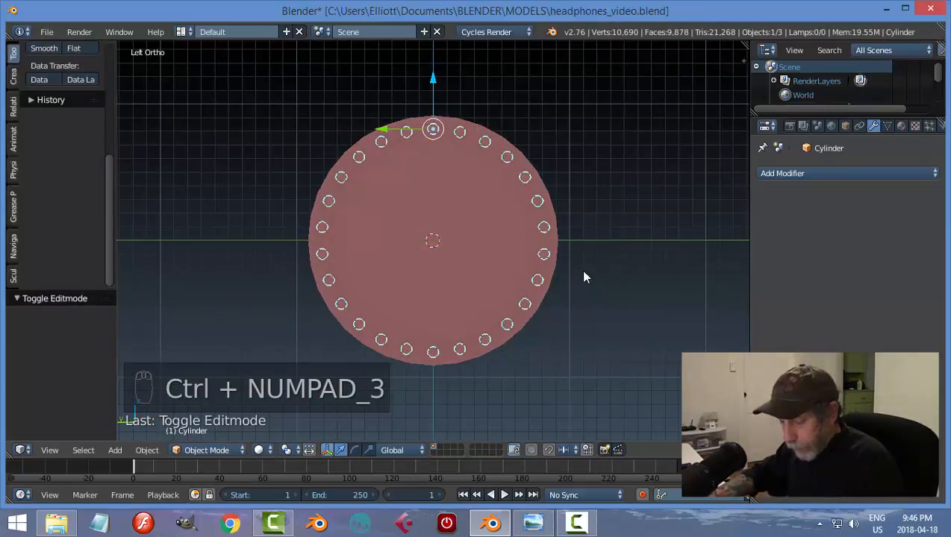
{"action": "key", "text": "shift+d"}
{"action": "right_click", "coordinate": [580, 269]}
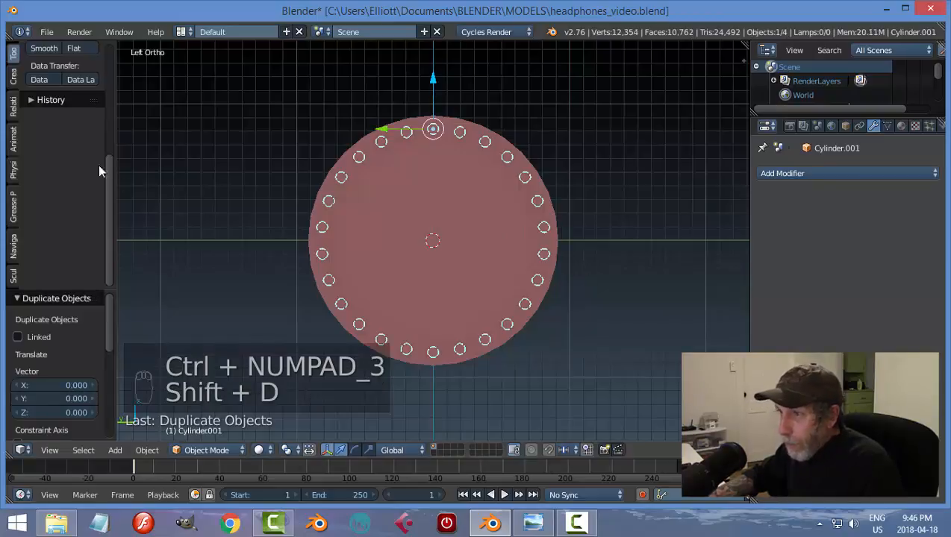
Set the duplicated ring's origin to its geometry and scale it down to about 0.82 to form a second ring
{"action": "scroll", "coordinate": [109, 193], "scroll_direction": "up", "scroll_amount": 5}
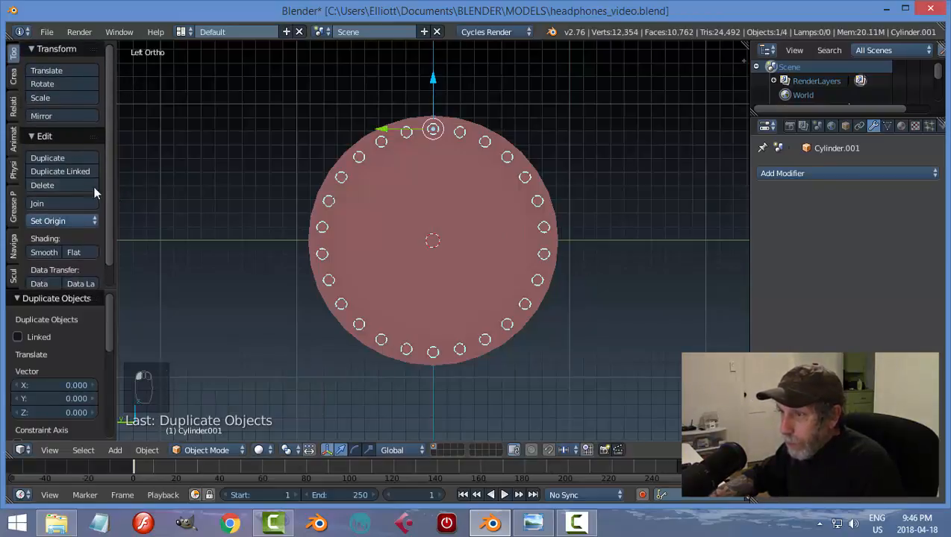
{"action": "left_click", "coordinate": [75, 219]}
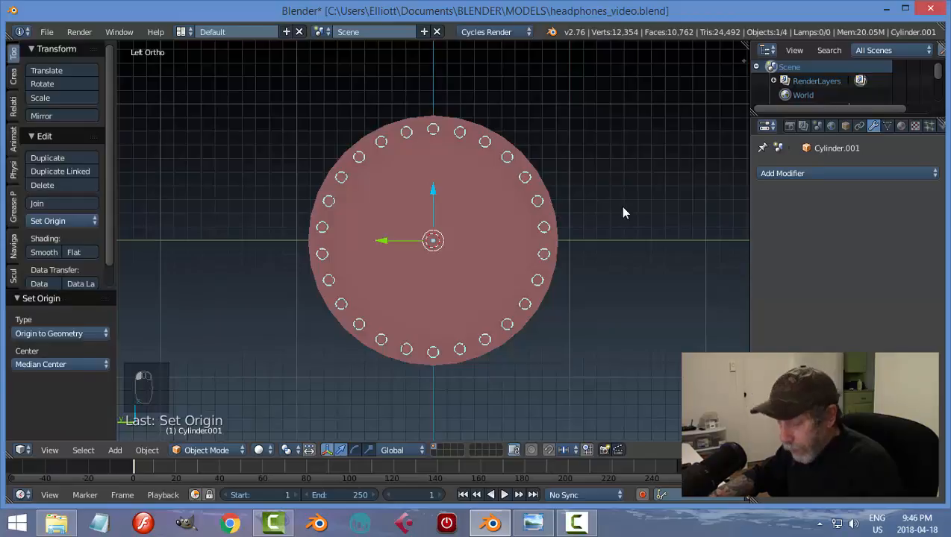
{"action": "key", "text": "s"}
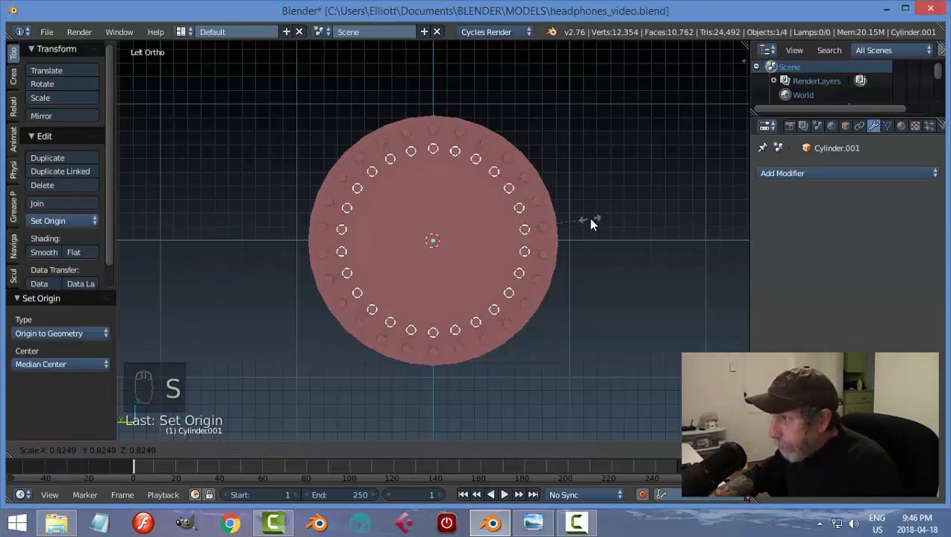
{"action": "left_click", "coordinate": [587, 221]}
Duplicate the second cylinder ring in place and scale the copy to about 0.81 to form an inner third ring
{"action": "middle_click_drag", "start_coordinate": [601, 286], "coordinate": [584, 242]}
{"action": "key", "text": "shift+d"}
{"action": "left_click", "coordinate": [584, 244]}
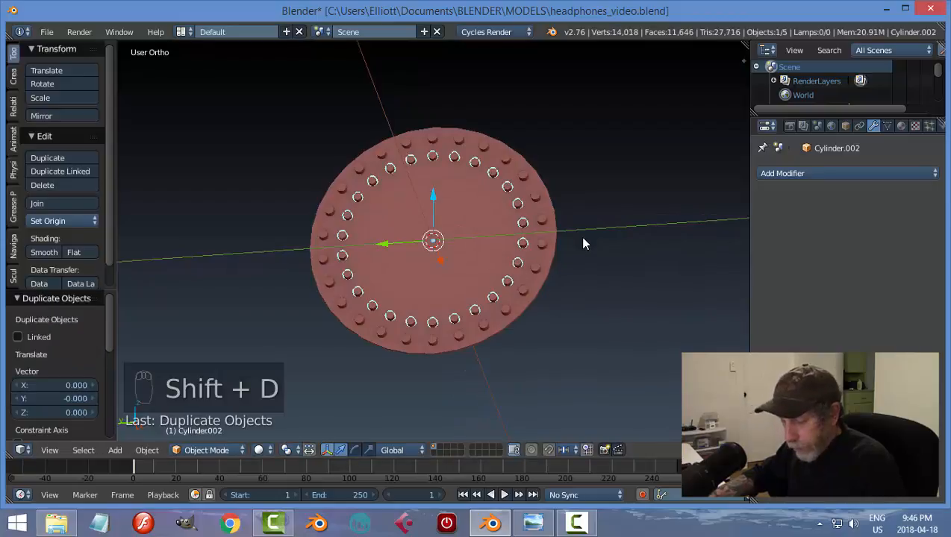
{"action": "key", "text": "s"}
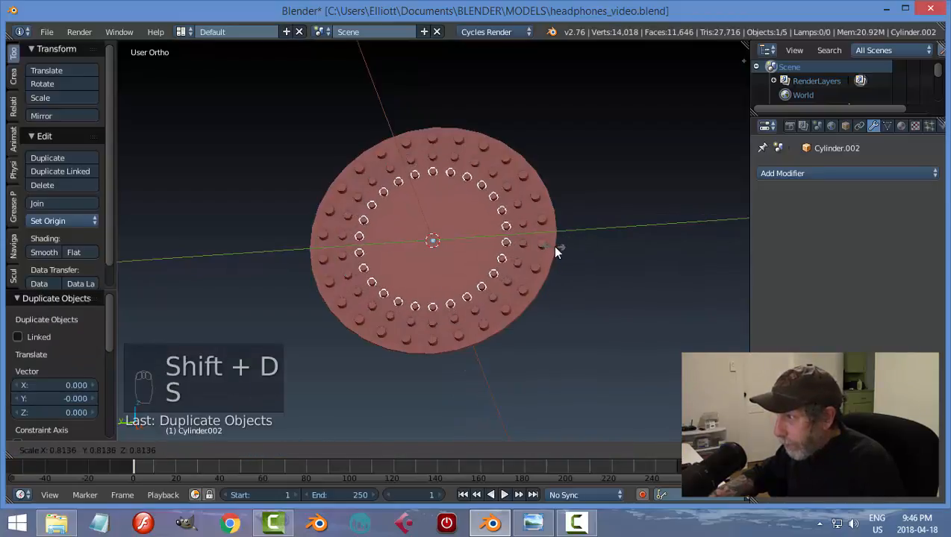
{"action": "left_click", "coordinate": [555, 253]}
{"action": "middle_click_drag", "start_coordinate": [573, 250], "coordinate": [533, 233]}
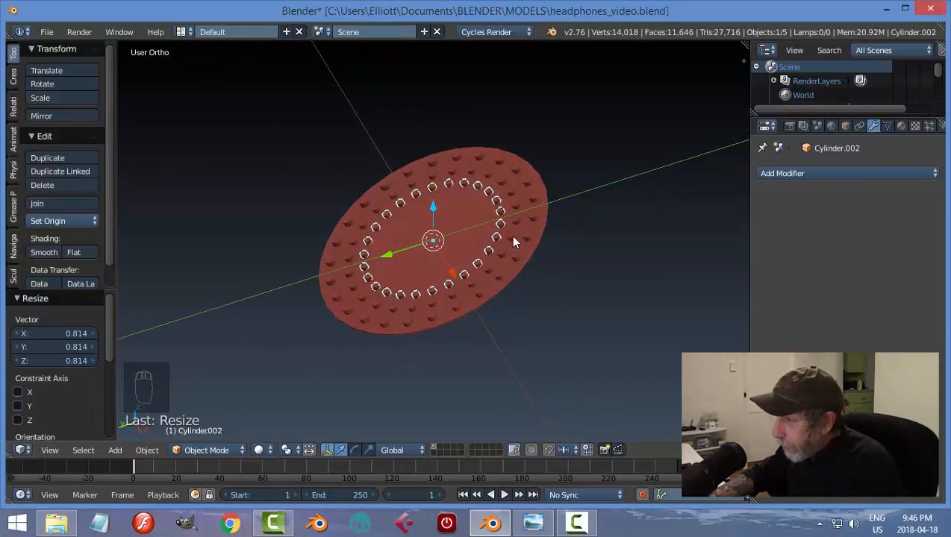
Join all three cylinder rings into one object with the outer ring active, and deselect everything
{"action": "right_click", "coordinate": [515, 236], "text": "shift"}
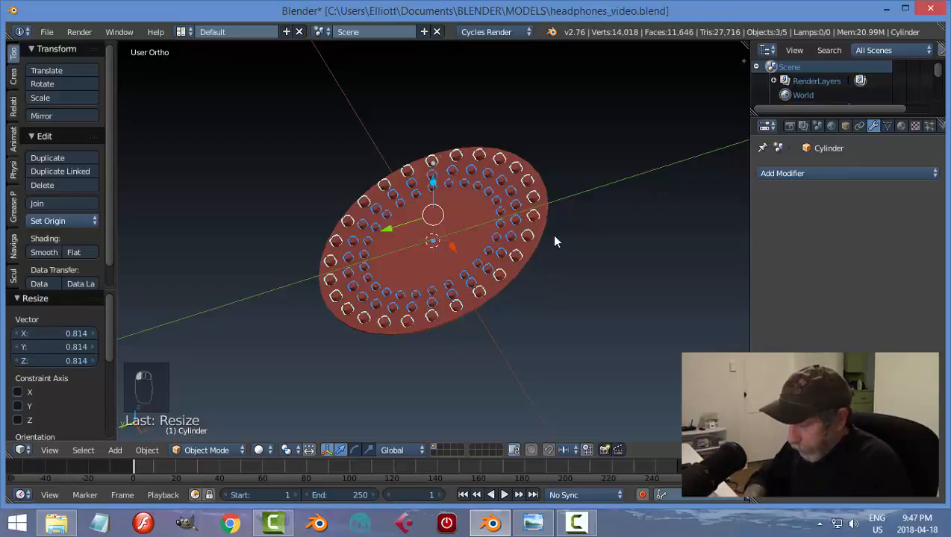
{"action": "key", "text": "ctrl+j"}
{"action": "key", "text": "KP_1"}
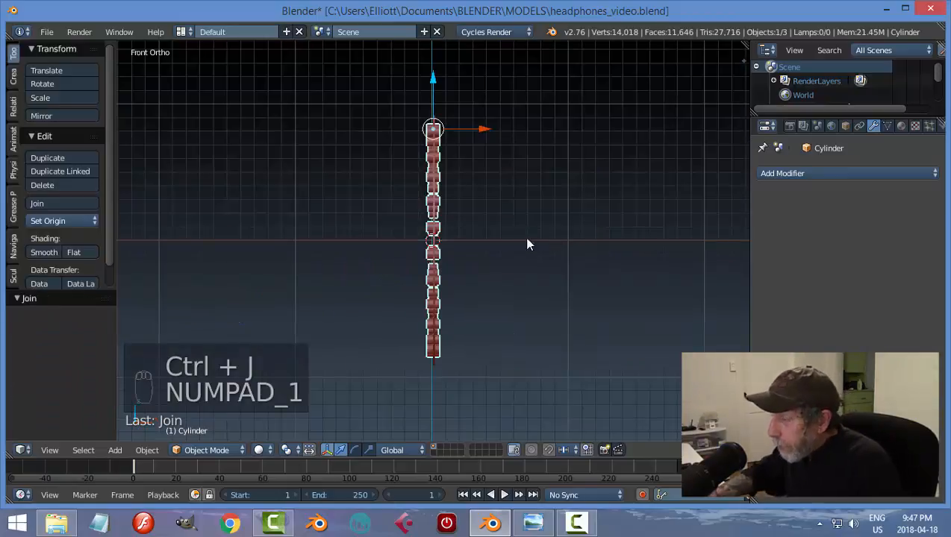
{"action": "key", "text": "ctrl+KP_3"}
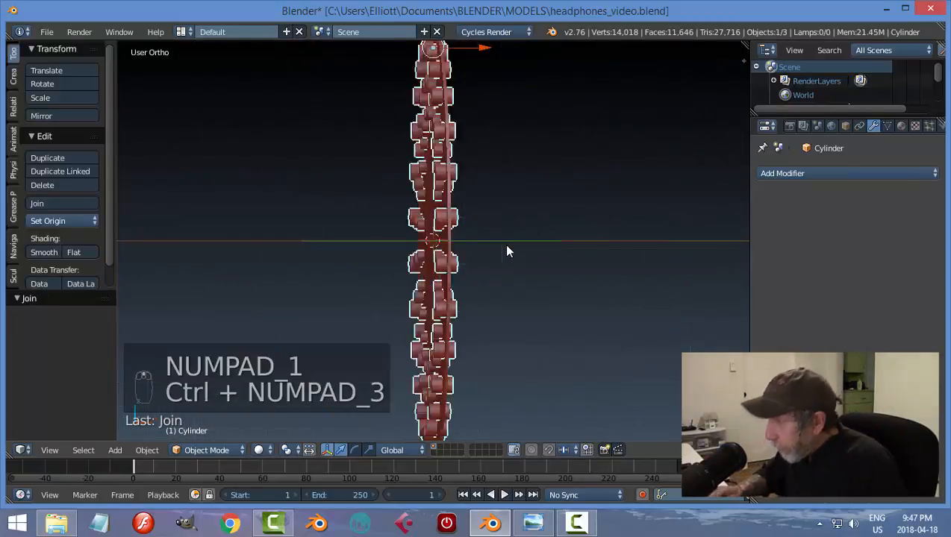
{"action": "key", "text": "a"}
{"action": "scroll", "coordinate": [503, 274], "scroll_direction": "down", "scroll_amount": 4}
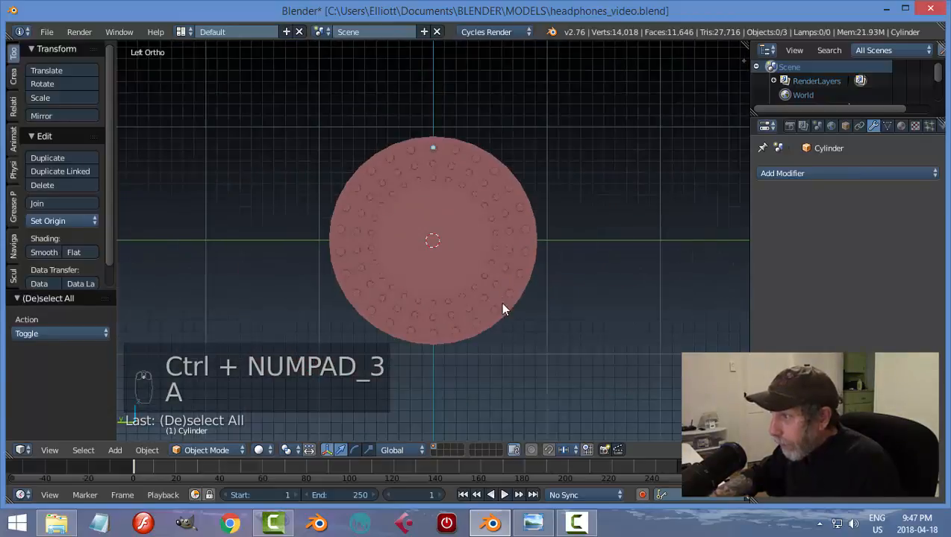
Select the disc that carries the cylinders and save the file
{"action": "middle_click_drag", "start_coordinate": [502, 307], "coordinate": [526, 244]}
{"action": "scroll", "coordinate": [552, 275], "scroll_direction": "up", "scroll_amount": 4}
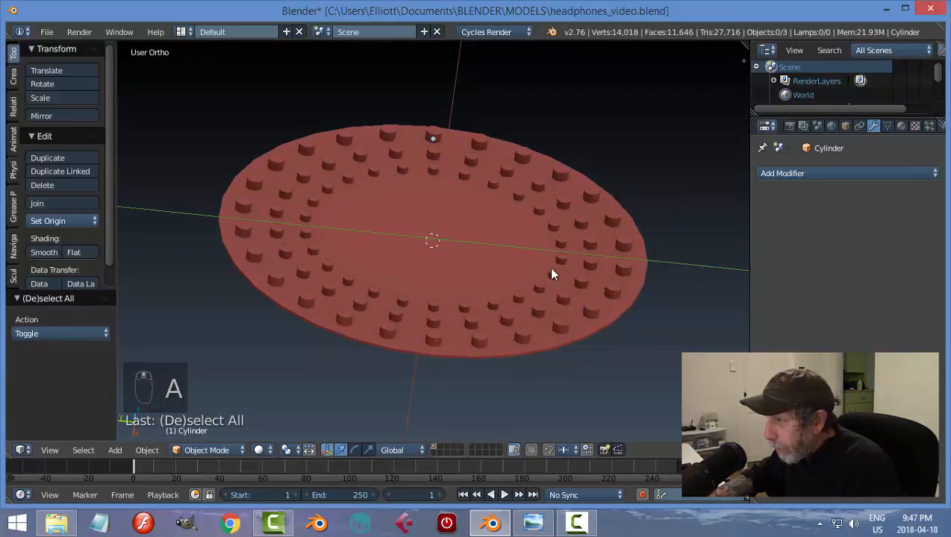
{"action": "middle_click_drag", "start_coordinate": [573, 267], "coordinate": [477, 229]}
{"action": "right_click", "coordinate": [475, 226]}
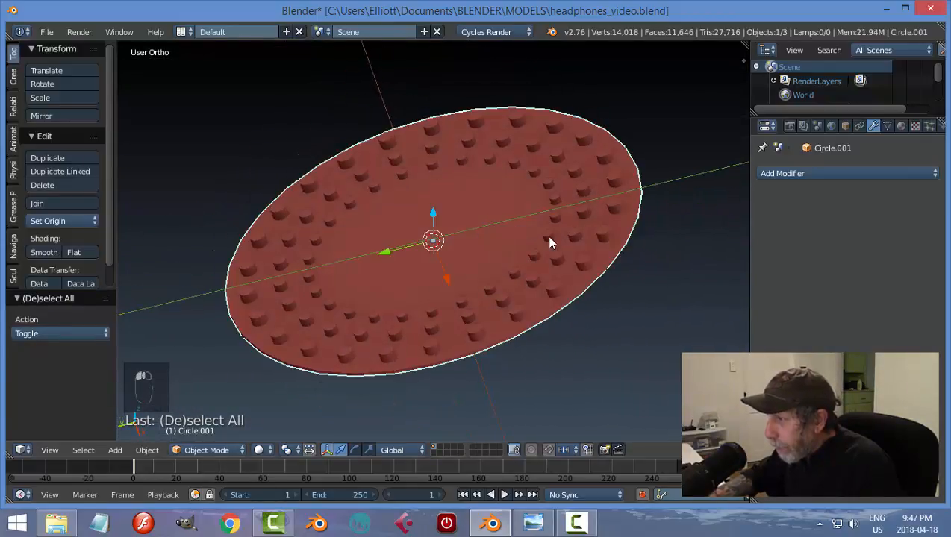
{"action": "key", "text": "ctrl+s"}
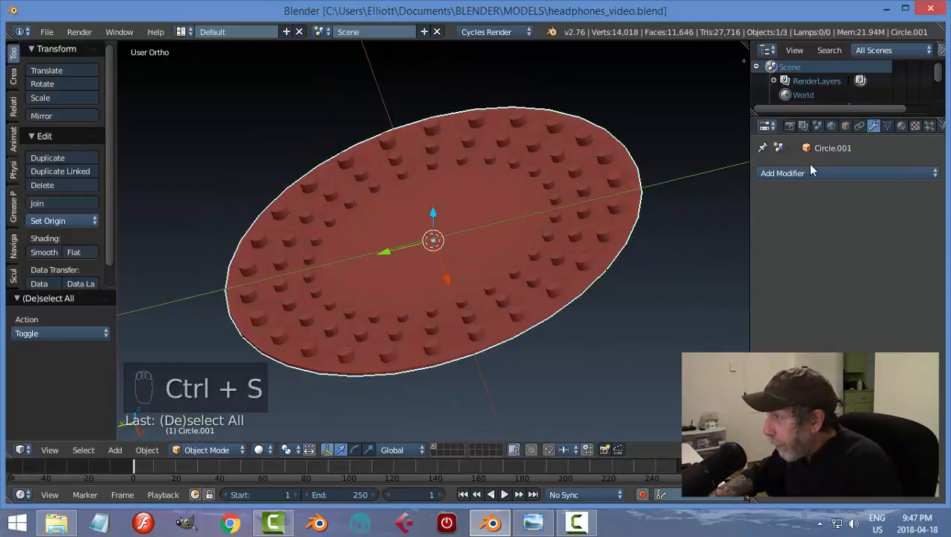
Add a Boolean modifier to the disc with operation Difference and the joined Cylinder object as cutter, and apply it
{"action": "left_click", "coordinate": [786, 174]}
{"action": "left_click", "coordinate": [683, 236]}
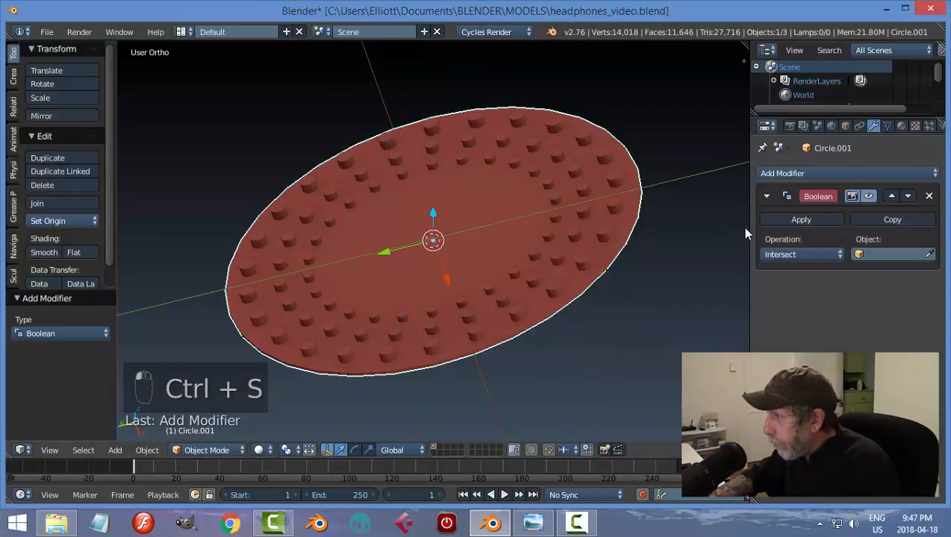
{"action": "left_click", "coordinate": [795, 254]}
{"action": "left_click", "coordinate": [800, 207]}
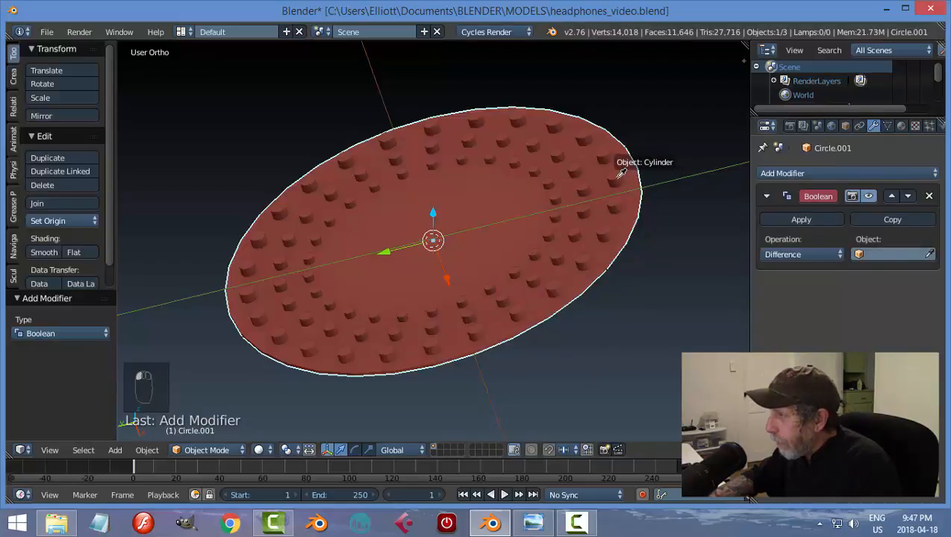
{"action": "left_click", "coordinate": [618, 177]}
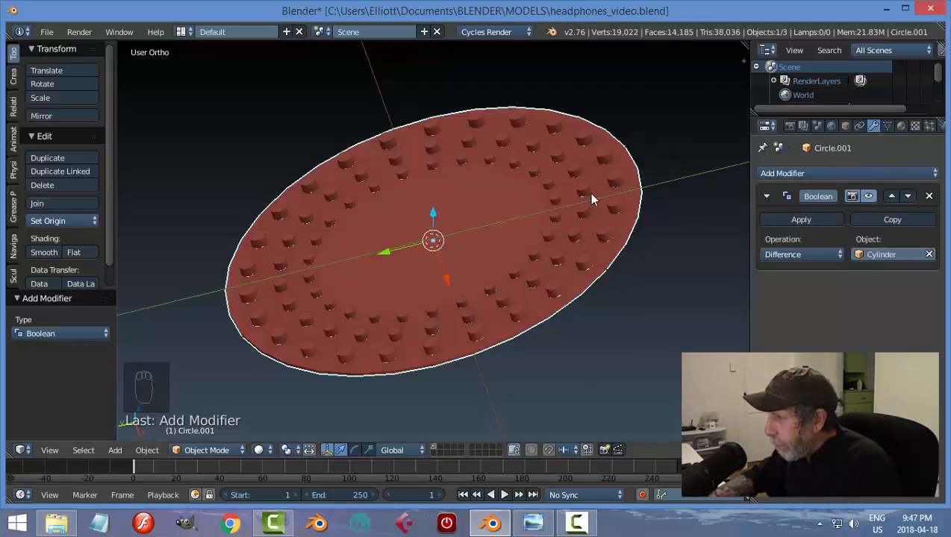
{"action": "left_click", "coordinate": [776, 218]}
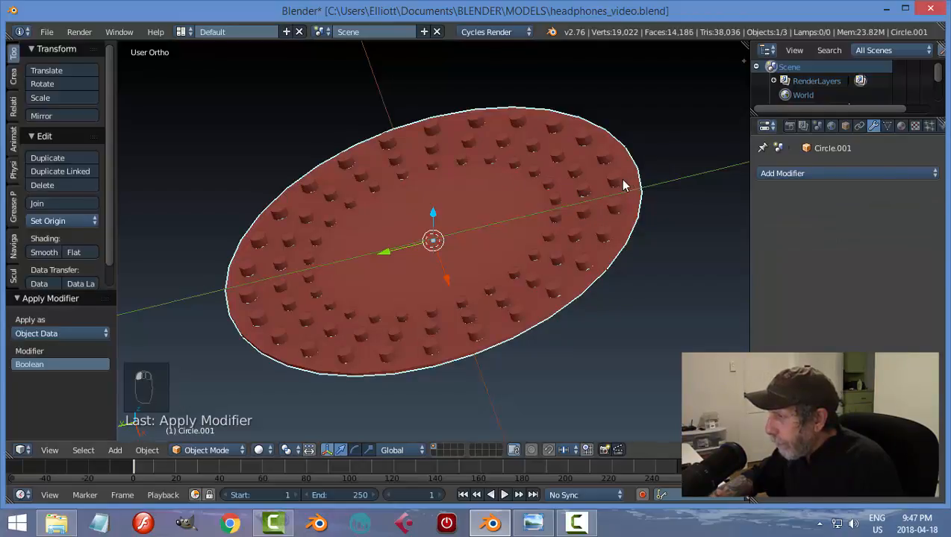
Delete the joined cylinder cutter object from the perforated disc
{"action": "right_click", "coordinate": [617, 183]}
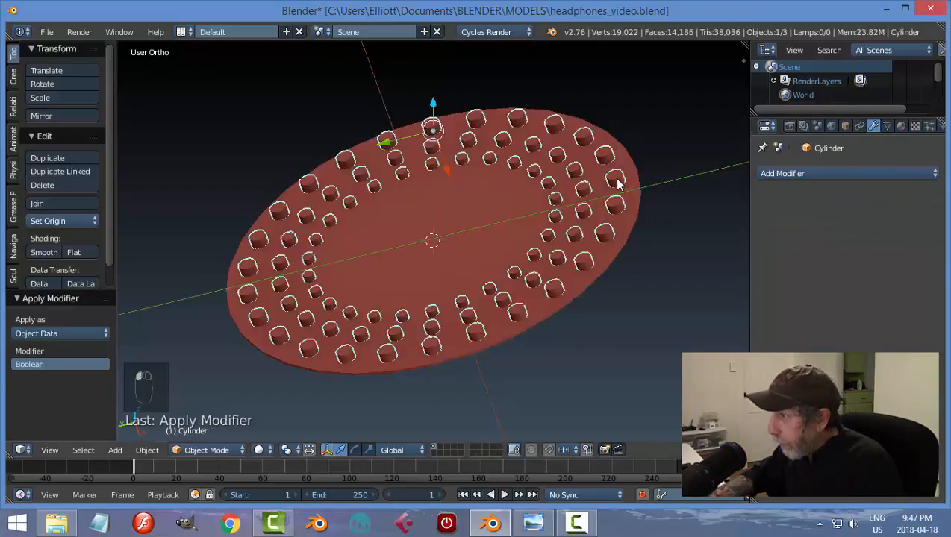
{"action": "key", "text": "x"}
{"action": "left_click", "coordinate": [678, 182]}
{"action": "middle_click_drag", "start_coordinate": [670, 191], "coordinate": [676, 229]}
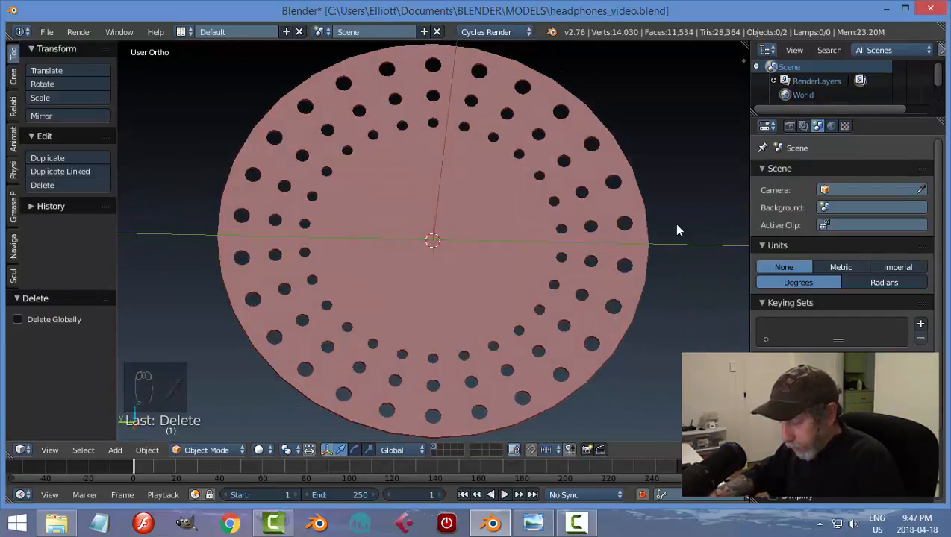
Unhide the ear cup around the perforated disc and deselect everything
{"action": "key", "text": "alt+h"}
{"action": "key", "text": "a"}
{"action": "scroll", "coordinate": [656, 232], "scroll_direction": "down", "scroll_amount": 2}
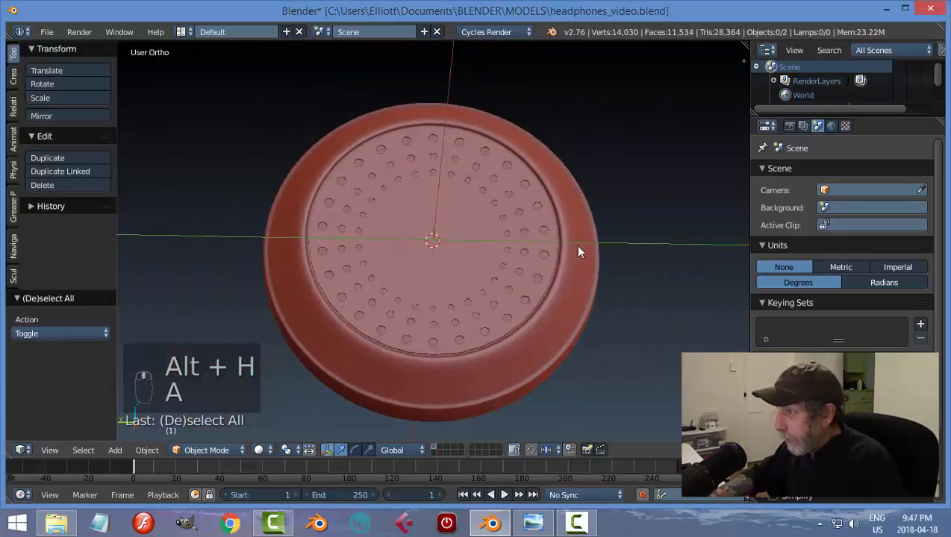
{"action": "middle_click_drag", "start_coordinate": [578, 252], "coordinate": [508, 250]}
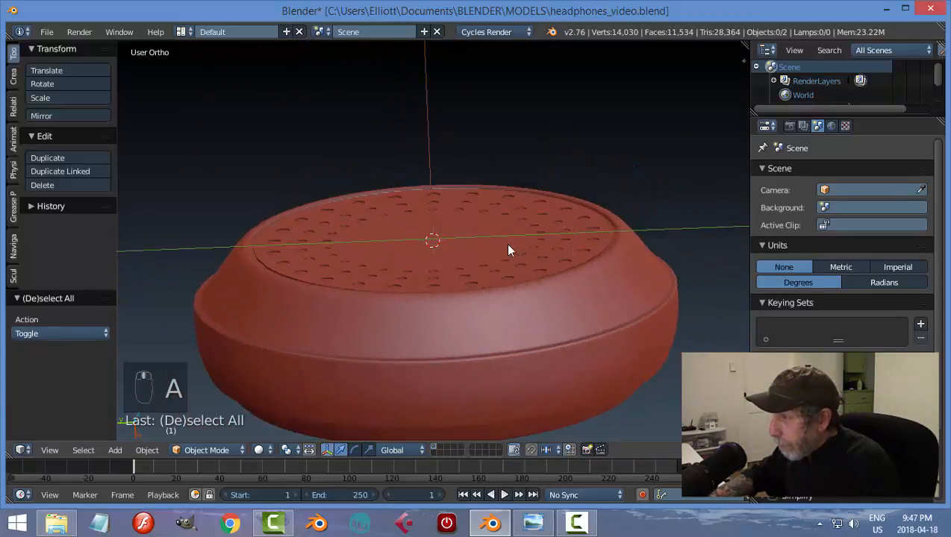
Try to sink the perforated disc slightly into the ear cup along the X axis
{"action": "right_click", "coordinate": [469, 256]}
{"action": "key", "text": "g"}
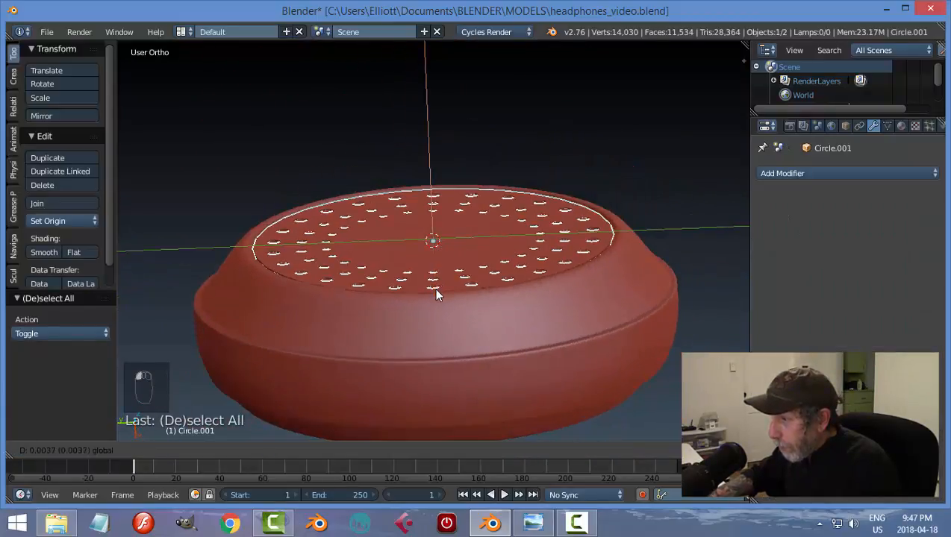
{"action": "left_click_drag", "start_coordinate": [436, 289], "coordinate": [437, 290]}
{"action": "key", "text": "a"}
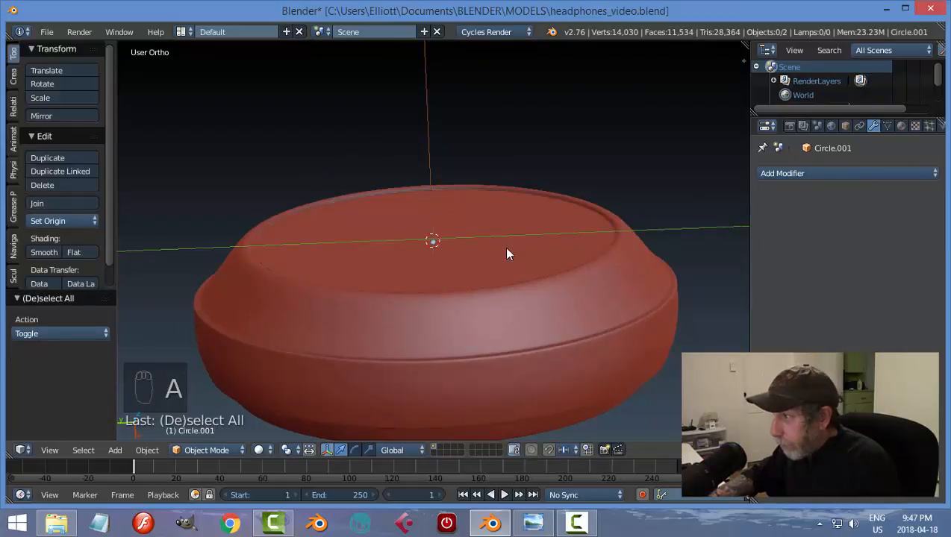
{"action": "middle_click_drag", "start_coordinate": [506, 255], "coordinate": [516, 219]}
{"action": "key", "text": "ctrl+z"}
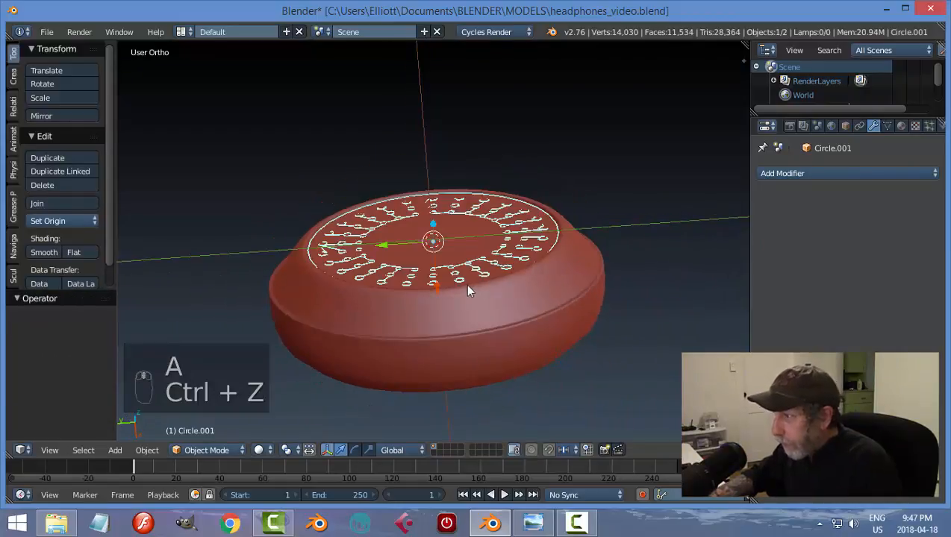
Adjust the perforated disc's depth in the ear cup with a very small move along the X axis
{"action": "scroll", "coordinate": [468, 289], "scroll_direction": "up", "scroll_amount": 2}
{"action": "left_click_drag", "start_coordinate": [435, 294], "coordinate": [437, 291]}
{"action": "key", "text": "a"}
Scale the perforated disc up to about 1.036 so it fills the recess of the ear cup, and deselect it
{"action": "middle_click_drag", "start_coordinate": [509, 257], "coordinate": [484, 306]}
{"action": "scroll", "coordinate": [498, 269], "scroll_direction": "up", "scroll_amount": 3}
{"action": "right_click", "coordinate": [498, 269]}
{"action": "scroll", "coordinate": [567, 269], "scroll_direction": "down", "scroll_amount": 4}
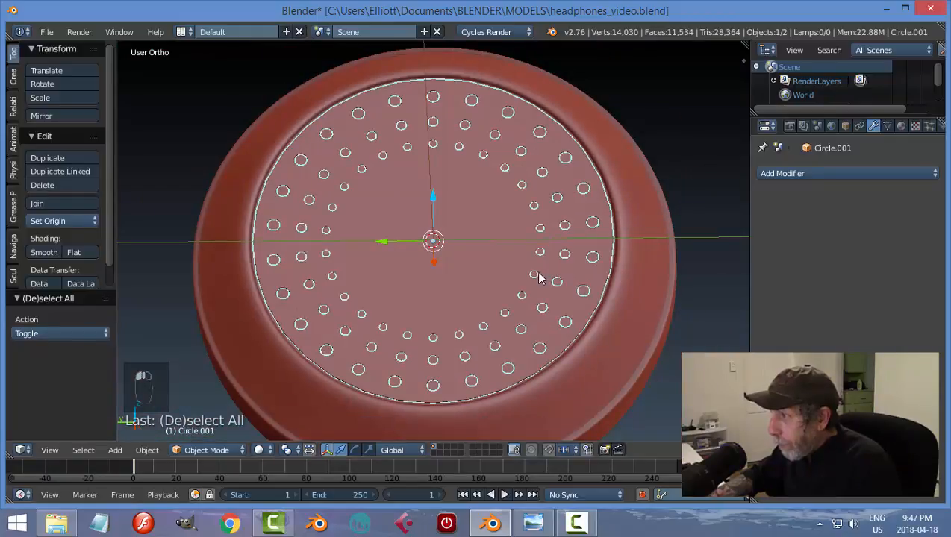
{"action": "key", "text": "s"}
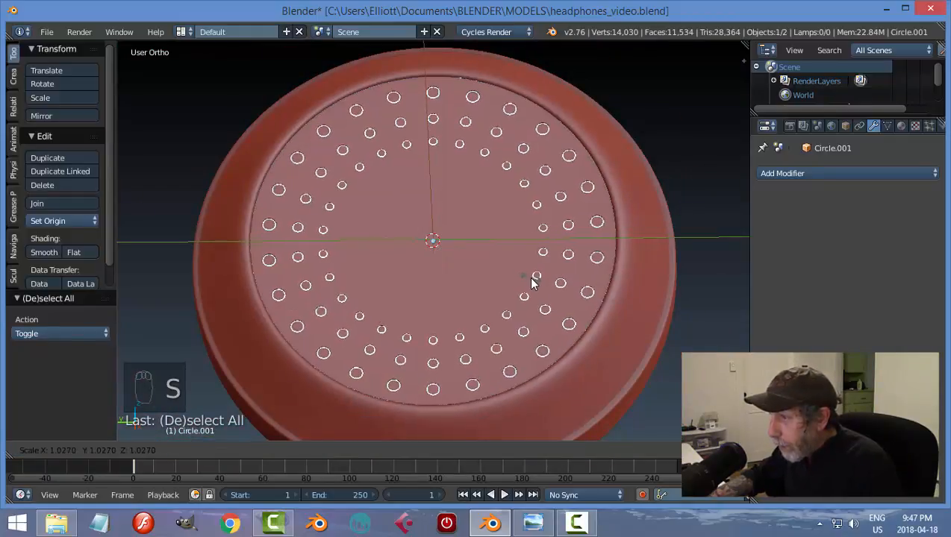
{"action": "left_click", "coordinate": [533, 283]}
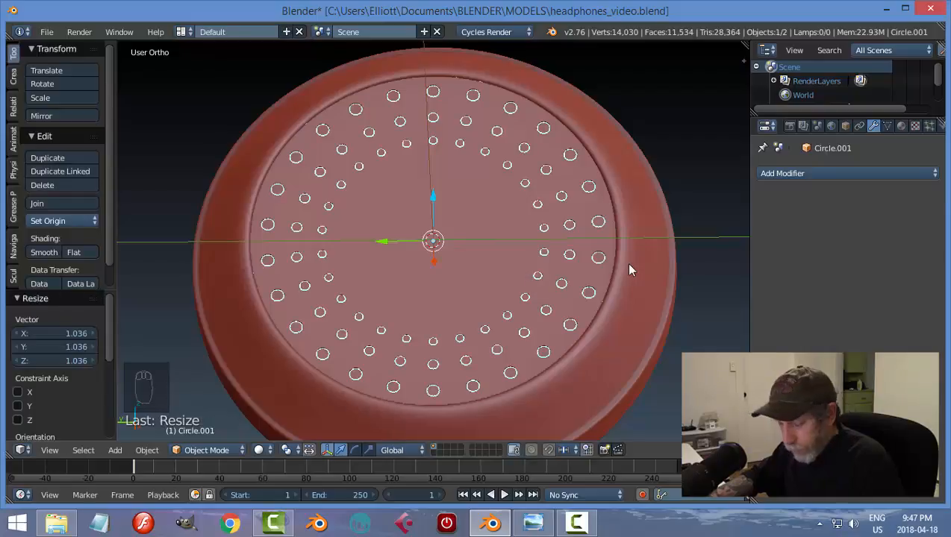
{"action": "key", "text": "a"}
{"action": "scroll", "coordinate": [632, 269], "scroll_direction": "down", "scroll_amount": 4}
Move the perforated disc about -0.005 along the X axis, deselect it and save the file
{"action": "middle_click_drag", "start_coordinate": [632, 269], "coordinate": [485, 314]}
{"action": "scroll", "coordinate": [457, 269], "scroll_direction": "up", "scroll_amount": 3}
{"action": "right_click", "coordinate": [457, 267]}
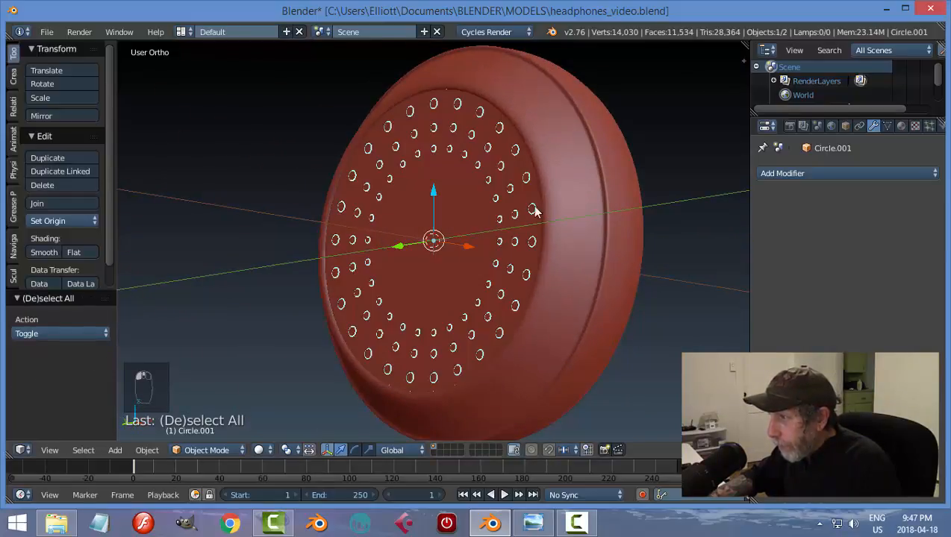
{"action": "middle_click_drag", "start_coordinate": [535, 208], "coordinate": [479, 238]}
{"action": "left_click", "coordinate": [476, 232]}
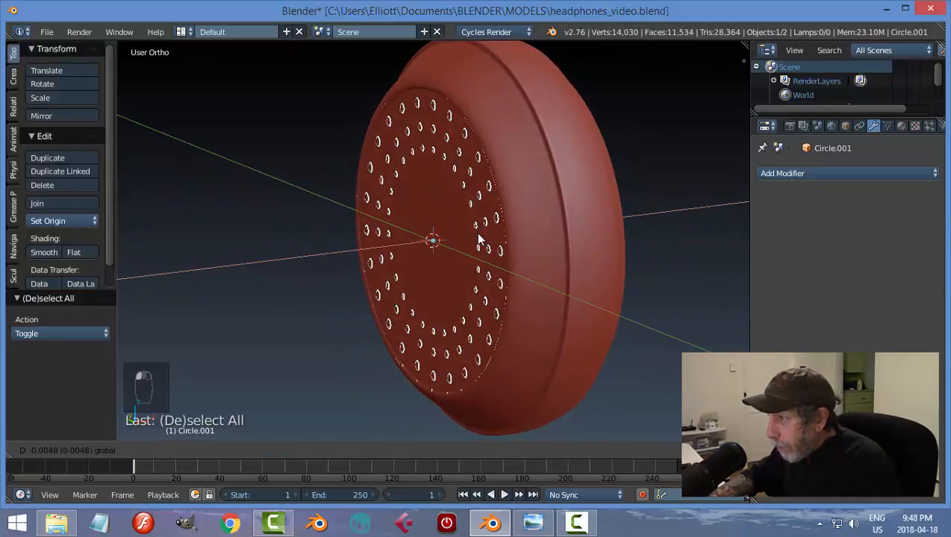
{"action": "key", "text": "a"}
{"action": "scroll", "coordinate": [540, 241], "scroll_direction": "down", "scroll_amount": 3}
{"action": "middle_click_drag", "start_coordinate": [539, 242], "coordinate": [454, 254]}
{"action": "key", "text": "ctrl+s"}
Add a mesh circle at the centre of the ear cup and rotate it 90° around the Y axis
{"action": "right_click", "coordinate": [445, 219]}
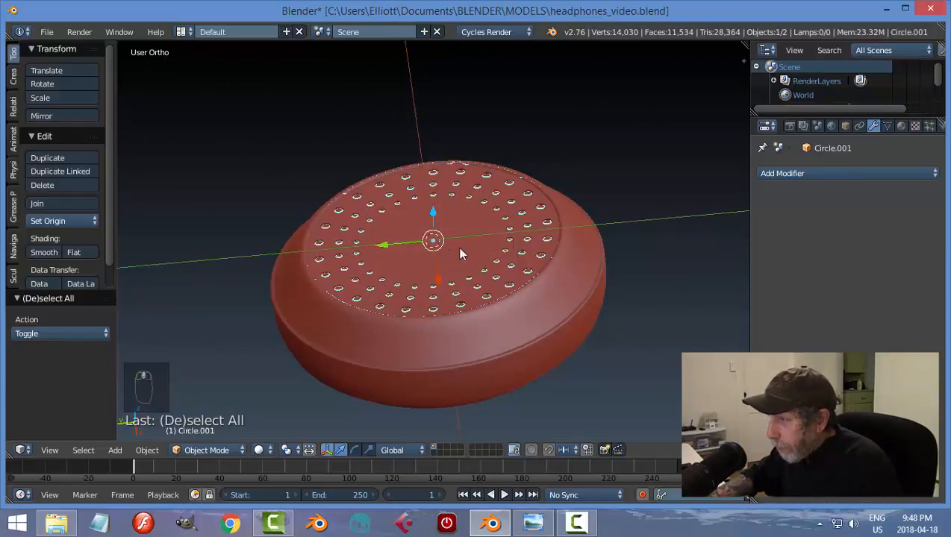
{"action": "key", "text": "shift+a"}
{"action": "mouse_move", "coordinate": [585, 237]}
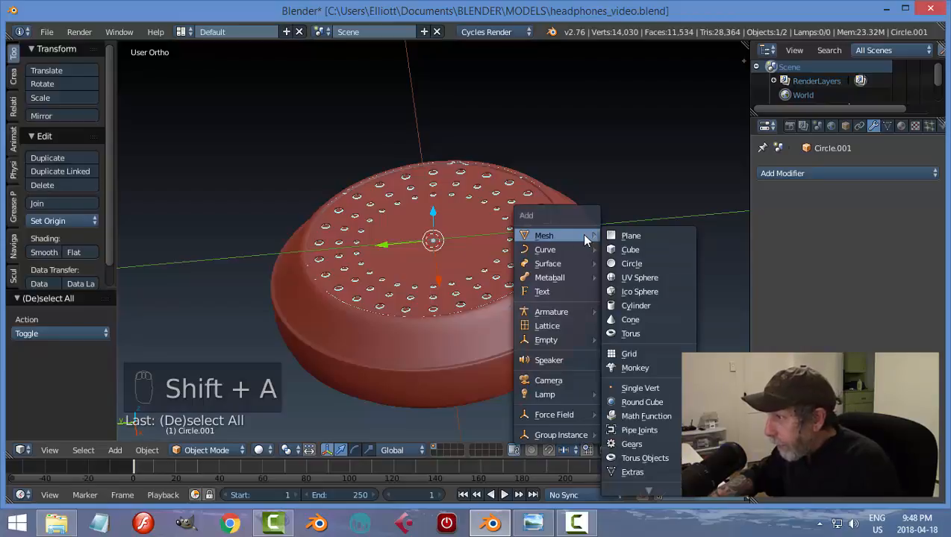
{"action": "left_click", "coordinate": [631, 264]}
{"action": "middle_click_drag", "start_coordinate": [581, 244], "coordinate": [534, 289]}
{"action": "type", "text": "r"}
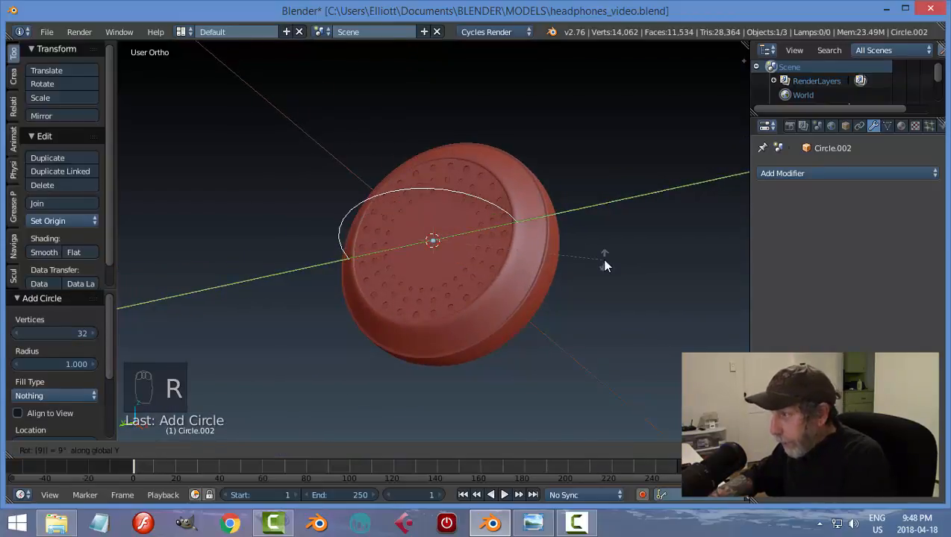
{"action": "type", "text": "y90"}
{"action": "key", "text": "Return"}
Scale the new circle down to about 0.48 so it fits inside the innermost ring of holes
{"action": "key", "text": "s"}
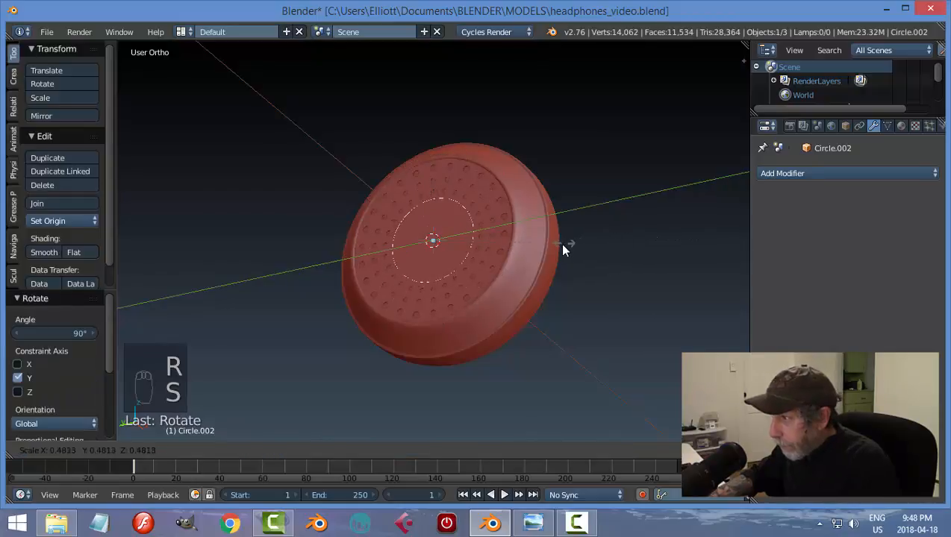
{"action": "left_click", "coordinate": [559, 249]}
{"action": "middle_click_drag", "start_coordinate": [499, 251], "coordinate": [527, 262]}
Fill the new centre circle with a face and extrude it slightly outward along the X axis
{"action": "key", "text": "Tab"}
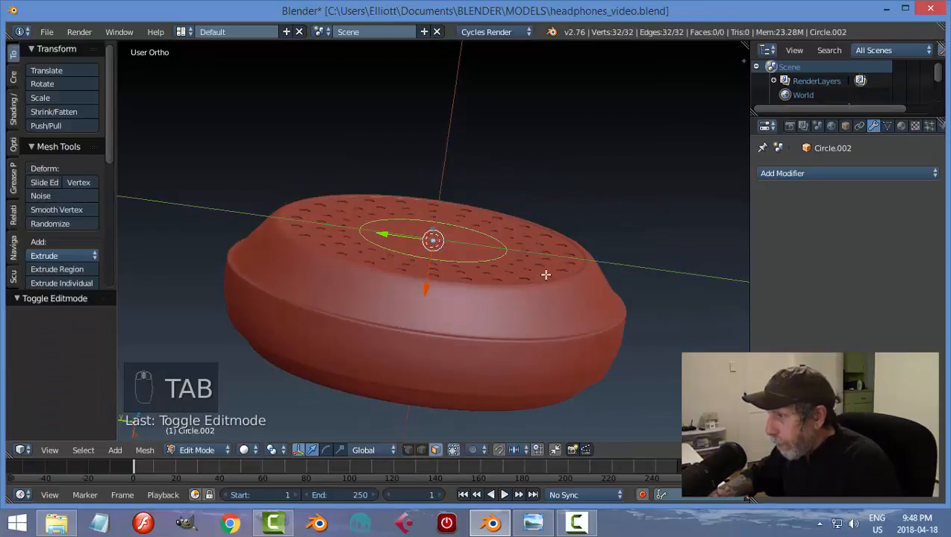
{"action": "key", "text": "f"}
{"action": "scroll", "coordinate": [464, 307], "scroll_direction": "up", "scroll_amount": 3}
{"action": "key", "text": "e"}
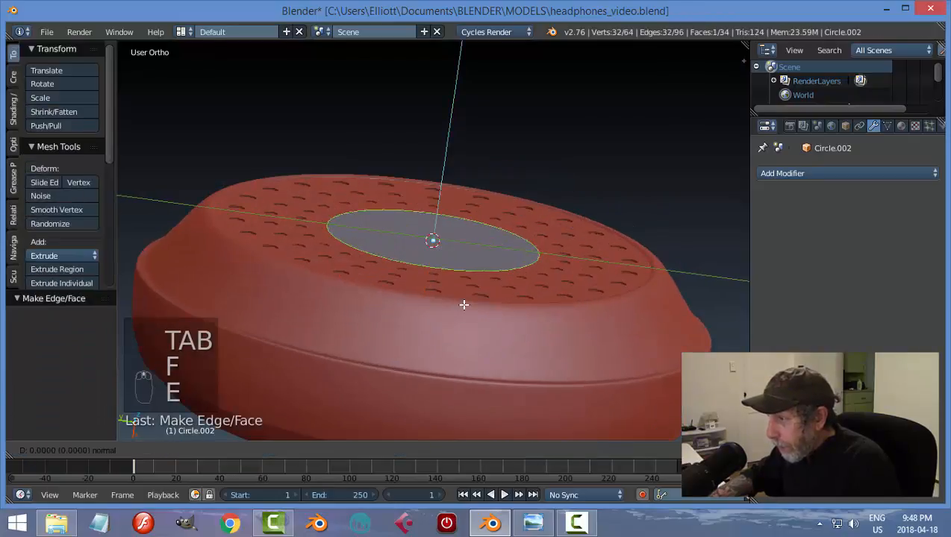
{"action": "right_click", "coordinate": [422, 292]}
{"action": "key", "text": "e"}
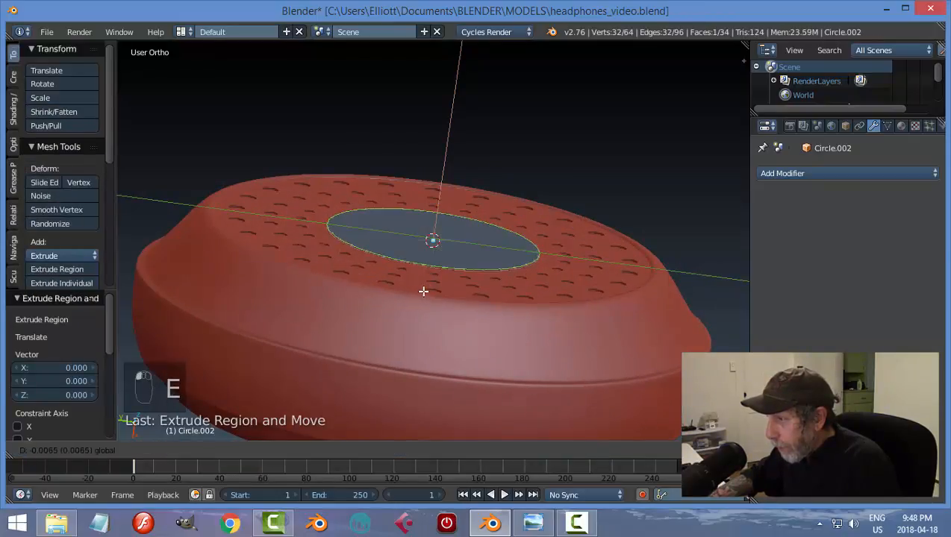
{"action": "left_click", "coordinate": [513, 300]}
Recalculate the normals of the whole centre disc mesh so they face outward, and deselect everything
{"action": "key", "text": "a"}
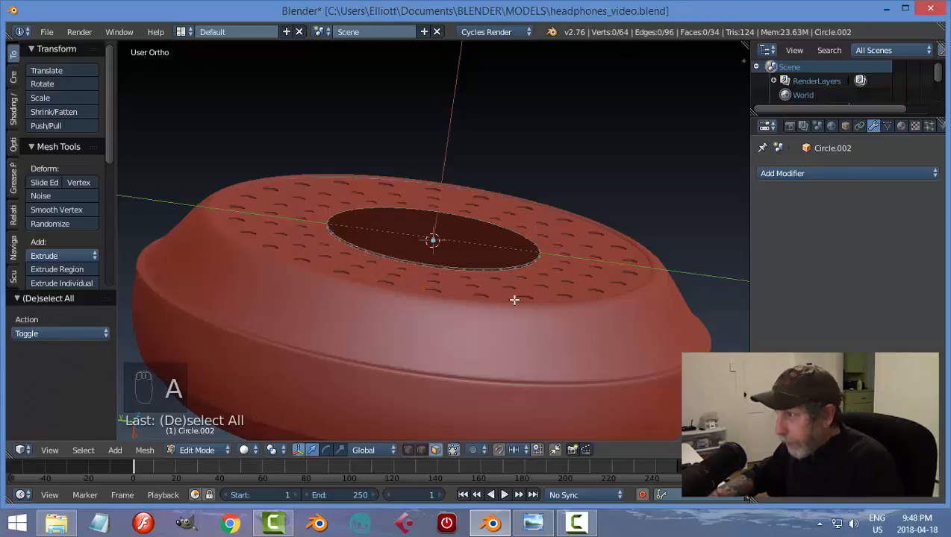
{"action": "key", "text": "a"}
{"action": "key", "text": "a"}
{"action": "key", "text": "ctrl+n"}
{"action": "key", "text": "a"}
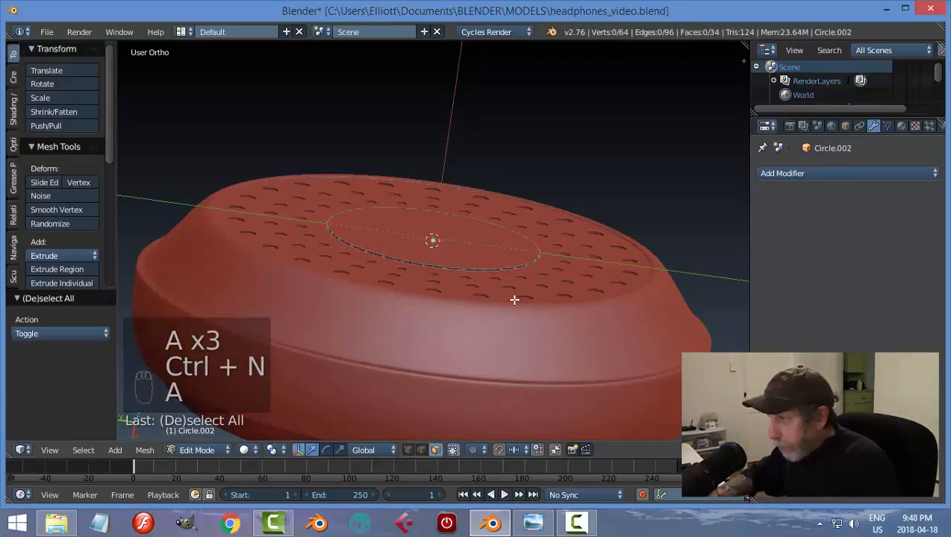
Add a Subdivision Surface modifier to the centre disc with 2 view subdivisions
{"action": "scroll", "coordinate": [514, 302], "scroll_direction": "up", "scroll_amount": 3}
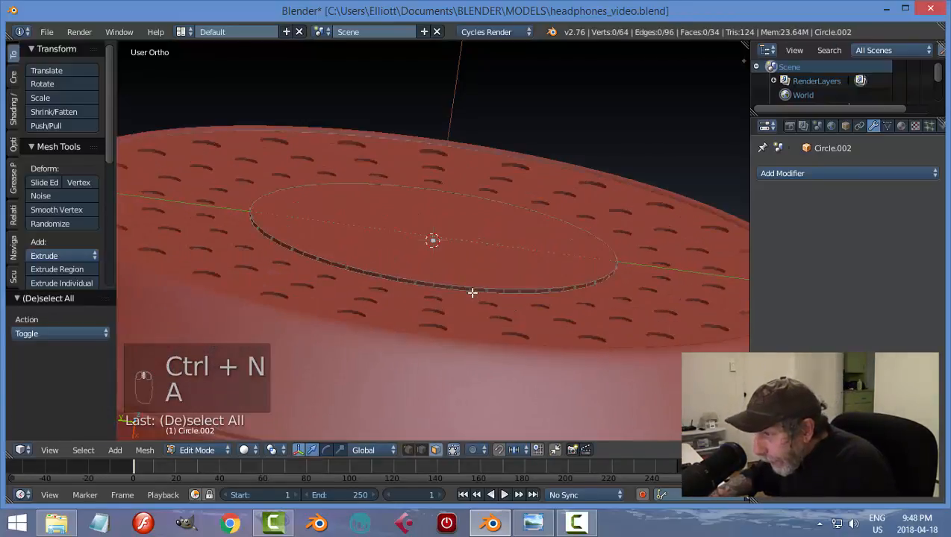
{"action": "mouse_move", "coordinate": [471, 293]}
{"action": "middle_mouse_down"}
{"action": "mouse_move", "coordinate": [470, 284]}
{"action": "mouse_move", "coordinate": [461, 297]}
{"action": "middle_mouse_up"}
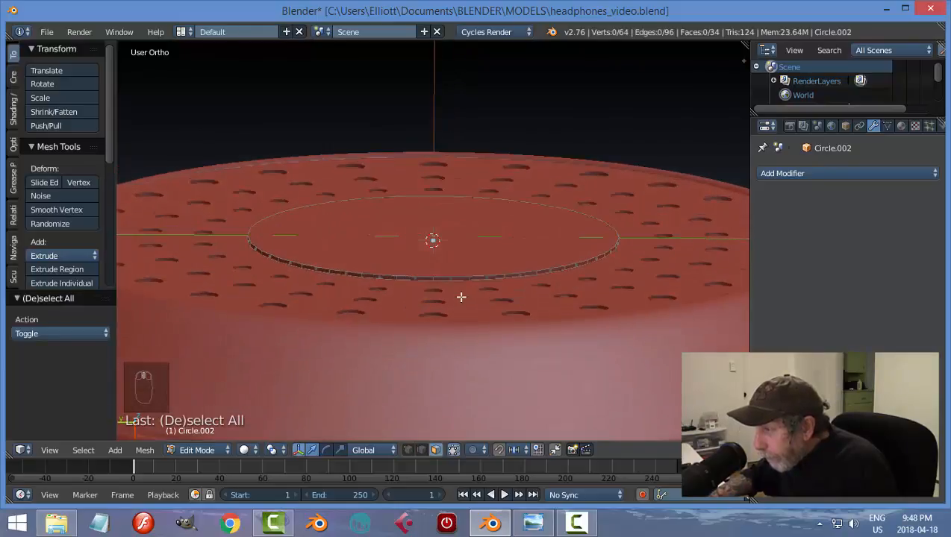
{"action": "left_click", "coordinate": [804, 173]}
{"action": "left_click", "coordinate": [659, 405]}
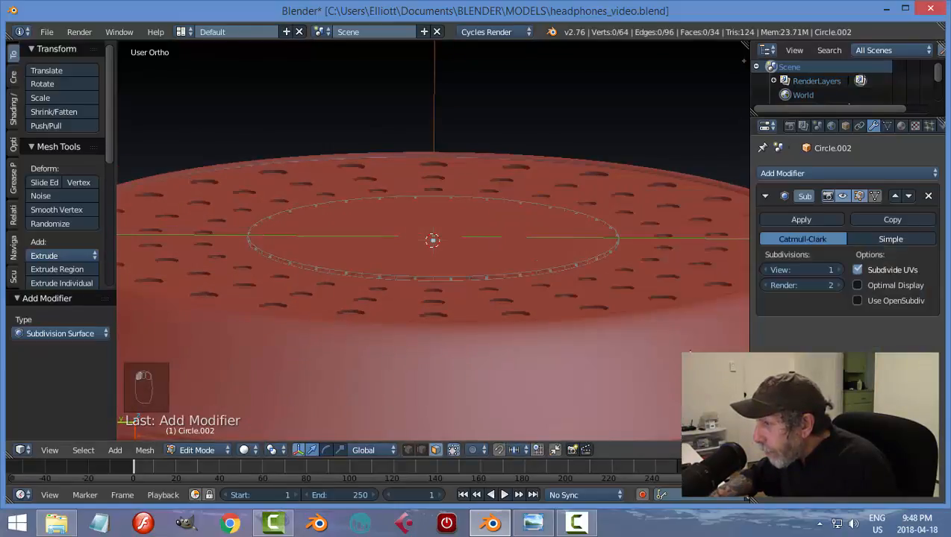
Return to Object Mode and move the centre disc about -0.006 along the X axis
{"action": "scroll", "coordinate": [556, 295], "scroll_direction": "up", "scroll_amount": 2}
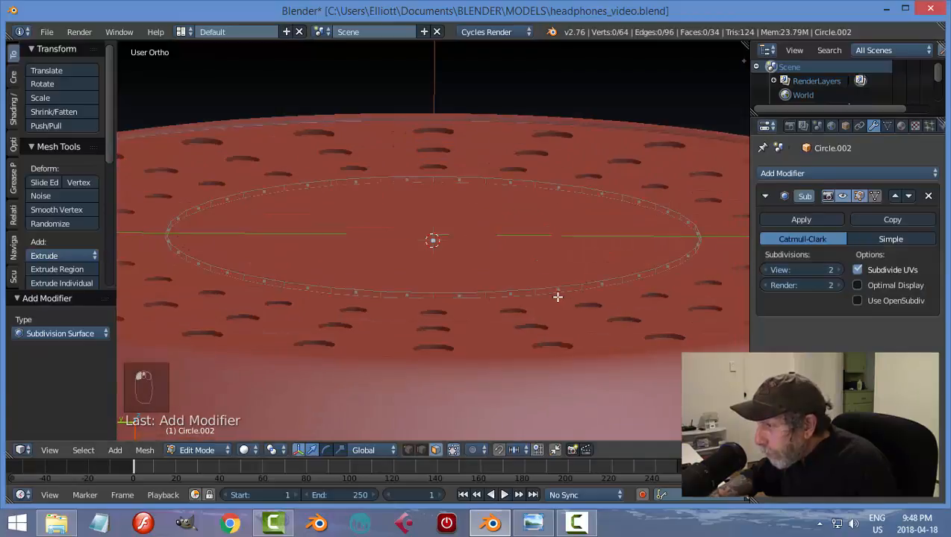
{"action": "middle_click_drag", "start_coordinate": [529, 297], "coordinate": [531, 284]}
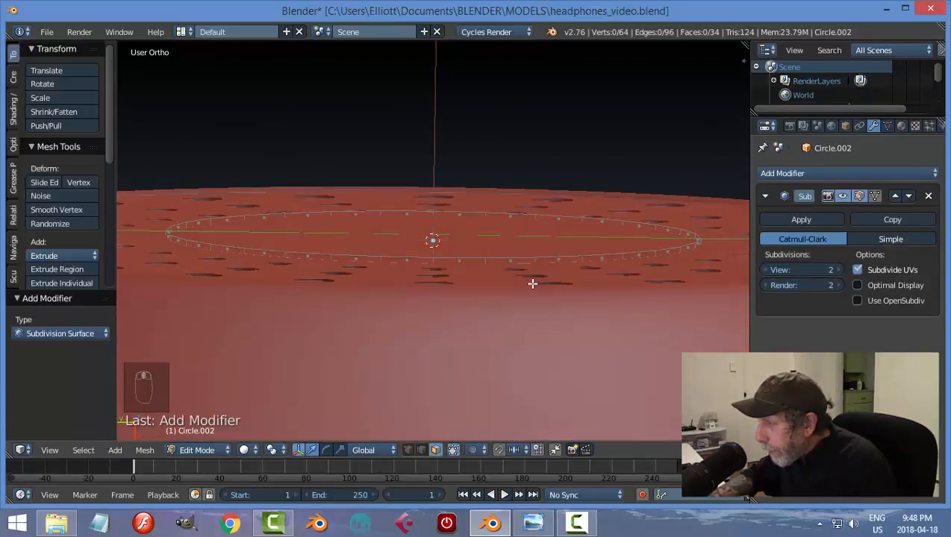
{"action": "key", "text": "Tab"}
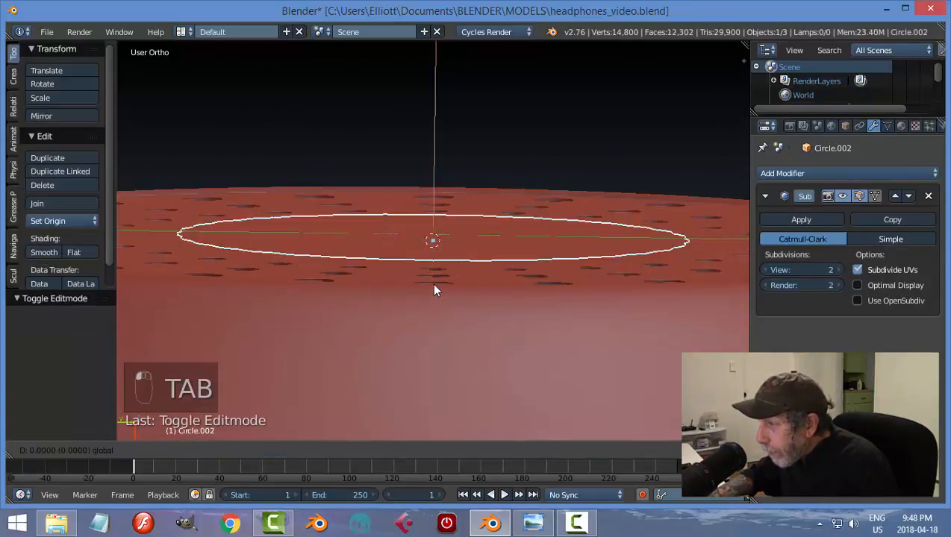
{"action": "left_click_drag", "start_coordinate": [436, 287], "coordinate": [555, 285]}
Add two loop cuts around the side of the centre disc, one near each rim, and deselect them
{"action": "key", "text": "Tab"}
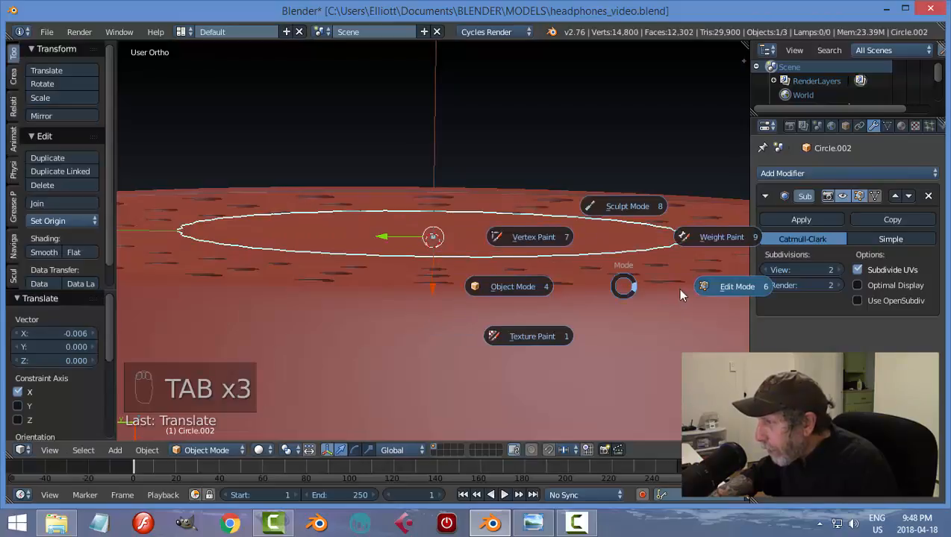
{"action": "left_click", "coordinate": [726, 286]}
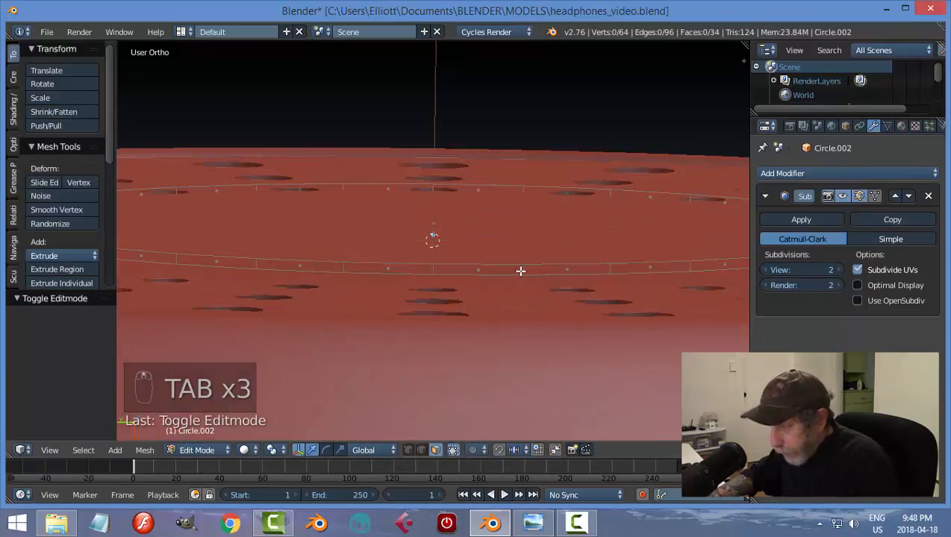
{"action": "key", "text": "ctrl+r"}
{"action": "left_click", "coordinate": [520, 269]}
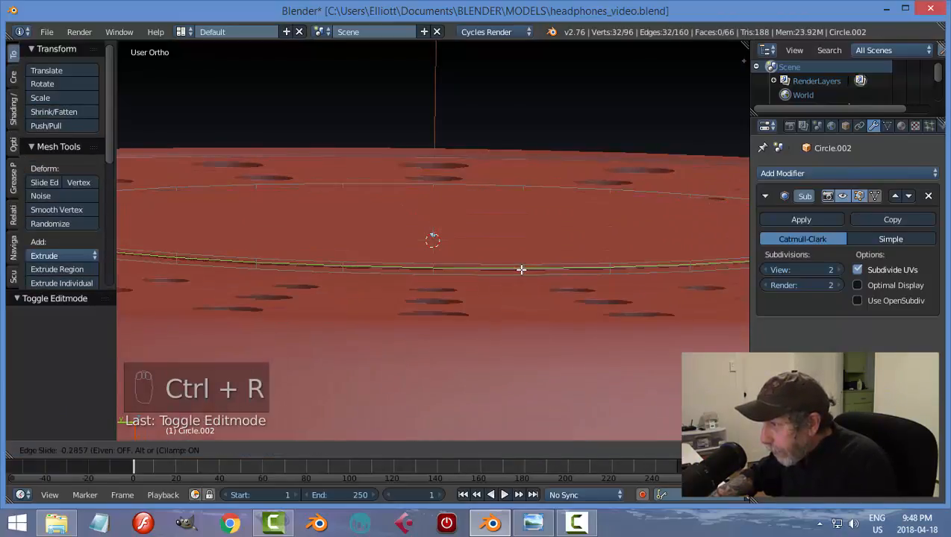
{"action": "left_click", "coordinate": [522, 269]}
{"action": "scroll", "coordinate": [525, 279], "scroll_direction": "up", "scroll_amount": 2}
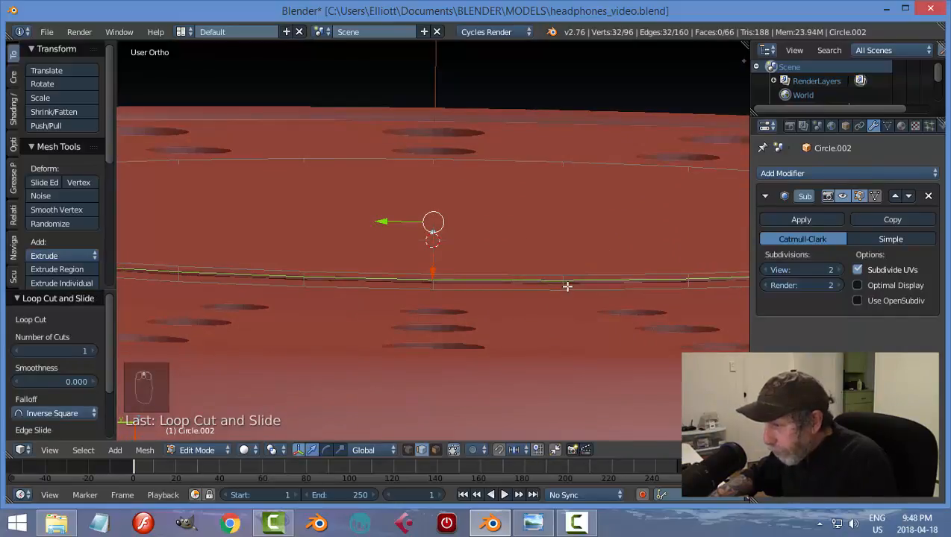
{"action": "key", "text": "ctrl+r"}
{"action": "left_click", "coordinate": [566, 285]}
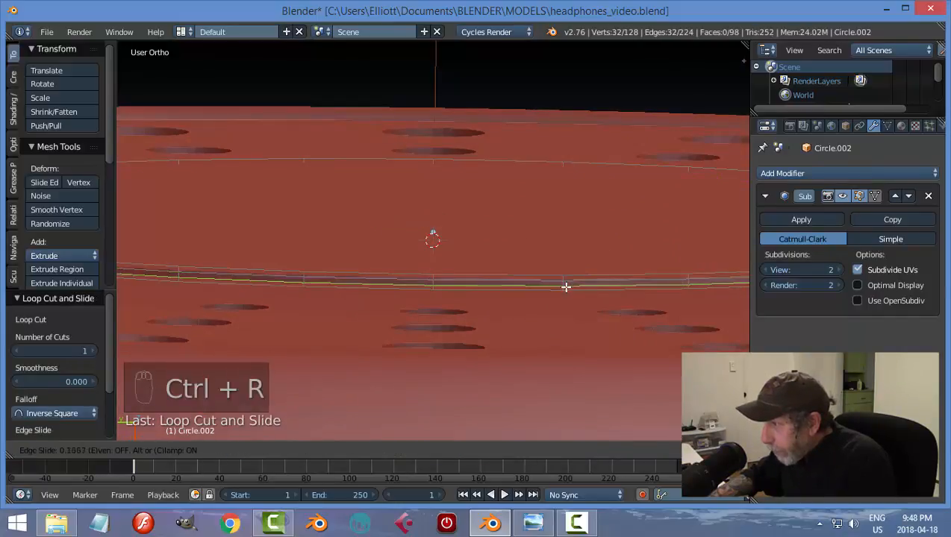
{"action": "left_click", "coordinate": [566, 287]}
{"action": "key", "text": "a"}
Return to Object Mode, apply smooth shading to the centre disc and deselect it
{"action": "key", "text": "Tab"}
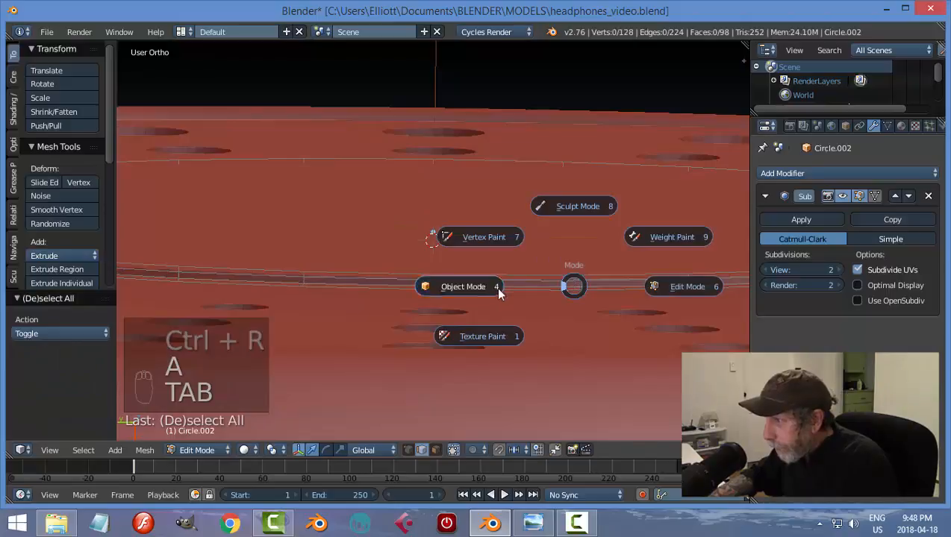
{"action": "left_click_drag", "start_coordinate": [431, 285], "coordinate": [427, 291]}
{"action": "key", "text": "a"}
{"action": "middle_click_drag", "start_coordinate": [486, 261], "coordinate": [471, 327]}
{"action": "key", "text": "a"}
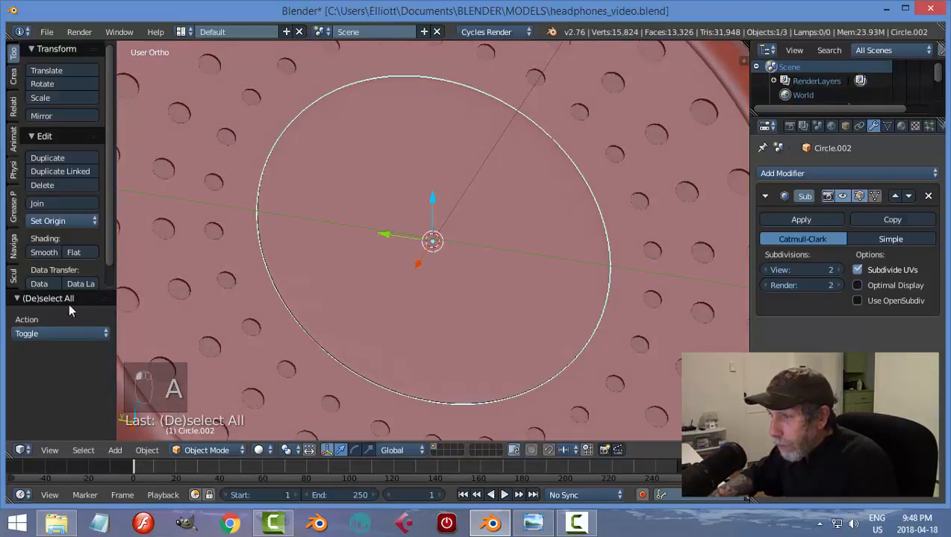
{"action": "left_click", "coordinate": [42, 253]}
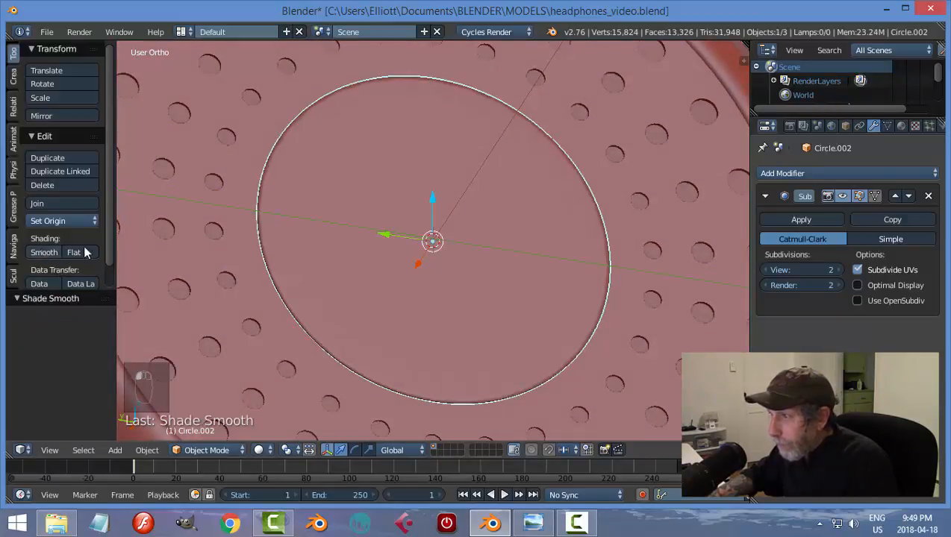
{"action": "key", "text": "a"}
Sink the centre disc slightly into the perforated disc along the X axis, deselect it and save over headphones_video.blend
{"action": "middle_click_drag", "start_coordinate": [445, 247], "coordinate": [496, 218]}
{"action": "scroll", "coordinate": [488, 292], "scroll_direction": "up", "scroll_amount": 2}
{"action": "right_click", "coordinate": [470, 240]}
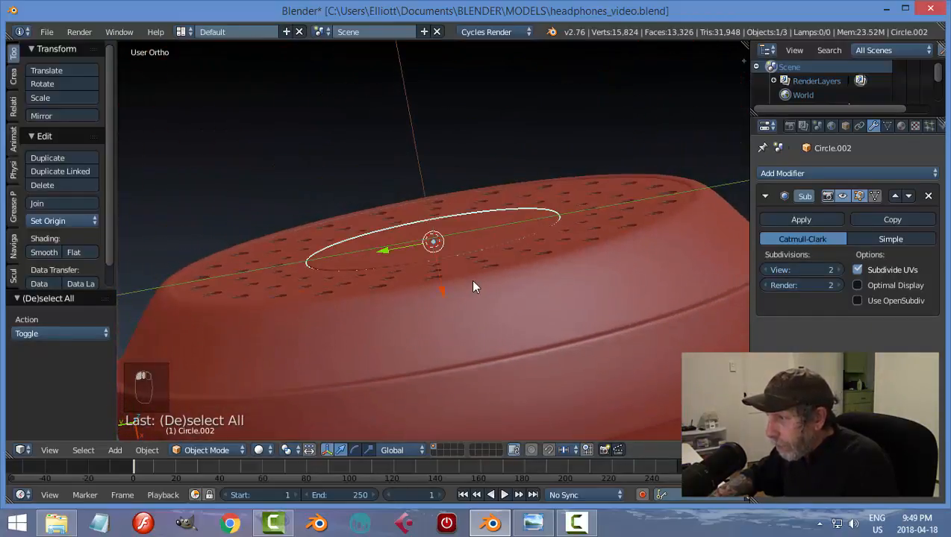
{"action": "scroll", "coordinate": [475, 284], "scroll_direction": "up", "scroll_amount": 2}
{"action": "left_click_drag", "start_coordinate": [442, 291], "coordinate": [444, 300]}
{"action": "key", "text": "a"}
{"action": "middle_click_drag", "start_coordinate": [503, 278], "coordinate": [524, 286]}
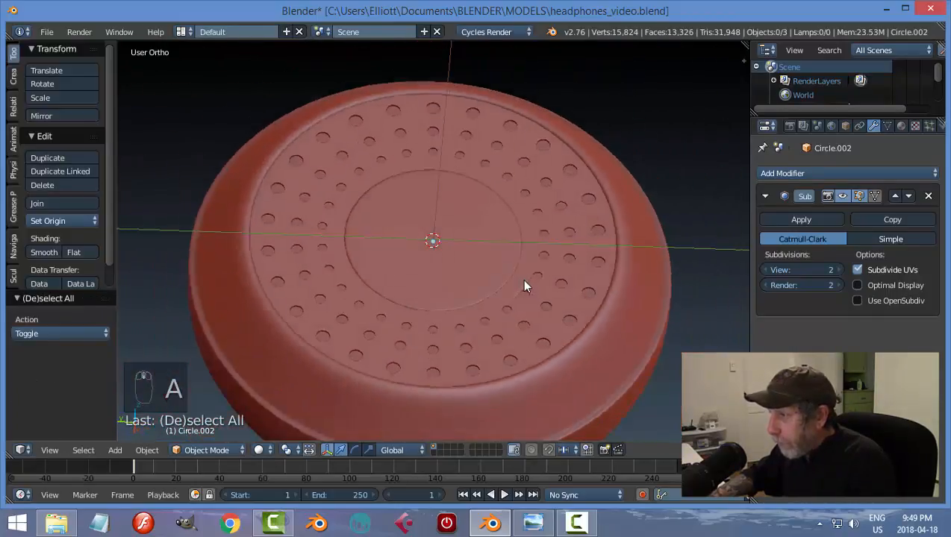
{"action": "scroll", "coordinate": [525, 285], "scroll_direction": "down", "scroll_amount": 3}
{"action": "middle_click_drag", "start_coordinate": [509, 234], "coordinate": [503, 284]}
{"action": "key", "text": "ctrl+s"}
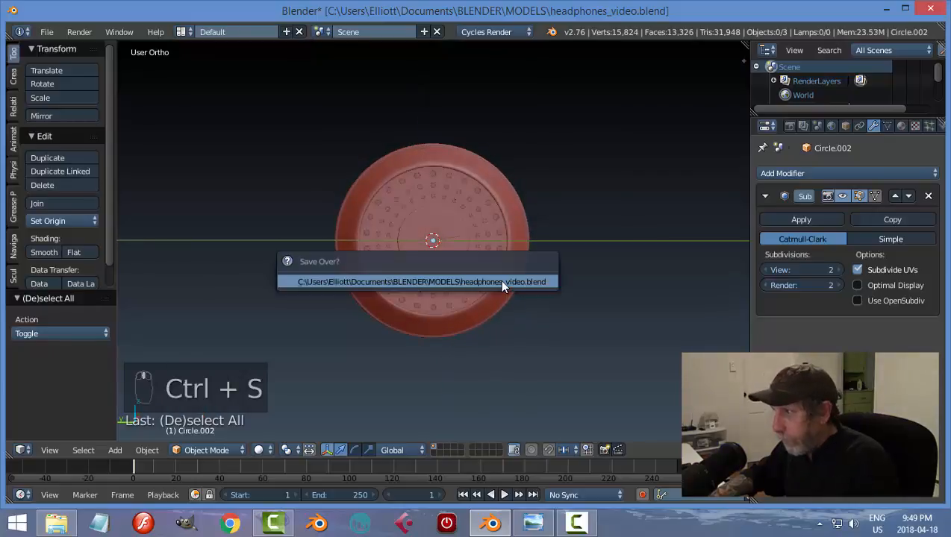
{"action": "left_click", "coordinate": [501, 282]}
Scale the centre disc down to about 0.961, deselect it and save the file
{"action": "scroll", "coordinate": [497, 279], "scroll_direction": "up", "scroll_amount": 4}
{"action": "right_click", "coordinate": [495, 276]}
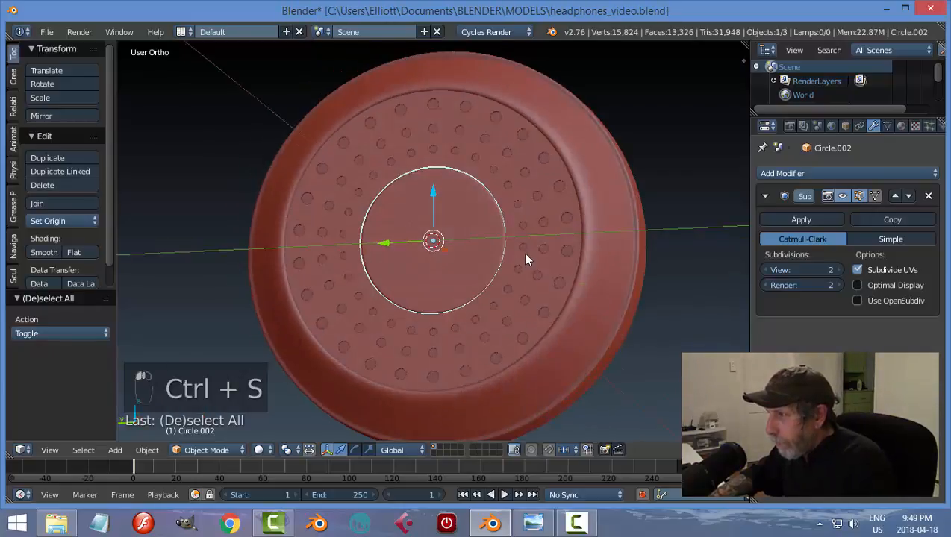
{"action": "key", "text": "s"}
{"action": "left_click", "coordinate": [568, 248]}
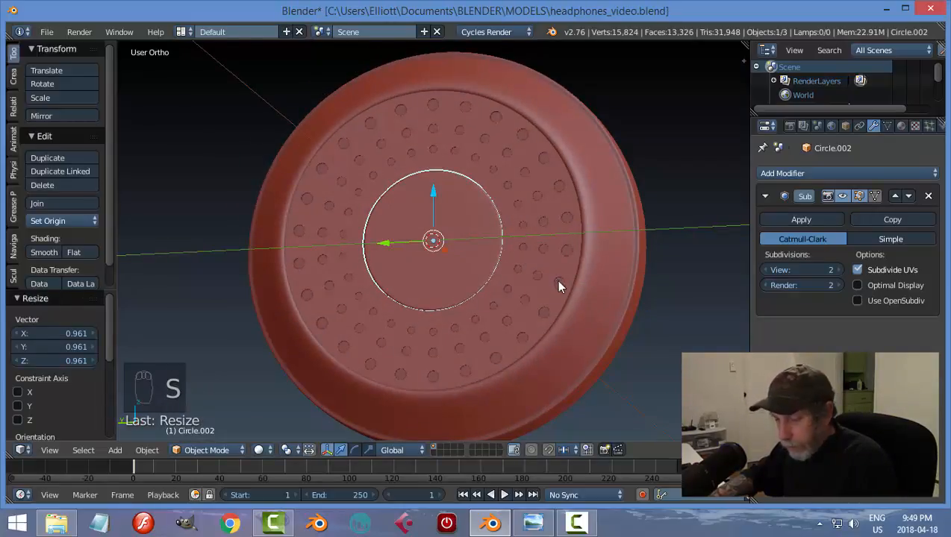
{"action": "key", "text": "a"}
{"action": "middle_click_drag", "start_coordinate": [559, 287], "coordinate": [535, 302]}
{"action": "key", "text": "ctrl+s"}
{"action": "left_click", "coordinate": [538, 250]}
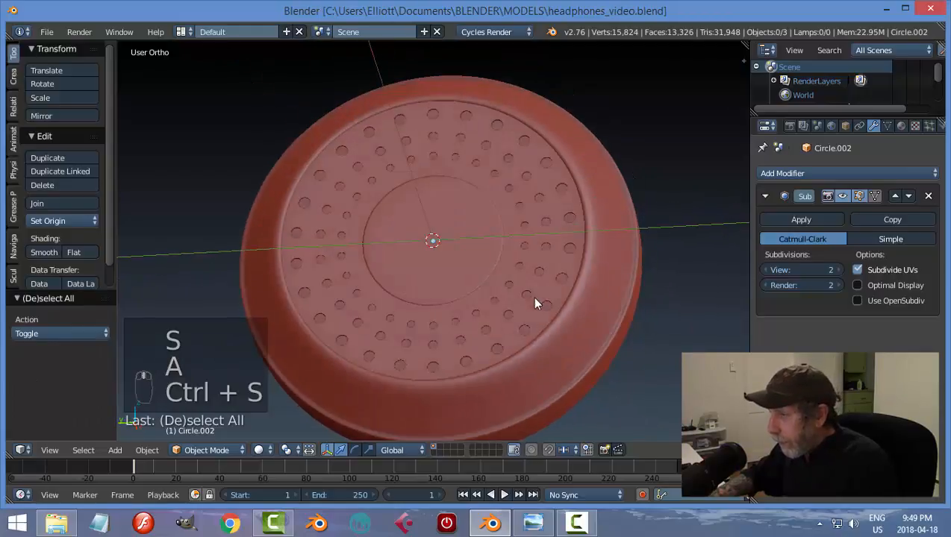
Snap the 3D cursor to the centre disc and add a text object there
{"action": "right_click", "coordinate": [502, 252]}
{"action": "key", "text": "shift+s"}
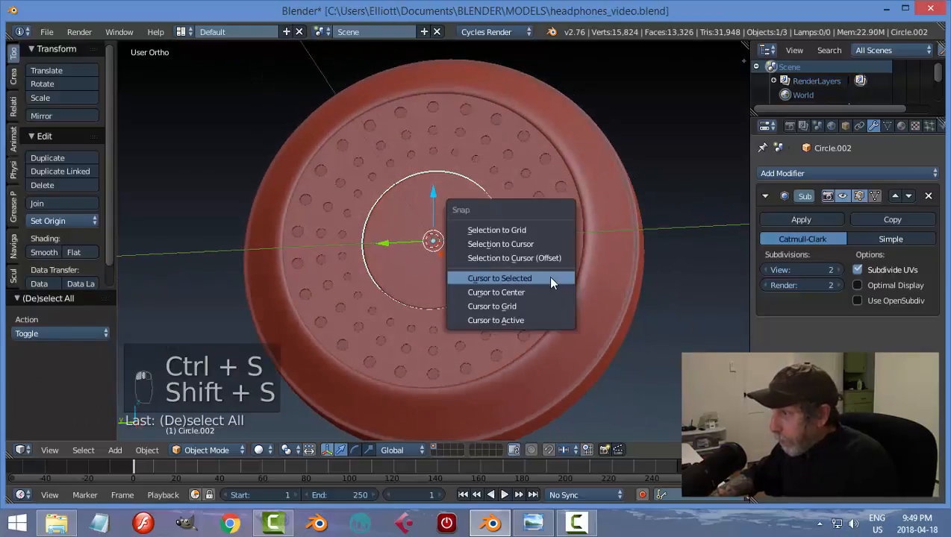
{"action": "left_click", "coordinate": [550, 279]}
{"action": "middle_click_drag", "start_coordinate": [493, 290], "coordinate": [496, 316]}
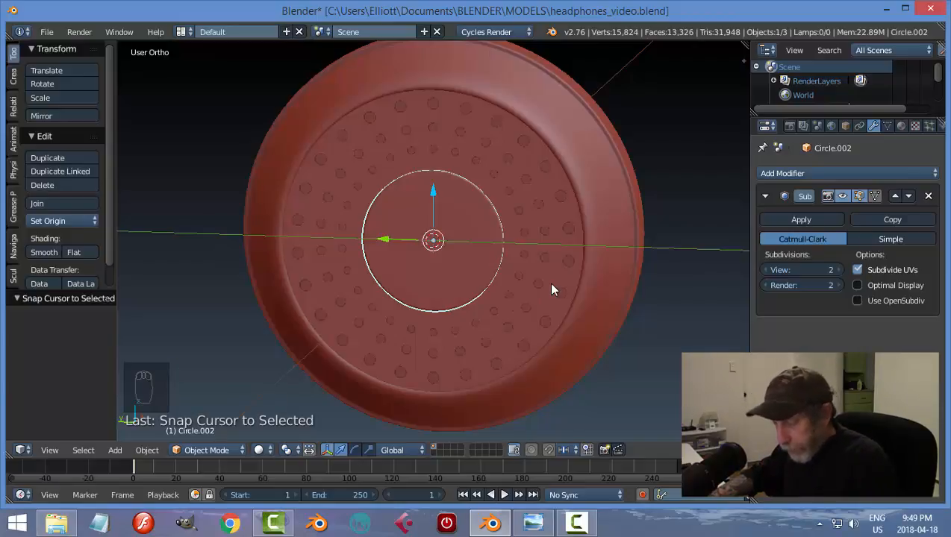
{"action": "key", "text": "shift+a"}
{"action": "left_click", "coordinate": [533, 342]}
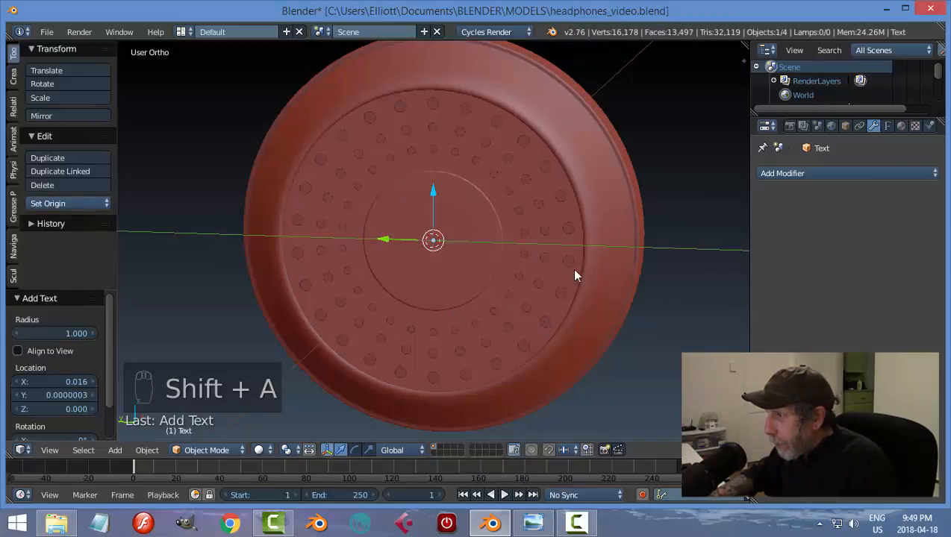
Move the text object about -1.237 along the X axis so it sits in front of the ear cup
{"action": "scroll", "coordinate": [581, 244], "scroll_direction": "down", "scroll_amount": 4}
{"action": "middle_click_drag", "start_coordinate": [582, 238], "coordinate": [512, 321]}
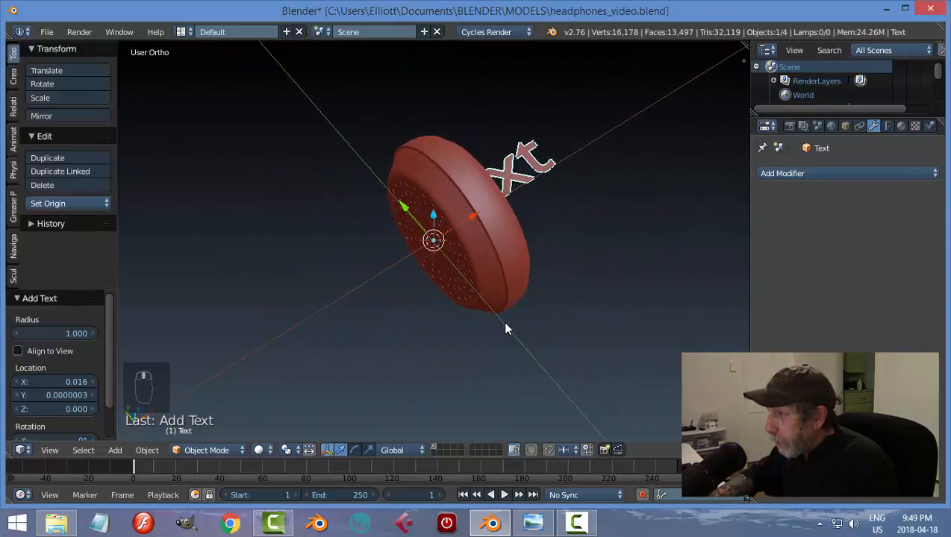
{"action": "left_click_drag", "start_coordinate": [474, 215], "coordinate": [403, 267]}
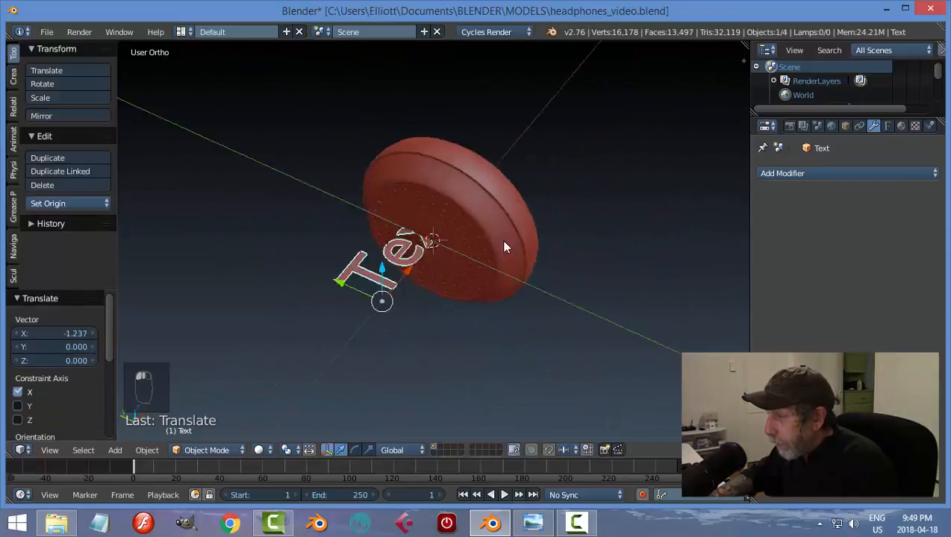
{"action": "middle_click_drag", "start_coordinate": [501, 239], "coordinate": [549, 202]}
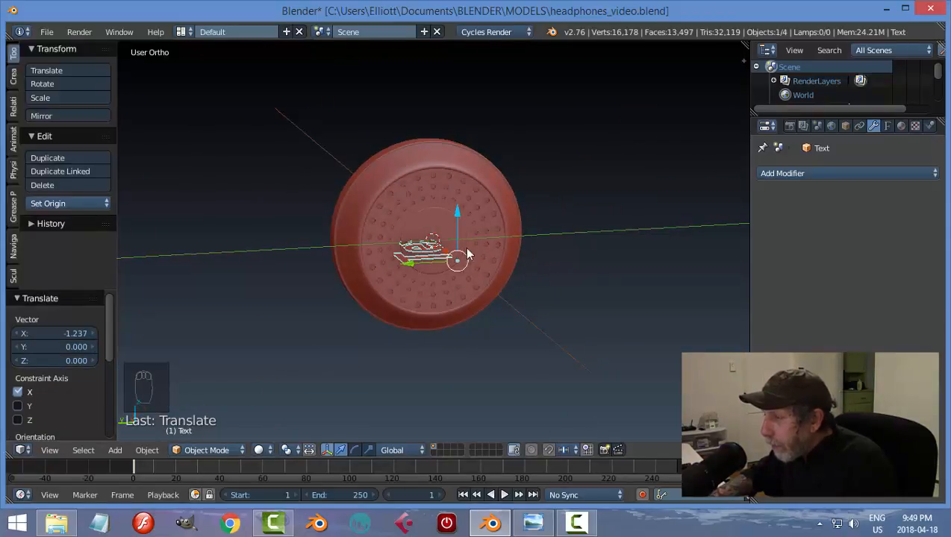
Rotate the text object 90° around the X axis and -90° around the Z axis
{"action": "type", "text": "rx"}
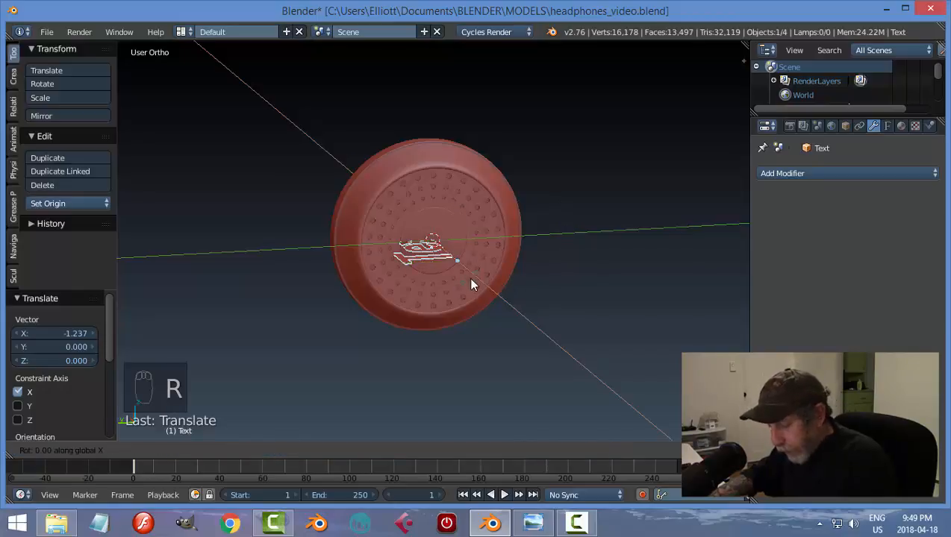
{"action": "type", "text": "90"}
{"action": "key", "text": "Return"}
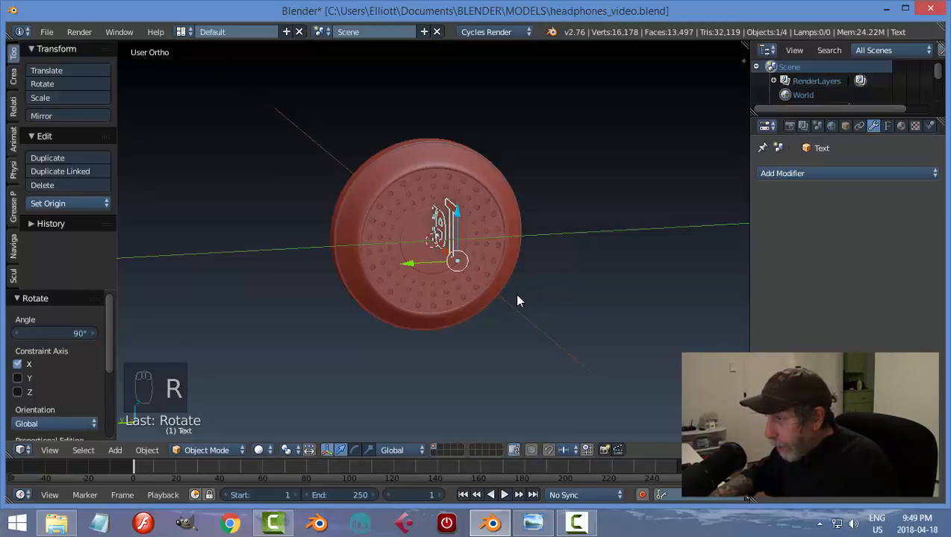
{"action": "type", "text": "rz90"}
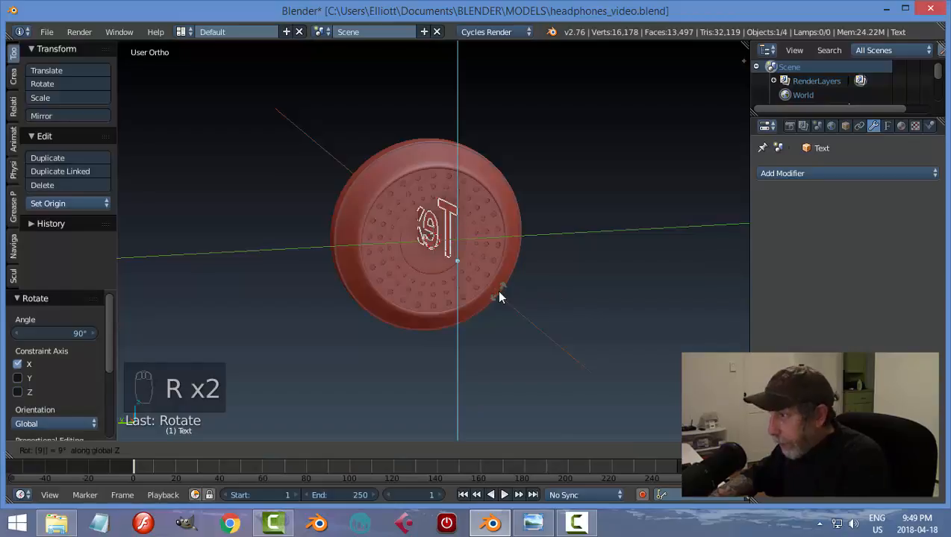
{"action": "key", "text": "minus"}
{"action": "key", "text": "Return"}
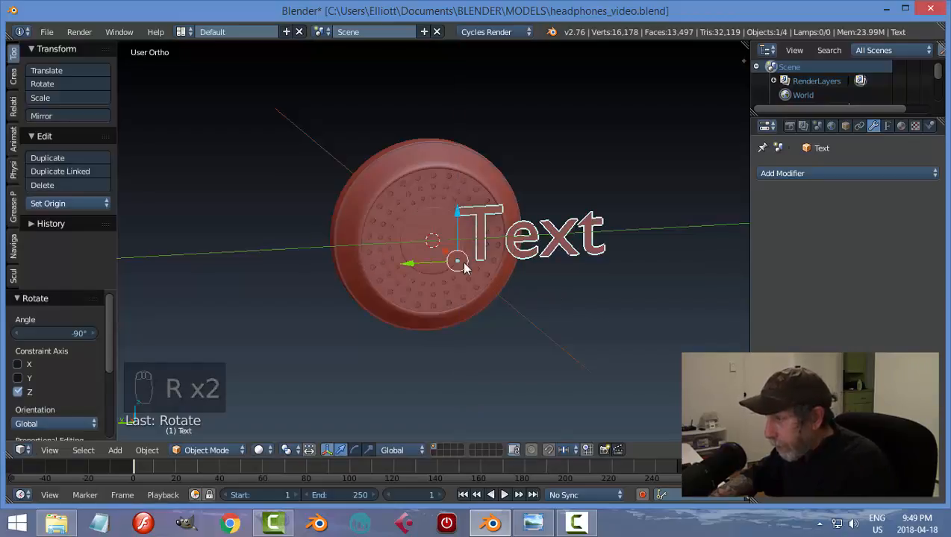
Set the text object's origin to its geometry and move it about 1.263 along the Y axis
{"action": "left_click", "coordinate": [62, 203]}
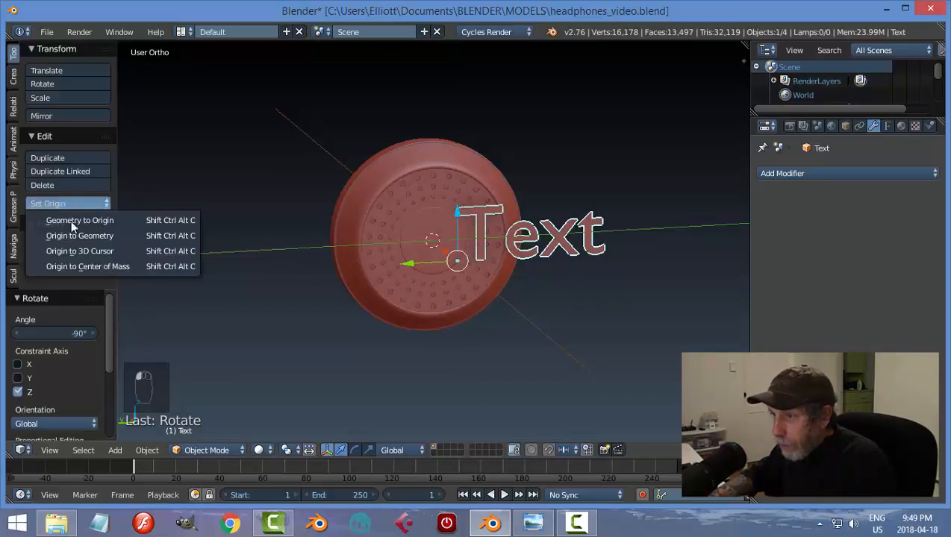
{"action": "left_click", "coordinate": [120, 235]}
{"action": "left_click_drag", "start_coordinate": [481, 232], "coordinate": [385, 238]}
Move the text about 1.190 along the X axis to the ear cup's face and -0.266 along Y to centre it
{"action": "middle_click_drag", "start_coordinate": [525, 267], "coordinate": [391, 260]}
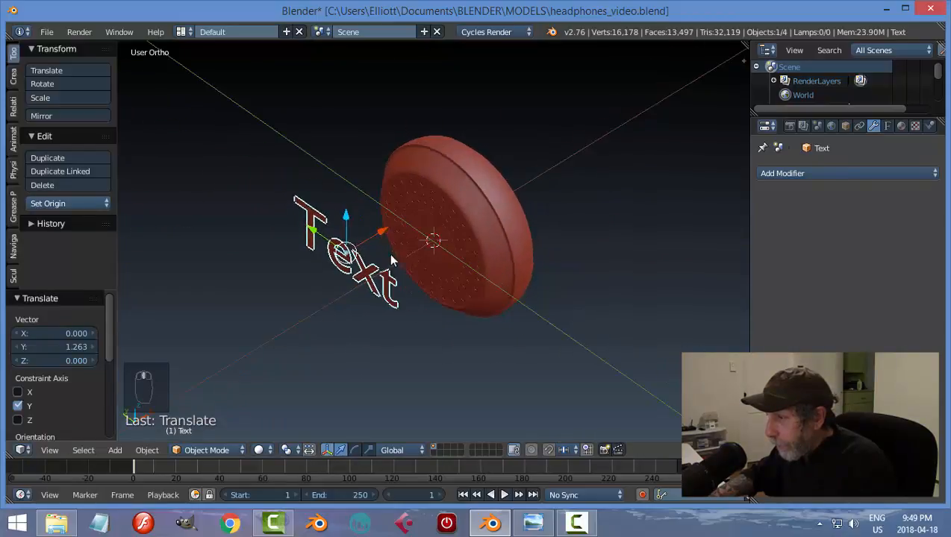
{"action": "left_click_drag", "start_coordinate": [387, 237], "coordinate": [467, 207]}
{"action": "middle_click_drag", "start_coordinate": [467, 207], "coordinate": [478, 238]}
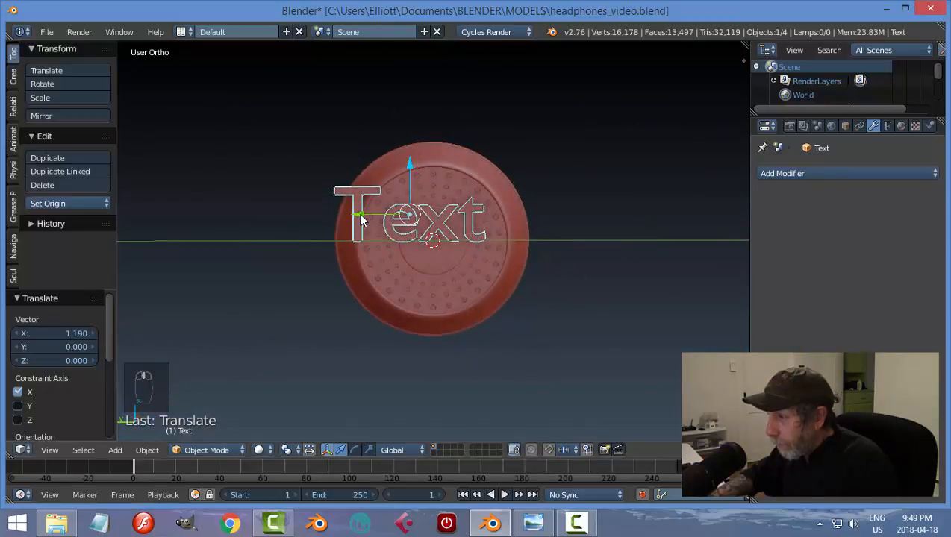
{"action": "left_click_drag", "start_coordinate": [359, 214], "coordinate": [380, 220]}
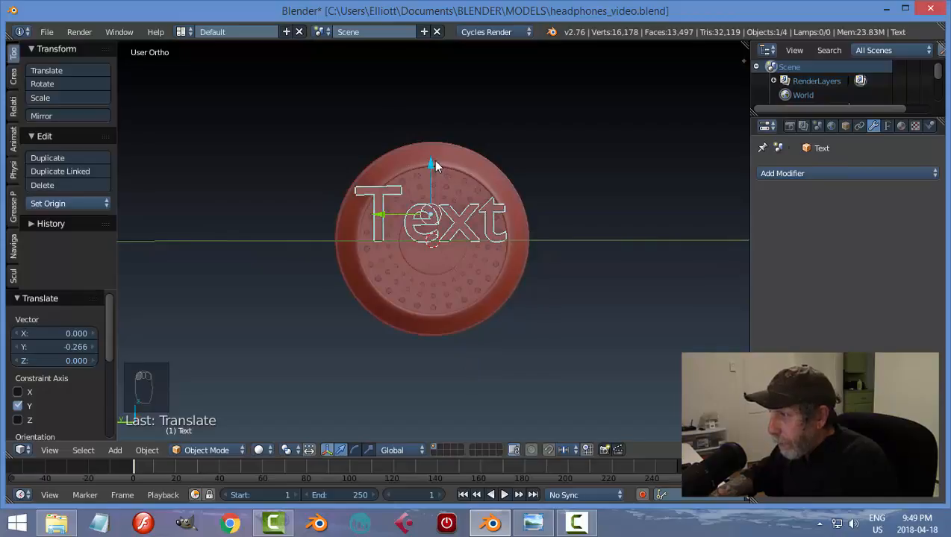
Replace the text object's content with "WAV"
{"action": "key", "text": "Tab"}
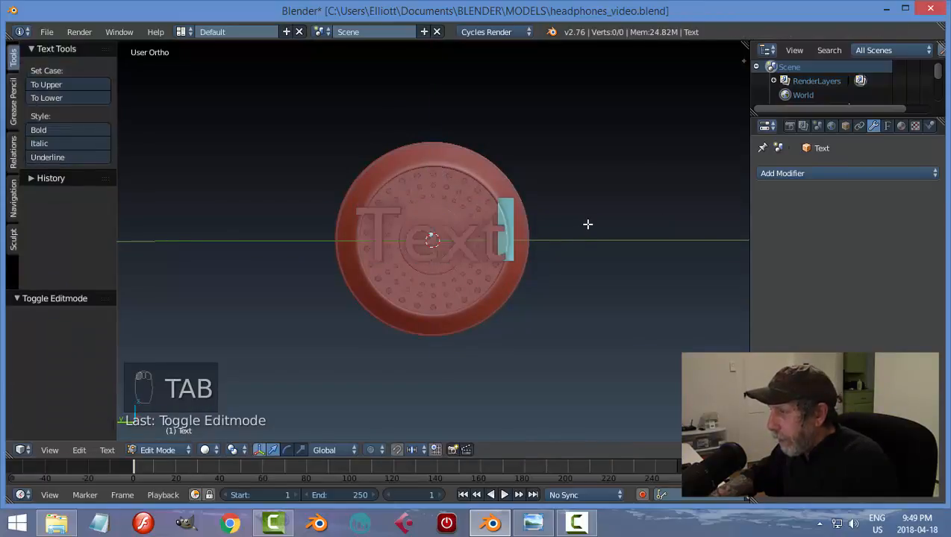
{"action": "key", "text": "BackSpace"}
{"action": "key", "text": "BackSpace"}
{"action": "key", "text": "BackSpace"}
{"action": "key", "text": "BackSpace"}
{"action": "key", "text": "BackSpace"}
{"action": "key", "text": "BackSpace"}
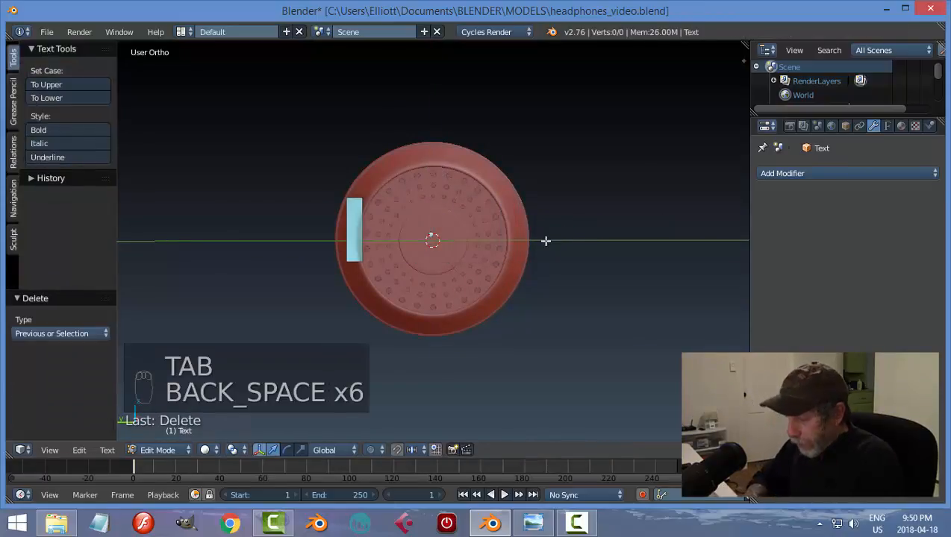
{"action": "type", "text": "WAV"}
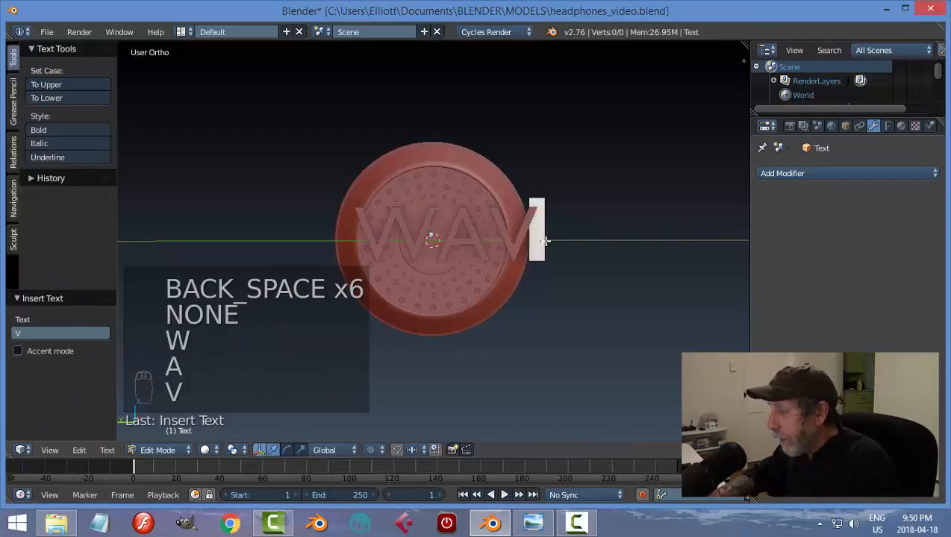
{"action": "key", "text": "Tab"}
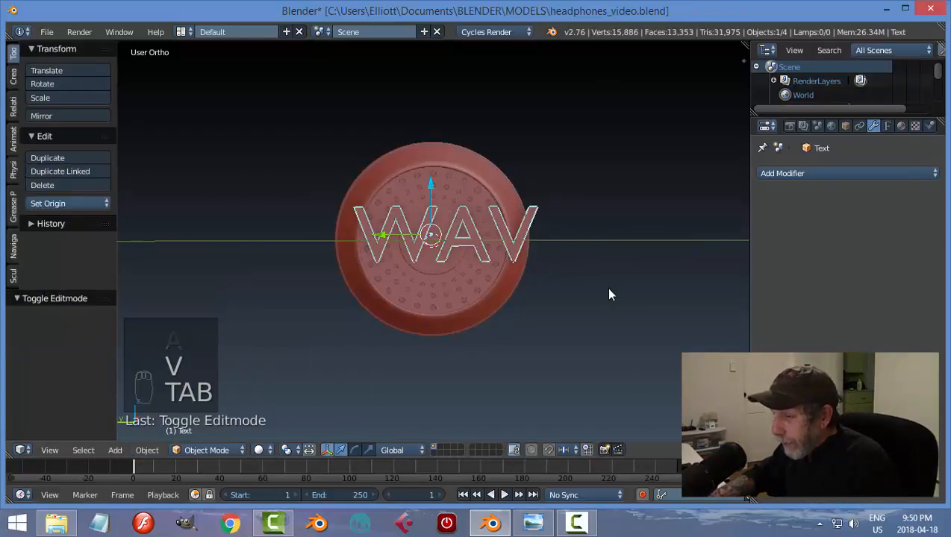
Scale the WAV text down to fit inside the centre disc and move it about -0.080 along the Z axis
{"action": "key", "text": "s"}
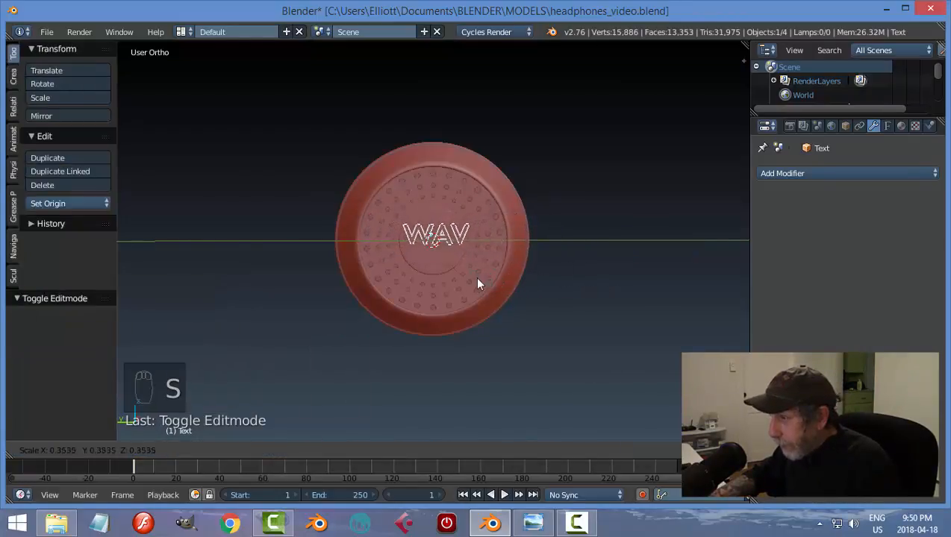
{"action": "left_click", "coordinate": [462, 275]}
{"action": "left_click_drag", "start_coordinate": [436, 192], "coordinate": [425, 186]}
{"action": "key", "text": "KP_Decimal"}
{"action": "scroll", "coordinate": [427, 192], "scroll_direction": "down", "scroll_amount": 4}
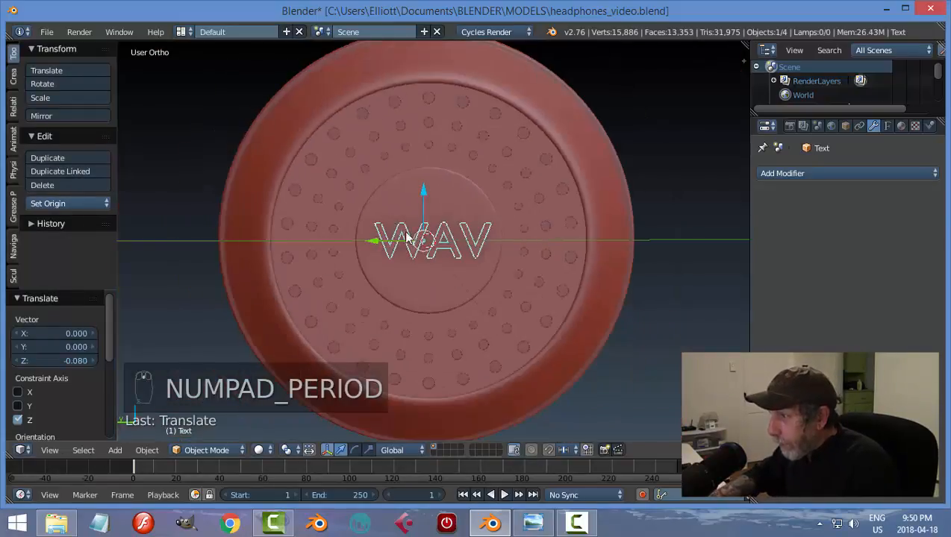
Move the WAV text about 0.026 along the X axis towards the disc and 0.021 along the Y axis
{"action": "middle_click_drag", "start_coordinate": [448, 250], "coordinate": [412, 249]}
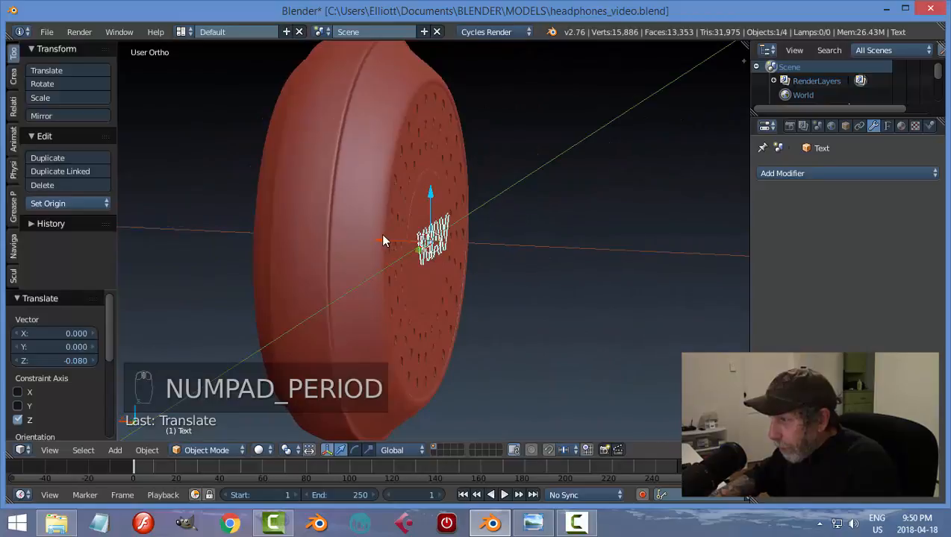
{"action": "left_click_drag", "start_coordinate": [381, 235], "coordinate": [377, 233]}
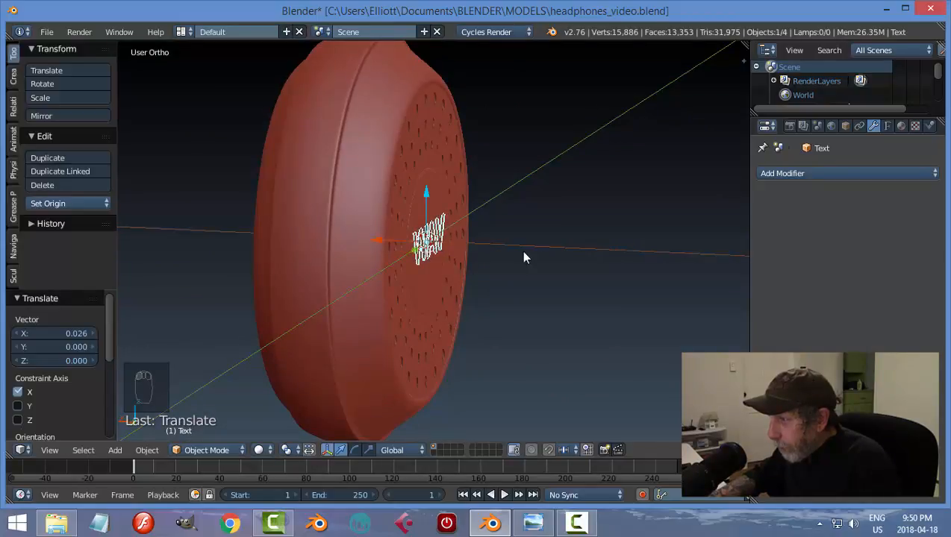
{"action": "middle_click_drag", "start_coordinate": [524, 257], "coordinate": [410, 256]}
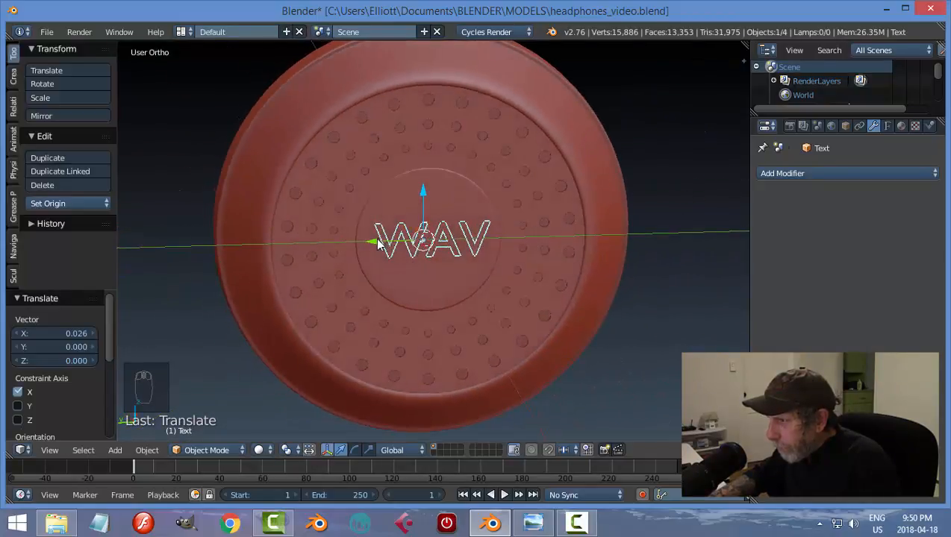
{"action": "left_click_drag", "start_coordinate": [374, 241], "coordinate": [374, 246]}
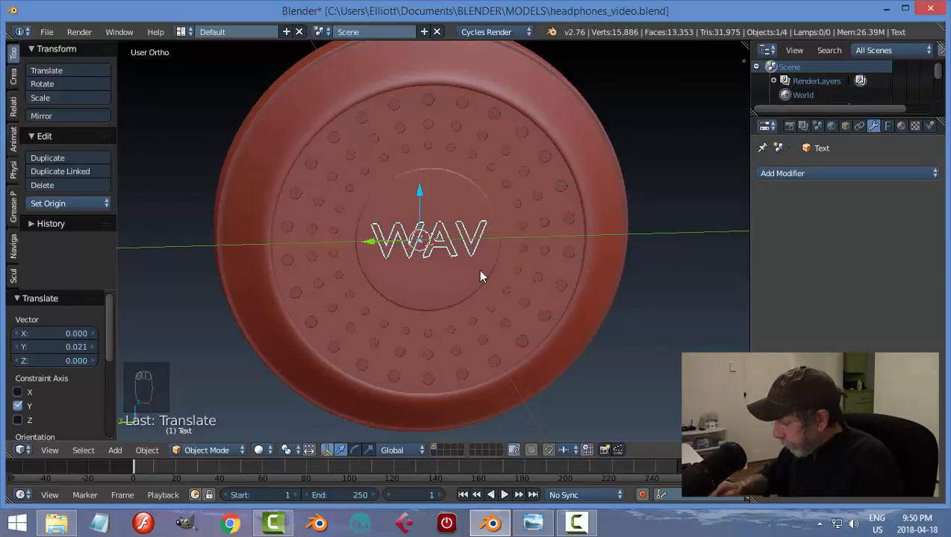
In left view, start loading a regular font for the text and browse to C:\Windows\Fonts
{"action": "key", "text": "ctrl+KP_3"}
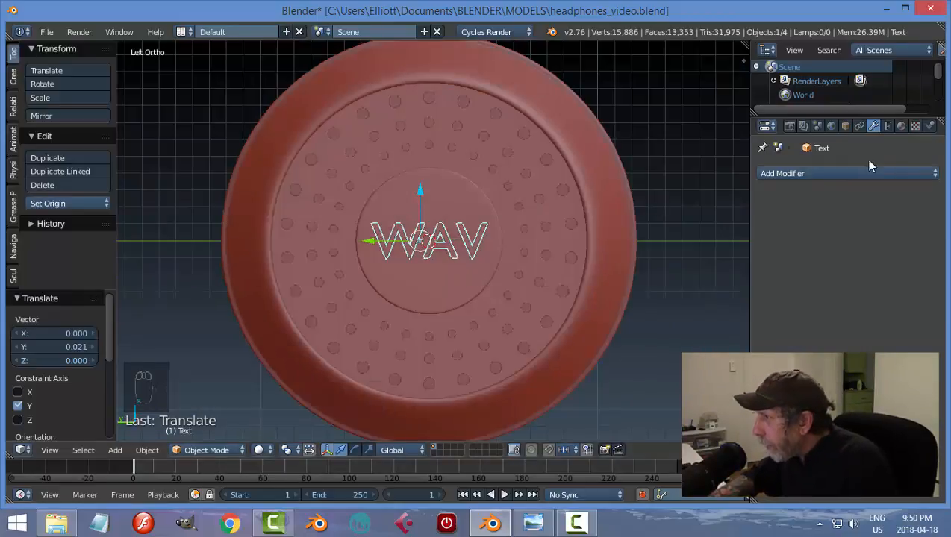
{"action": "left_click", "coordinate": [886, 126]}
{"action": "left_click_drag", "start_coordinate": [942, 222], "coordinate": [940, 349]}
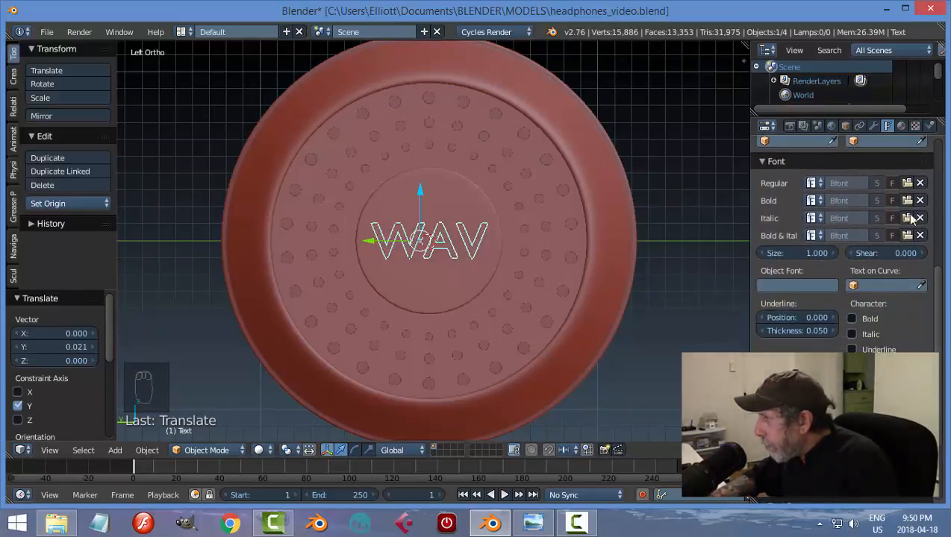
{"action": "left_click", "coordinate": [905, 186]}
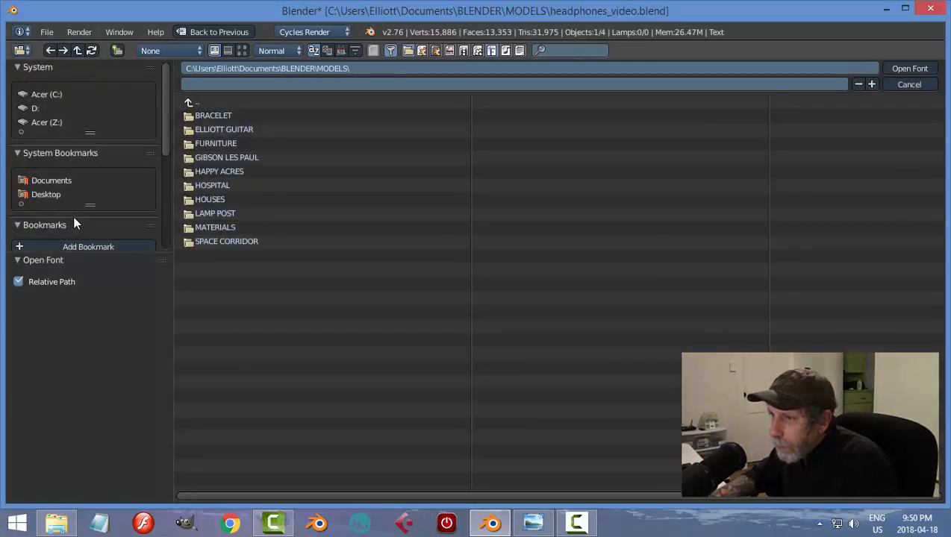
{"action": "left_click_drag", "start_coordinate": [79, 206], "coordinate": [80, 254]}
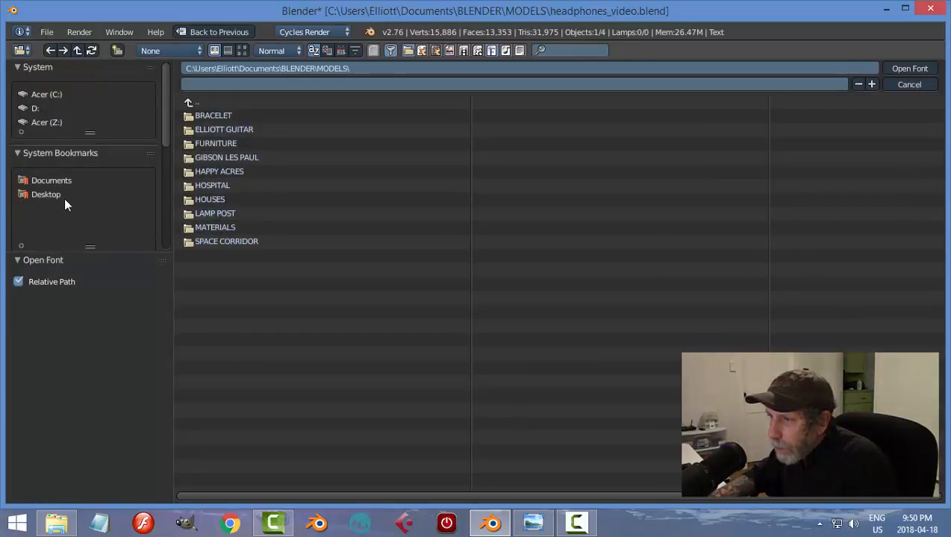
{"action": "left_click", "coordinate": [46, 94]}
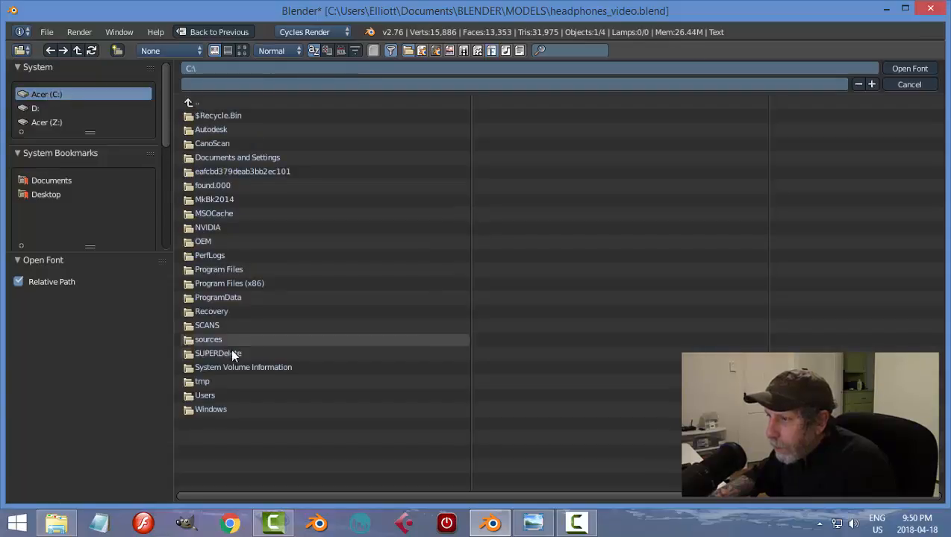
{"action": "left_click", "coordinate": [217, 409]}
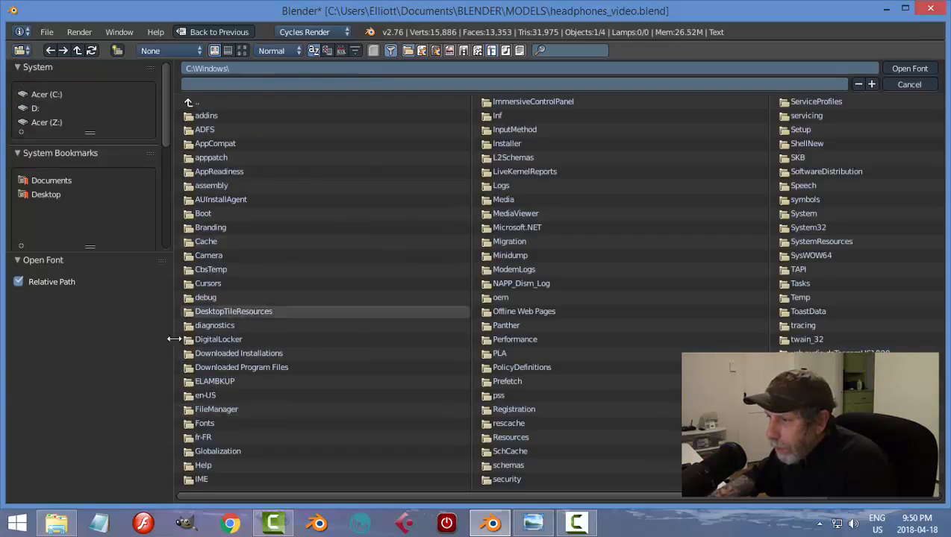
{"action": "left_click", "coordinate": [199, 423]}
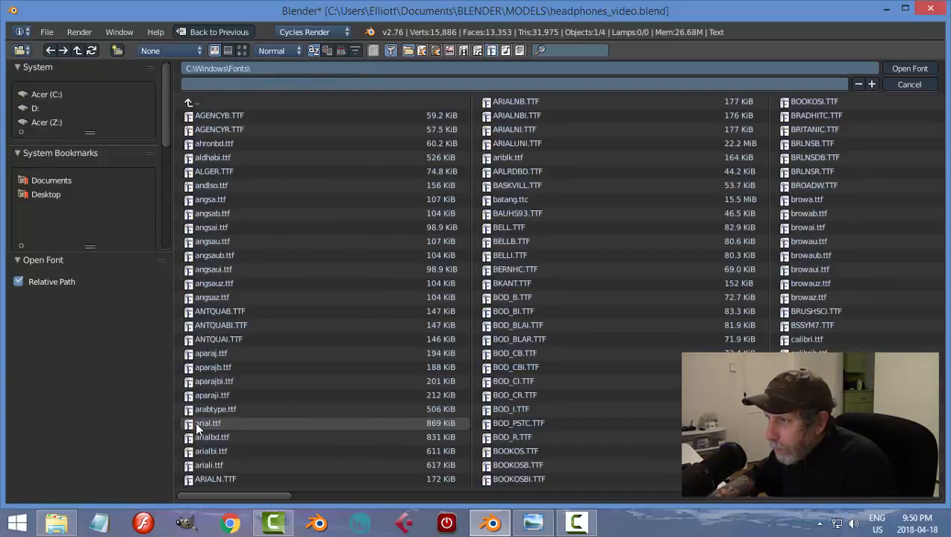
Show the fonts as preview thumbnails and load CENSCBK.TTF as the text's regular font
{"action": "left_click", "coordinate": [242, 50]}
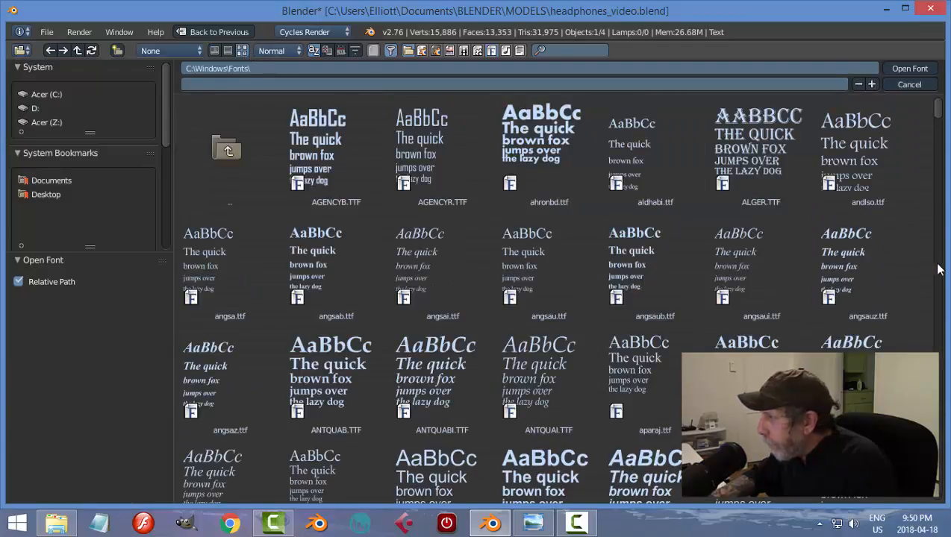
{"action": "left_click_drag", "start_coordinate": [942, 114], "coordinate": [941, 185]}
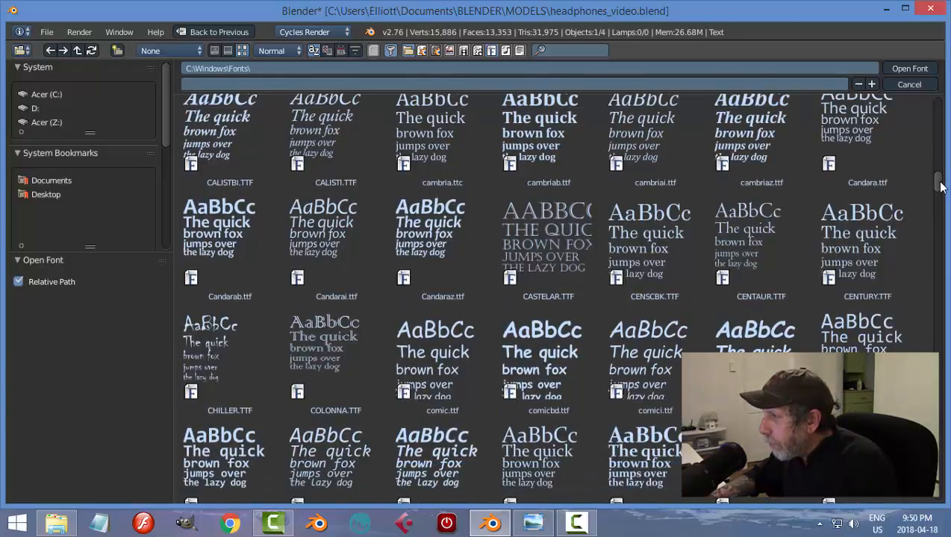
{"action": "left_click", "coordinate": [633, 238]}
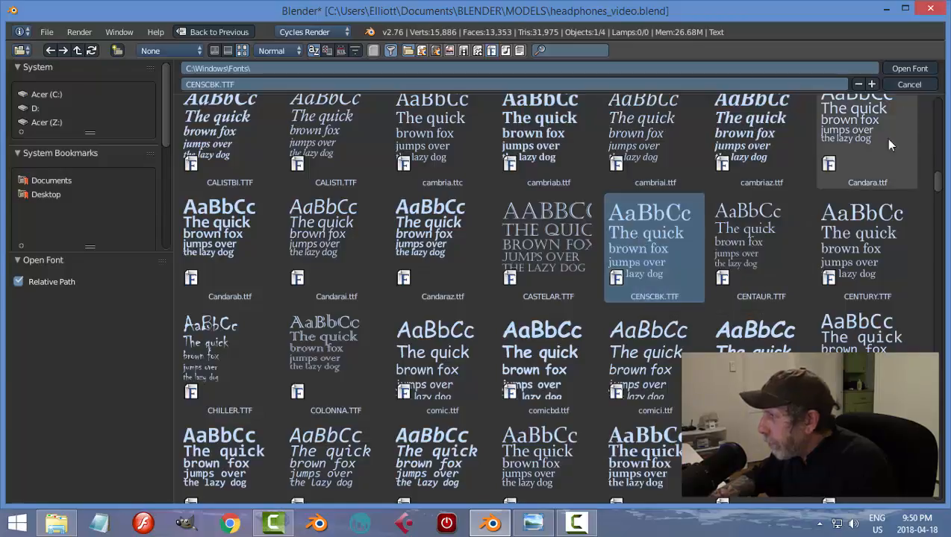
{"action": "left_click", "coordinate": [904, 68]}
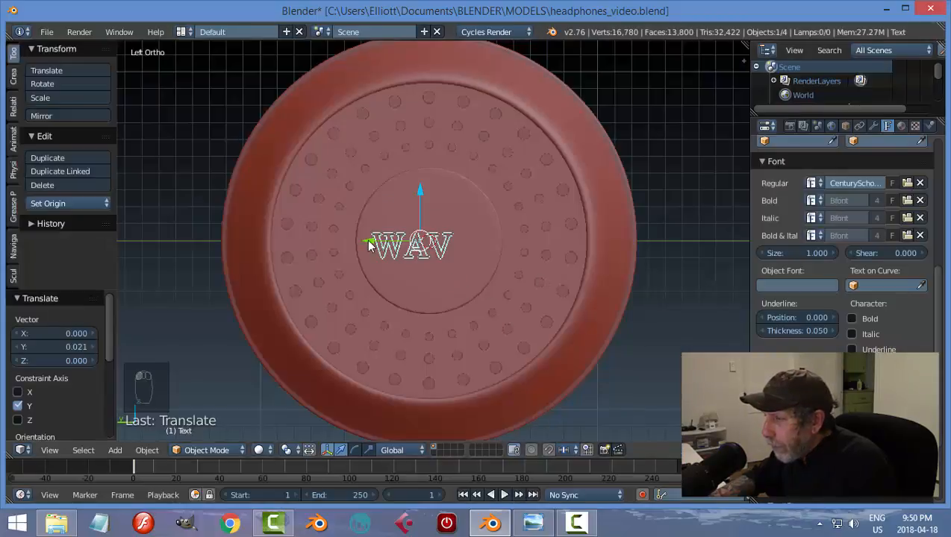
Move the WAV text about -0.286 along the Y axis and scale it up to about 1.170
{"action": "scroll", "coordinate": [925, 301], "scroll_direction": "down", "scroll_amount": 3}
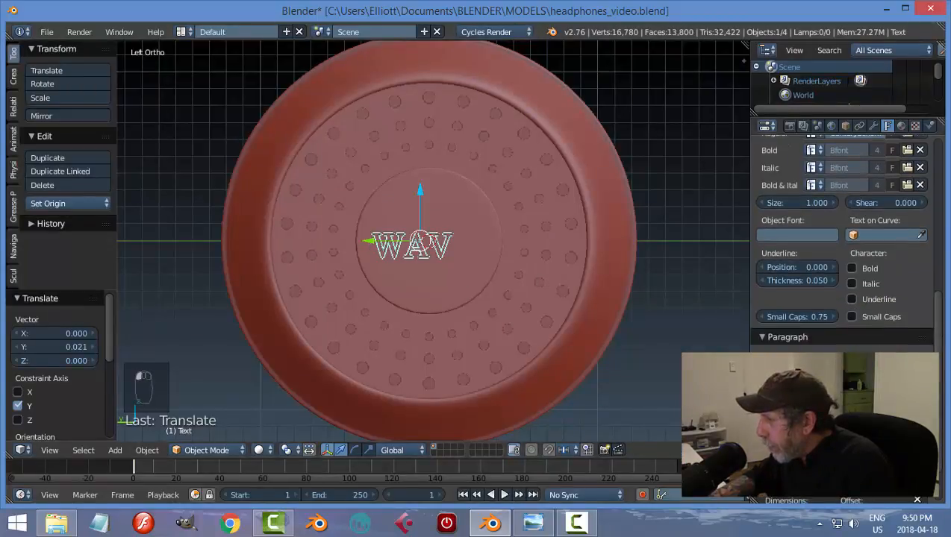
{"action": "key", "text": "g"}
{"action": "key", "text": "y"}
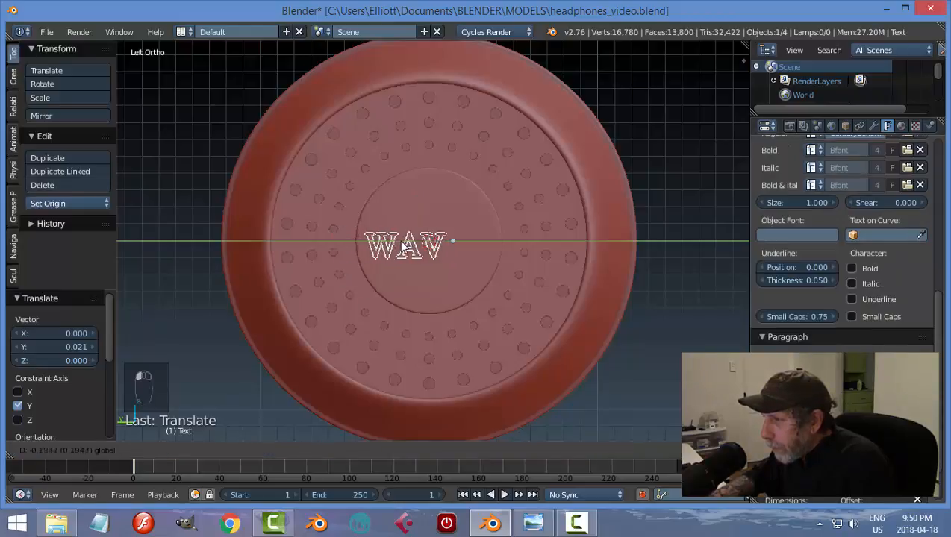
{"action": "left_click", "coordinate": [412, 247]}
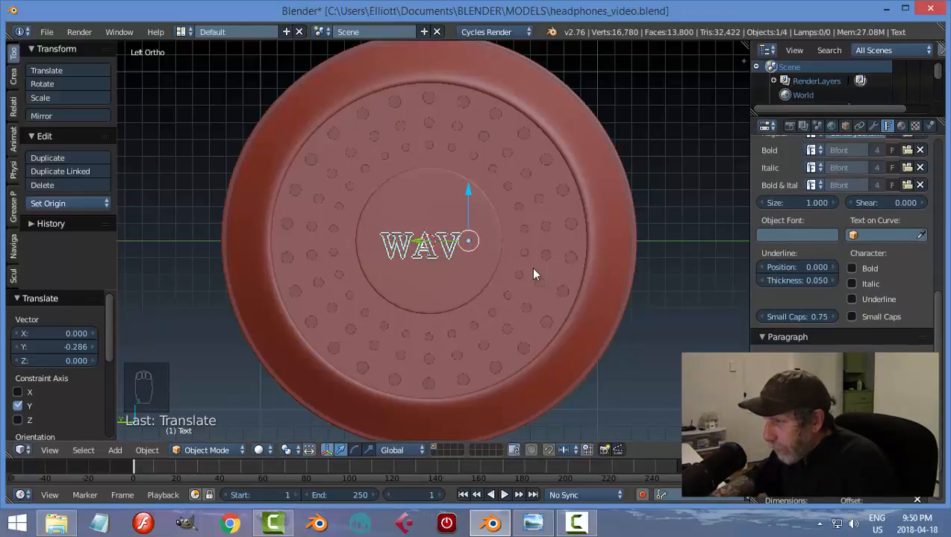
{"action": "key", "text": "s"}
{"action": "left_click", "coordinate": [545, 275]}
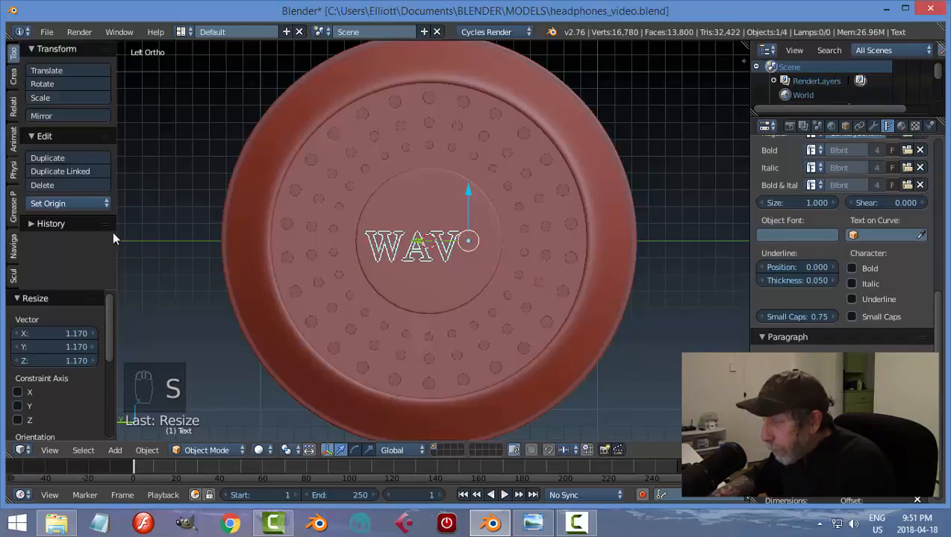
Reset the text's origin to its geometry and move it about -0.083 along Y to centre it on the disc
{"action": "left_click", "coordinate": [52, 203]}
{"action": "left_click", "coordinate": [56, 233]}
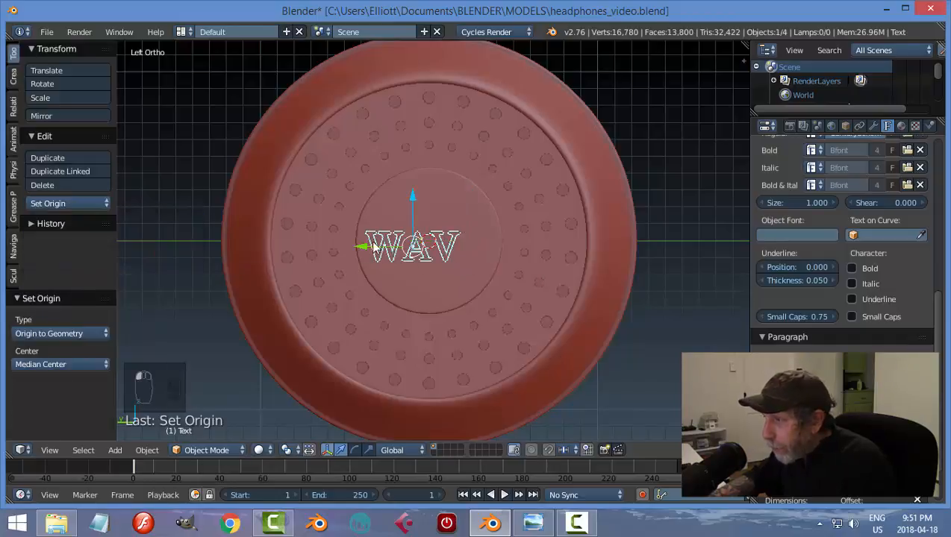
{"action": "key", "text": "g"}
{"action": "key", "text": "y"}
{"action": "left_click", "coordinate": [420, 253]}
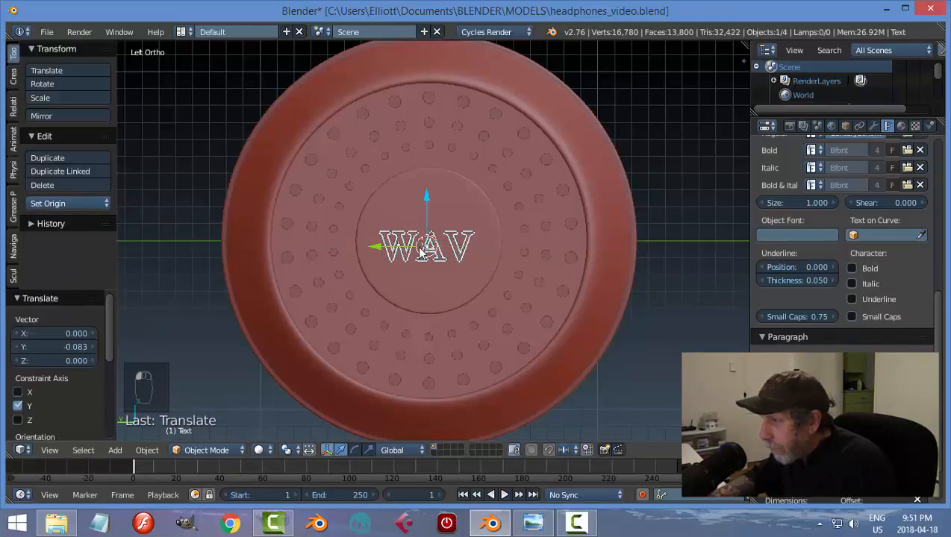
Scale the WAV text up to about 1.135 and move it about -0.008 along the Y axis
{"action": "key", "text": "s"}
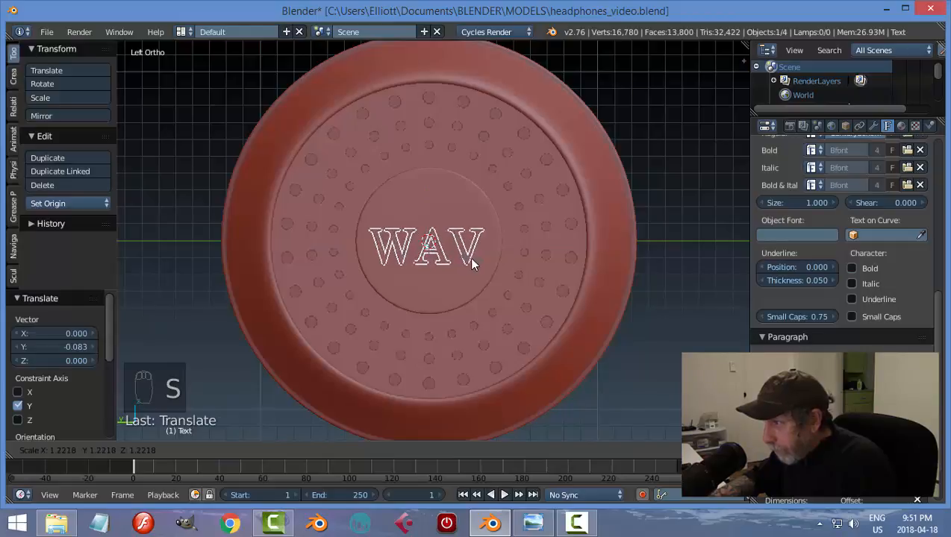
{"action": "left_click", "coordinate": [470, 261]}
{"action": "key", "text": "g"}
{"action": "key", "text": "y"}
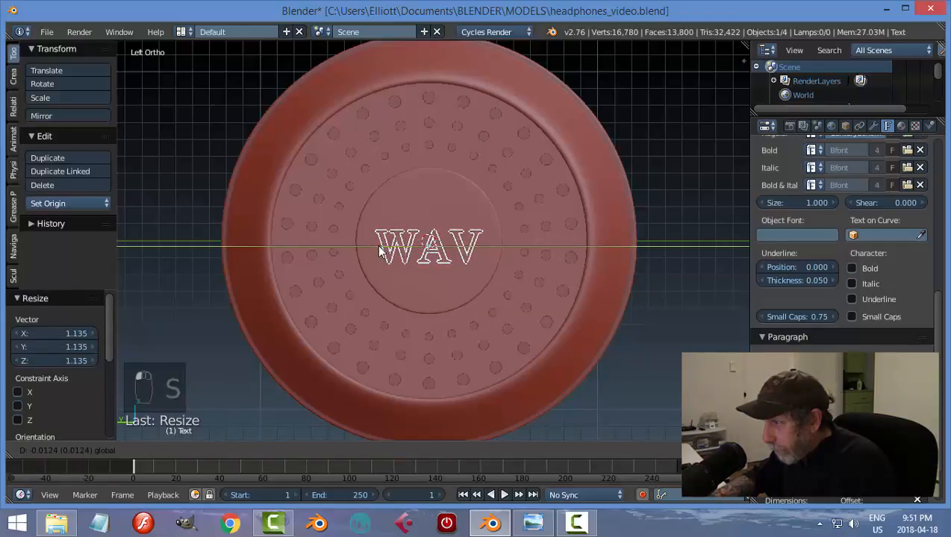
{"action": "left_click", "coordinate": [379, 251]}
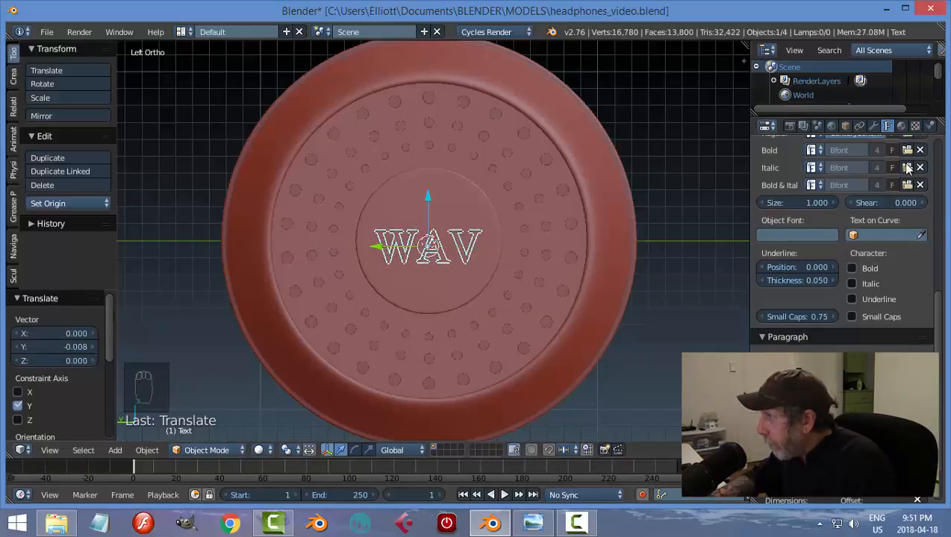
{"action": "scroll", "coordinate": [939, 298], "scroll_direction": "up", "scroll_amount": 10}
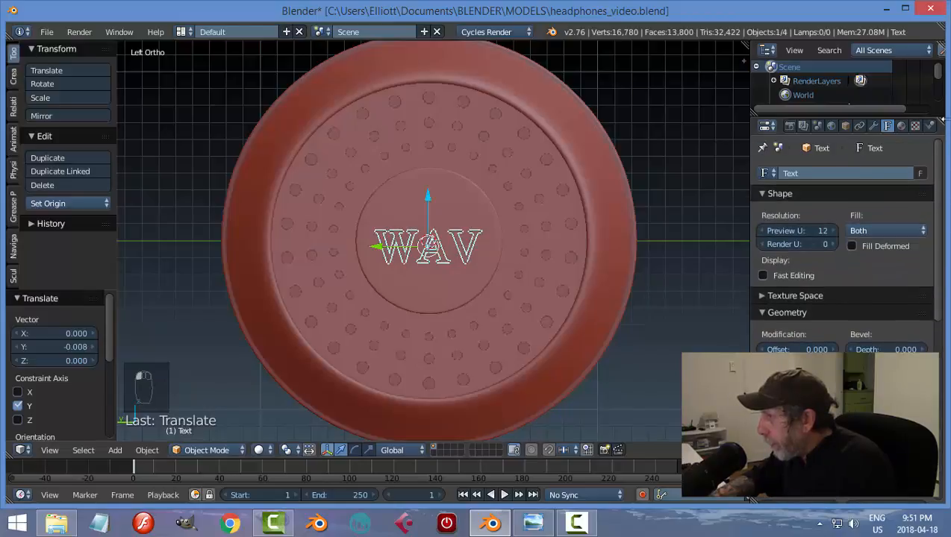
Give the WAV text a bevel depth of 0.012 and raise its bevel resolution by two levels
{"action": "left_click_drag", "start_coordinate": [885, 349], "coordinate": [909, 349]}
{"action": "scroll", "coordinate": [540, 348], "scroll_direction": "up", "scroll_amount": 3}
{"action": "middle_click_drag", "start_coordinate": [542, 355], "coordinate": [539, 224]}
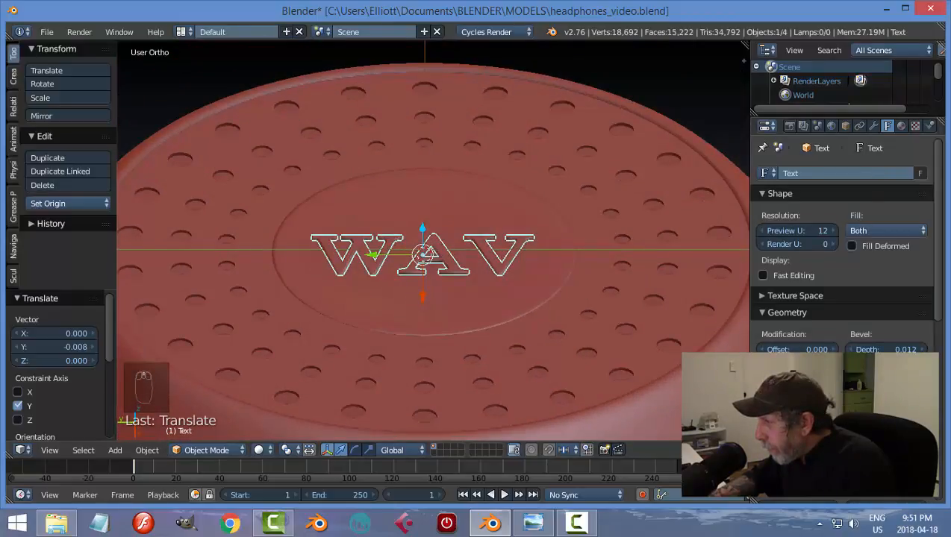
{"action": "left_click", "coordinate": [921, 363]}
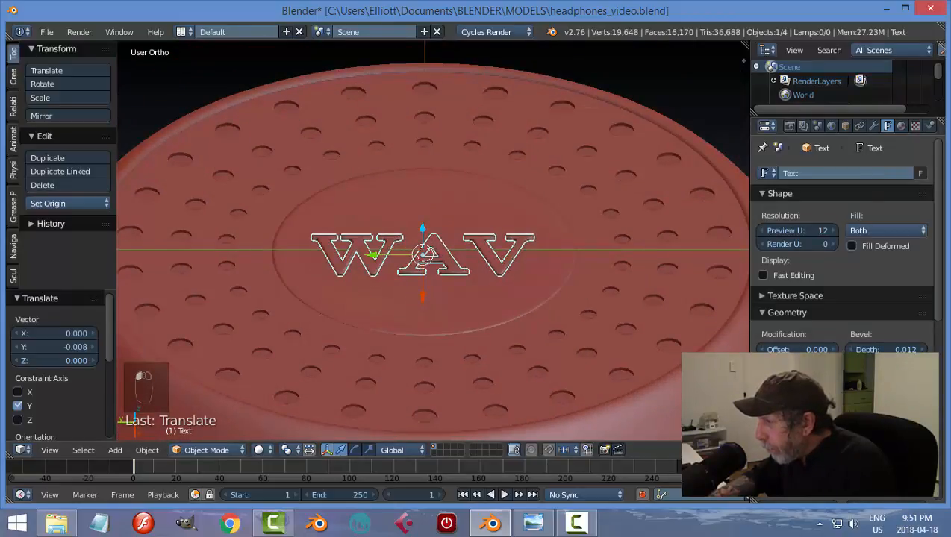
{"action": "left_click", "coordinate": [921, 362]}
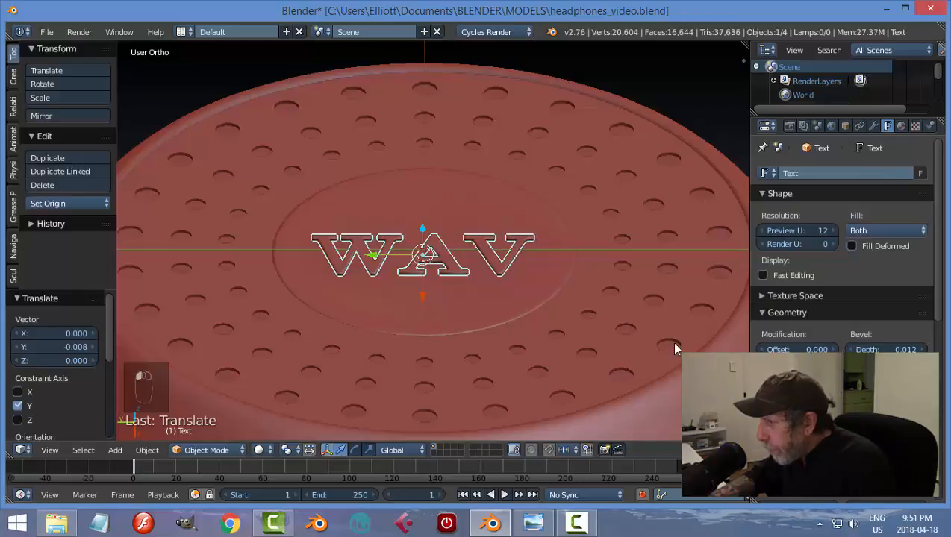
Move the WAV text about 0.011 along the X axis to sink it into the centre disc
{"action": "key", "text": "a"}
{"action": "middle_click_drag", "start_coordinate": [468, 310], "coordinate": [467, 275]}
{"action": "right_click", "coordinate": [471, 275]}
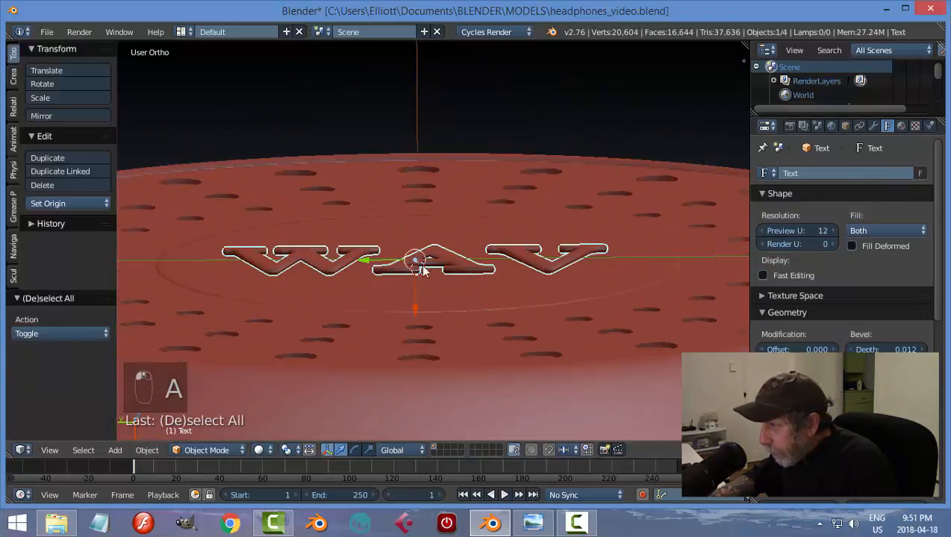
{"action": "left_click_drag", "start_coordinate": [415, 316], "coordinate": [418, 325]}
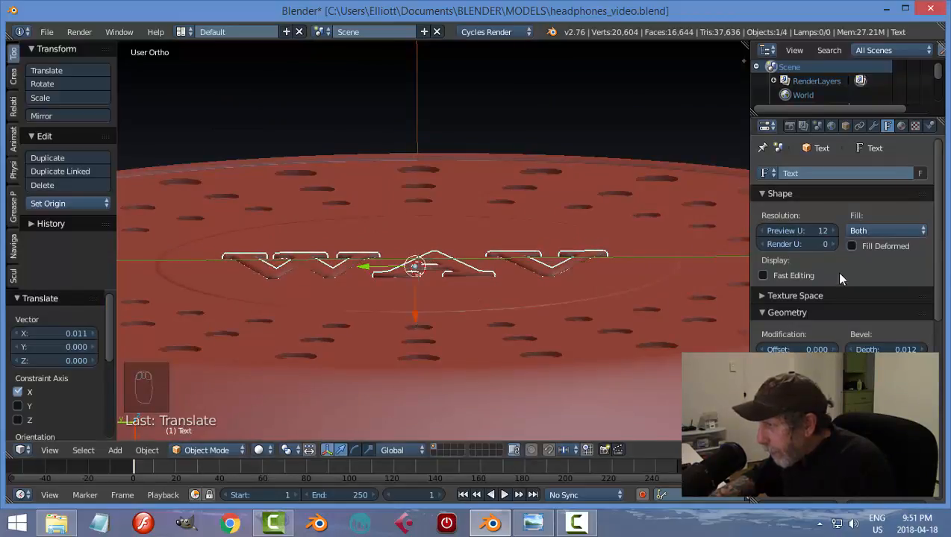
Convert the WAV text object to a mesh
{"action": "key", "text": "a"}
{"action": "middle_click_drag", "start_coordinate": [535, 294], "coordinate": [488, 300]}
{"action": "right_click", "coordinate": [491, 278]}
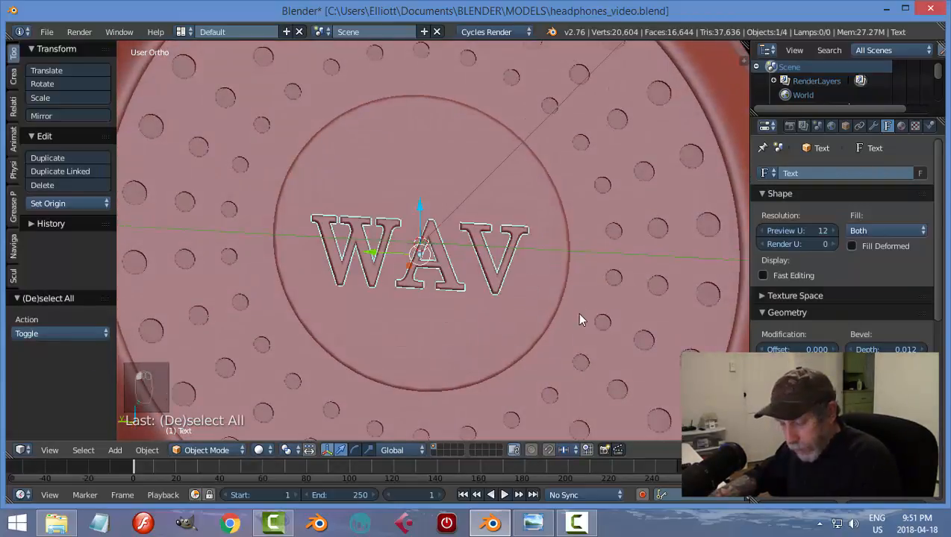
{"action": "key", "text": "alt+c"}
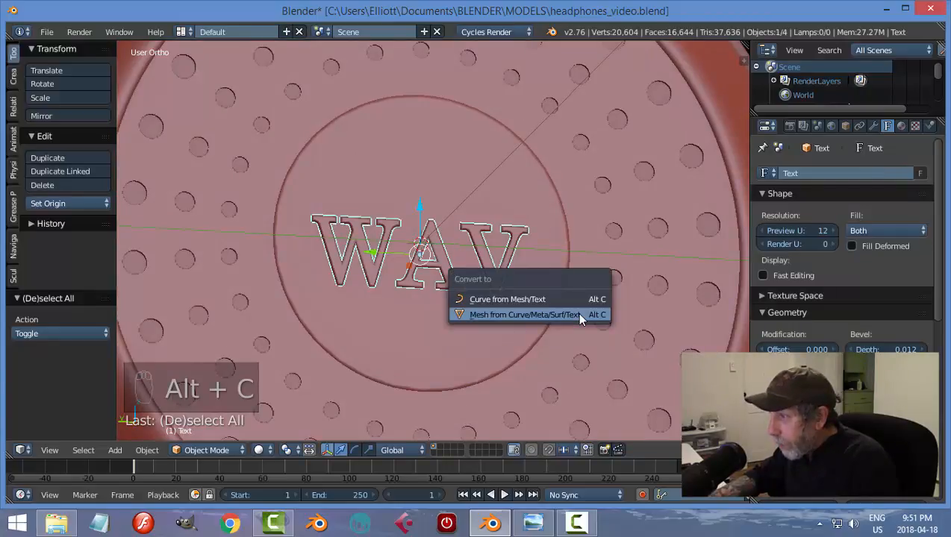
{"action": "left_click", "coordinate": [579, 314]}
Apply the Subsurf modifier on the centre disc
{"action": "right_click", "coordinate": [518, 332]}
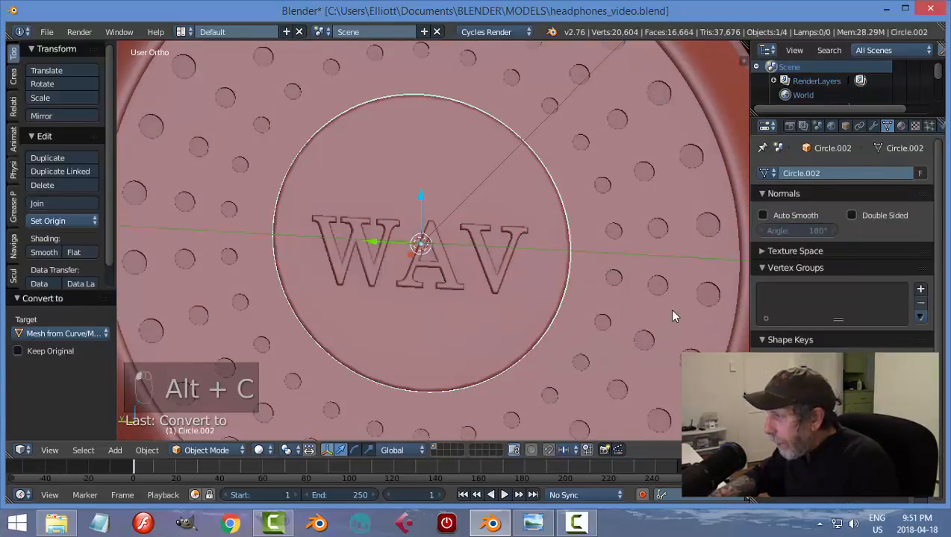
{"action": "scroll", "coordinate": [669, 309], "scroll_direction": "down", "scroll_amount": 2}
{"action": "mouse_move", "coordinate": [593, 293]}
{"action": "middle_mouse_down"}
{"action": "mouse_move", "coordinate": [588, 259]}
{"action": "mouse_move", "coordinate": [588, 284]}
{"action": "middle_mouse_up"}
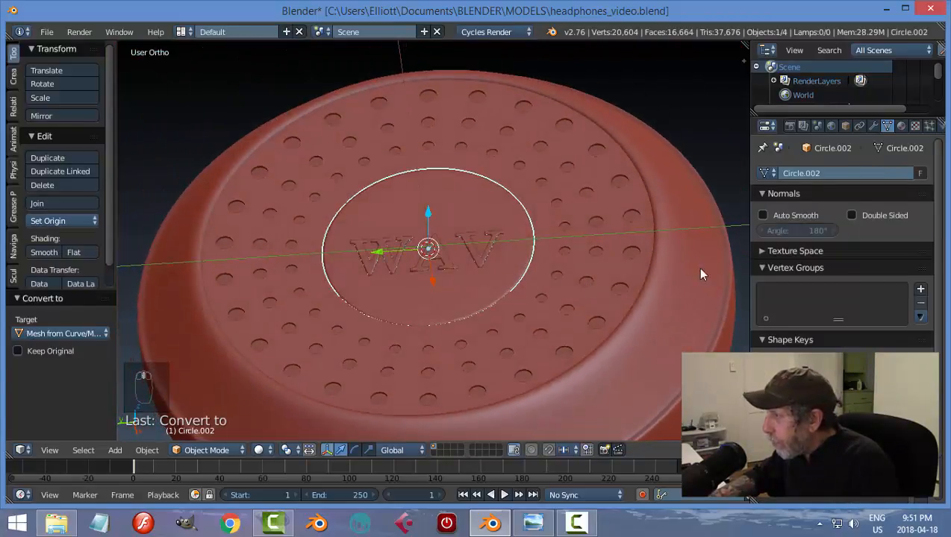
{"action": "left_click", "coordinate": [873, 125]}
{"action": "left_click", "coordinate": [802, 220]}
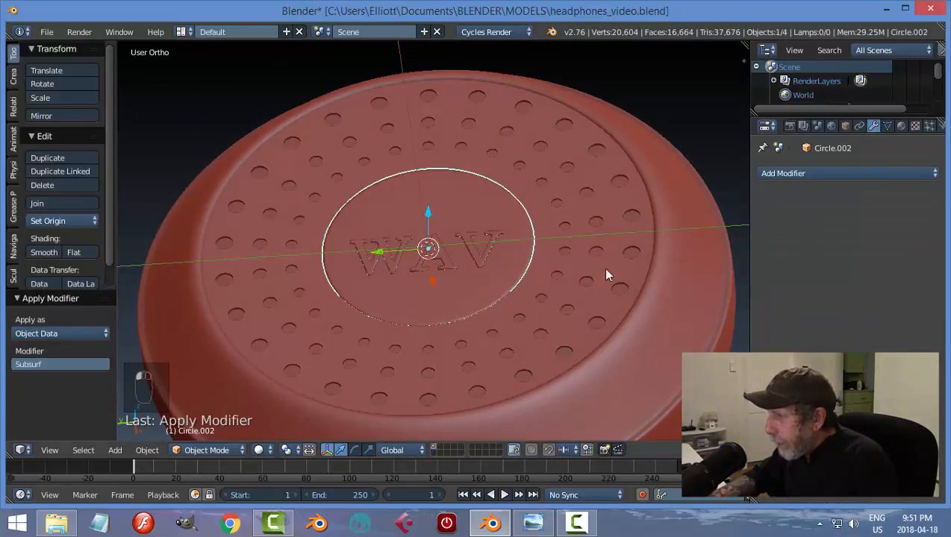
Join the WAV lettering mesh into the centre disc and clear the selection
{"action": "right_click", "coordinate": [479, 256]}
{"action": "right_click", "coordinate": [481, 213], "text": "shift"}
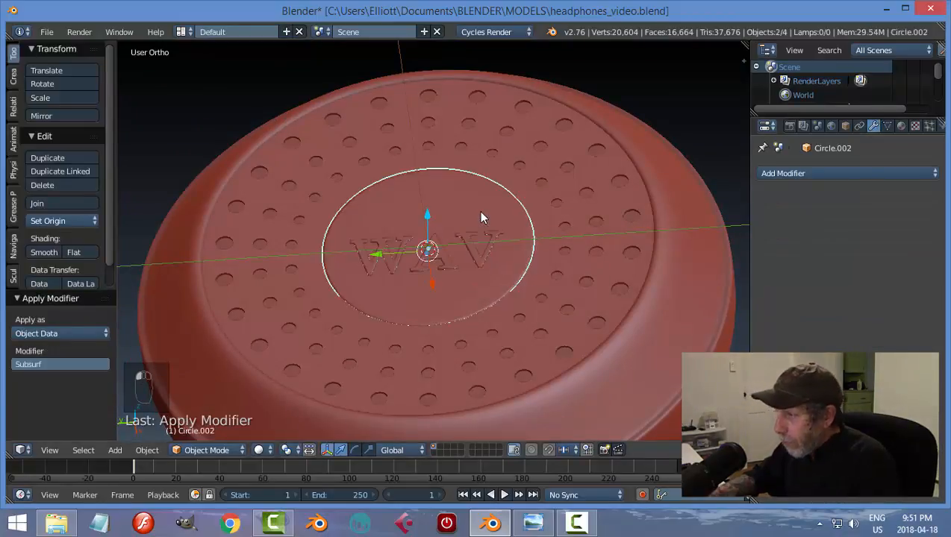
{"action": "key", "text": "ctrl+j"}
{"action": "key", "text": "a"}
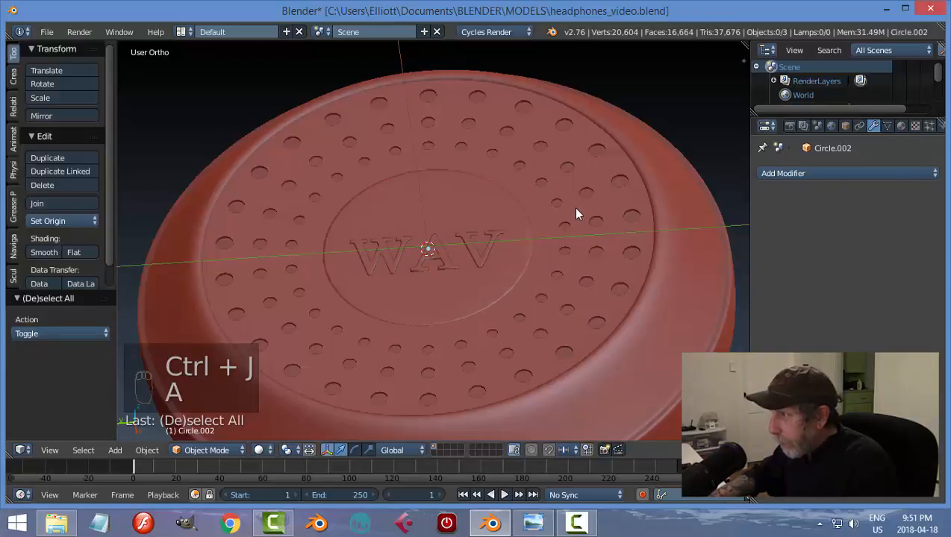
Join the lettered centre disc into the surrounding perforated disc and clear the selection
{"action": "right_click", "coordinate": [502, 211]}
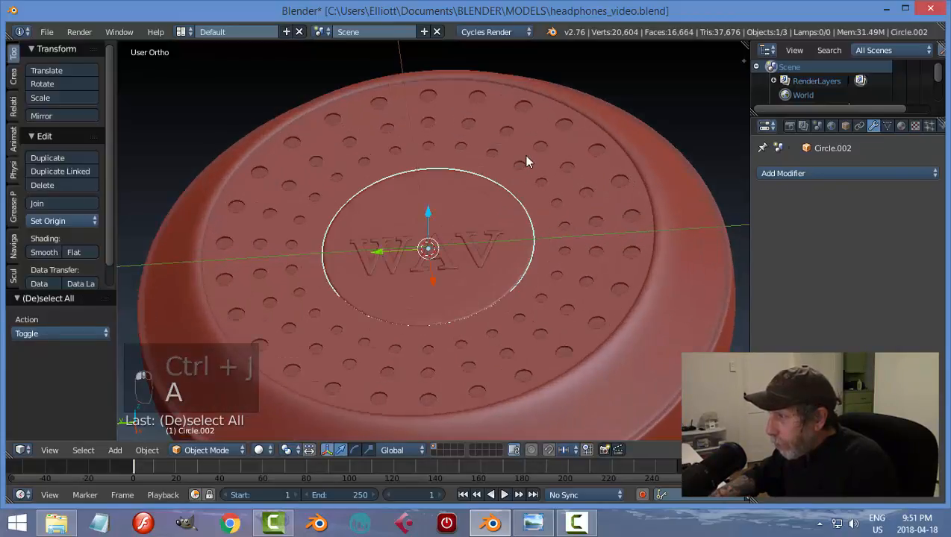
{"action": "right_click", "coordinate": [526, 160], "text": "shift"}
{"action": "key", "text": "ctrl+j"}
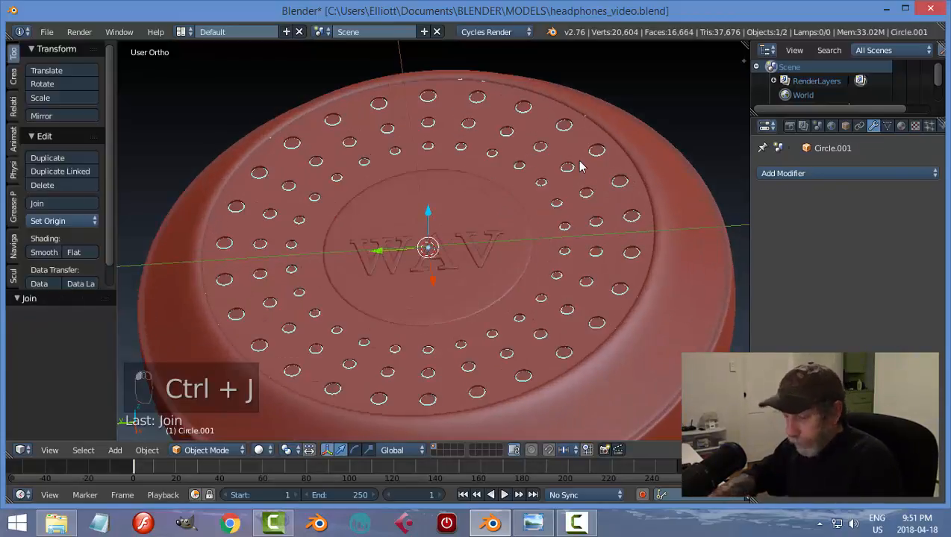
{"action": "key", "text": "ctrl+s"}
{"action": "key", "text": "a"}
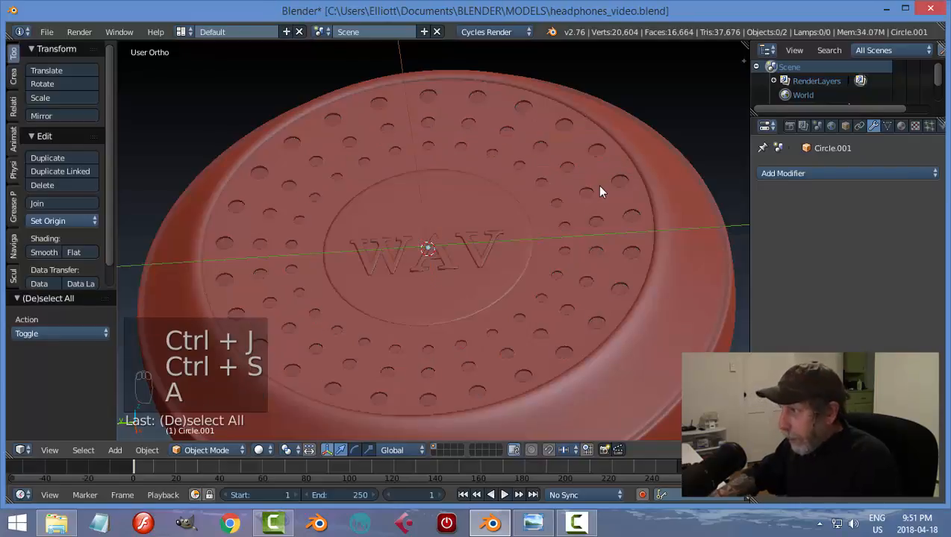
Inset the flat face on the back of the ear cup by about 0.0337 and return to Object Mode
{"action": "scroll", "coordinate": [597, 185], "scroll_direction": "down", "scroll_amount": 3}
{"action": "middle_click_drag", "start_coordinate": [596, 185], "coordinate": [503, 221]}
{"action": "right_click", "coordinate": [542, 186]}
{"action": "key", "text": "Tab"}
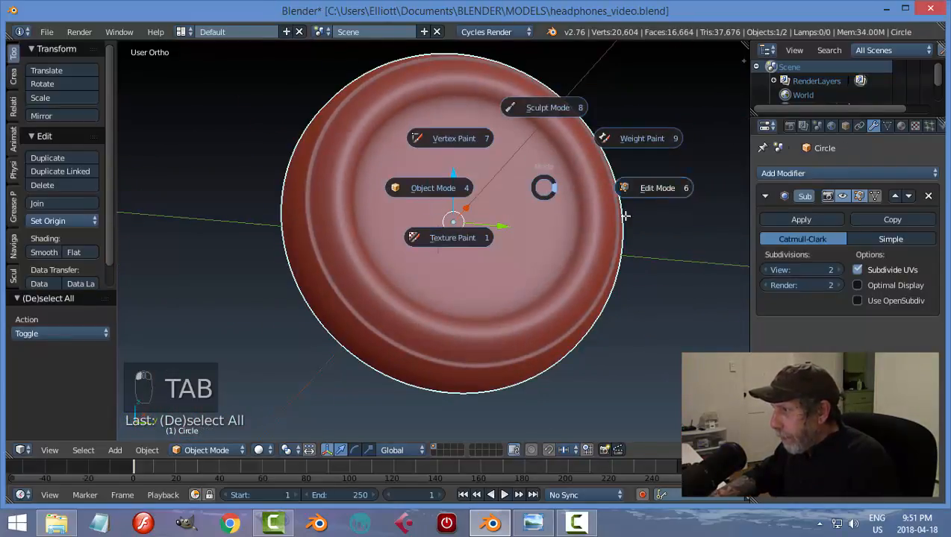
{"action": "key", "text": "ctrl+Tab"}
{"action": "left_click", "coordinate": [558, 216]}
{"action": "right_click", "coordinate": [510, 177]}
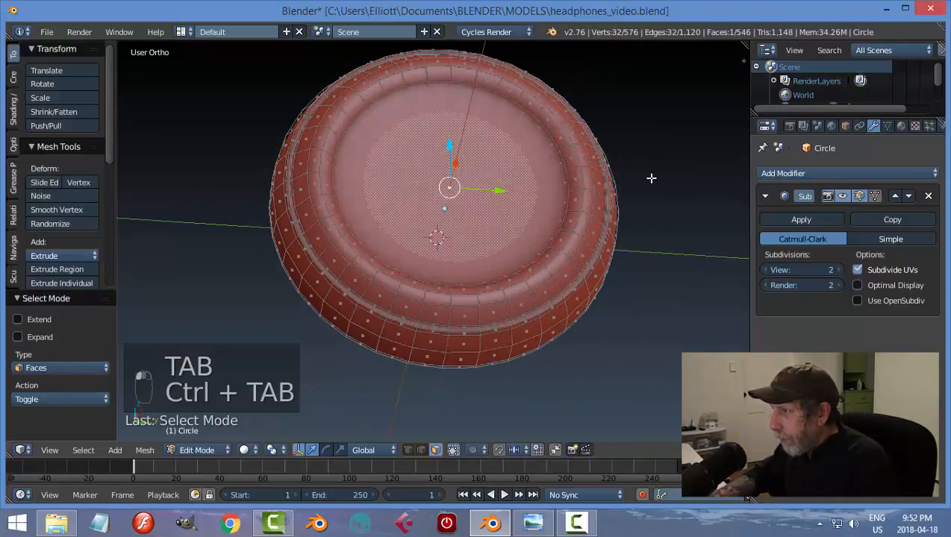
{"action": "scroll", "coordinate": [657, 173], "scroll_direction": "down", "scroll_amount": 2}
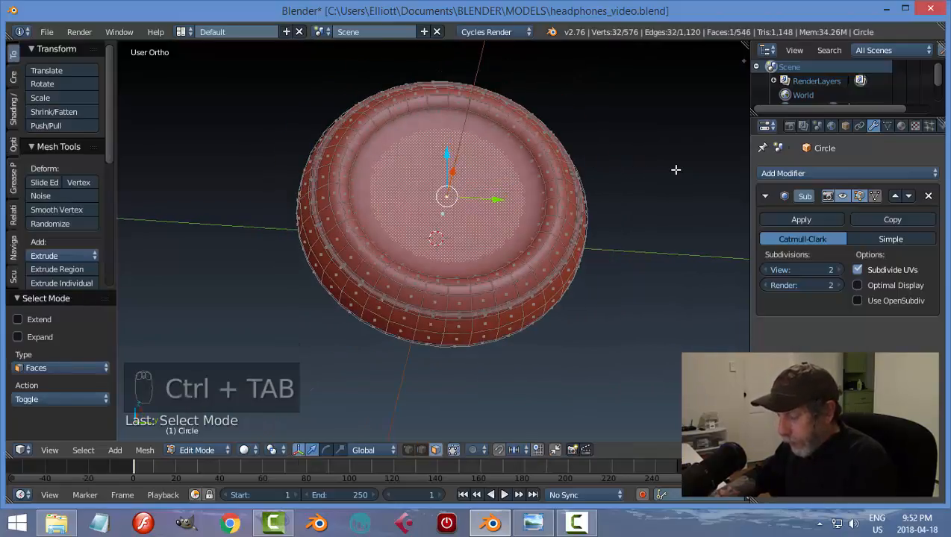
{"action": "key", "text": "i"}
{"action": "left_click", "coordinate": [672, 170]}
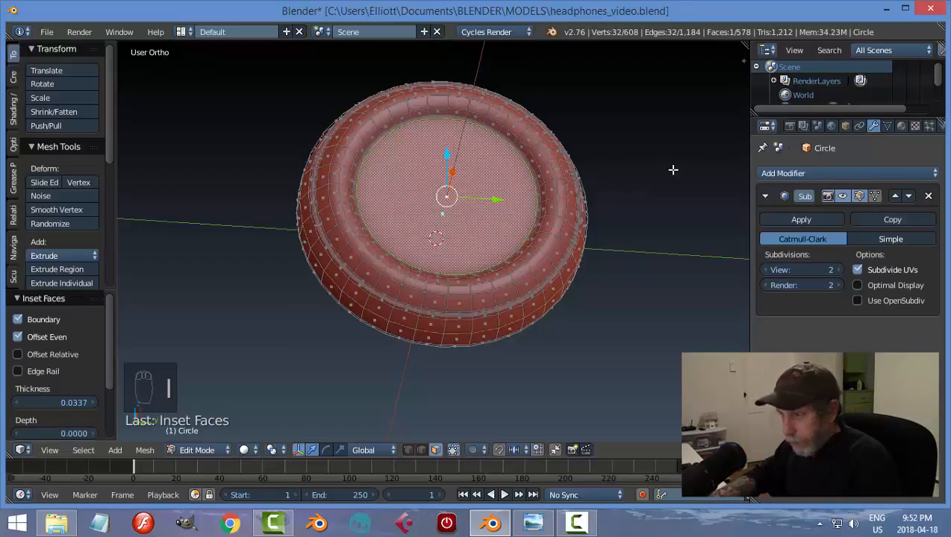
{"action": "key", "text": "a"}
{"action": "key", "text": "Tab"}
{"action": "left_click", "coordinate": [601, 172]}
Apply the Subsurf modifier on the outer ear cup shell
{"action": "middle_click_drag", "start_coordinate": [563, 143], "coordinate": [595, 201]}
{"action": "key", "text": "a"}
{"action": "scroll", "coordinate": [588, 227], "scroll_direction": "up", "scroll_amount": 3}
{"action": "scroll", "coordinate": [563, 221], "scroll_direction": "down", "scroll_amount": 1}
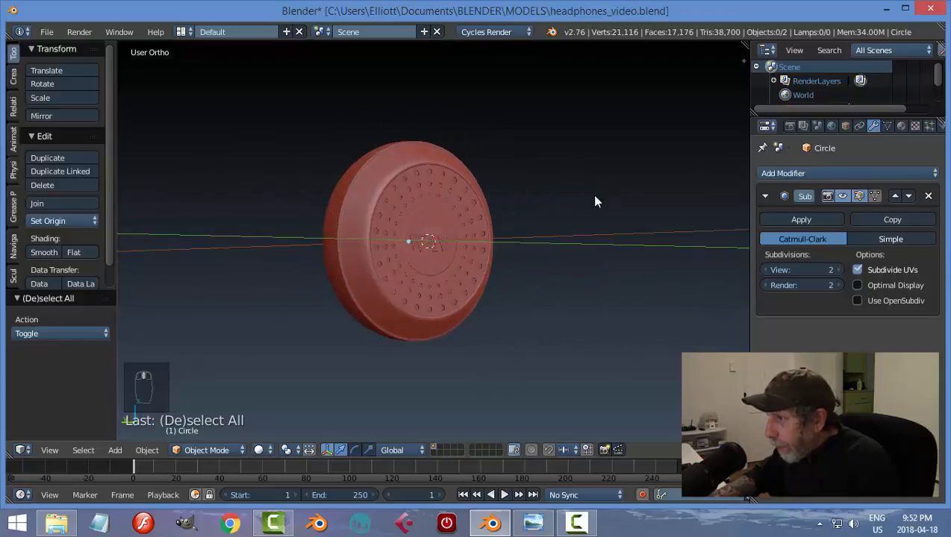
{"action": "right_click", "coordinate": [405, 159]}
{"action": "left_click", "coordinate": [799, 217]}
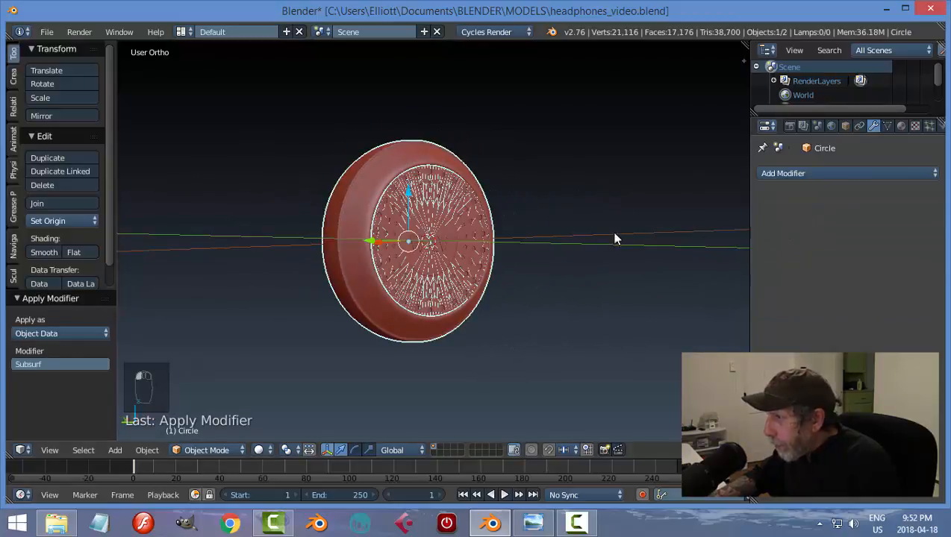
Join the perforated disc and the ear cup shell into one object and save the file over the existing one
{"action": "right_click", "coordinate": [438, 212], "text": "shift"}
{"action": "key", "text": "ctrl+j"}
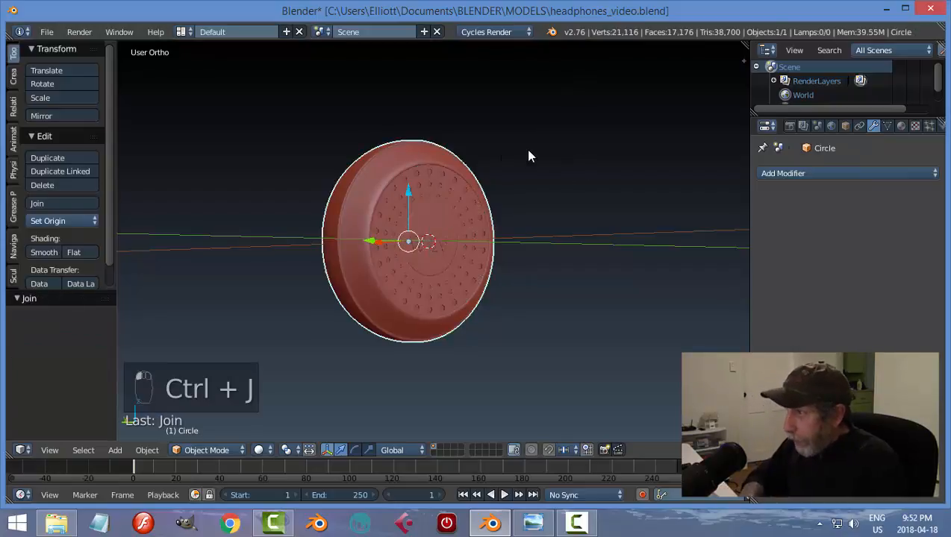
{"action": "key", "text": "ctrl+s"}
{"action": "left_click", "coordinate": [526, 151]}
Set the joined ear cup's origin to its geometry
{"action": "scroll", "coordinate": [549, 187], "scroll_direction": "down", "scroll_amount": 3}
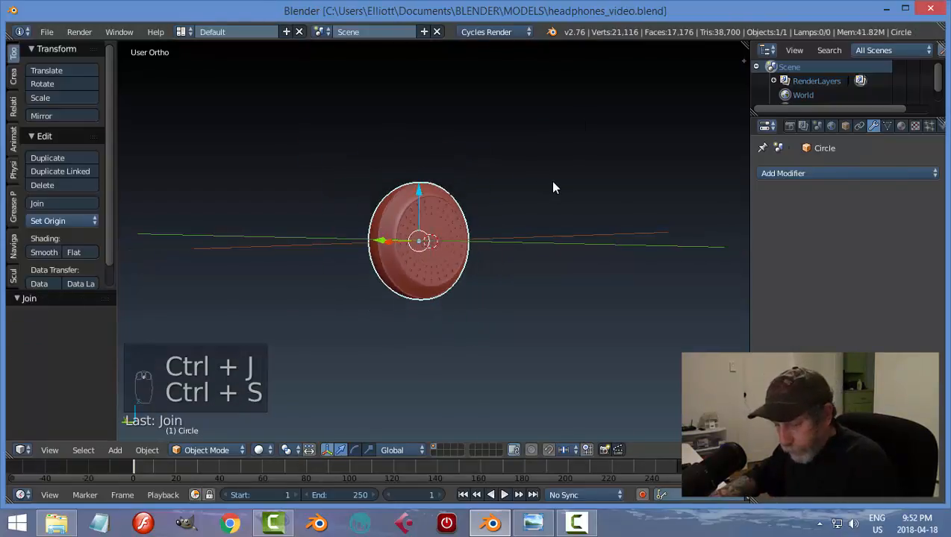
{"action": "key", "text": "a"}
{"action": "middle_click_drag", "start_coordinate": [553, 188], "coordinate": [313, 233]}
{"action": "right_click", "coordinate": [423, 231]}
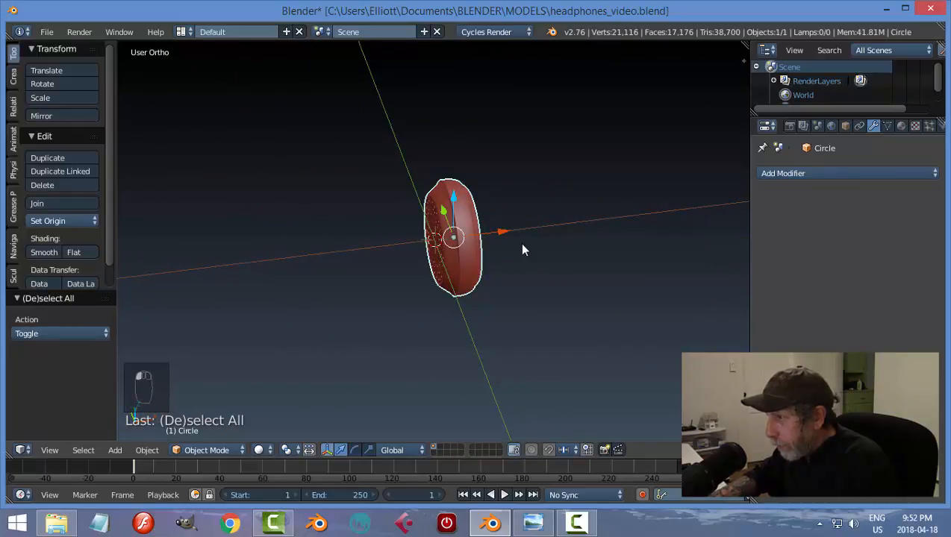
{"action": "left_click", "coordinate": [72, 220]}
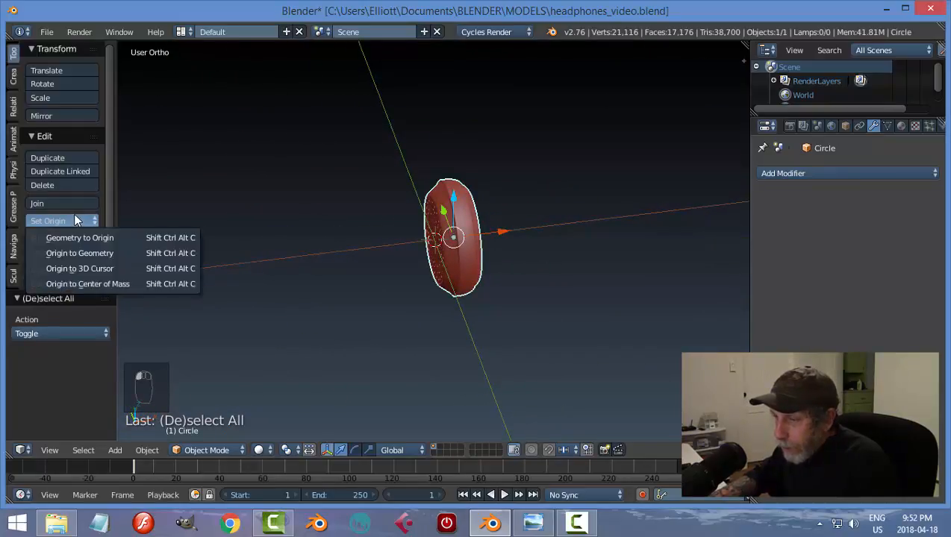
{"action": "left_click", "coordinate": [94, 253]}
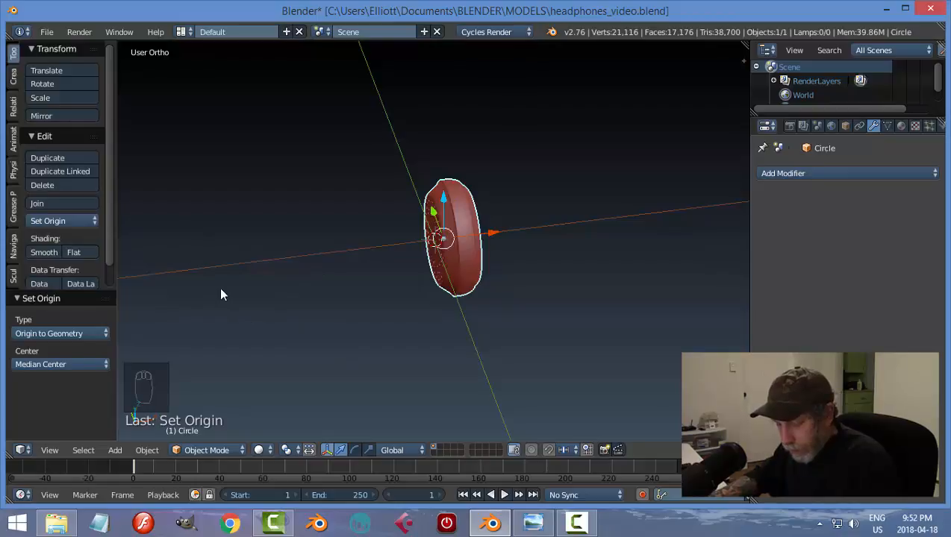
Snap the 3D cursor to the scene centre and set the ear cup's origin to the 3D cursor
{"action": "key", "text": "shift+s"}
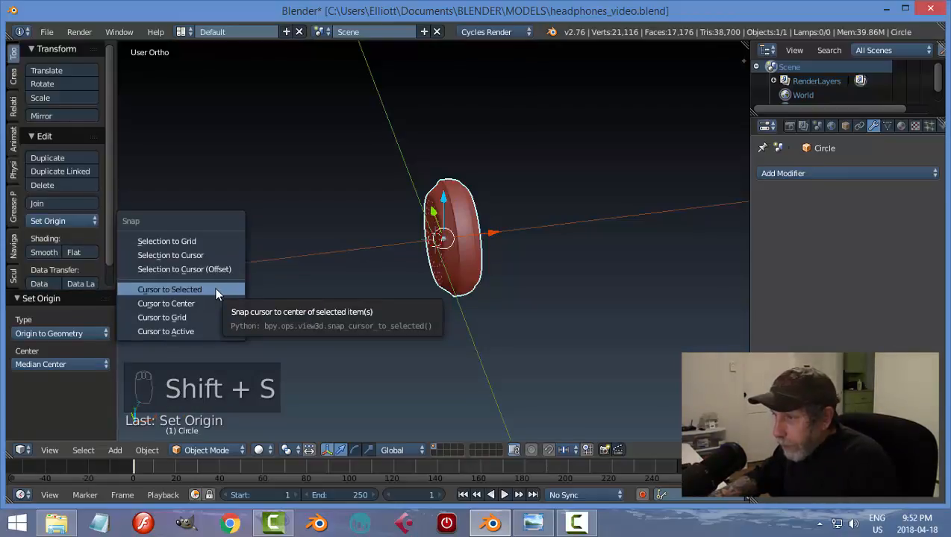
{"action": "left_click", "coordinate": [214, 306]}
{"action": "left_click", "coordinate": [65, 219]}
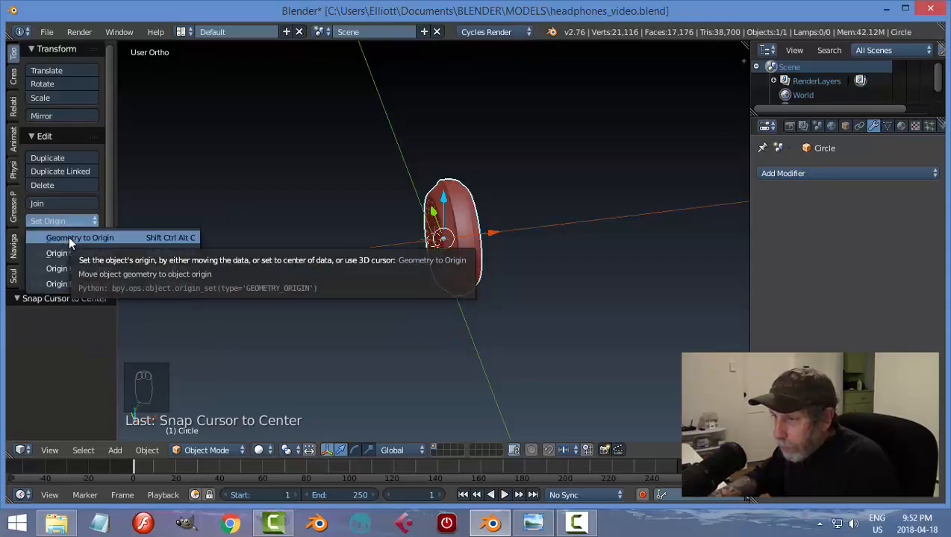
{"action": "left_click", "coordinate": [80, 269]}
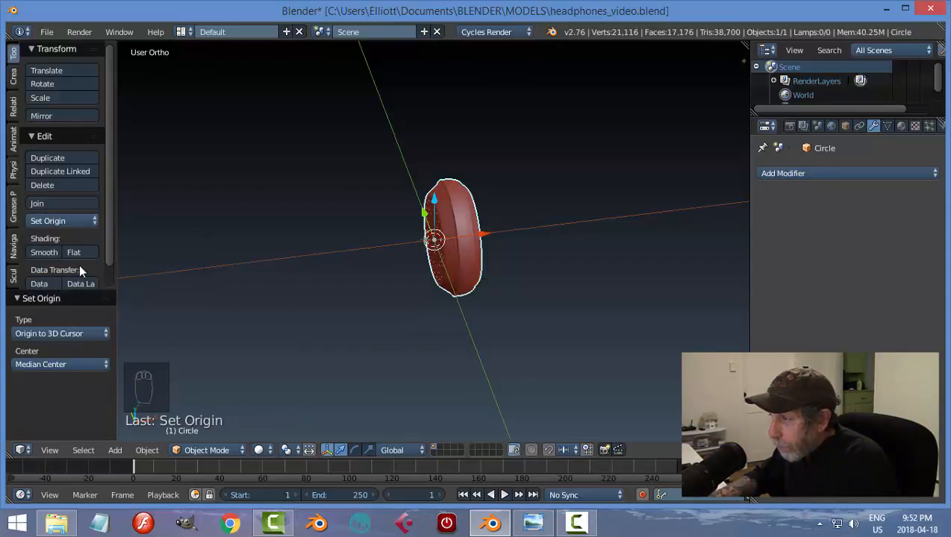
Move the ear cup's geometry to its origin and save the file over the existing one
{"action": "left_click", "coordinate": [76, 221]}
{"action": "left_click", "coordinate": [80, 237]}
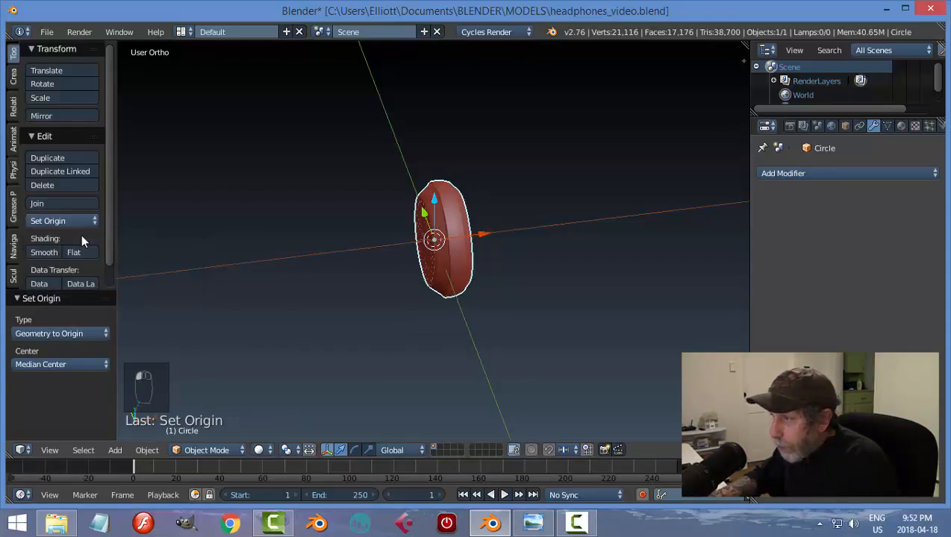
{"action": "middle_click_drag", "start_coordinate": [531, 264], "coordinate": [359, 237]}
{"action": "key", "text": "ctrl+s"}
{"action": "left_click", "coordinate": [418, 274]}
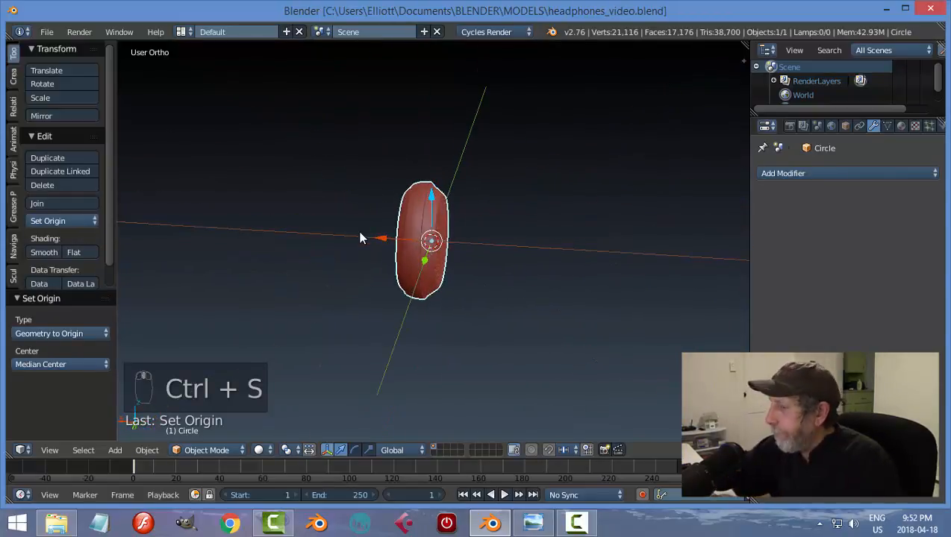
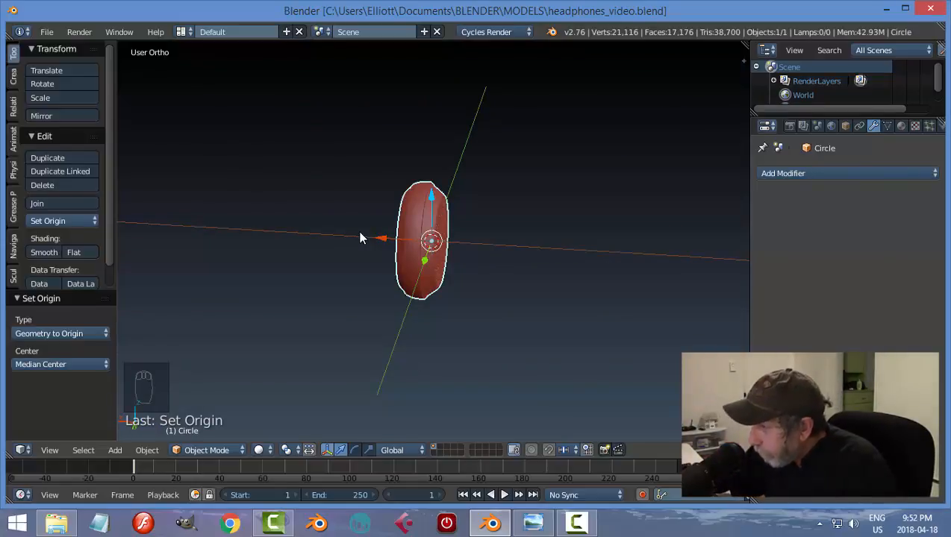
Add a mesh cube at the scene centre and raise it about 1.58 along Z over the ear cup
{"action": "middle_click_drag", "start_coordinate": [497, 266], "coordinate": [397, 135]}
{"action": "scroll", "coordinate": [471, 279], "scroll_direction": "up", "scroll_amount": 5}
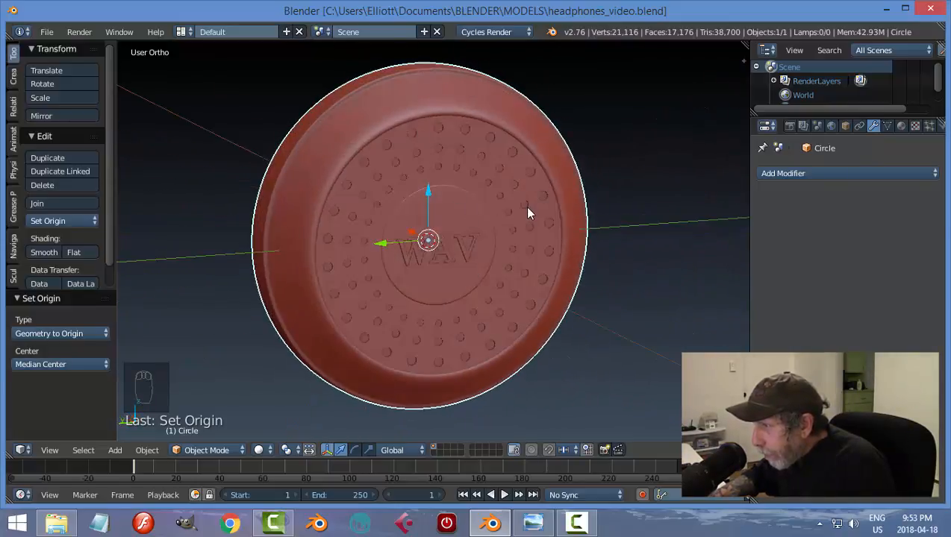
{"action": "middle_click_drag", "start_coordinate": [527, 213], "coordinate": [482, 209]}
{"action": "scroll", "coordinate": [528, 214], "scroll_direction": "down", "scroll_amount": 3}
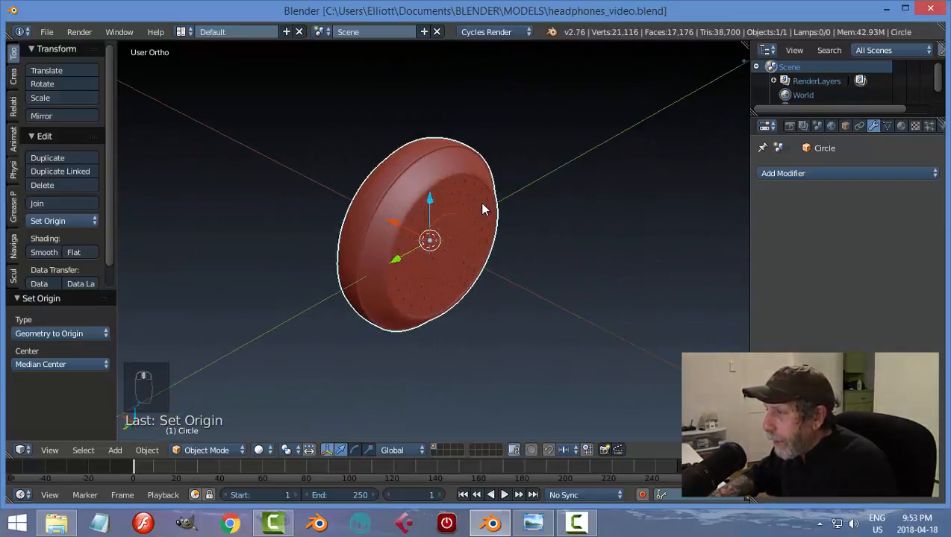
{"action": "key", "text": "shift+a"}
{"action": "mouse_move", "coordinate": [559, 152]}
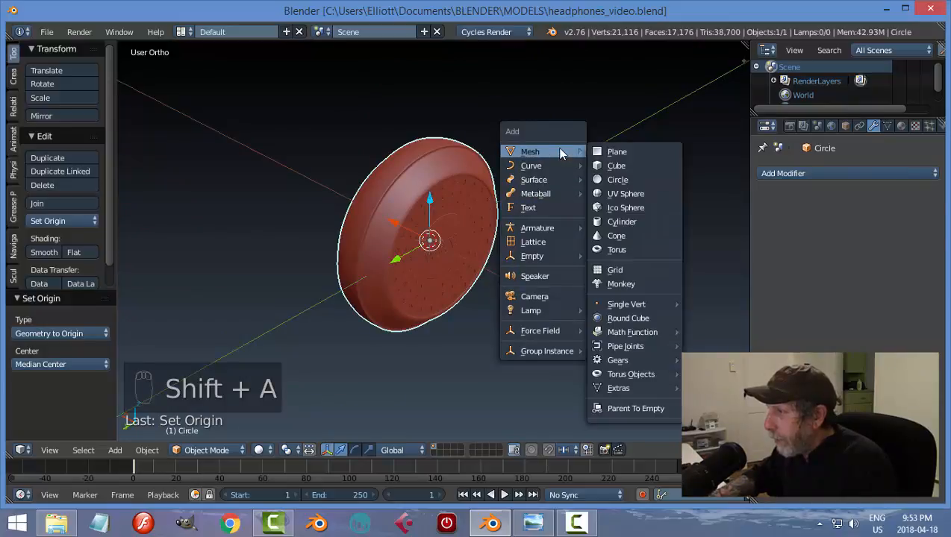
{"action": "left_click", "coordinate": [616, 166]}
{"action": "scroll", "coordinate": [552, 196], "scroll_direction": "down", "scroll_amount": 2}
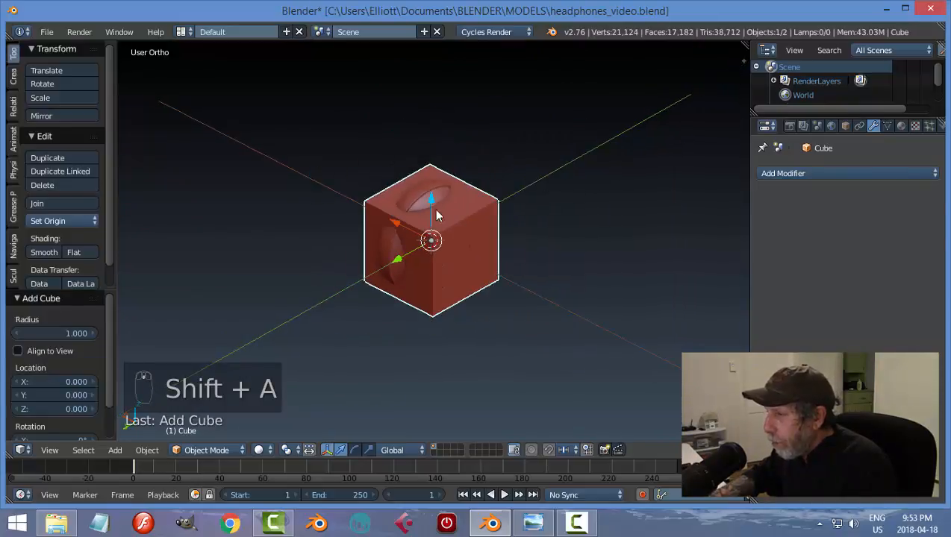
{"action": "left_click_drag", "start_coordinate": [429, 200], "coordinate": [430, 139]}
Scale the cube uniformly to about 0.68, narrow it along X to the ear cup's thickness and adjust its X position over the cup
{"action": "key", "text": "s"}
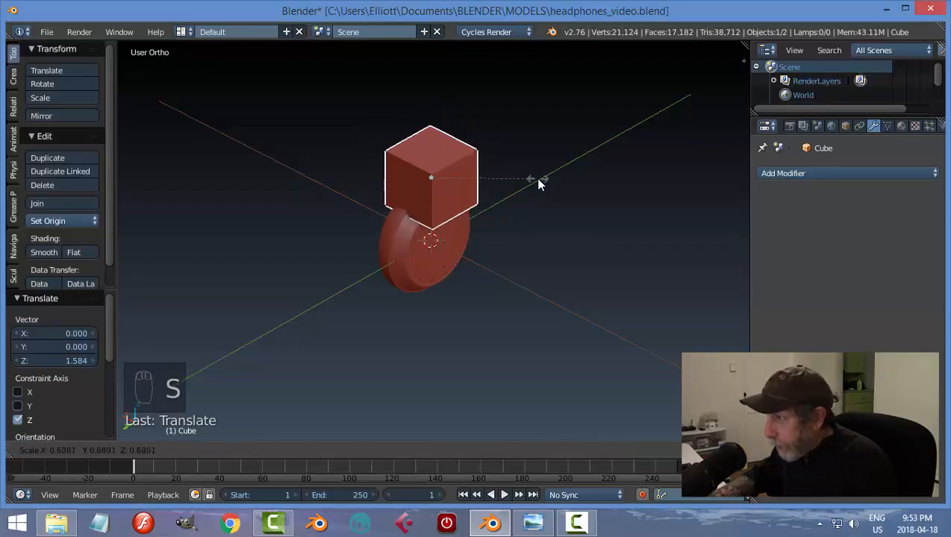
{"action": "left_click", "coordinate": [515, 200]}
{"action": "middle_click_drag", "start_coordinate": [515, 200], "coordinate": [583, 184]}
{"action": "key", "text": "s"}
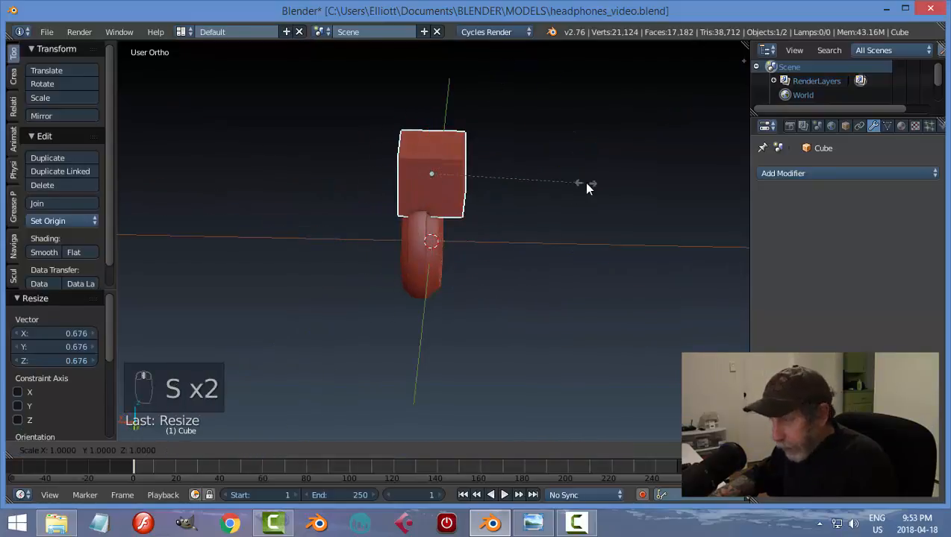
{"action": "key", "text": "x"}
{"action": "left_click", "coordinate": [505, 185]}
{"action": "left_click_drag", "start_coordinate": [382, 174], "coordinate": [376, 170]}
{"action": "key", "text": "s"}
{"action": "key", "text": "x"}
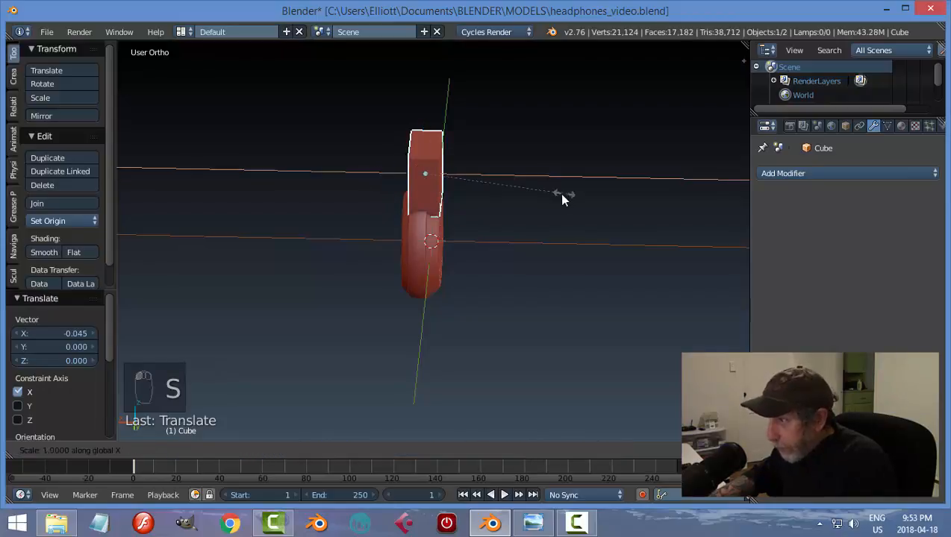
{"action": "left_click", "coordinate": [541, 202]}
Scale the cube to about 0.56 along Z, shorten it along Y, and lower it about 0.33 into the ear cup's rim
{"action": "middle_click_drag", "start_coordinate": [470, 184], "coordinate": [480, 206]}
{"action": "key", "text": "s"}
{"action": "key", "text": "z"}
{"action": "left_click", "coordinate": [522, 197]}
{"action": "key", "text": "s"}
{"action": "key", "text": "y"}
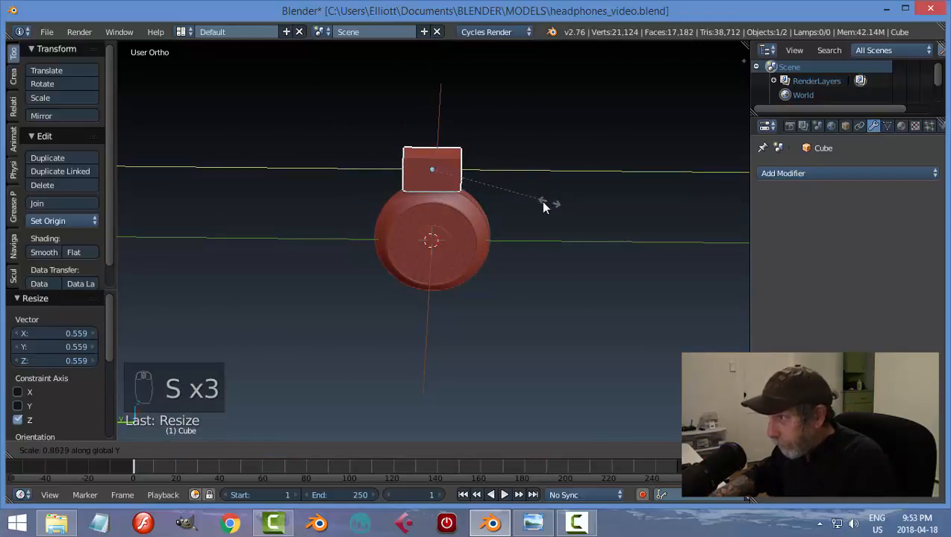
{"action": "left_click", "coordinate": [519, 206]}
{"action": "left_click_drag", "start_coordinate": [432, 128], "coordinate": [455, 160]}
Shift the block about 0.012 along X, scale it down slightly, and raise it just above the ear cup
{"action": "middle_click_drag", "start_coordinate": [489, 166], "coordinate": [561, 209]}
{"action": "scroll", "coordinate": [482, 234], "scroll_direction": "up", "scroll_amount": 6}
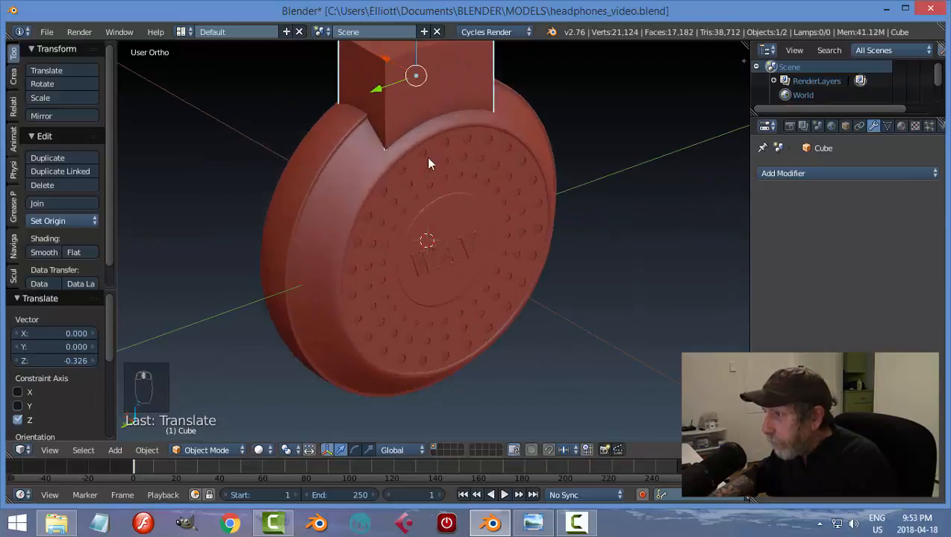
{"action": "middle_click_drag", "start_coordinate": [425, 157], "coordinate": [379, 268], "text": "shift"}
{"action": "key", "text": "KP_Decimal"}
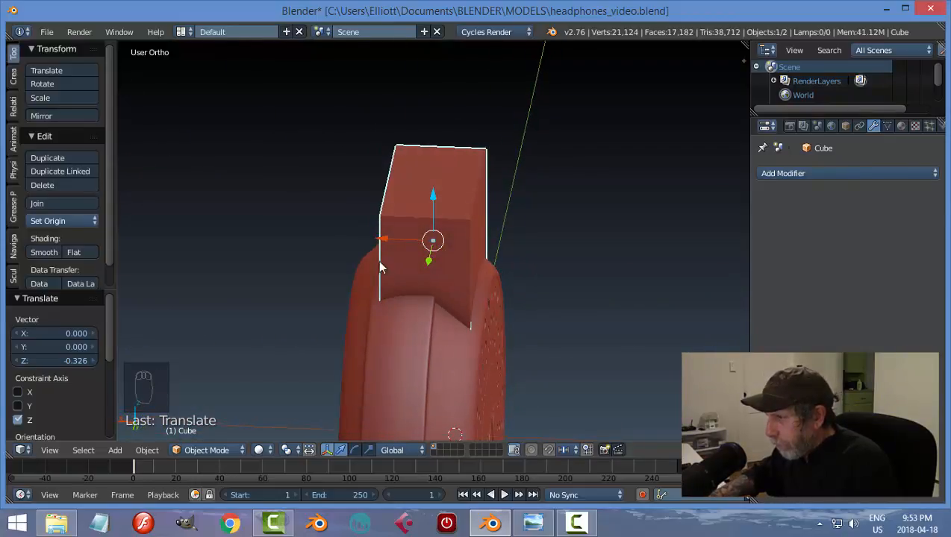
{"action": "left_click_drag", "start_coordinate": [381, 240], "coordinate": [380, 240]}
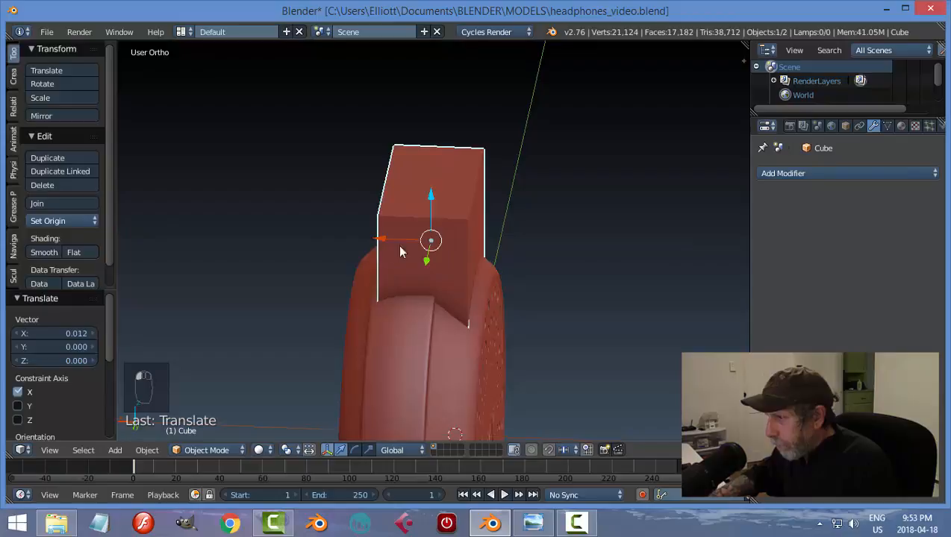
{"action": "key", "text": "s"}
{"action": "left_click", "coordinate": [492, 267]}
{"action": "middle_click_drag", "start_coordinate": [493, 268], "coordinate": [572, 258]}
{"action": "left_click_drag", "start_coordinate": [437, 198], "coordinate": [431, 119]}
Cut two edge loops across the block's length and scale them about 2.74 along Y so they sit near both ends
{"action": "key", "text": "Tab"}
{"action": "left_click", "coordinate": [575, 164]}
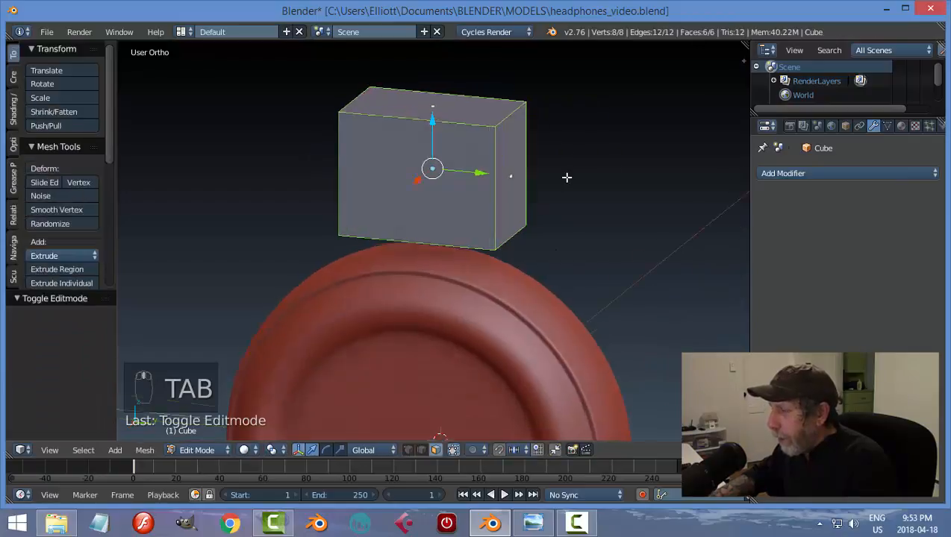
{"action": "key", "text": "a"}
{"action": "key", "text": "a"}
{"action": "middle_click_drag", "start_coordinate": [569, 181], "coordinate": [577, 181]}
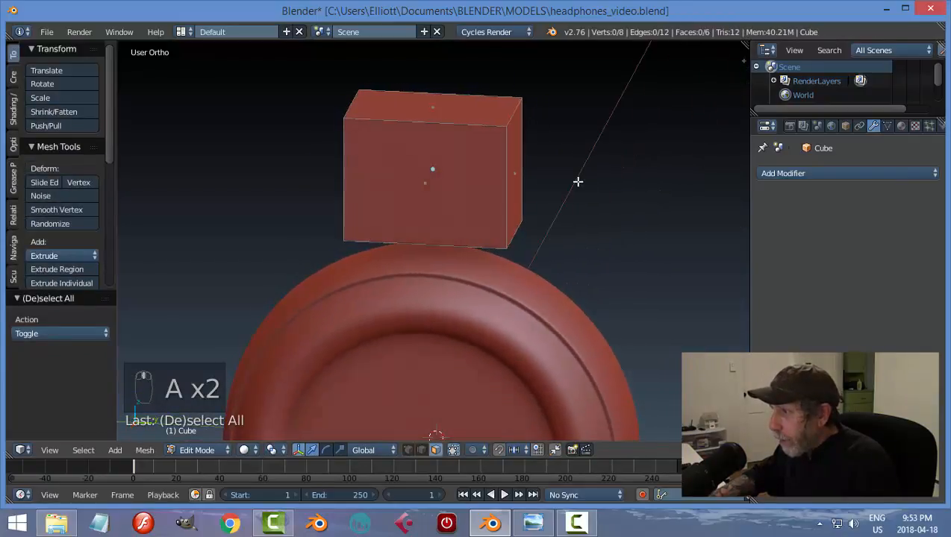
{"action": "key", "text": "ctrl+r"}
{"action": "scroll", "coordinate": [487, 137], "scroll_direction": "up", "scroll_amount": 1}
{"action": "left_click", "coordinate": [488, 137]}
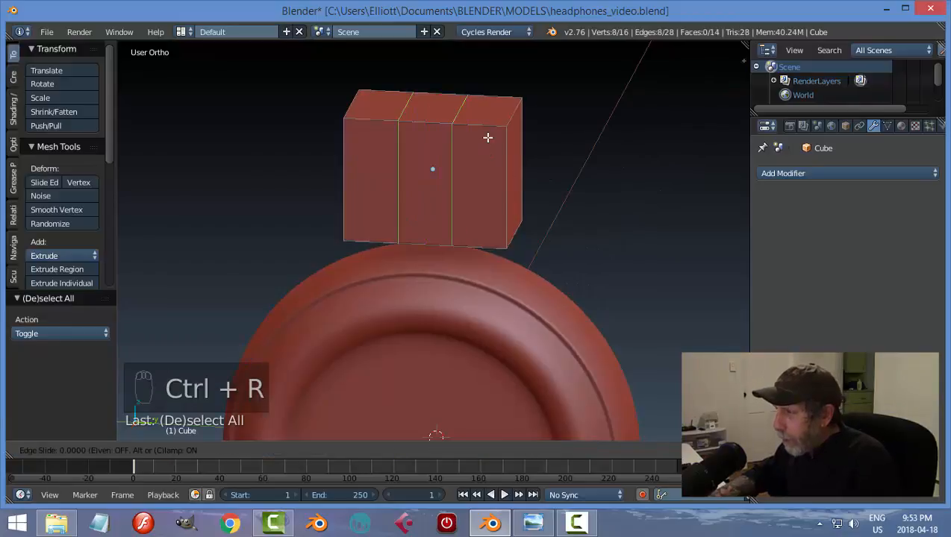
{"action": "right_click", "coordinate": [487, 137]}
{"action": "key", "text": "s"}
{"action": "key", "text": "y"}
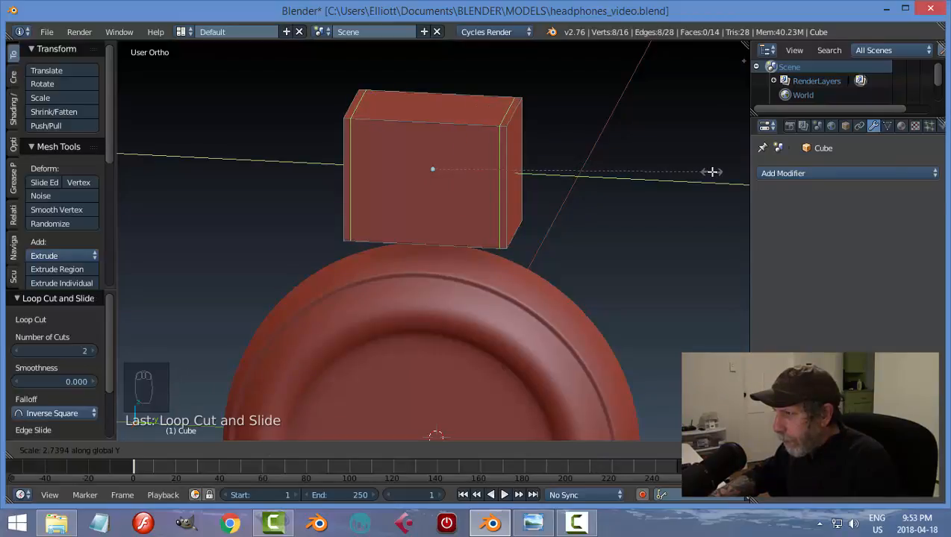
{"action": "left_click", "coordinate": [711, 172]}
{"action": "key", "text": "a"}
Cut one lengthwise edge loop, slide it close to the block's WAV-side face, and nudge it about 0.006 along X
{"action": "middle_click_drag", "start_coordinate": [579, 214], "coordinate": [482, 97]}
{"action": "key", "text": "ctrl+r"}
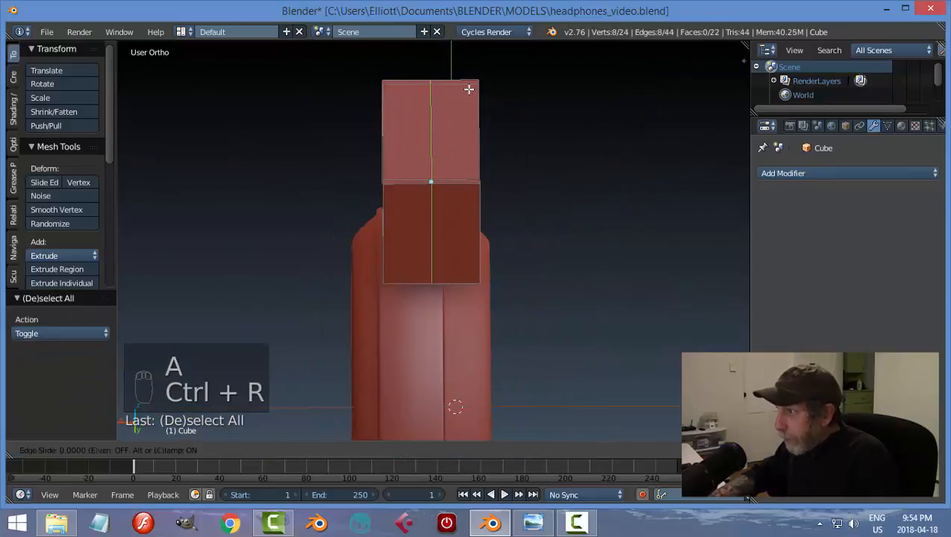
{"action": "left_click", "coordinate": [470, 90]}
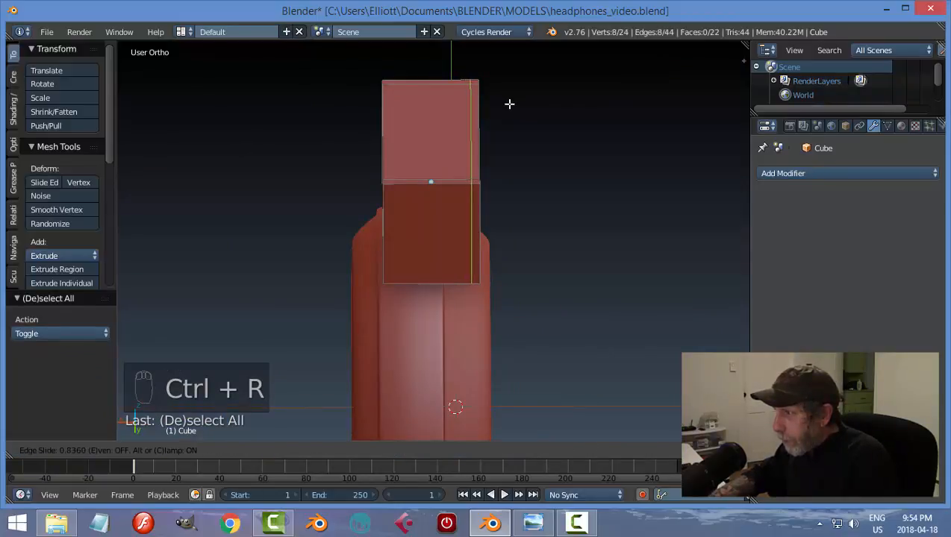
{"action": "left_click", "coordinate": [509, 105]}
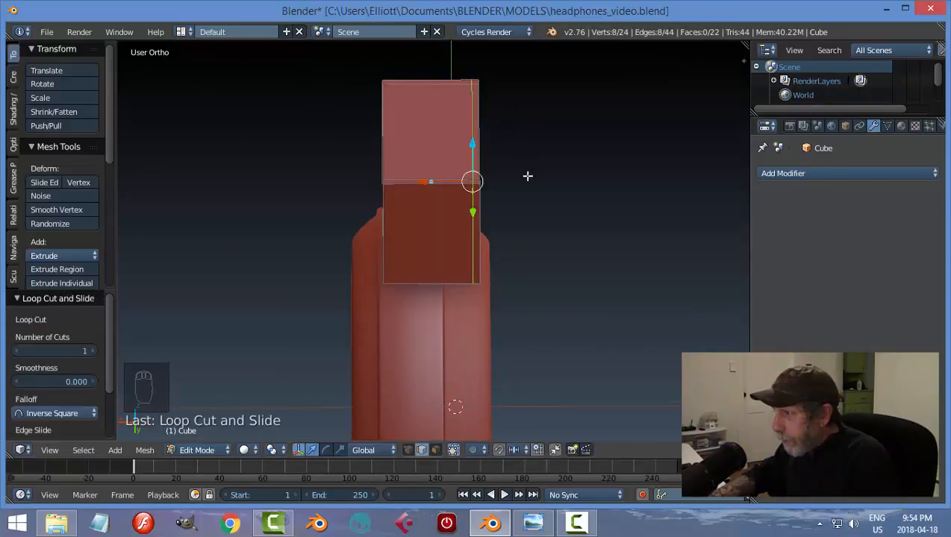
{"action": "middle_click_drag", "start_coordinate": [529, 174], "coordinate": [512, 232]}
{"action": "scroll", "coordinate": [511, 224], "scroll_direction": "up", "scroll_amount": 2}
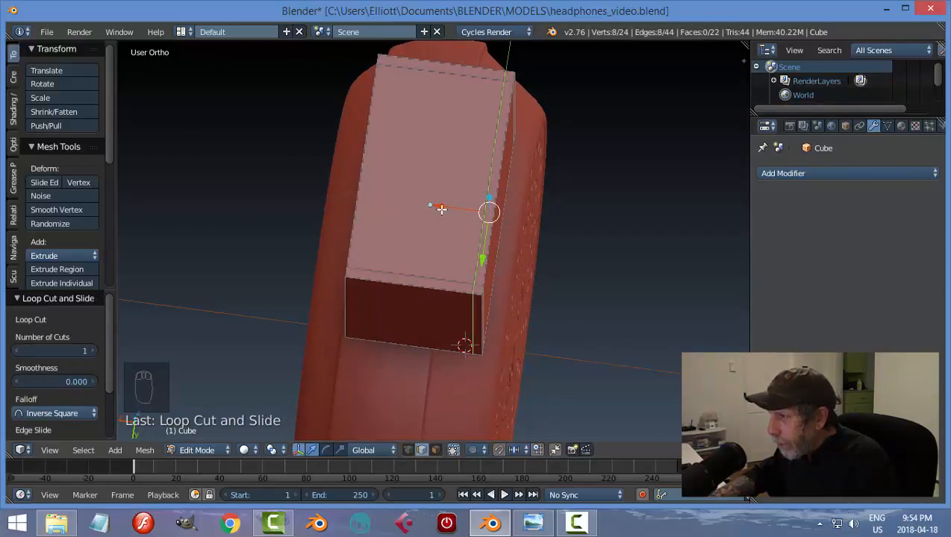
{"action": "left_click_drag", "start_coordinate": [441, 209], "coordinate": [440, 207]}
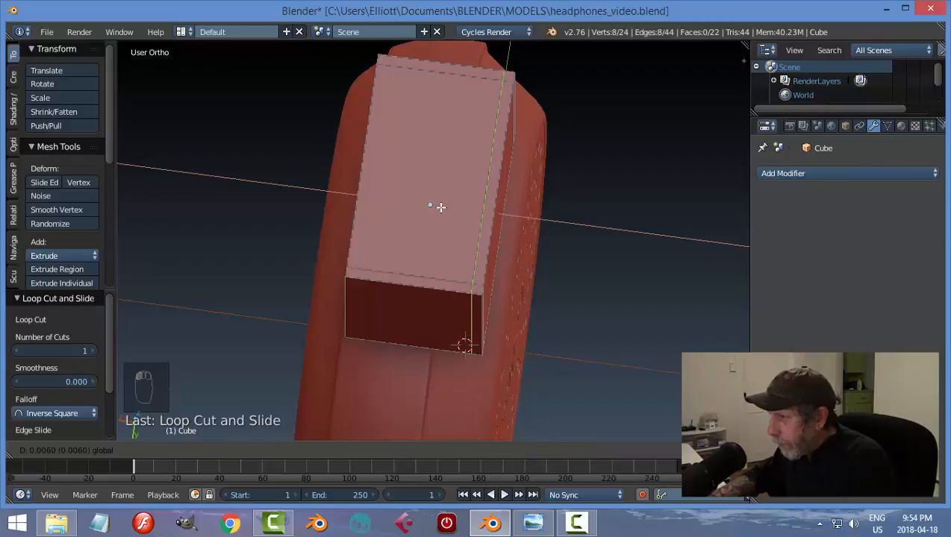
{"action": "left_click_drag", "start_coordinate": [440, 207], "coordinate": [442, 208]}
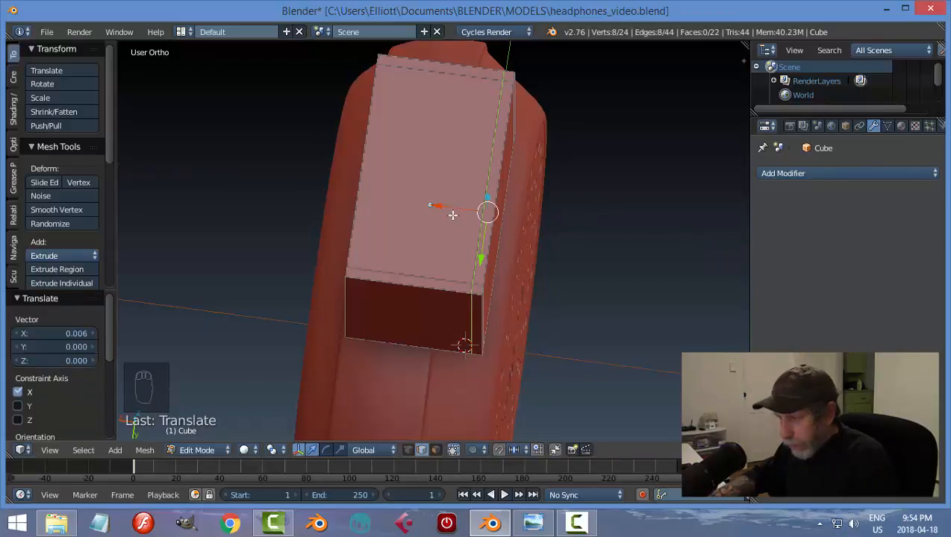
{"action": "key", "text": "a"}
Delete the block's large central faces on the side opposite the WAV logo, the top and the underside, leaving a thin U-shaped wall
{"action": "middle_click_drag", "start_coordinate": [441, 208], "coordinate": [593, 130]}
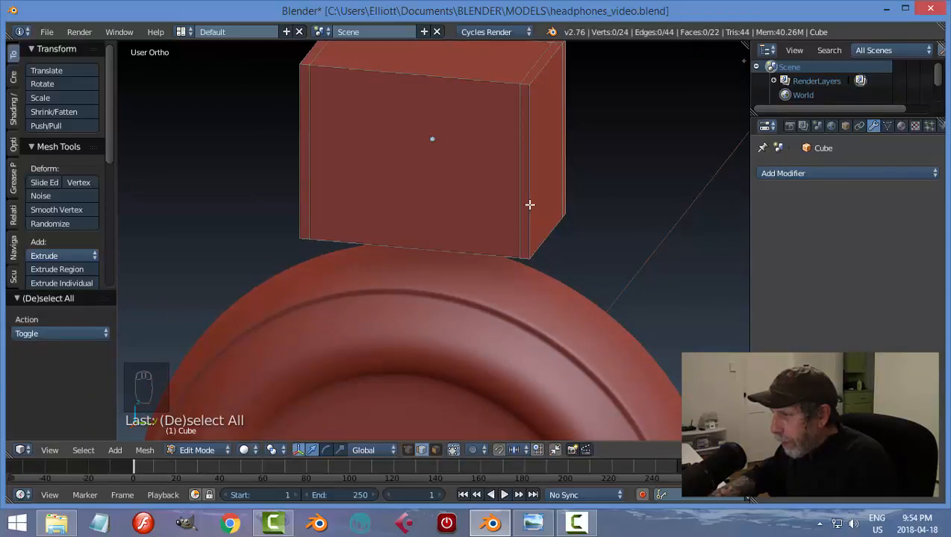
{"action": "middle_click_drag", "start_coordinate": [572, 252], "coordinate": [537, 252]}
{"action": "key", "text": "ctrl+Tab"}
{"action": "left_click", "coordinate": [497, 258]}
{"action": "left_click", "coordinate": [431, 137]}
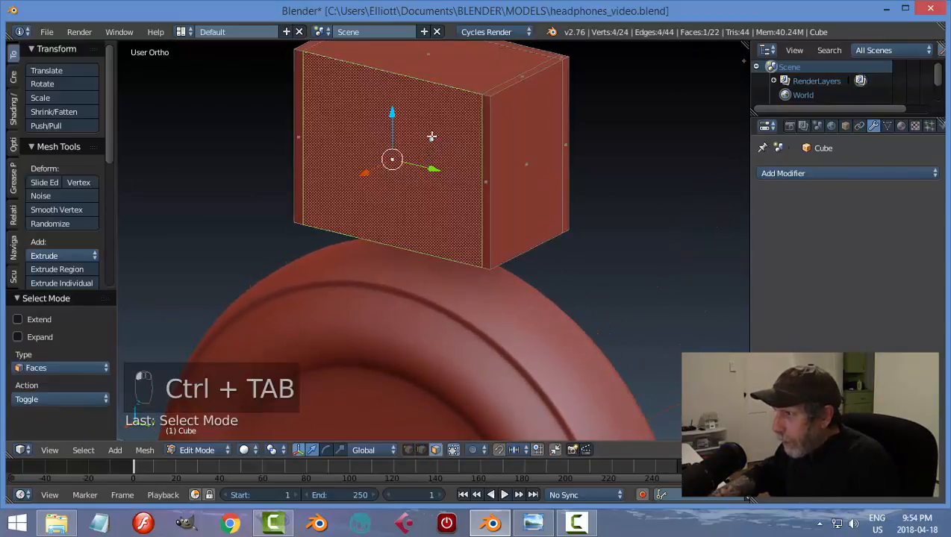
{"action": "left_click", "coordinate": [460, 82], "text": "shift"}
{"action": "middle_click_drag", "start_coordinate": [574, 296], "coordinate": [554, 223]}
{"action": "left_click", "coordinate": [441, 196], "text": "shift"}
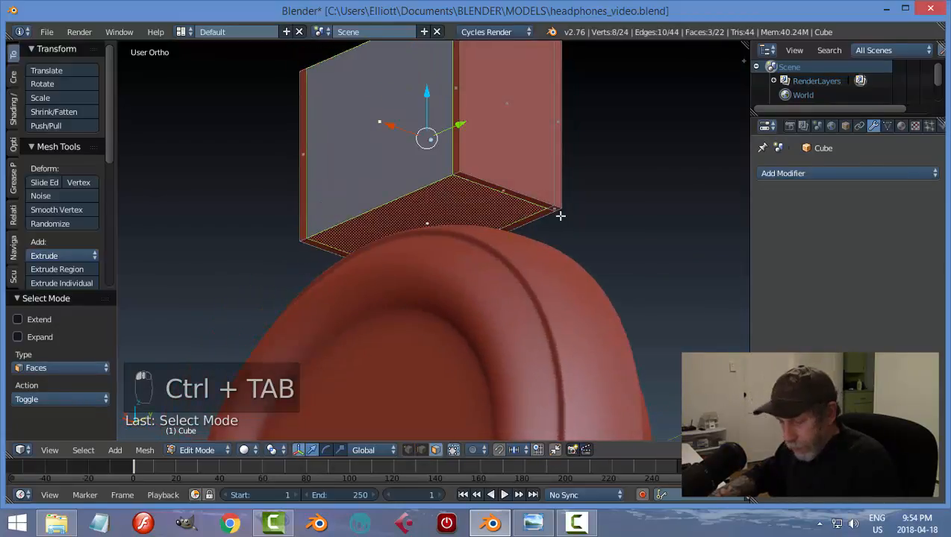
{"action": "key", "text": "x"}
{"action": "left_click", "coordinate": [503, 243]}
Fill the missing inner face of the first end wall from its four corner vertices
{"action": "middle_click_drag", "start_coordinate": [517, 184], "coordinate": [493, 309]}
{"action": "key", "text": "ctrl+Tab"}
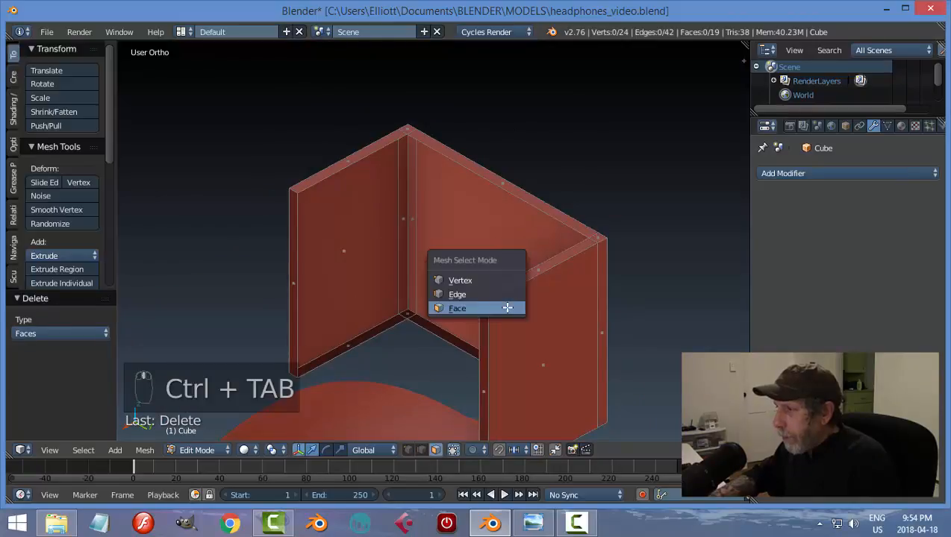
{"action": "left_click", "coordinate": [485, 278]}
{"action": "scroll", "coordinate": [423, 178], "scroll_direction": "up", "scroll_amount": 2}
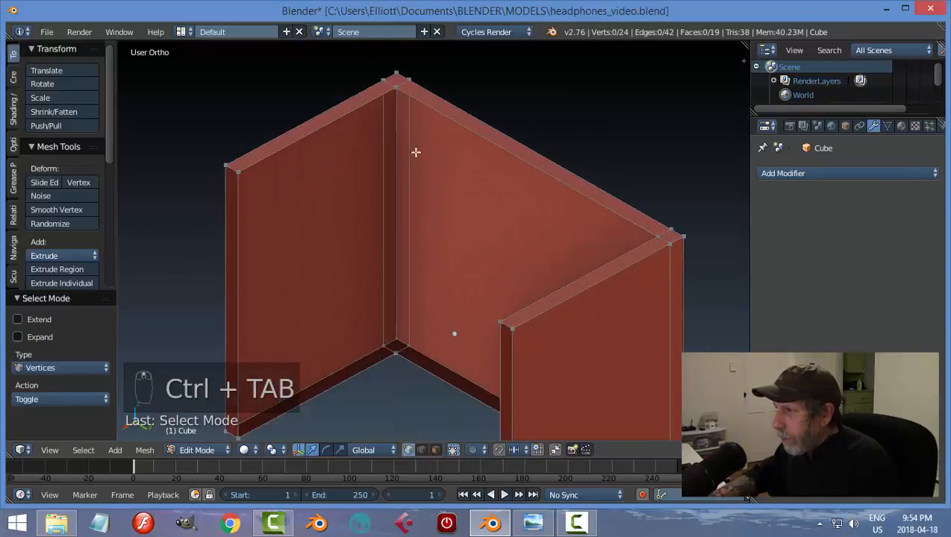
{"action": "right_click", "coordinate": [396, 351]}
{"action": "right_click", "coordinate": [397, 89], "text": "shift"}
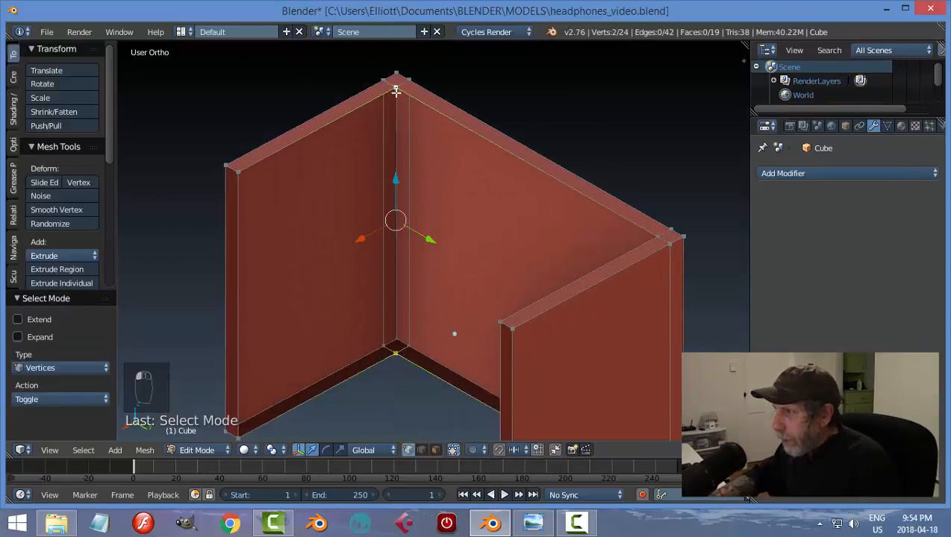
{"action": "right_click", "coordinate": [242, 181], "text": "shift"}
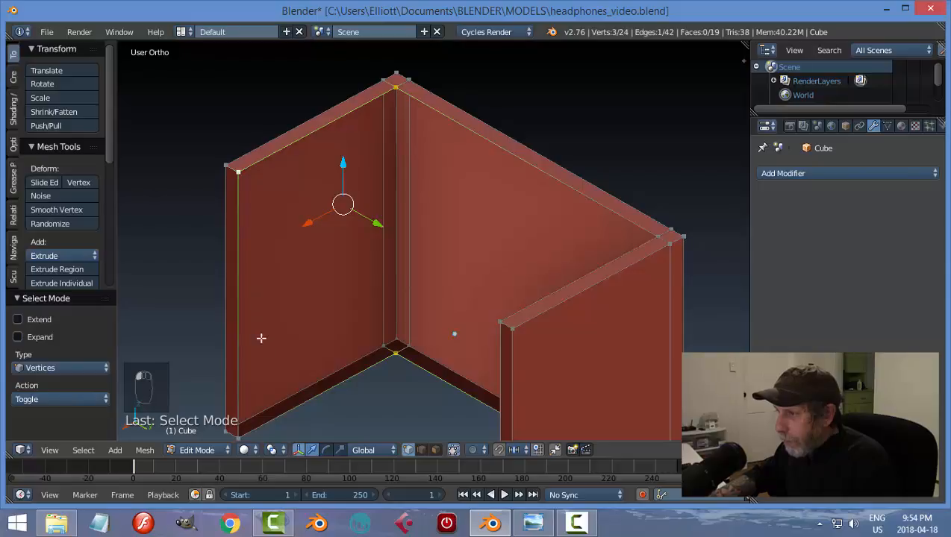
{"action": "right_click", "coordinate": [240, 437], "text": "shift"}
{"action": "key", "text": "f"}
Fill the missing inner face of the long connecting wall from its four corner vertices
{"action": "middle_click_drag", "start_coordinate": [371, 375], "coordinate": [423, 372]}
{"action": "right_click", "coordinate": [367, 373]}
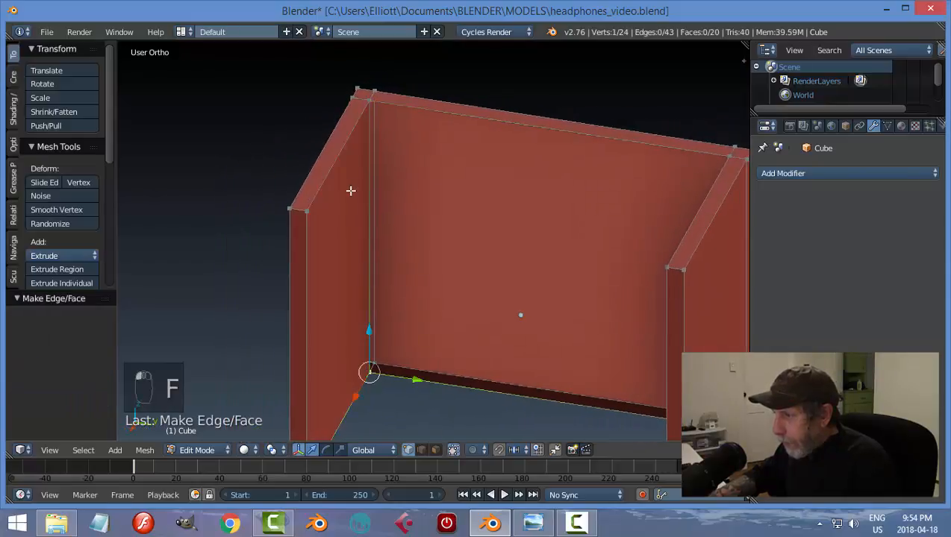
{"action": "right_click", "coordinate": [365, 97], "text": "shift"}
{"action": "middle_click_drag", "start_coordinate": [440, 214], "coordinate": [531, 221]}
{"action": "middle_click_drag", "start_coordinate": [668, 146], "coordinate": [500, 170]}
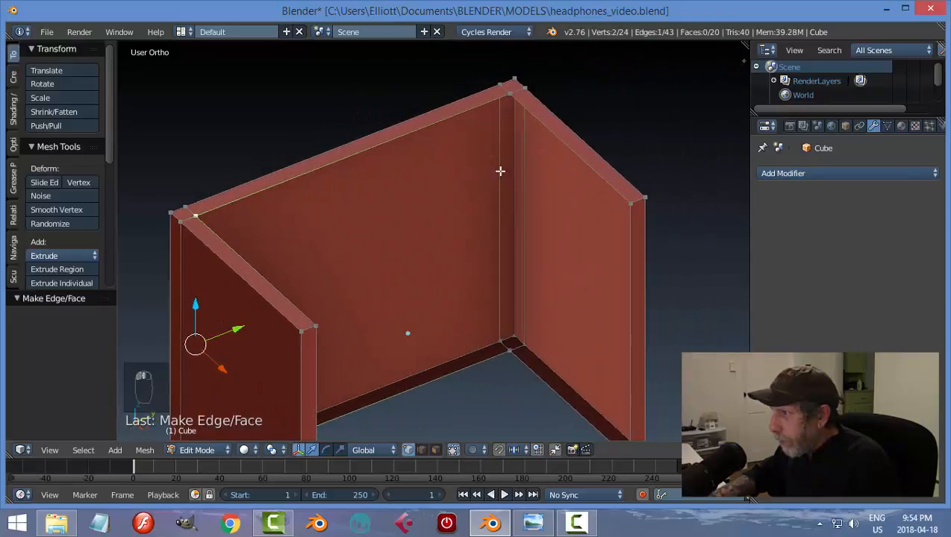
{"action": "right_click", "coordinate": [511, 94], "text": "shift"}
{"action": "right_click", "coordinate": [506, 355], "text": "shift"}
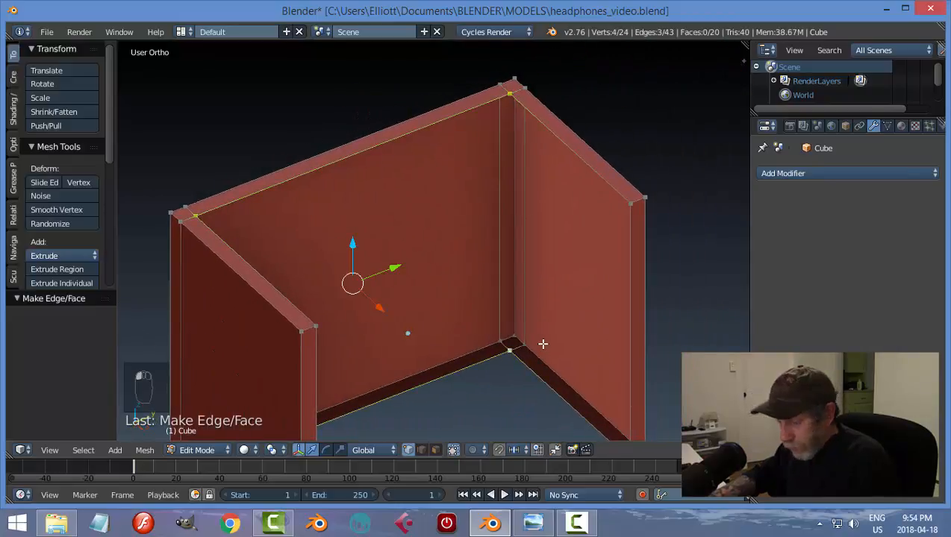
{"action": "key", "text": "f"}
Fill the missing inner face of the second end wall, deselect everything, and return to Object Mode
{"action": "middle_click_drag", "start_coordinate": [548, 331], "coordinate": [523, 173]}
{"action": "right_click", "coordinate": [480, 104]}
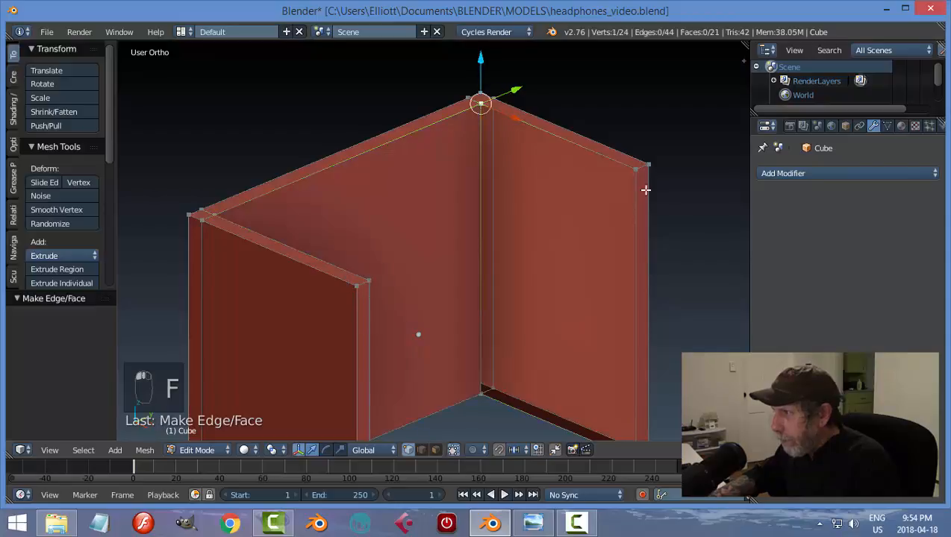
{"action": "right_click", "coordinate": [637, 170], "text": "shift"}
{"action": "middle_click_drag", "start_coordinate": [616, 332], "coordinate": [550, 172], "text": "shift"}
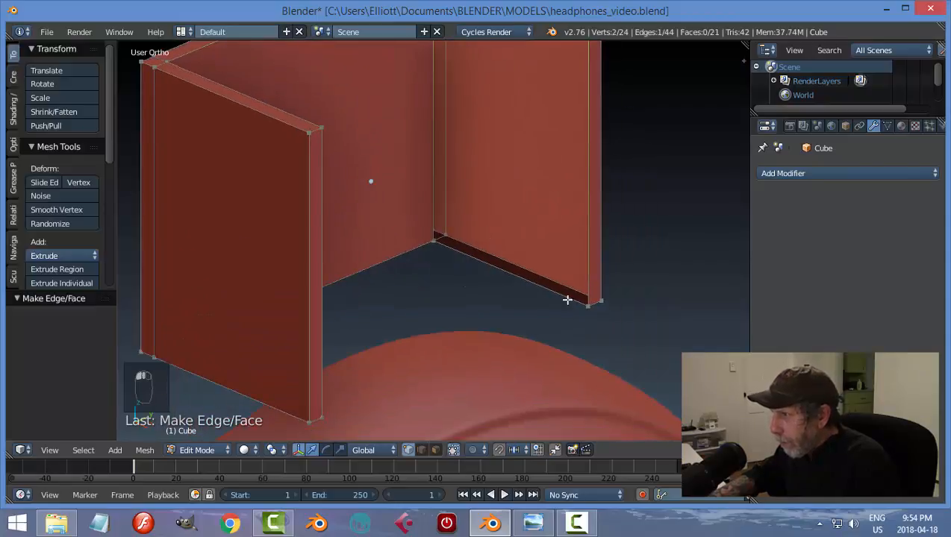
{"action": "right_click", "coordinate": [436, 244], "text": "shift"}
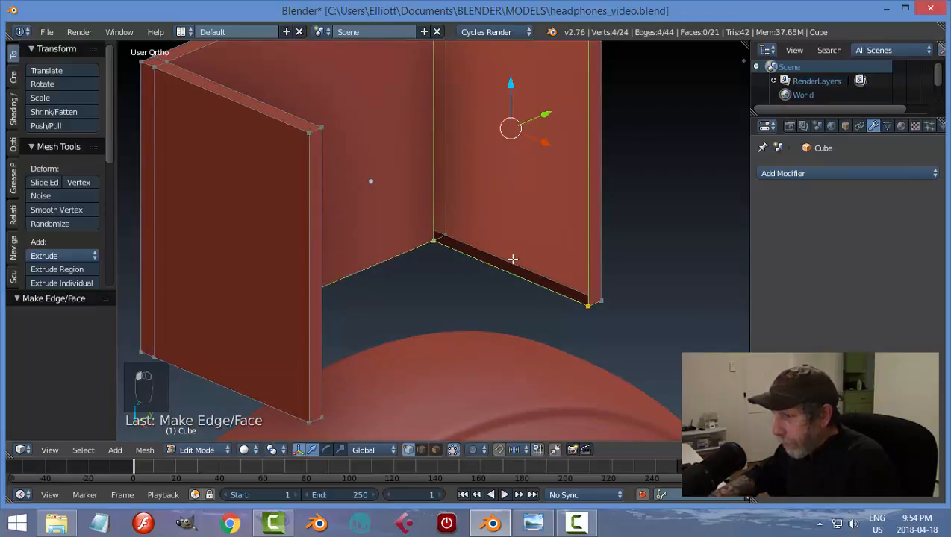
{"action": "key", "text": "f"}
{"action": "key", "text": "a"}
{"action": "key", "text": "Tab"}
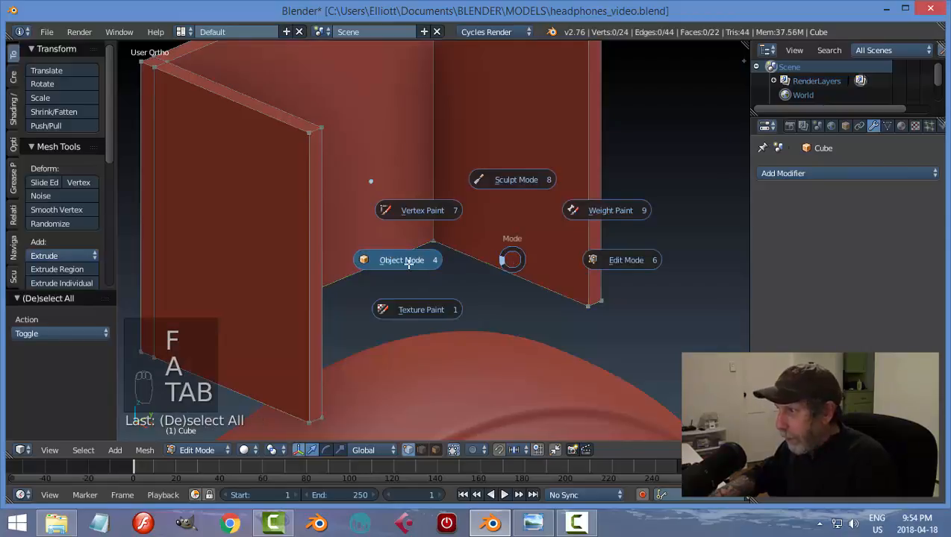
Return to Object Mode and lower the bracket about 0.373 along Z onto the top of the ear cup
{"action": "left_click", "coordinate": [406, 262]}
{"action": "scroll", "coordinate": [570, 259], "scroll_direction": "down", "scroll_amount": 4}
{"action": "middle_click_drag", "start_coordinate": [570, 259], "coordinate": [453, 259]}
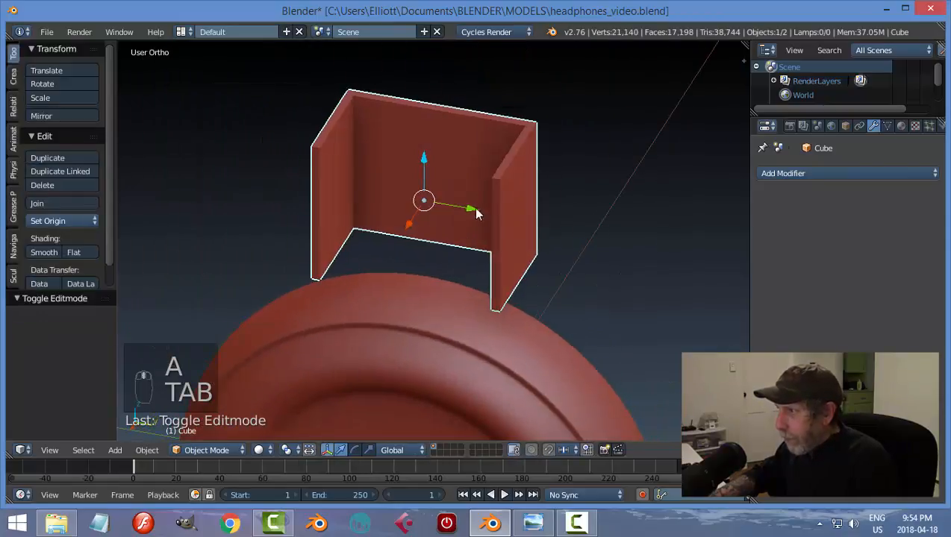
{"action": "left_click_drag", "start_coordinate": [423, 156], "coordinate": [422, 219]}
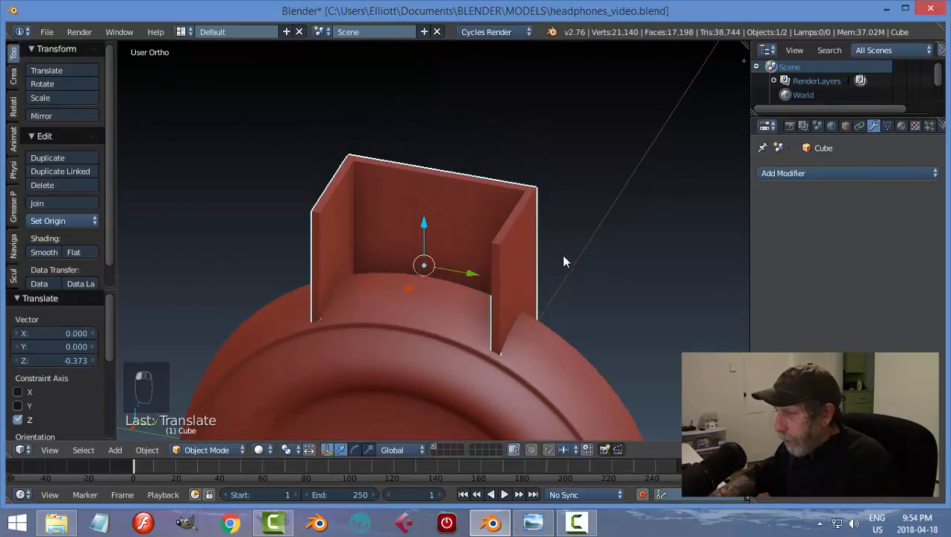
Scale the bracket to about 0.912 along X and nudge it slightly along X over the ear cup
{"action": "middle_click_drag", "start_coordinate": [560, 254], "coordinate": [451, 258]}
{"action": "key", "text": "s"}
{"action": "key", "text": "x"}
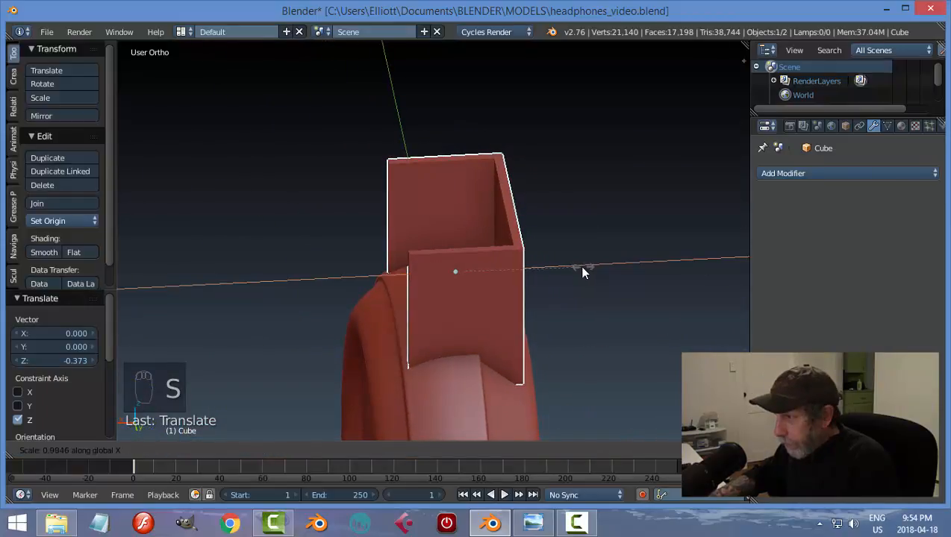
{"action": "left_click", "coordinate": [485, 291]}
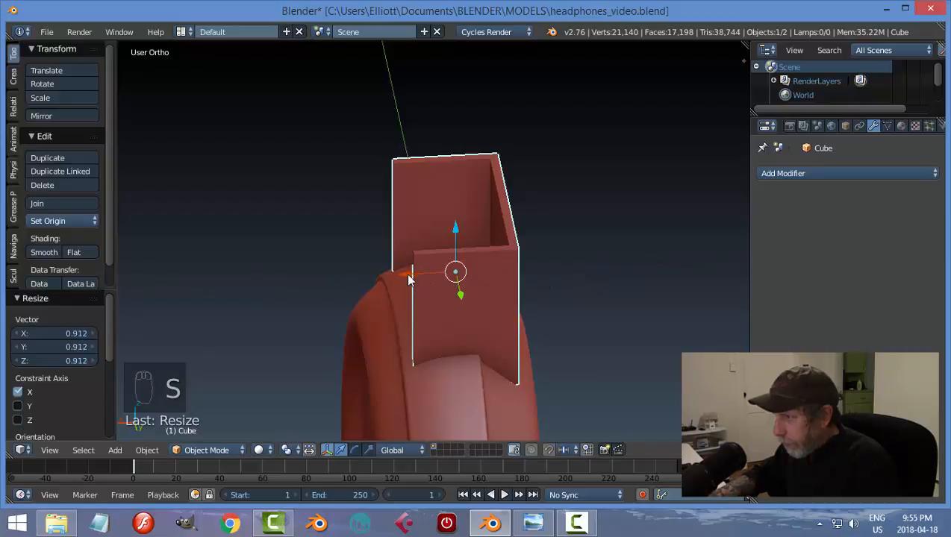
{"action": "left_click_drag", "start_coordinate": [409, 279], "coordinate": [404, 273]}
{"action": "key", "text": "a"}
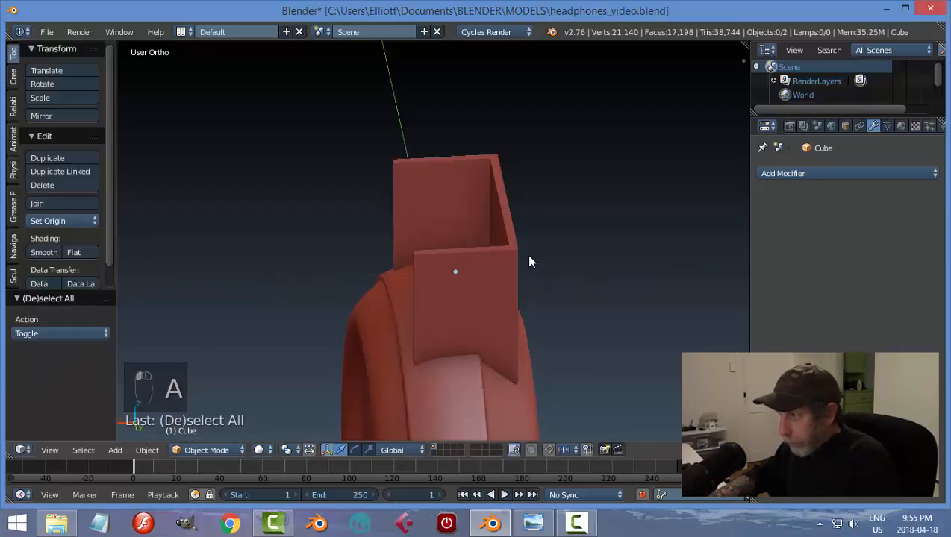
Scale the bracket's height to about 0.834 along Z and lower it slightly onto the ear cup
{"action": "middle_click_drag", "start_coordinate": [528, 261], "coordinate": [435, 239]}
{"action": "right_click", "coordinate": [435, 239]}
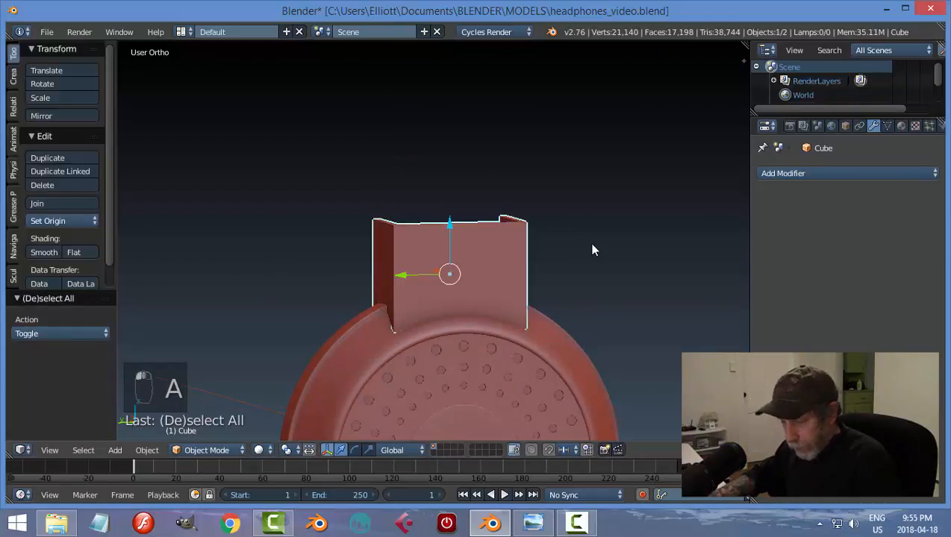
{"action": "key", "text": "s"}
{"action": "key", "text": "z"}
{"action": "left_click", "coordinate": [564, 243]}
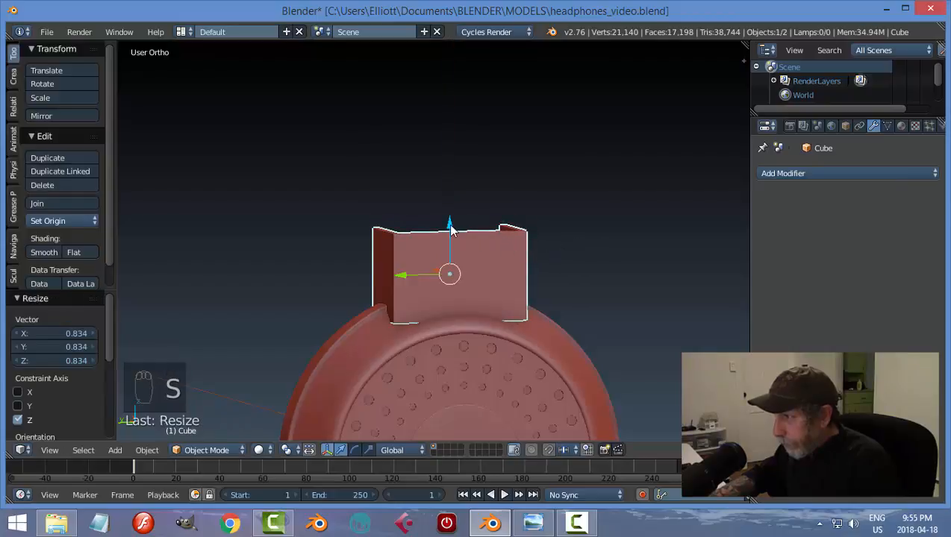
{"action": "left_click_drag", "start_coordinate": [450, 229], "coordinate": [456, 234]}
{"action": "middle_click_drag", "start_coordinate": [456, 234], "coordinate": [433, 262]}
{"action": "key", "text": "a"}
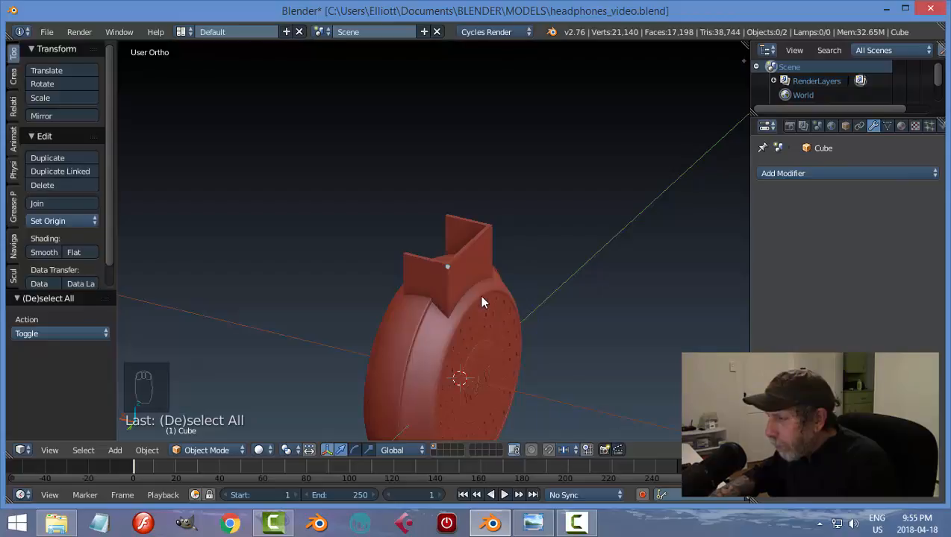
Select the bracket and apply its scale
{"action": "middle_click_drag", "start_coordinate": [481, 302], "coordinate": [469, 254]}
{"action": "right_click", "coordinate": [437, 247]}
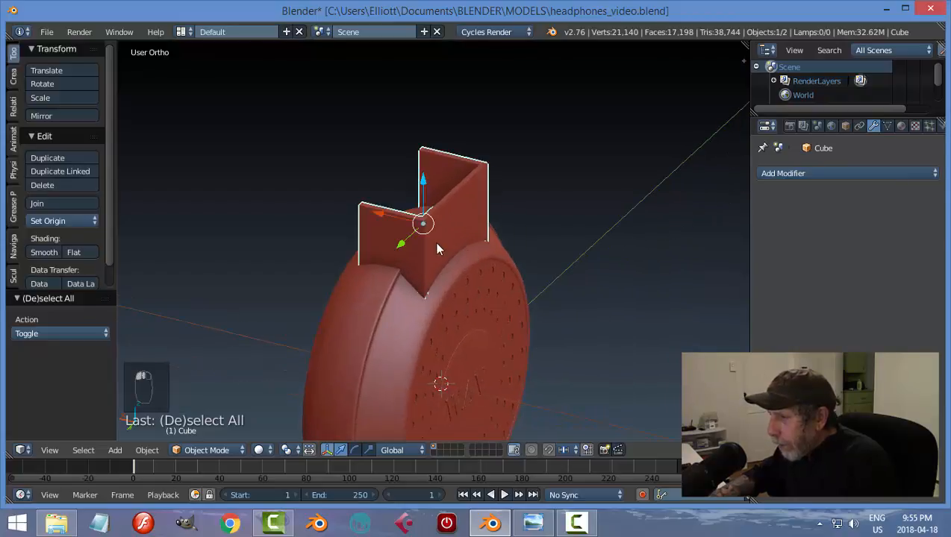
{"action": "key", "text": "ctrl+a"}
{"action": "left_click", "coordinate": [514, 251]}
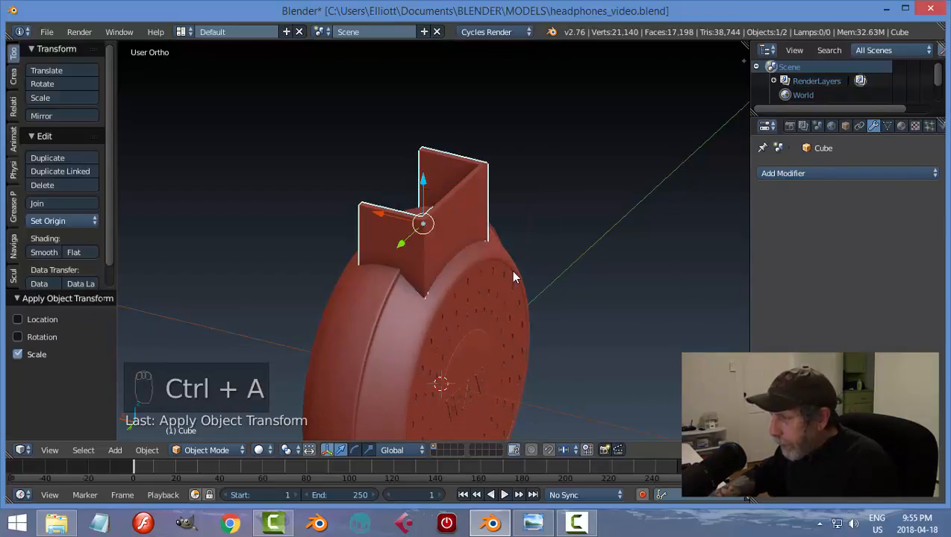
Bevel the bracket's two outer vertical corner edges with 5 segments and an offset of about 0.031, returning to Object Mode
{"action": "key", "text": "Tab"}
{"action": "left_click", "coordinate": [598, 272]}
{"action": "key", "text": "ctrl+Tab"}
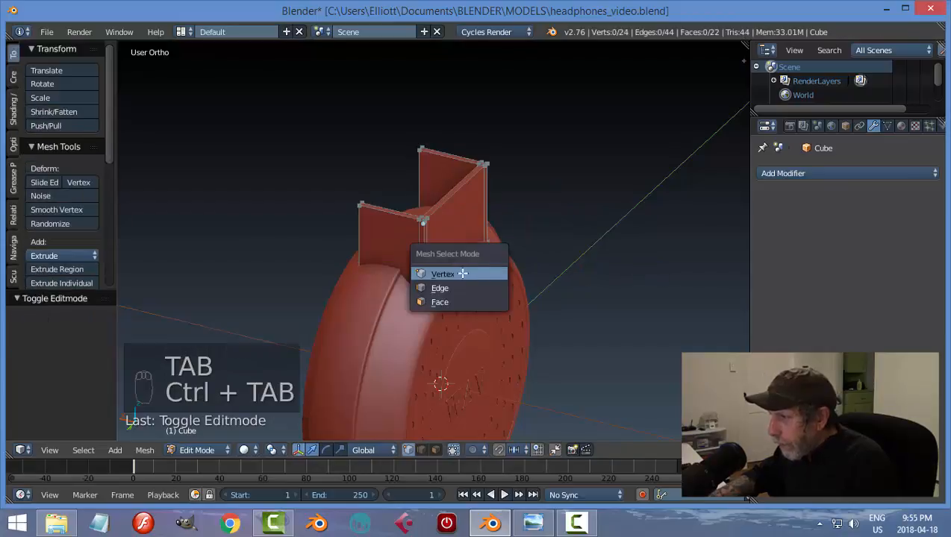
{"action": "left_click", "coordinate": [457, 286]}
{"action": "scroll", "coordinate": [447, 276], "scroll_direction": "up", "scroll_amount": 3}
{"action": "right_click", "coordinate": [417, 254]}
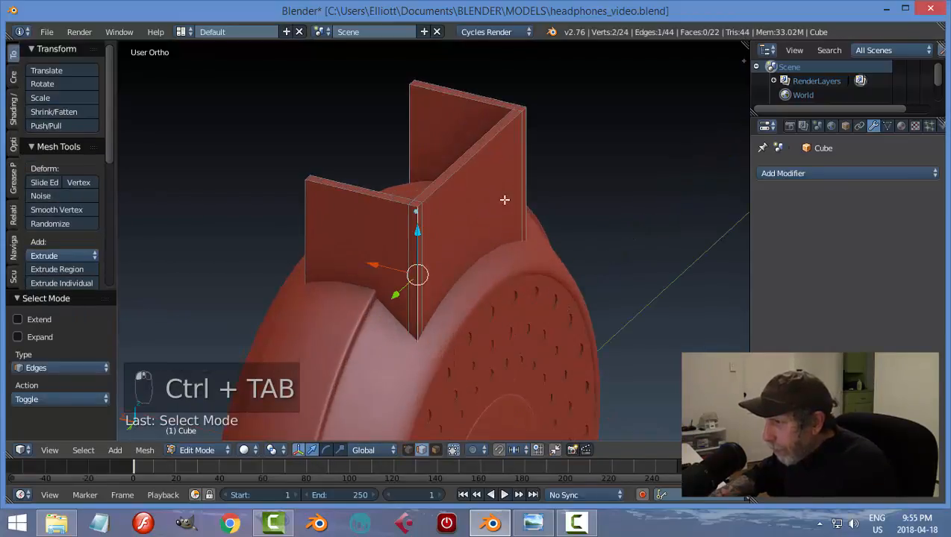
{"action": "middle_click_drag", "start_coordinate": [588, 215], "coordinate": [448, 213]}
{"action": "middle_click_drag", "start_coordinate": [596, 230], "coordinate": [512, 254]}
{"action": "right_click", "coordinate": [501, 249], "text": "shift"}
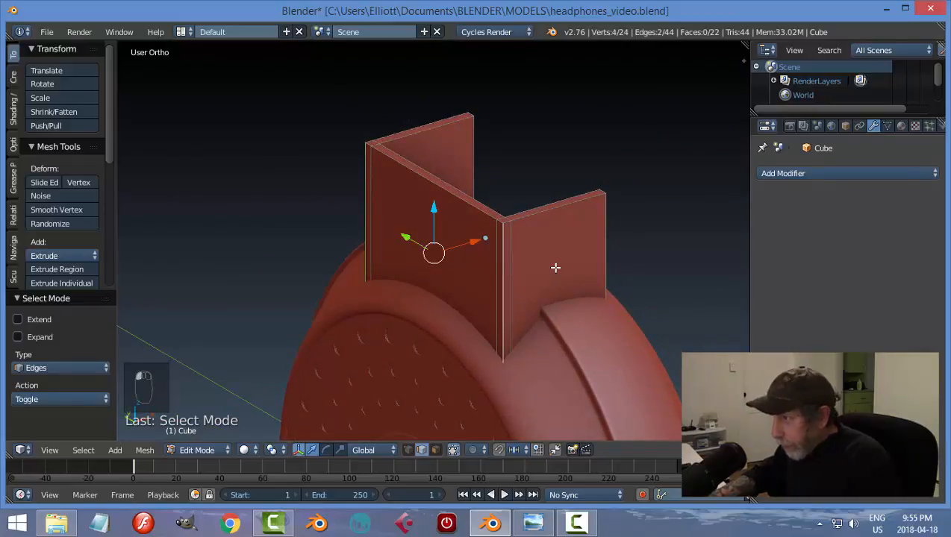
{"action": "key", "text": "ctrl+b"}
{"action": "scroll", "coordinate": [565, 272], "scroll_direction": "up", "scroll_amount": 4}
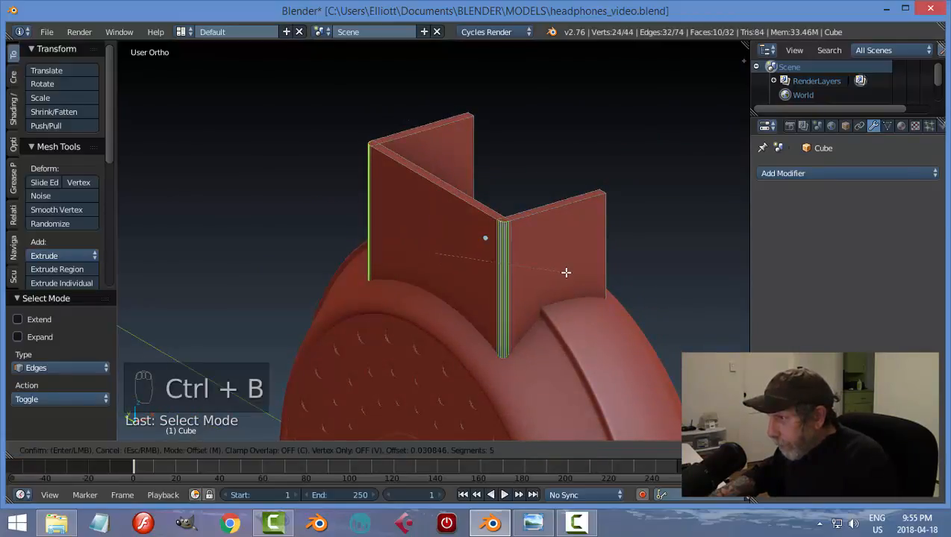
{"action": "left_click", "coordinate": [566, 273]}
{"action": "key", "text": "a"}
{"action": "key", "text": "Tab"}
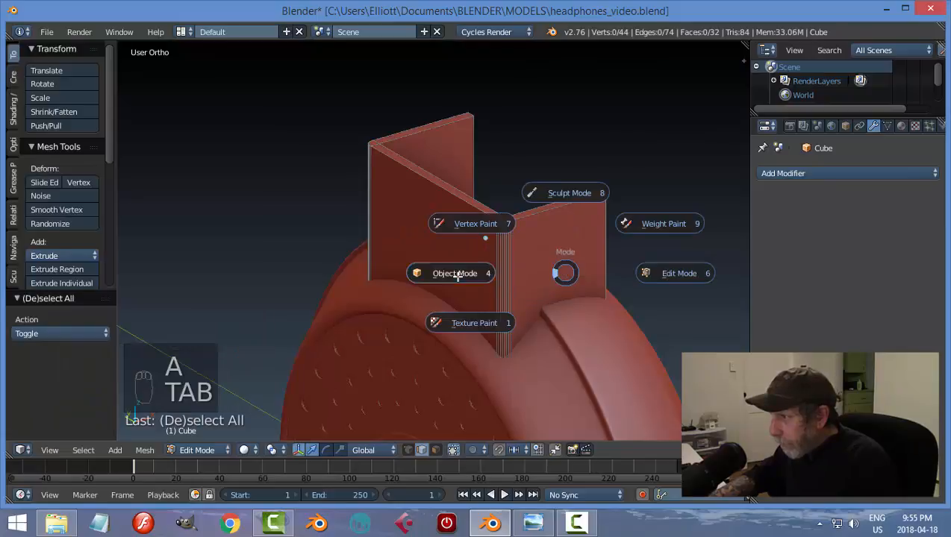
{"action": "left_click", "coordinate": [456, 272]}
Bevel the four vertical edges at the free ends of the bracket's side walls and return to Object Mode
{"action": "middle_click_drag", "start_coordinate": [542, 263], "coordinate": [389, 258]}
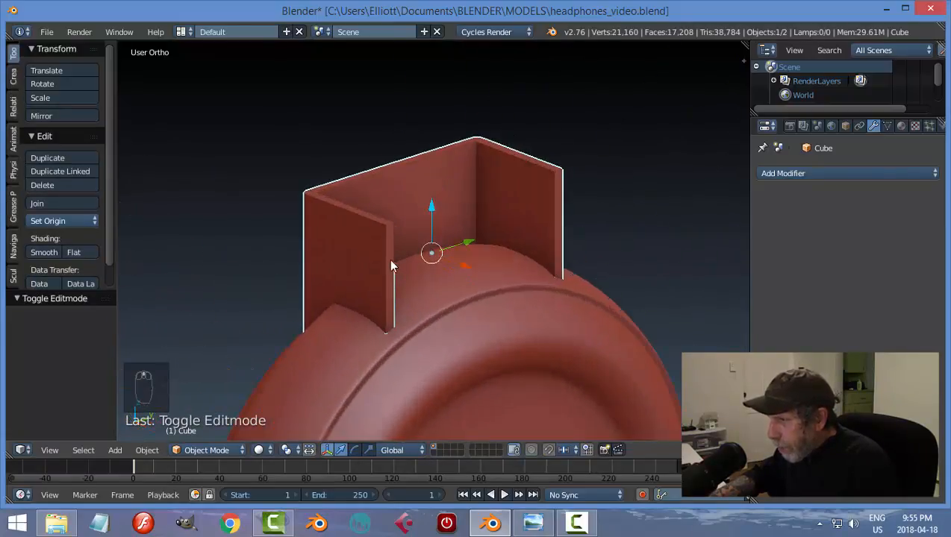
{"action": "key", "text": "Tab"}
{"action": "left_click", "coordinate": [468, 258]}
{"action": "scroll", "coordinate": [386, 268], "scroll_direction": "up", "scroll_amount": 1}
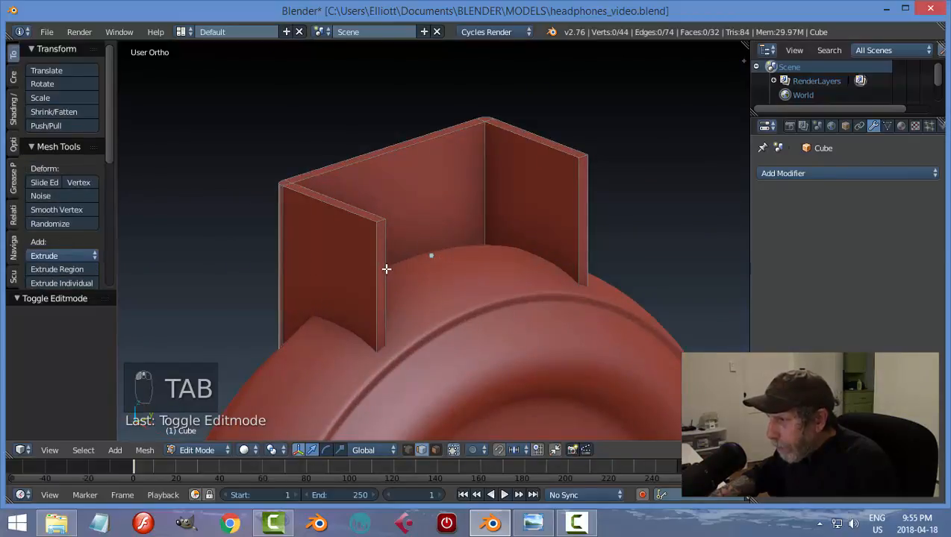
{"action": "right_click", "coordinate": [383, 256], "text": "shift"}
{"action": "right_click", "coordinate": [579, 191], "text": "shift"}
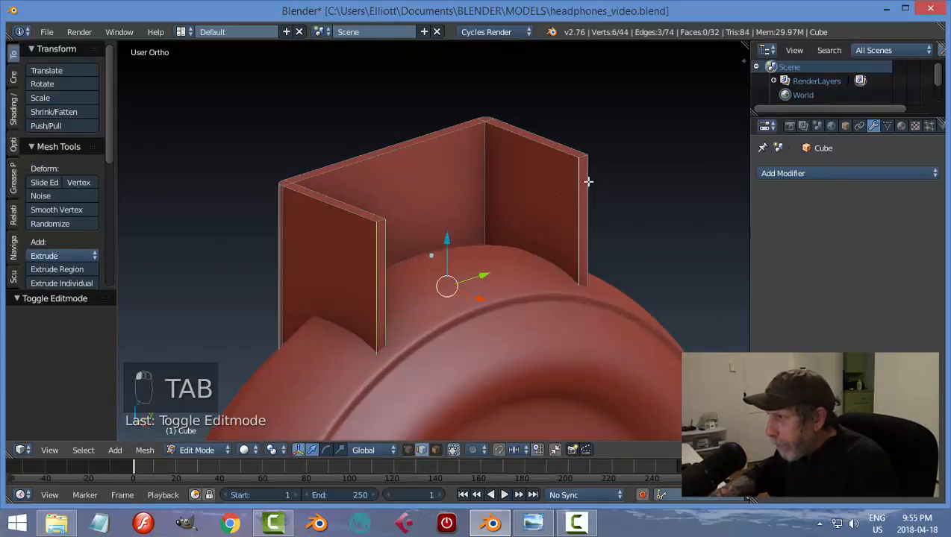
{"action": "right_click", "coordinate": [588, 180], "text": "shift"}
{"action": "key", "text": "ctrl+b"}
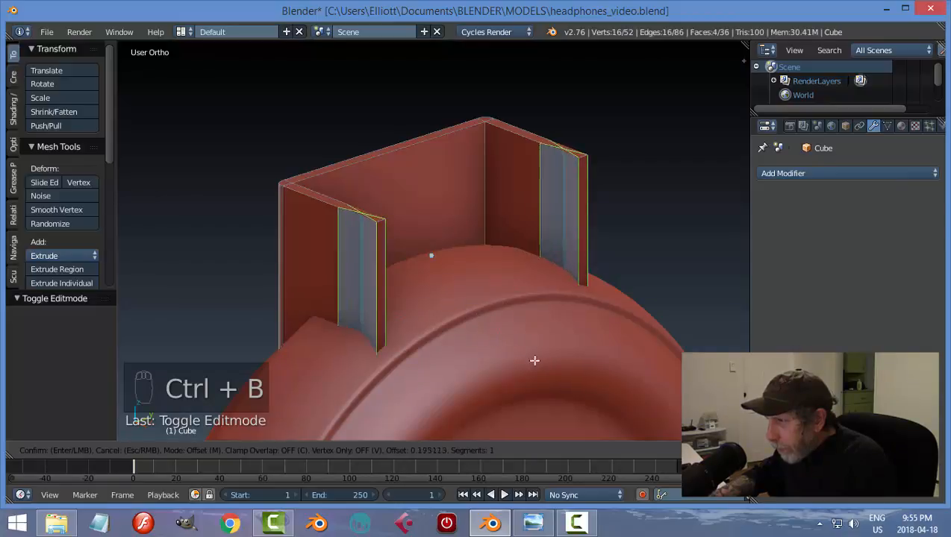
{"action": "left_click", "coordinate": [486, 335]}
{"action": "key", "text": "a"}
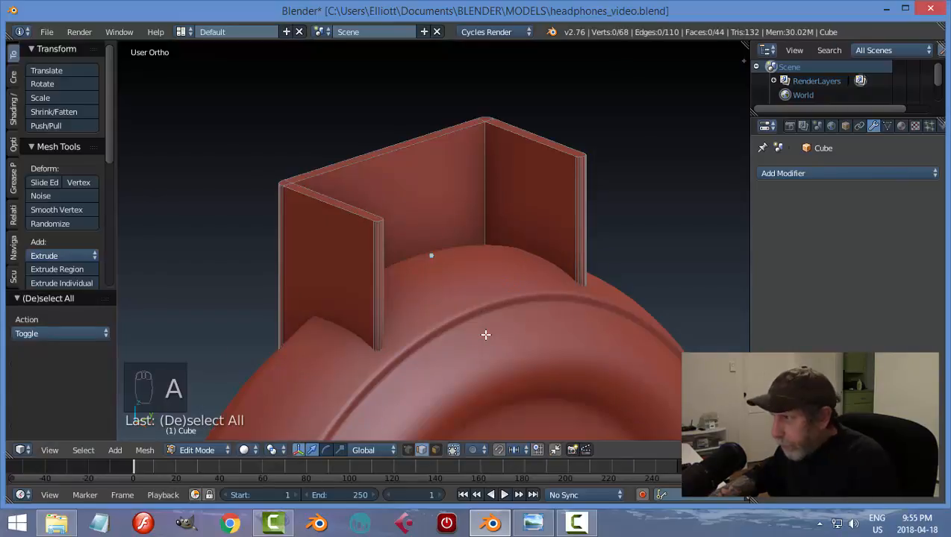
{"action": "key", "text": "Tab"}
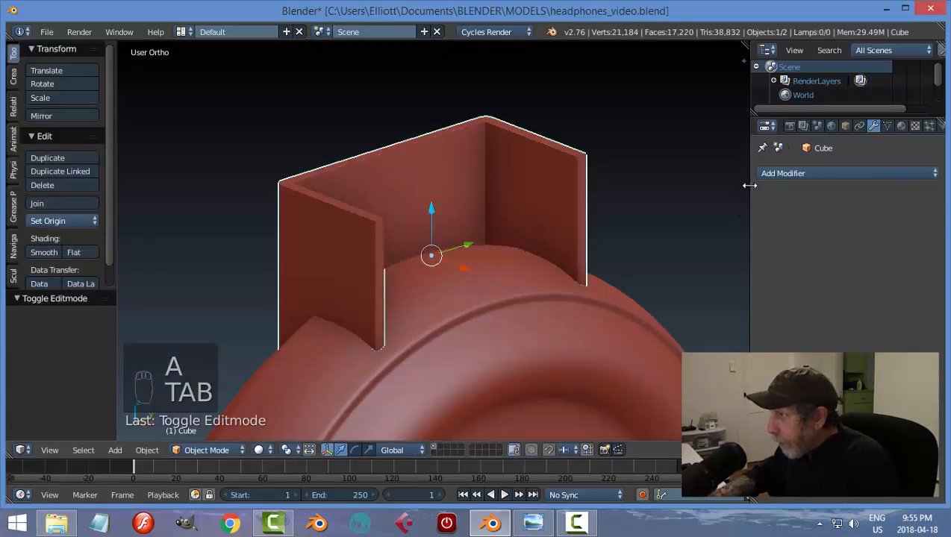
Add a Bevel modifier with 2 segments to the bracket, and save the file
{"action": "left_click", "coordinate": [780, 173]}
{"action": "left_click", "coordinate": [688, 224]}
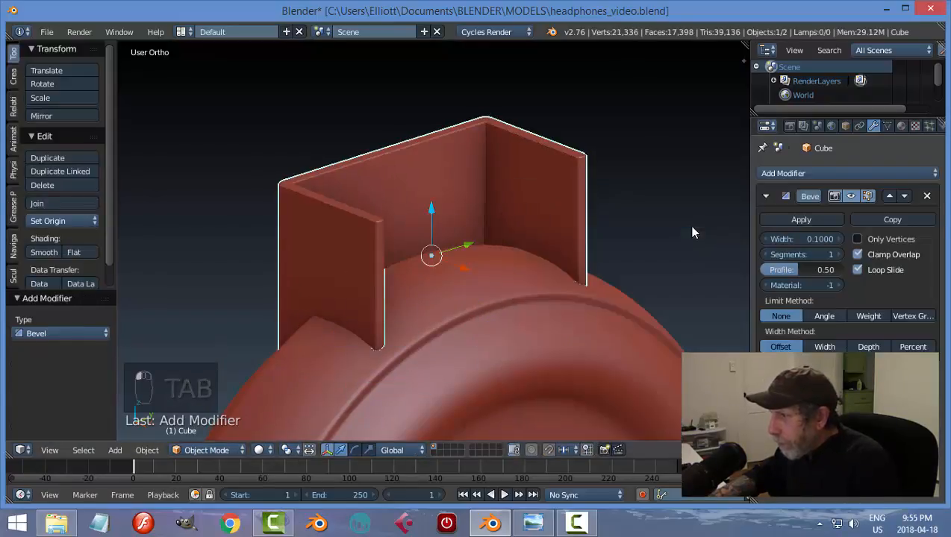
{"action": "left_click", "coordinate": [832, 254]}
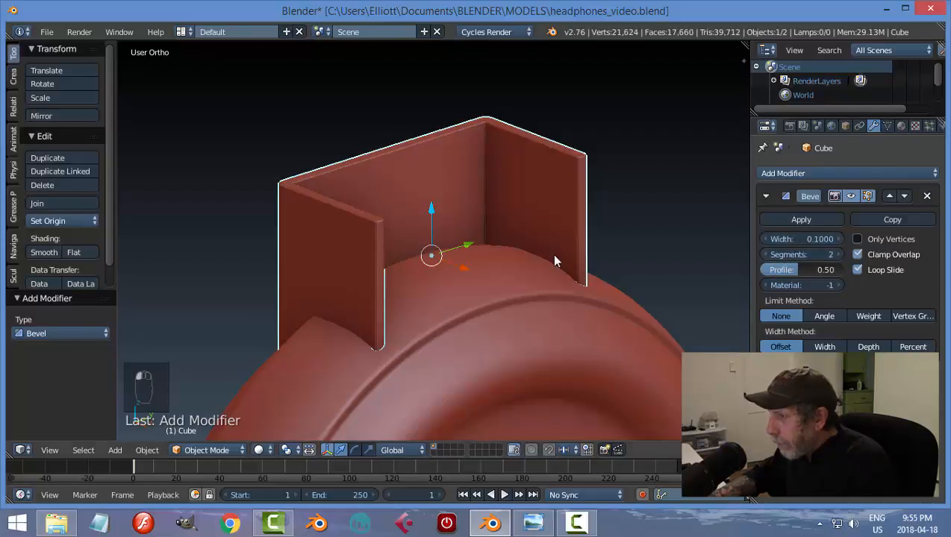
{"action": "key", "text": "a"}
{"action": "scroll", "coordinate": [567, 258], "scroll_direction": "down", "scroll_amount": 3}
{"action": "middle_click_drag", "start_coordinate": [571, 253], "coordinate": [288, 228]}
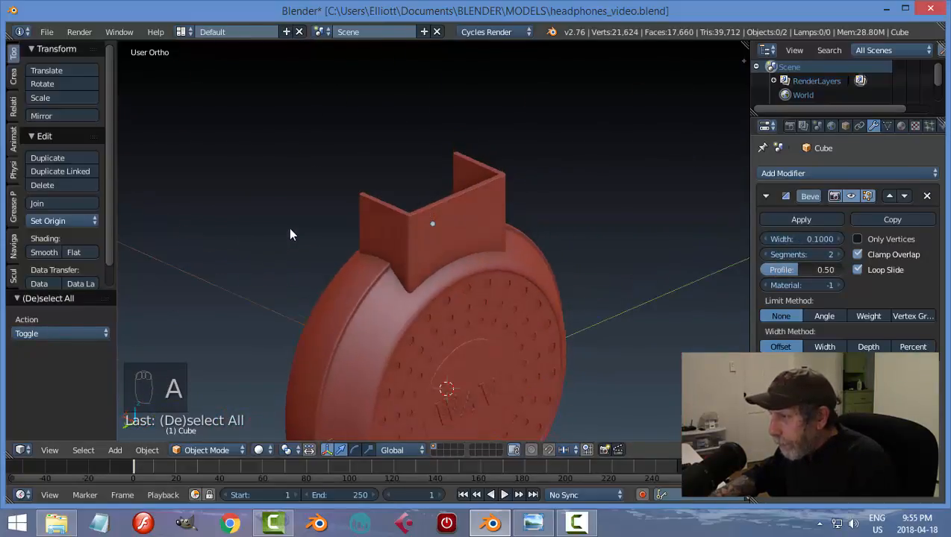
{"action": "key", "text": "ctrl+s"}
Lower the bracket about 0.079 along Z into the ear cup
{"action": "middle_click_drag", "start_coordinate": [564, 263], "coordinate": [470, 224]}
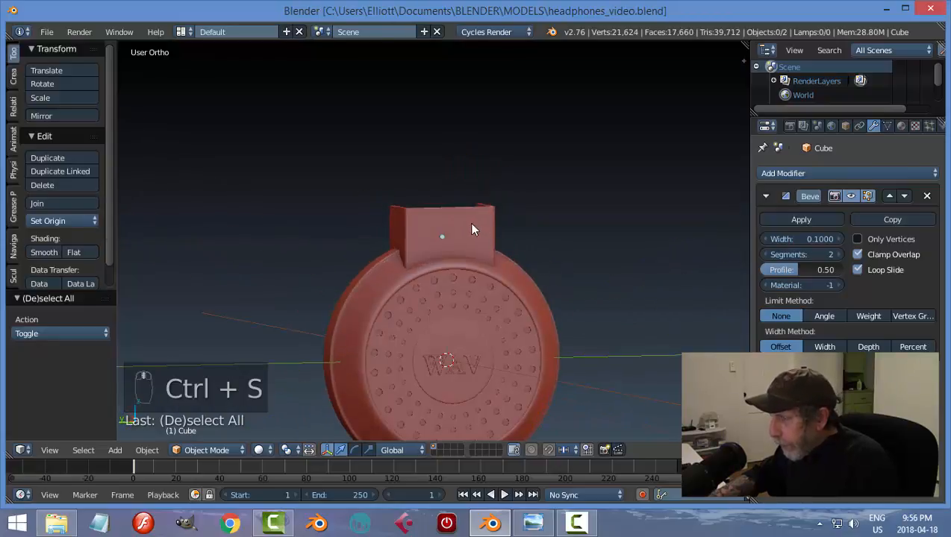
{"action": "right_click", "coordinate": [470, 224]}
{"action": "middle_click_drag", "start_coordinate": [562, 274], "coordinate": [540, 267]}
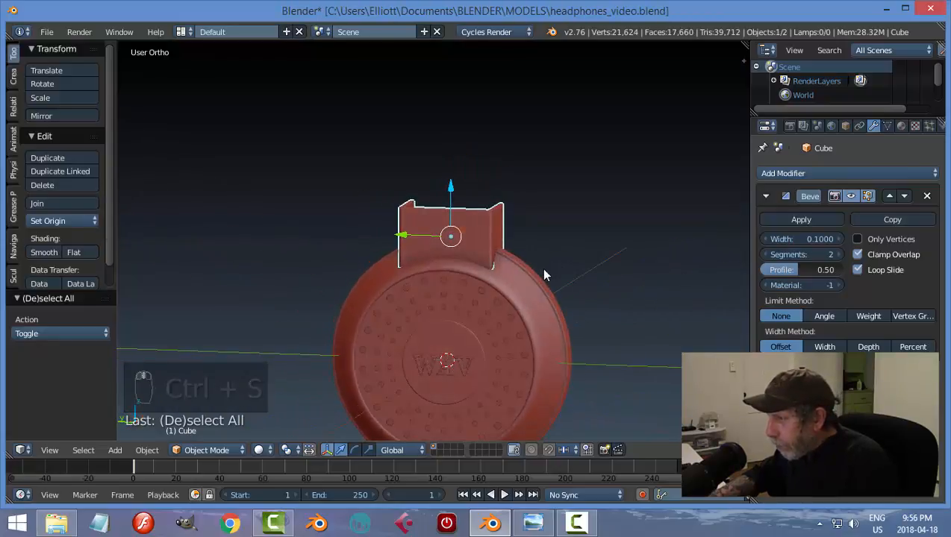
{"action": "left_click_drag", "start_coordinate": [452, 185], "coordinate": [451, 192]}
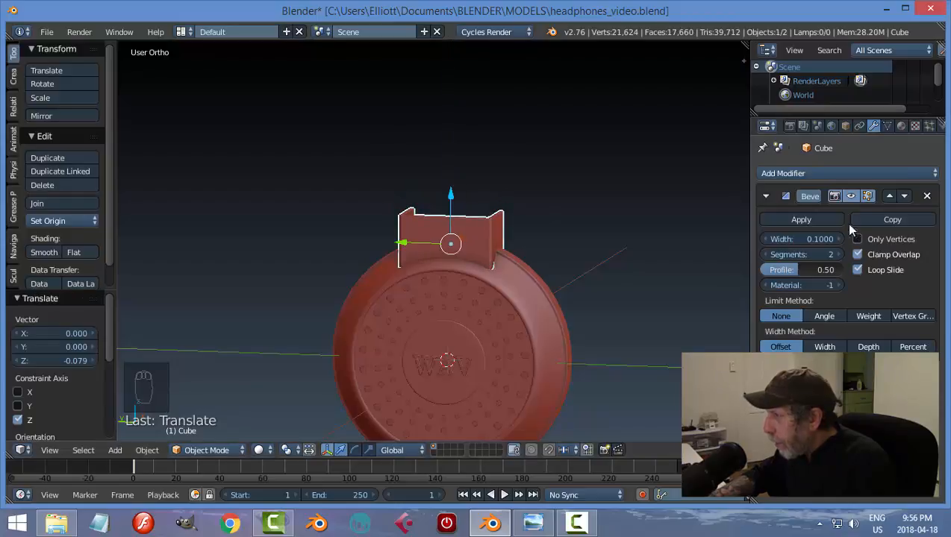
Add a Simple Deform modifier to the bracket and taper it so that it widens slightly toward the top
{"action": "left_click", "coordinate": [807, 173]}
{"action": "left_click", "coordinate": [780, 375]}
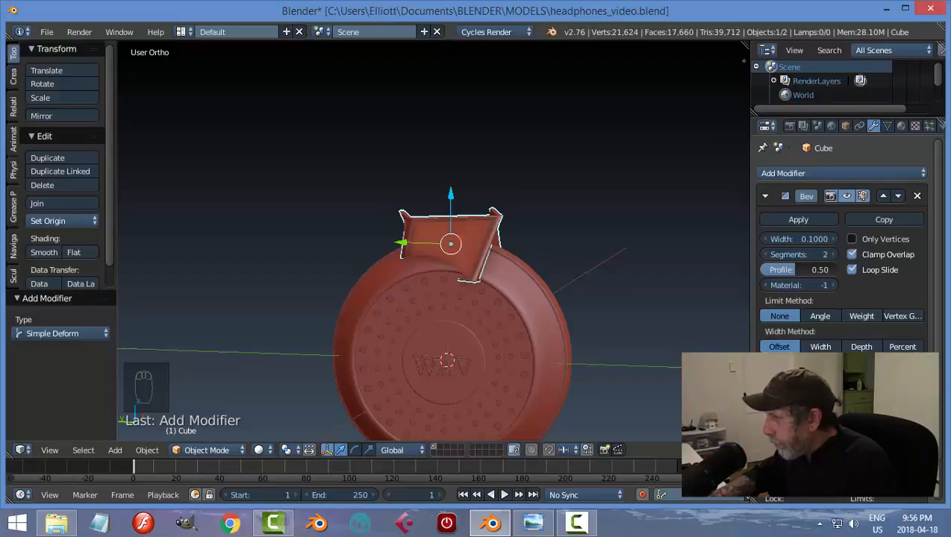
{"action": "left_click", "coordinate": [861, 424]}
{"action": "scroll", "coordinate": [861, 424], "scroll_direction": "down", "scroll_amount": 2}
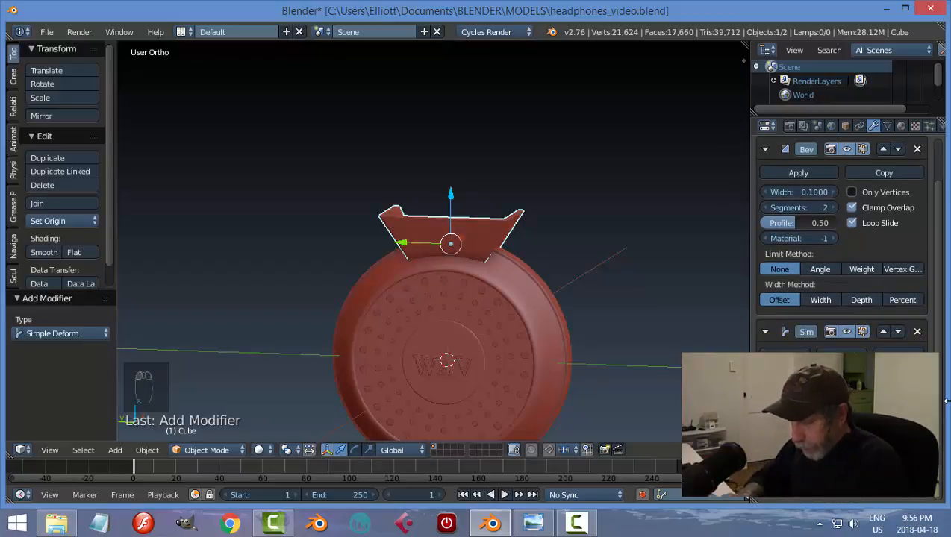
{"action": "left_click", "coordinate": [820, 373]}
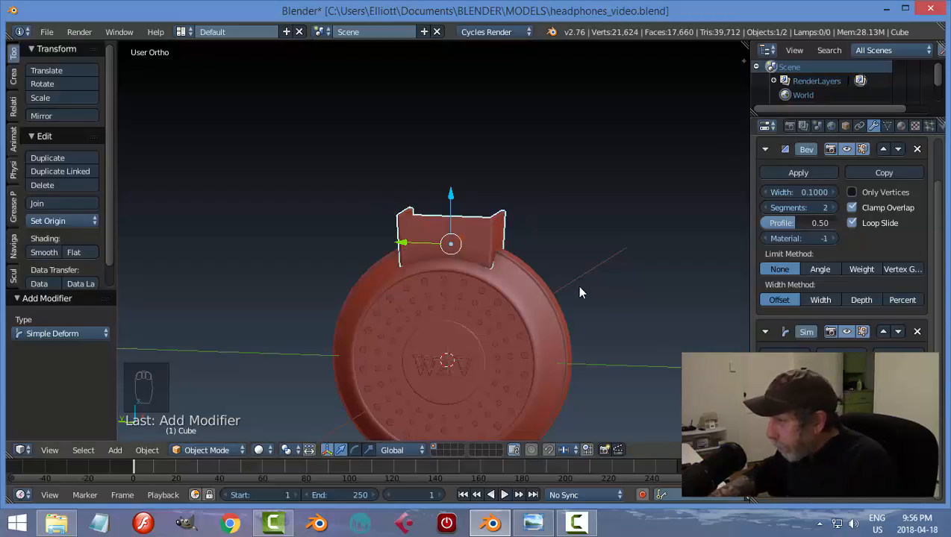
{"action": "mouse_move", "coordinate": [560, 295]}
{"action": "middle_mouse_down"}
{"action": "mouse_move", "coordinate": [564, 269]}
{"action": "mouse_move", "coordinate": [572, 283]}
{"action": "middle_mouse_up"}
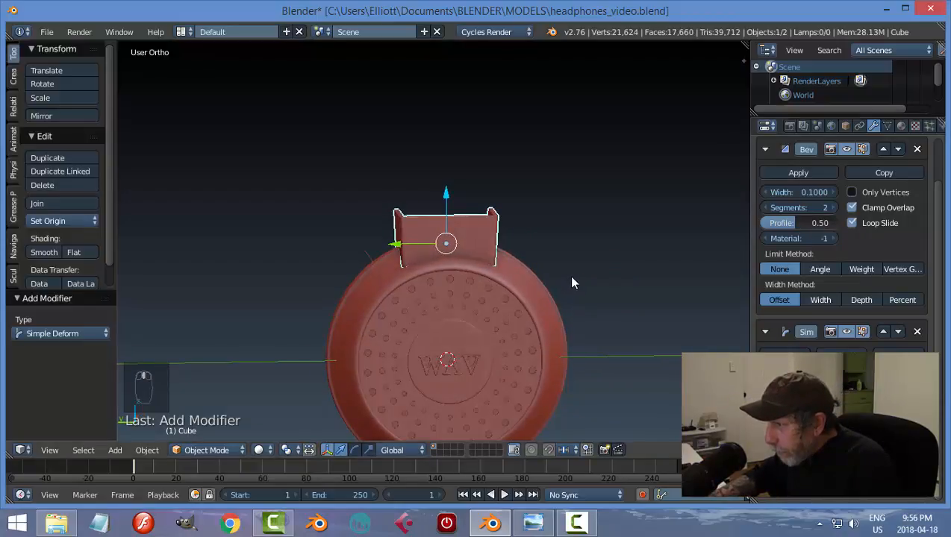
Scale the bracket about 1.055 along X, nudge it slightly along X, and deselect it
{"action": "middle_click_drag", "start_coordinate": [462, 288], "coordinate": [588, 327]}
{"action": "key", "text": "a"}
{"action": "middle_click_drag", "start_coordinate": [471, 282], "coordinate": [448, 276]}
{"action": "right_click", "coordinate": [446, 275]}
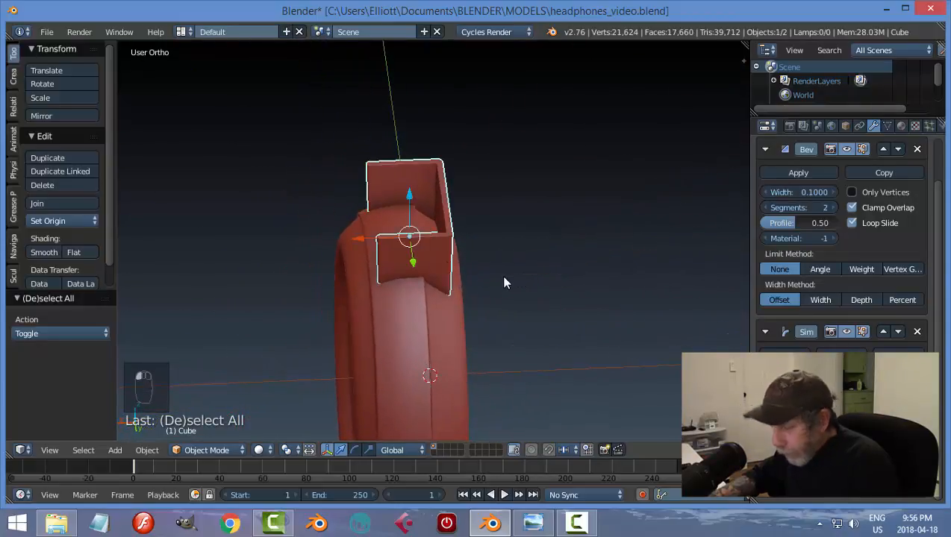
{"action": "key", "text": "s"}
{"action": "key", "text": "x"}
{"action": "left_click", "coordinate": [489, 284]}
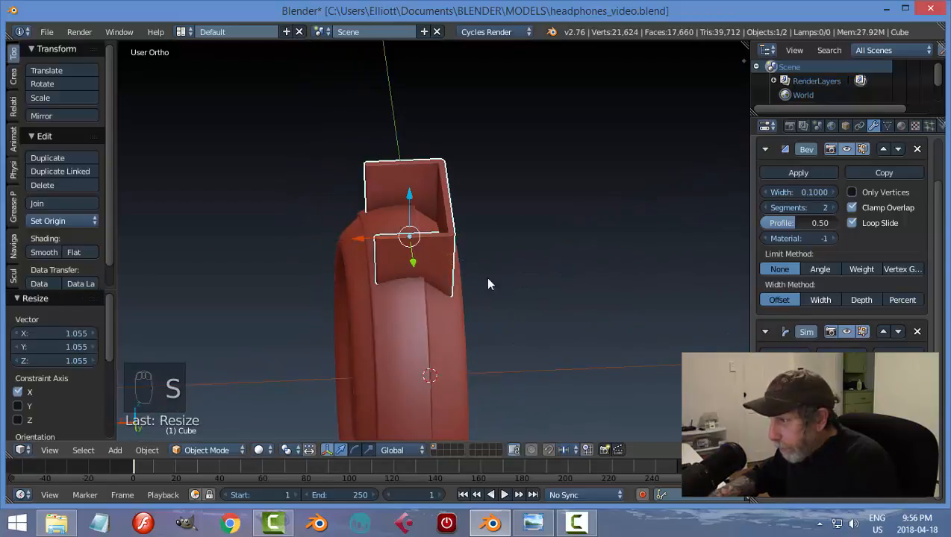
{"action": "left_click_drag", "start_coordinate": [356, 241], "coordinate": [352, 238]}
{"action": "key", "text": "a"}
Save the file and reselect the bracket above the ear cup
{"action": "middle_click_drag", "start_coordinate": [533, 278], "coordinate": [410, 242]}
{"action": "key", "text": "ctrl+s"}
{"action": "left_click", "coordinate": [560, 244]}
{"action": "middle_click_drag", "start_coordinate": [560, 245], "coordinate": [457, 243]}
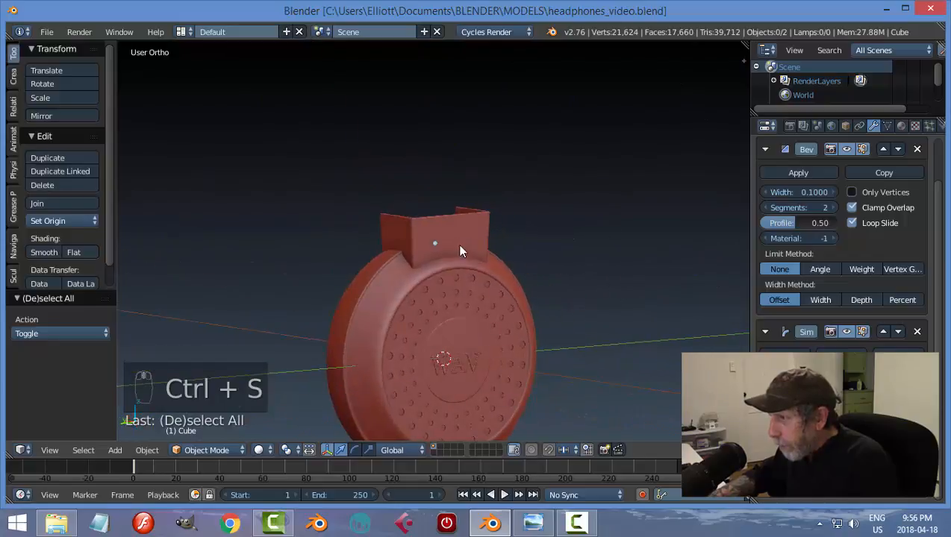
{"action": "right_click", "coordinate": [456, 243]}
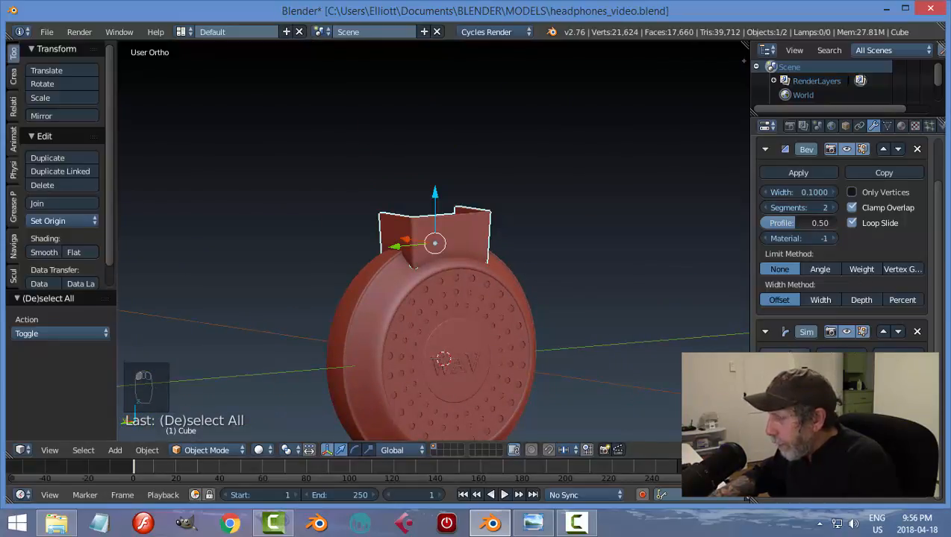
Apply the bracket's Simple Deform and Bevel modifiers, save the file, and deselect the bracket
{"action": "left_click", "coordinate": [798, 355]}
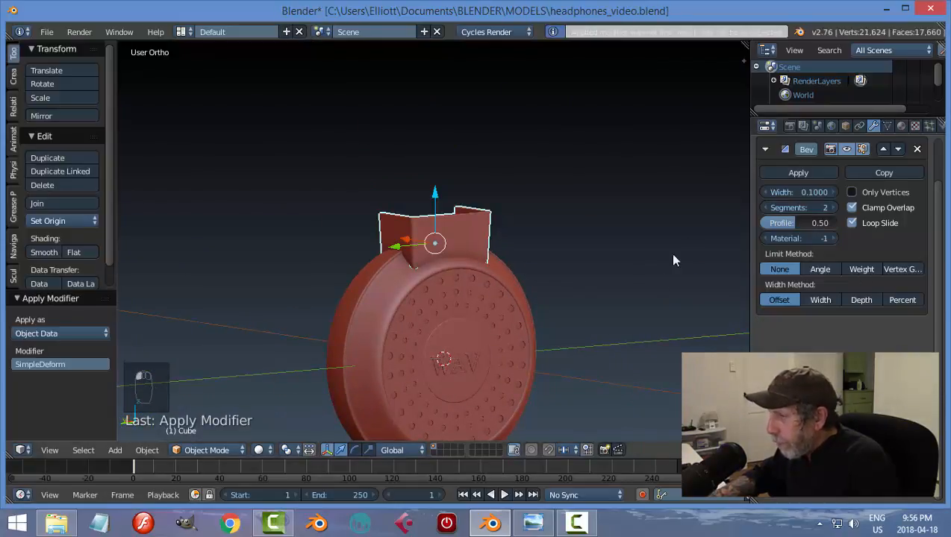
{"action": "left_click", "coordinate": [782, 172]}
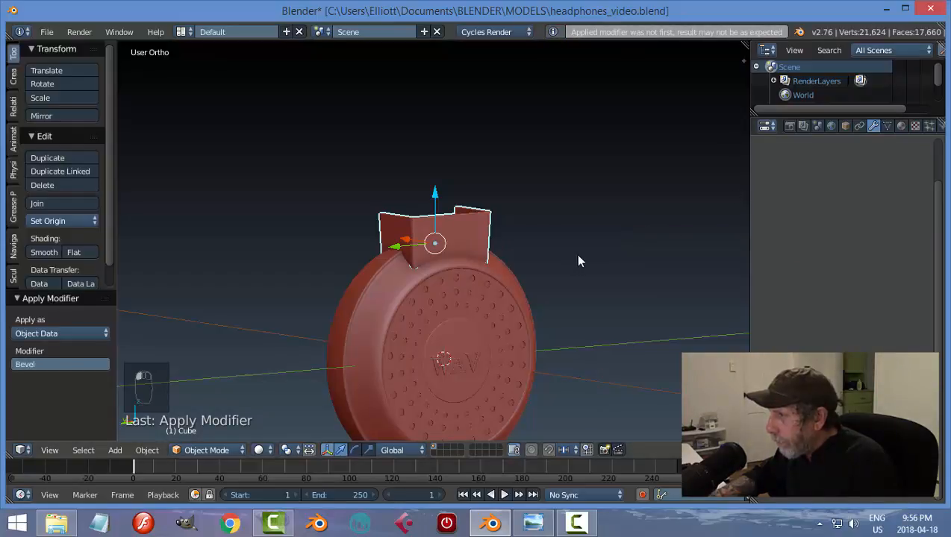
{"action": "key", "text": "ctrl+s"}
{"action": "key", "text": "a"}
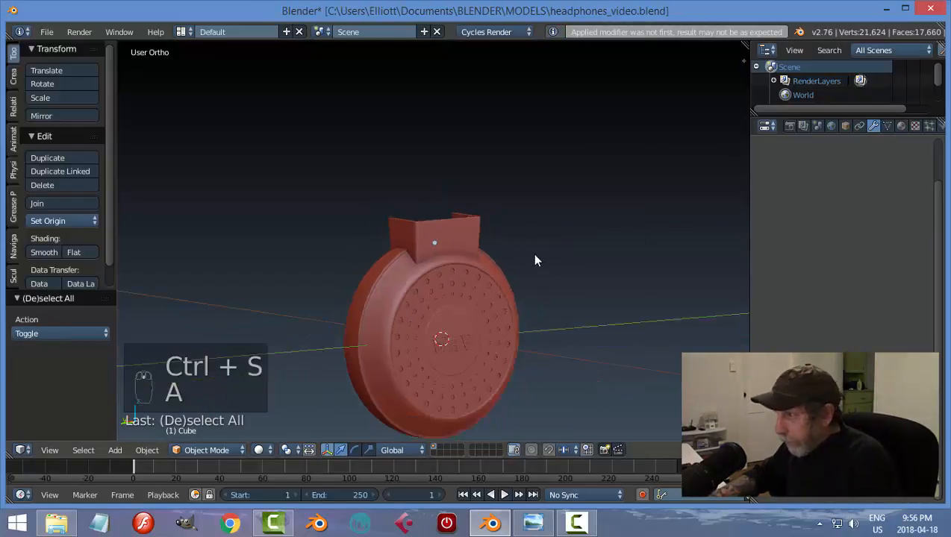
{"action": "middle_click_drag", "start_coordinate": [535, 259], "coordinate": [467, 250]}
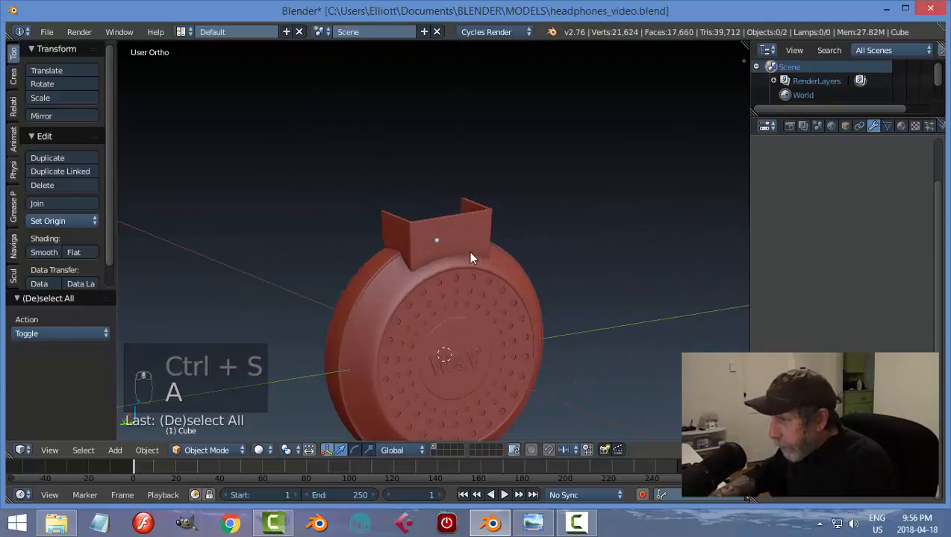
Join the bracket and the ear cup into a single object and save over the existing file
{"action": "key", "text": "a"}
{"action": "middle_click_drag", "start_coordinate": [493, 297], "coordinate": [576, 299]}
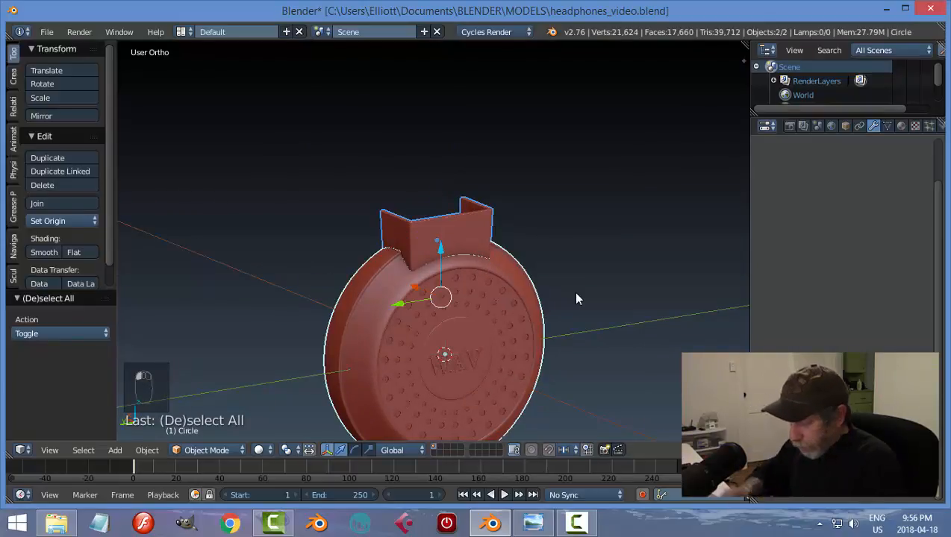
{"action": "key", "text": "ctrl+j"}
{"action": "key", "text": "ctrl+s"}
{"action": "left_click", "coordinate": [577, 294]}
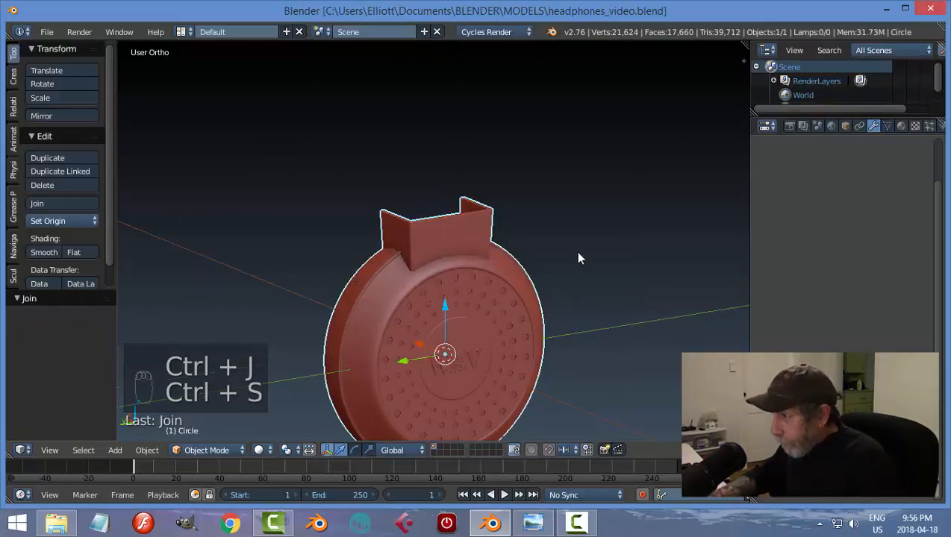
In Edit Mode, move the entire ear cup mesh about -2.637 along X, leaving its origin in place
{"action": "middle_click_drag", "start_coordinate": [576, 256], "coordinate": [579, 289]}
{"action": "key", "text": "Tab"}
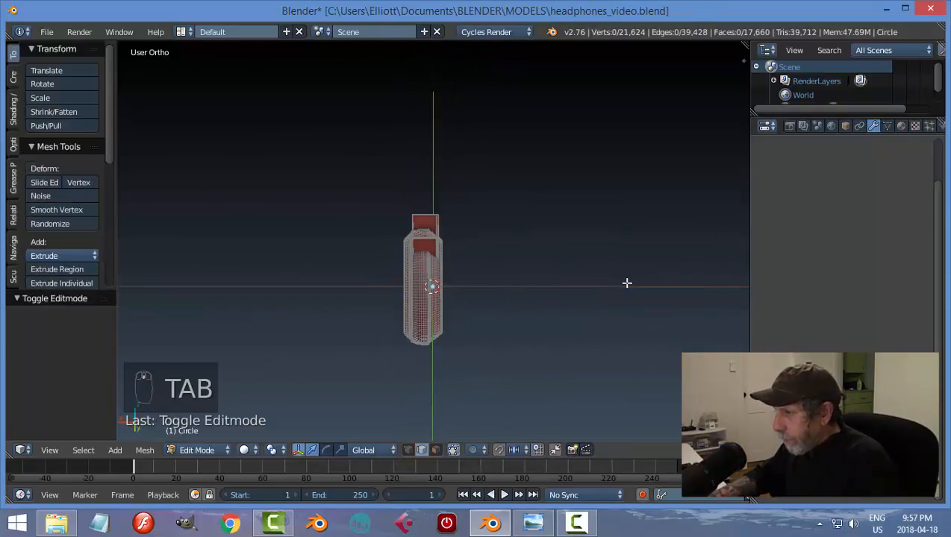
{"action": "key", "text": "a"}
{"action": "key", "text": "a"}
{"action": "left_click_drag", "start_coordinate": [394, 292], "coordinate": [503, 294]}
{"action": "scroll", "coordinate": [683, 253], "scroll_direction": "down", "scroll_amount": 5}
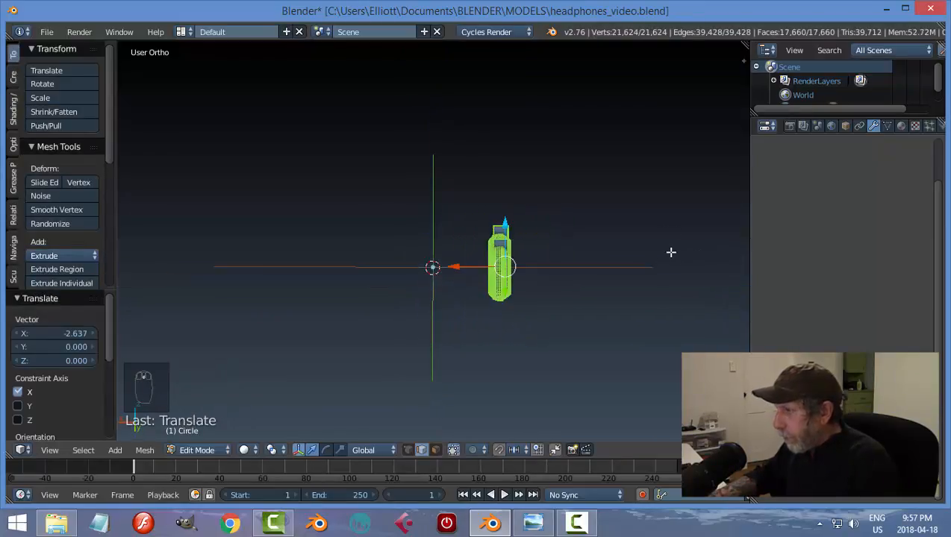
{"action": "key", "text": "Tab"}
Add a Mirror modifier to the ear cup with only the Z axis enabled, creating the opposite ear cup
{"action": "middle_click_drag", "start_coordinate": [617, 255], "coordinate": [597, 260]}
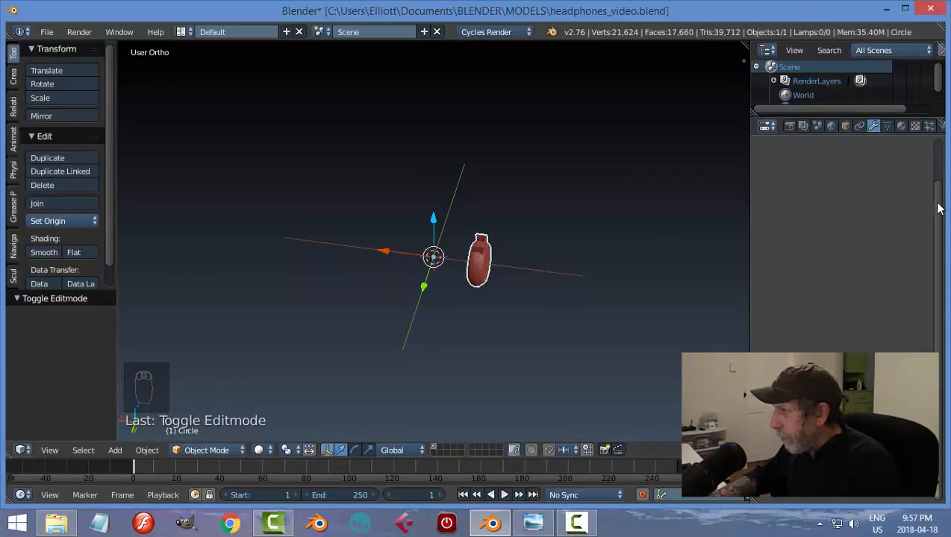
{"action": "scroll", "coordinate": [896, 194], "scroll_direction": "up", "scroll_amount": 3}
{"action": "left_click", "coordinate": [796, 173]}
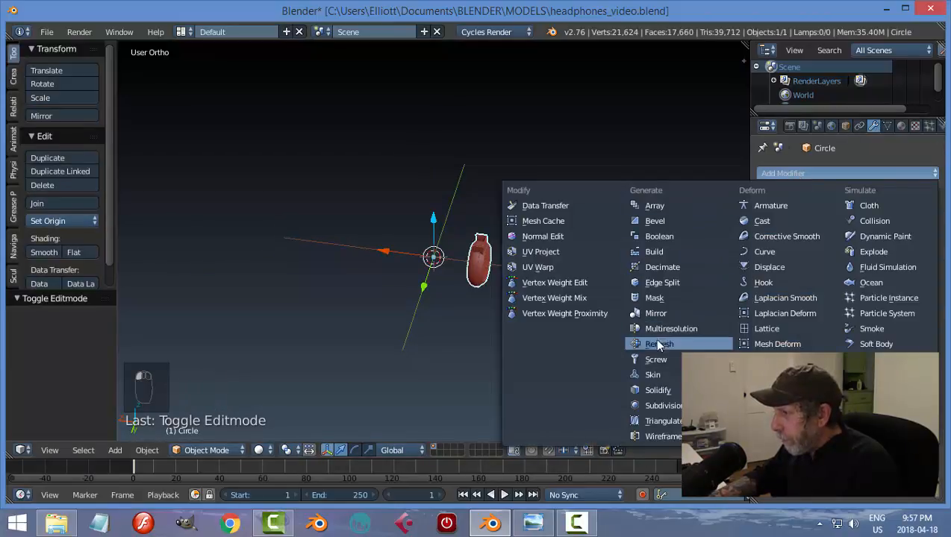
{"action": "left_click", "coordinate": [674, 313]}
{"action": "left_click", "coordinate": [766, 270]}
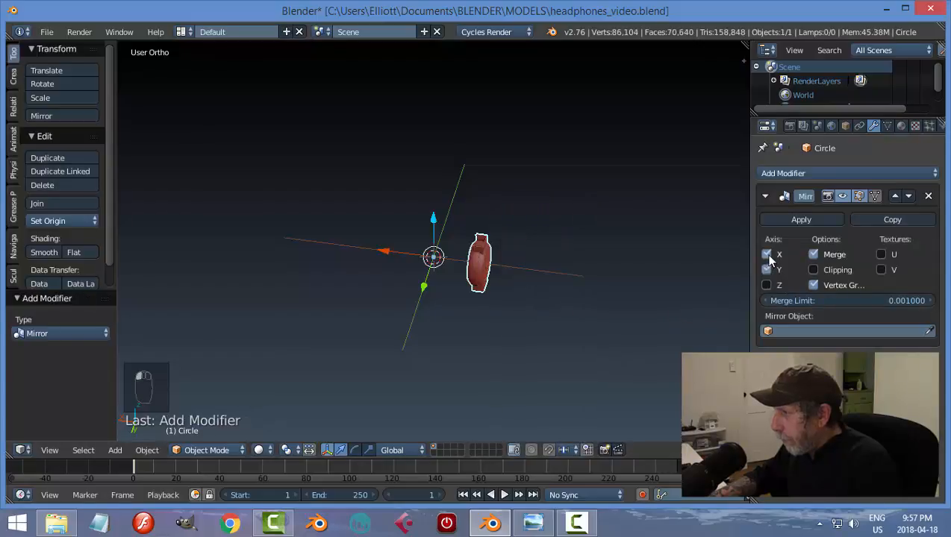
{"action": "left_click", "coordinate": [766, 254]}
{"action": "left_click", "coordinate": [767, 286]}
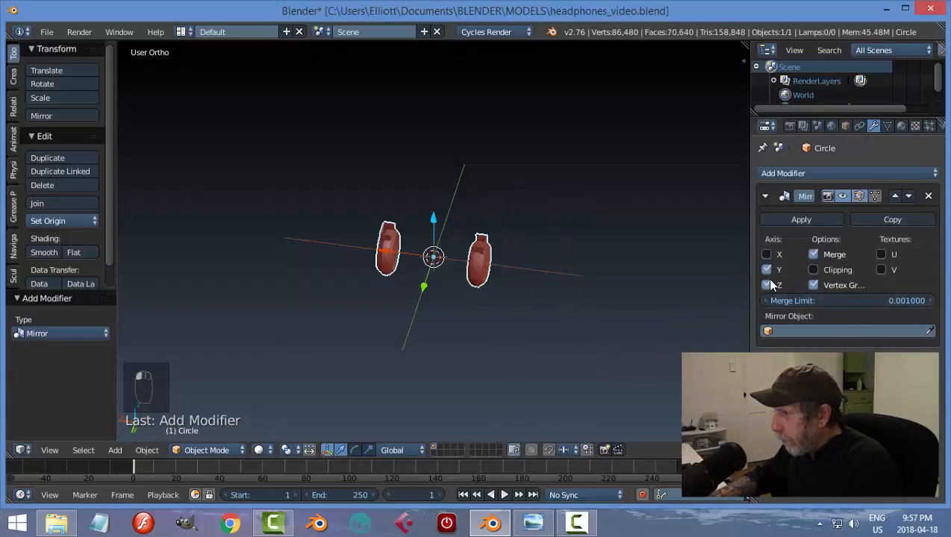
{"action": "left_click", "coordinate": [766, 270]}
{"action": "middle_click_drag", "start_coordinate": [534, 277], "coordinate": [448, 283]}
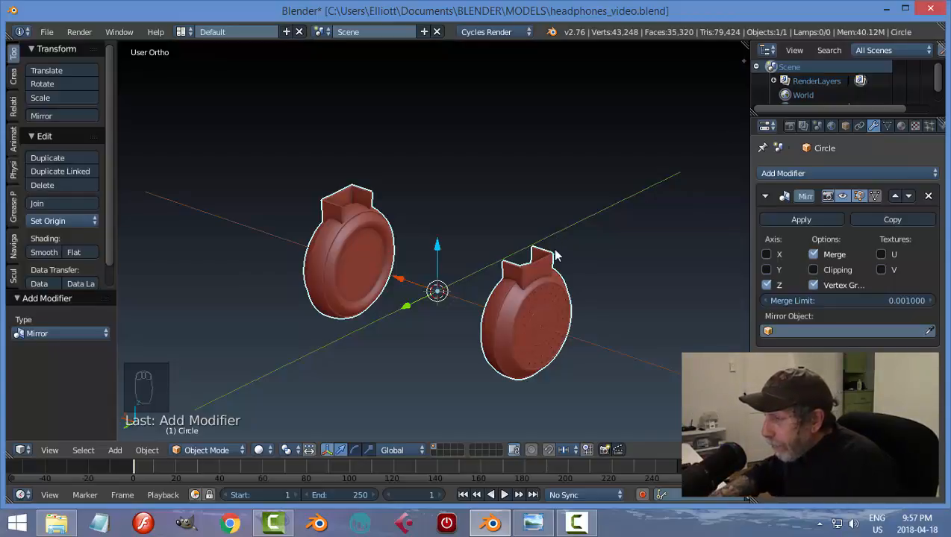
{"action": "middle_click_drag", "start_coordinate": [556, 258], "coordinate": [410, 326]}
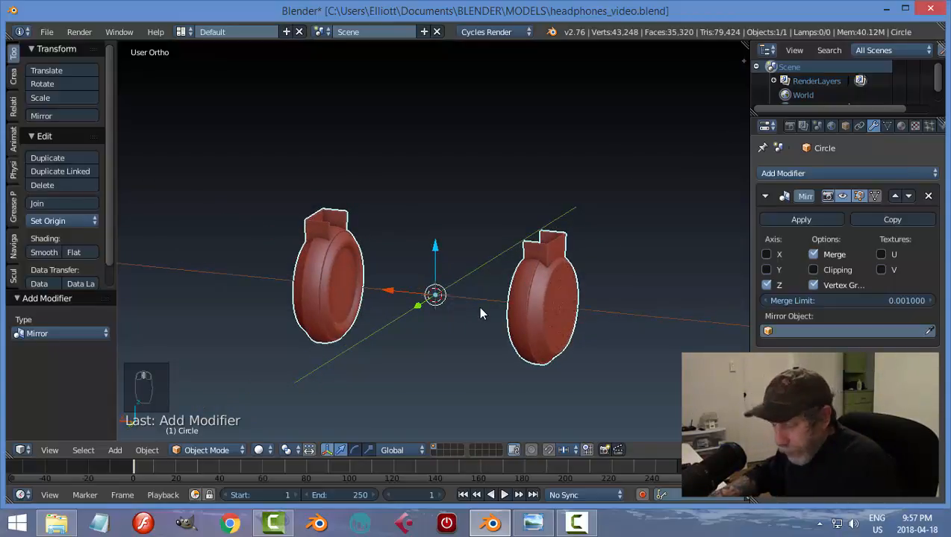
Add a 32-vertex mesh circle with radius 1 between the ear cups and rotate it 90° about X
{"action": "key", "text": "shift+a"}
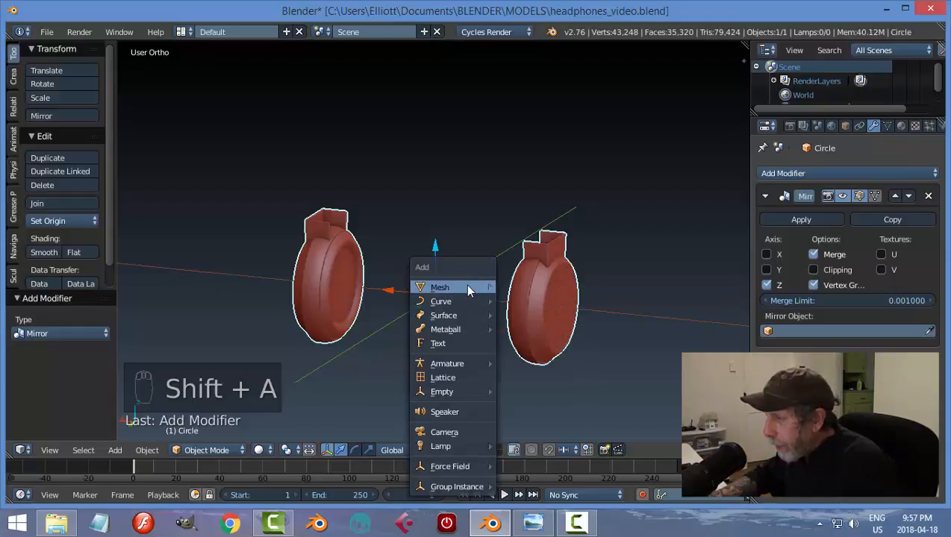
{"action": "mouse_move", "coordinate": [468, 289]}
{"action": "left_click", "coordinate": [532, 77]}
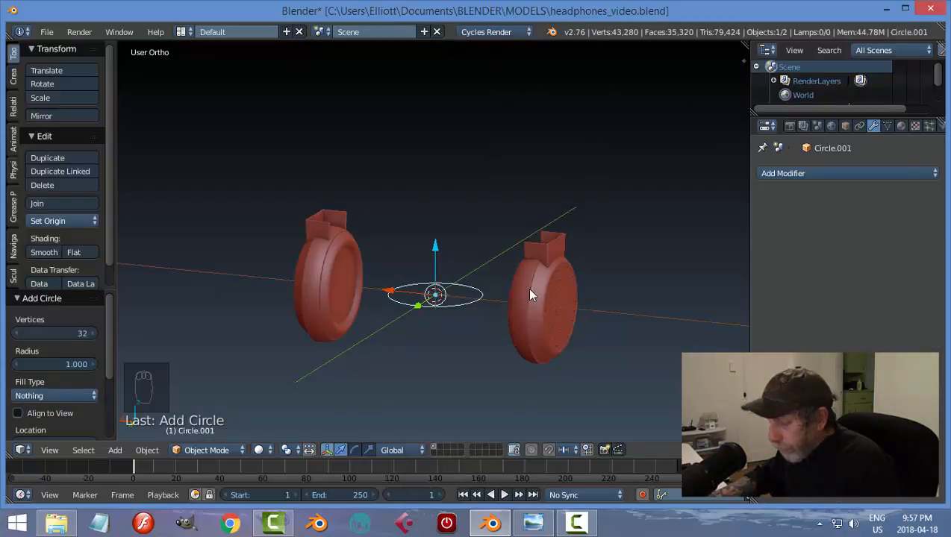
{"action": "type", "text": "rx90"}
{"action": "key", "text": "Return"}
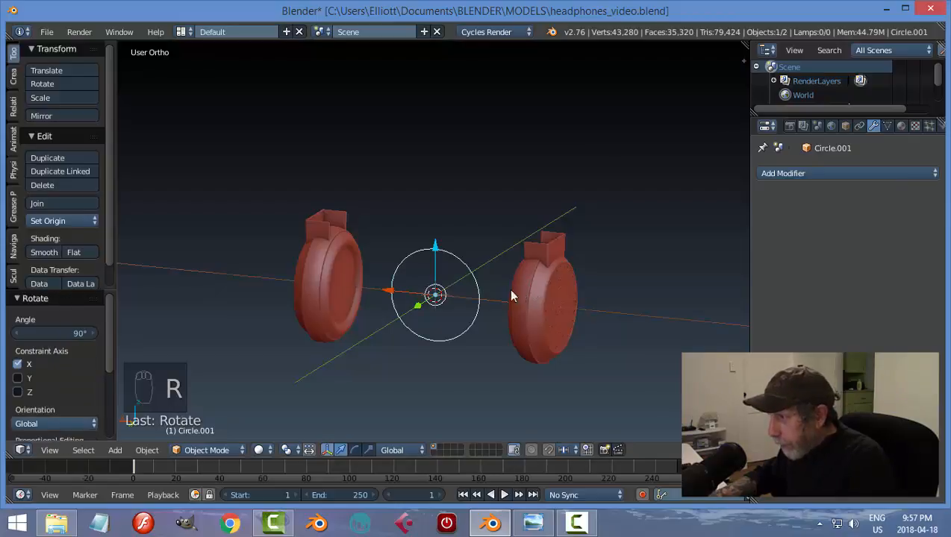
Raise the circle about 1.78 along Z and scale it up about 2.491 so that it spans both brackets
{"action": "key", "text": "g"}
{"action": "key", "text": "z"}
{"action": "left_click", "coordinate": [442, 168]}
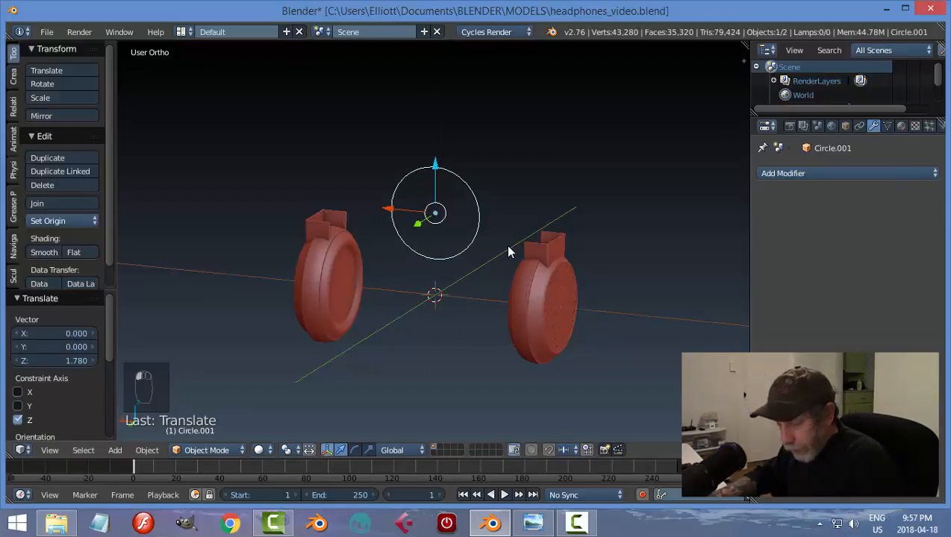
{"action": "key", "text": "s"}
{"action": "left_click", "coordinate": [622, 289]}
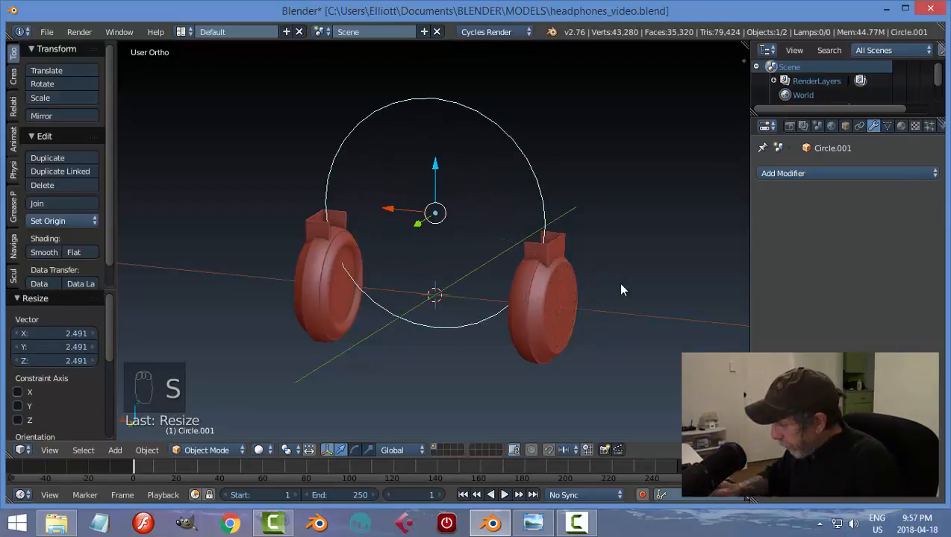
Lower the circle about 0.327 along Z to align its widest points with the bracket tops
{"action": "key", "text": "KP_1"}
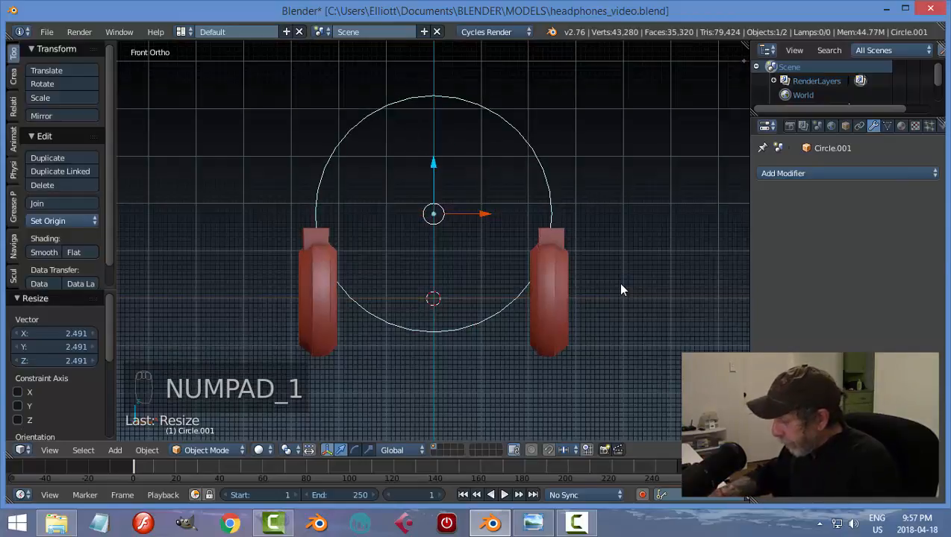
{"action": "key", "text": "ctrl+KP_1"}
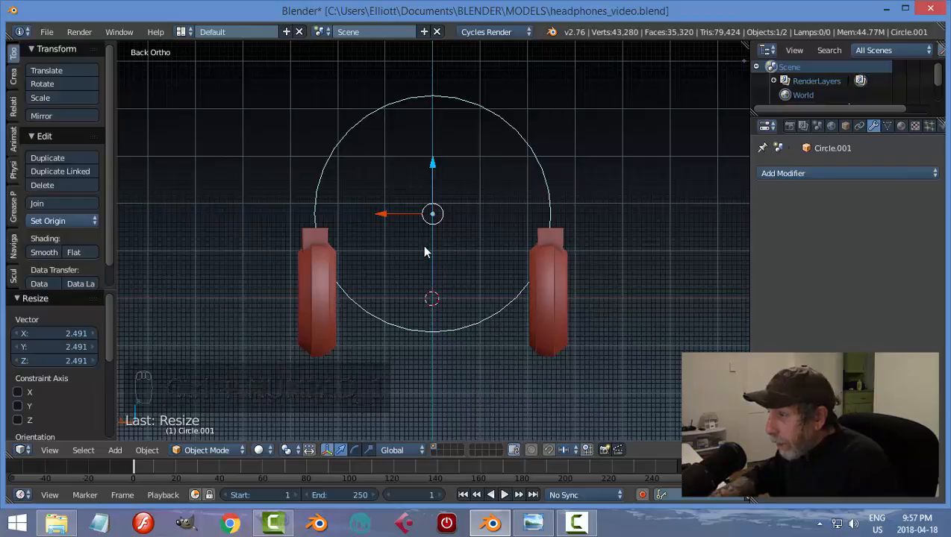
{"action": "mouse_move", "coordinate": [484, 193]}
{"action": "middle_mouse_down"}
{"action": "mouse_move", "coordinate": [433, 240]}
{"action": "mouse_move", "coordinate": [489, 231]}
{"action": "mouse_move", "coordinate": [484, 183]}
{"action": "mouse_move", "coordinate": [486, 214]}
{"action": "mouse_move", "coordinate": [457, 206]}
{"action": "mouse_move", "coordinate": [331, 212]}
{"action": "mouse_move", "coordinate": [503, 206]}
{"action": "mouse_move", "coordinate": [502, 186]}
{"action": "mouse_move", "coordinate": [485, 198]}
{"action": "middle_mouse_up"}
{"action": "left_click_drag", "start_coordinate": [432, 164], "coordinate": [431, 177]}
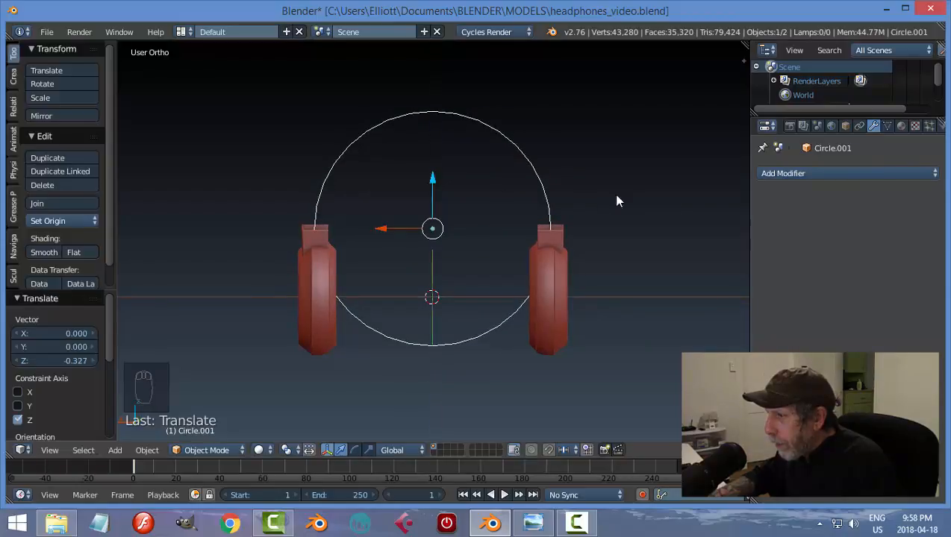
{"action": "mouse_move", "coordinate": [612, 193]}
{"action": "middle_mouse_down"}
{"action": "mouse_move", "coordinate": [597, 216]}
{"action": "mouse_move", "coordinate": [608, 211]}
{"action": "middle_mouse_up"}
In vertex select mode, select the circle's lower-half vertices, leaving out the two at its widest points inside the brackets
{"action": "key", "text": "KP_1"}
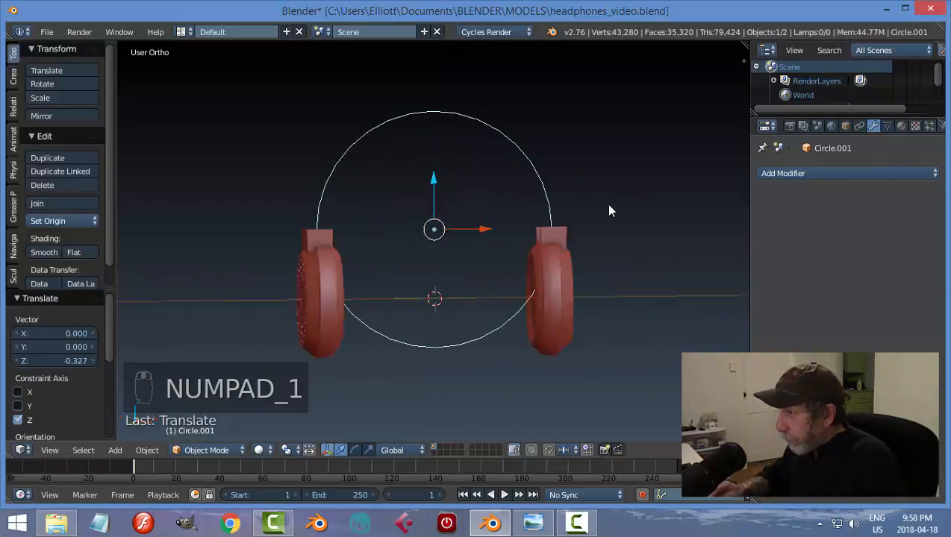
{"action": "key", "text": "Tab"}
{"action": "left_click", "coordinate": [693, 206]}
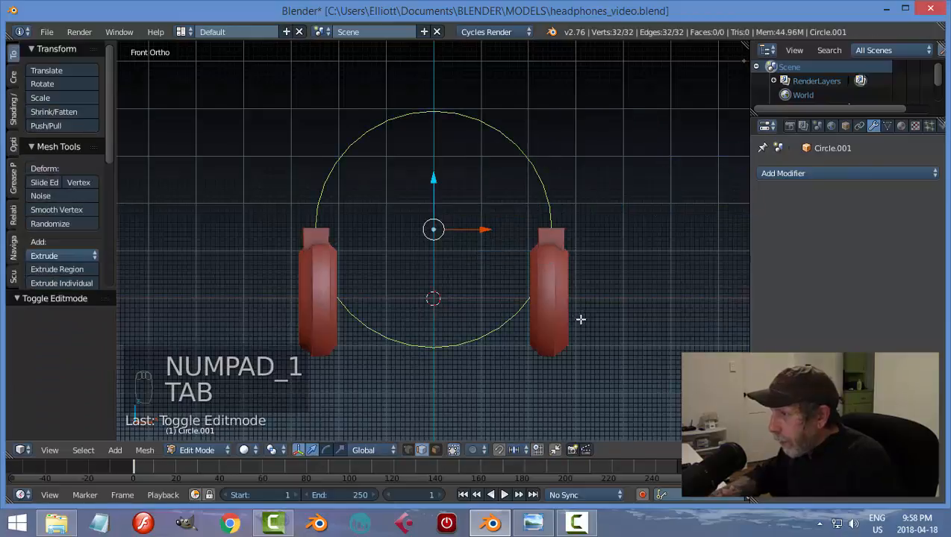
{"action": "key", "text": "ctrl+Tab"}
{"action": "left_click", "coordinate": [597, 302]}
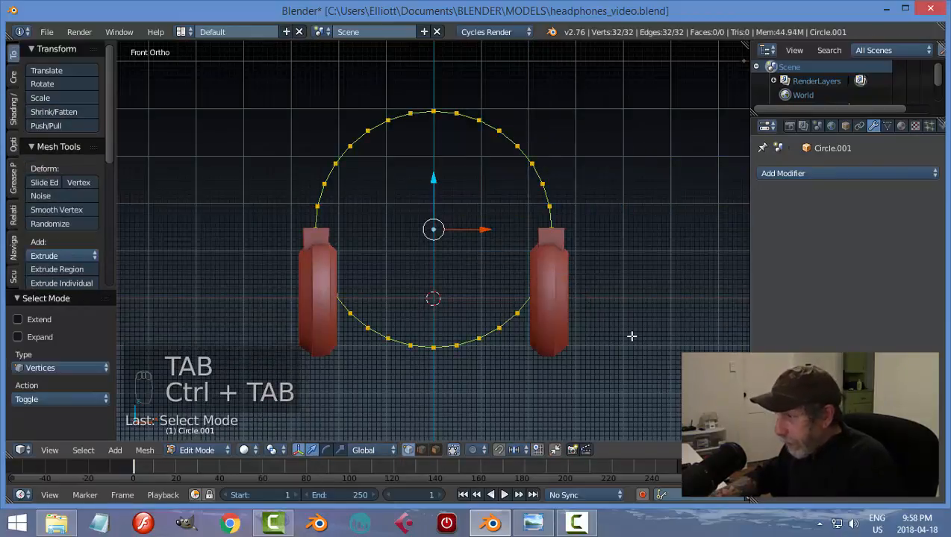
{"action": "key", "text": "a"}
{"action": "key", "text": "b"}
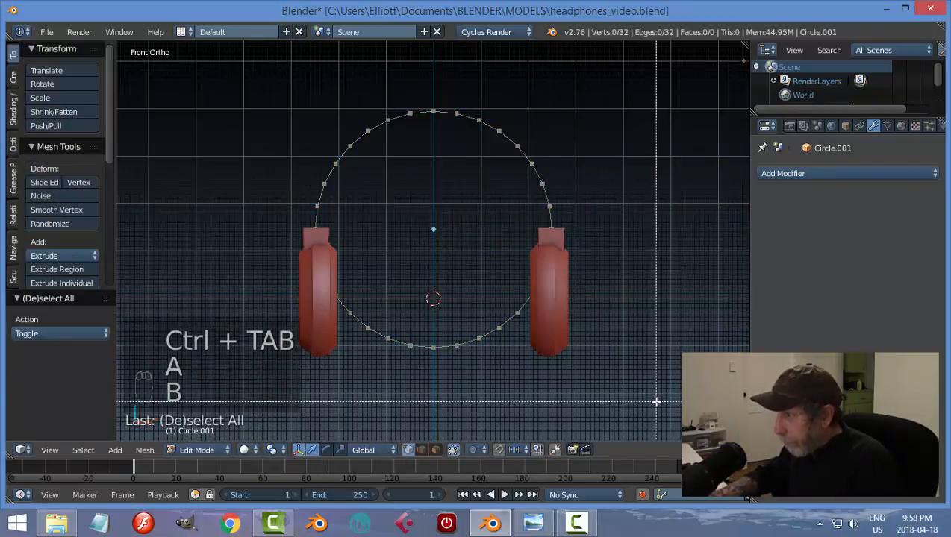
{"action": "left_click_drag", "start_coordinate": [656, 401], "coordinate": [193, 232]}
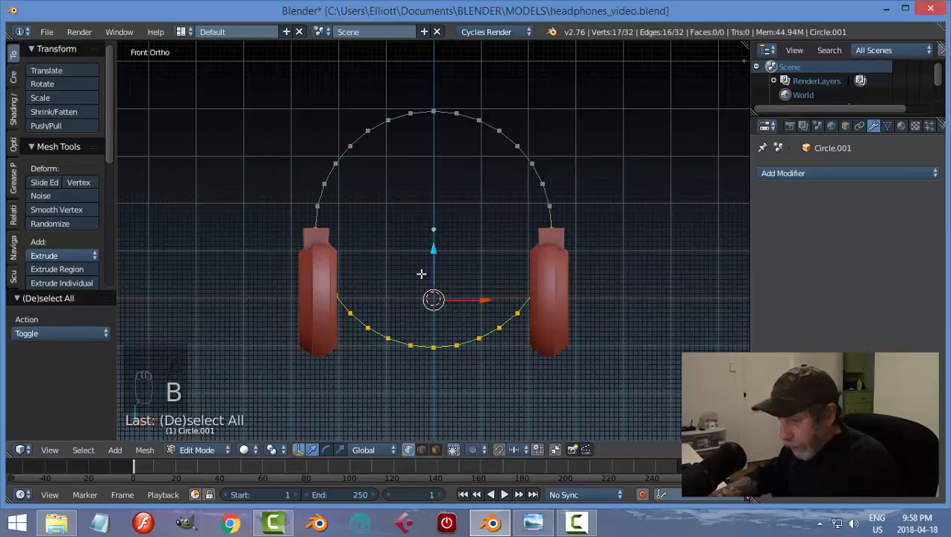
{"action": "middle_click_drag", "start_coordinate": [560, 265], "coordinate": [553, 291]}
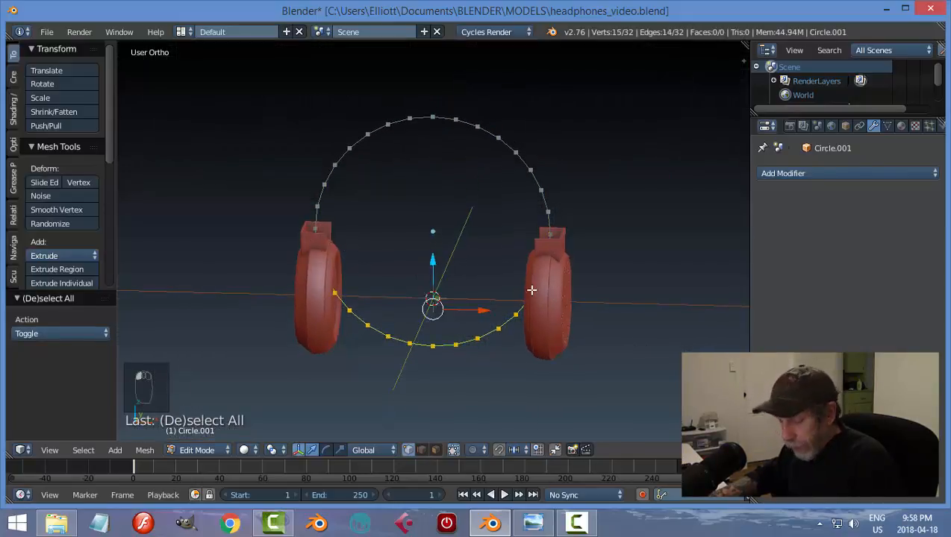
Try deleting the selected lower vertices of the circle, and undo the deletion
{"action": "key", "text": "x"}
{"action": "left_click", "coordinate": [532, 259]}
{"action": "middle_click_drag", "start_coordinate": [531, 259], "coordinate": [488, 258]}
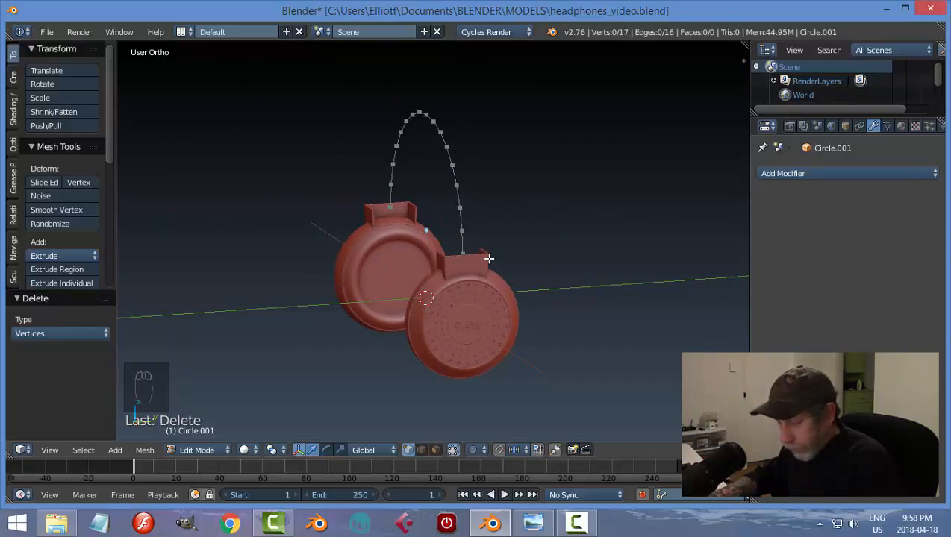
{"action": "key", "text": "ctrl+z"}
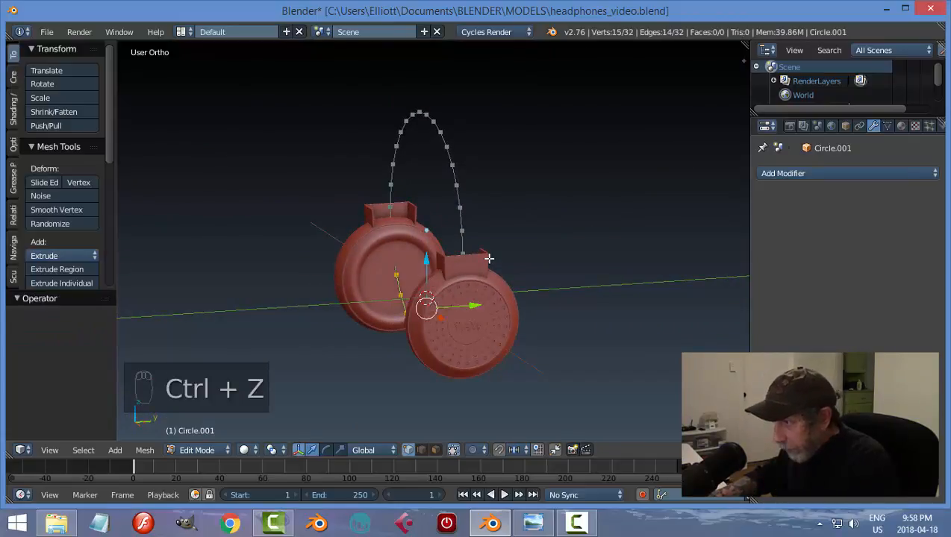
Return to Object Mode and raise the whole circle about 0.518 along Z
{"action": "key", "text": "Tab"}
{"action": "middle_click_drag", "start_coordinate": [480, 275], "coordinate": [502, 269]}
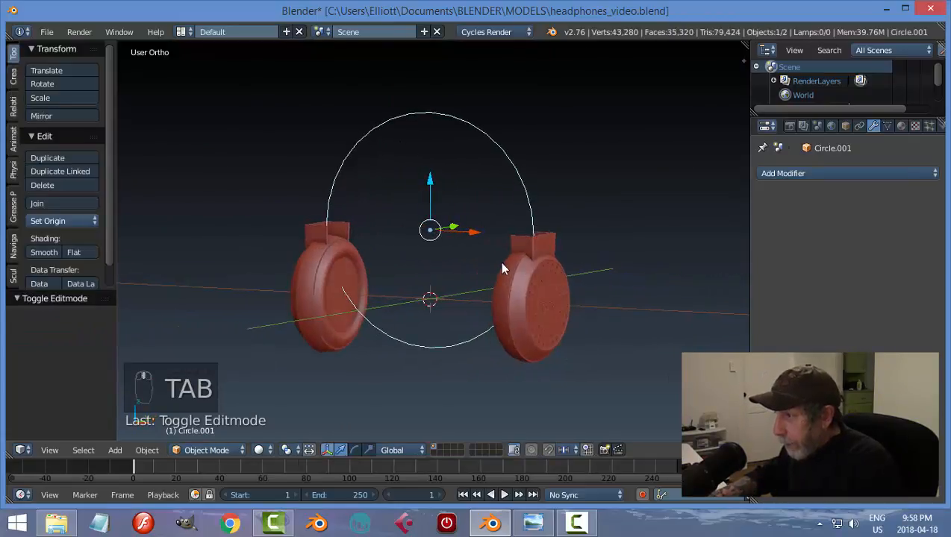
{"action": "left_click_drag", "start_coordinate": [431, 185], "coordinate": [435, 157]}
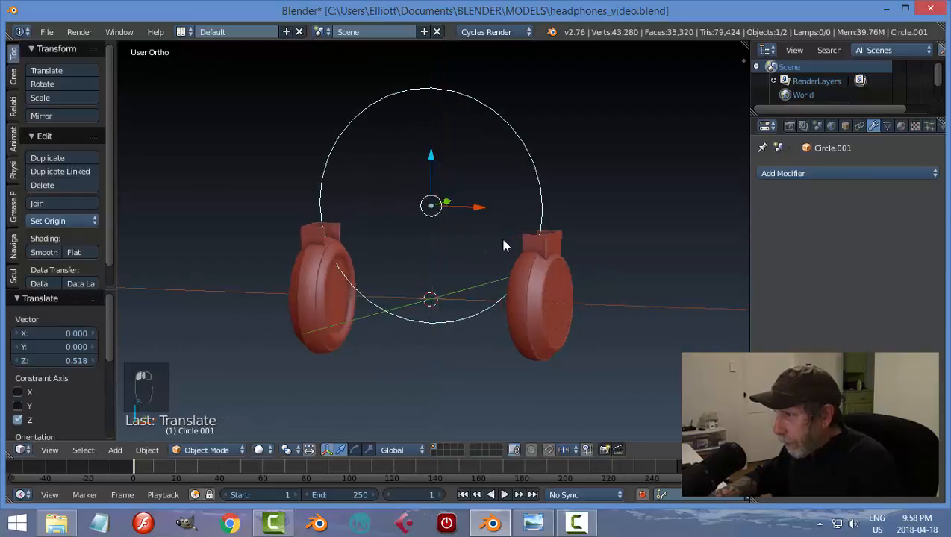
Take the two vertices at the bracket tops out of the selection and delete the circle's remaining selected lower vertices
{"action": "key", "text": "Tab"}
{"action": "left_click", "coordinate": [630, 242]}
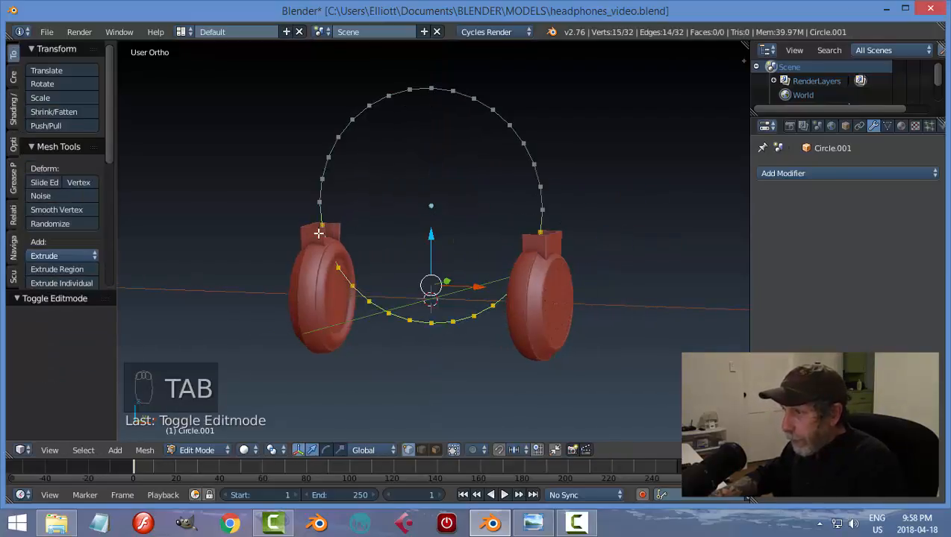
{"action": "right_click", "coordinate": [543, 230], "text": "shift"}
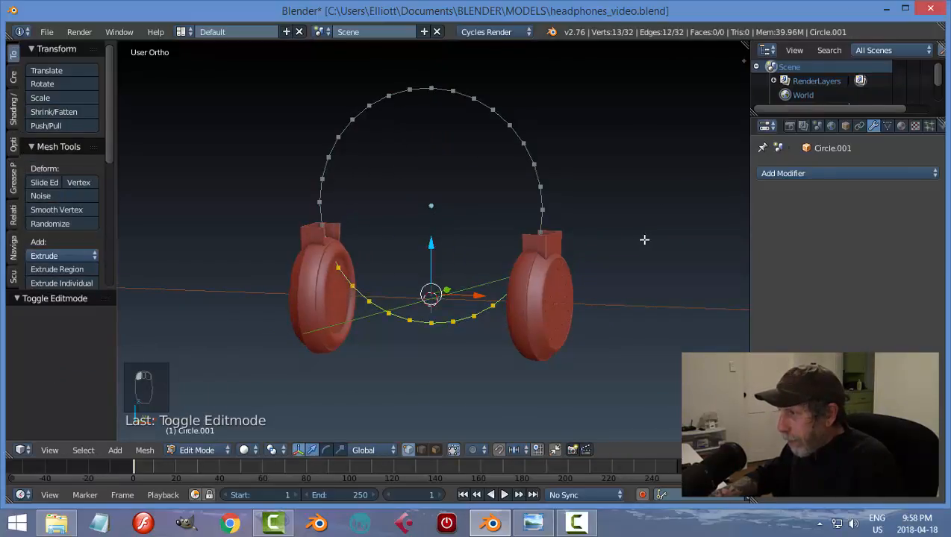
{"action": "middle_click_drag", "start_coordinate": [643, 239], "coordinate": [633, 258]}
{"action": "key", "text": "x"}
{"action": "left_click", "coordinate": [623, 254]}
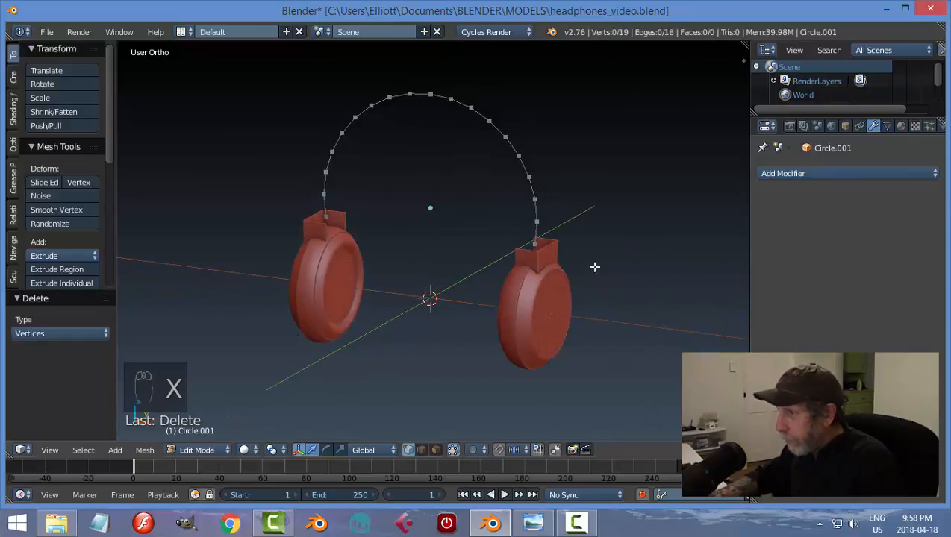
Return to Object Mode and lower the half circle about 0.474 along Z toward the ear-cup brackets
{"action": "key", "text": "Tab"}
{"action": "left_click", "coordinate": [448, 284]}
{"action": "left_click_drag", "start_coordinate": [429, 159], "coordinate": [430, 187]}
{"action": "middle_click_drag", "start_coordinate": [431, 188], "coordinate": [507, 311]}
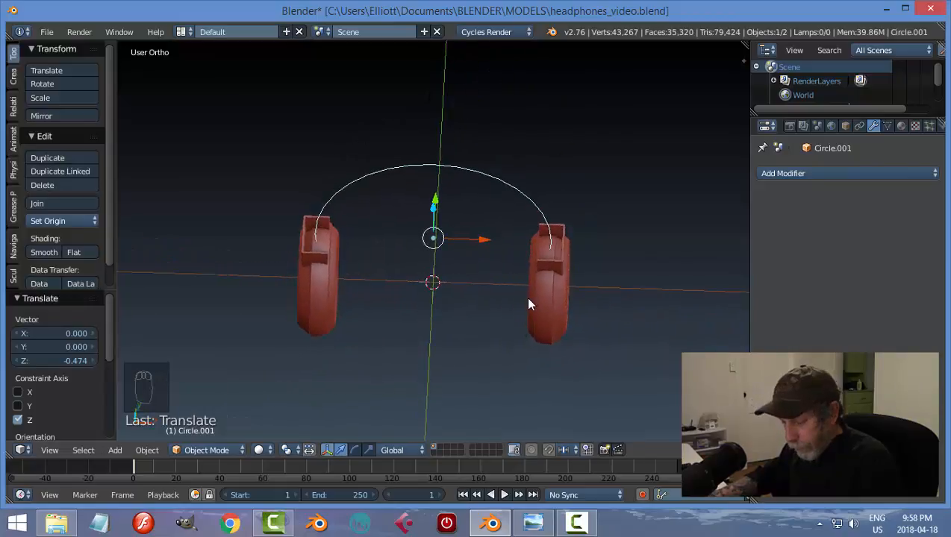
Scale the half circle to about 0.979 along X to fit the brackets, and save the file
{"action": "key", "text": "s"}
{"action": "left_click", "coordinate": [523, 297]}
{"action": "middle_click_drag", "start_coordinate": [522, 349], "coordinate": [508, 291]}
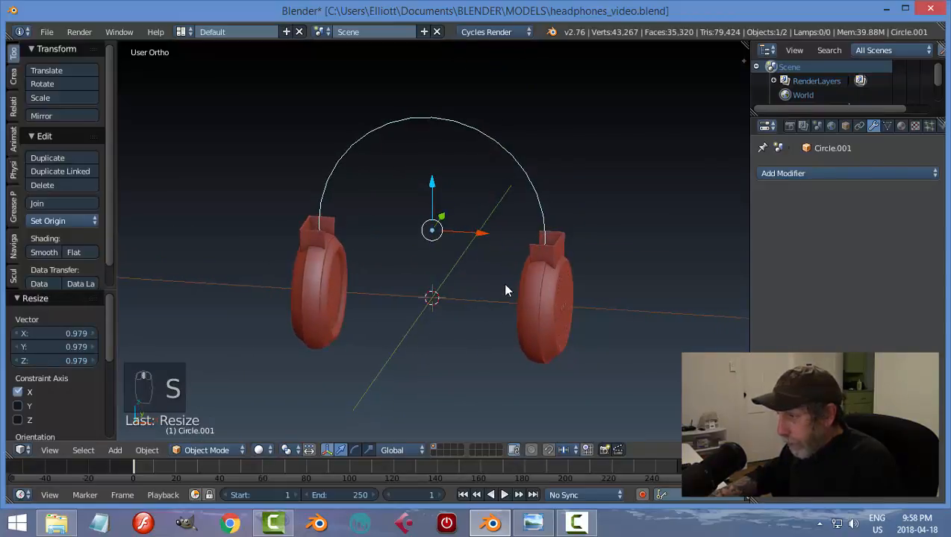
{"action": "key", "text": "ctrl+s"}
{"action": "left_click", "coordinate": [579, 522]}
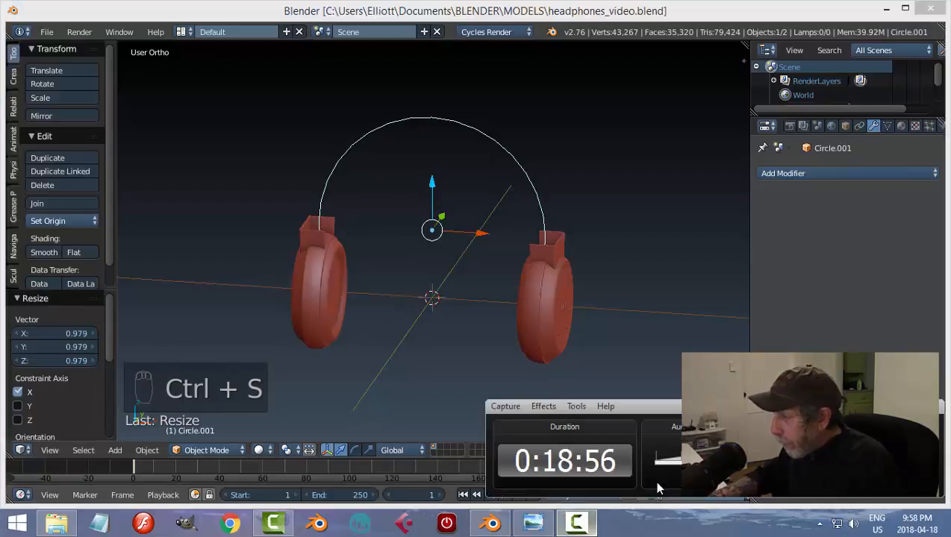
{"action": "left_click", "coordinate": [880, 451]}
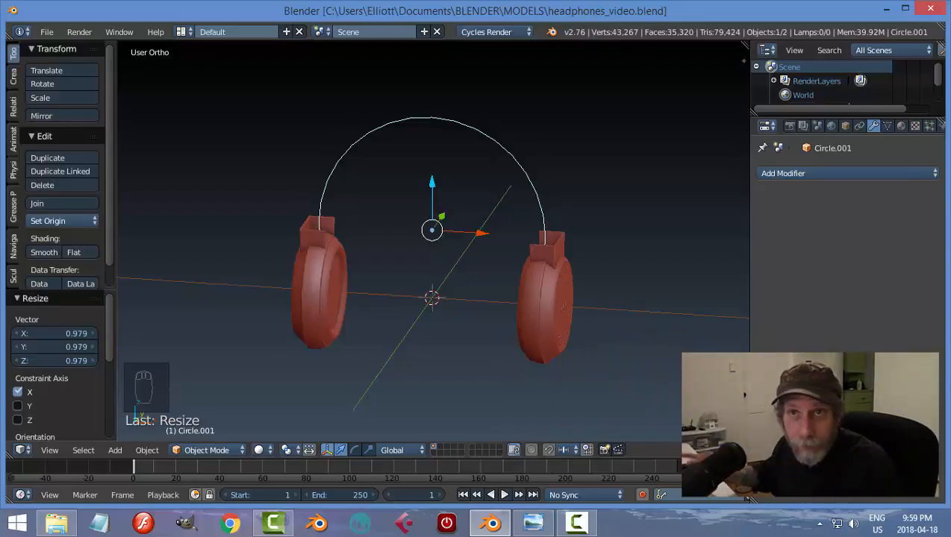
In Edit Mode, extrude all the half circle's vertices and move the extrusion about 0.223 along Y to form a flat band
{"action": "middle_click_drag", "start_coordinate": [504, 326], "coordinate": [409, 309]}
{"action": "key", "text": "Tab"}
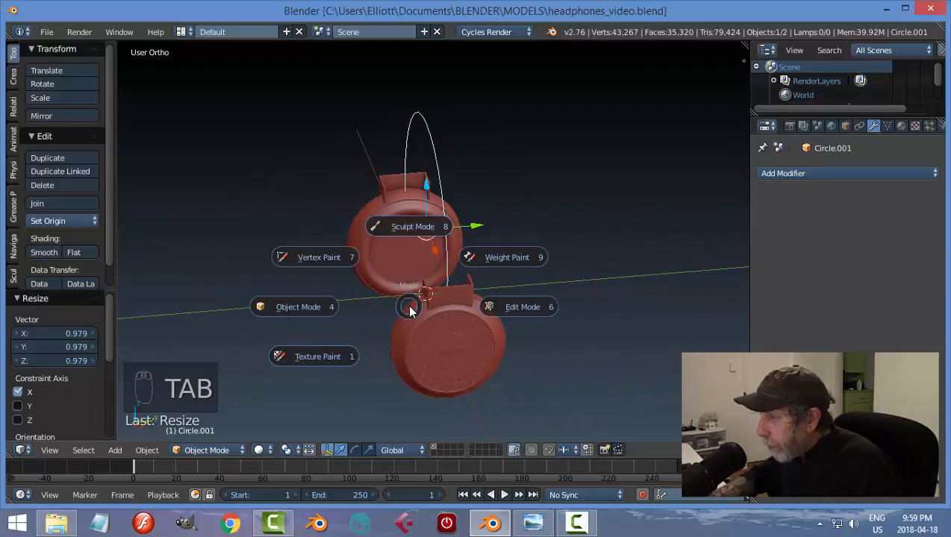
{"action": "left_click", "coordinate": [499, 311]}
{"action": "key", "text": "a"}
{"action": "key", "text": "a"}
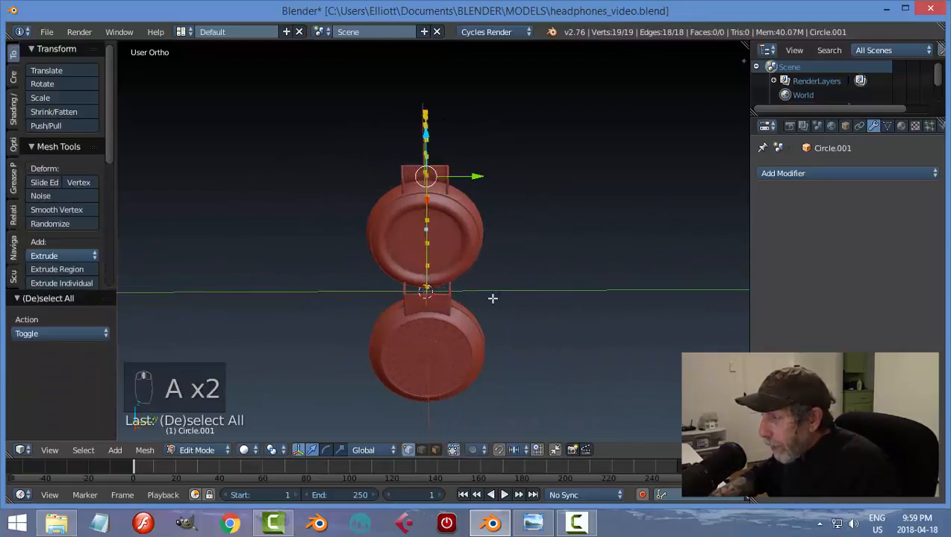
{"action": "middle_click_drag", "start_coordinate": [502, 296], "coordinate": [479, 289]}
{"action": "key", "text": "e"}
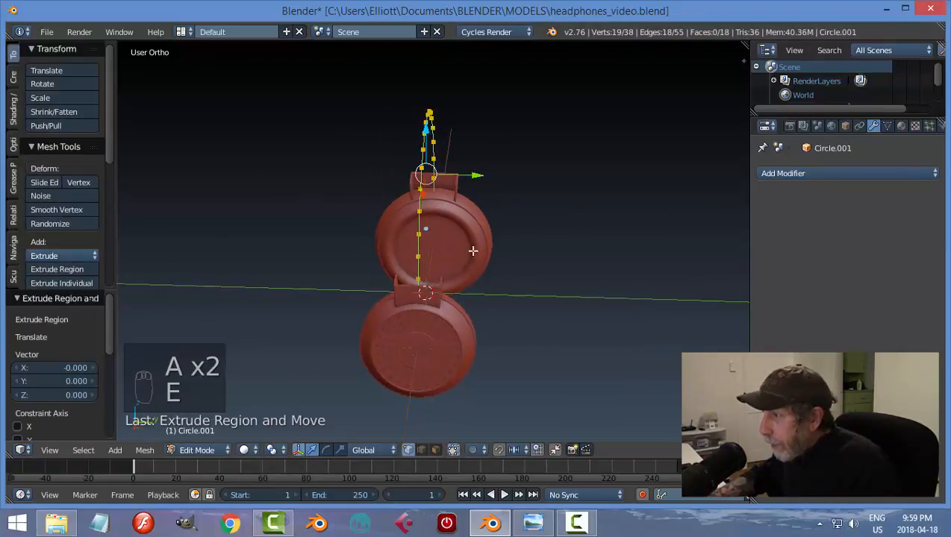
{"action": "middle_click_drag", "start_coordinate": [472, 174], "coordinate": [560, 222]}
{"action": "left_click", "coordinate": [482, 177]}
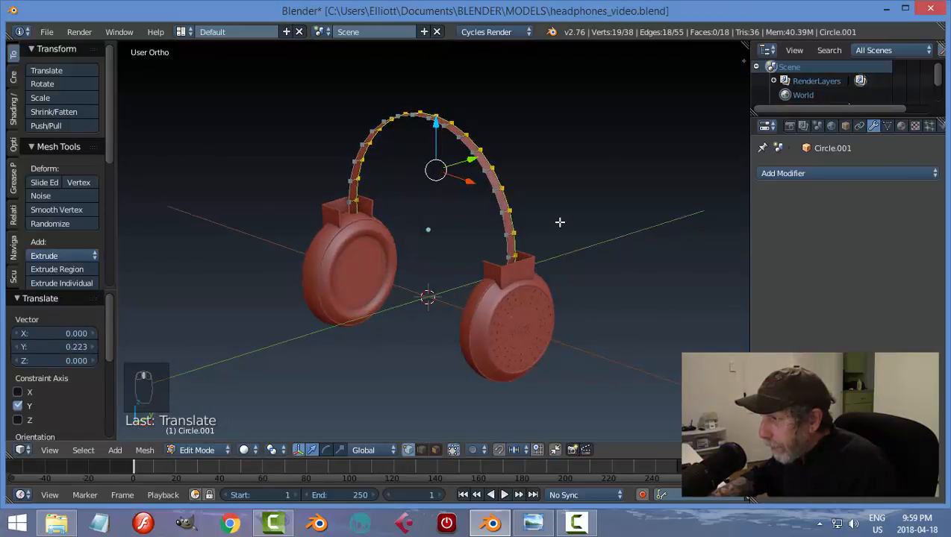
In face select mode, extrude all the band's faces in place and thicken them with a Shrink/Fatten offset of about 0.027
{"action": "key", "text": "a"}
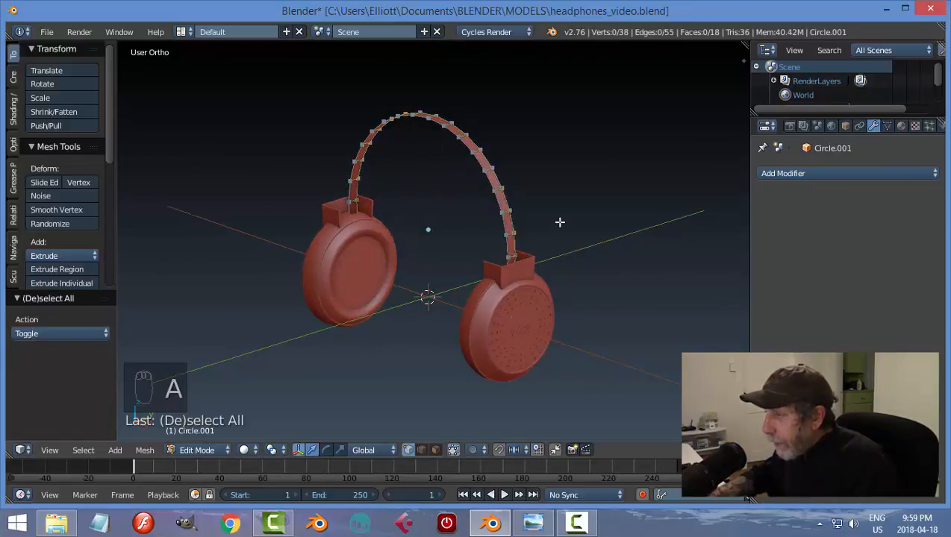
{"action": "key", "text": "ctrl+Tab"}
{"action": "left_click", "coordinate": [538, 251]}
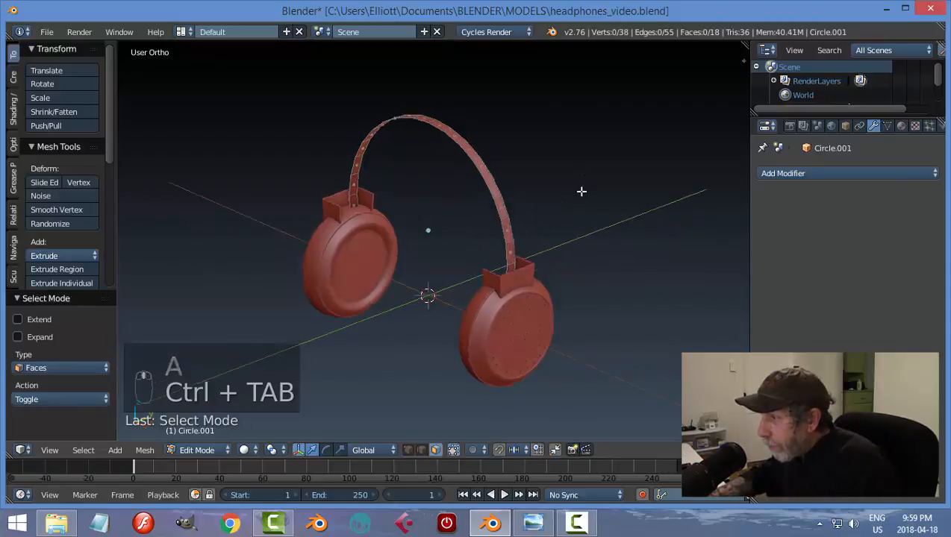
{"action": "middle_click_drag", "start_coordinate": [615, 162], "coordinate": [483, 236]}
{"action": "key", "text": "a"}
{"action": "middle_click_drag", "start_coordinate": [583, 245], "coordinate": [611, 247]}
{"action": "scroll", "coordinate": [610, 245], "scroll_direction": "up", "scroll_amount": 2}
{"action": "key", "text": "e"}
{"action": "right_click", "coordinate": [551, 259]}
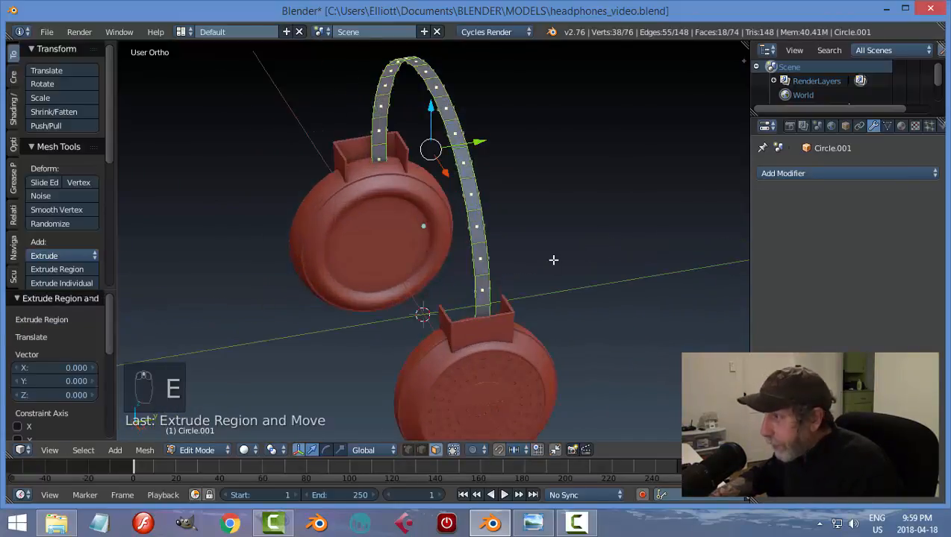
{"action": "middle_click_drag", "start_coordinate": [552, 259], "coordinate": [620, 244]}
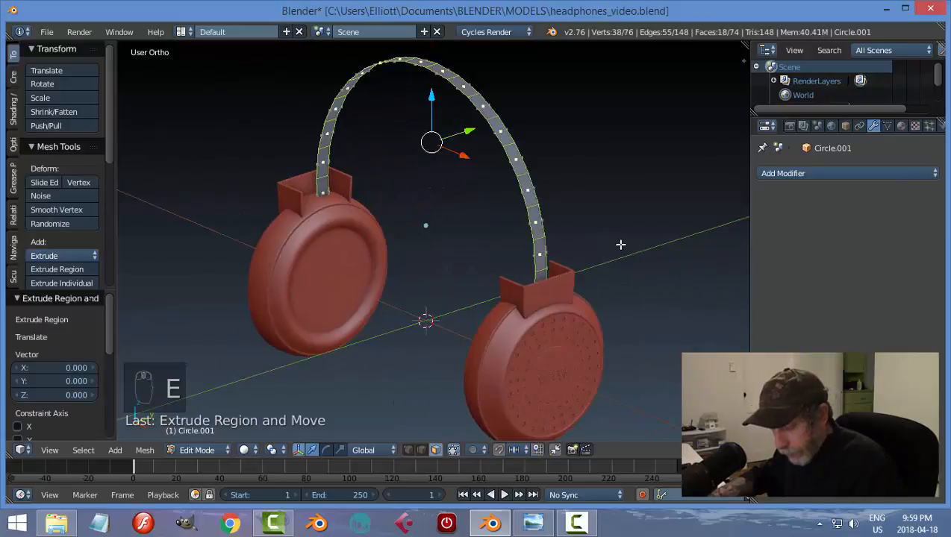
{"action": "key", "text": "alt+s"}
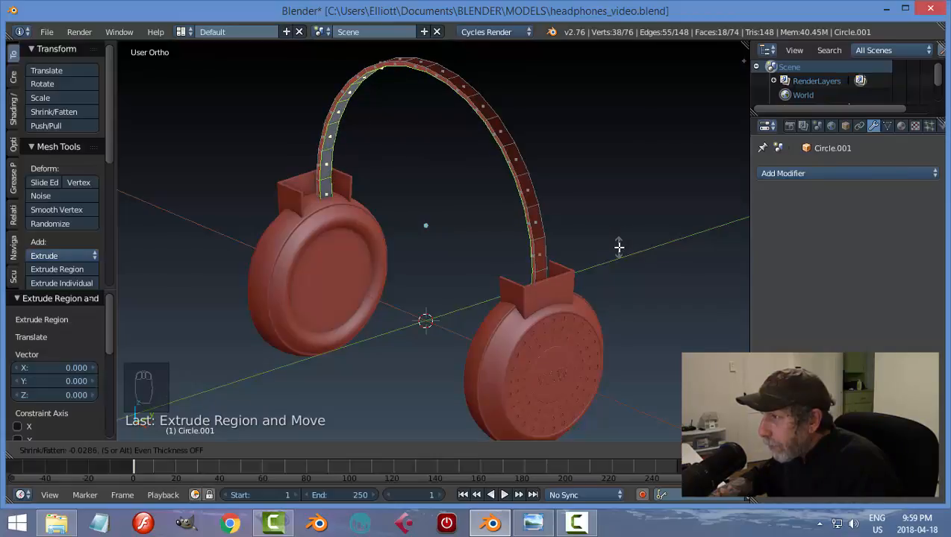
{"action": "left_click", "coordinate": [618, 248]}
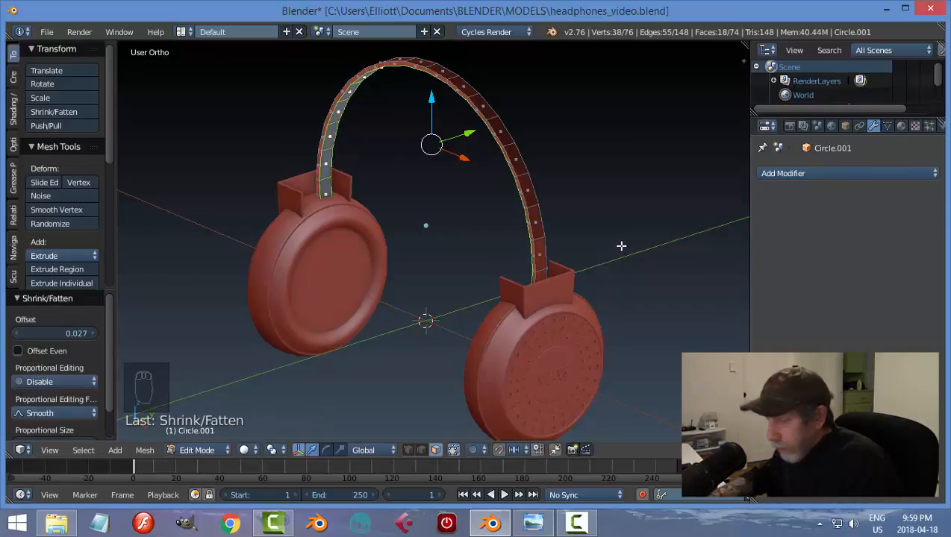
Recalculate the normals of the entire headband mesh and return to Object Mode
{"action": "key", "text": "a"}
{"action": "key", "text": "a"}
{"action": "key", "text": "a"}
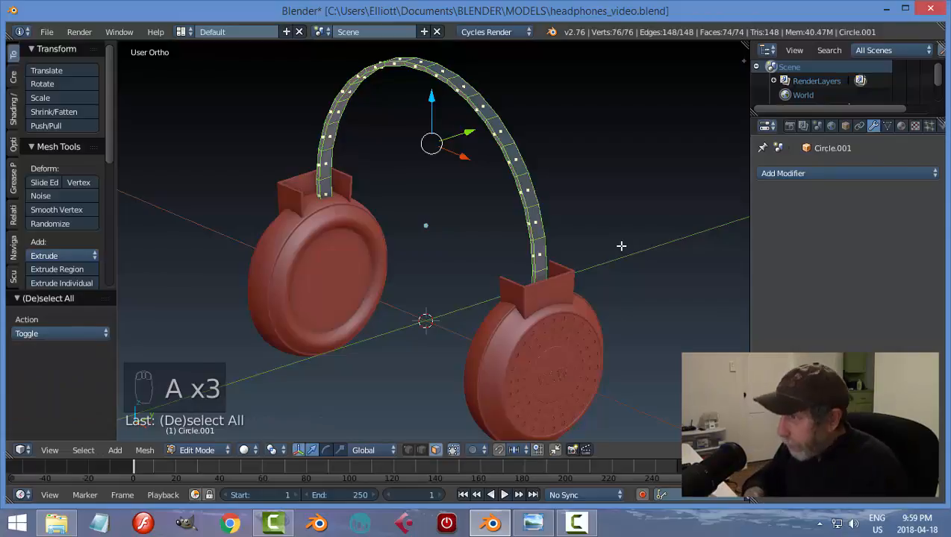
{"action": "key", "text": "ctrl+n"}
{"action": "key", "text": "a"}
{"action": "key", "text": "Tab"}
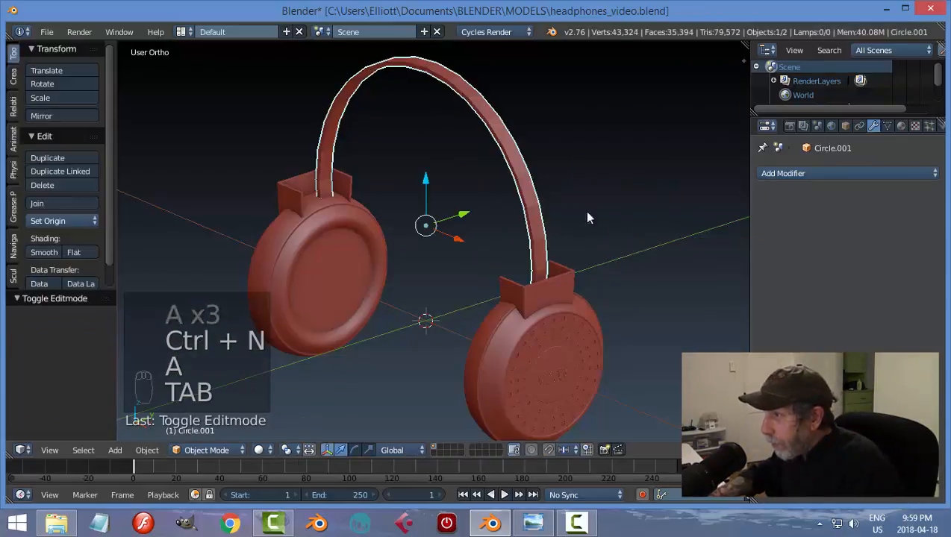
Add a Subdivision Surface modifier to the headband and set its view subdivisions to 2
{"action": "middle_click_drag", "start_coordinate": [588, 215], "coordinate": [517, 196]}
{"action": "left_click", "coordinate": [790, 174]}
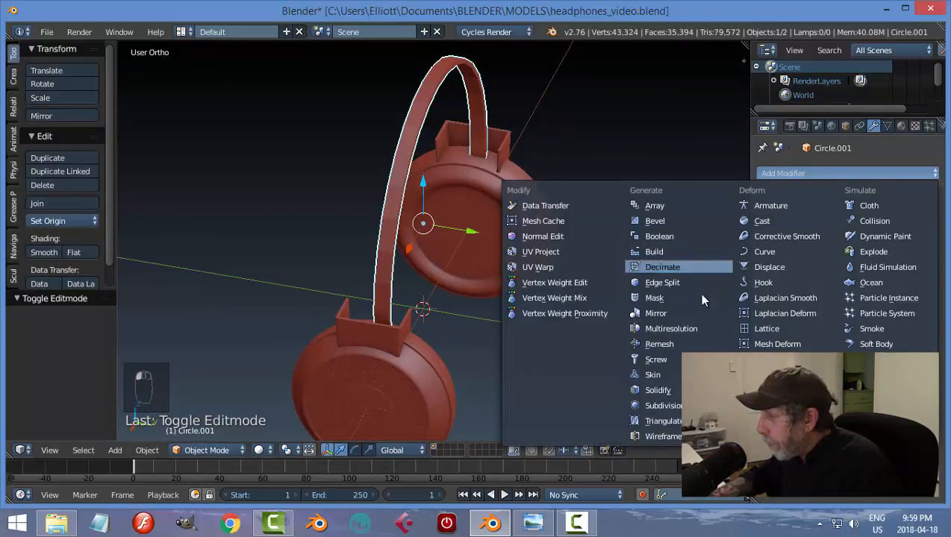
{"action": "left_click", "coordinate": [647, 403]}
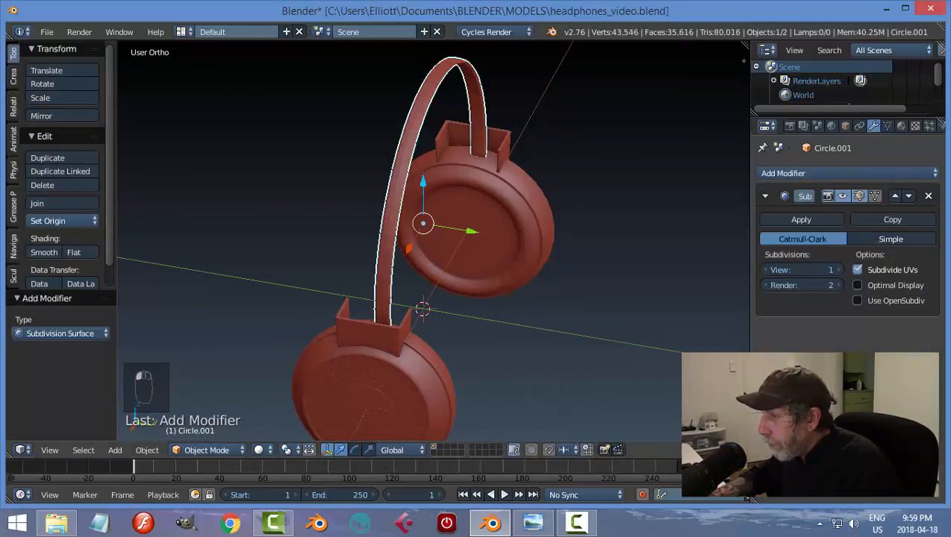
{"action": "left_click", "coordinate": [836, 270]}
Add two lengthwise loop cuts to the headband, sliding one close to each of its long edges
{"action": "middle_click_drag", "start_coordinate": [367, 291], "coordinate": [409, 273]}
{"action": "key", "text": "Tab"}
{"action": "left_click", "coordinate": [513, 274]}
{"action": "scroll", "coordinate": [413, 186], "scroll_direction": "up", "scroll_amount": 3}
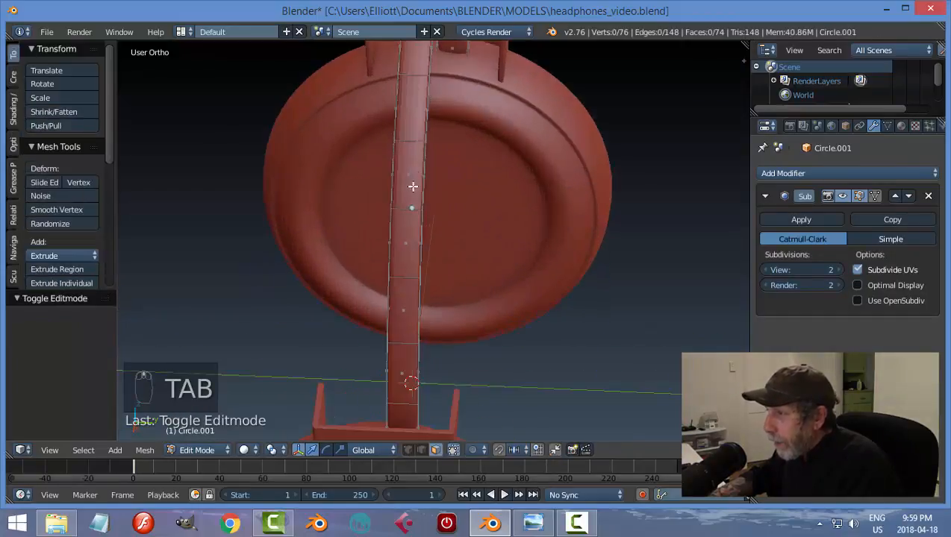
{"action": "key", "text": "ctrl+r"}
{"action": "left_click", "coordinate": [412, 145]}
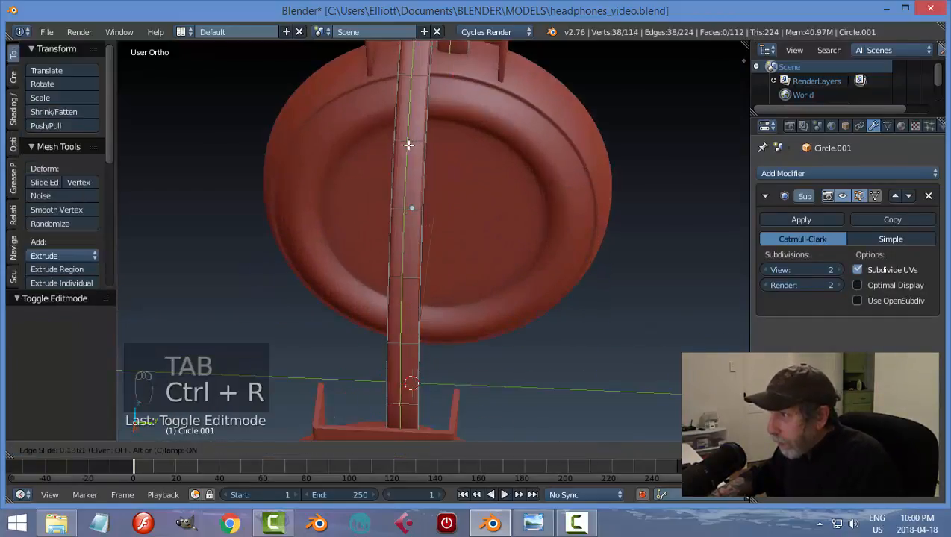
{"action": "left_click", "coordinate": [415, 144]}
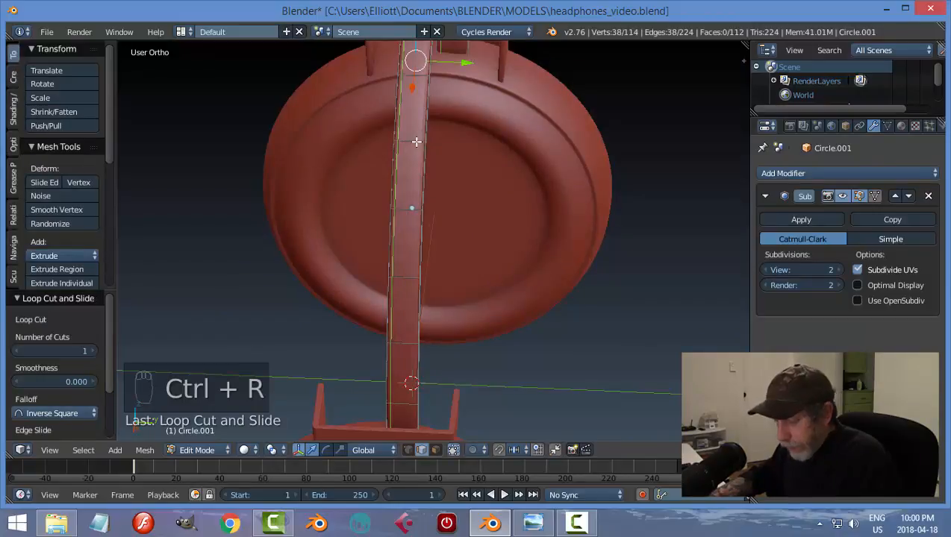
{"action": "key", "text": "ctrl+r"}
{"action": "left_click", "coordinate": [422, 145]}
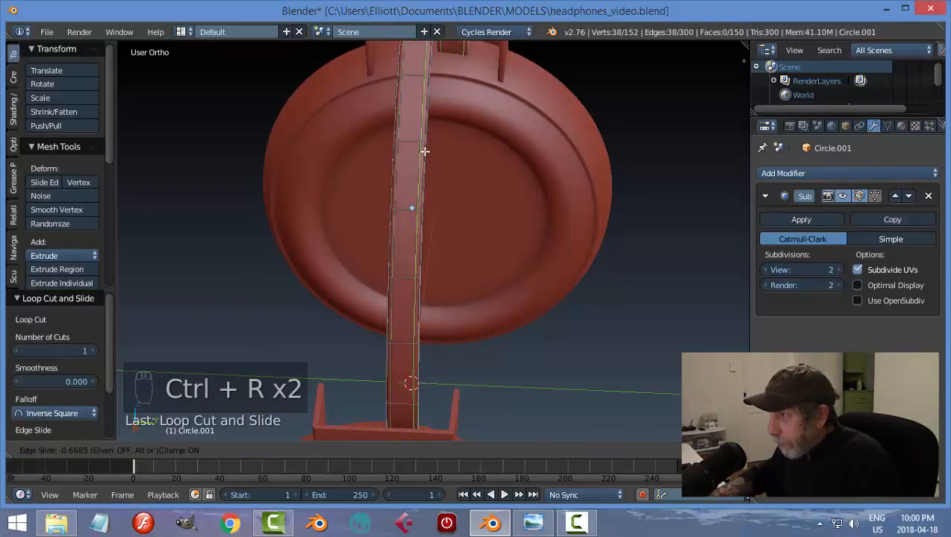
{"action": "left_click", "coordinate": [425, 152]}
Return to Object Mode and apply smooth shading to the headband
{"action": "key", "text": "a"}
{"action": "key", "text": "Tab"}
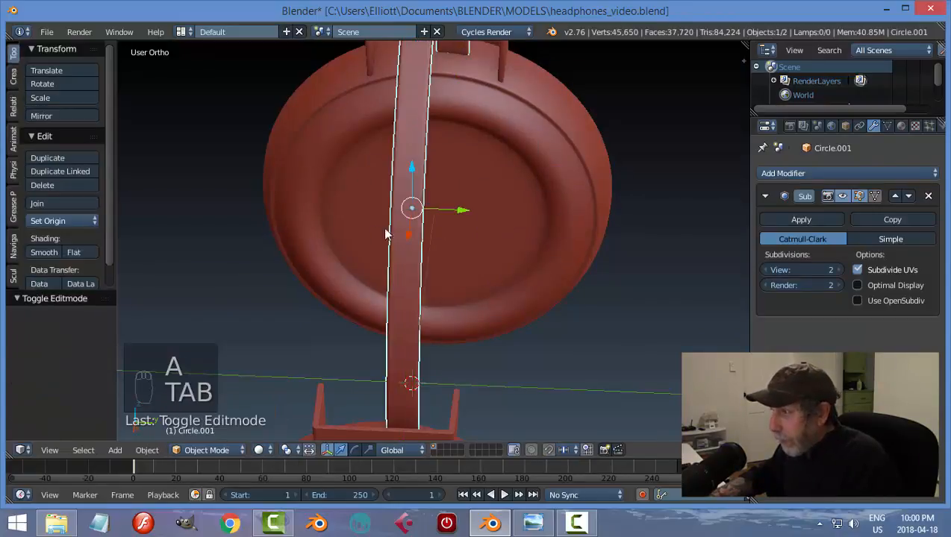
{"action": "left_click", "coordinate": [40, 252]}
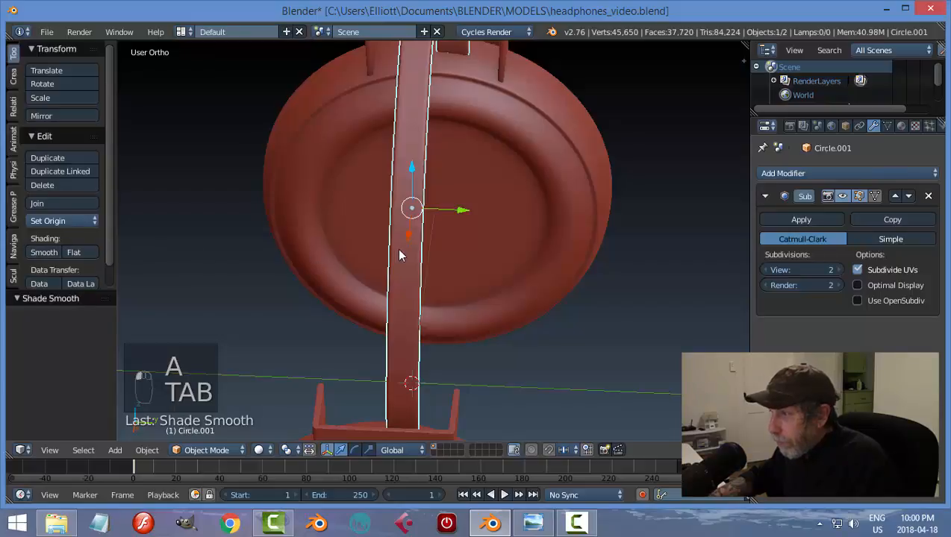
Hide the ear cups object so that only the headband is shown
{"action": "scroll", "coordinate": [398, 252], "scroll_direction": "down", "scroll_amount": 4}
{"action": "middle_click_drag", "start_coordinate": [418, 252], "coordinate": [496, 248]}
{"action": "right_click", "coordinate": [260, 289]}
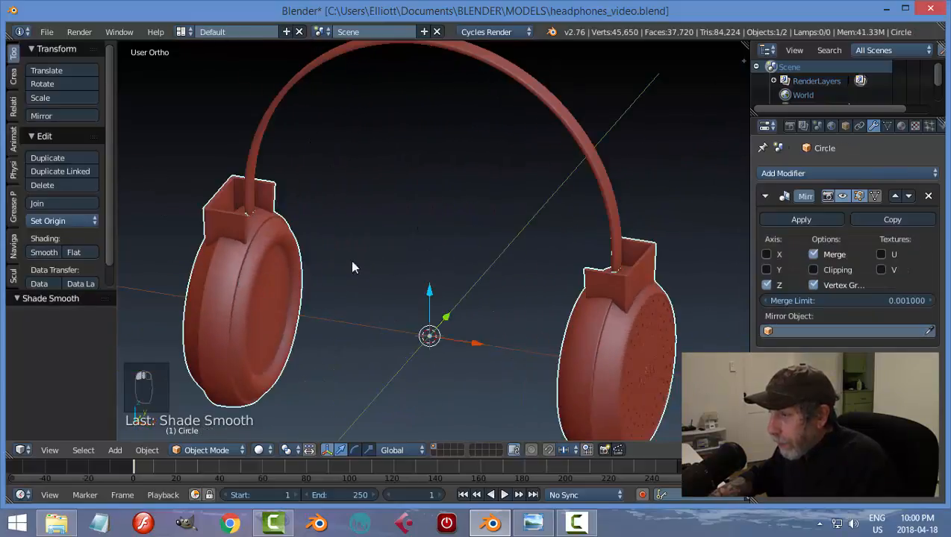
{"action": "key", "text": "h"}
Add a crosswise loop cut near each end of the headband, sliding it close to the tip
{"action": "right_click", "coordinate": [258, 217]}
{"action": "key", "text": "Tab"}
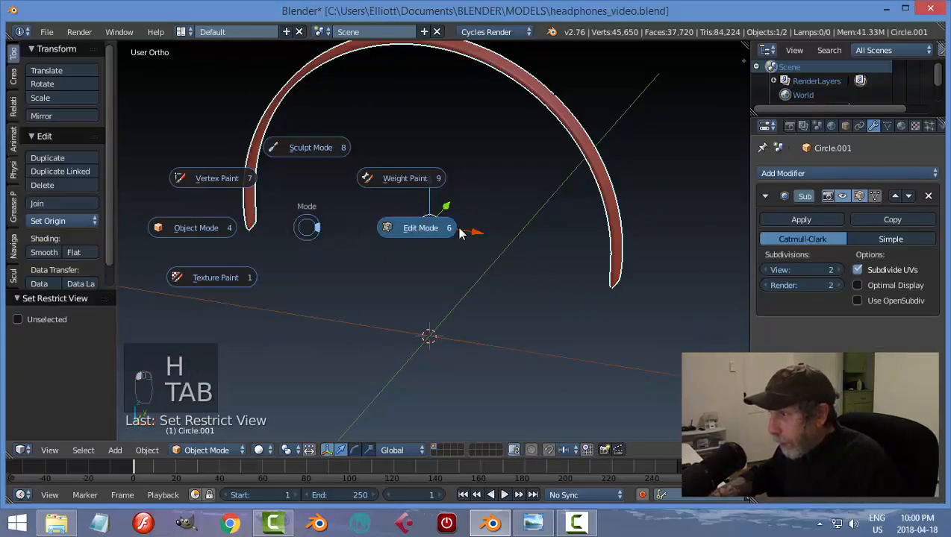
{"action": "middle_click_drag", "start_coordinate": [460, 229], "coordinate": [361, 314]}
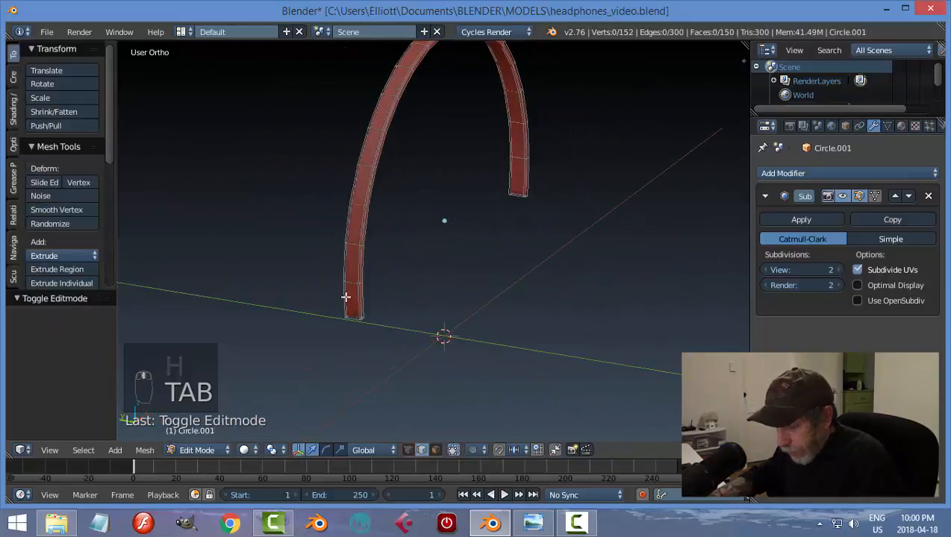
{"action": "key", "text": "ctrl+r"}
{"action": "left_click", "coordinate": [345, 297]}
{"action": "left_click", "coordinate": [350, 313]}
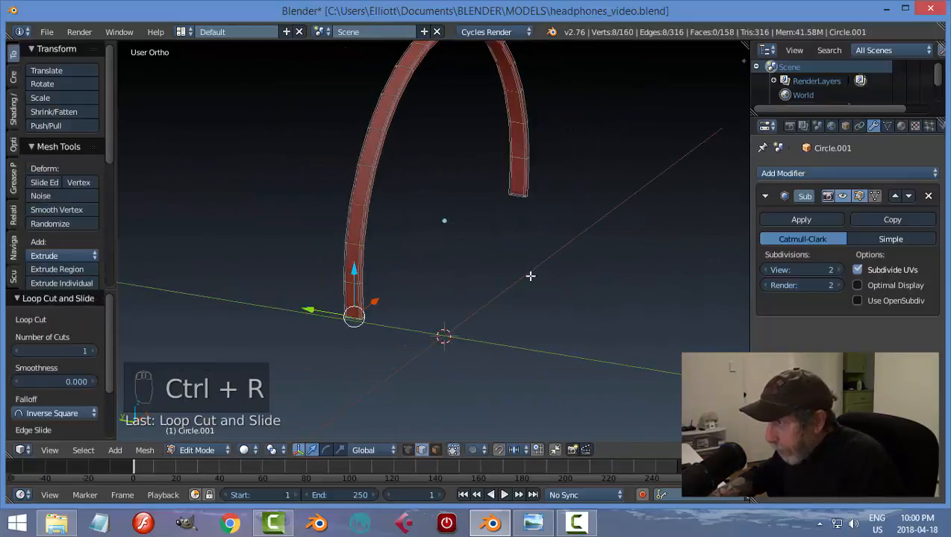
{"action": "middle_click_drag", "start_coordinate": [530, 276], "coordinate": [542, 178]}
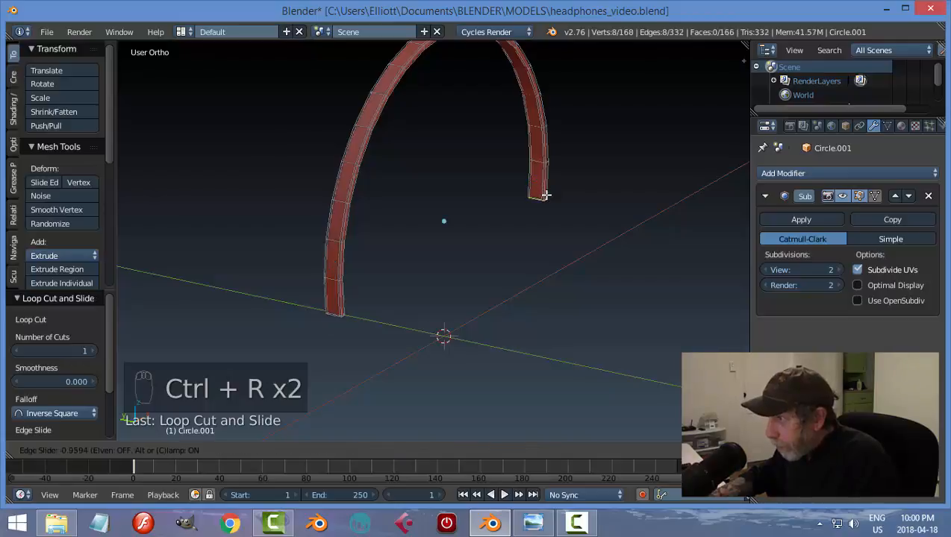
{"action": "left_click", "coordinate": [541, 195]}
Return to Object Mode, unhide the ear cups and deselect everything
{"action": "key", "text": "a"}
{"action": "key", "text": "Tab"}
{"action": "left_click", "coordinate": [468, 264]}
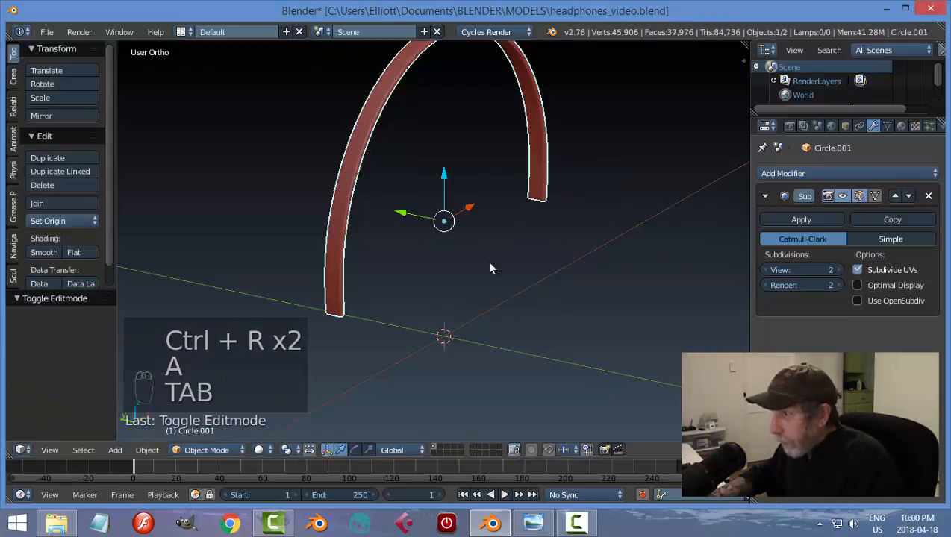
{"action": "key", "text": "alt+h"}
{"action": "key", "text": "a"}
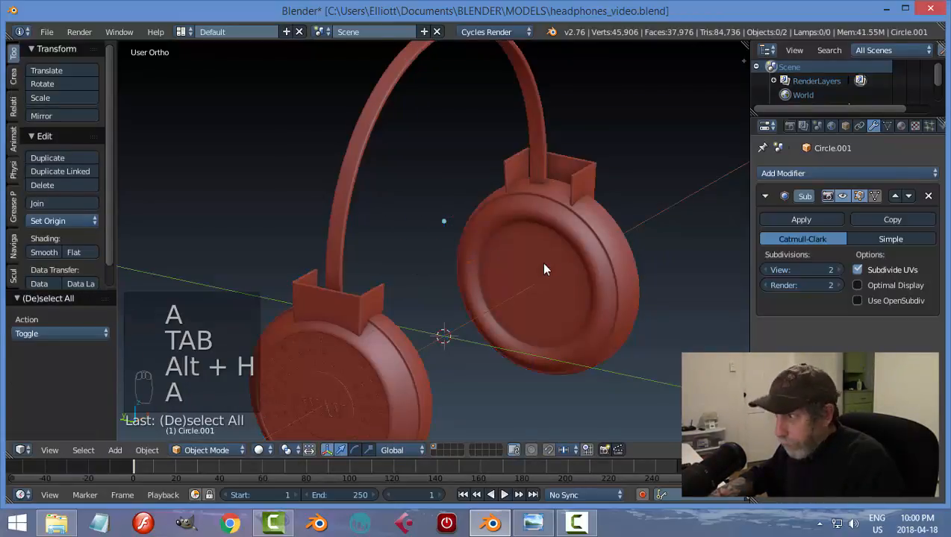
Move the headband along Y by about 0.074 and another 0.038, towards one side of the ear cup brackets
{"action": "middle_click_drag", "start_coordinate": [541, 262], "coordinate": [346, 267]}
{"action": "right_click", "coordinate": [430, 185]}
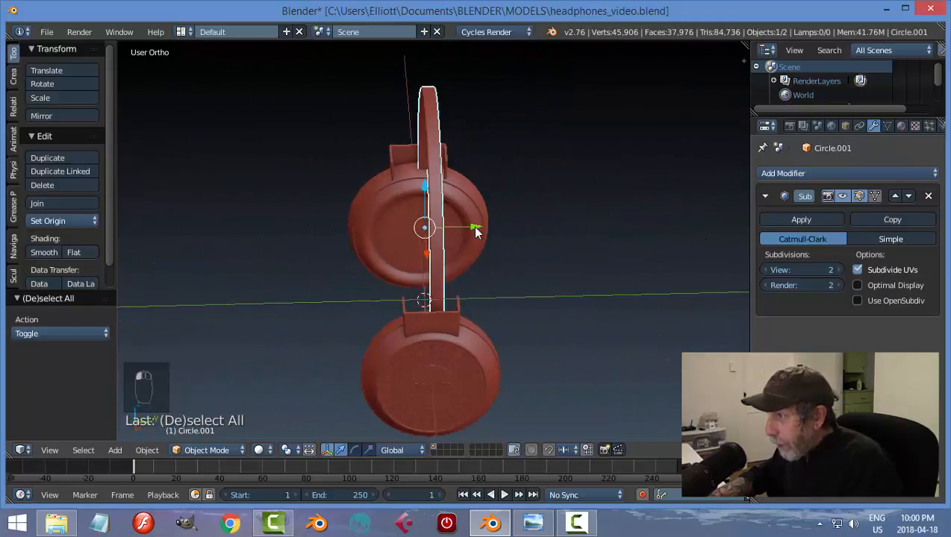
{"action": "left_click_drag", "start_coordinate": [478, 232], "coordinate": [479, 226]}
{"action": "middle_click_drag", "start_coordinate": [479, 226], "coordinate": [497, 221]}
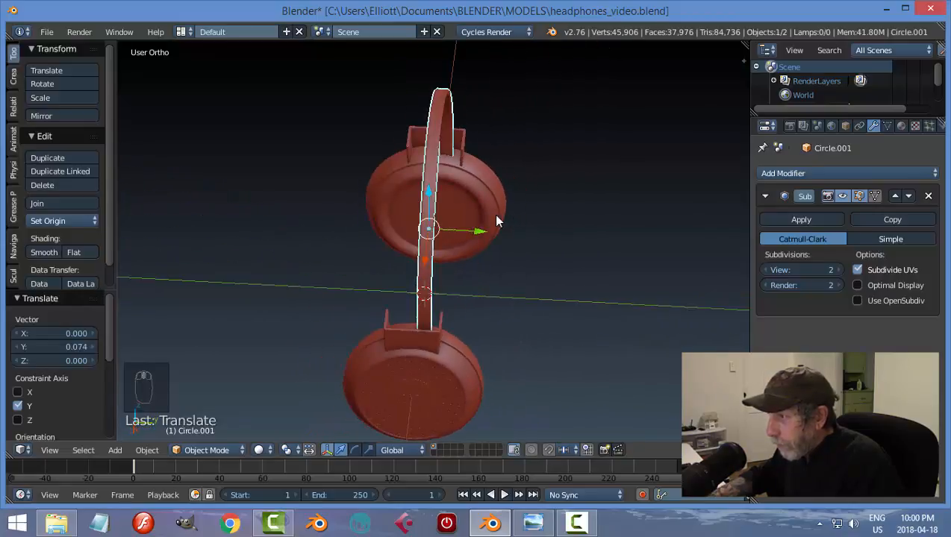
{"action": "left_click_drag", "start_coordinate": [479, 231], "coordinate": [482, 232]}
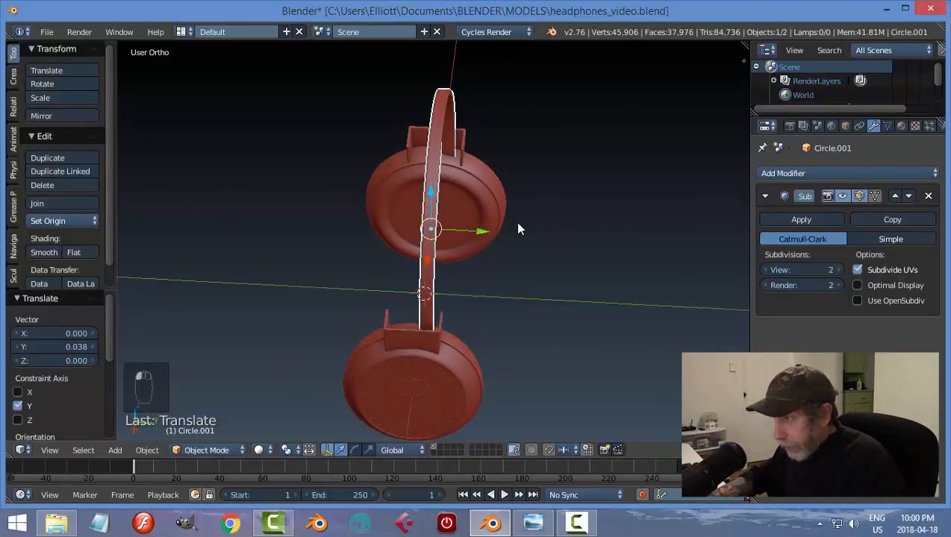
Duplicate the headband and offset the copy by about -0.528 along Y
{"action": "key", "text": "shift+d"}
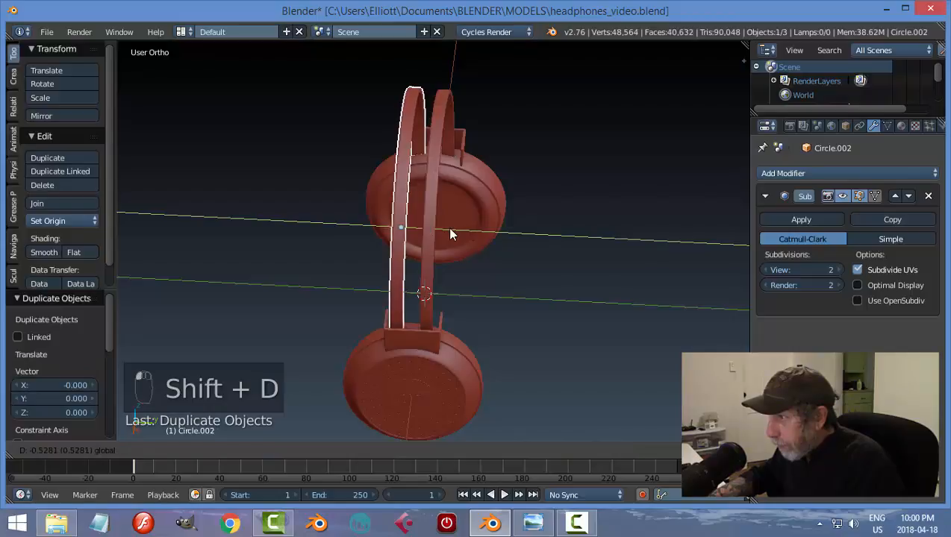
{"action": "left_click", "coordinate": [450, 233]}
{"action": "middle_click_drag", "start_coordinate": [477, 226], "coordinate": [535, 219]}
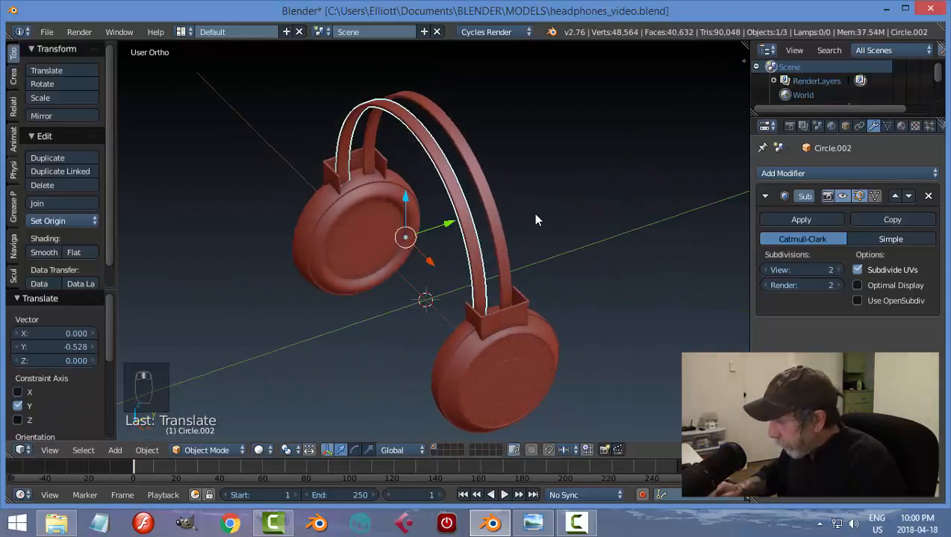
Nudge the duplicated headband along Y in the right view to fit it over the ear cup bracket
{"action": "key", "text": "KP_3"}
{"action": "scroll", "coordinate": [495, 245], "scroll_direction": "up", "scroll_amount": 4}
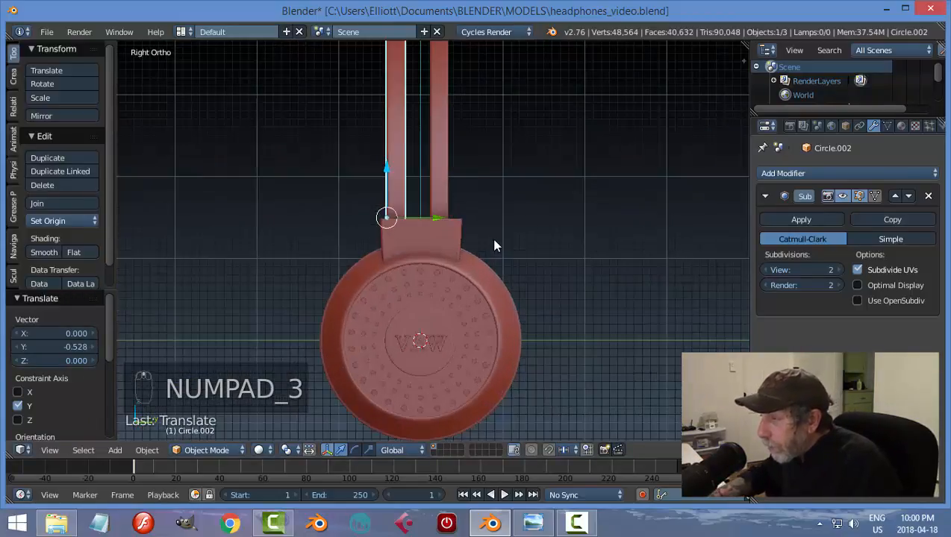
{"action": "mouse_move", "coordinate": [432, 215]}
{"action": "left_mouse_down"}
{"action": "mouse_move", "coordinate": [481, 220]}
{"action": "mouse_move", "coordinate": [438, 220]}
{"action": "left_mouse_up"}
{"action": "right_click", "coordinate": [439, 209]}
{"action": "right_click", "coordinate": [397, 208]}
{"action": "key", "text": "a"}
{"action": "middle_click_drag", "start_coordinate": [503, 211], "coordinate": [433, 292]}
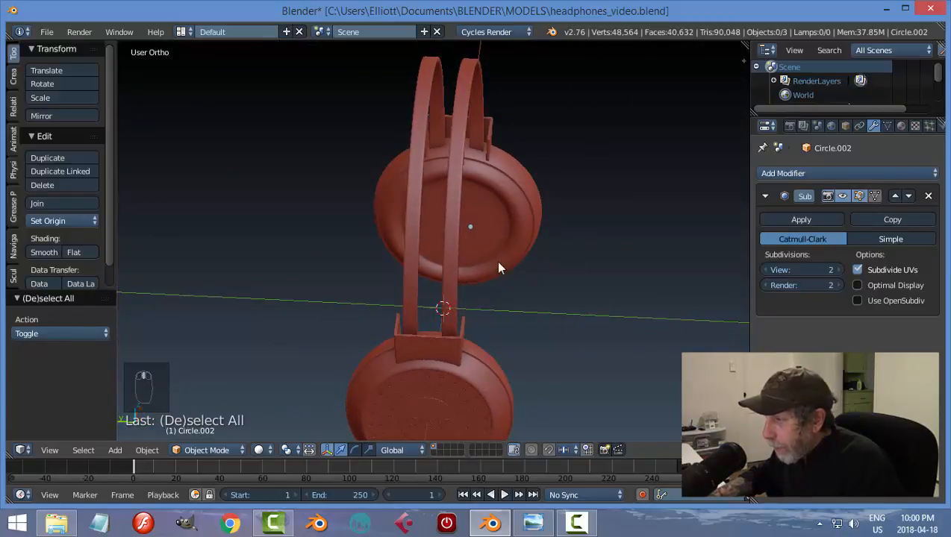
Move the duplicated headband about 0.031 along Y in the right view to balance the two bands
{"action": "key", "text": "KP_3"}
{"action": "right_click", "coordinate": [409, 191]}
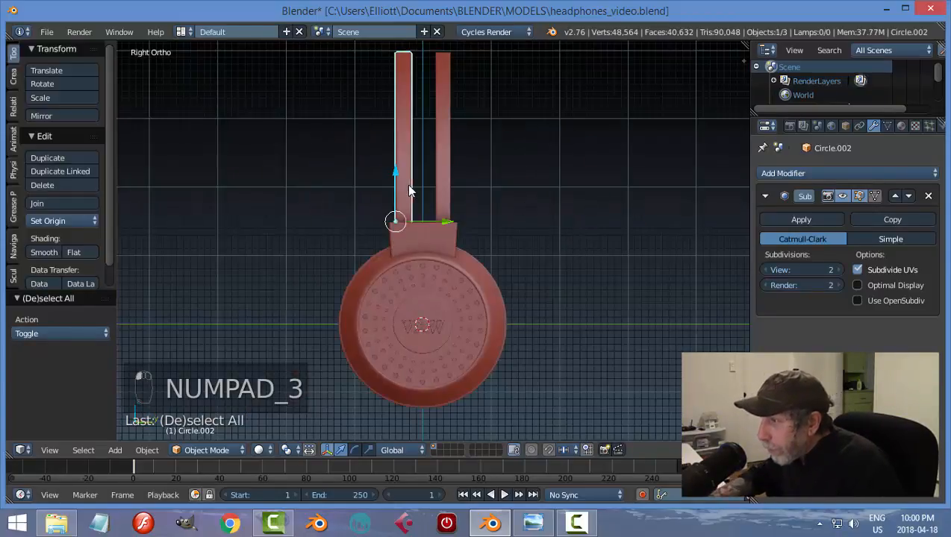
{"action": "key", "text": "g"}
{"action": "key", "text": "y"}
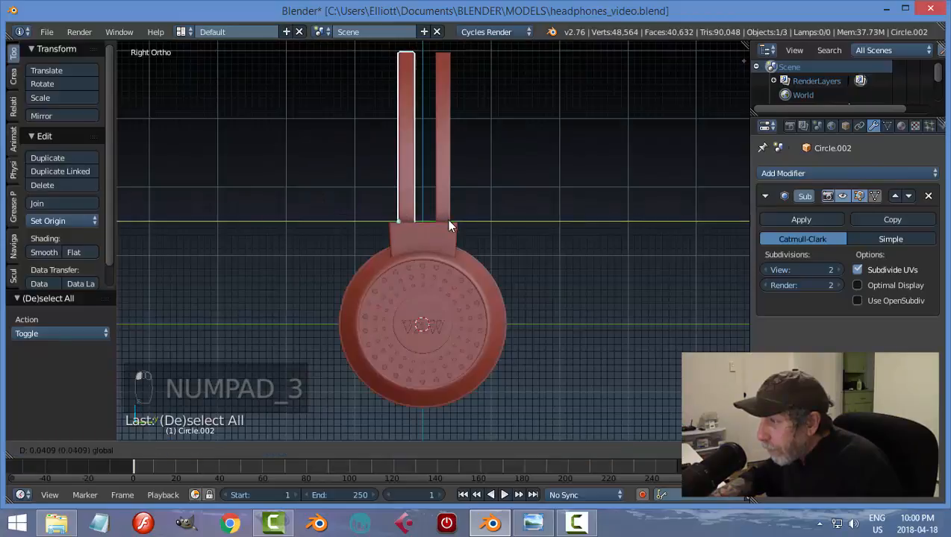
{"action": "left_click", "coordinate": [445, 220]}
{"action": "scroll", "coordinate": [482, 250], "scroll_direction": "up", "scroll_amount": 4}
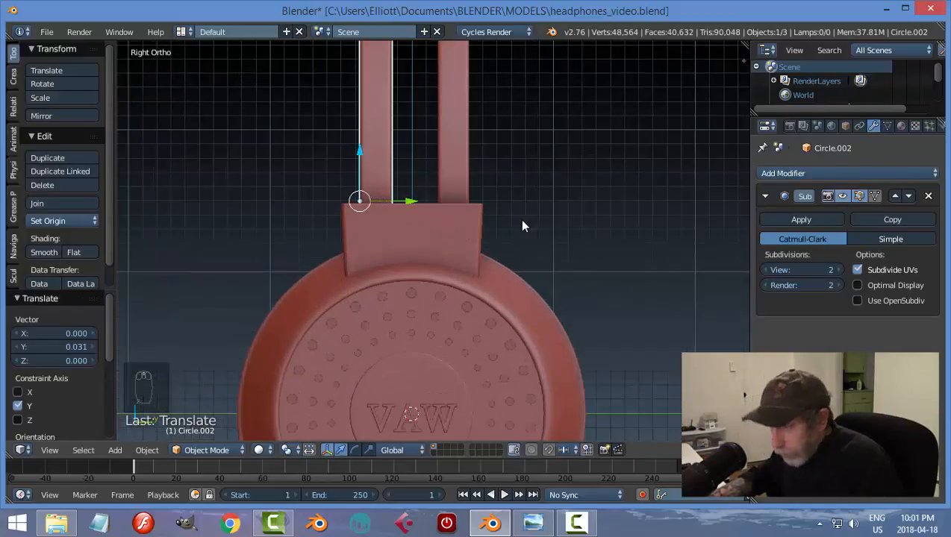
Deselect everything and save the file
{"action": "key", "text": "a"}
{"action": "scroll", "coordinate": [518, 216], "scroll_direction": "down", "scroll_amount": 3}
{"action": "middle_click_drag", "start_coordinate": [546, 186], "coordinate": [439, 341]}
{"action": "key", "text": "ctrl+s"}
Add a mesh circle and move it along X, then about 1.797 up Z, to just above one ear cup bracket
{"action": "scroll", "coordinate": [400, 196], "scroll_direction": "down", "scroll_amount": 2}
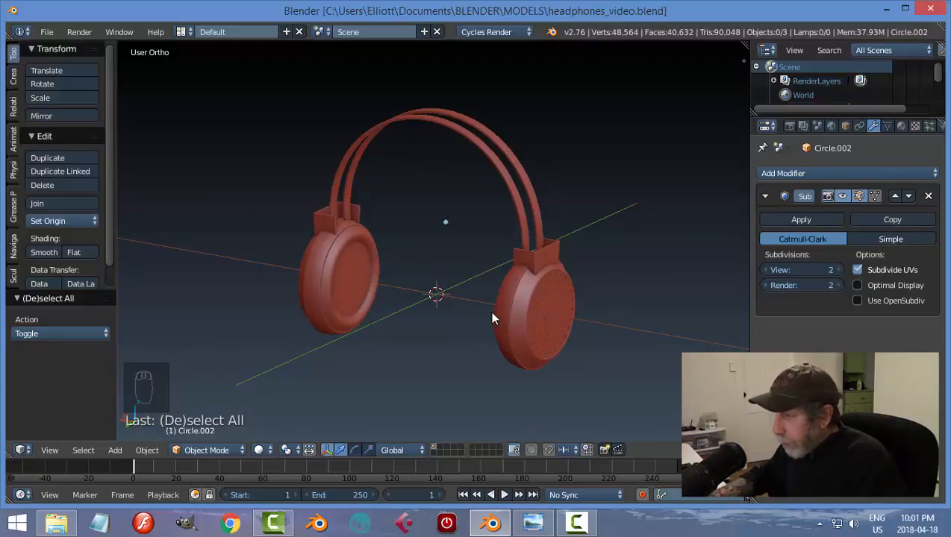
{"action": "key", "text": "shift+a"}
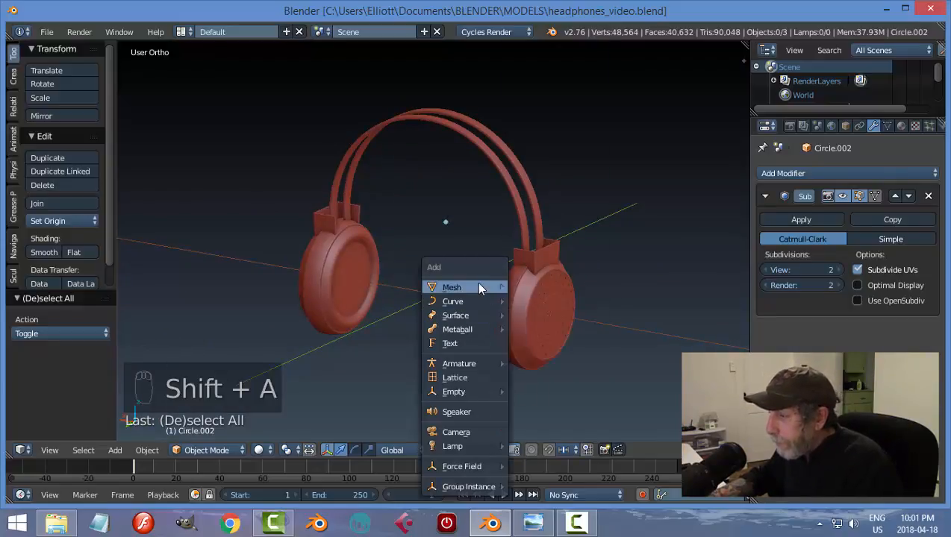
{"action": "mouse_move", "coordinate": [479, 284]}
{"action": "left_click", "coordinate": [570, 54]}
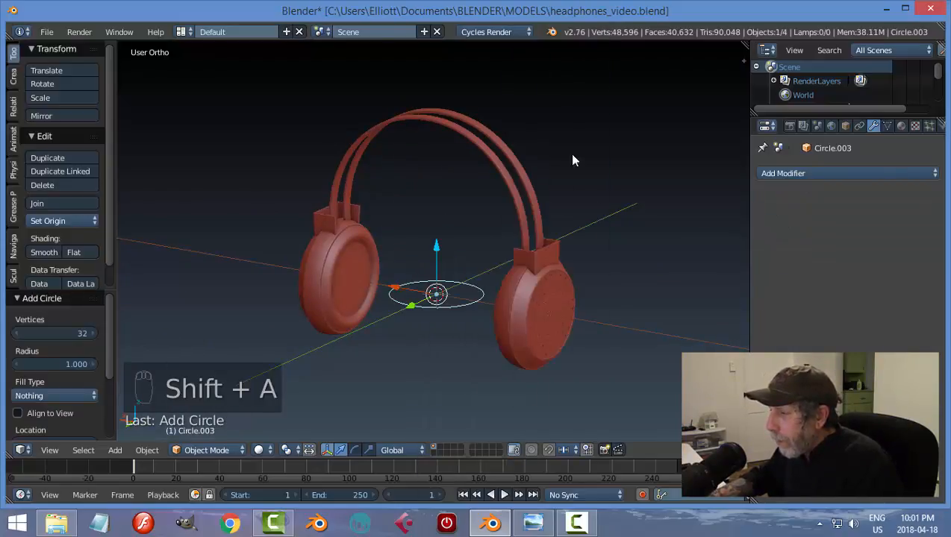
{"action": "left_click_drag", "start_coordinate": [396, 291], "coordinate": [487, 311]}
{"action": "left_click_drag", "start_coordinate": [527, 271], "coordinate": [543, 187]}
Scale the circle to about 0.229 along X and about 0.564 along Y
{"action": "middle_click_drag", "start_coordinate": [641, 195], "coordinate": [621, 276]}
{"action": "key", "text": "s"}
{"action": "key", "text": "x"}
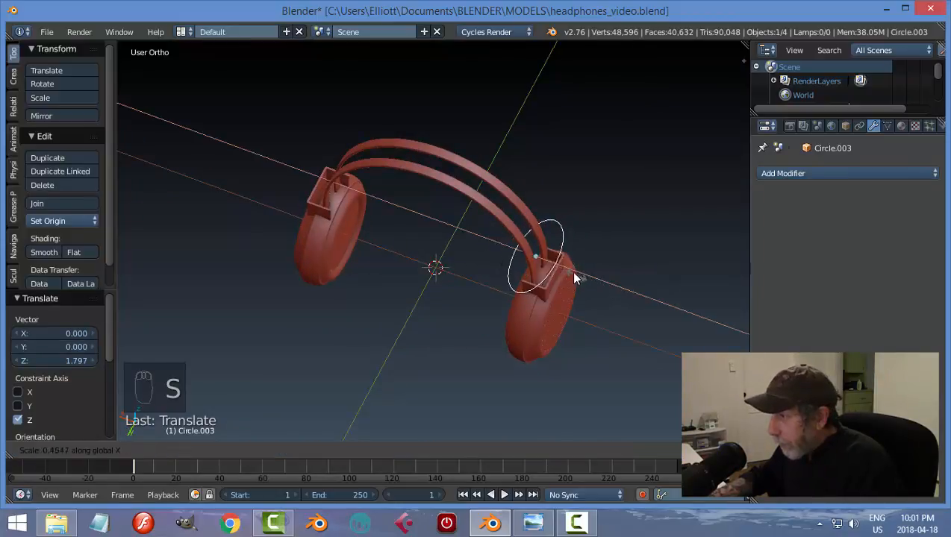
{"action": "left_click", "coordinate": [563, 273]}
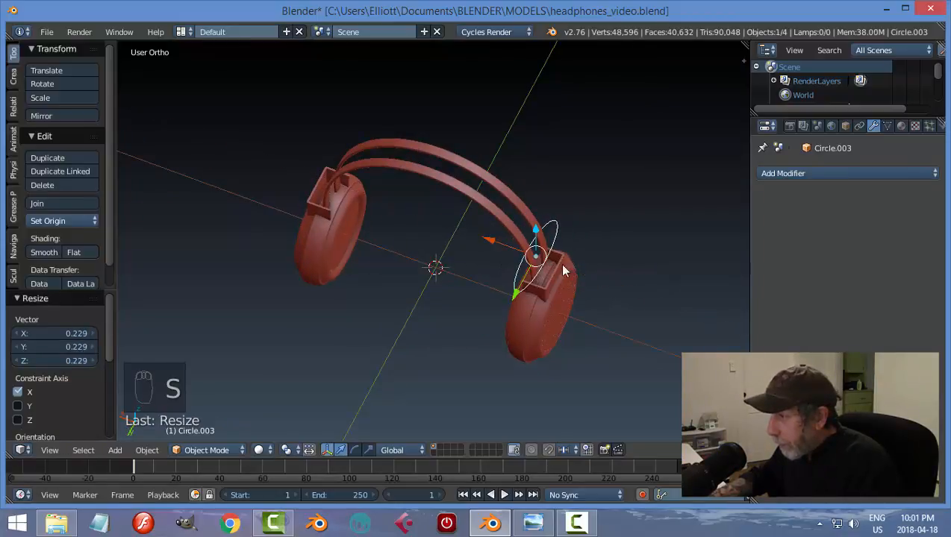
{"action": "key", "text": "s"}
{"action": "key", "text": "y"}
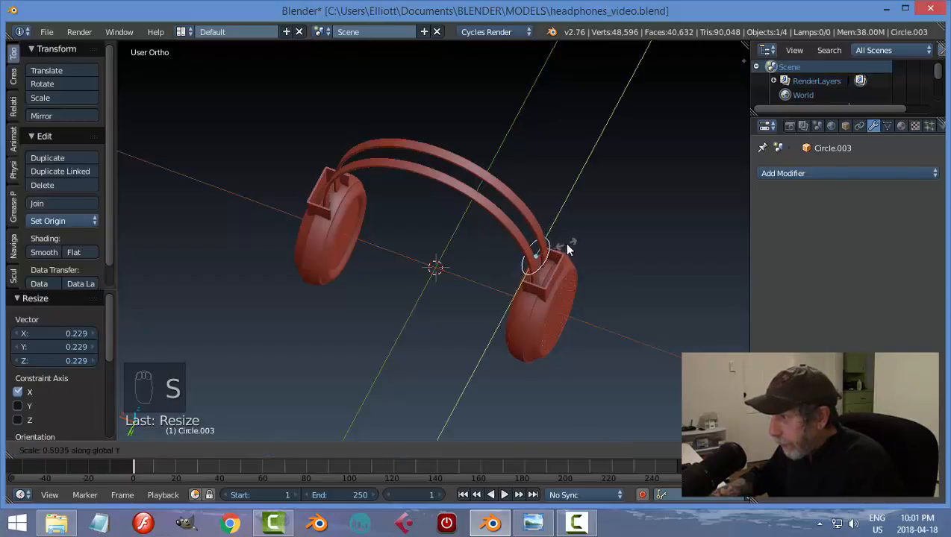
{"action": "left_click", "coordinate": [568, 241]}
Fill the circle with a face and extrude it slightly upward along Z into a thin oval disc
{"action": "middle_click_drag", "start_coordinate": [617, 284], "coordinate": [502, 303]}
{"action": "scroll", "coordinate": [506, 259], "scroll_direction": "up", "scroll_amount": 2}
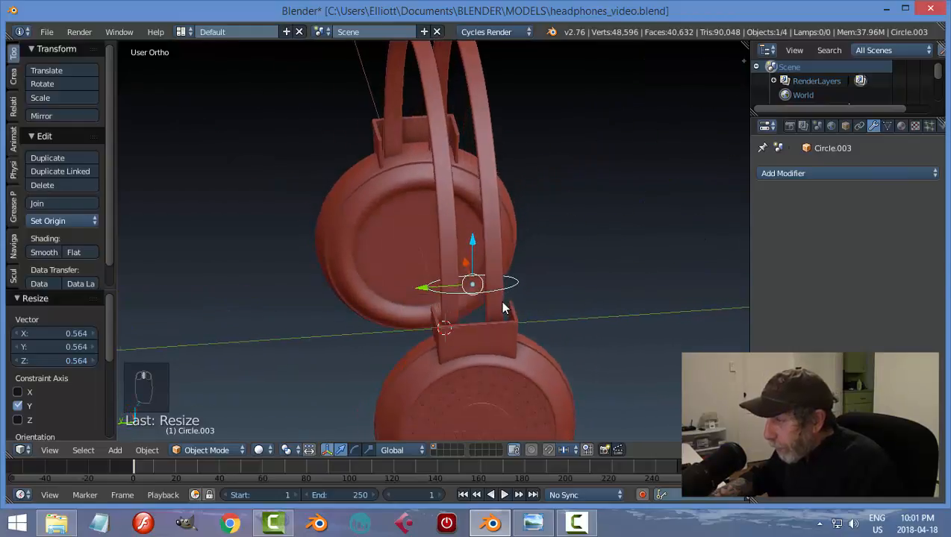
{"action": "key", "text": "Tab"}
{"action": "left_click", "coordinate": [655, 312]}
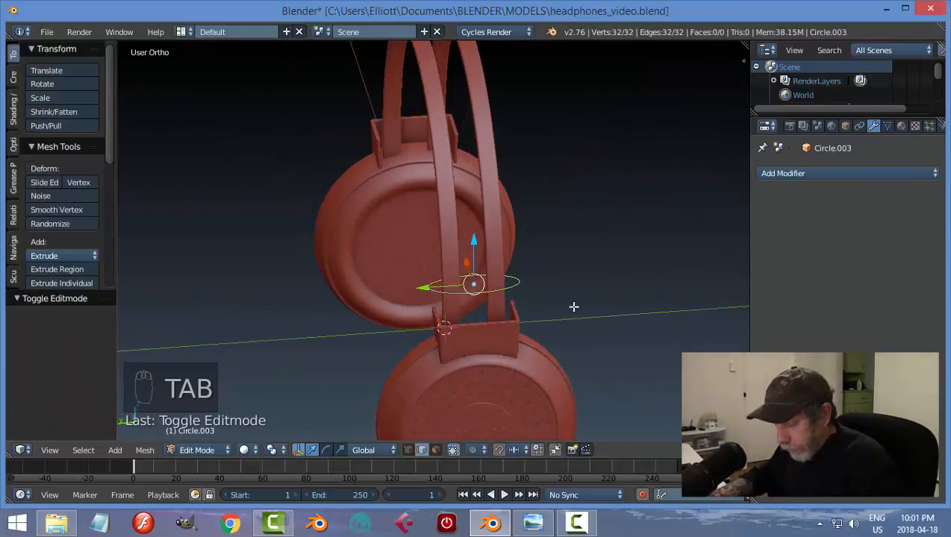
{"action": "key", "text": "f"}
{"action": "middle_click_drag", "start_coordinate": [573, 306], "coordinate": [550, 316]}
{"action": "key", "text": "e"}
{"action": "right_click", "coordinate": [533, 305]}
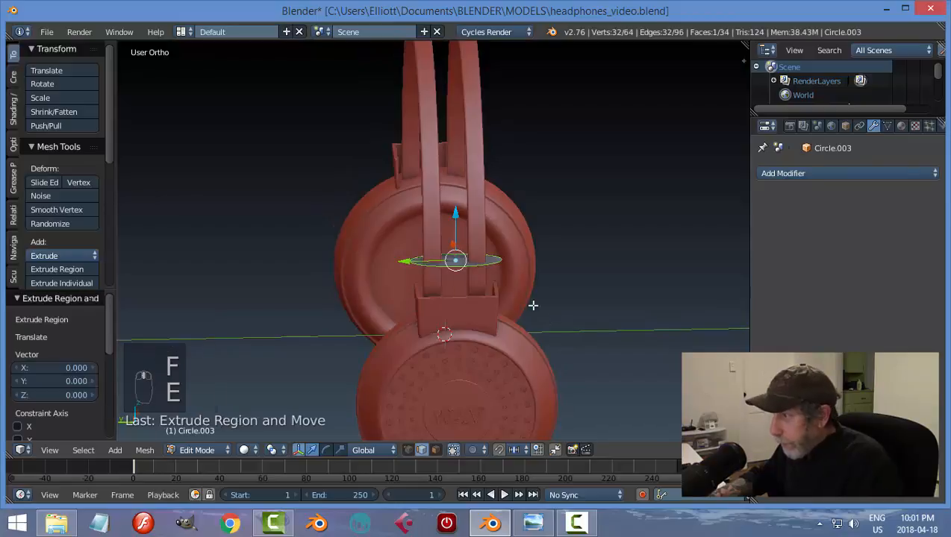
{"action": "left_click_drag", "start_coordinate": [456, 215], "coordinate": [456, 203]}
Make the disc's normals consistent across the whole mesh and apply the object's scale
{"action": "key", "text": "a"}
{"action": "key", "text": "a"}
{"action": "key", "text": "a"}
{"action": "key", "text": "ctrl+n"}
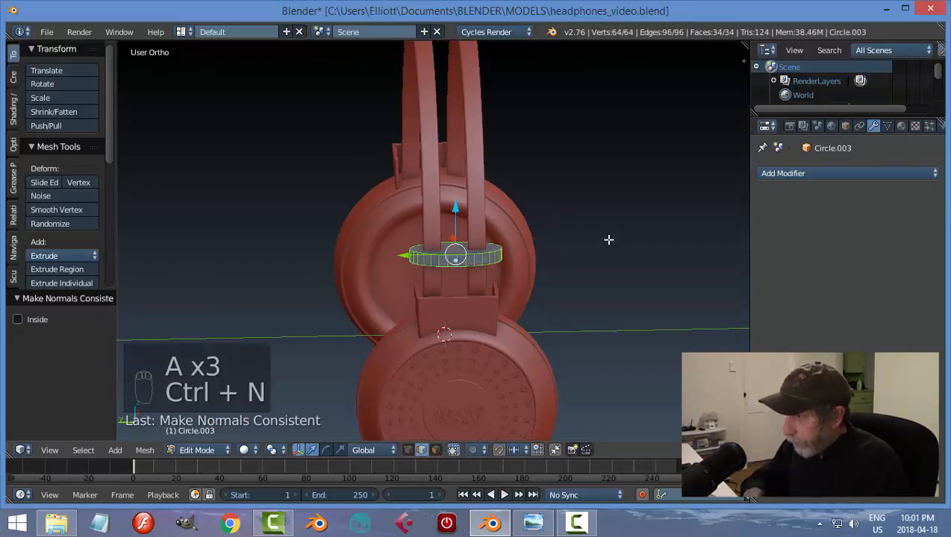
{"action": "key", "text": "a"}
{"action": "scroll", "coordinate": [551, 300], "scroll_direction": "up", "scroll_amount": 2}
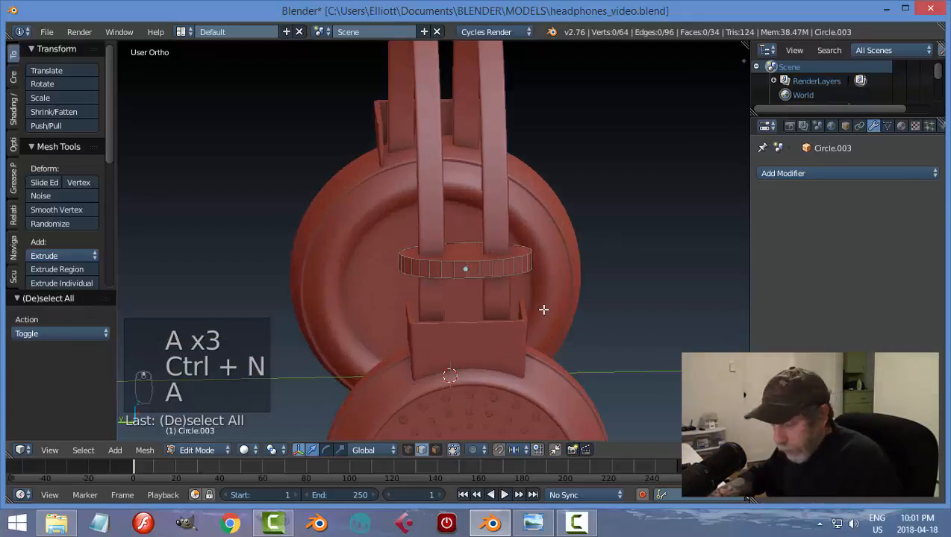
{"action": "key", "text": "Tab"}
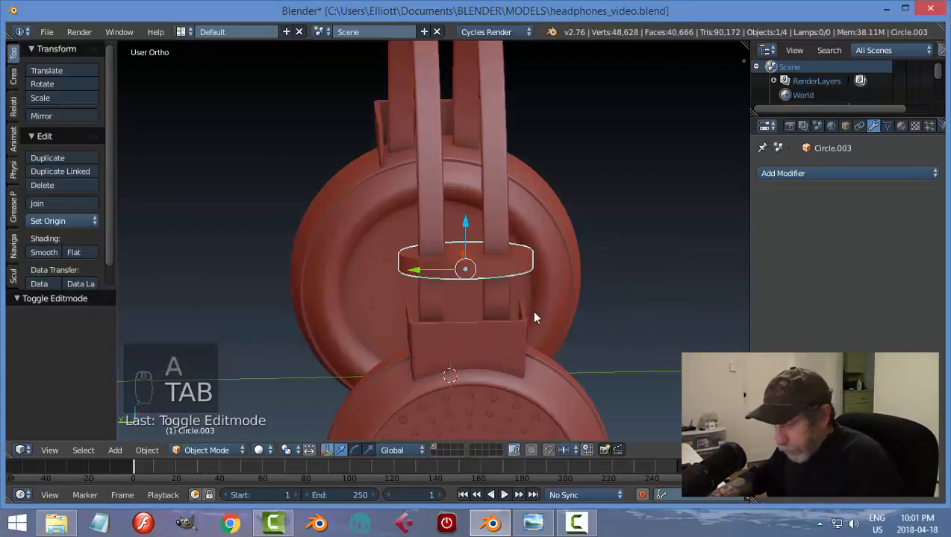
{"action": "key", "text": "ctrl+a"}
{"action": "left_click", "coordinate": [534, 312]}
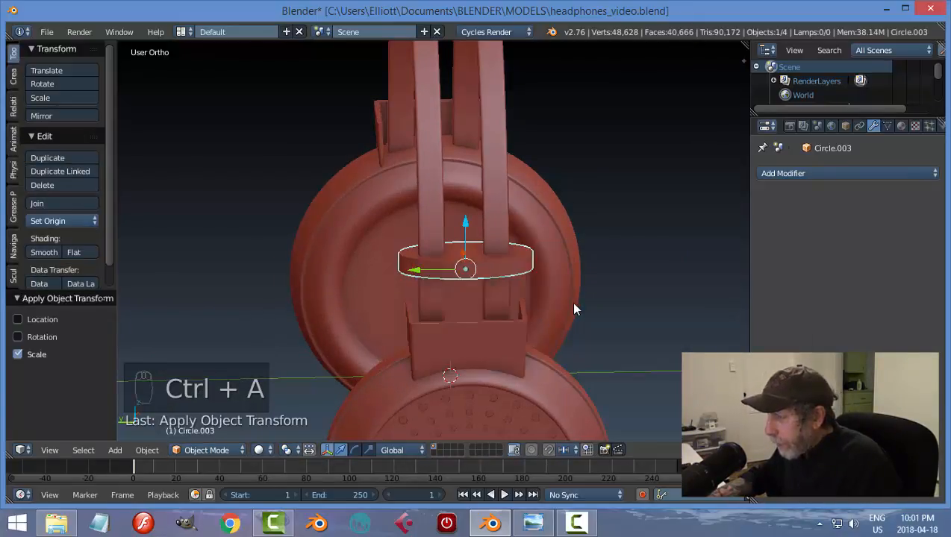
Bevel the disc's upper and lower edge loops with multiple segments and an offset of about 0.033
{"action": "key", "text": "Tab"}
{"action": "scroll", "coordinate": [538, 295], "scroll_direction": "up", "scroll_amount": 2}
{"action": "key", "text": "ctrl+Tab"}
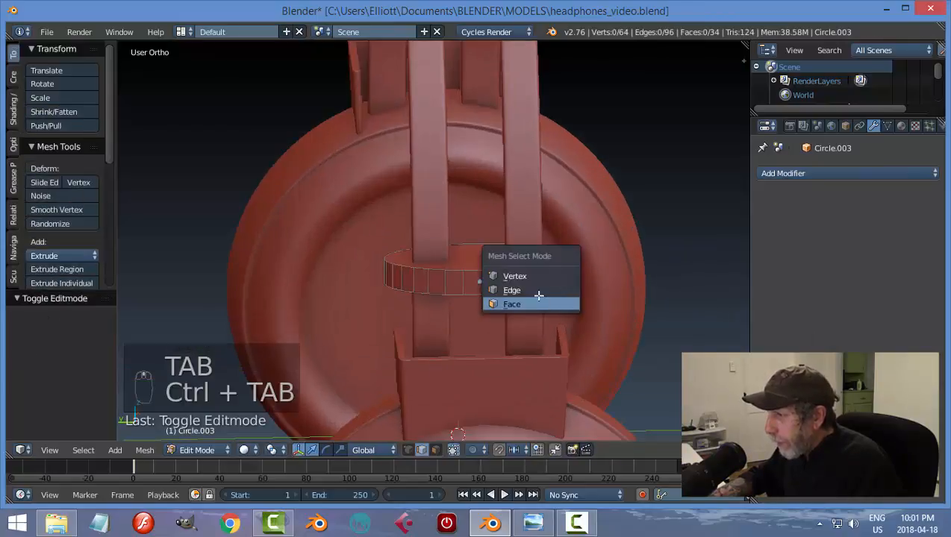
{"action": "left_click", "coordinate": [538, 297]}
{"action": "right_click", "coordinate": [472, 269]}
{"action": "right_click", "coordinate": [472, 293], "text": "shift"}
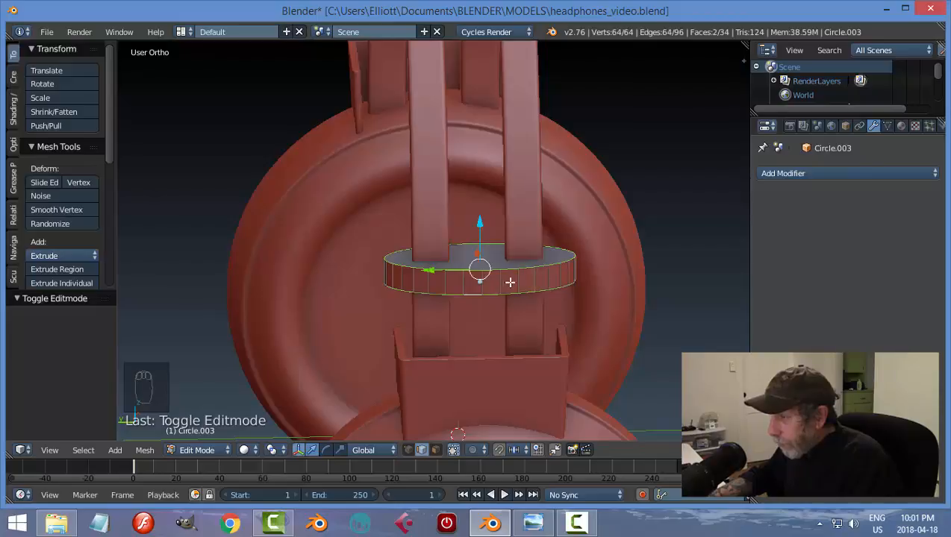
{"action": "key", "text": "ctrl+b"}
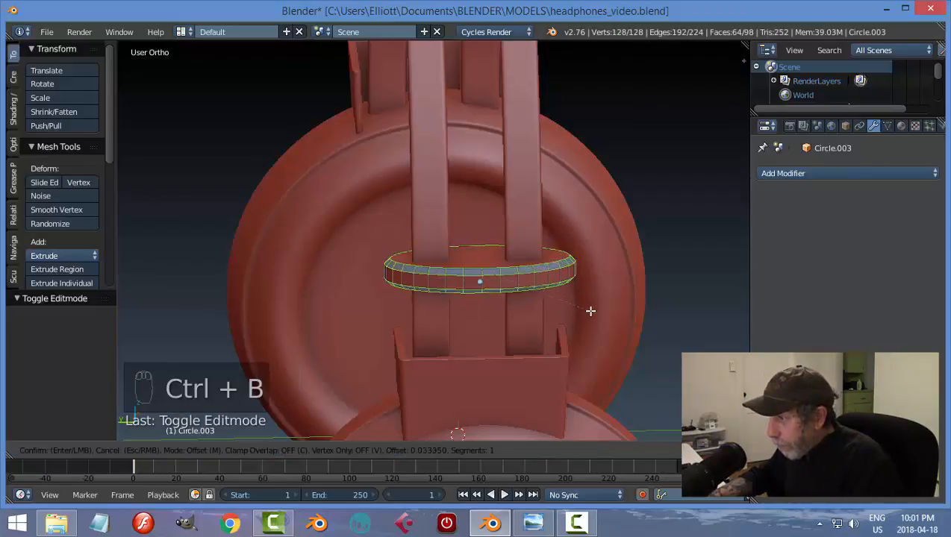
{"action": "left_click", "coordinate": [590, 311]}
{"action": "key", "text": "a"}
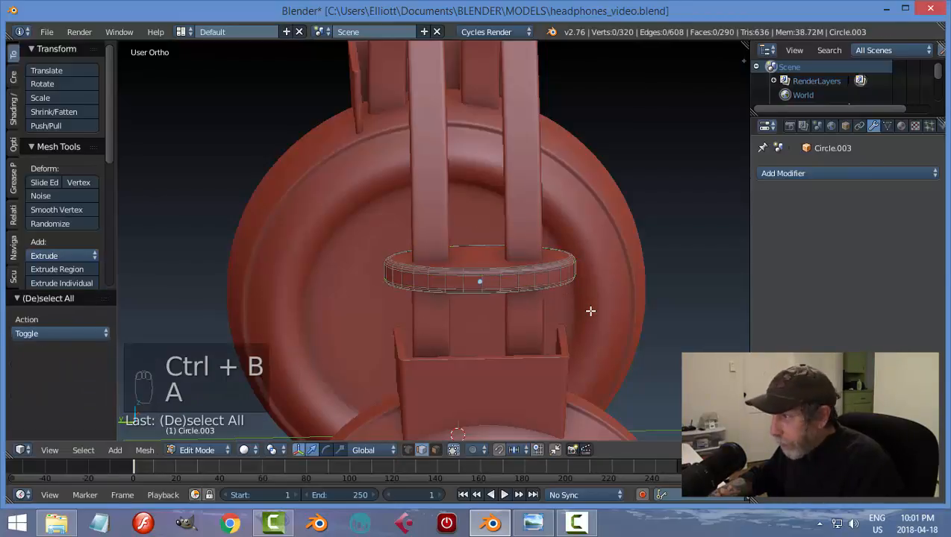
Return to Object Mode and apply smooth shading to the beveled disc
{"action": "key", "text": "Tab"}
{"action": "left_click", "coordinate": [511, 311]}
{"action": "scroll", "coordinate": [584, 279], "scroll_direction": "down", "scroll_amount": 1}
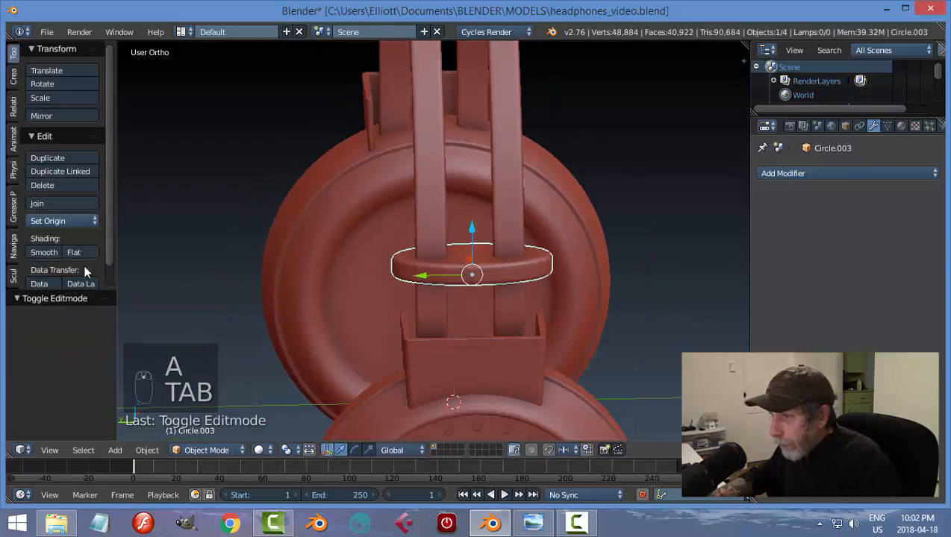
{"action": "left_click", "coordinate": [60, 253]}
{"action": "key", "text": "a"}
{"action": "middle_click_drag", "start_coordinate": [607, 292], "coordinate": [451, 273]}
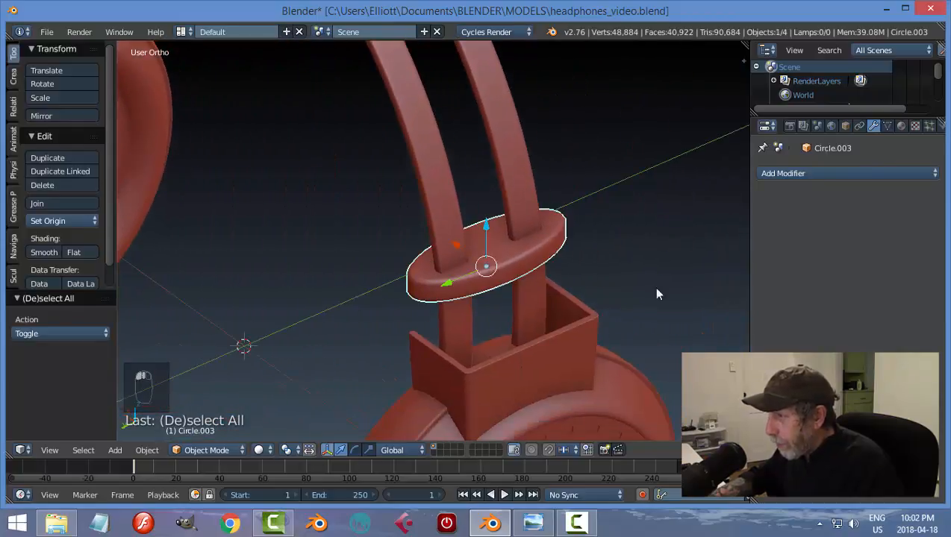
Nudge the disc slightly along X to center it on the headbands
{"action": "key", "text": "KP_Decimal"}
{"action": "scroll", "coordinate": [739, 299], "scroll_direction": "down", "scroll_amount": 3}
{"action": "middle_click_drag", "start_coordinate": [738, 300], "coordinate": [382, 257]}
{"action": "left_click_drag", "start_coordinate": [383, 258], "coordinate": [388, 256]}
{"action": "key", "text": "a"}
Scale the disc to about 1.618 along Z and move it slightly up the headbands
{"action": "middle_click_drag", "start_coordinate": [550, 271], "coordinate": [415, 233]}
{"action": "right_click", "coordinate": [438, 238]}
{"action": "scroll", "coordinate": [552, 274], "scroll_direction": "up", "scroll_amount": 3}
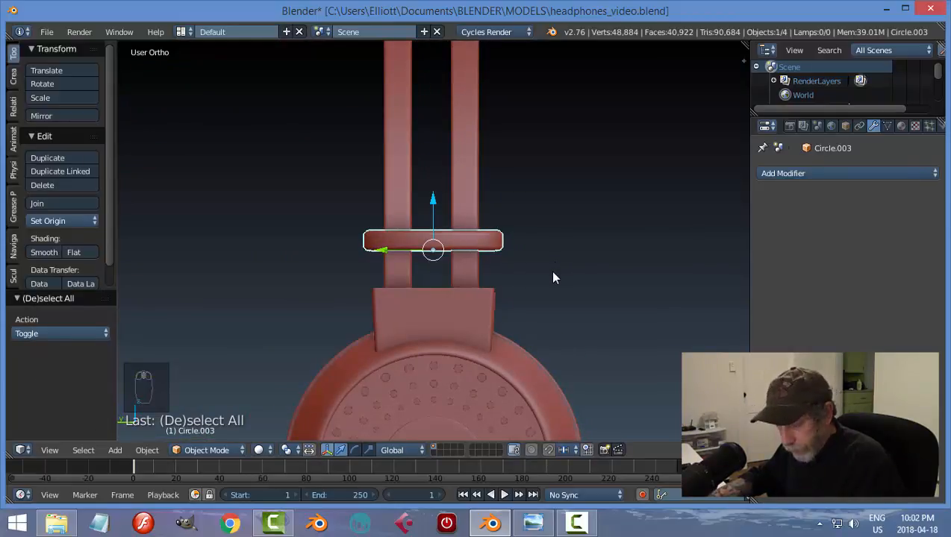
{"action": "key", "text": "s"}
{"action": "key", "text": "z"}
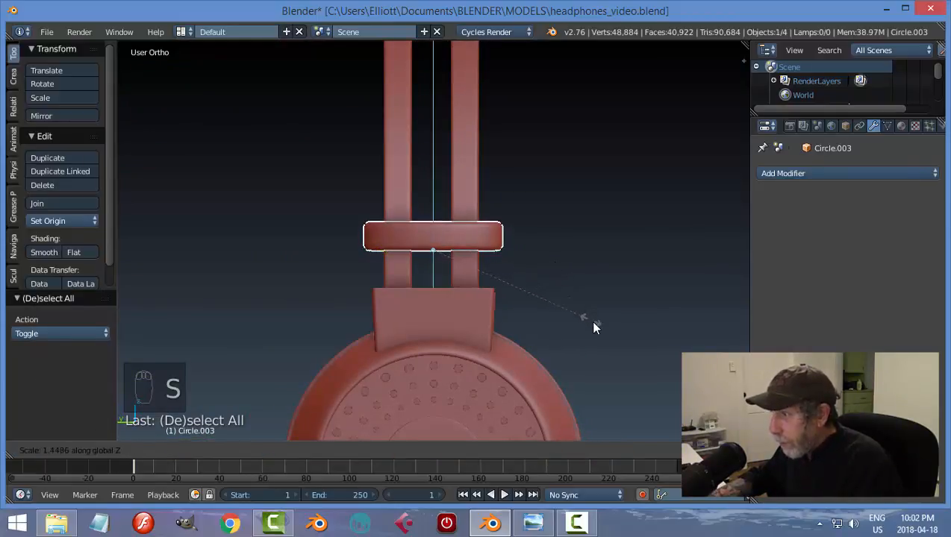
{"action": "left_click", "coordinate": [604, 332]}
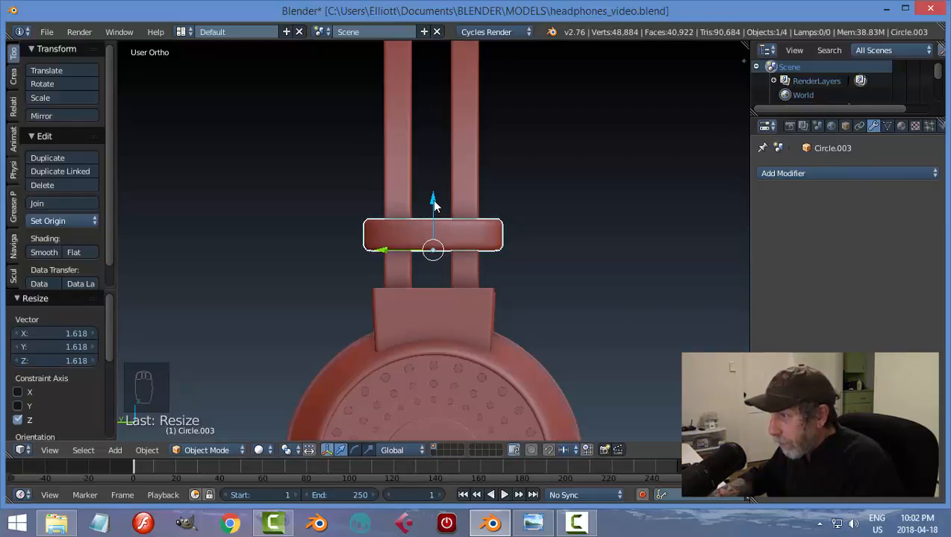
{"action": "left_click_drag", "start_coordinate": [434, 201], "coordinate": [434, 189]}
{"action": "key", "text": "a"}
Move the disc about 0.035 along X and check its fit around the two bands
{"action": "scroll", "coordinate": [435, 167], "scroll_direction": "down", "scroll_amount": 2}
{"action": "middle_click_drag", "start_coordinate": [435, 168], "coordinate": [564, 249]}
{"action": "middle_click_drag", "start_coordinate": [482, 245], "coordinate": [520, 269]}
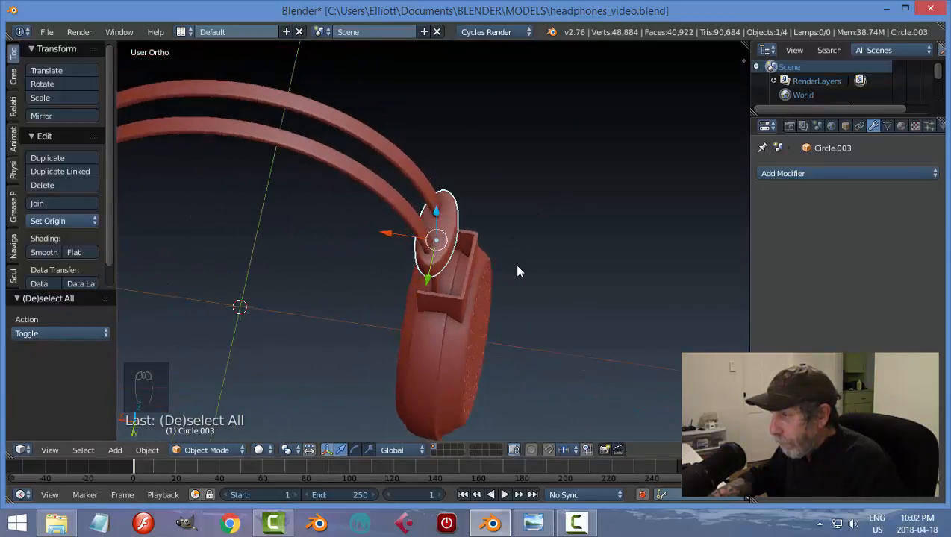
{"action": "left_click_drag", "start_coordinate": [388, 238], "coordinate": [383, 232]}
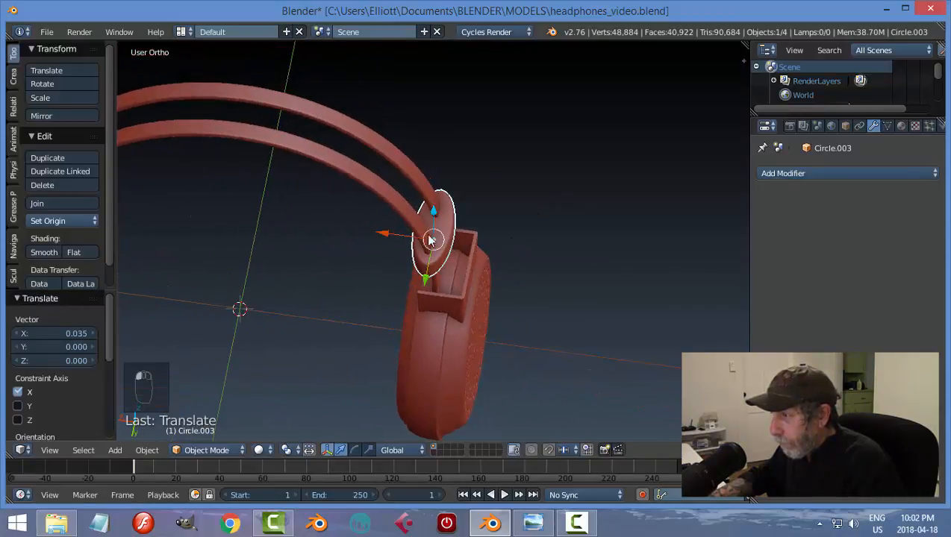
{"action": "key", "text": "a"}
{"action": "scroll", "coordinate": [503, 251], "scroll_direction": "down", "scroll_amount": 3}
{"action": "mouse_move", "coordinate": [502, 250]}
{"action": "middle_mouse_down"}
{"action": "mouse_move", "coordinate": [402, 165]}
{"action": "mouse_move", "coordinate": [316, 198]}
{"action": "mouse_move", "coordinate": [321, 254]}
{"action": "mouse_move", "coordinate": [436, 224]}
{"action": "mouse_move", "coordinate": [558, 213]}
{"action": "mouse_move", "coordinate": [508, 252]}
{"action": "mouse_move", "coordinate": [439, 239]}
{"action": "mouse_move", "coordinate": [449, 221]}
{"action": "mouse_move", "coordinate": [456, 268]}
{"action": "mouse_move", "coordinate": [433, 254]}
{"action": "mouse_move", "coordinate": [507, 269]}
{"action": "middle_mouse_up"}
{"action": "scroll", "coordinate": [455, 243], "scroll_direction": "up", "scroll_amount": 3}
{"action": "scroll", "coordinate": [466, 247], "scroll_direction": "down", "scroll_amount": 2}
{"action": "scroll", "coordinate": [479, 265], "scroll_direction": "up", "scroll_amount": 2}
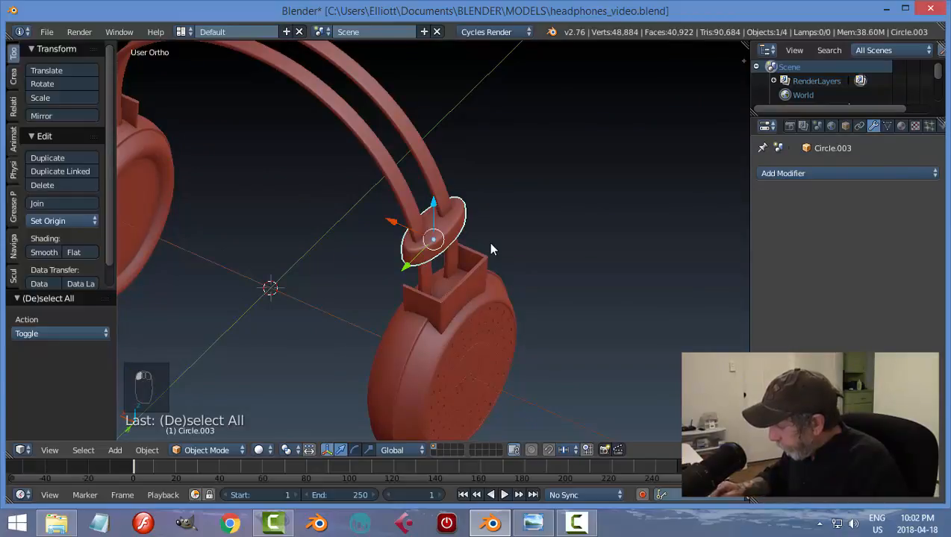
Set the disc's origin to its geometry in the front view
{"action": "key", "text": "KP_1"}
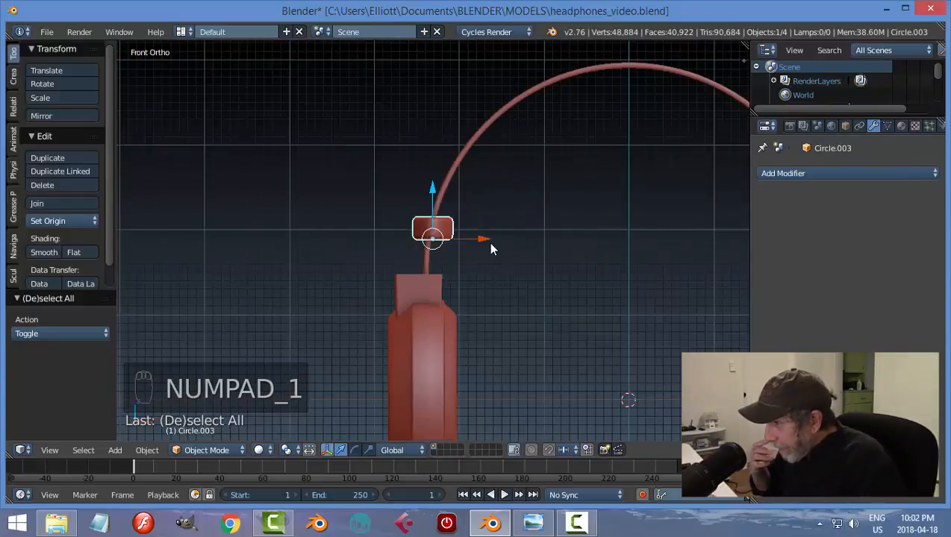
{"action": "scroll", "coordinate": [520, 263], "scroll_direction": "up", "scroll_amount": 1}
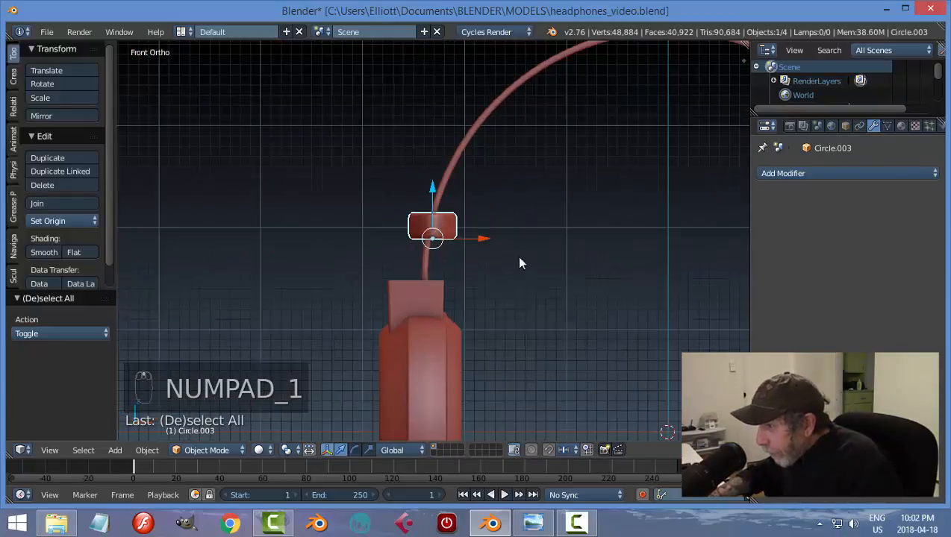
{"action": "left_click", "coordinate": [46, 221]}
{"action": "left_click", "coordinate": [74, 250]}
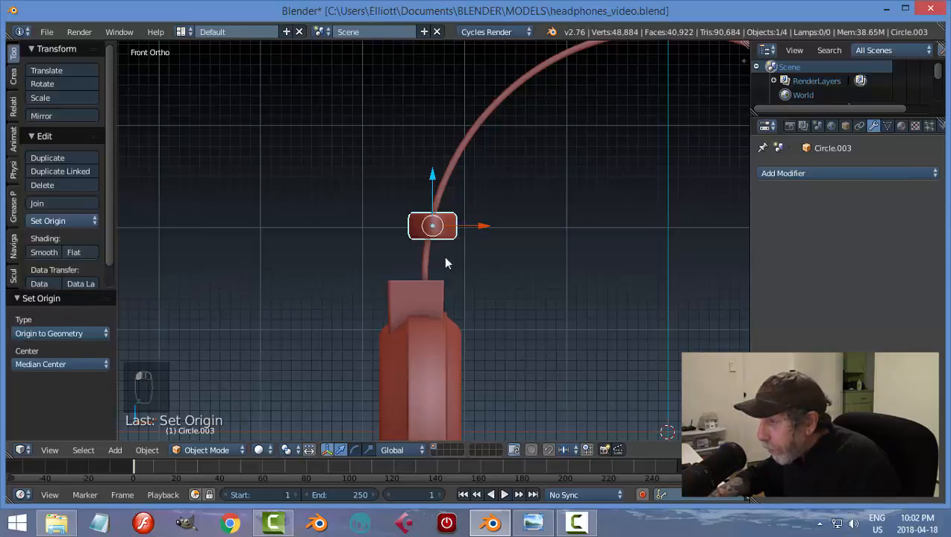
Rotate the disc about 4.06° and a further 5.8° around Y, and nudge it along X to follow the headband's slope
{"action": "key", "text": "r"}
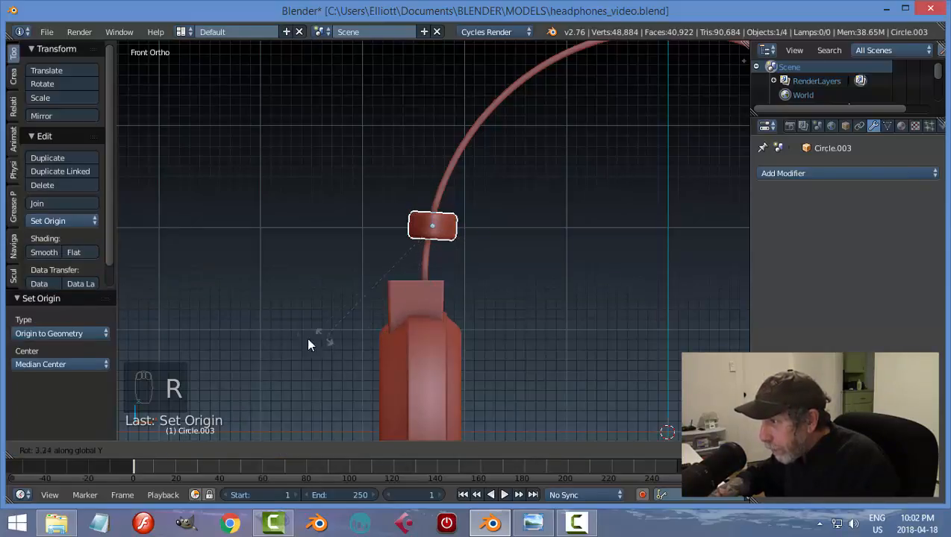
{"action": "left_click", "coordinate": [118, 347]}
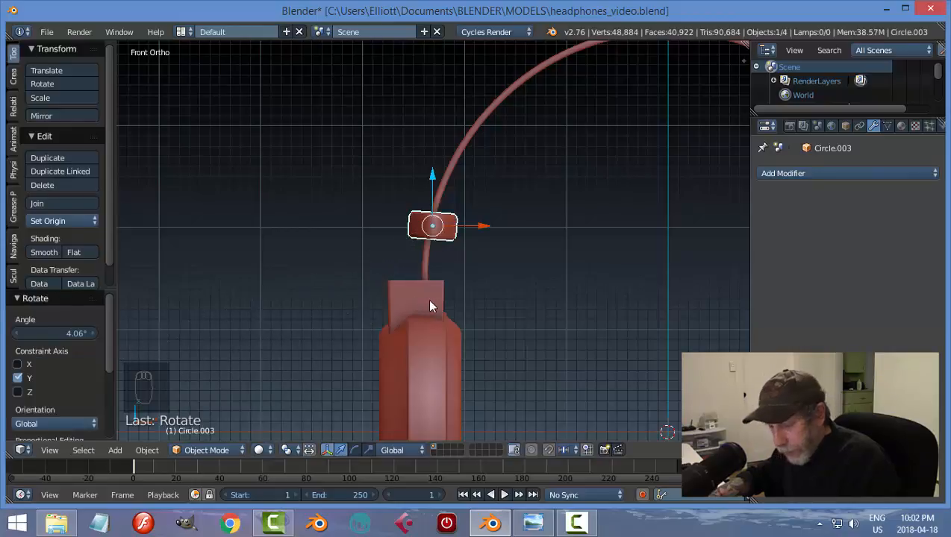
{"action": "key", "text": "r"}
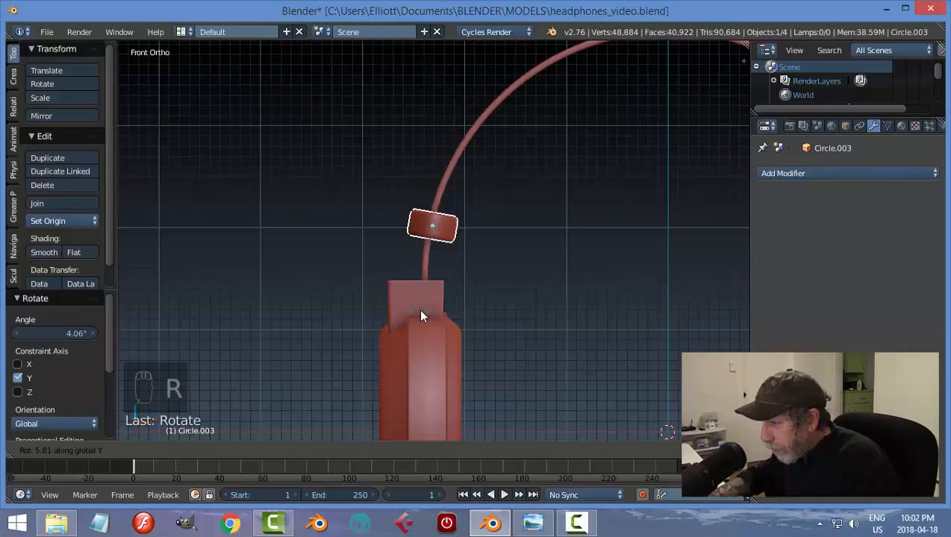
{"action": "left_click", "coordinate": [420, 314]}
{"action": "left_click_drag", "start_coordinate": [479, 226], "coordinate": [474, 224]}
{"action": "scroll", "coordinate": [409, 207], "scroll_direction": "down", "scroll_amount": 3}
{"action": "key", "text": "a"}
{"action": "middle_click_drag", "start_coordinate": [409, 206], "coordinate": [641, 295]}
{"action": "scroll", "coordinate": [524, 292], "scroll_direction": "up", "scroll_amount": 3}
{"action": "middle_click_drag", "start_coordinate": [523, 293], "coordinate": [385, 193]}
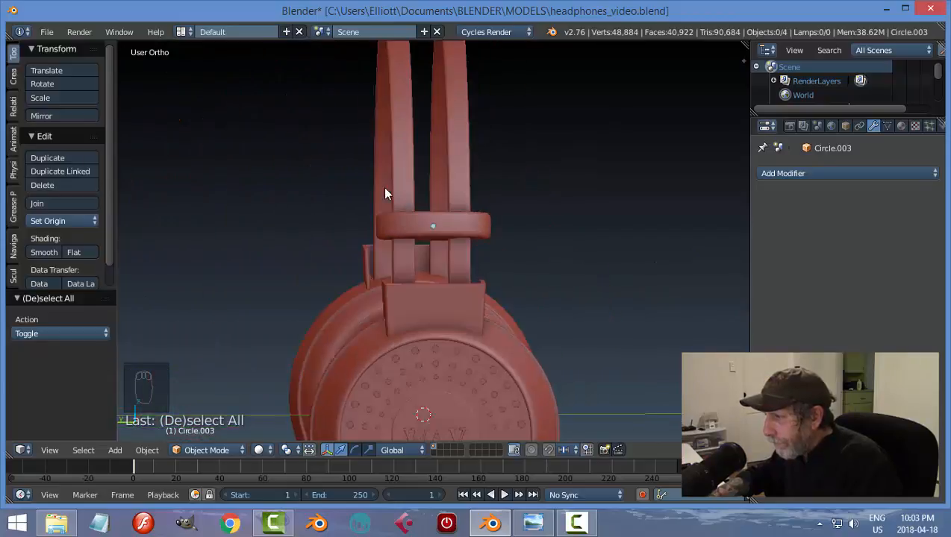
{"action": "right_click", "coordinate": [464, 226]}
{"action": "key", "text": "Tab"}
{"action": "left_click", "coordinate": [620, 221]}
{"action": "scroll", "coordinate": [531, 254], "scroll_direction": "up", "scroll_amount": 1}
{"action": "scroll", "coordinate": [531, 253], "scroll_direction": "up", "scroll_amount": 3}
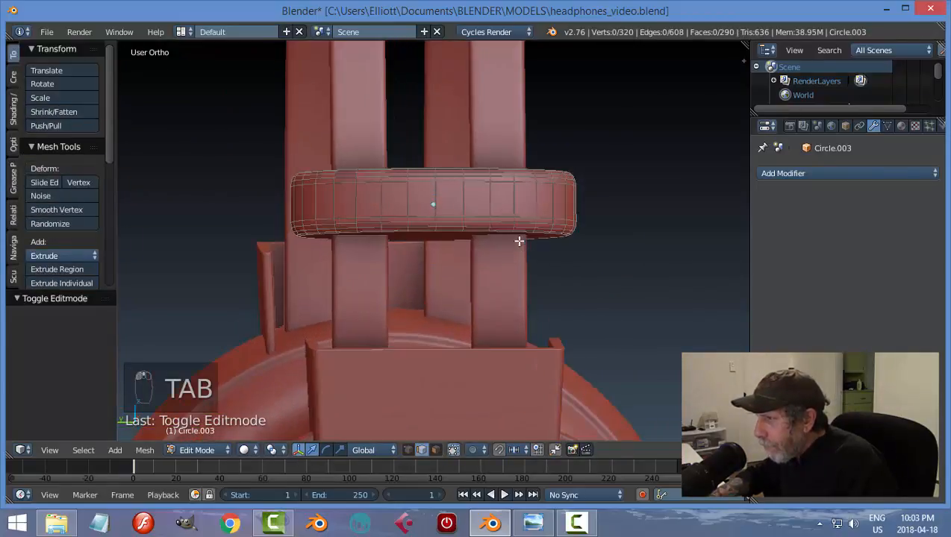
{"action": "middle_click_drag", "start_coordinate": [528, 202], "coordinate": [515, 257]}
{"action": "key", "text": "Tab"}
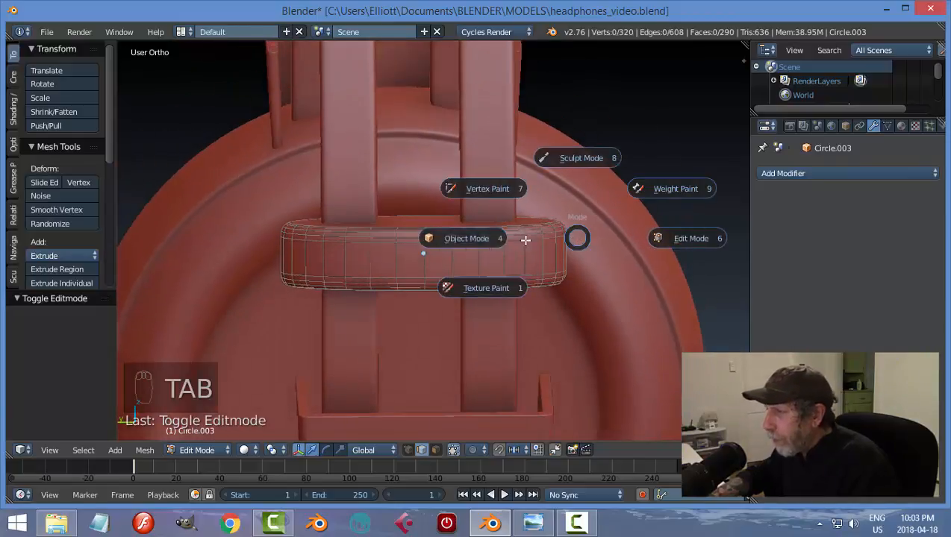
{"action": "left_click", "coordinate": [560, 235]}
Select the headband Circle.001 and snap the 3D cursor to it
{"action": "scroll", "coordinate": [523, 234], "scroll_direction": "down", "scroll_amount": 5}
{"action": "scroll", "coordinate": [513, 233], "scroll_direction": "down", "scroll_amount": 3}
{"action": "middle_click_drag", "start_coordinate": [495, 235], "coordinate": [328, 173]}
{"action": "right_click", "coordinate": [315, 133]}
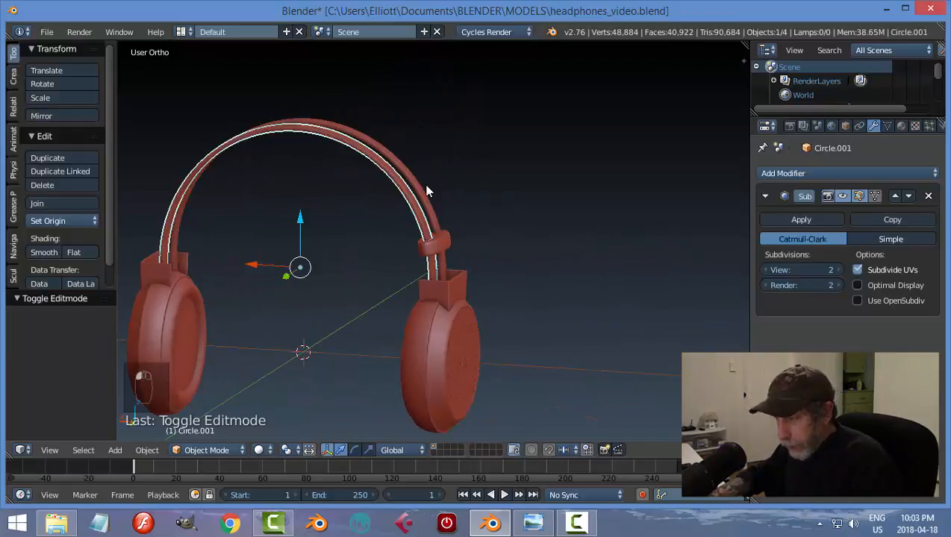
{"action": "key", "text": "shift+s"}
{"action": "left_click", "coordinate": [422, 173]}
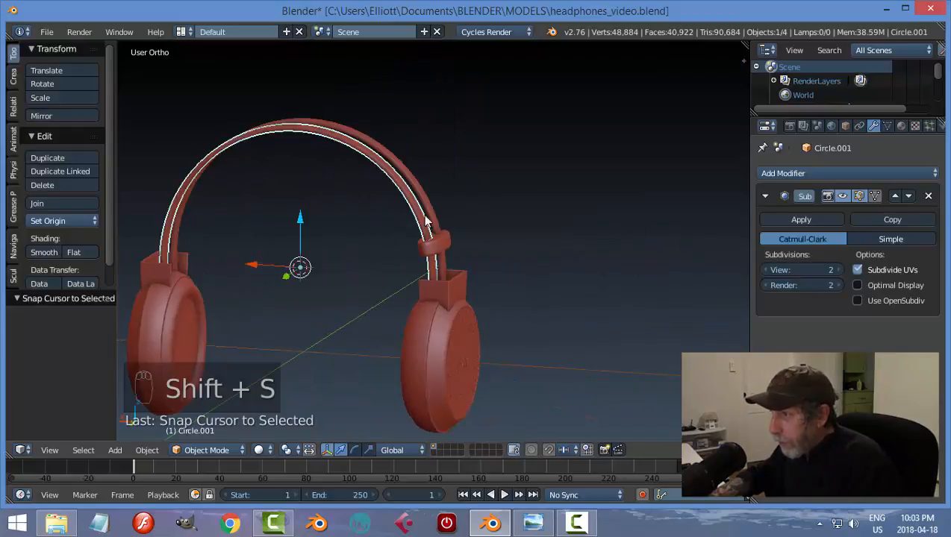
Add a Mirror modifier on the X axis to the disc, using the headband Circle.001 as the mirror object
{"action": "right_click", "coordinate": [447, 251]}
{"action": "left_click", "coordinate": [783, 173]}
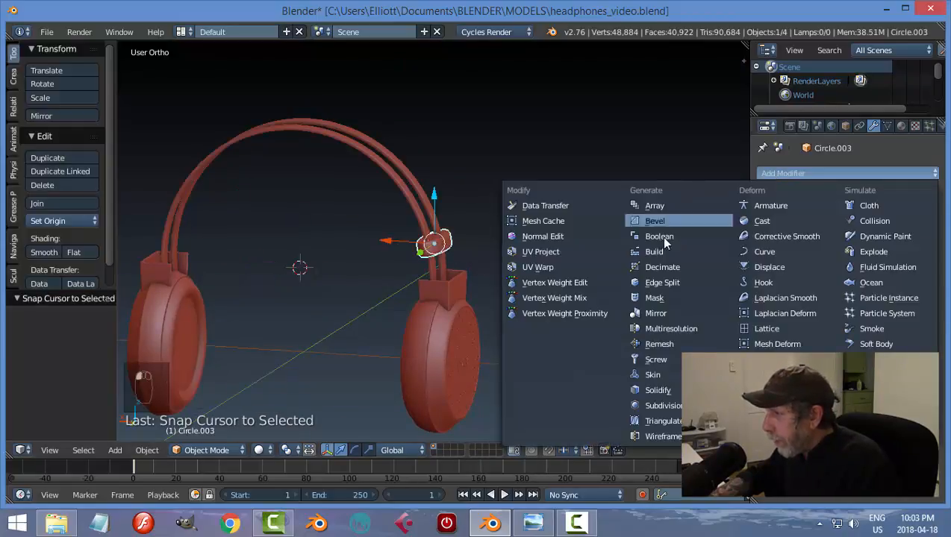
{"action": "left_click", "coordinate": [663, 316]}
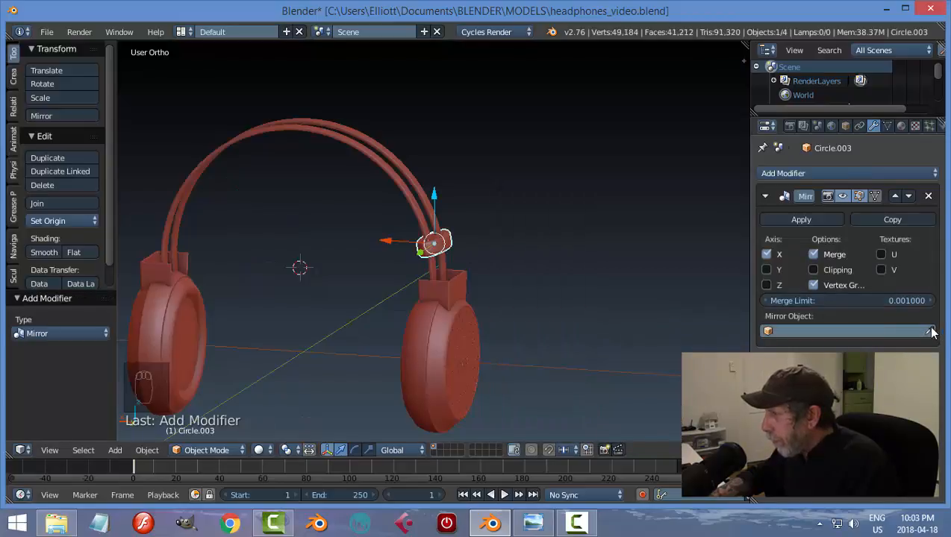
{"action": "left_click", "coordinate": [377, 150]}
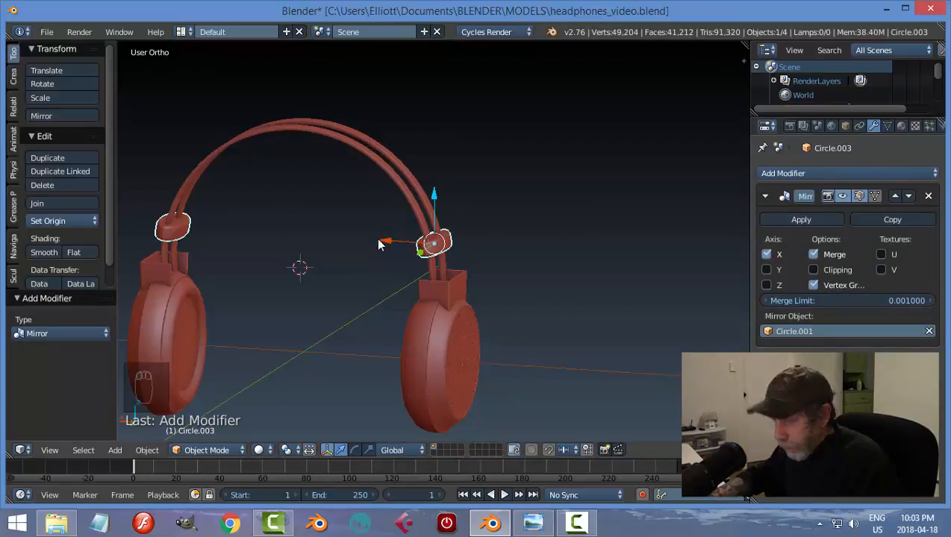
Apply the disc's Mirror modifier and save over headphones_video.blend
{"action": "key", "text": "a"}
{"action": "middle_click_drag", "start_coordinate": [378, 244], "coordinate": [509, 238]}
{"action": "left_click", "coordinate": [791, 220]}
{"action": "key", "text": "ctrl+s"}
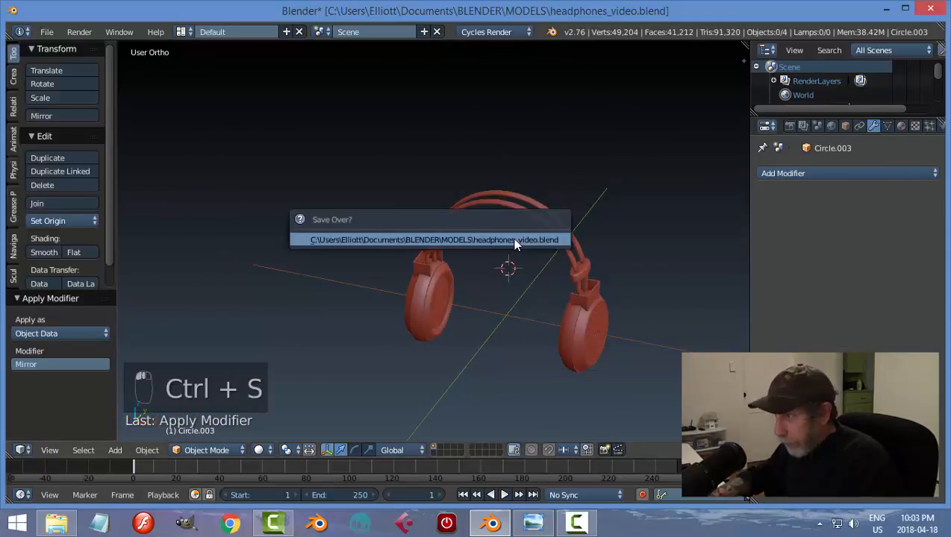
{"action": "left_click", "coordinate": [513, 240]}
{"action": "middle_click_drag", "start_coordinate": [596, 227], "coordinate": [436, 279]}
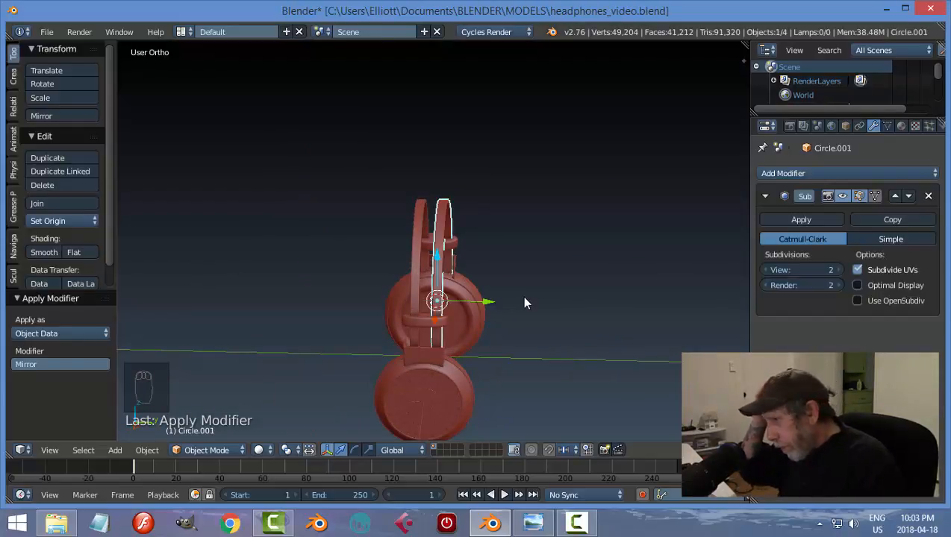
Deselect everything and save over headphones_video.blend
{"action": "key", "text": "a"}
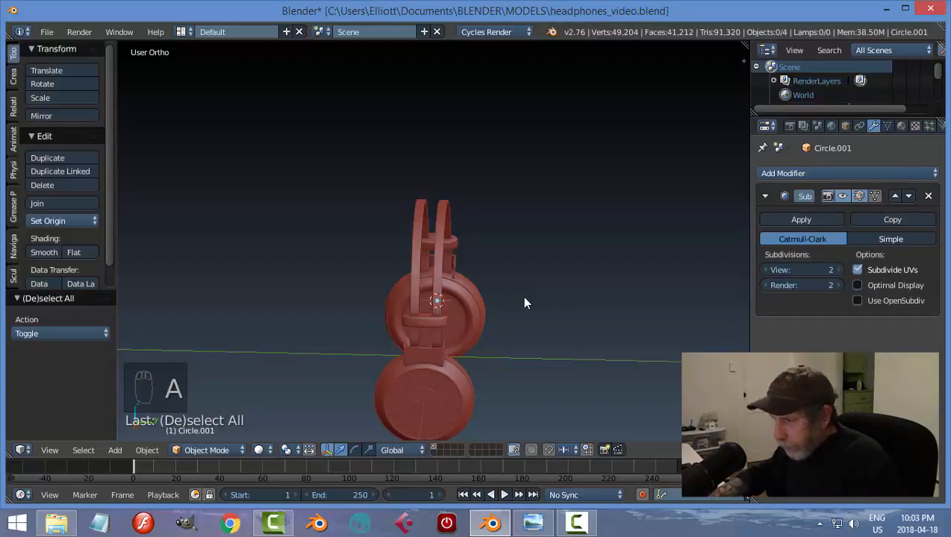
{"action": "key", "text": "ctrl+s"}
{"action": "left_click", "coordinate": [525, 300]}
{"action": "middle_click_drag", "start_coordinate": [557, 291], "coordinate": [457, 280]}
{"action": "middle_click_drag", "start_coordinate": [388, 285], "coordinate": [378, 303]}
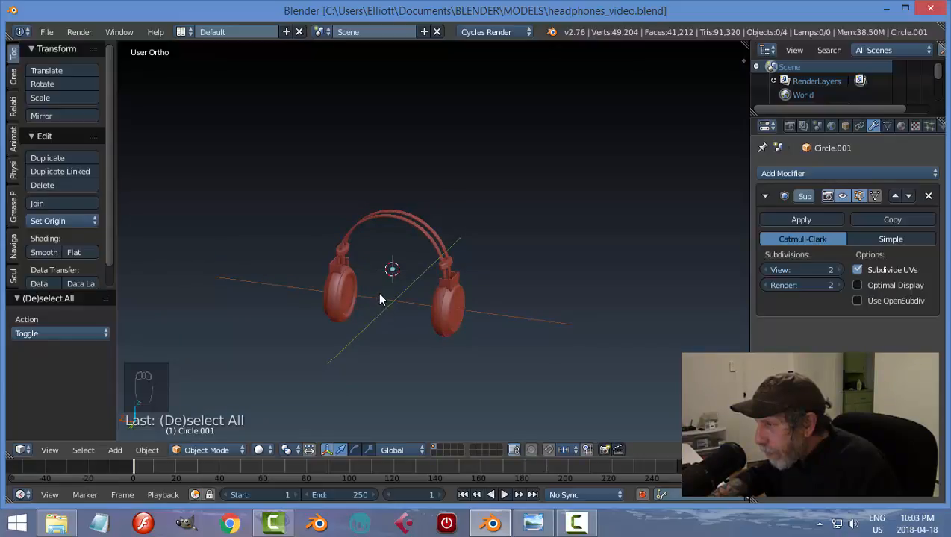
{"action": "scroll", "coordinate": [379, 298], "scroll_direction": "up", "scroll_amount": 1}
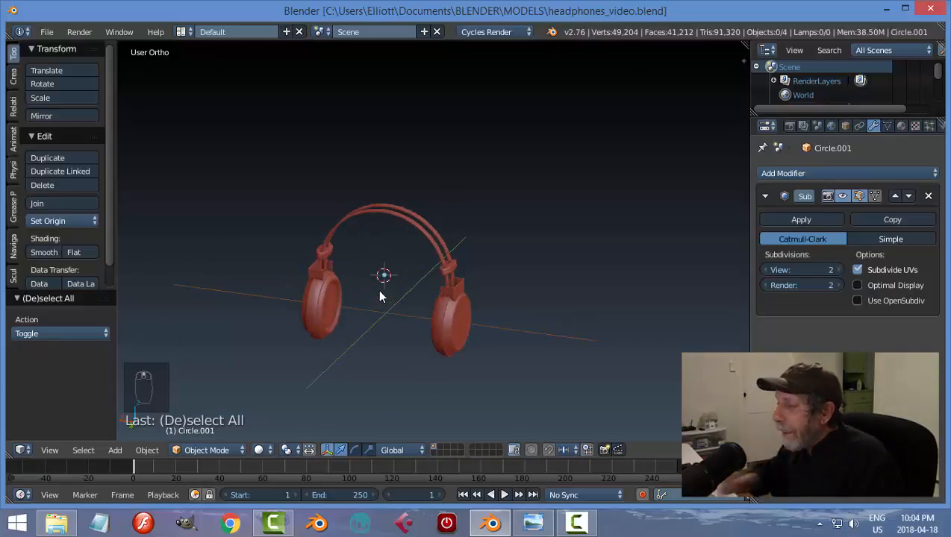
Add a Bezier circle at the 3D cursor and rotate it 90° around the X axis
{"action": "middle_click_drag", "start_coordinate": [408, 282], "coordinate": [452, 265]}
{"action": "key", "text": "ctrl+KP_1"}
{"action": "scroll", "coordinate": [437, 265], "scroll_direction": "up", "scroll_amount": 5}
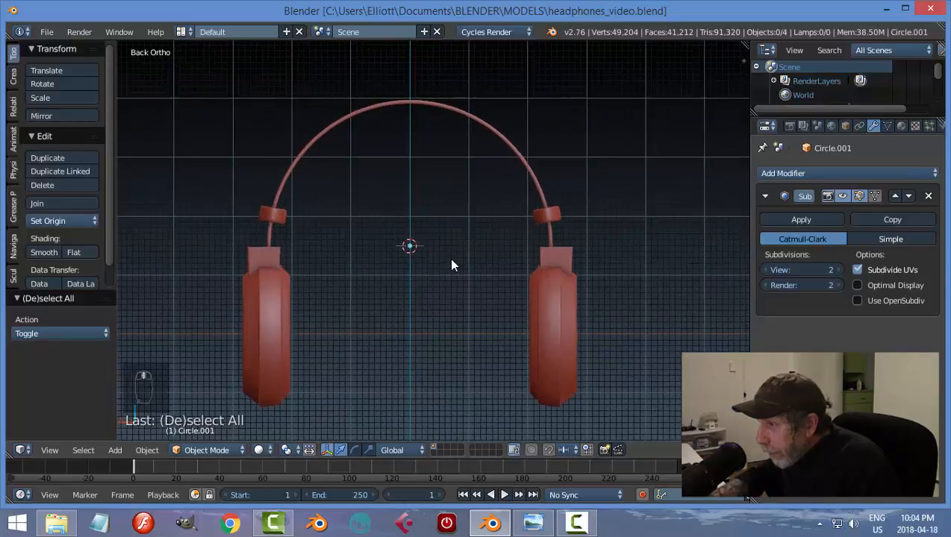
{"action": "key", "text": "shift+a"}
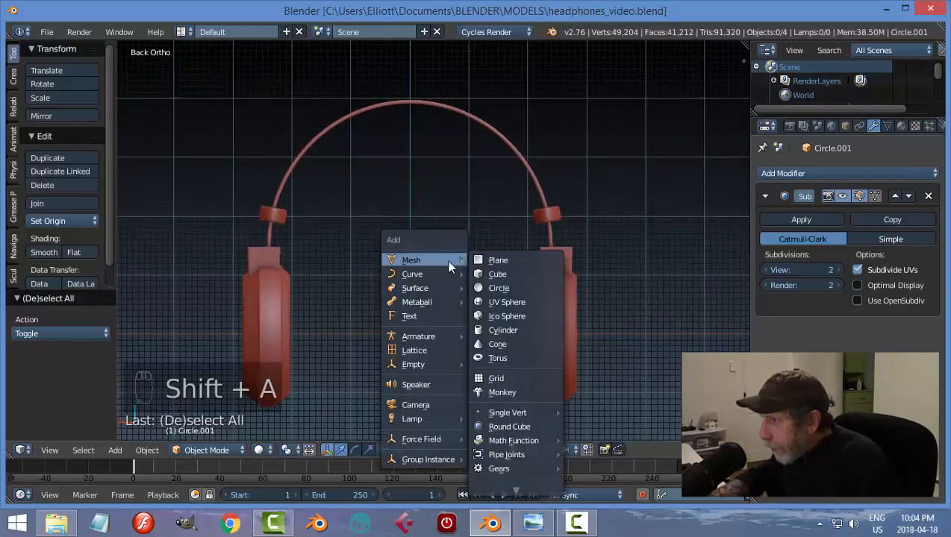
{"action": "mouse_move", "coordinate": [438, 276]}
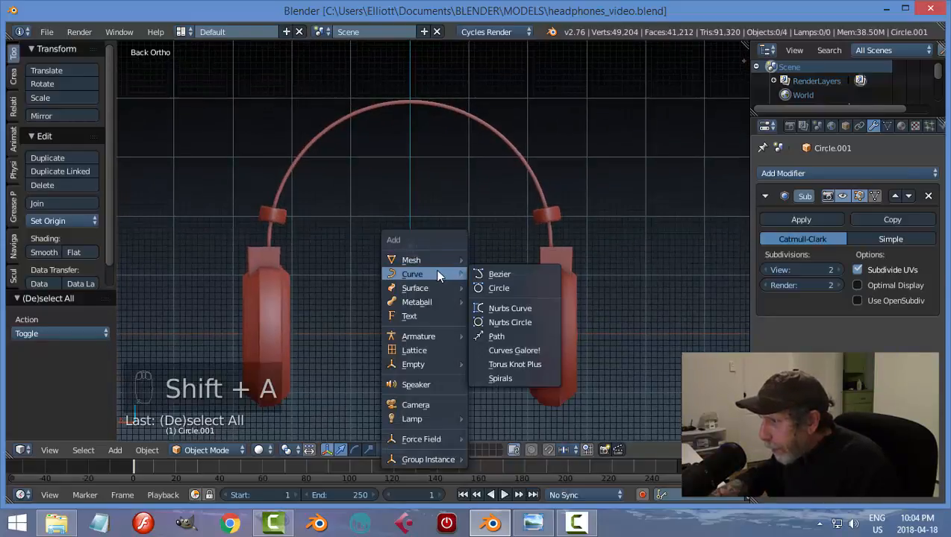
{"action": "left_click", "coordinate": [484, 288]}
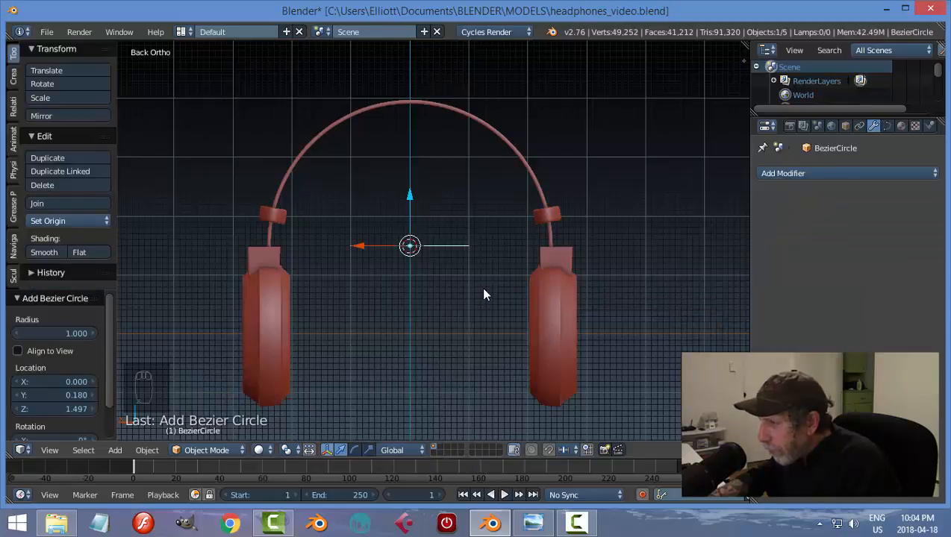
{"action": "key", "text": "r"}
{"action": "key", "text": "x"}
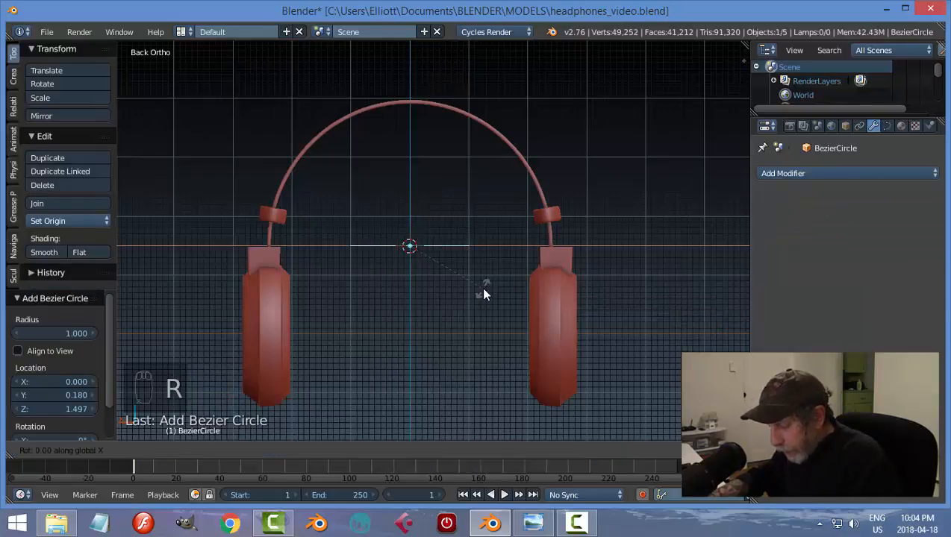
{"action": "key", "text": "9"}
{"action": "key", "text": "0"}
{"action": "key", "text": "Return"}
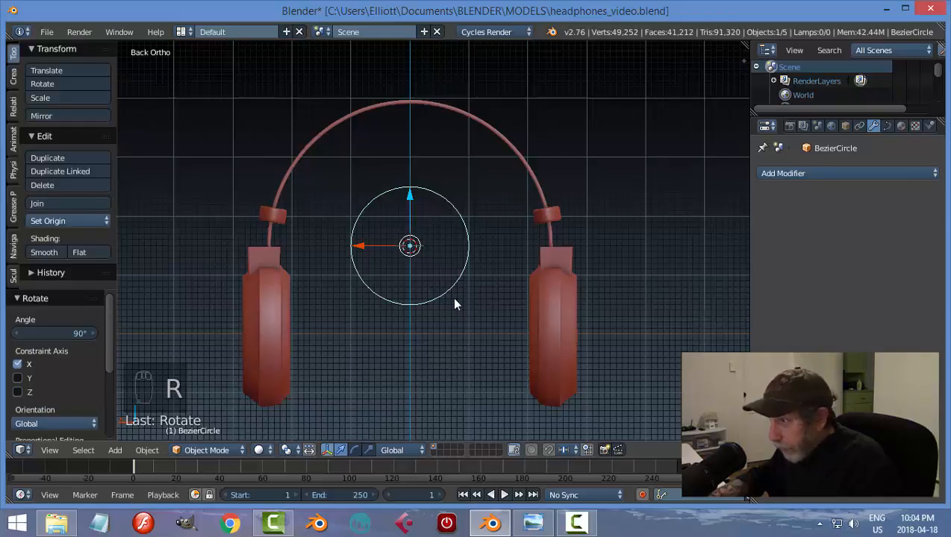
Scale the Bezier circle up by about 1.875 and lower it about 0.474 along Z
{"action": "key", "text": "s"}
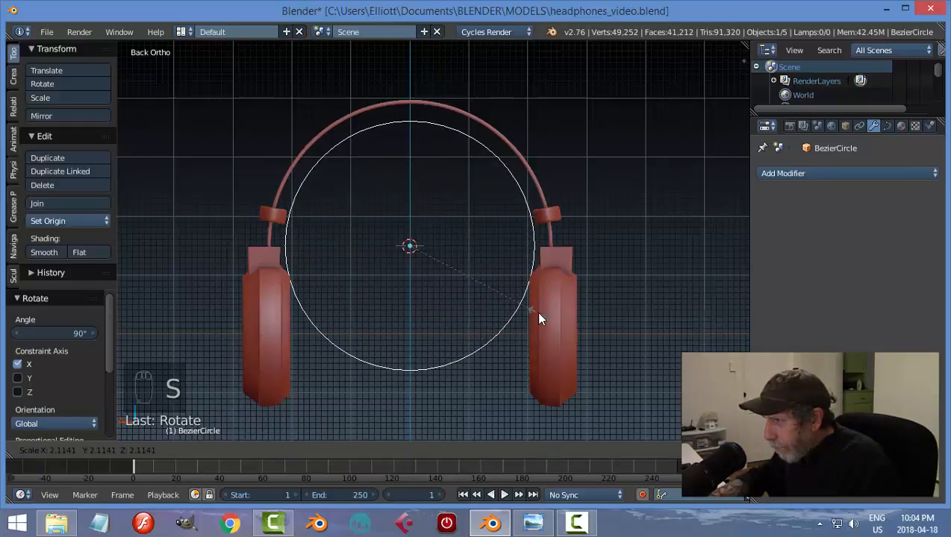
{"action": "left_click", "coordinate": [520, 318]}
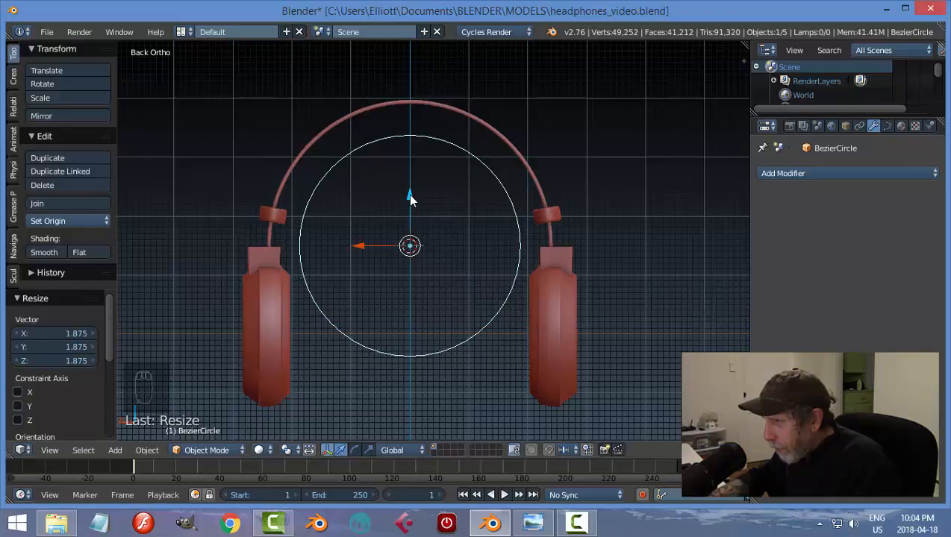
{"action": "left_click_drag", "start_coordinate": [409, 198], "coordinate": [406, 227]}
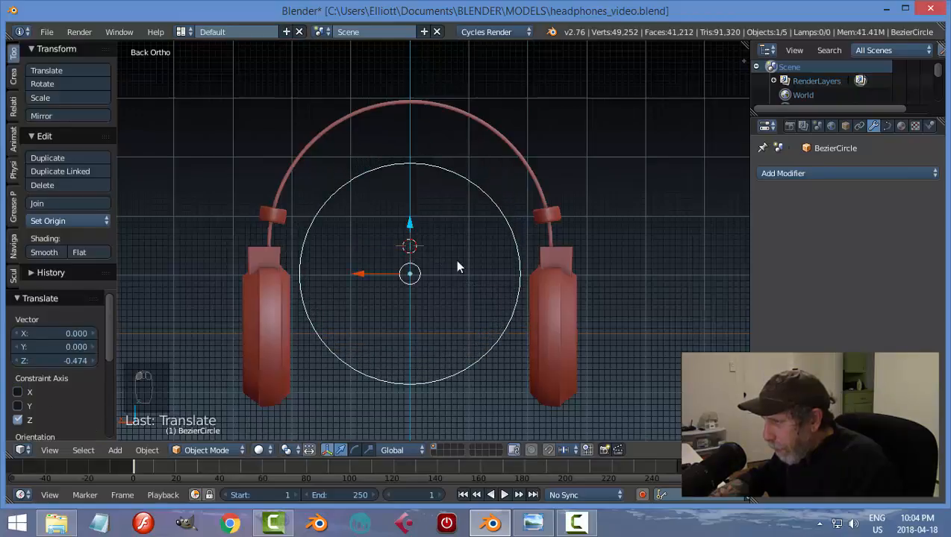
Stretch the Bezier circle along X toward the ear cups and shift it about -0.166 along Y to sit between the headbands
{"action": "key", "text": "s"}
{"action": "key", "text": "x"}
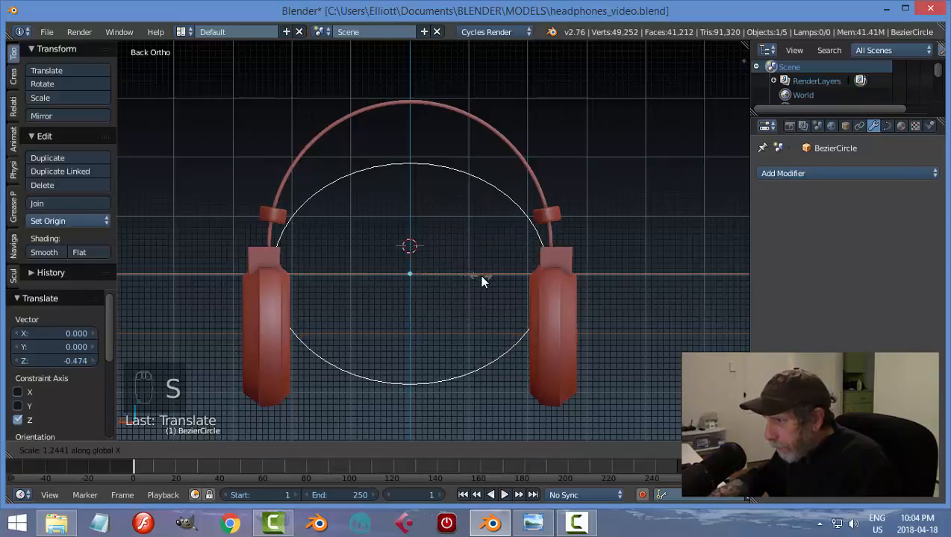
{"action": "left_click", "coordinate": [482, 276]}
{"action": "left_click_drag", "start_coordinate": [409, 221], "coordinate": [409, 217]}
{"action": "middle_click_drag", "start_coordinate": [409, 217], "coordinate": [353, 275]}
{"action": "left_click_drag", "start_coordinate": [331, 276], "coordinate": [354, 248]}
{"action": "middle_click_drag", "start_coordinate": [354, 247], "coordinate": [311, 216]}
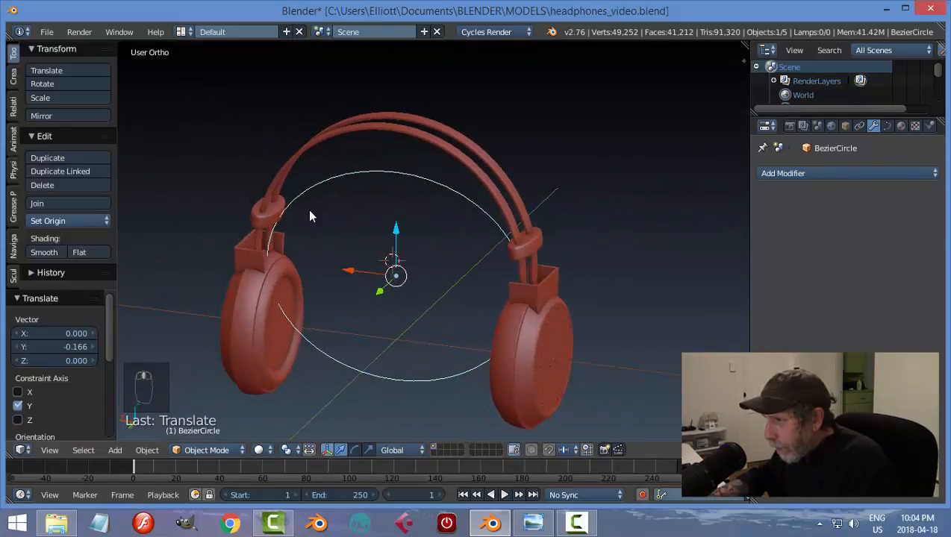
{"action": "middle_click_drag", "start_coordinate": [381, 247], "coordinate": [415, 229]}
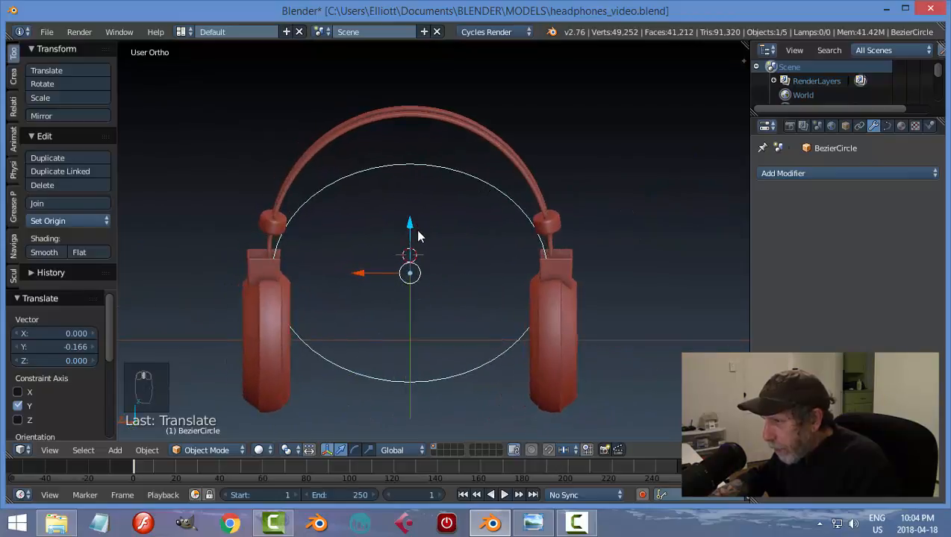
Fine-tune the Bezier circle's width along X with scales of about 1.137, 1.027 and 0.971 so it passes through both connector discs
{"action": "key", "text": "s"}
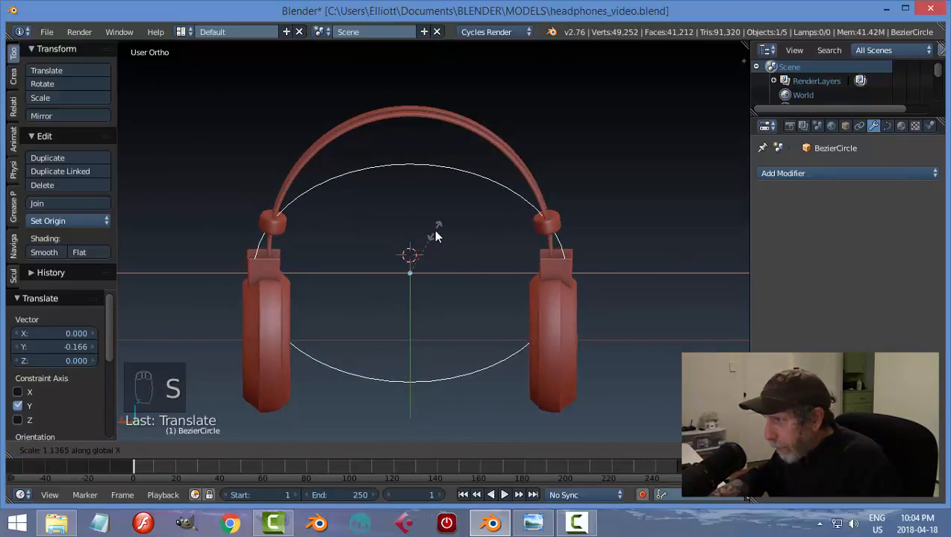
{"action": "left_click", "coordinate": [435, 234]}
{"action": "middle_click_drag", "start_coordinate": [417, 230], "coordinate": [475, 266]}
{"action": "key", "text": "s"}
{"action": "key", "text": "x"}
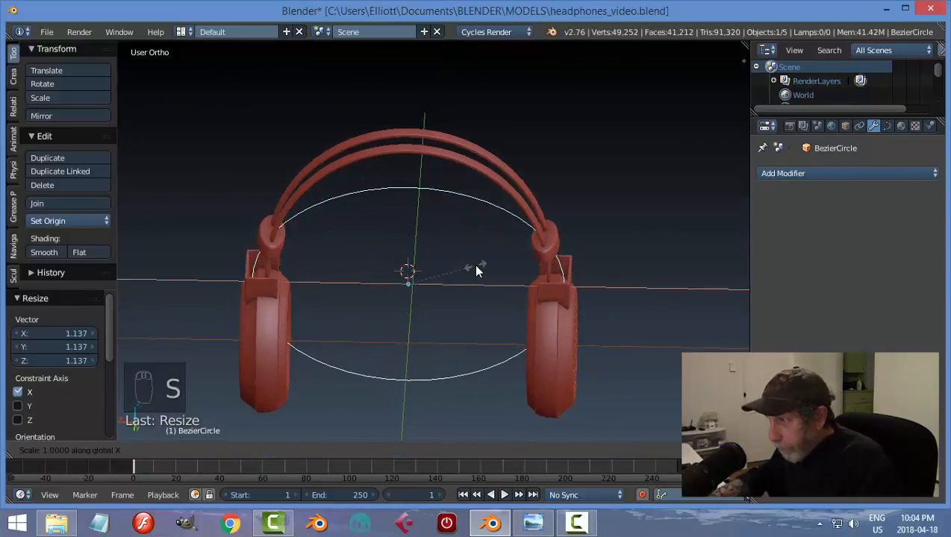
{"action": "left_click", "coordinate": [479, 272]}
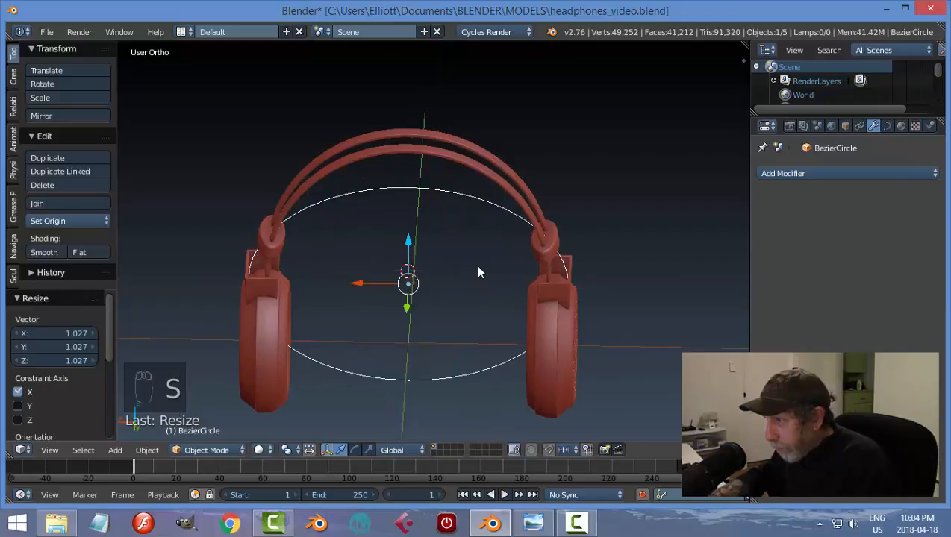
{"action": "middle_click_drag", "start_coordinate": [480, 272], "coordinate": [543, 166]}
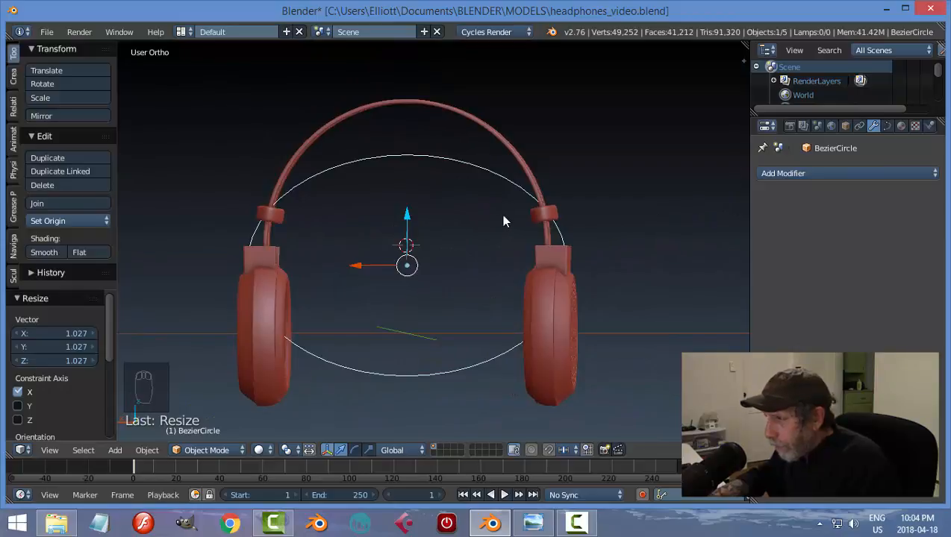
{"action": "key", "text": "s"}
{"action": "key", "text": "x"}
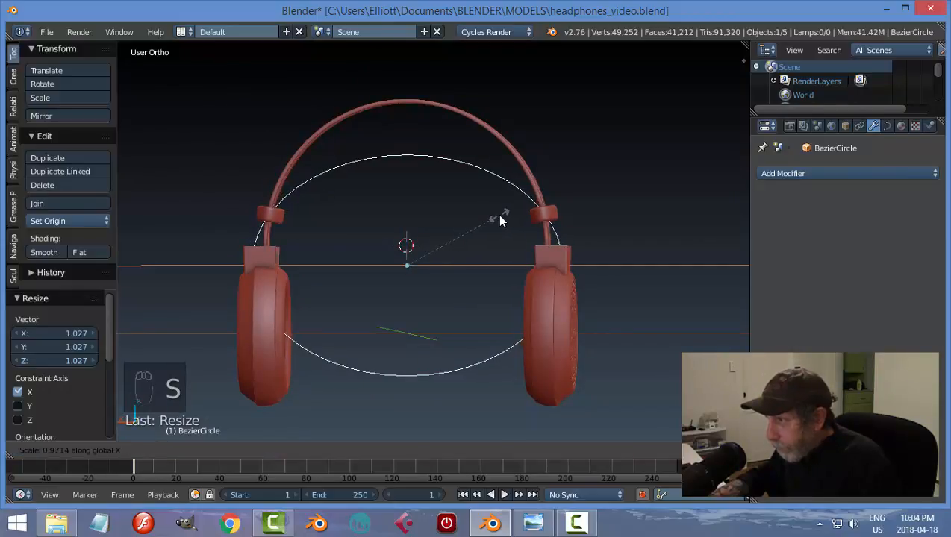
{"action": "left_click", "coordinate": [497, 214]}
{"action": "mouse_move", "coordinate": [548, 212]}
{"action": "middle_mouse_down"}
{"action": "mouse_move", "coordinate": [537, 259]}
{"action": "mouse_move", "coordinate": [548, 219]}
{"action": "middle_mouse_up"}
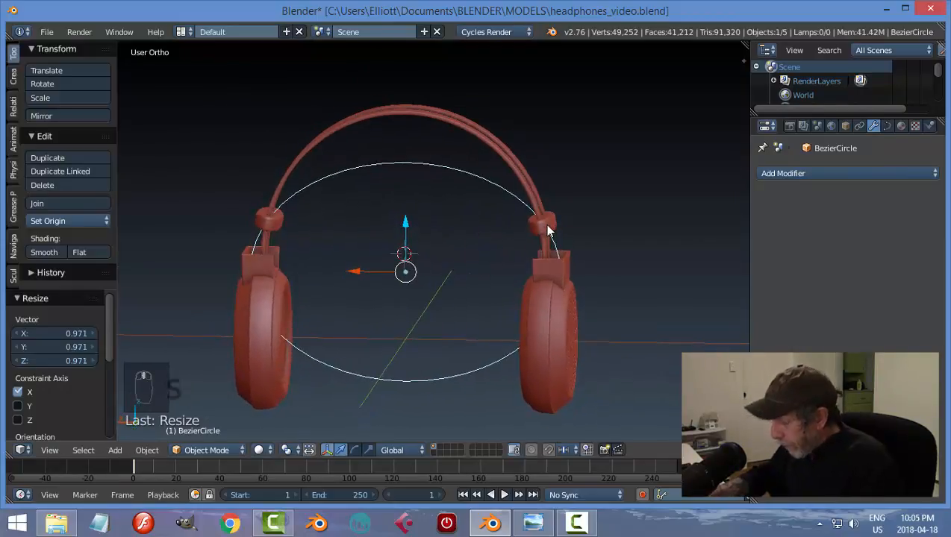
Inspect the Bezier circle's control points in Edit Mode, return to Object Mode and save the file
{"action": "key", "text": "ctrl+KP_1"}
{"action": "key", "text": "Tab"}
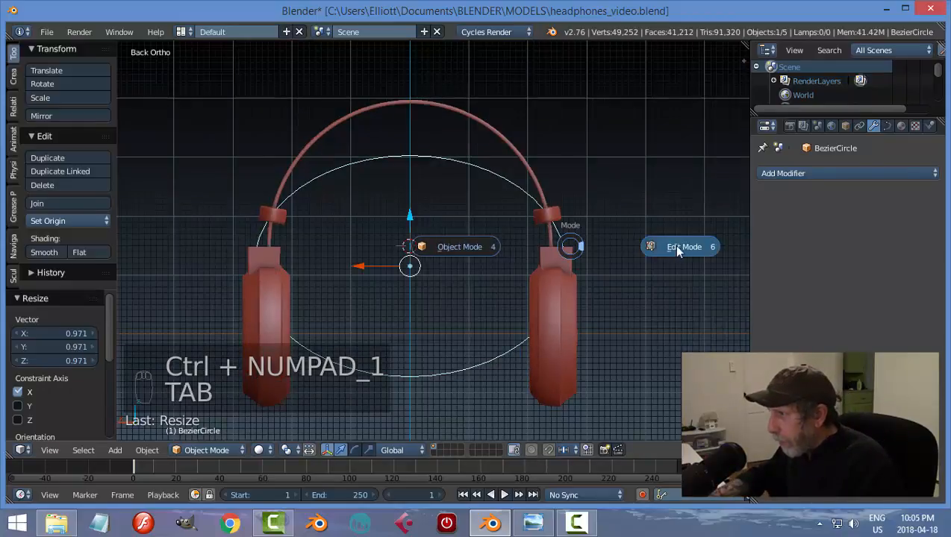
{"action": "left_click", "coordinate": [677, 249]}
{"action": "key", "text": "Tab"}
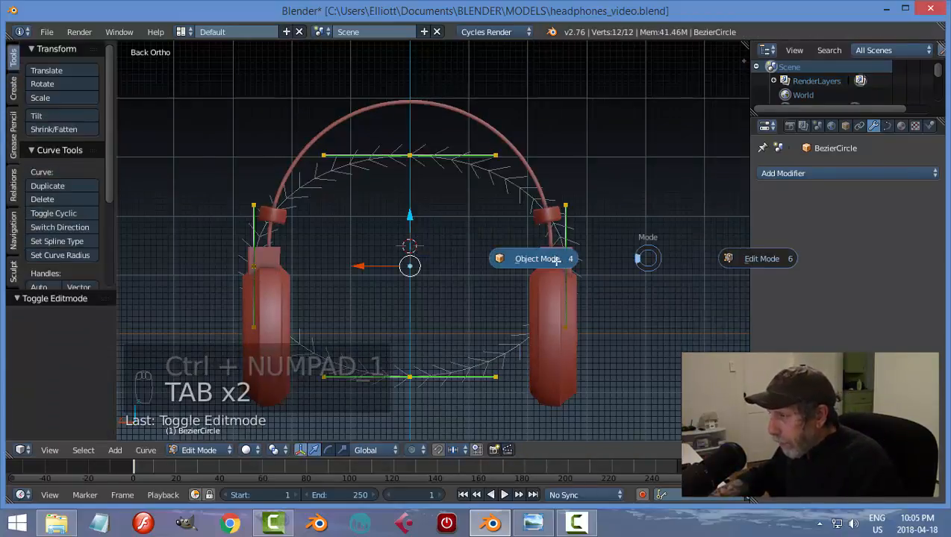
{"action": "left_click", "coordinate": [553, 224]}
{"action": "key", "text": "ctrl+s"}
{"action": "middle_click_drag", "start_coordinate": [512, 224], "coordinate": [500, 240]}
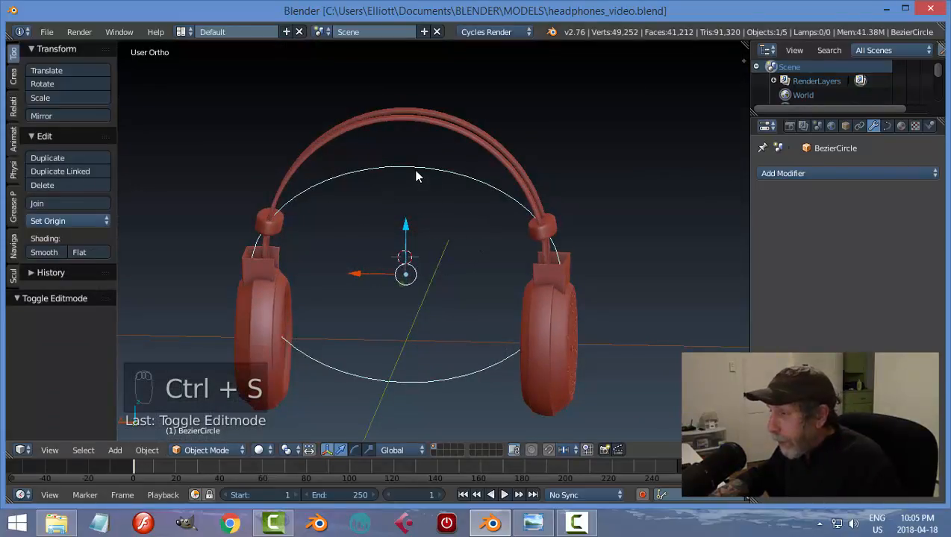
Snap the 3D cursor to the Bezier circle and add a mesh plane there
{"action": "key", "text": "shift+s"}
{"action": "left_click", "coordinate": [486, 216]}
{"action": "middle_click_drag", "start_coordinate": [498, 244], "coordinate": [404, 288]}
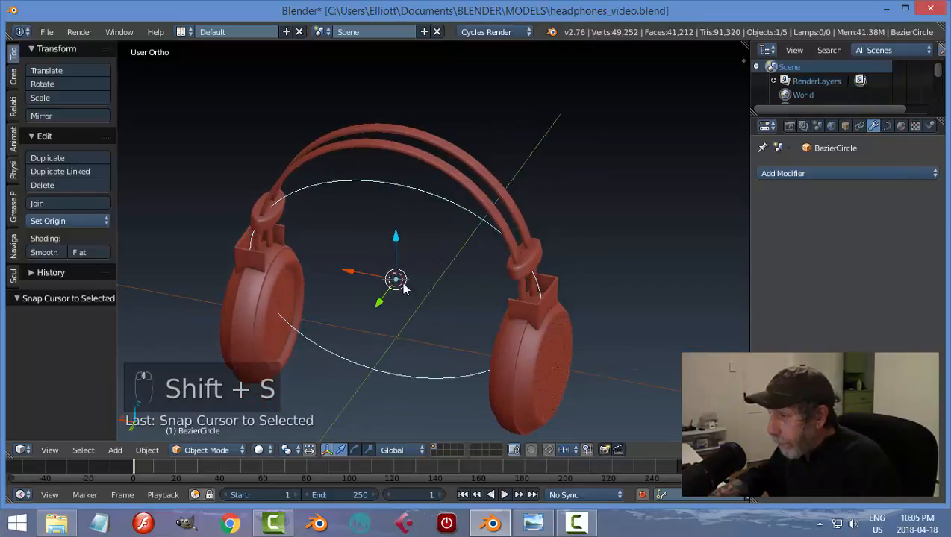
{"action": "key", "text": "shift+a"}
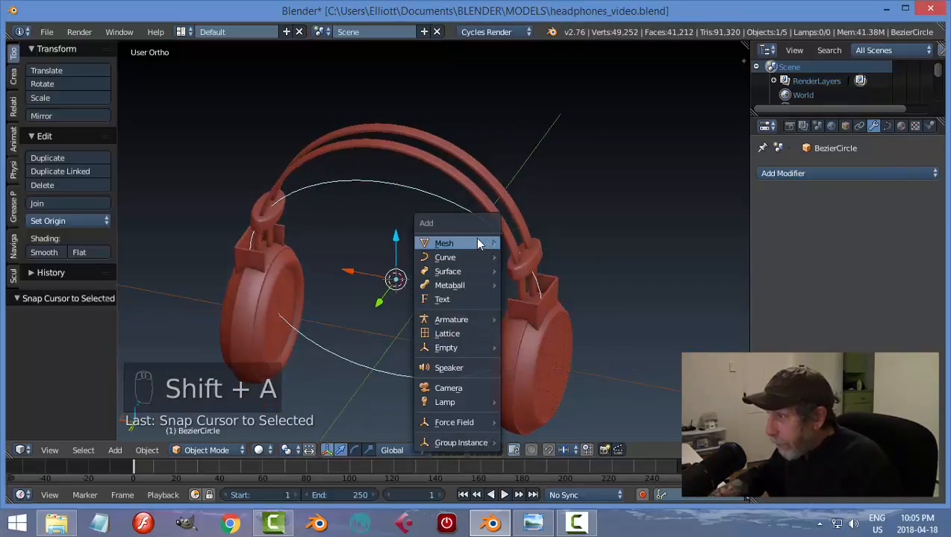
{"action": "mouse_move", "coordinate": [483, 239]}
{"action": "left_click", "coordinate": [521, 241]}
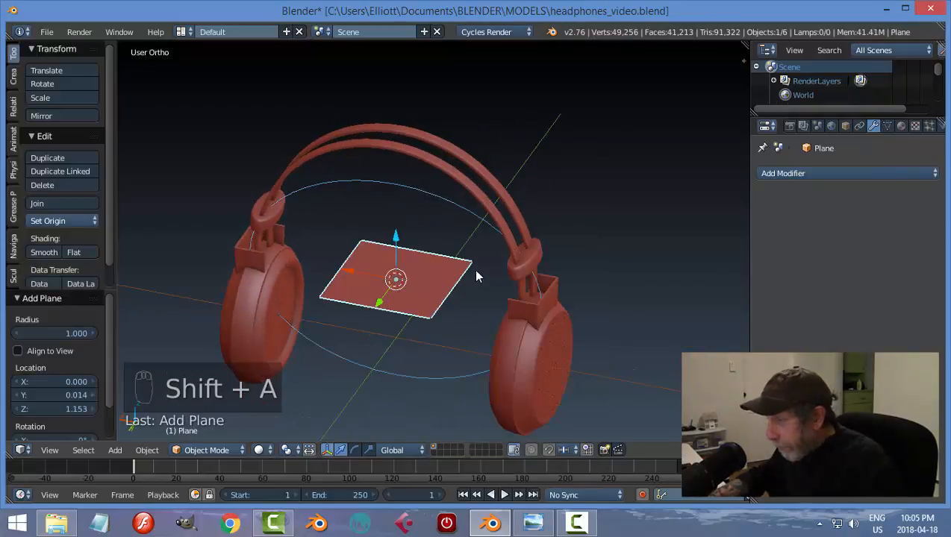
{"action": "key", "text": "KP_7"}
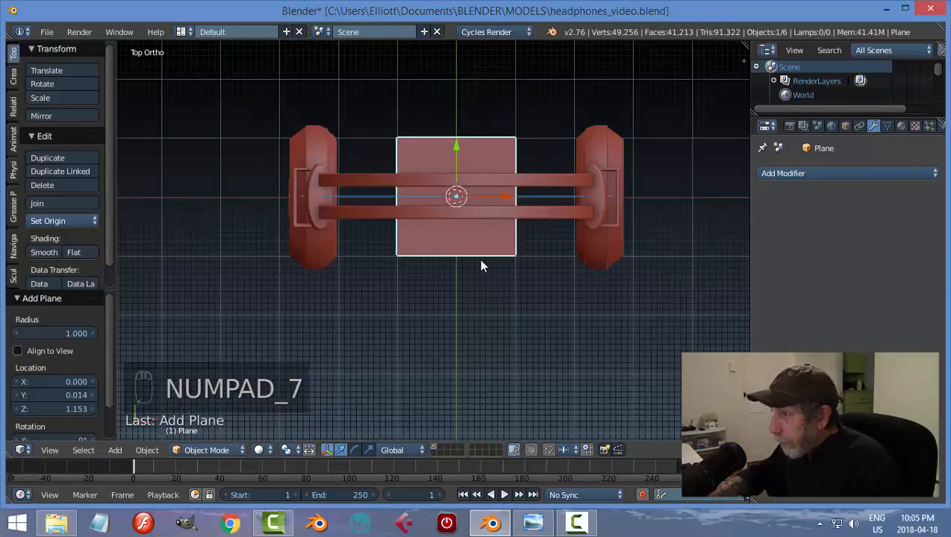
{"action": "key", "text": "s"}
{"action": "key", "text": "z"}
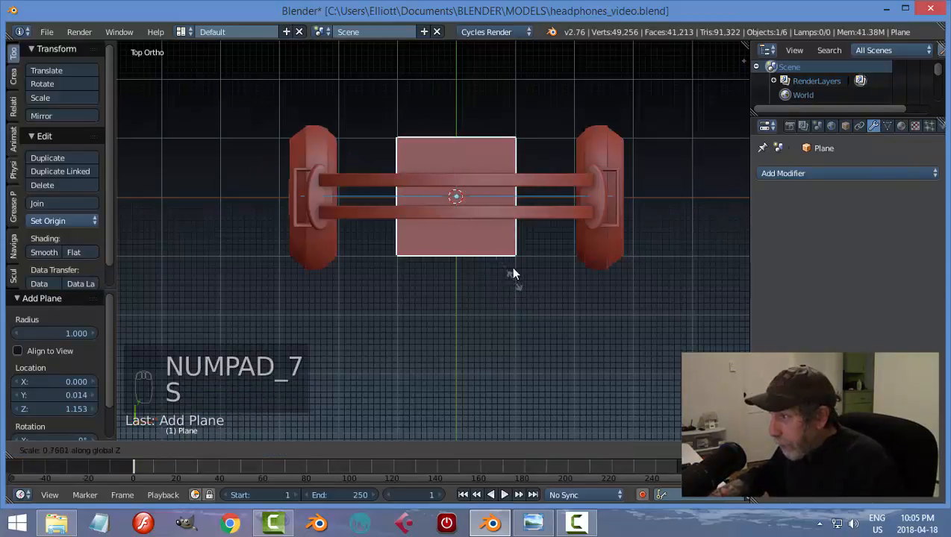
{"action": "left_click", "coordinate": [536, 300]}
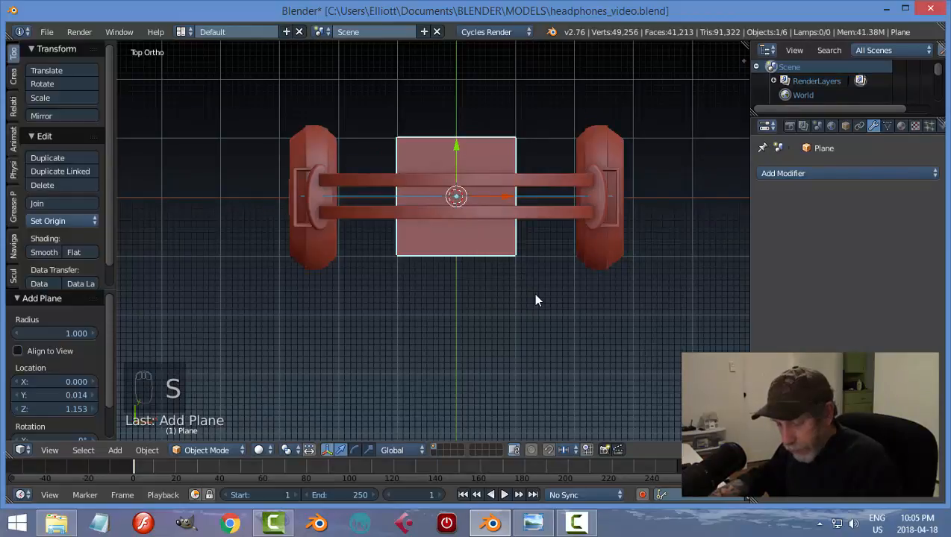
Shrink the plane into a small narrow rectangle by scaling it about 0.182 along Y and 0.058 along X
{"action": "key", "text": "s"}
{"action": "key", "text": "y"}
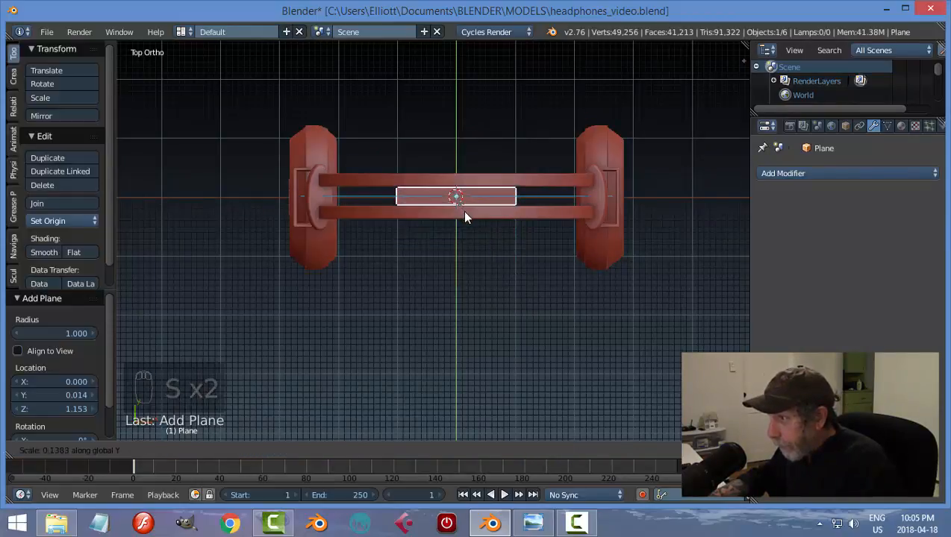
{"action": "left_click", "coordinate": [470, 217]}
{"action": "middle_click_drag", "start_coordinate": [472, 229], "coordinate": [522, 179]}
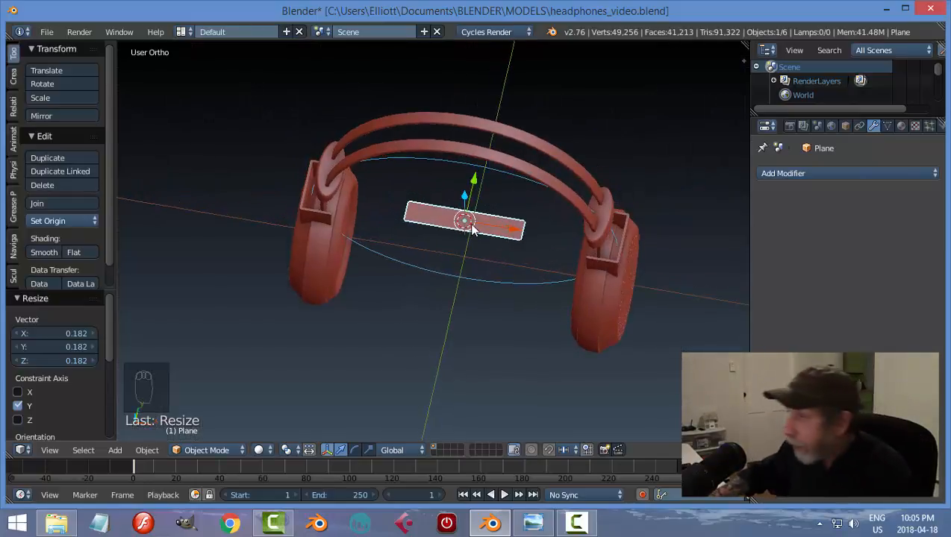
{"action": "middle_click_drag", "start_coordinate": [515, 249], "coordinate": [586, 235]}
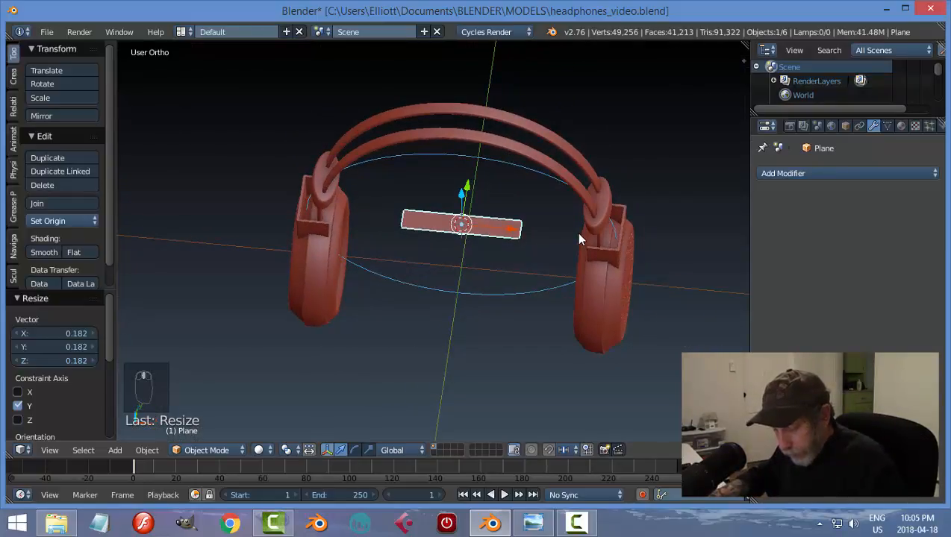
{"action": "key", "text": "s"}
{"action": "key", "text": "x"}
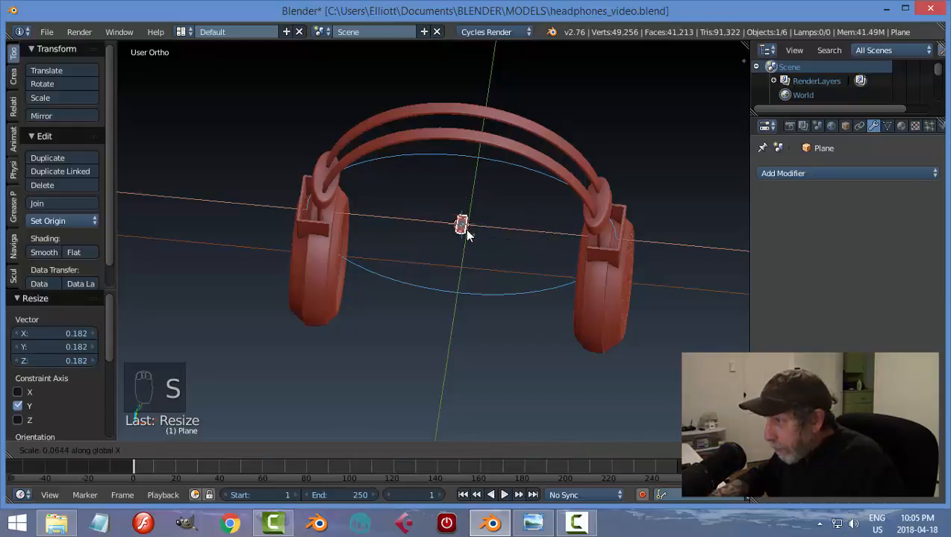
{"action": "left_click", "coordinate": [463, 234]}
{"action": "key", "text": "KP_Decimal"}
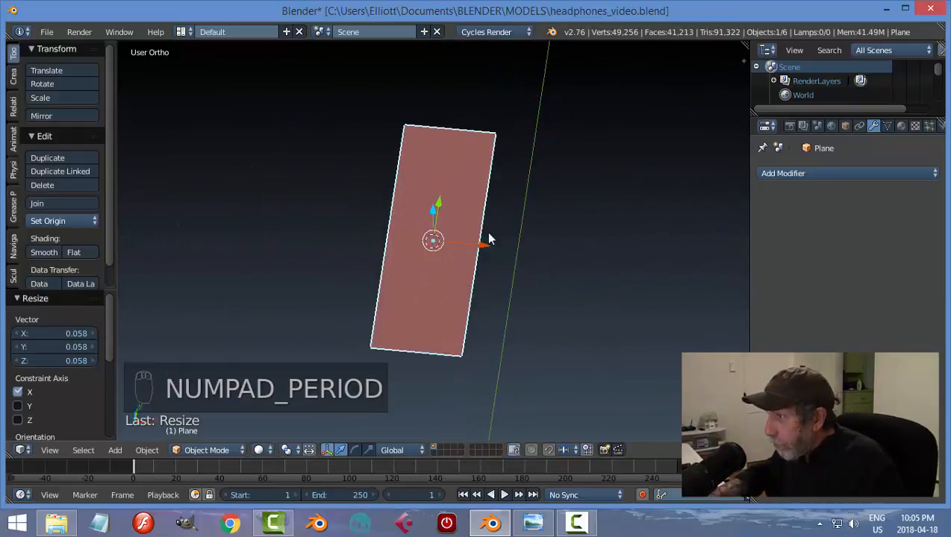
Narrow the plane by scaling it about 0.867 along X
{"action": "key", "text": "s"}
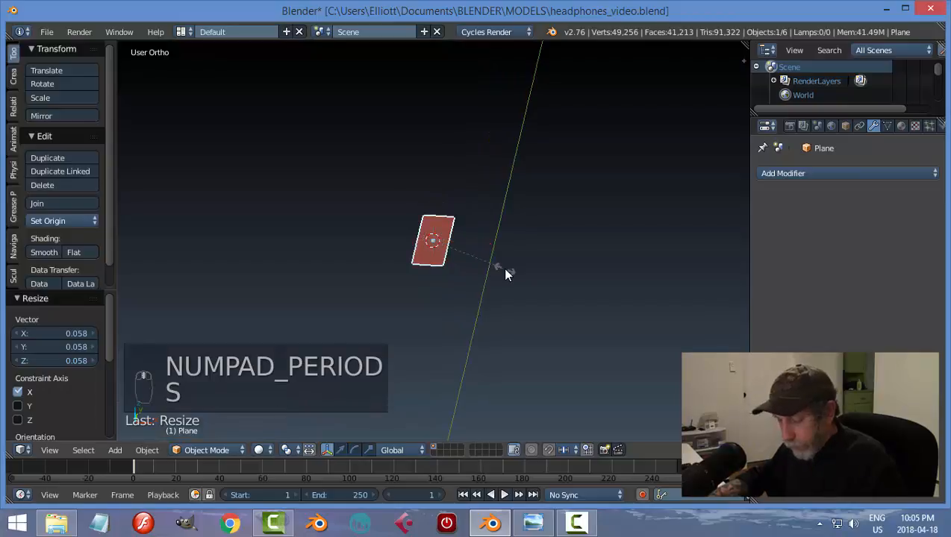
{"action": "key", "text": "x"}
{"action": "left_click", "coordinate": [498, 275]}
{"action": "mouse_move", "coordinate": [473, 291]}
{"action": "middle_mouse_down"}
{"action": "mouse_move", "coordinate": [463, 251]}
{"action": "mouse_move", "coordinate": [459, 290]}
{"action": "middle_mouse_up"}
Cut five evenly spaced loops across the plane's width in Edit Mode, return to Object Mode and save the file
{"action": "key", "text": "Tab"}
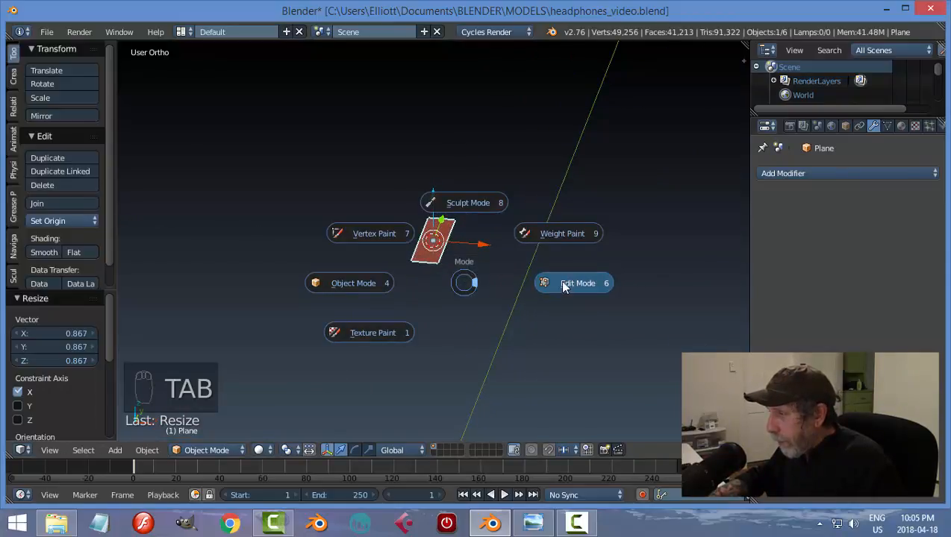
{"action": "scroll", "coordinate": [445, 234], "scroll_direction": "up", "scroll_amount": 2}
{"action": "key", "text": "ctrl+r"}
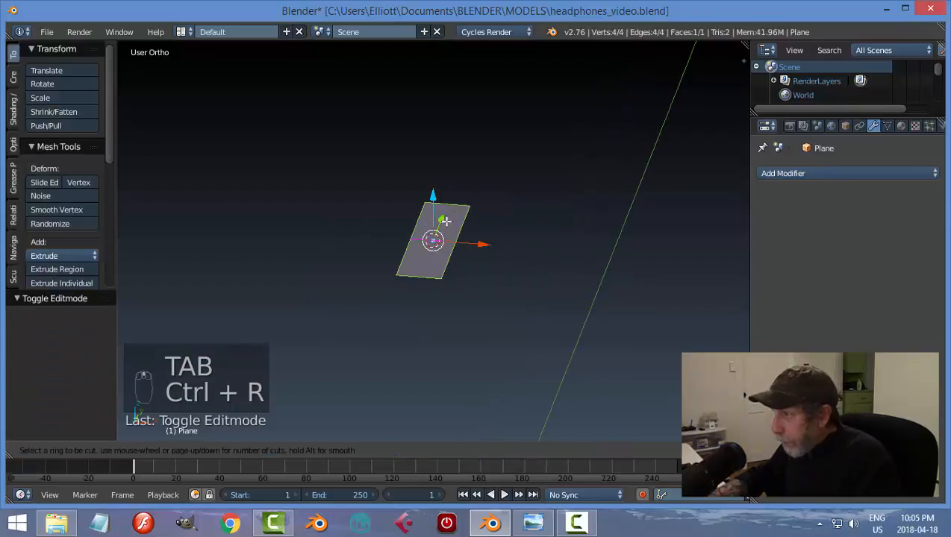
{"action": "scroll", "coordinate": [449, 210], "scroll_direction": "up", "scroll_amount": 4}
{"action": "left_click", "coordinate": [448, 210]}
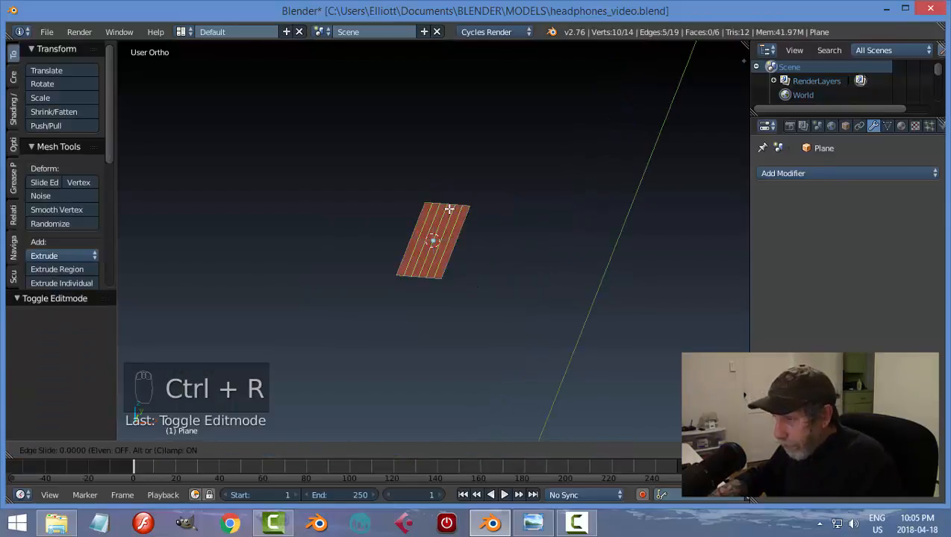
{"action": "left_click", "coordinate": [440, 210]}
{"action": "key", "text": "a"}
{"action": "key", "text": "Tab"}
{"action": "left_click", "coordinate": [374, 210]}
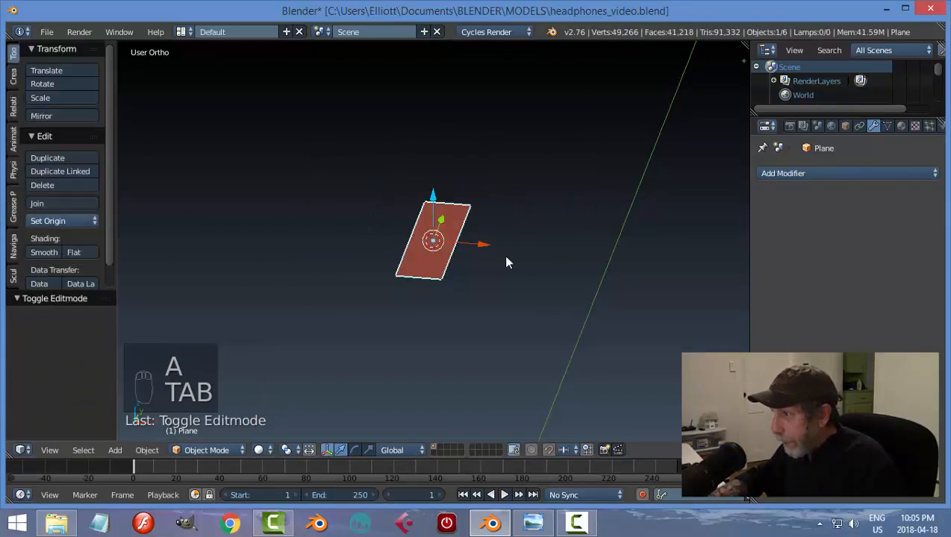
{"action": "scroll", "coordinate": [542, 272], "scroll_direction": "down", "scroll_amount": 2}
{"action": "key", "text": "ctrl+s"}
Add an Array modifier to the plane with a count of 33
{"action": "left_click", "coordinate": [768, 173]}
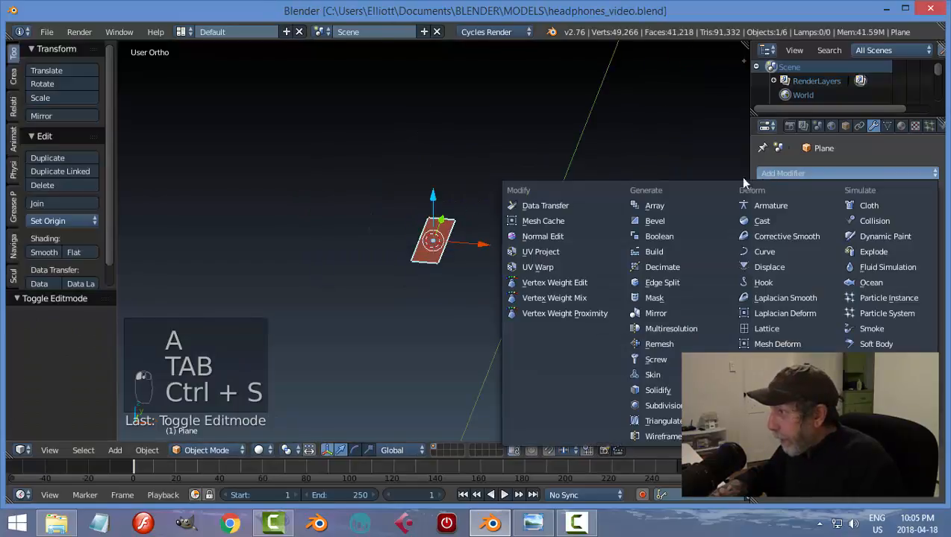
{"action": "left_click", "coordinate": [670, 205]}
{"action": "left_click_drag", "start_coordinate": [891, 261], "coordinate": [918, 255]}
{"action": "scroll", "coordinate": [596, 265], "scroll_direction": "down", "scroll_amount": 5}
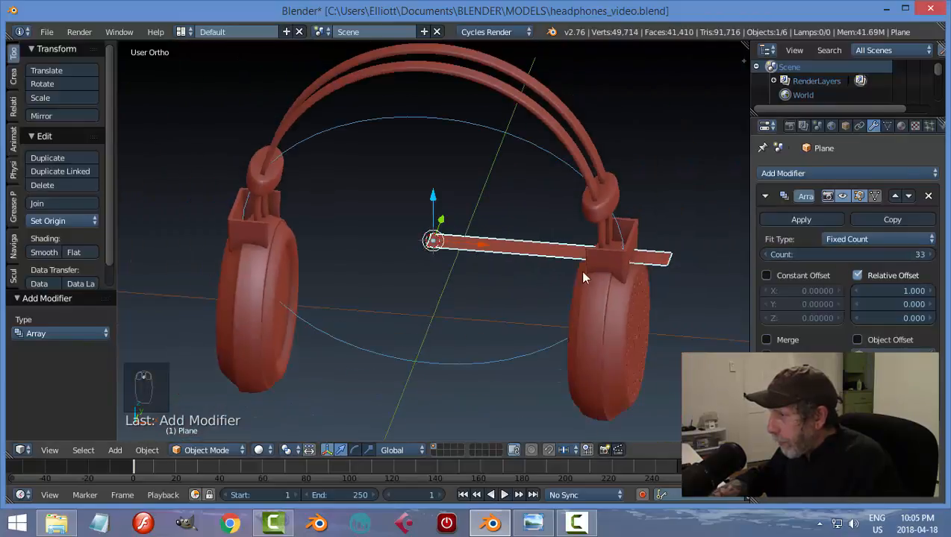
Add a Curve modifier to the plane with BezierCircle as its object and X as the deformation axis
{"action": "left_click", "coordinate": [763, 195]}
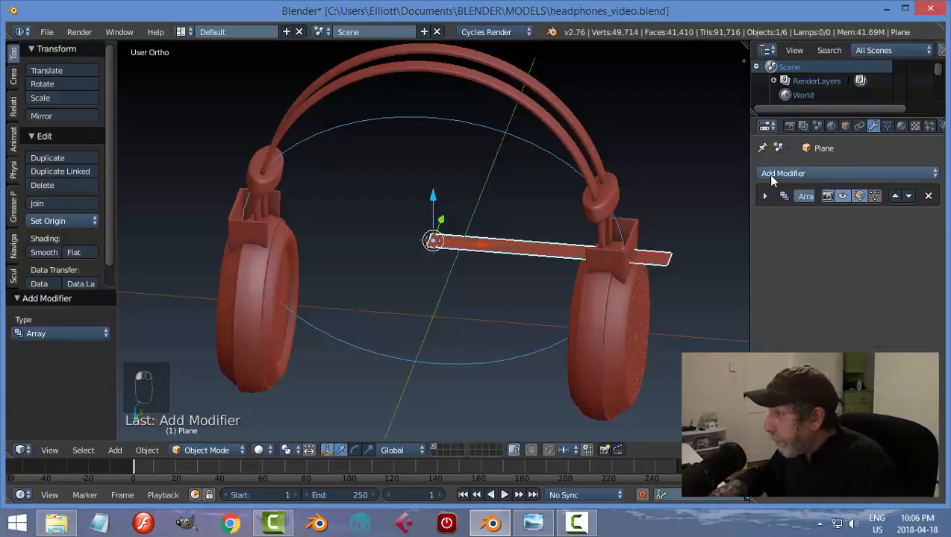
{"action": "left_click", "coordinate": [761, 174]}
{"action": "left_click", "coordinate": [769, 251]}
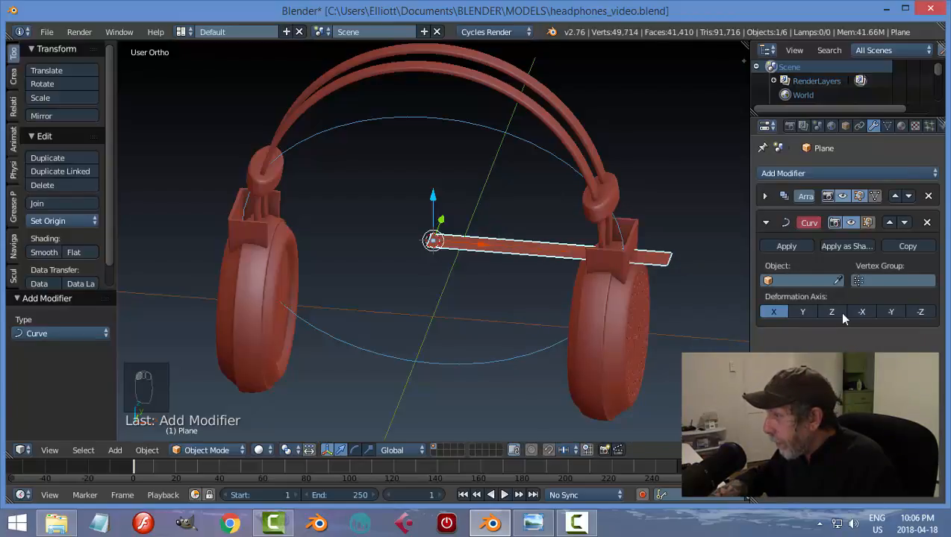
{"action": "left_click", "coordinate": [837, 282]}
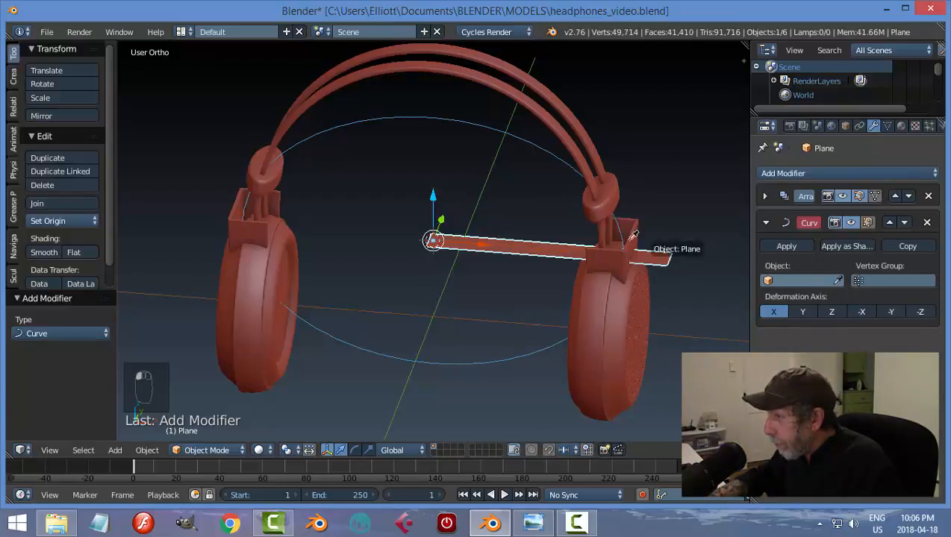
{"action": "left_click", "coordinate": [544, 142]}
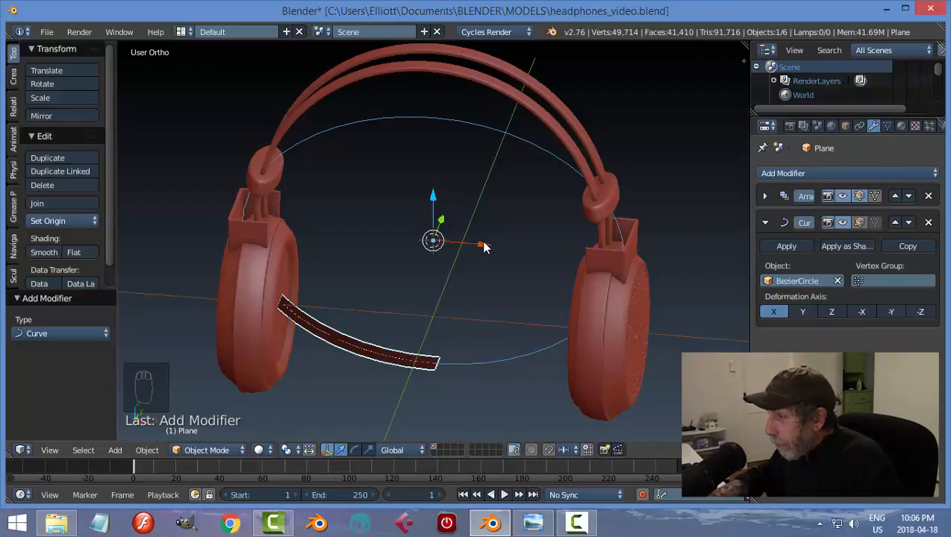
Move the strip about 6.707 along X to the top of the curve and set its origin to the 3D cursor
{"action": "left_click_drag", "start_coordinate": [480, 247], "coordinate": [334, 298]}
{"action": "scroll", "coordinate": [638, 279], "scroll_direction": "down", "scroll_amount": 4}
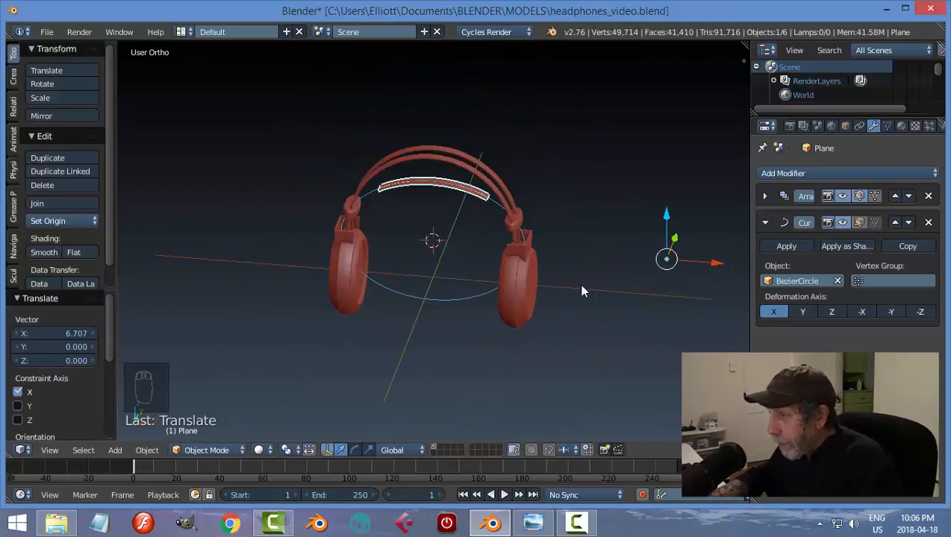
{"action": "left_click", "coordinate": [52, 221]}
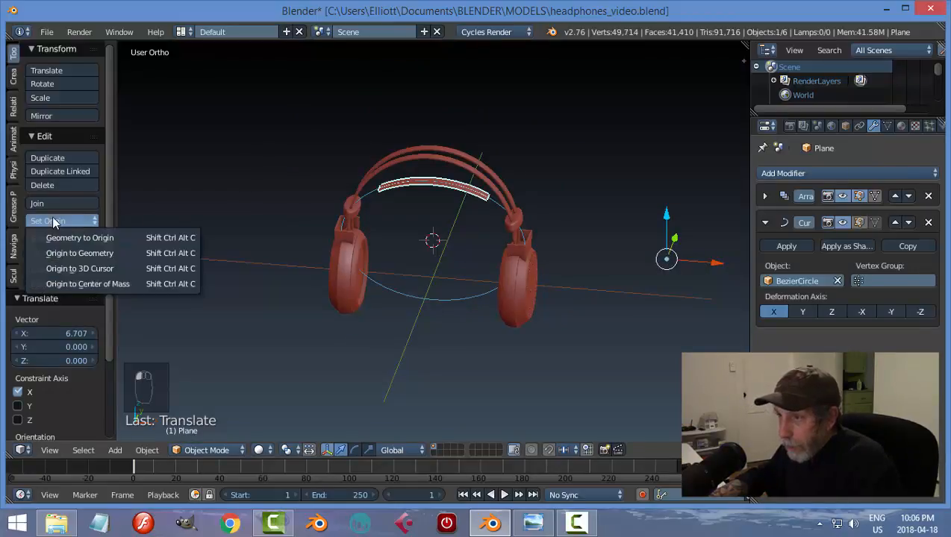
{"action": "left_click", "coordinate": [74, 266]}
{"action": "scroll", "coordinate": [456, 276], "scroll_direction": "up", "scroll_amount": 3}
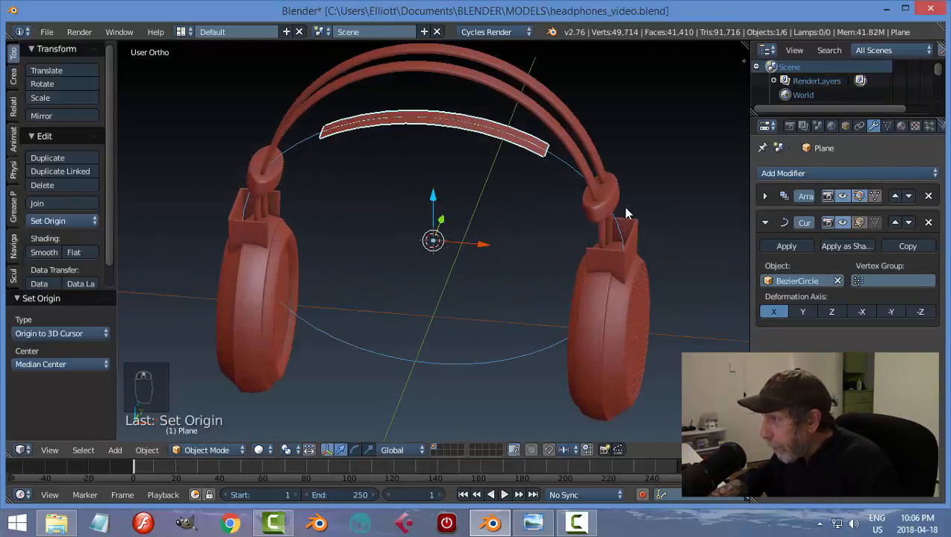
Increase the strip's Array count to 61
{"action": "left_click", "coordinate": [764, 222]}
{"action": "left_click", "coordinate": [765, 196]}
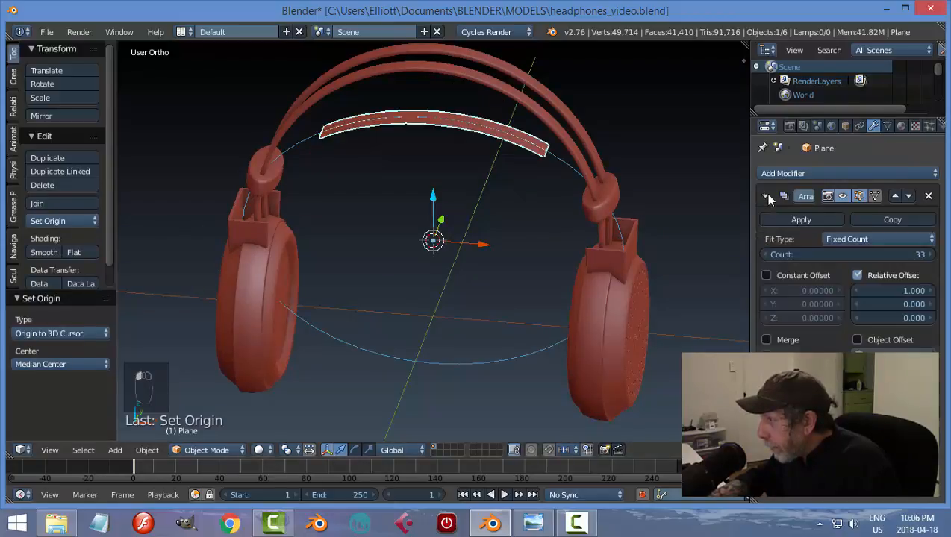
{"action": "left_click_drag", "start_coordinate": [817, 258], "coordinate": [869, 257]}
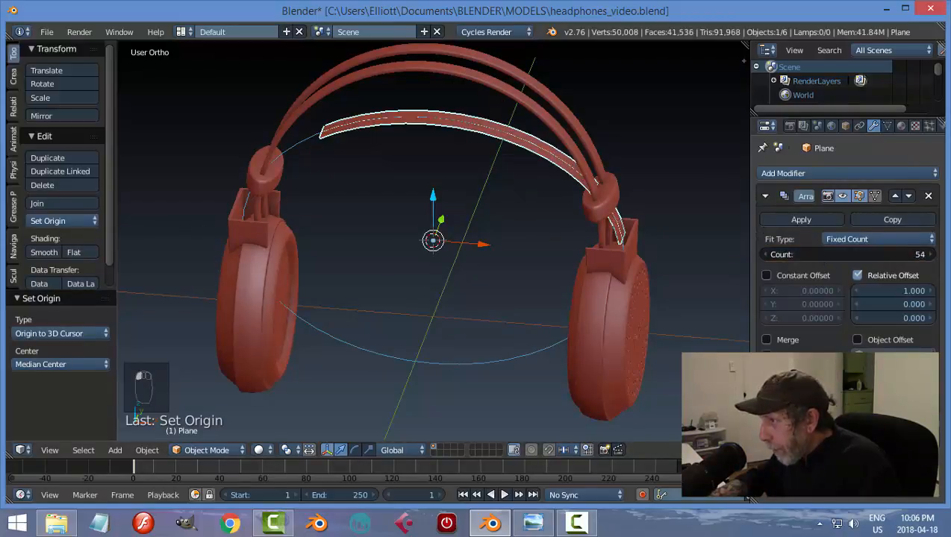
Slide the strip along X until one end meets the connector disc, and set its origin to the 3D cursor
{"action": "left_click_drag", "start_coordinate": [484, 249], "coordinate": [411, 242]}
{"action": "key", "text": "KP_1"}
{"action": "scroll", "coordinate": [224, 171], "scroll_direction": "up", "scroll_amount": 3}
{"action": "scroll", "coordinate": [183, 131], "scroll_direction": "down", "scroll_amount": 1}
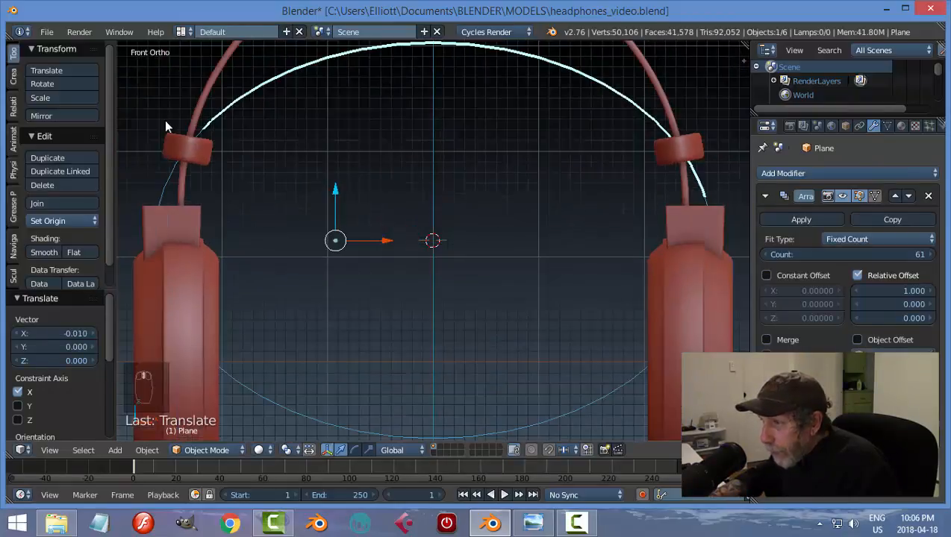
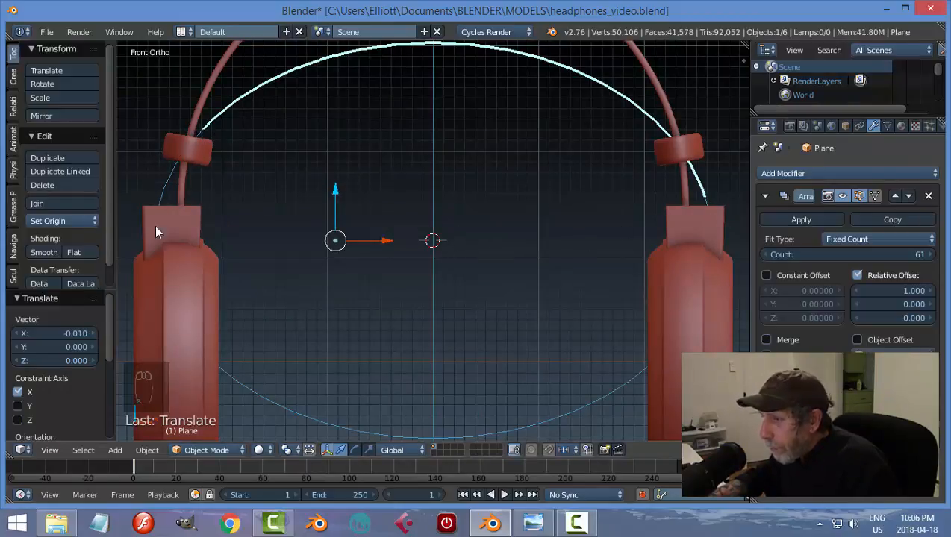
{"action": "left_click", "coordinate": [44, 222]}
{"action": "left_click", "coordinate": [63, 263]}
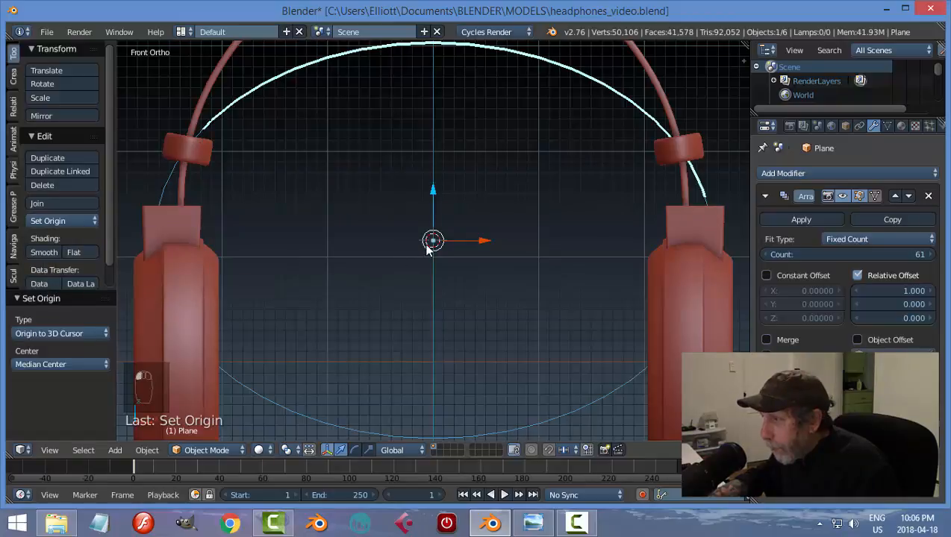
{"action": "scroll", "coordinate": [536, 230], "scroll_direction": "down", "scroll_amount": 2}
{"action": "middle_click_drag", "start_coordinate": [536, 230], "coordinate": [604, 211]}
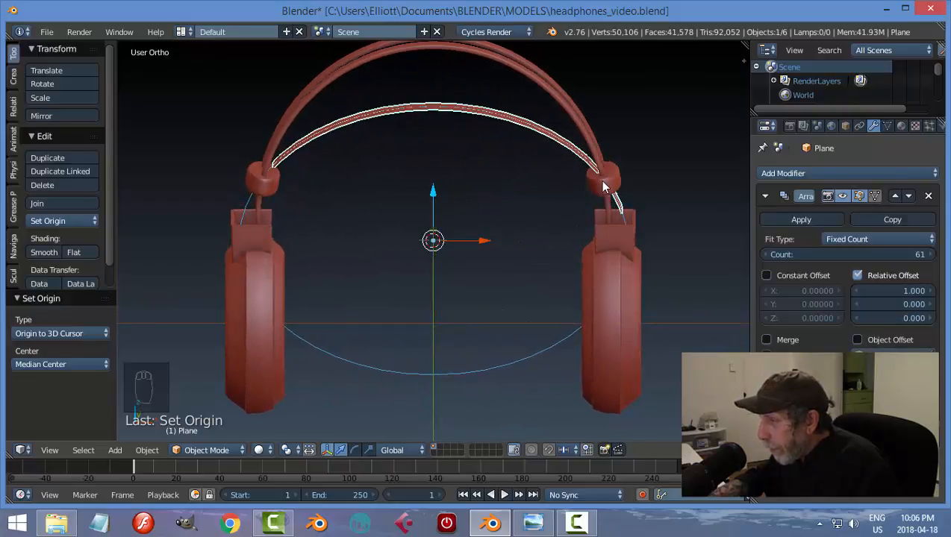
Shift the strip about -0.172 along X, set its Array count to 51, and move it back about 0.149 along X
{"action": "scroll", "coordinate": [502, 250], "scroll_direction": "down", "scroll_amount": 1}
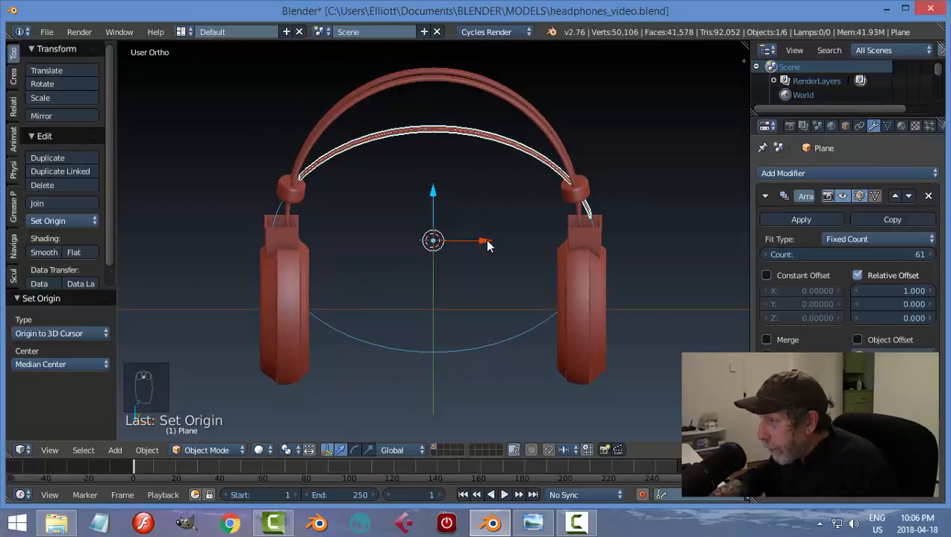
{"action": "left_click_drag", "start_coordinate": [485, 243], "coordinate": [476, 243]}
{"action": "left_click_drag", "start_coordinate": [846, 255], "coordinate": [794, 255]}
{"action": "key", "text": "KP_1"}
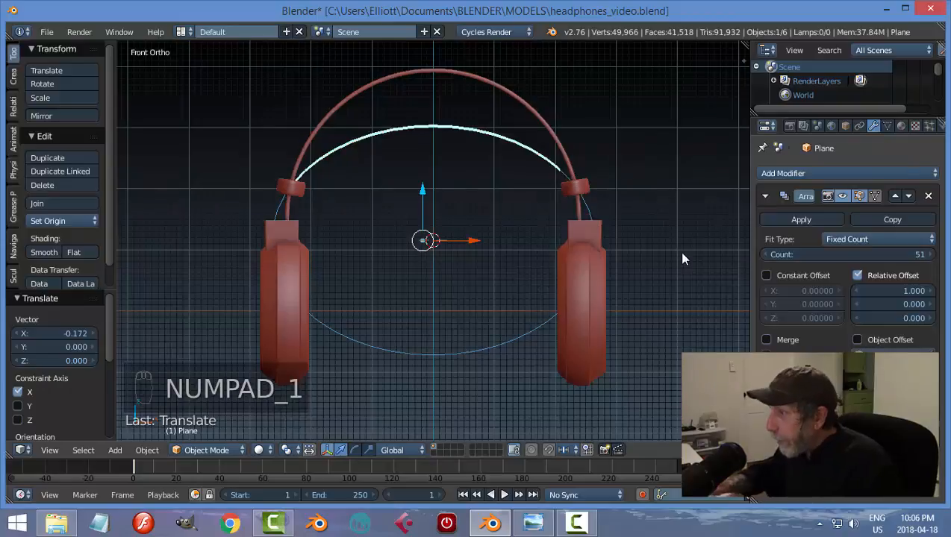
{"action": "key", "text": "g"}
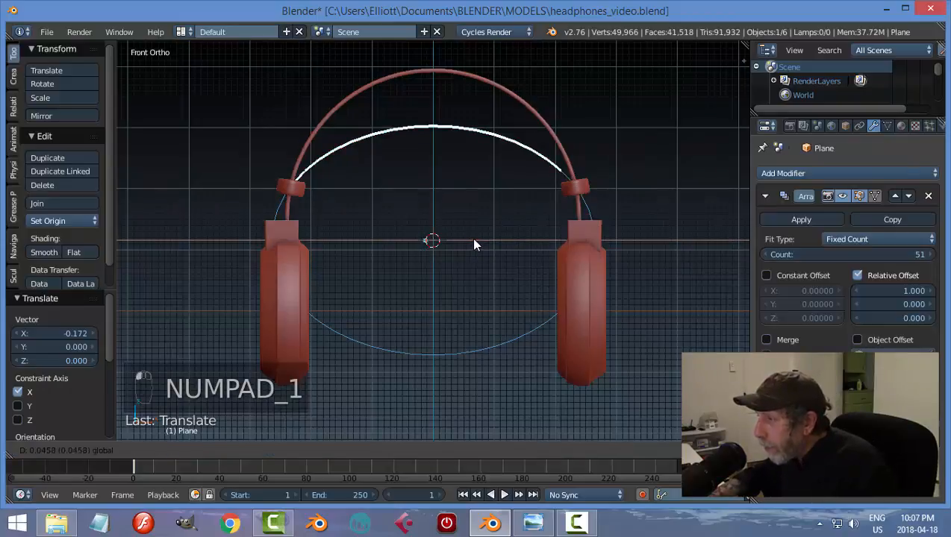
{"action": "left_click", "coordinate": [478, 244]}
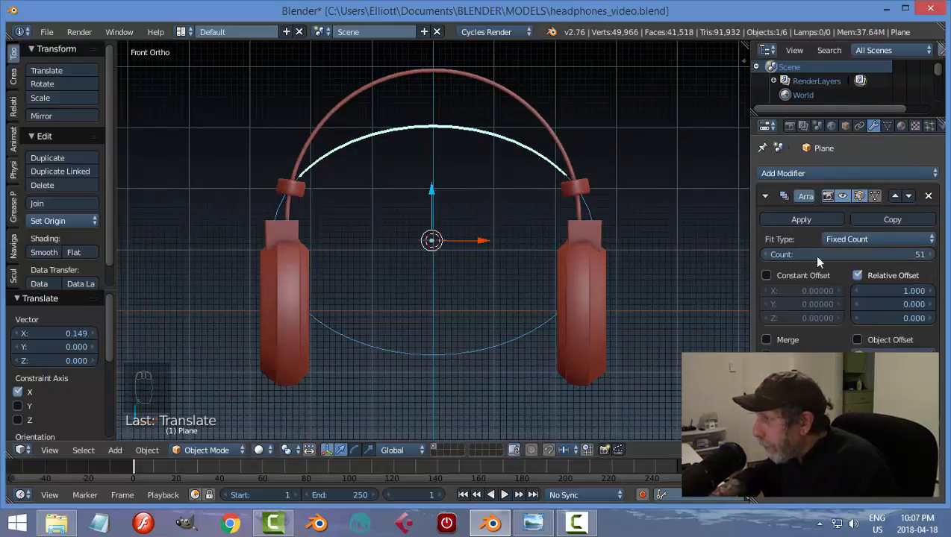
Set the strip's Array count to 50 and move it about 0.069 along X to centre it between the connector discs
{"action": "left_click", "coordinate": [764, 254]}
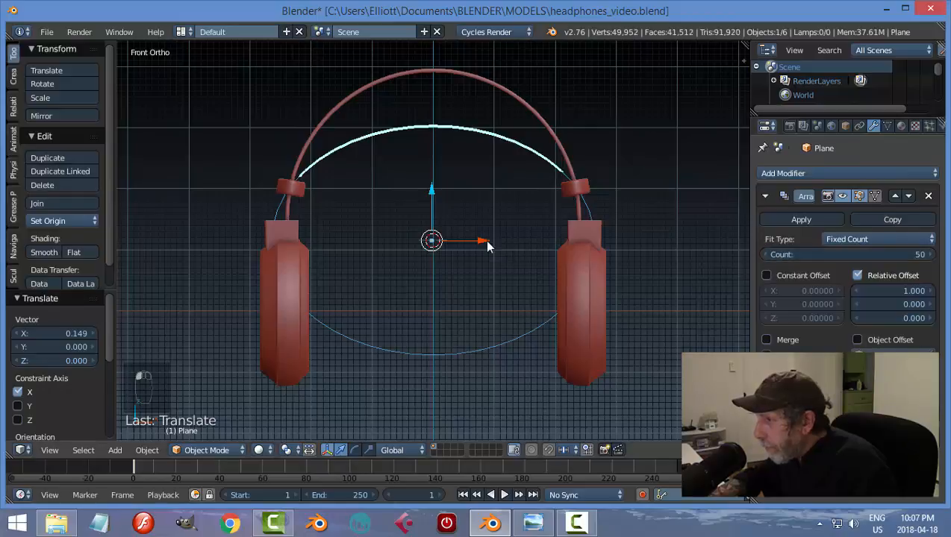
{"action": "key", "text": "g"}
{"action": "key", "text": "x"}
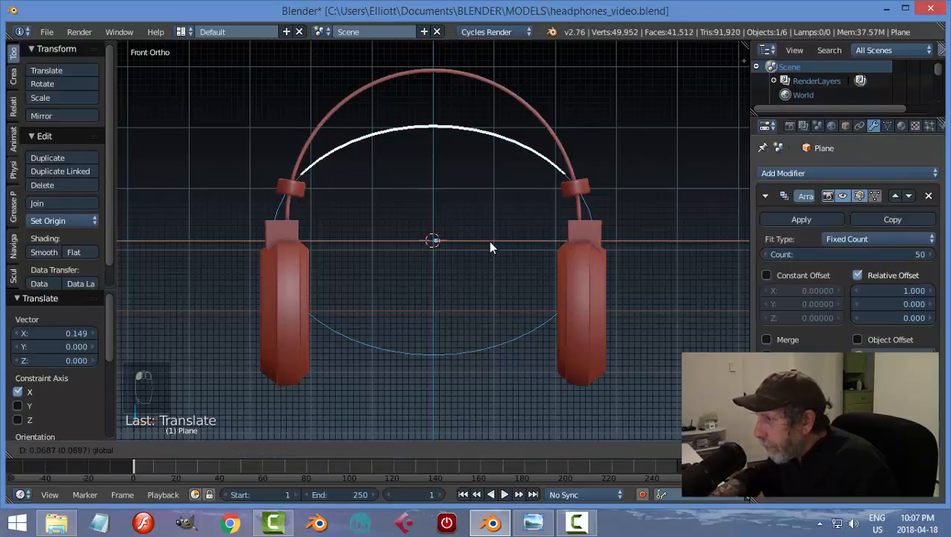
{"action": "left_click", "coordinate": [490, 246]}
{"action": "middle_click_drag", "start_coordinate": [596, 219], "coordinate": [458, 295]}
{"action": "scroll", "coordinate": [462, 292], "scroll_direction": "up", "scroll_amount": 2}
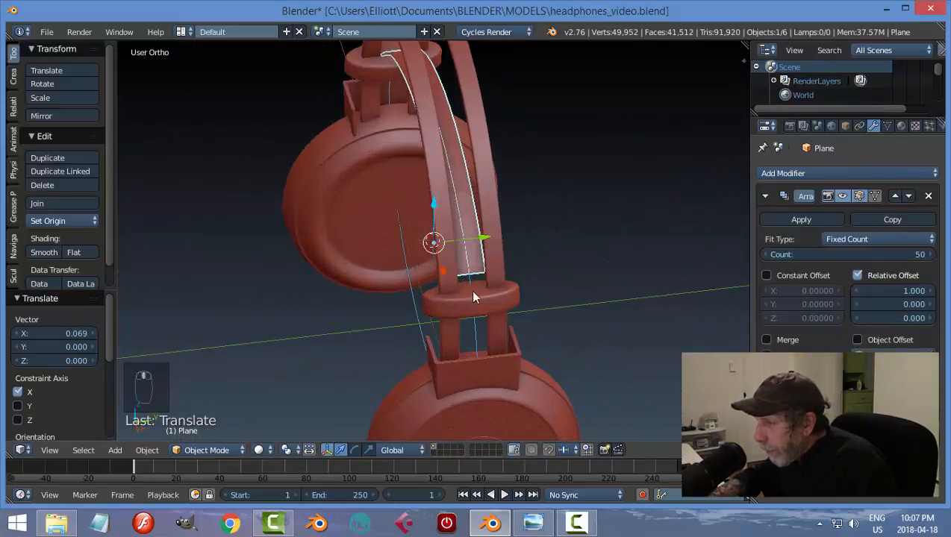
{"action": "scroll", "coordinate": [475, 292], "scroll_direction": "down", "scroll_amount": 3}
{"action": "middle_click_drag", "start_coordinate": [352, 227], "coordinate": [514, 186]}
Set the strip's Array count to 49, move it about 0.046 along X, then save the file and deselect everything
{"action": "left_click", "coordinate": [764, 254]}
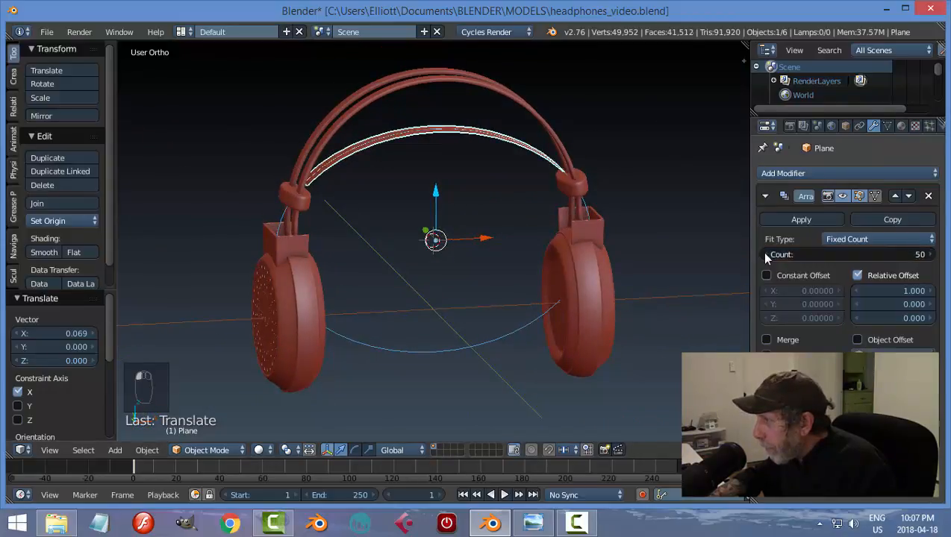
{"action": "key", "text": "KP_1"}
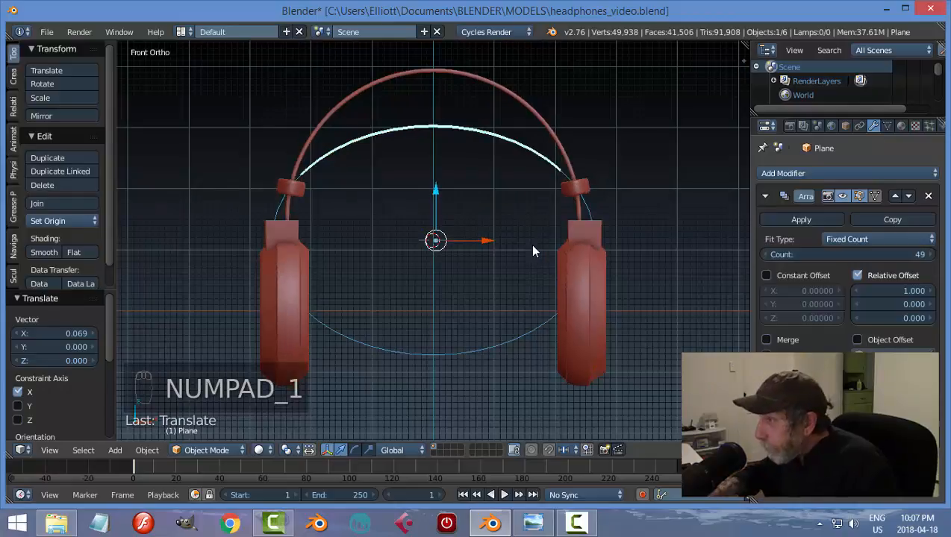
{"action": "left_click_drag", "start_coordinate": [486, 243], "coordinate": [490, 243]}
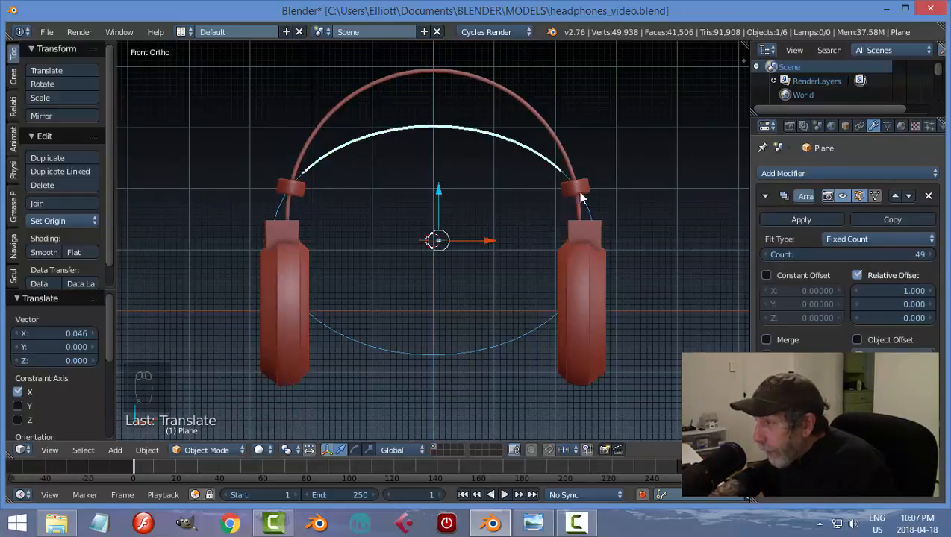
{"action": "middle_click_drag", "start_coordinate": [581, 198], "coordinate": [498, 198]}
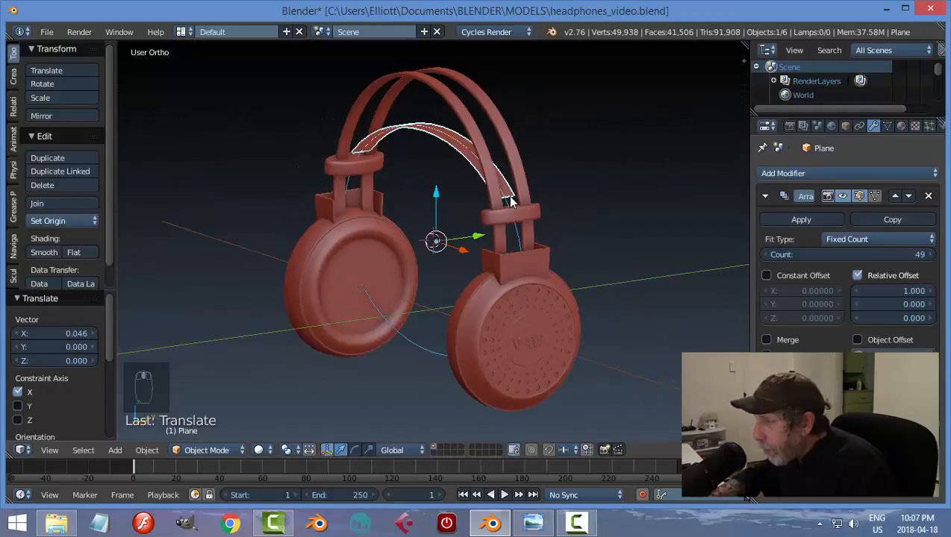
{"action": "middle_click_drag", "start_coordinate": [364, 205], "coordinate": [546, 269]}
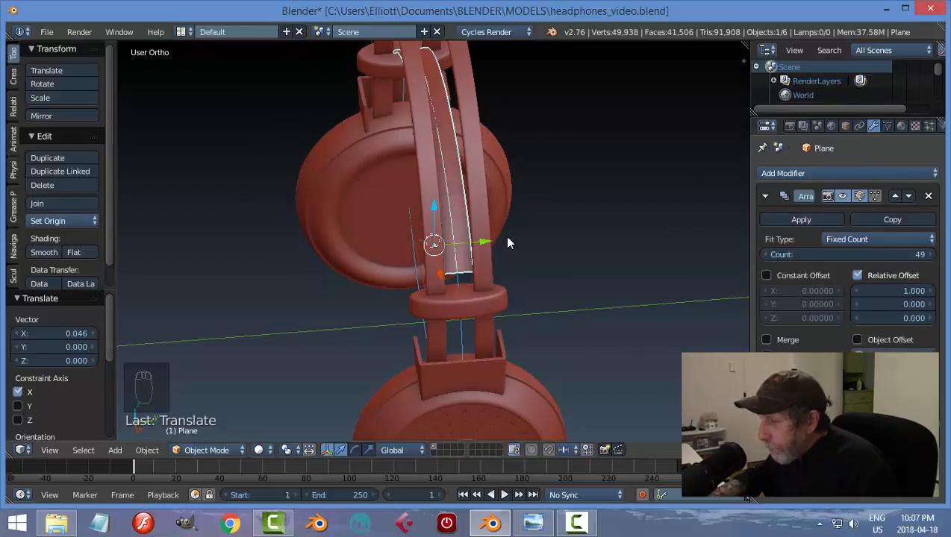
{"action": "key", "text": "ctrl+s"}
{"action": "key", "text": "a"}
Scale the Bezier circle by about 1.086 along Z to raise the arch of the inner strip
{"action": "middle_click_drag", "start_coordinate": [507, 241], "coordinate": [606, 164]}
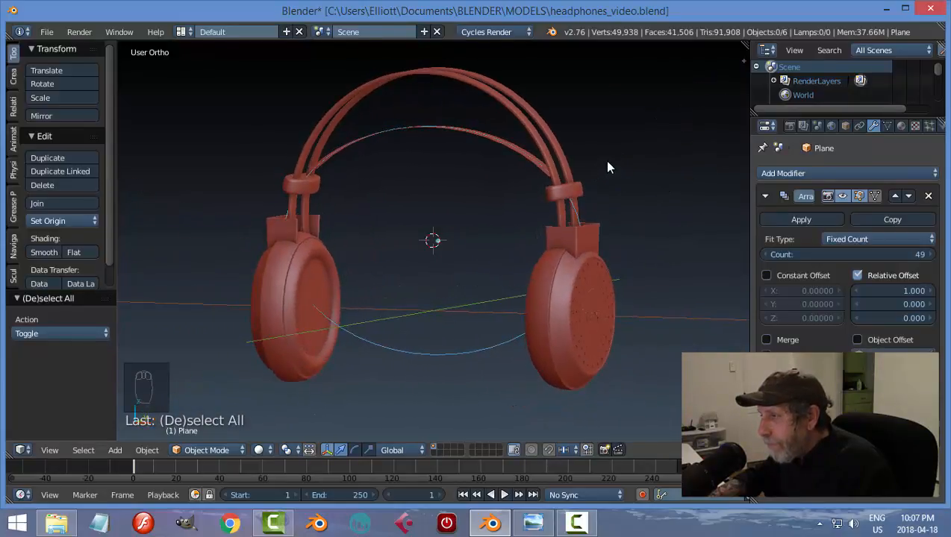
{"action": "right_click", "coordinate": [468, 354]}
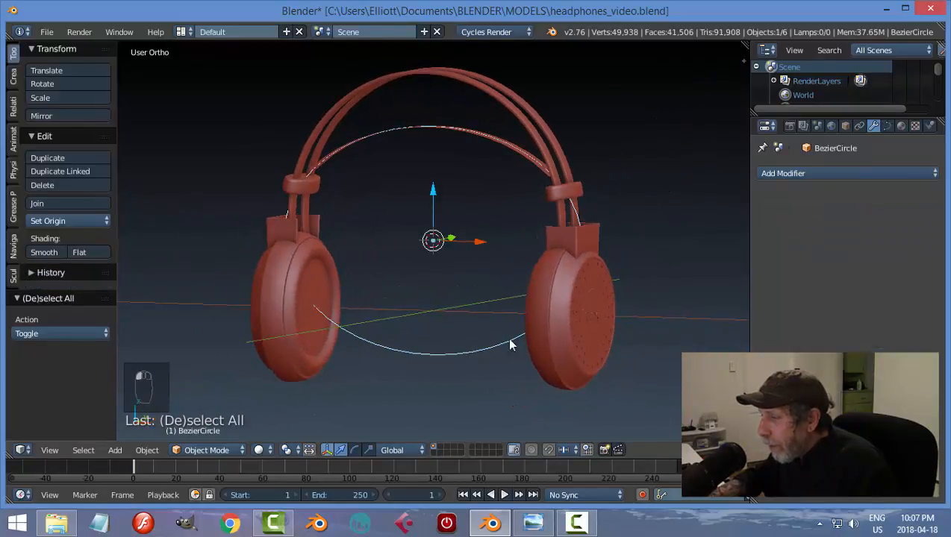
{"action": "key", "text": "s"}
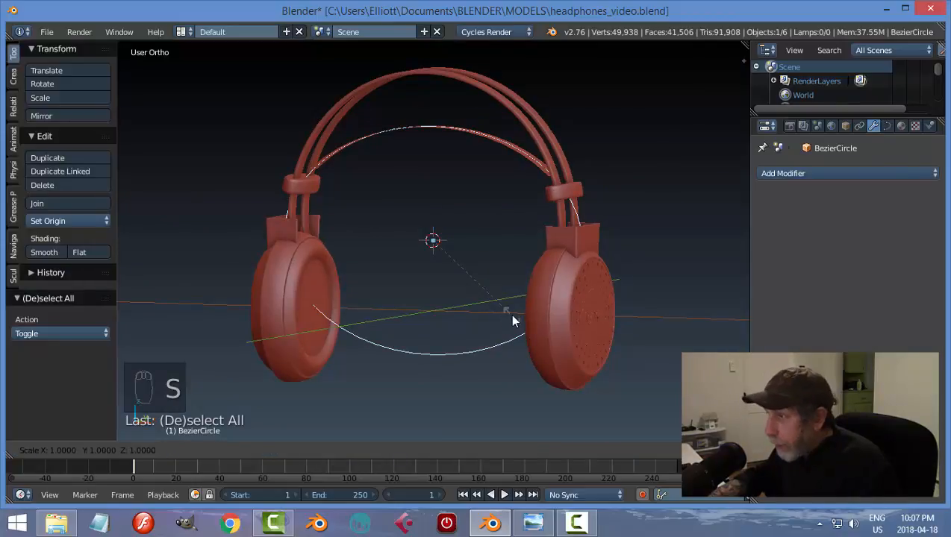
{"action": "key", "text": "z"}
{"action": "left_click", "coordinate": [518, 328]}
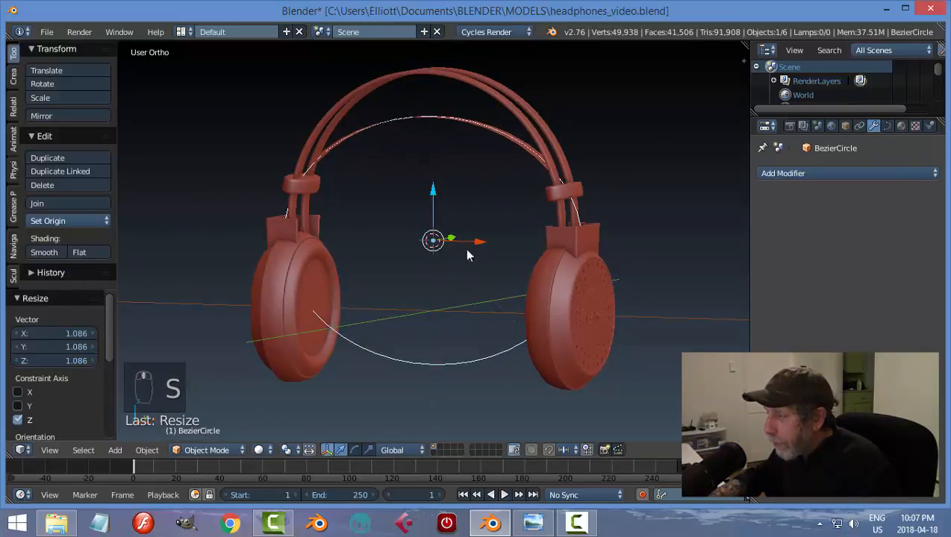
Apply the Array and Curve modifiers on the inner headband strip
{"action": "middle_click_drag", "start_coordinate": [478, 313], "coordinate": [507, 235]}
{"action": "right_click", "coordinate": [526, 218]}
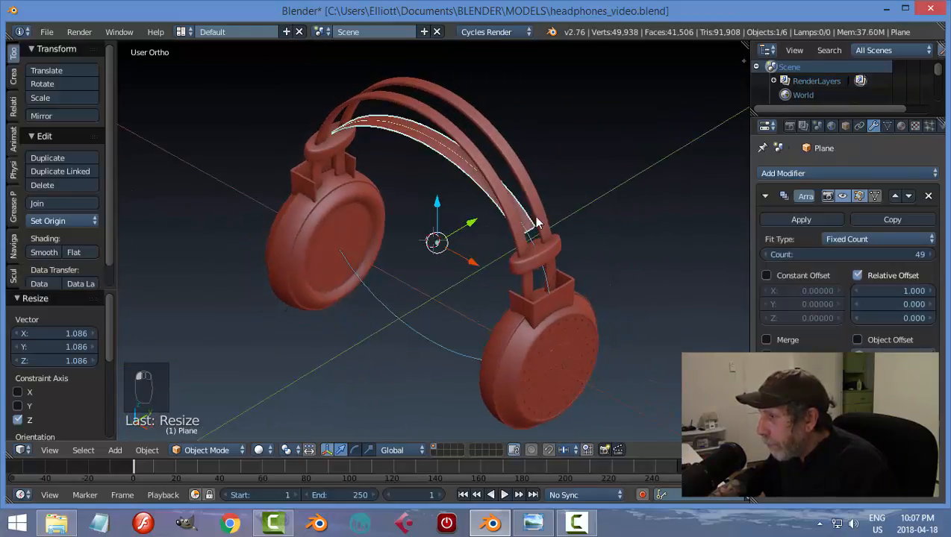
{"action": "left_click", "coordinate": [782, 220]}
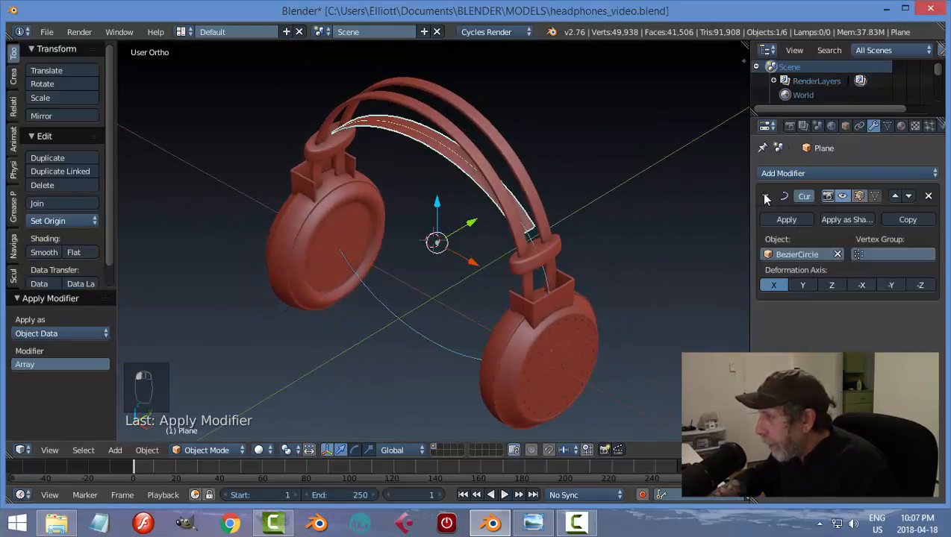
{"action": "left_click", "coordinate": [775, 219]}
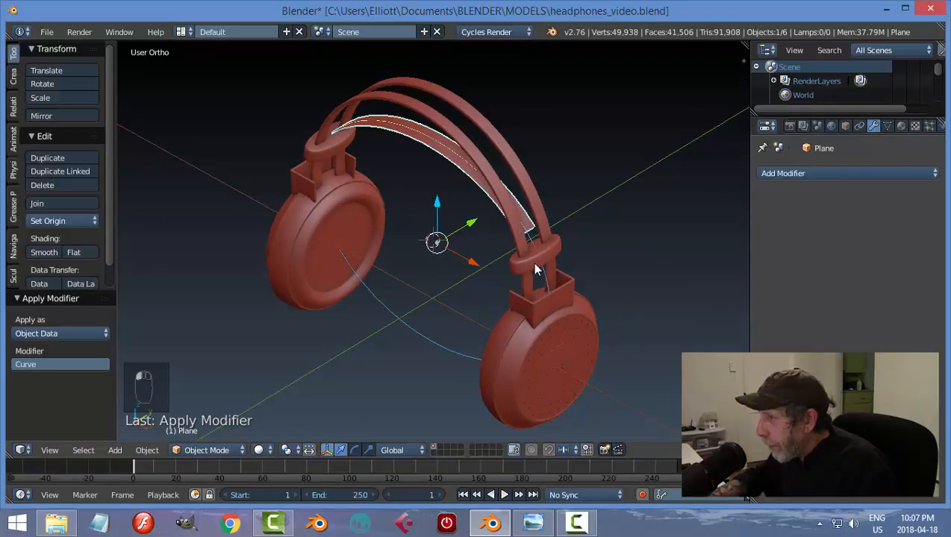
Delete the Bezier circle, select the inner strip again and save the file
{"action": "right_click", "coordinate": [431, 347]}
{"action": "key", "text": "x"}
{"action": "left_click", "coordinate": [430, 344]}
{"action": "middle_click_drag", "start_coordinate": [543, 292], "coordinate": [616, 298]}
{"action": "right_click", "coordinate": [473, 253]}
{"action": "key", "text": "ctrl+s"}
{"action": "left_click", "coordinate": [616, 298]}
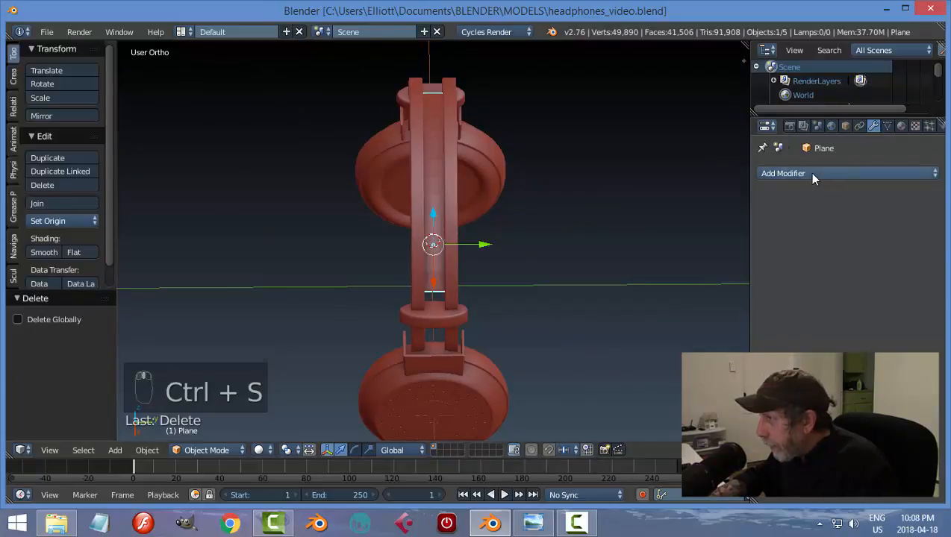
Try a Subdivision Surface modifier with 2 view subdivisions on the inner strip, and remove it
{"action": "left_click", "coordinate": [812, 175]}
{"action": "left_click", "coordinate": [647, 400]}
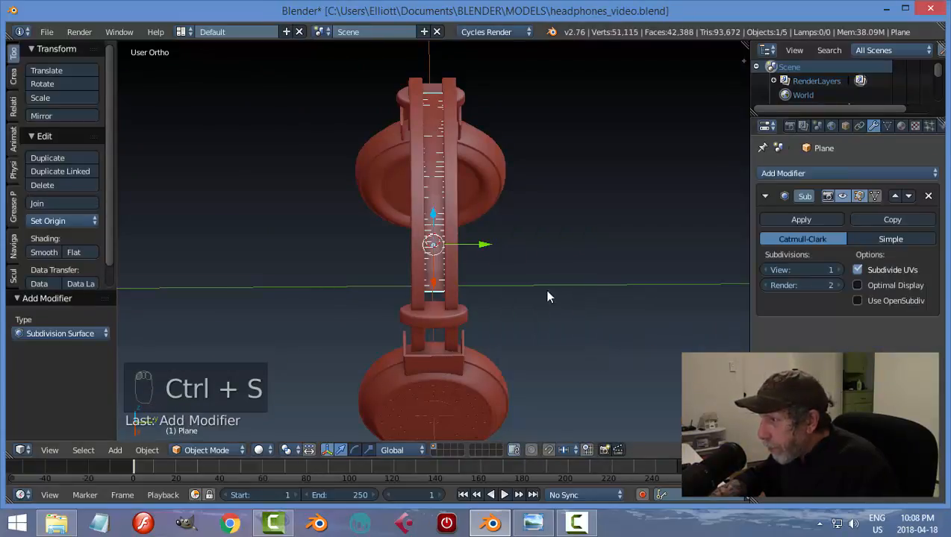
{"action": "scroll", "coordinate": [553, 284], "scroll_direction": "up", "scroll_amount": 3}
{"action": "left_click", "coordinate": [838, 269]}
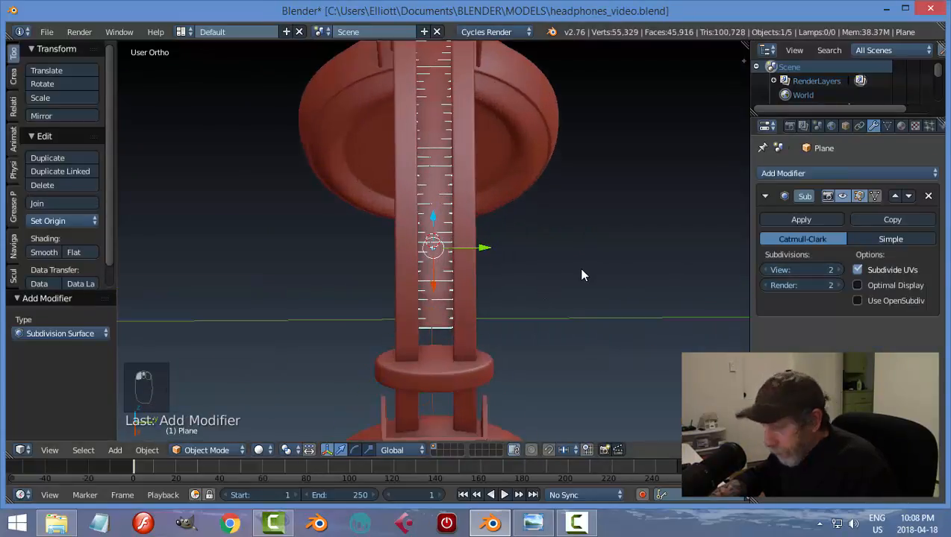
{"action": "key", "text": "a"}
{"action": "middle_click_drag", "start_coordinate": [554, 274], "coordinate": [574, 265]}
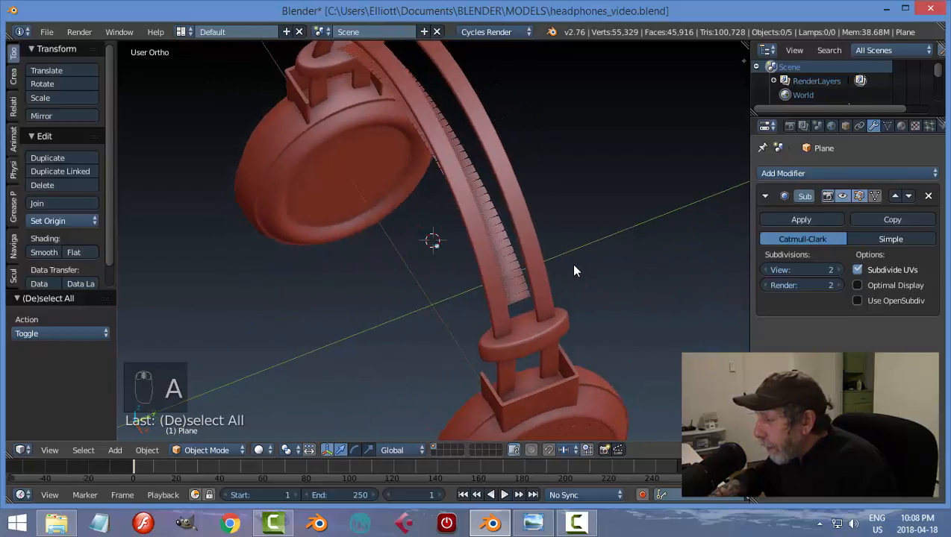
{"action": "left_click", "coordinate": [928, 195]}
Remove the doubled vertices from the whole inner strip mesh and return to Object Mode
{"action": "key", "text": "Tab"}
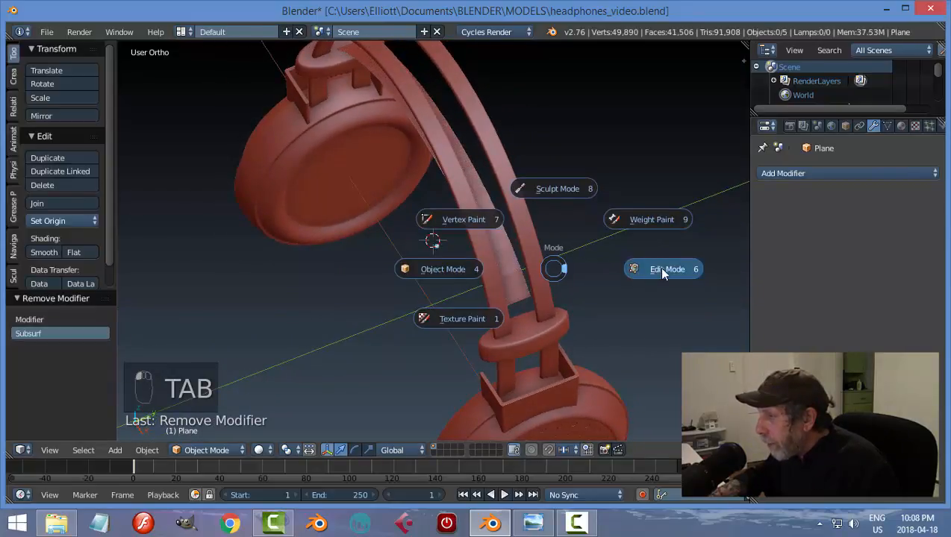
{"action": "left_click", "coordinate": [662, 272]}
{"action": "key", "text": "a"}
{"action": "key", "text": "a"}
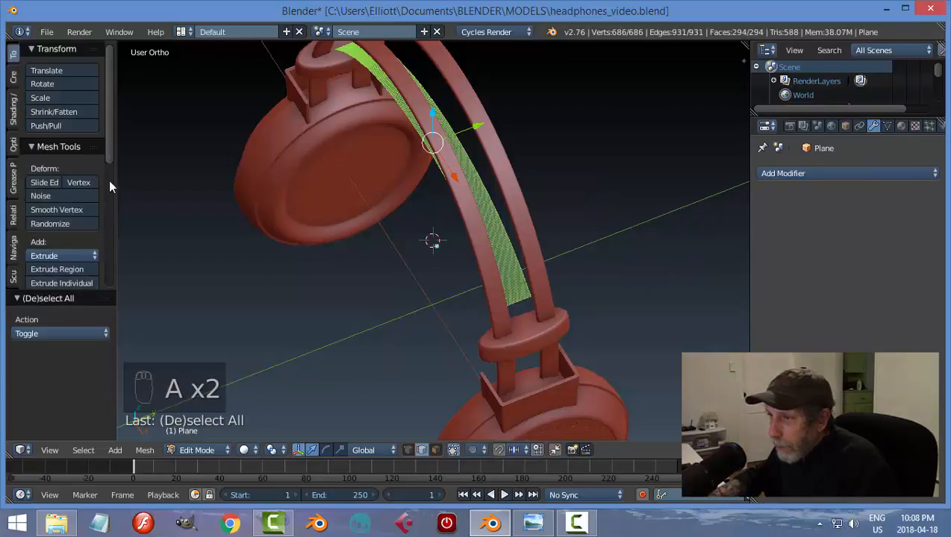
{"action": "scroll", "coordinate": [81, 265], "scroll_direction": "down", "scroll_amount": 8}
{"action": "left_click", "coordinate": [70, 226]}
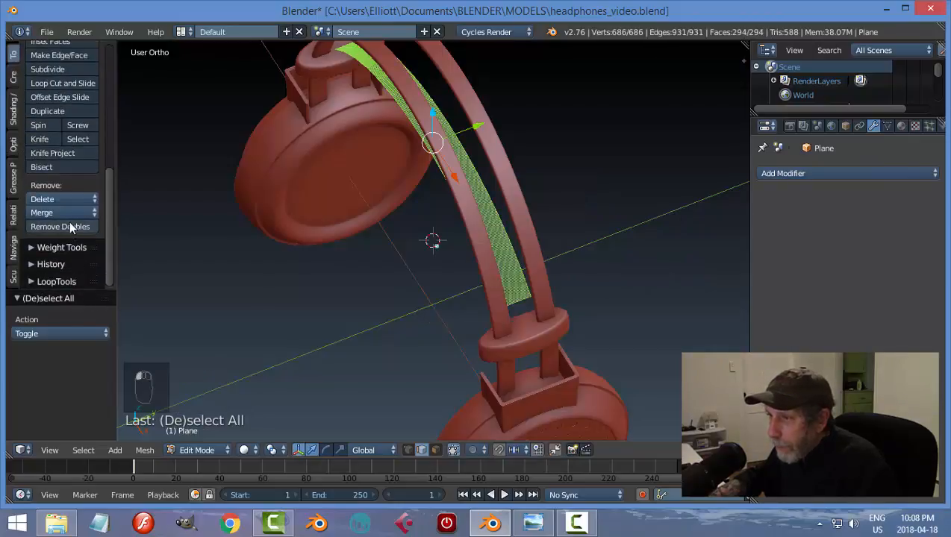
{"action": "key", "text": "a"}
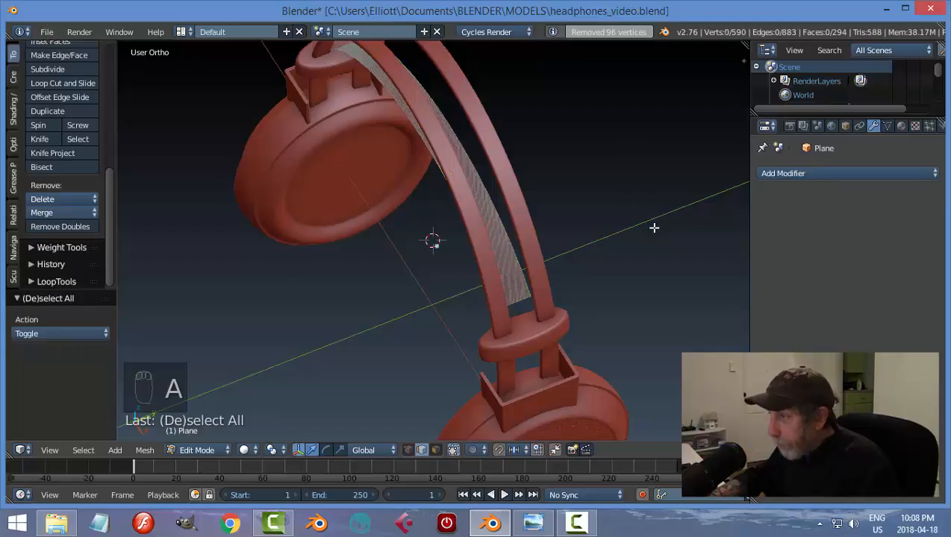
{"action": "key", "text": "Tab"}
Select the inner strip and set its shading to smooth
{"action": "middle_click_drag", "start_coordinate": [641, 249], "coordinate": [609, 257]}
{"action": "left_click_drag", "start_coordinate": [111, 170], "coordinate": [117, 35]}
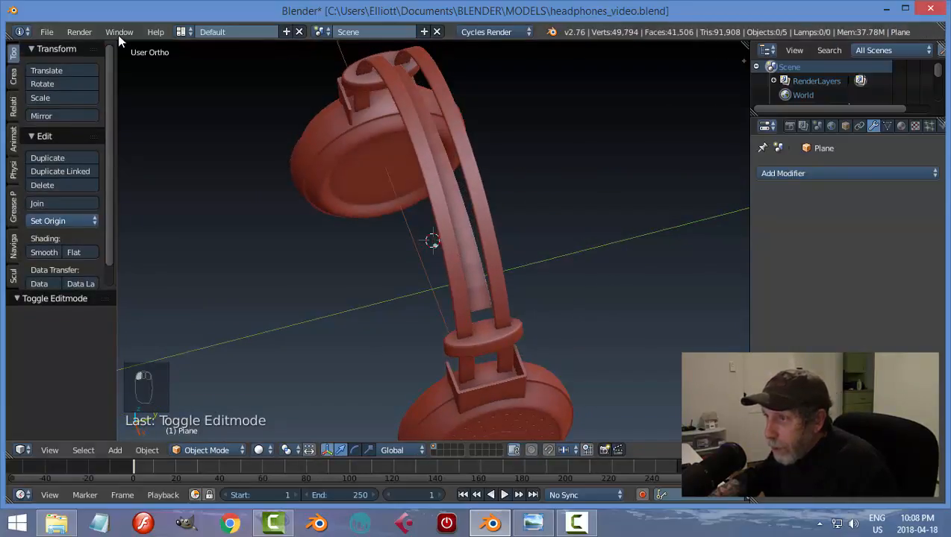
{"action": "right_click", "coordinate": [478, 281]}
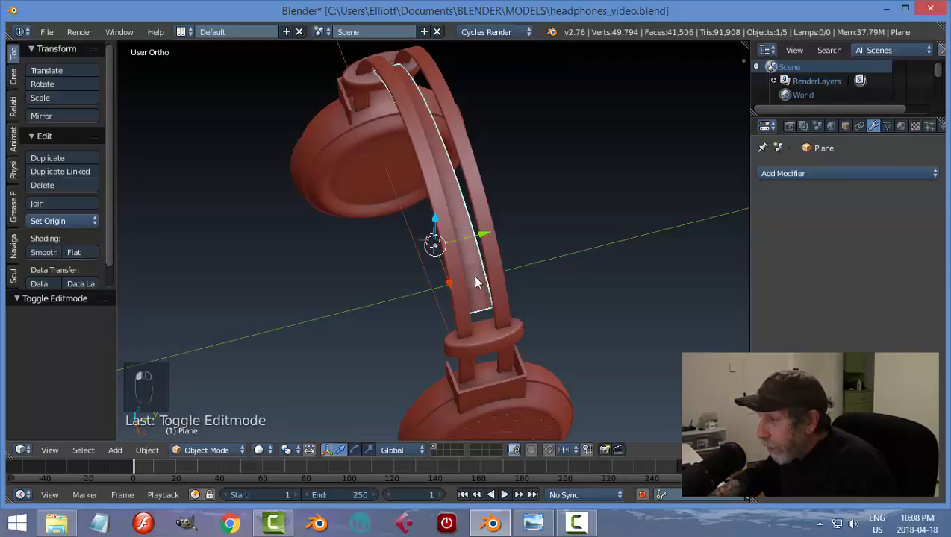
{"action": "left_click", "coordinate": [45, 252]}
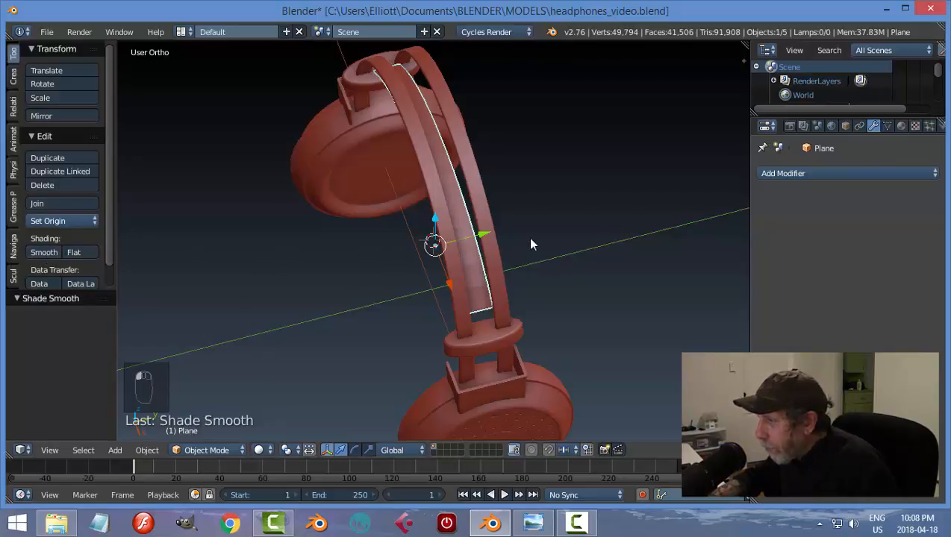
Add a Subdivision Surface modifier with 2 view subdivisions to the inner strip
{"action": "scroll", "coordinate": [513, 290], "scroll_direction": "up", "scroll_amount": 3}
{"action": "middle_click_drag", "start_coordinate": [513, 289], "coordinate": [572, 257]}
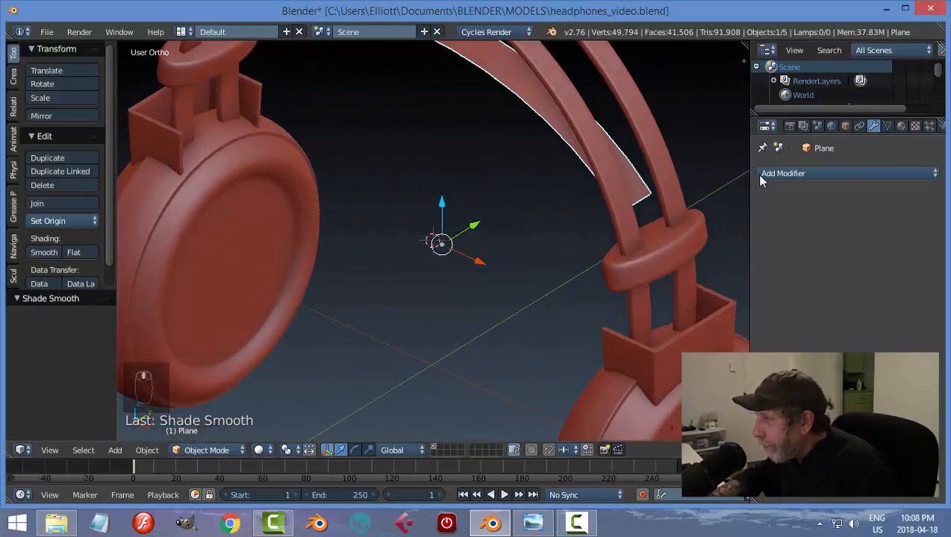
{"action": "left_click", "coordinate": [761, 176]}
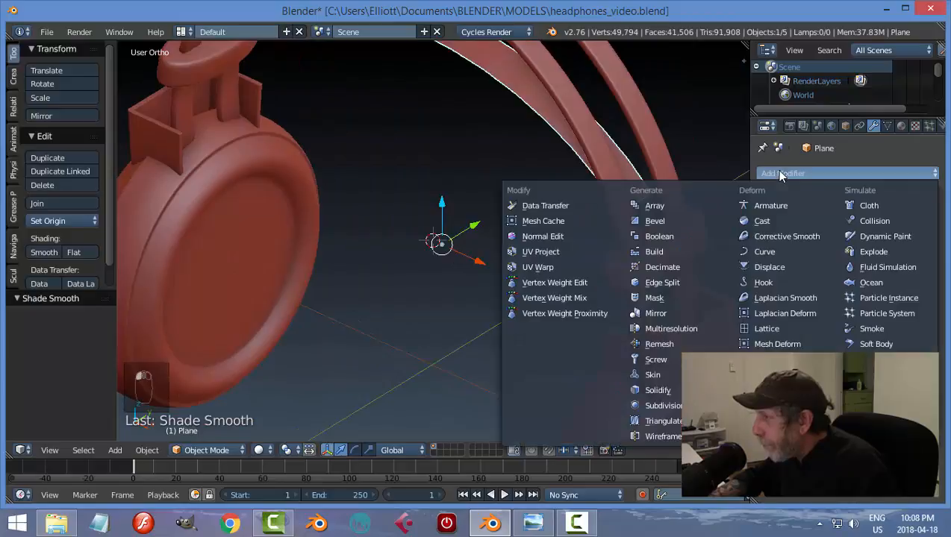
{"action": "left_click", "coordinate": [663, 407]}
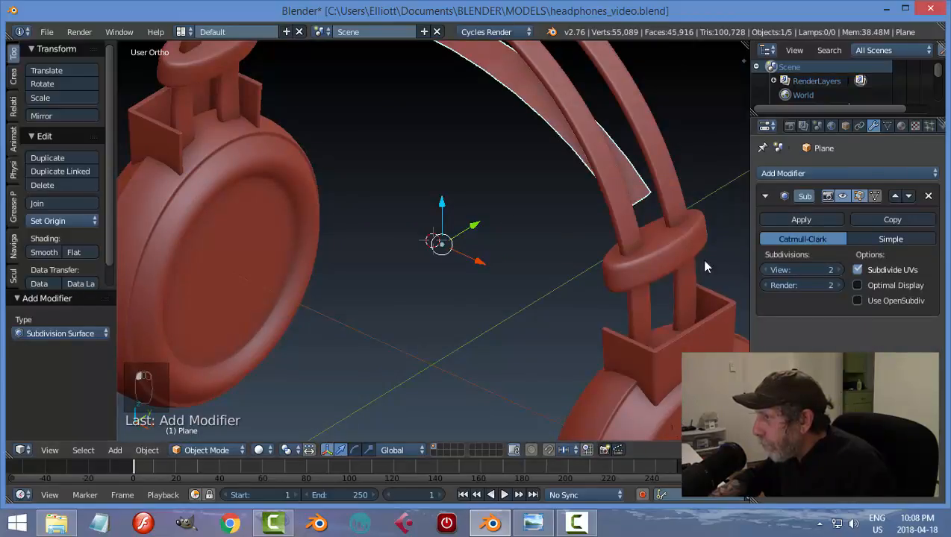
{"action": "middle_click_drag", "start_coordinate": [706, 267], "coordinate": [567, 269]}
{"action": "scroll", "coordinate": [458, 260], "scroll_direction": "down", "scroll_amount": 2}
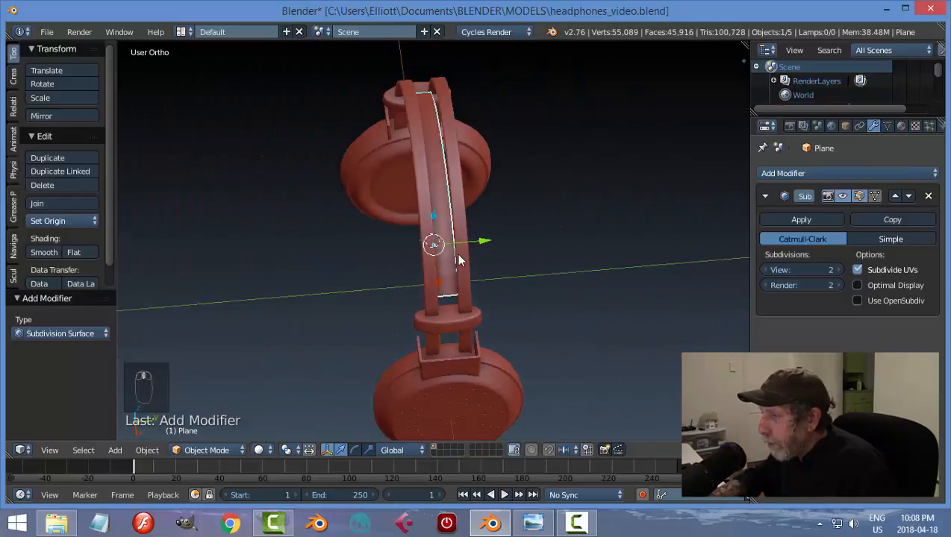
{"action": "key", "text": "a"}
{"action": "middle_click_drag", "start_coordinate": [458, 260], "coordinate": [501, 214]}
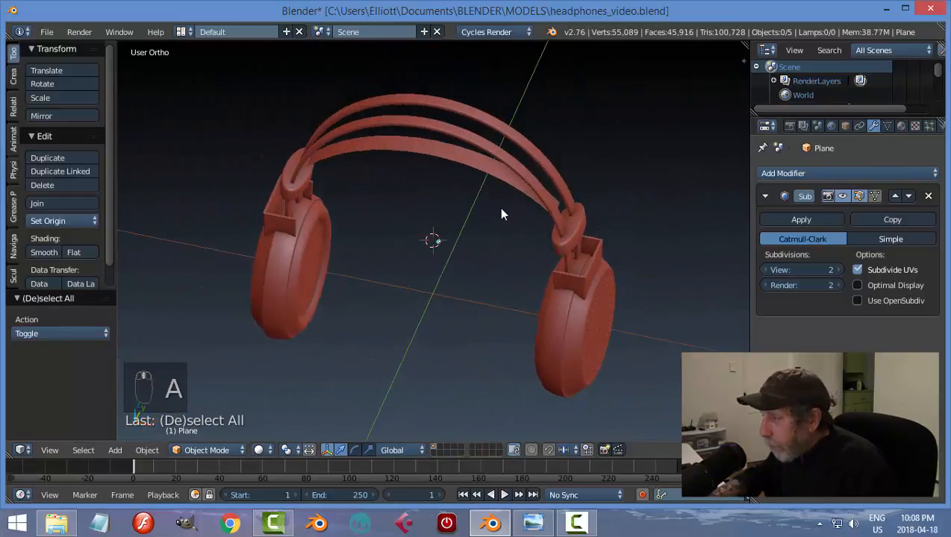
{"action": "scroll", "coordinate": [501, 214], "scroll_direction": "up", "scroll_amount": 2}
{"action": "right_click", "coordinate": [497, 143]}
{"action": "scroll", "coordinate": [521, 252], "scroll_direction": "up", "scroll_amount": 2}
{"action": "key", "text": "Tab"}
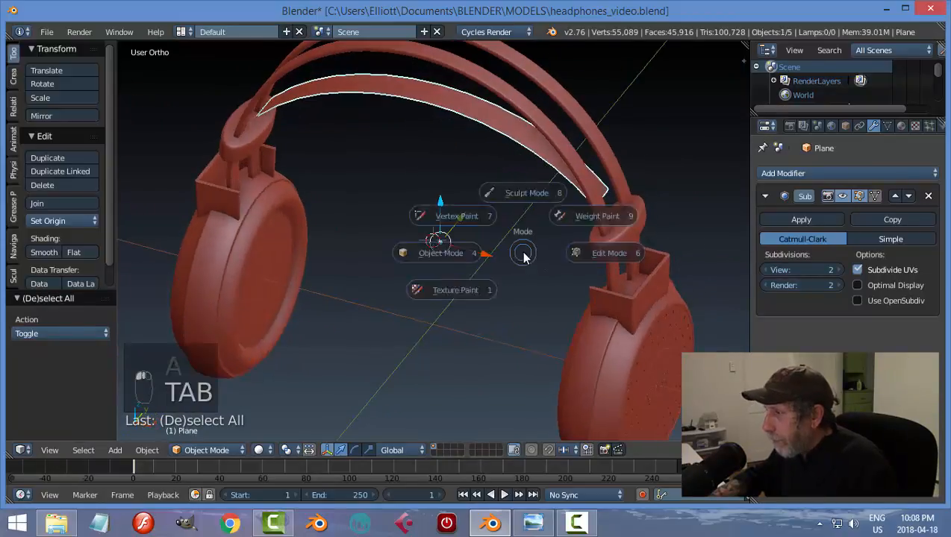
{"action": "left_click", "coordinate": [630, 252]}
{"action": "scroll", "coordinate": [486, 288], "scroll_direction": "up", "scroll_amount": 3}
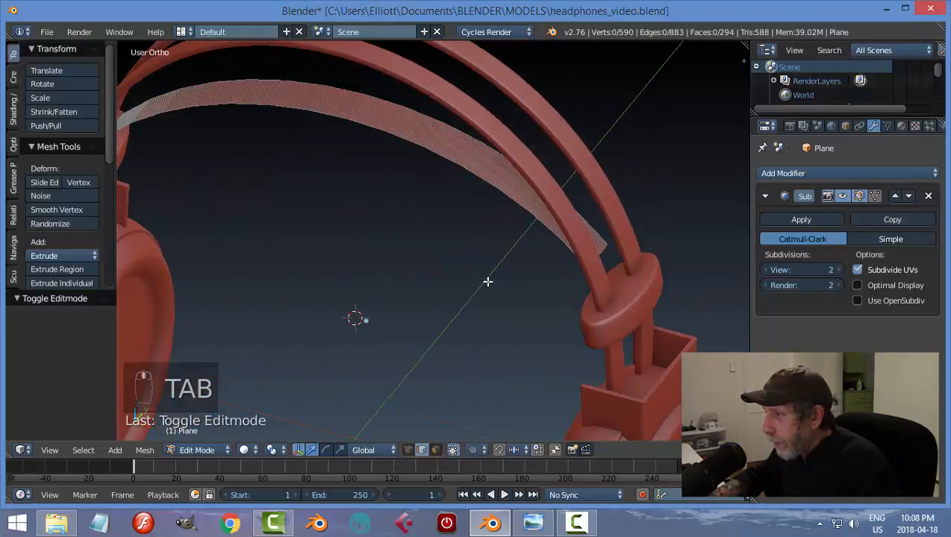
{"action": "key", "text": "a"}
{"action": "key", "text": "a"}
{"action": "middle_click_drag", "start_coordinate": [511, 319], "coordinate": [506, 278]}
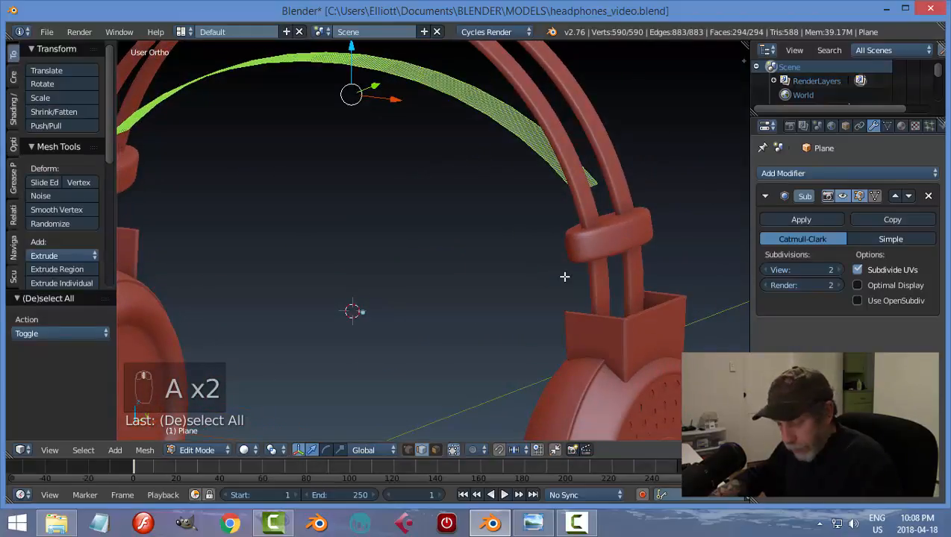
{"action": "key", "text": "alt+s"}
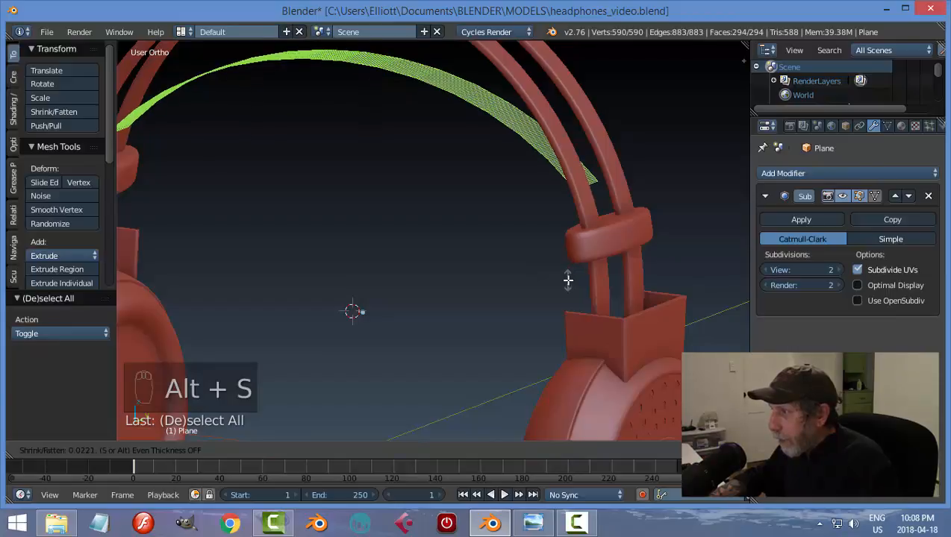
{"action": "left_click", "coordinate": [568, 283]}
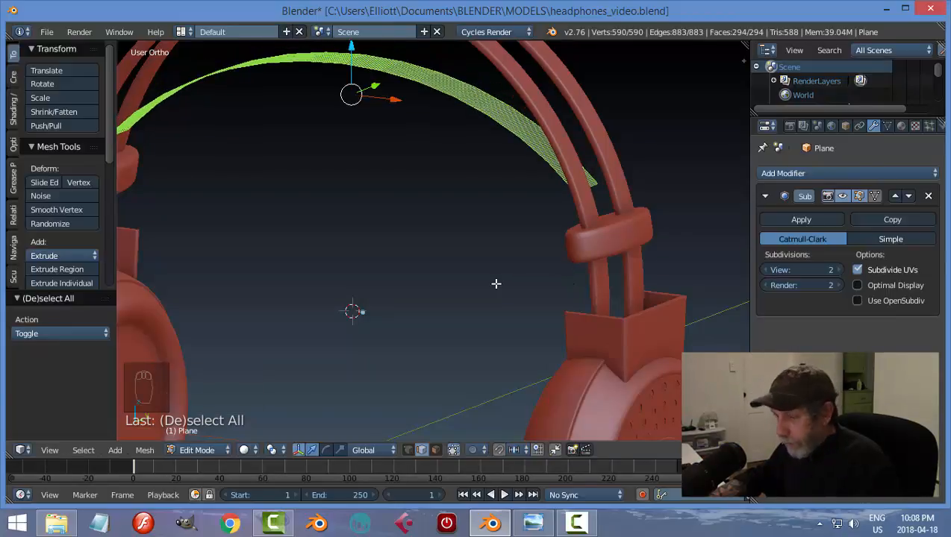
{"action": "key", "text": "Tab"}
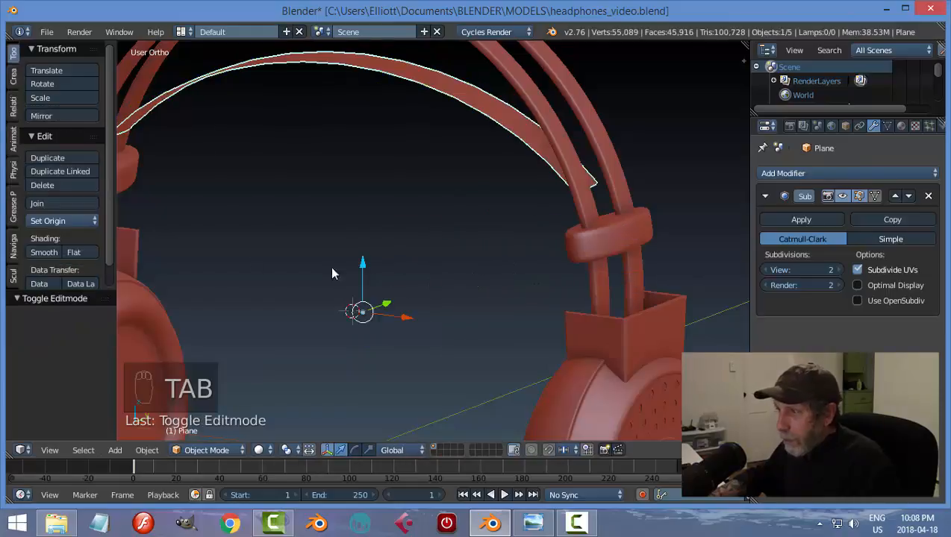
Set the inner strip's origin to its geometry
{"action": "left_click", "coordinate": [61, 218]}
{"action": "left_click", "coordinate": [71, 251]}
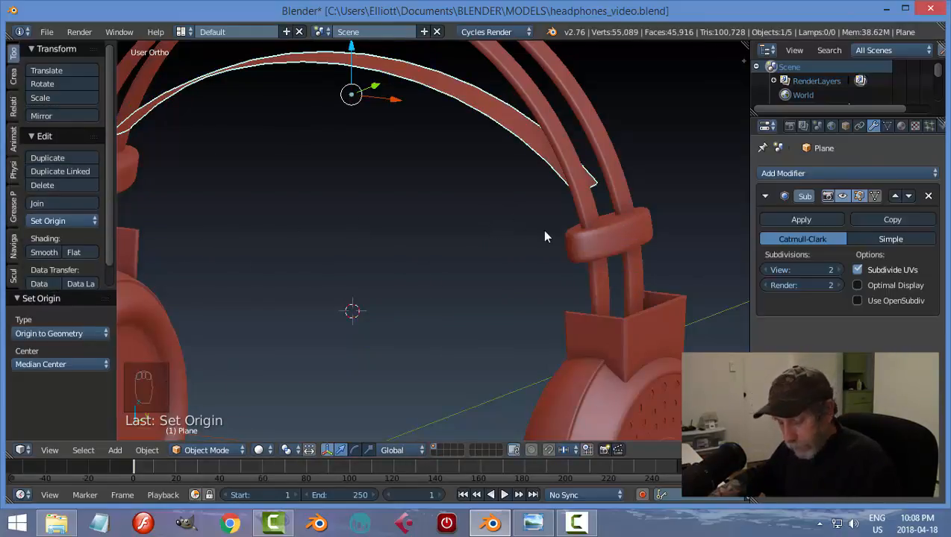
Thicken the inner strip by extruding all its faces in place, offsetting them about -0.026 with Shrink/Fatten, and returning to Object Mode
{"action": "key", "text": "Tab"}
{"action": "left_click", "coordinate": [658, 238]}
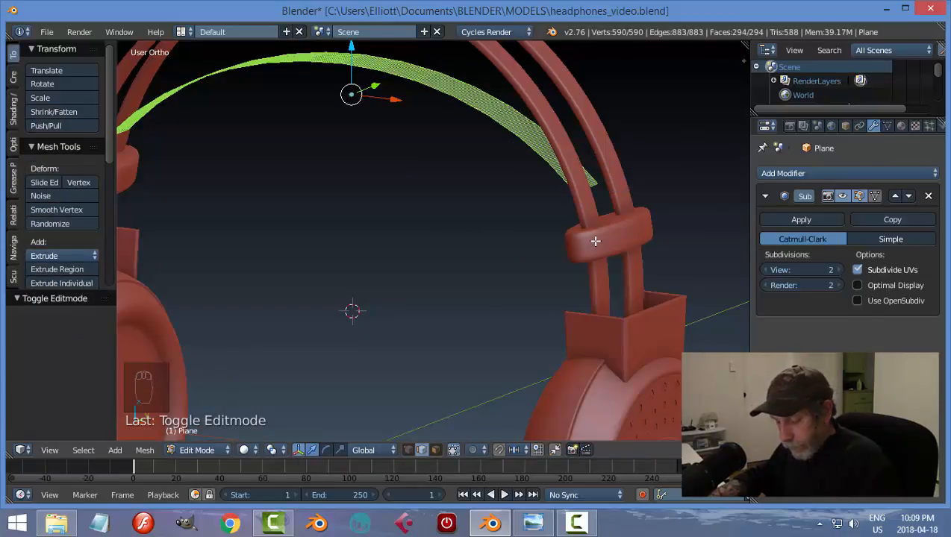
{"action": "key", "text": "e"}
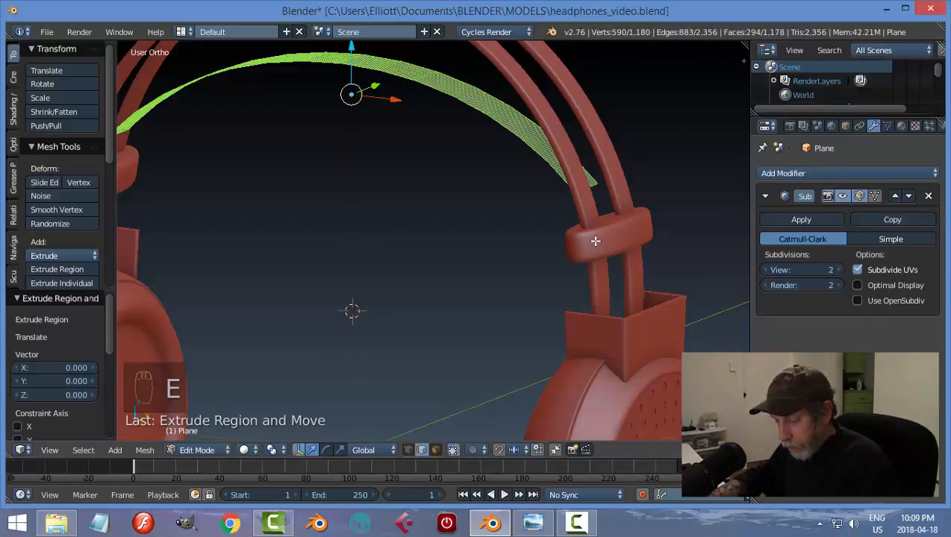
{"action": "key", "text": "alt+s"}
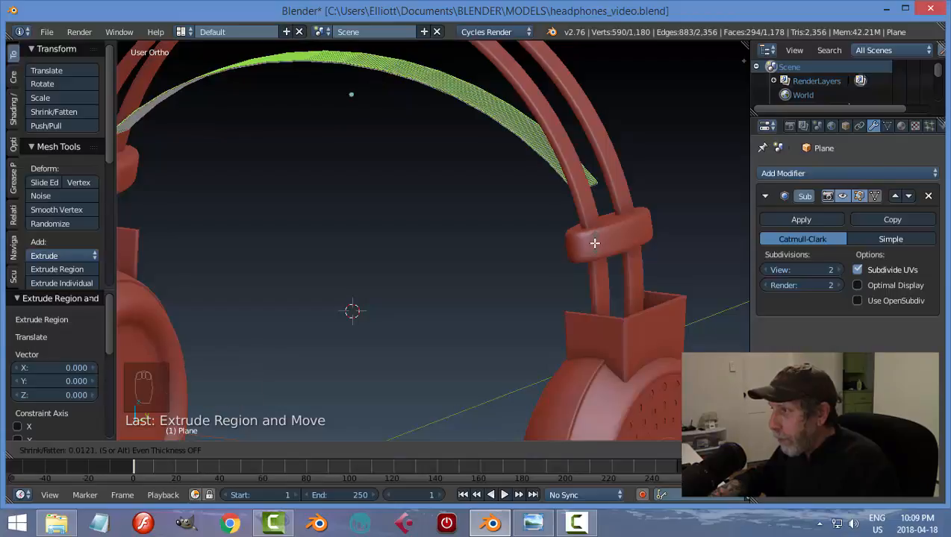
{"action": "left_click", "coordinate": [596, 251]}
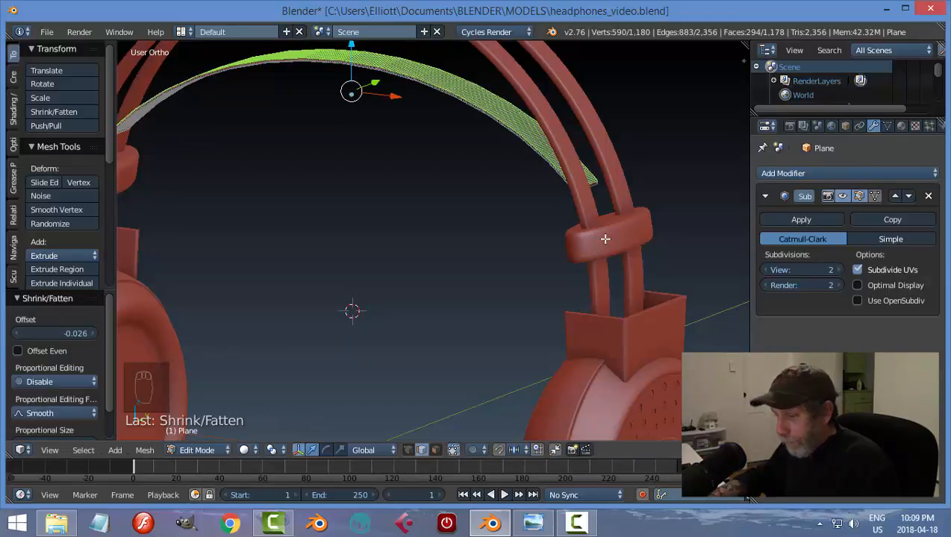
{"action": "key", "text": "a"}
{"action": "key", "text": "Tab"}
{"action": "middle_click_drag", "start_coordinate": [525, 234], "coordinate": [483, 235]}
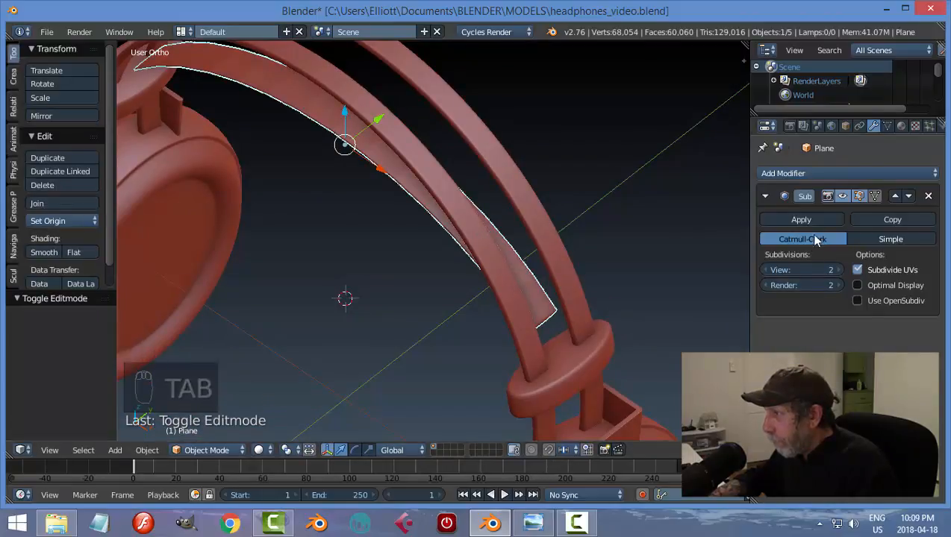
Hide the smoothing effect and remove the Subdivision Surface modifier from the inner headband strip
{"action": "left_click", "coordinate": [842, 195]}
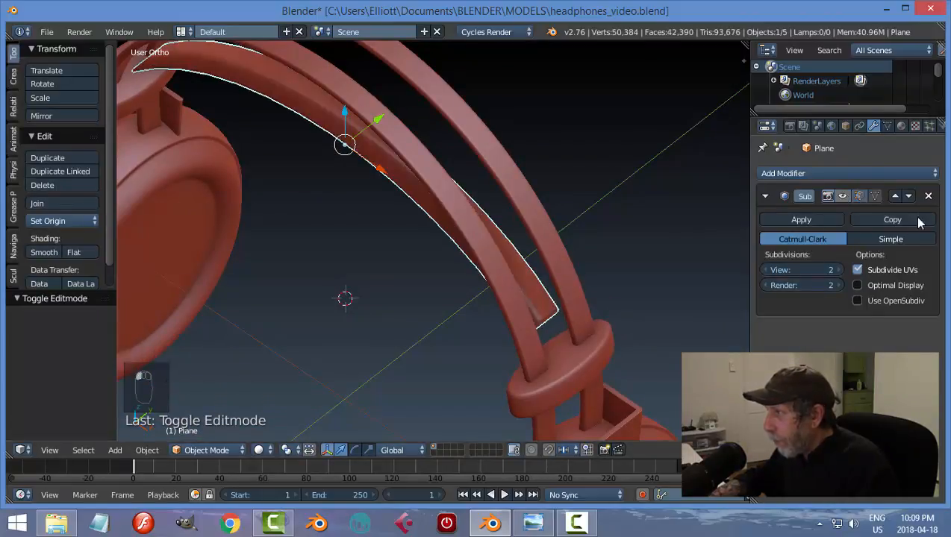
{"action": "left_click", "coordinate": [929, 196]}
{"action": "middle_click_drag", "start_coordinate": [591, 321], "coordinate": [606, 232]}
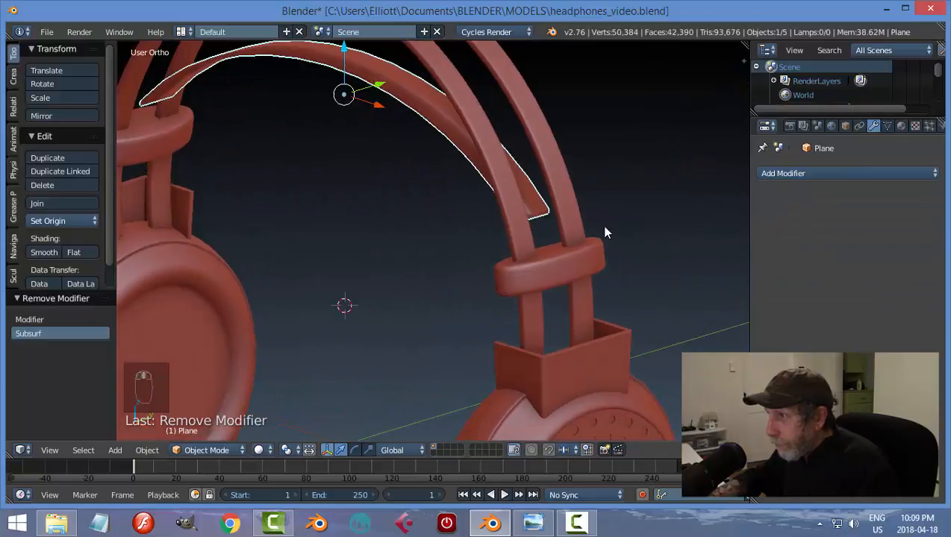
Set the inner strip's Auto Smooth angle to 50° and save the file
{"action": "left_click", "coordinate": [887, 125]}
{"action": "left_click", "coordinate": [795, 230]}
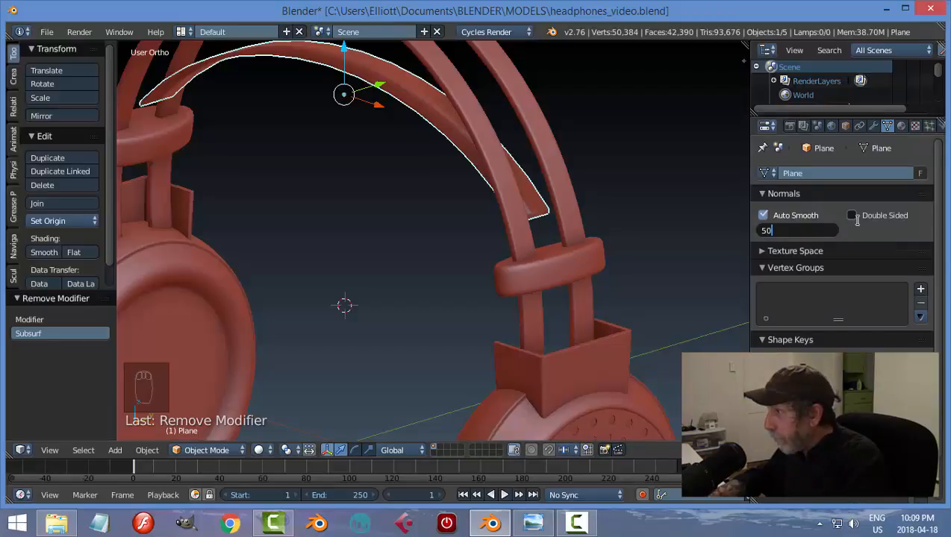
{"action": "key", "text": "Return"}
{"action": "key", "text": "a"}
{"action": "middle_click_drag", "start_coordinate": [550, 250], "coordinate": [512, 280]}
{"action": "key", "text": "ctrl+s"}
{"action": "left_click", "coordinate": [611, 240]}
{"action": "right_click", "coordinate": [465, 278]}
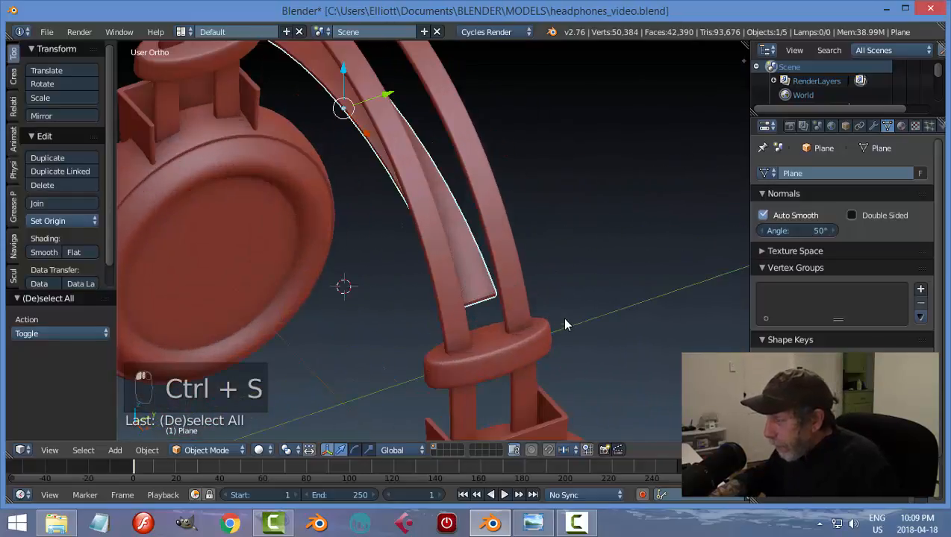
Enter Edit Mode with face selection and select the narrow end faces at both ends of the inner strip
{"action": "middle_click_drag", "start_coordinate": [561, 317], "coordinate": [549, 281]}
{"action": "key", "text": "Tab"}
{"action": "left_click", "coordinate": [664, 282]}
{"action": "scroll", "coordinate": [488, 286], "scroll_direction": "up", "scroll_amount": 1}
{"action": "scroll", "coordinate": [488, 285], "scroll_direction": "up", "scroll_amount": 4}
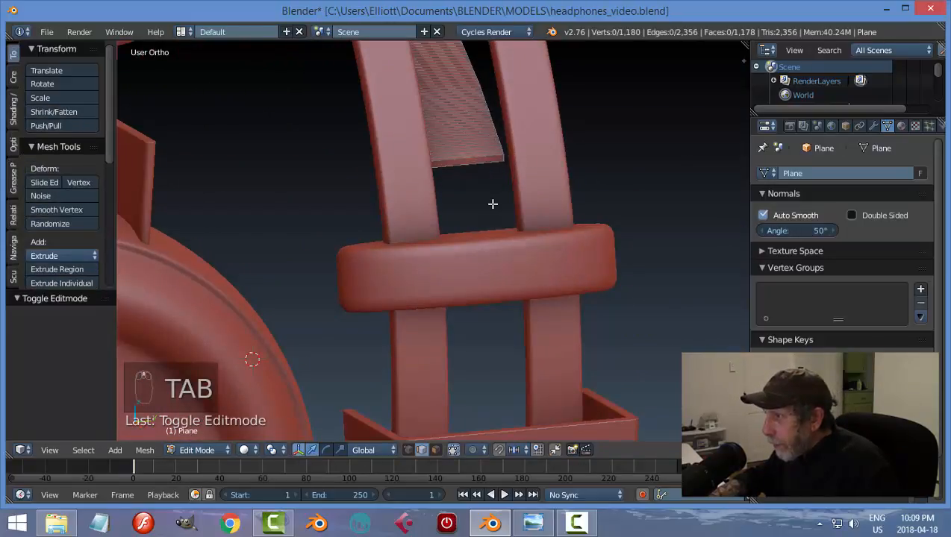
{"action": "key", "text": "ctrl+Tab"}
{"action": "left_click", "coordinate": [464, 214]}
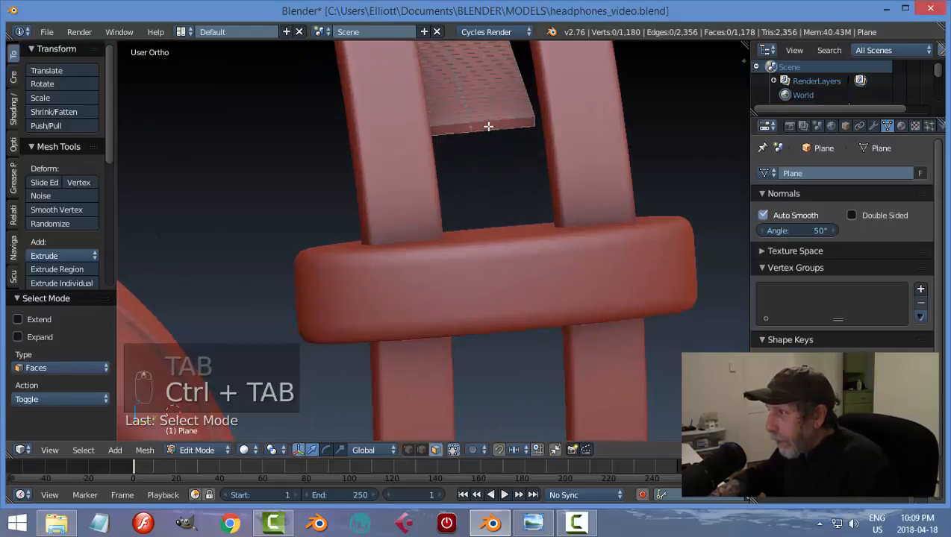
{"action": "right_click", "coordinate": [487, 126]}
{"action": "scroll", "coordinate": [403, 168], "scroll_direction": "down", "scroll_amount": 6}
{"action": "middle_click_drag", "start_coordinate": [348, 156], "coordinate": [593, 134]}
{"action": "scroll", "coordinate": [444, 146], "scroll_direction": "up", "scroll_amount": 2}
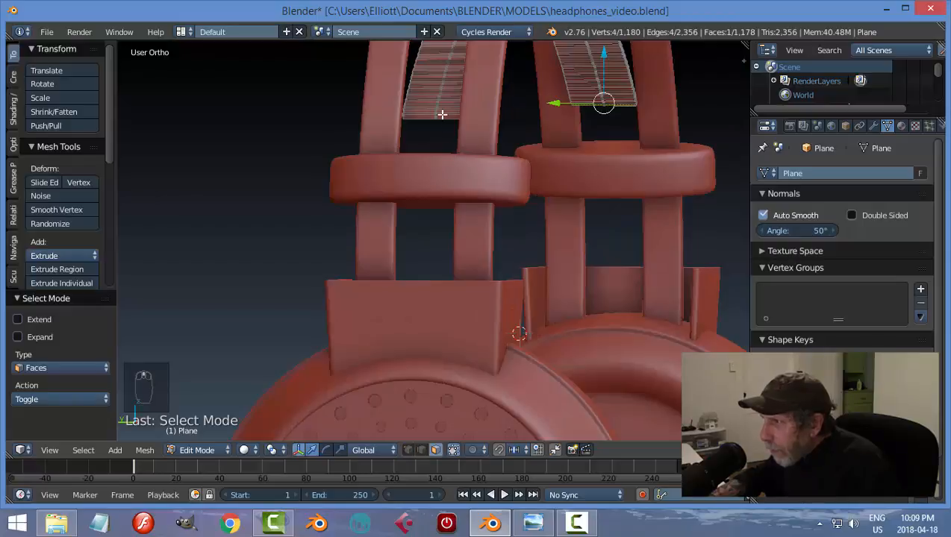
{"action": "left_click", "coordinate": [439, 116]}
{"action": "middle_click_drag", "start_coordinate": [535, 159], "coordinate": [595, 178]}
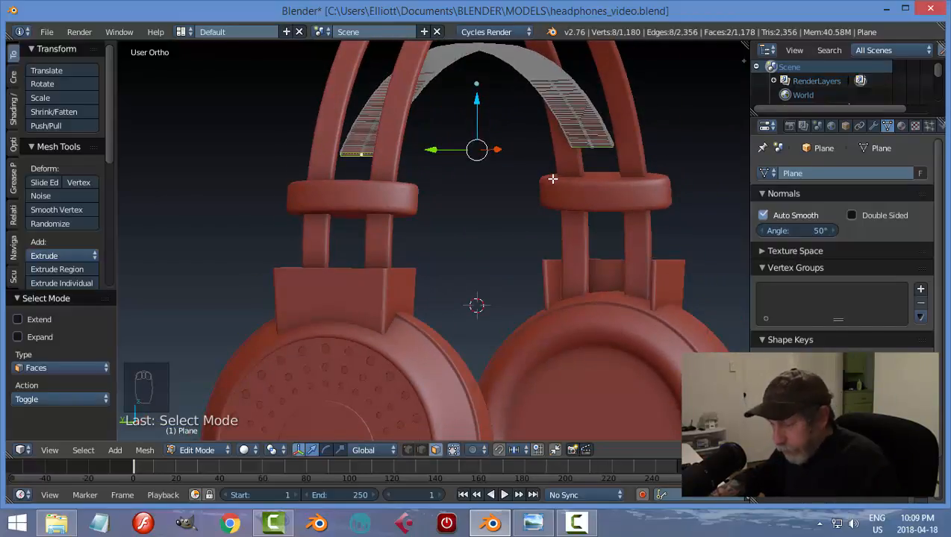
Try extruding the two end faces in place and scaling them to 0.815 along Y
{"action": "key", "text": "e"}
{"action": "key", "text": "s"}
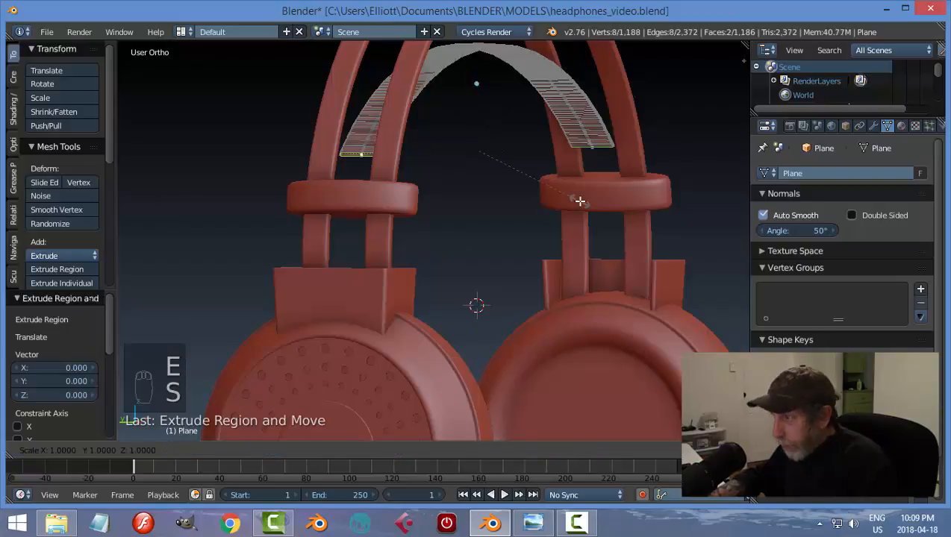
{"action": "key", "text": "y"}
{"action": "left_click", "coordinate": [551, 206]}
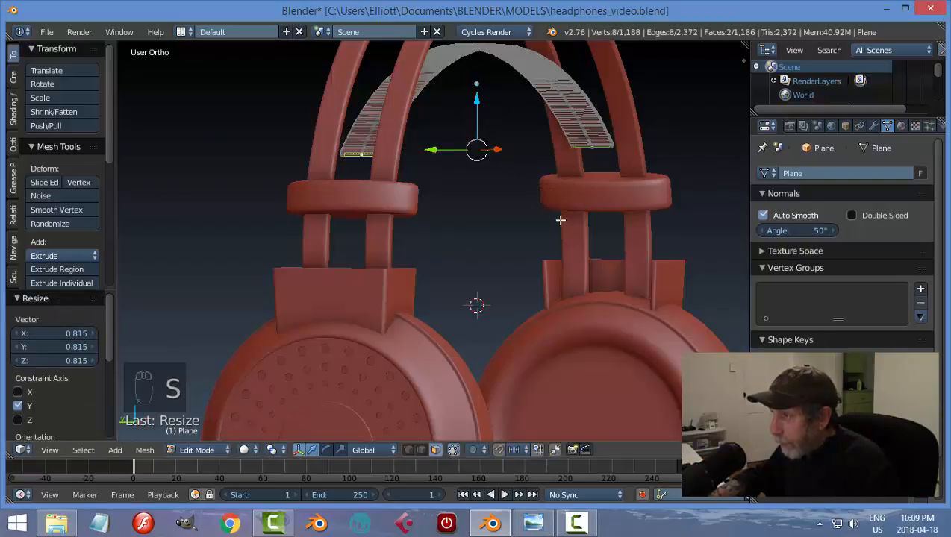
Lower the extruded end faces by about 0.156 along Z and widen their spacing by scaling about 1.08 along X
{"action": "middle_click_drag", "start_coordinate": [527, 221], "coordinate": [426, 235]}
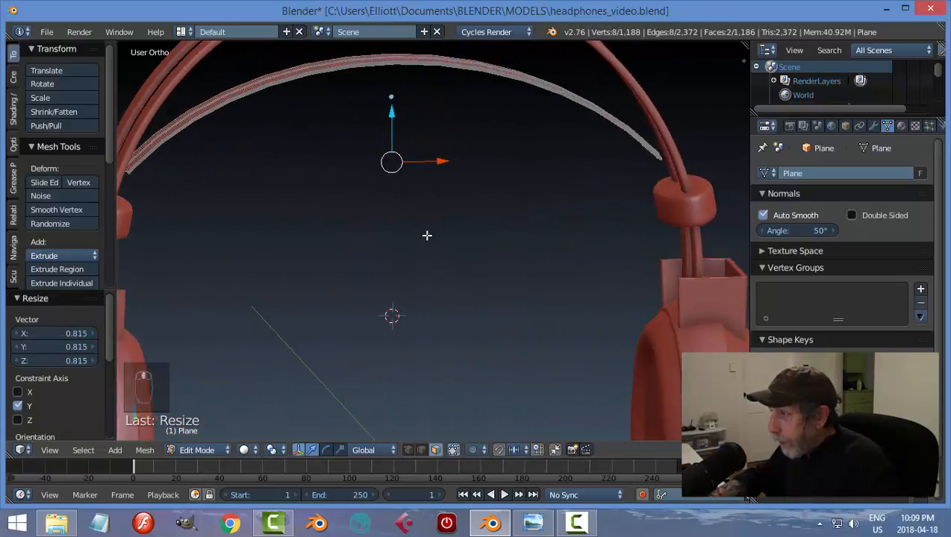
{"action": "left_click_drag", "start_coordinate": [390, 110], "coordinate": [409, 140]}
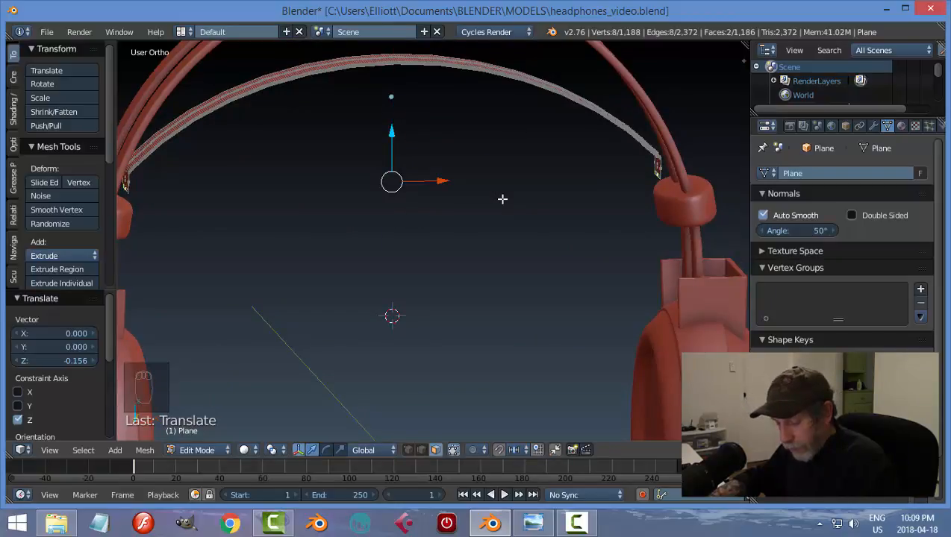
{"action": "key", "text": "s"}
{"action": "key", "text": "x"}
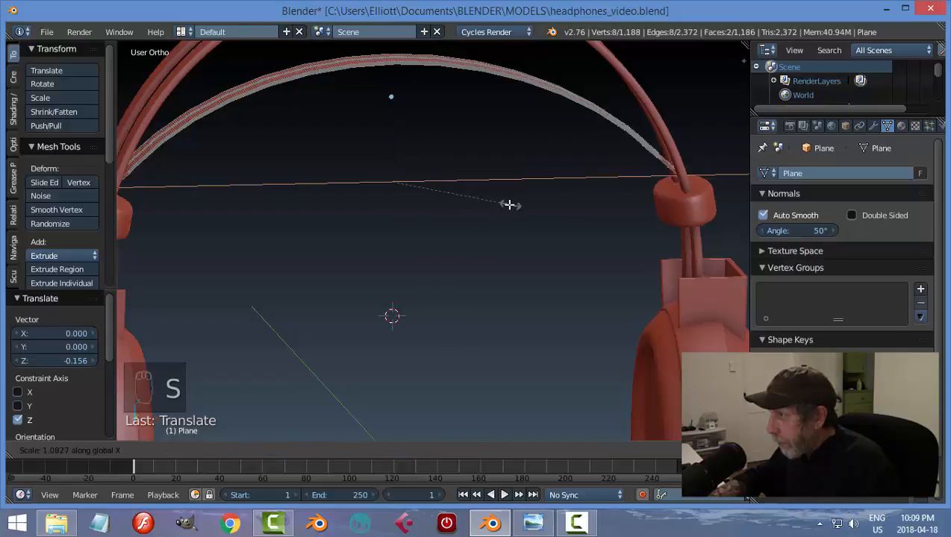
{"action": "left_click", "coordinate": [508, 205]}
Lower the end faces another 0.106 or so along Z and scale them about 1.021 along X toward the connector discs
{"action": "middle_click_drag", "start_coordinate": [538, 215], "coordinate": [511, 220]}
{"action": "left_click_drag", "start_coordinate": [368, 130], "coordinate": [373, 143]}
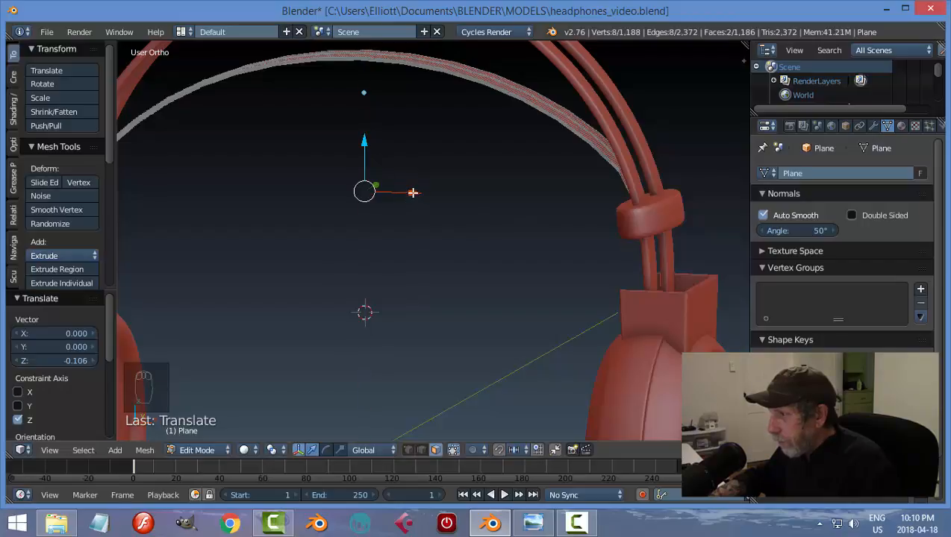
{"action": "key", "text": "s"}
{"action": "key", "text": "x"}
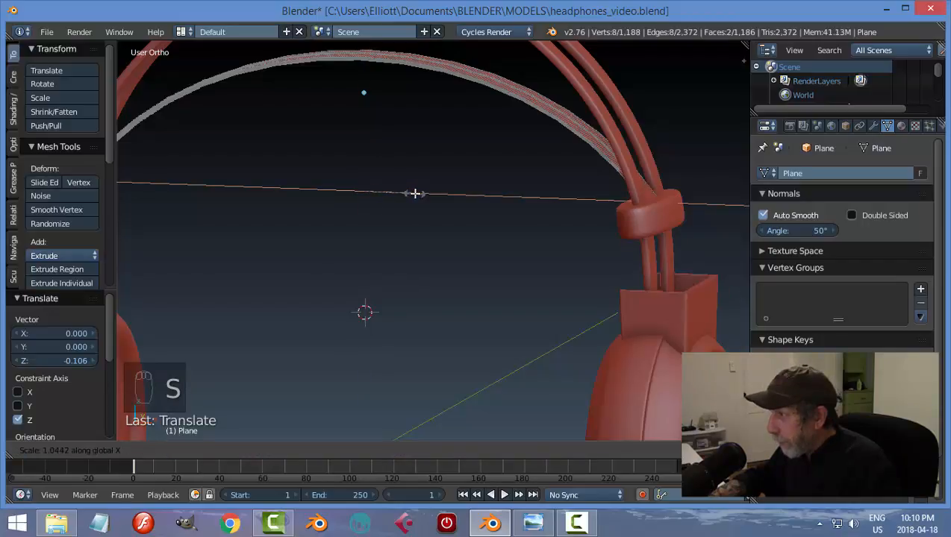
{"action": "left_click", "coordinate": [413, 197]}
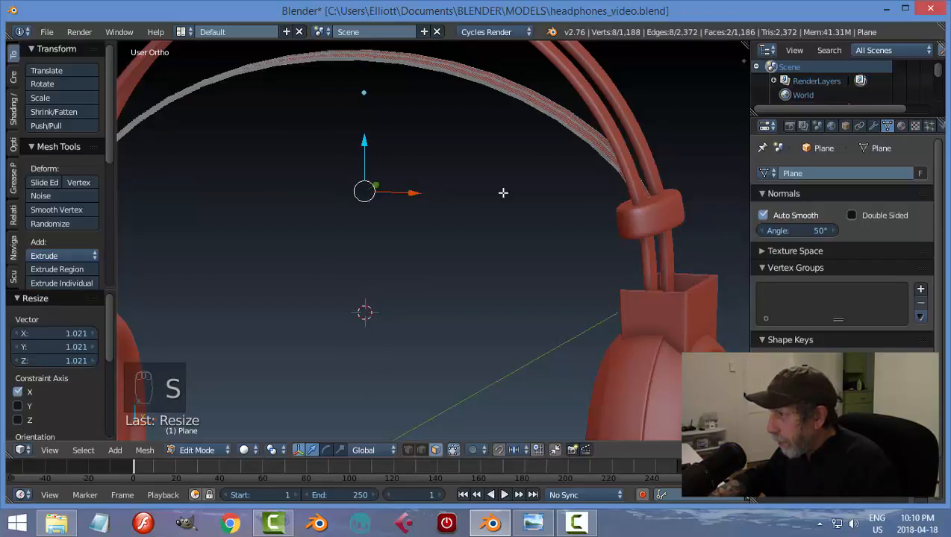
Return to Object Mode and undo the whole edit of the strip's extruded ends
{"action": "middle_click_drag", "start_coordinate": [502, 191], "coordinate": [293, 168]}
{"action": "key", "text": "Tab"}
{"action": "left_click", "coordinate": [243, 166]}
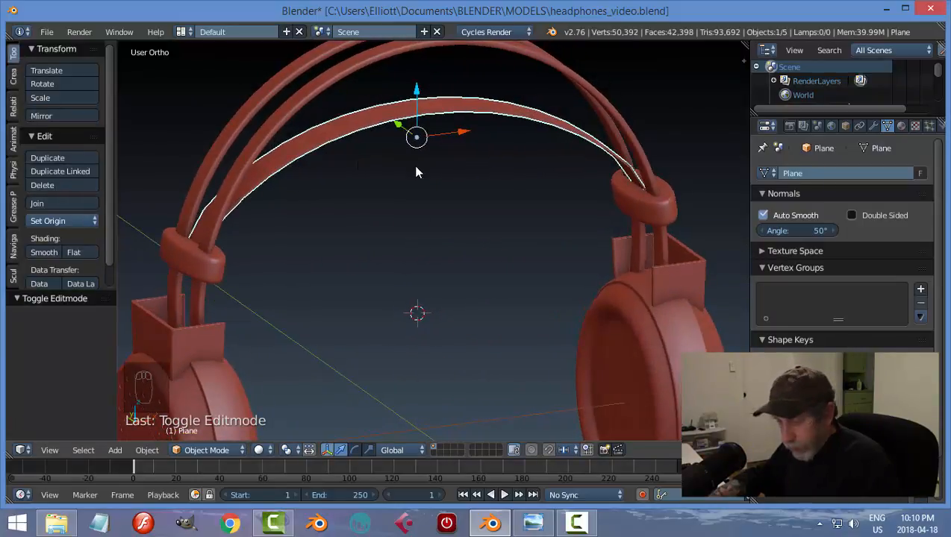
{"action": "key", "text": "ctrl+z"}
Reopen the inner strip in Edit Mode and select its two narrow end faces in face select mode
{"action": "middle_click_drag", "start_coordinate": [420, 164], "coordinate": [518, 214]}
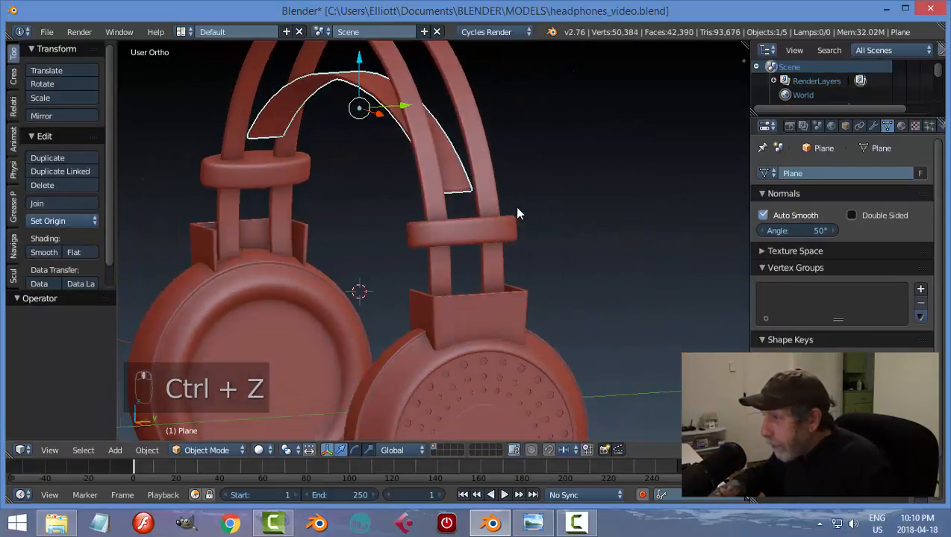
{"action": "key", "text": "Tab"}
{"action": "left_click", "coordinate": [629, 206]}
{"action": "scroll", "coordinate": [515, 212], "scroll_direction": "up", "scroll_amount": 8}
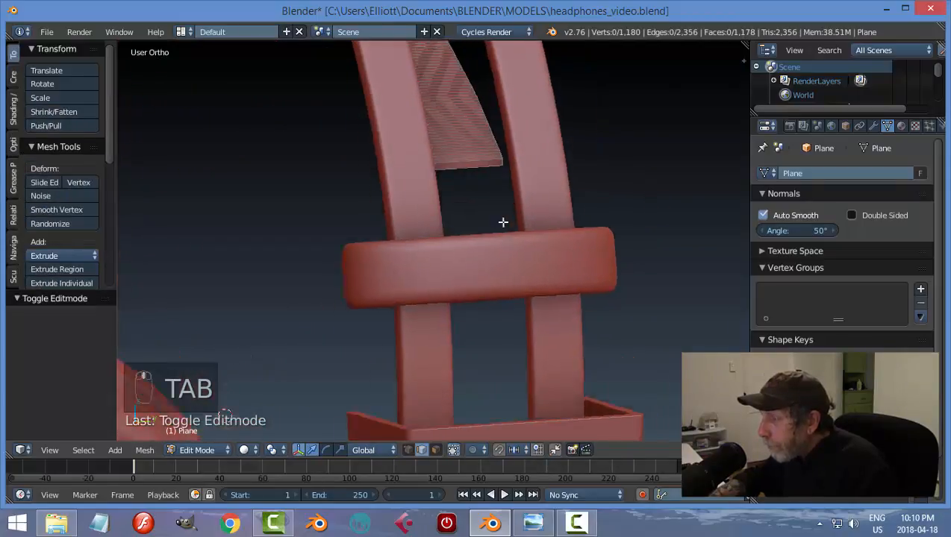
{"action": "scroll", "coordinate": [505, 228], "scroll_direction": "up", "scroll_amount": 1}
{"action": "right_click", "coordinate": [453, 178]}
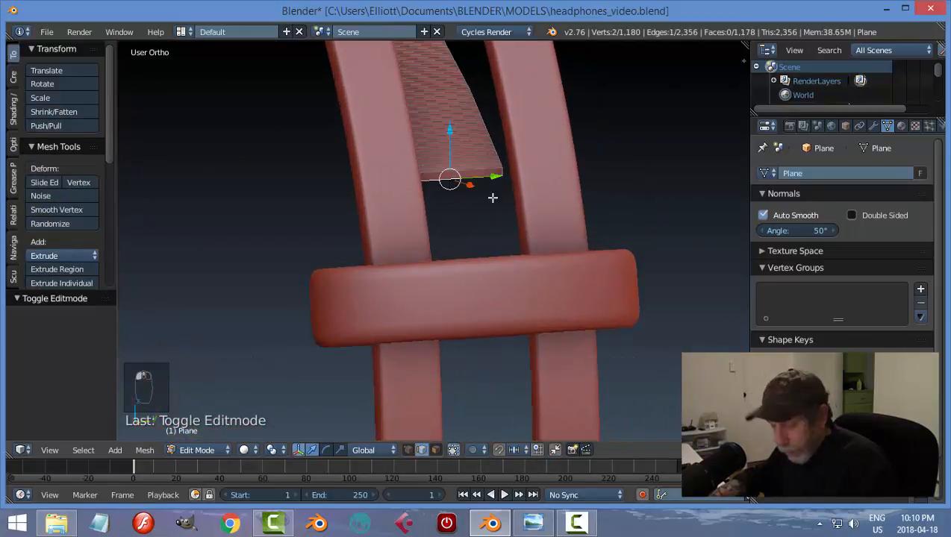
{"action": "key", "text": "a"}
{"action": "key", "text": "ctrl+Tab"}
{"action": "left_click", "coordinate": [470, 203]}
{"action": "right_click", "coordinate": [461, 176]}
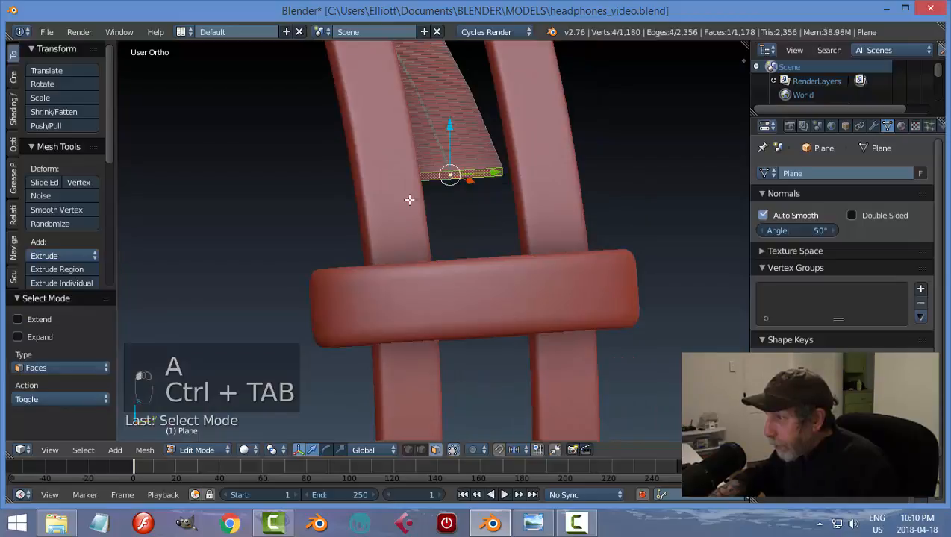
{"action": "scroll", "coordinate": [349, 187], "scroll_direction": "down", "scroll_amount": 4}
{"action": "middle_click_drag", "start_coordinate": [331, 173], "coordinate": [553, 164]}
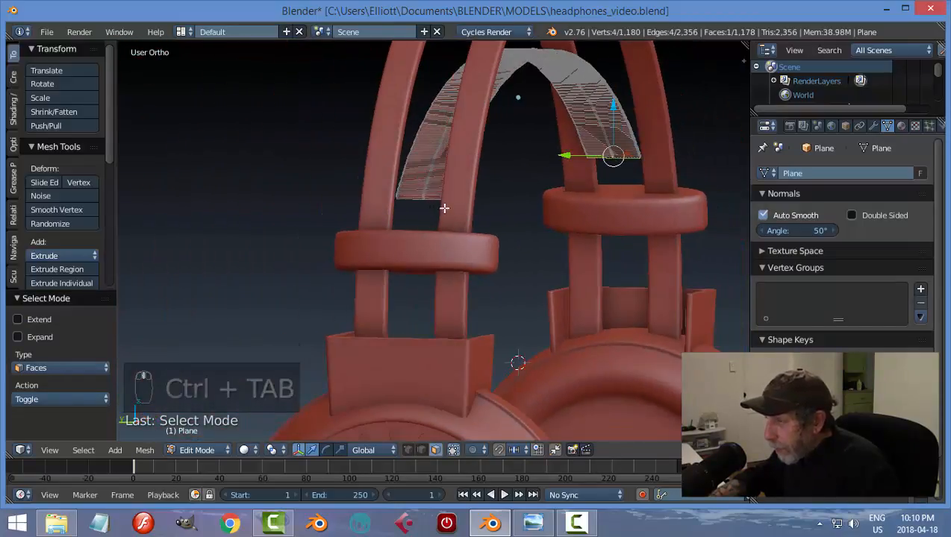
{"action": "scroll", "coordinate": [439, 208], "scroll_direction": "up", "scroll_amount": 4}
{"action": "right_click", "coordinate": [426, 152], "text": "shift"}
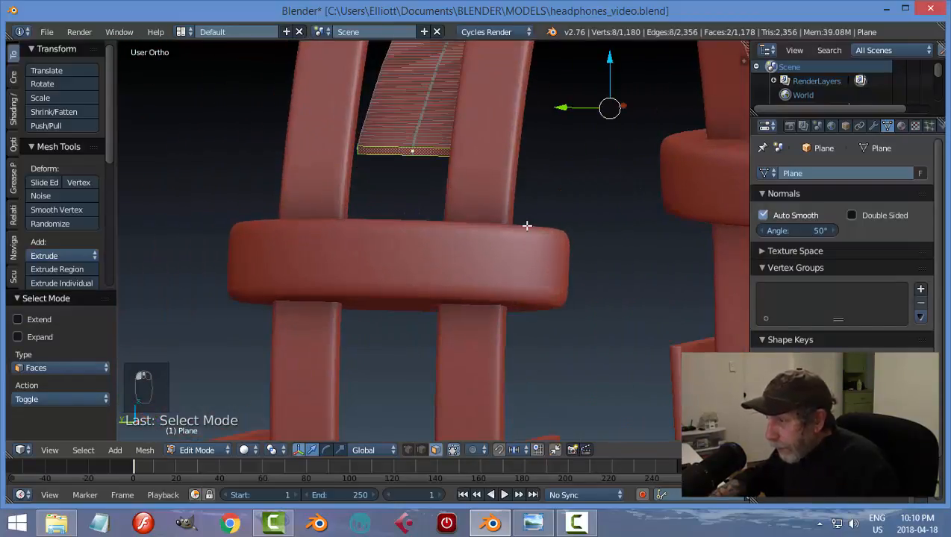
Set the pivot point to Individual Origins and inset both end faces by about 0.0206
{"action": "left_click", "coordinate": [272, 450]}
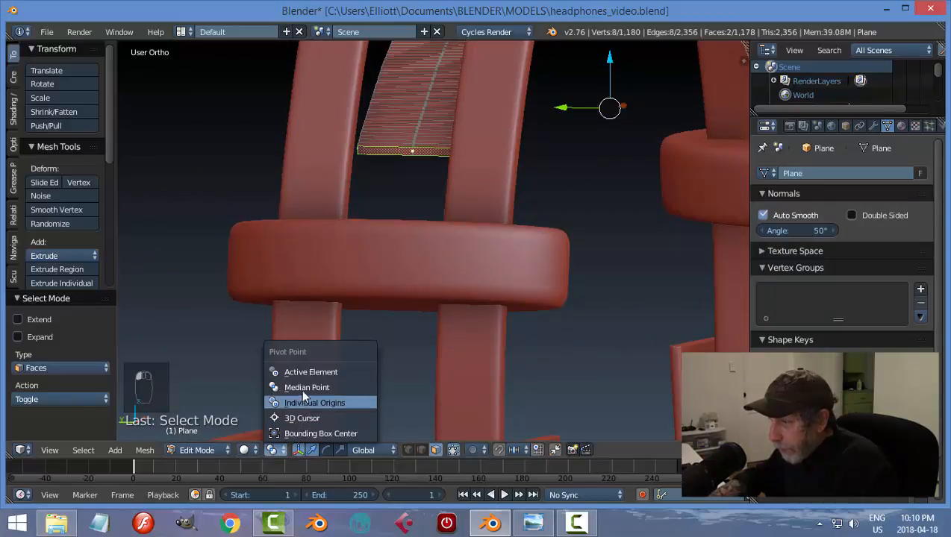
{"action": "left_click", "coordinate": [302, 403]}
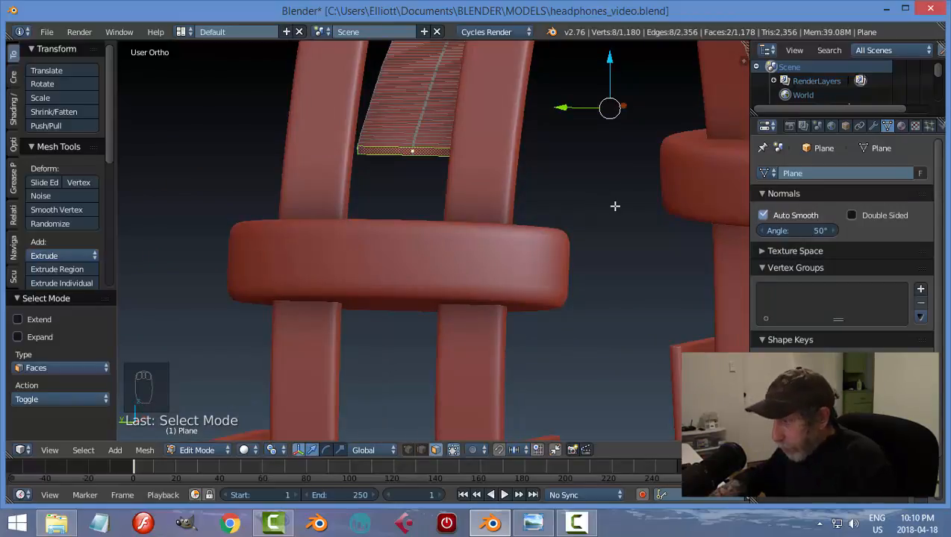
{"action": "key", "text": "i"}
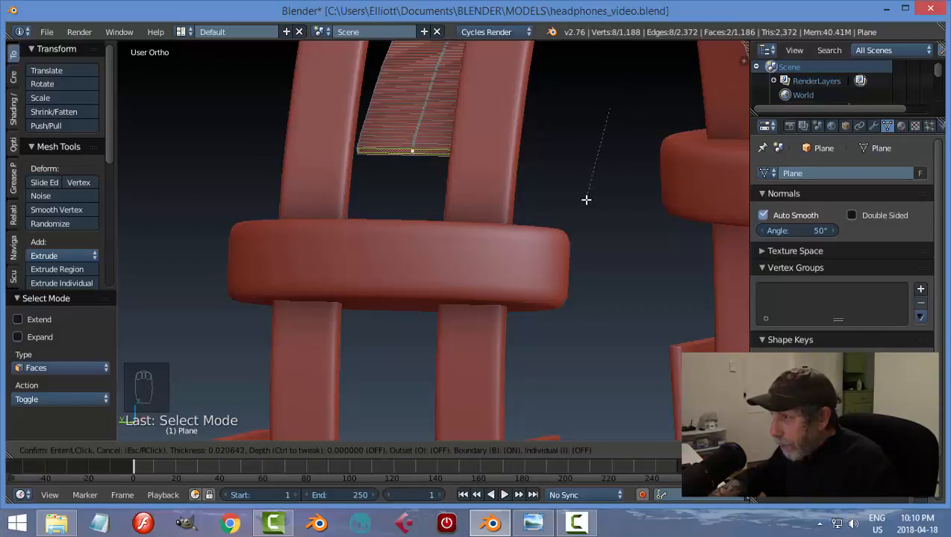
{"action": "left_click", "coordinate": [586, 199]}
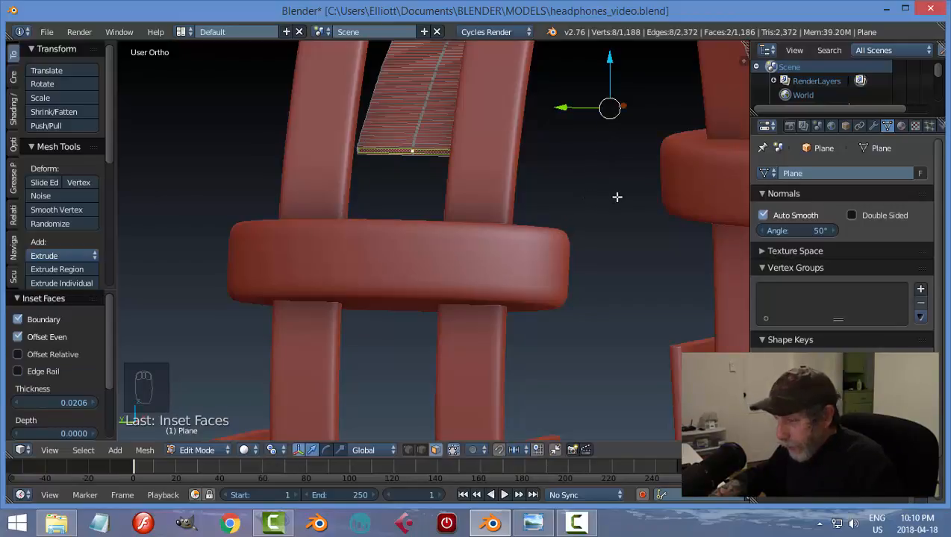
Narrow the inset end faces by scaling them to about 0.855 along Y
{"action": "key", "text": "s"}
{"action": "key", "text": "y"}
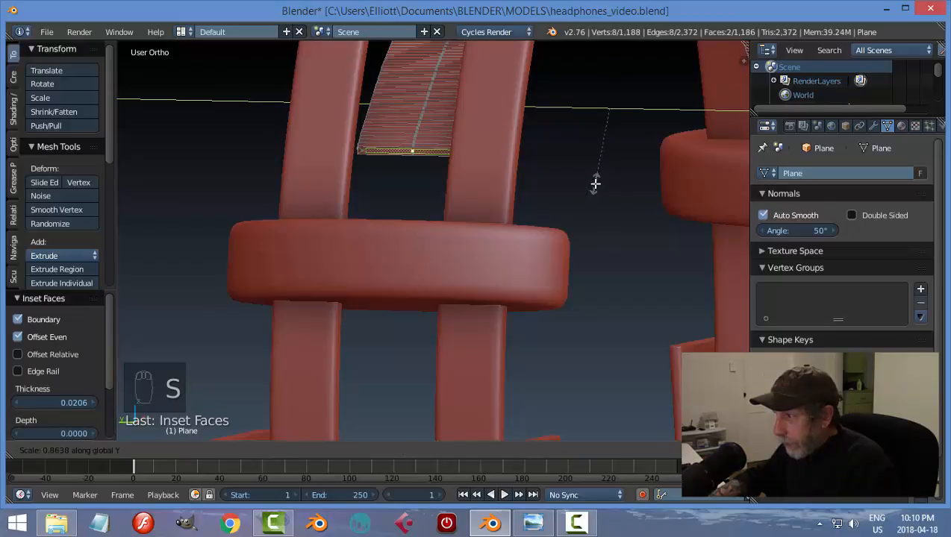
{"action": "left_click", "coordinate": [596, 182]}
Switch the transform pivot point back to Median Point
{"action": "middle_click_drag", "start_coordinate": [655, 164], "coordinate": [442, 177]}
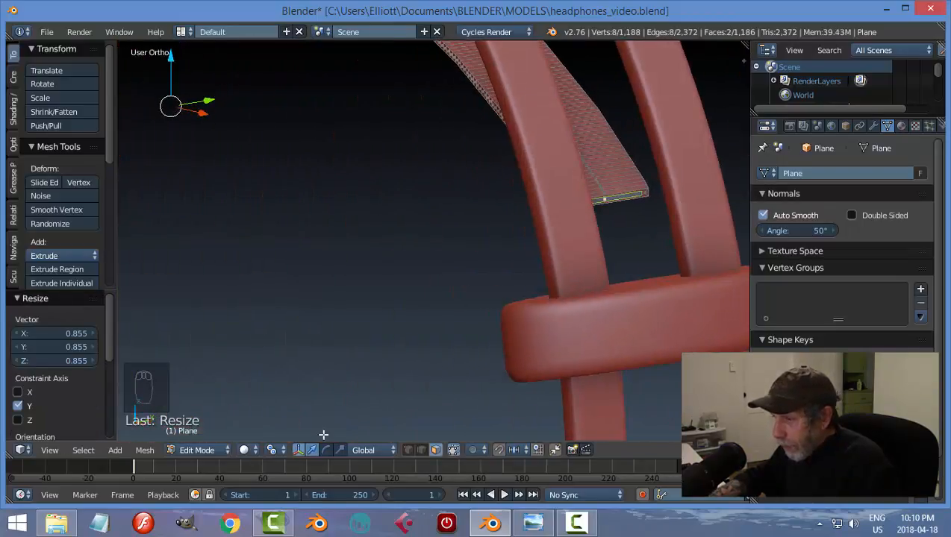
{"action": "left_click", "coordinate": [256, 451]}
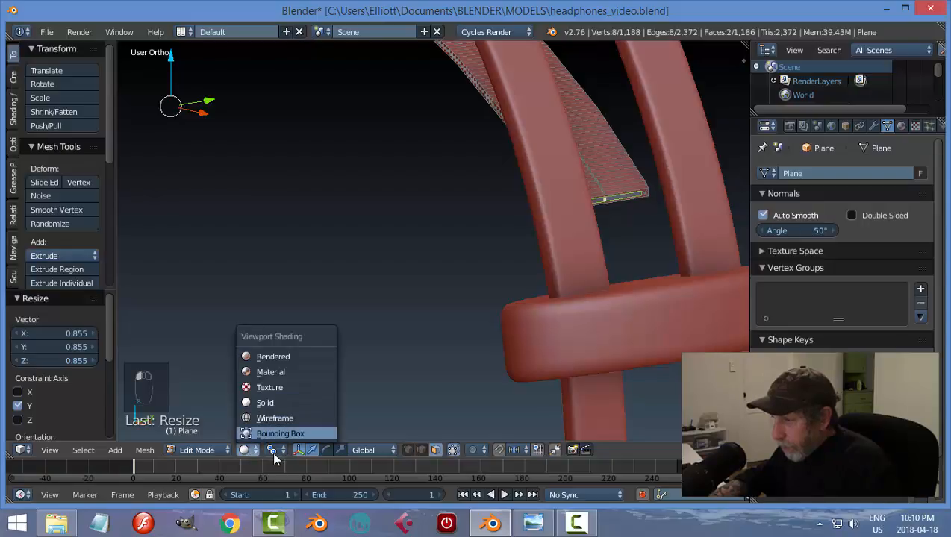
{"action": "left_click", "coordinate": [271, 450]}
{"action": "left_click", "coordinate": [271, 450]}
{"action": "left_click", "coordinate": [298, 398]}
Extrude the inset end faces, moving them down about 0.206 along Z and scaling them about 1.07 along X
{"action": "middle_click_drag", "start_coordinate": [488, 303], "coordinate": [496, 266]}
{"action": "scroll", "coordinate": [514, 253], "scroll_direction": "down", "scroll_amount": 3}
{"action": "middle_click_drag", "start_coordinate": [535, 242], "coordinate": [522, 242], "text": "shift"}
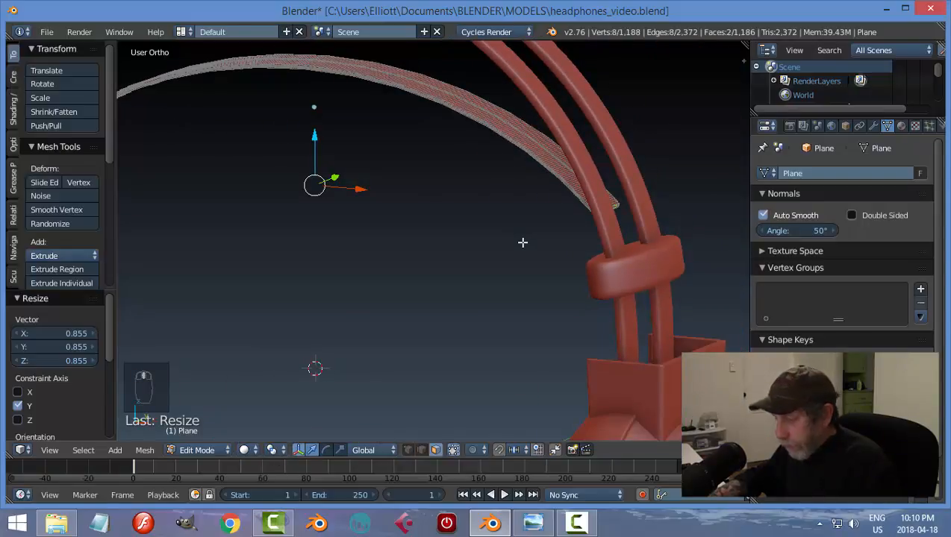
{"action": "key", "text": "e"}
{"action": "right_click", "coordinate": [522, 243]}
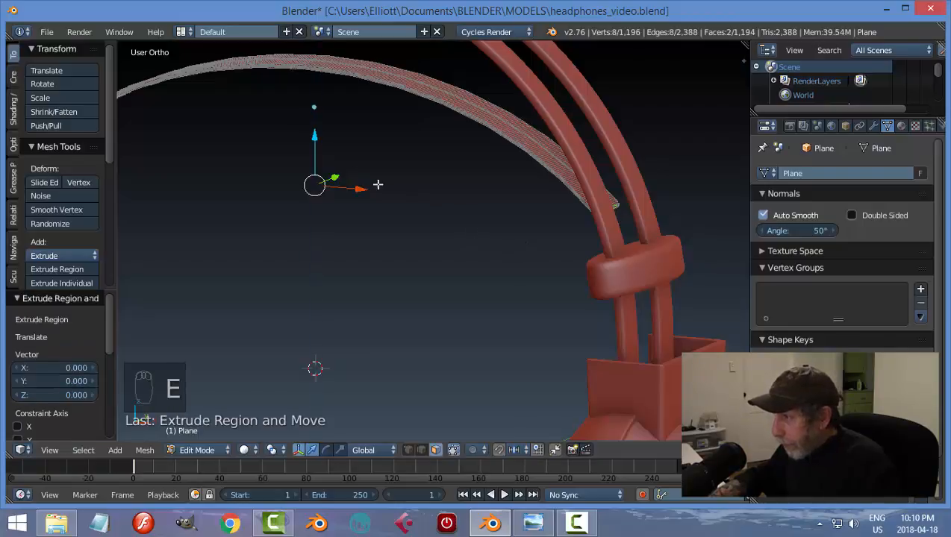
{"action": "left_click_drag", "start_coordinate": [316, 136], "coordinate": [313, 168]}
{"action": "key", "text": "s"}
{"action": "key", "text": "x"}
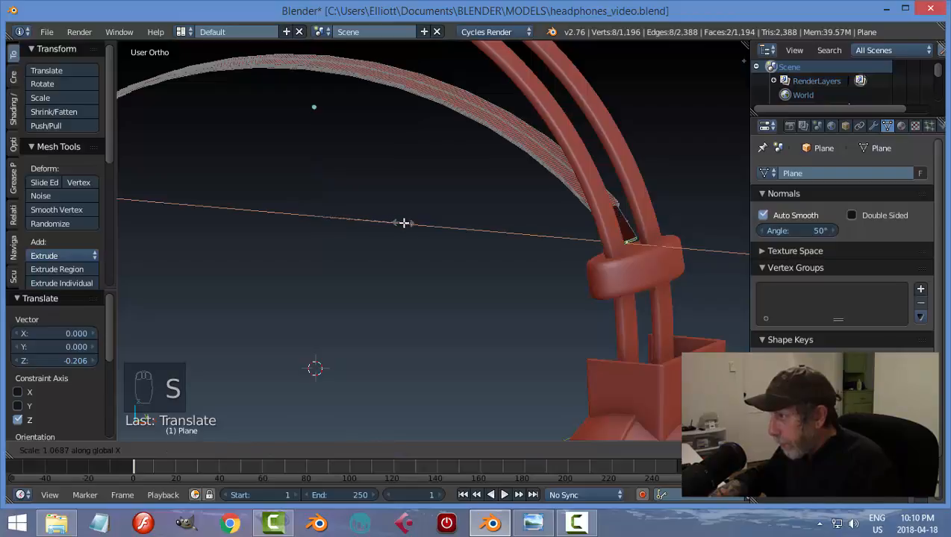
{"action": "left_click", "coordinate": [404, 222]}
Move the strip's extruded tab ends down a further 0.098 or so along Z and scale them about 1.022 along X
{"action": "left_click_drag", "start_coordinate": [309, 167], "coordinate": [315, 179]}
{"action": "key", "text": "s"}
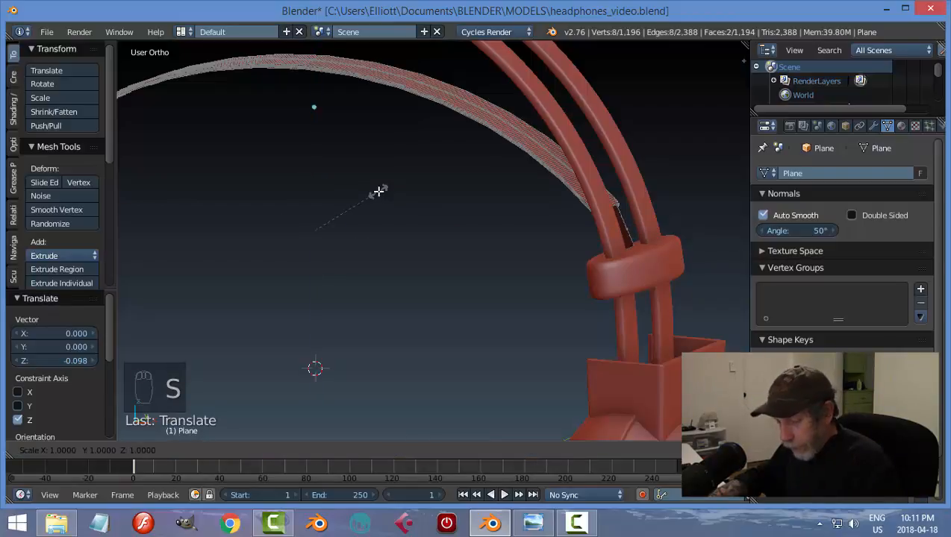
{"action": "key", "text": "x"}
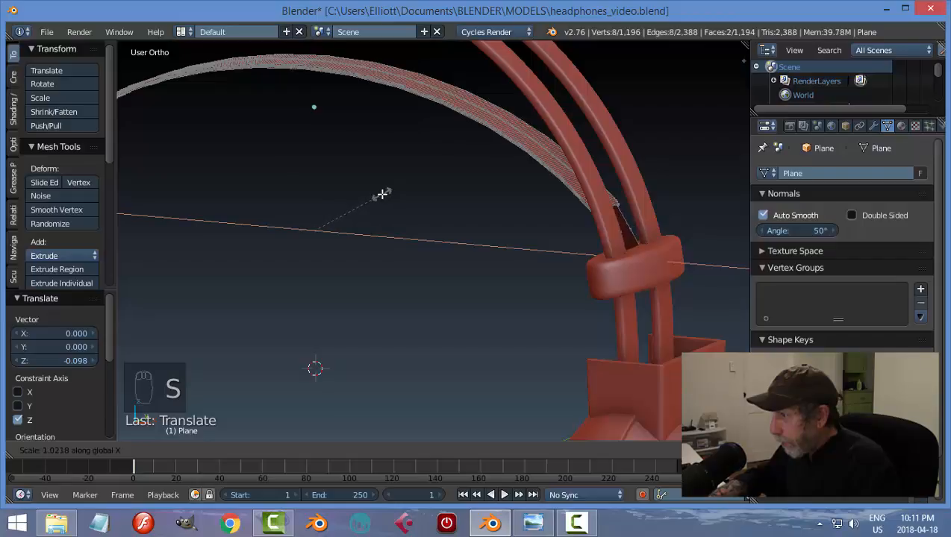
{"action": "left_click", "coordinate": [382, 194]}
Recalculate the normals of the entire inner strip mesh and return to Object Mode
{"action": "middle_click_drag", "start_coordinate": [493, 163], "coordinate": [450, 174]}
{"action": "key", "text": "a"}
{"action": "key", "text": "a"}
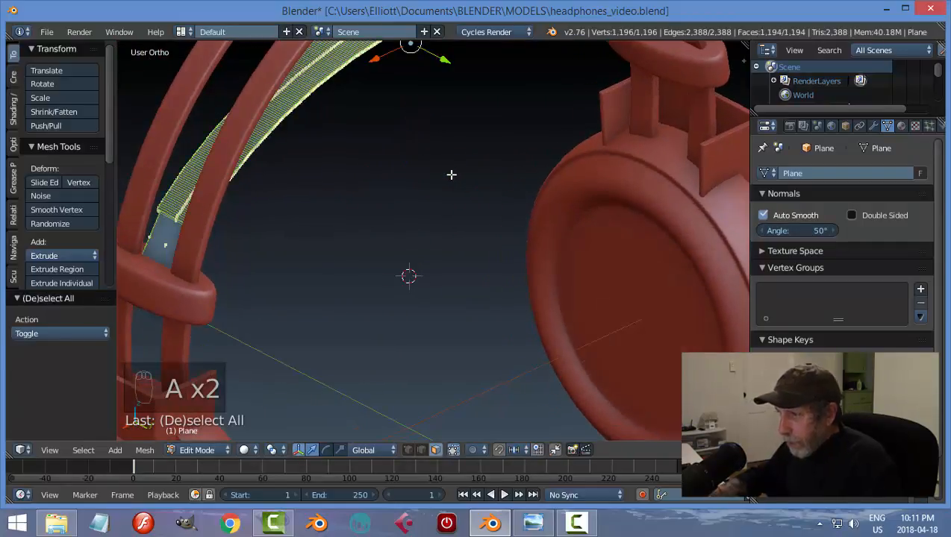
{"action": "key", "text": "ctrl+n"}
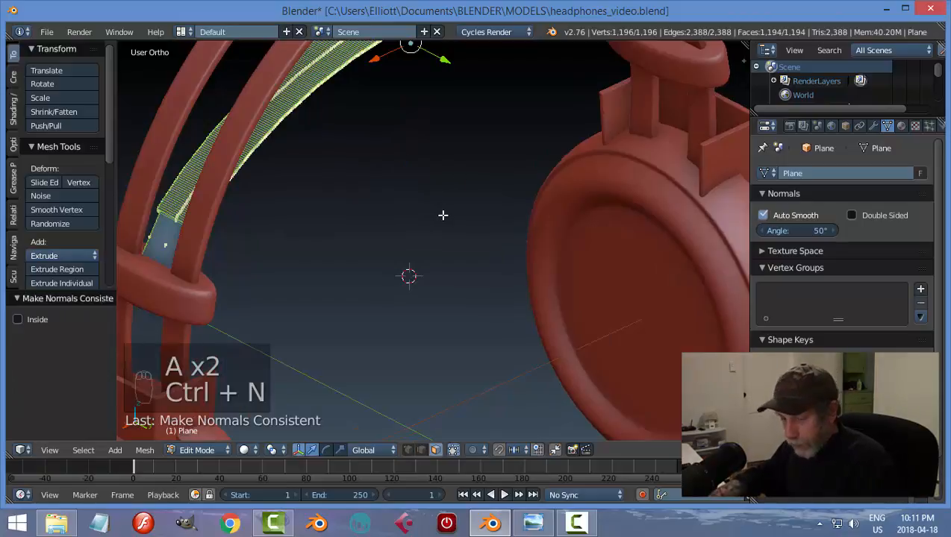
{"action": "key", "text": "a"}
{"action": "key", "text": "Tab"}
{"action": "left_click", "coordinate": [366, 214]}
{"action": "middle_click_drag", "start_coordinate": [366, 214], "coordinate": [578, 156]}
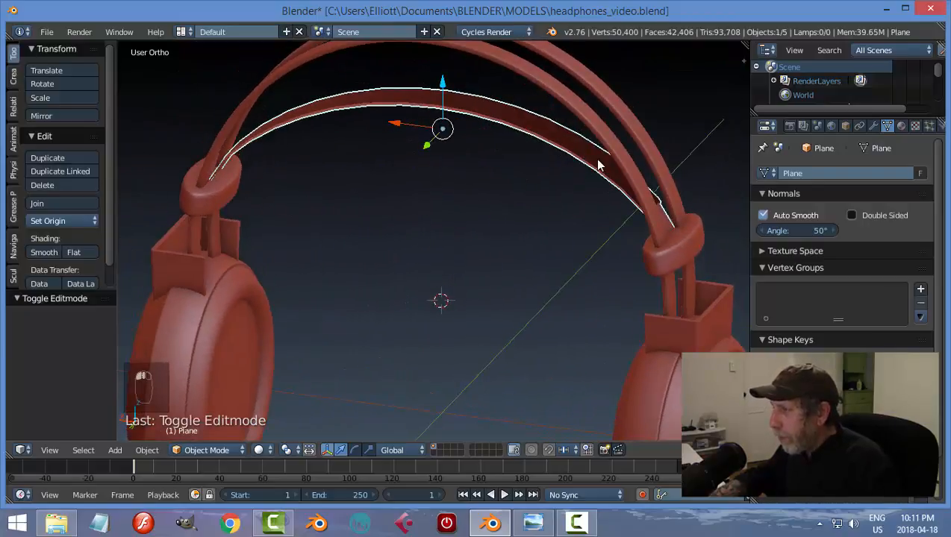
Repeat the normals recalculation on all faces of the inner strip, then leave Edit Mode
{"action": "key", "text": "Tab"}
{"action": "left_click", "coordinate": [691, 157]}
{"action": "key", "text": "a"}
{"action": "key", "text": "a"}
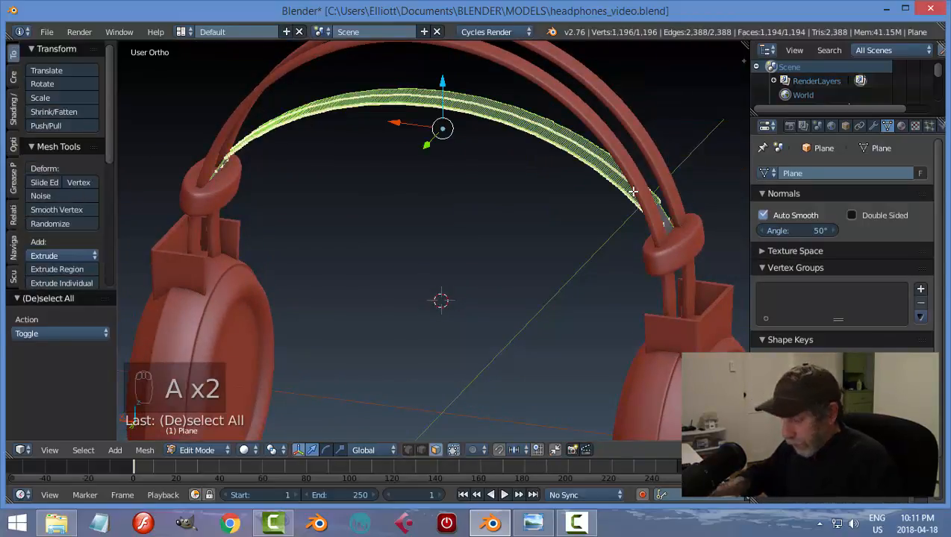
{"action": "key", "text": "ctrl+n"}
{"action": "key", "text": "a"}
{"action": "key", "text": "Tab"}
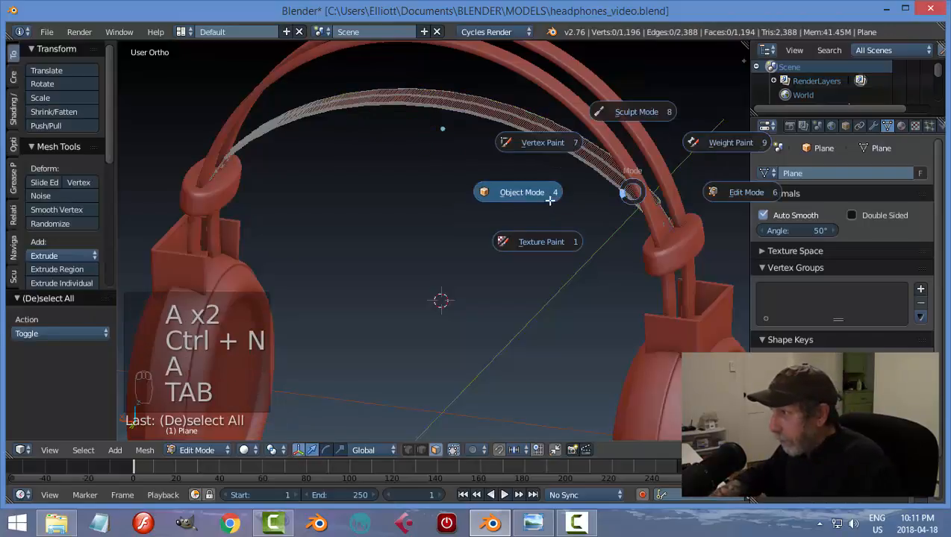
{"action": "left_click", "coordinate": [550, 196]}
{"action": "middle_click_drag", "start_coordinate": [550, 200], "coordinate": [553, 229]}
Remove doubles across the whole inner strip mesh and switch back to Object Mode
{"action": "key", "text": "Tab"}
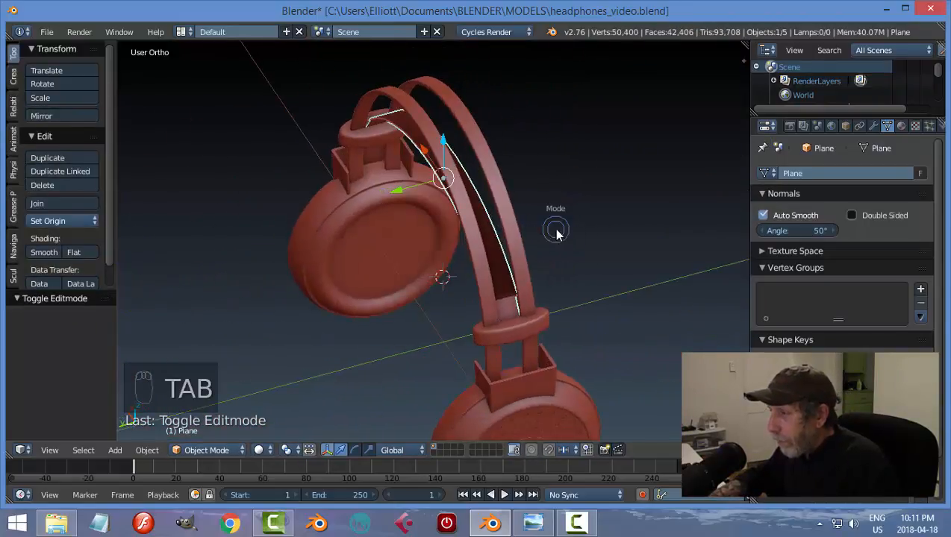
{"action": "left_click", "coordinate": [655, 230]}
{"action": "key", "text": "a"}
{"action": "key", "text": "a"}
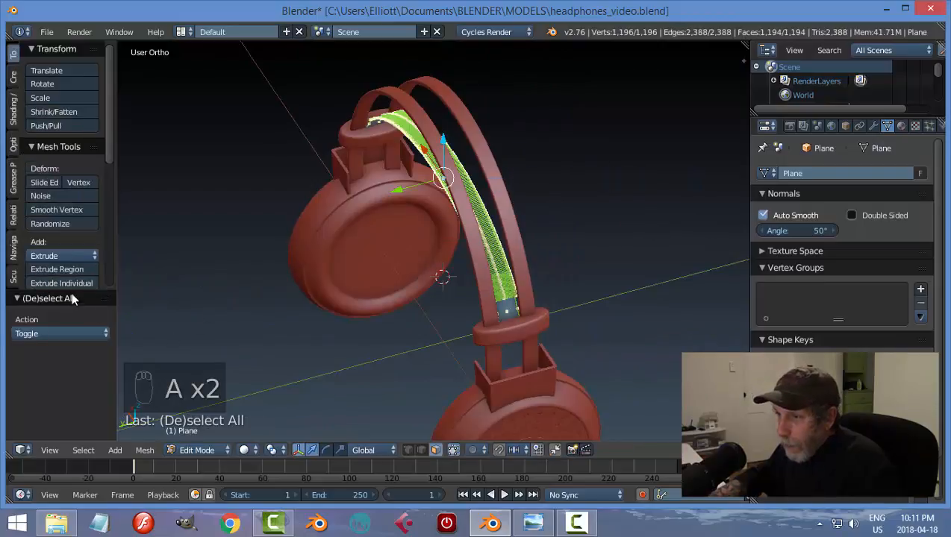
{"action": "left_click_drag", "start_coordinate": [108, 160], "coordinate": [93, 290]}
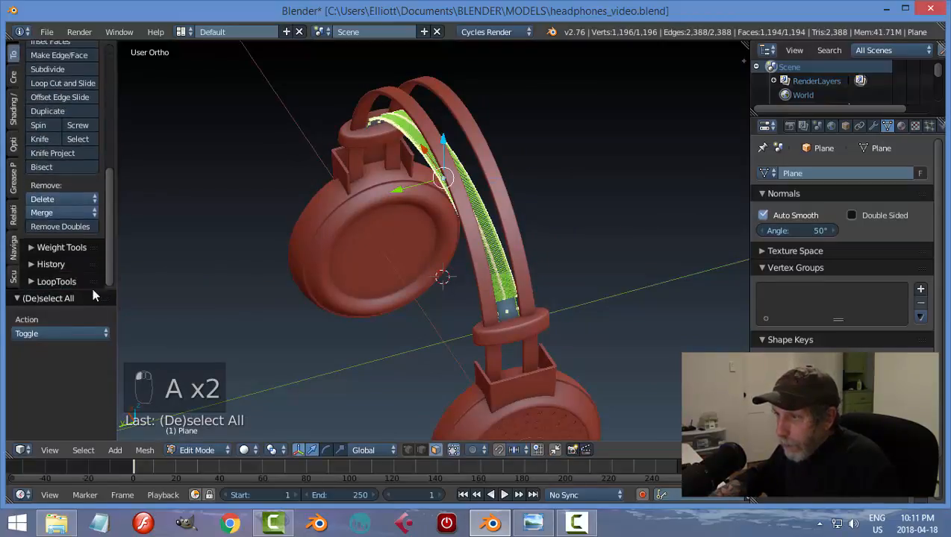
{"action": "left_click", "coordinate": [67, 226]}
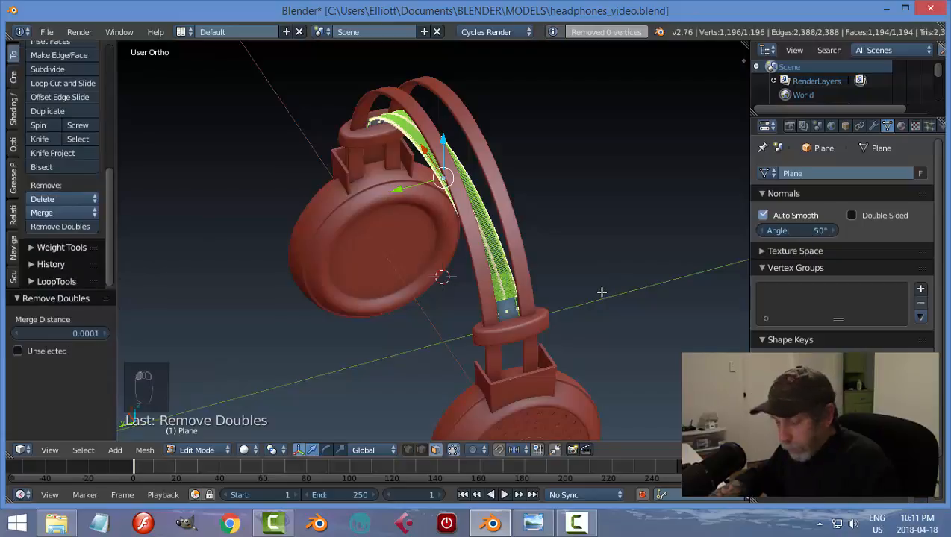
{"action": "key", "text": "a"}
{"action": "key", "text": "Tab"}
{"action": "left_click", "coordinate": [546, 298]}
Add a Solidify modifier to the inner headband strip
{"action": "scroll", "coordinate": [562, 295], "scroll_direction": "up", "scroll_amount": 4}
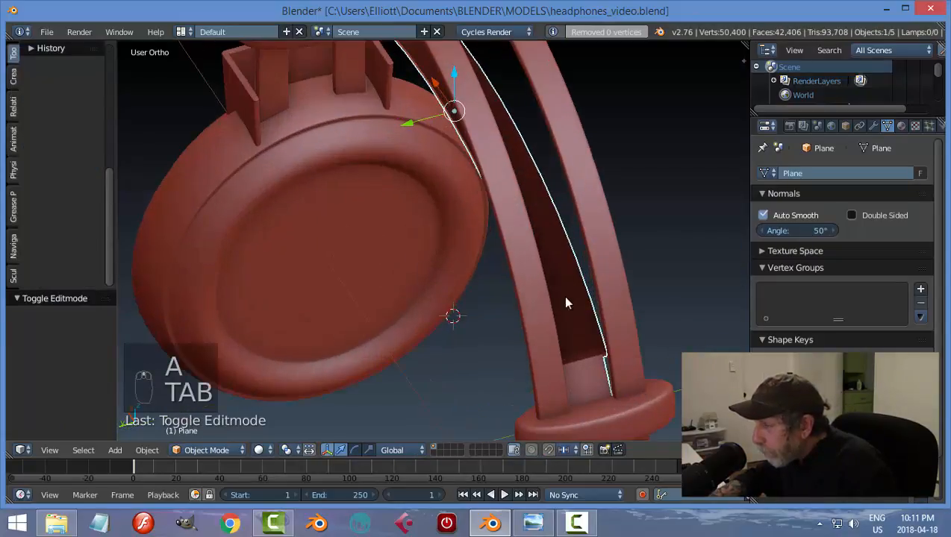
{"action": "middle_click_drag", "start_coordinate": [565, 302], "coordinate": [352, 244], "text": "shift"}
{"action": "scroll", "coordinate": [358, 254], "scroll_direction": "up", "scroll_amount": 2}
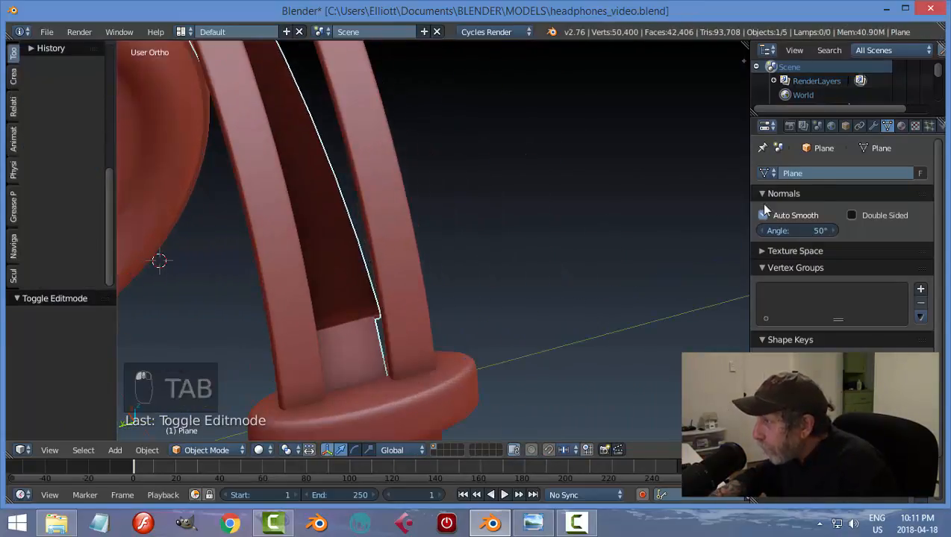
{"action": "left_click", "coordinate": [871, 126]}
{"action": "left_click", "coordinate": [806, 172]}
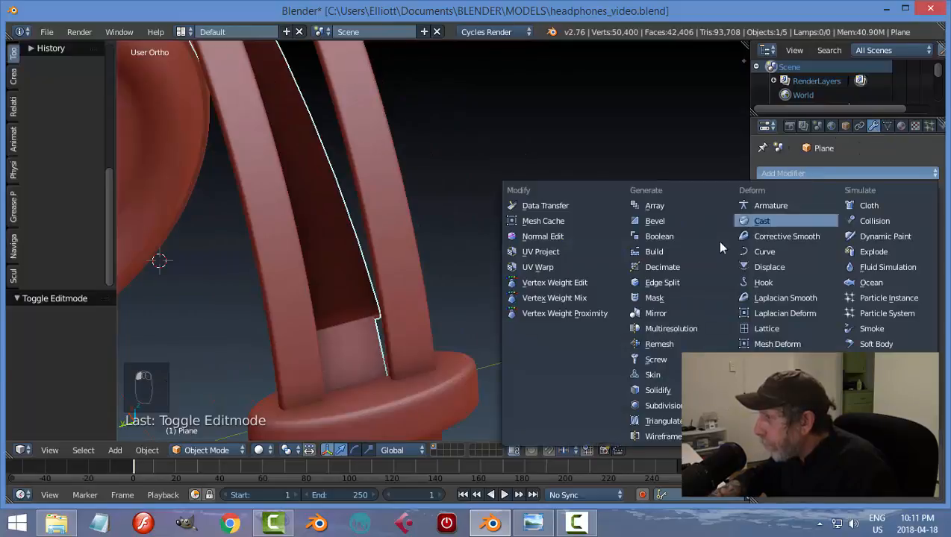
{"action": "left_click", "coordinate": [656, 389]}
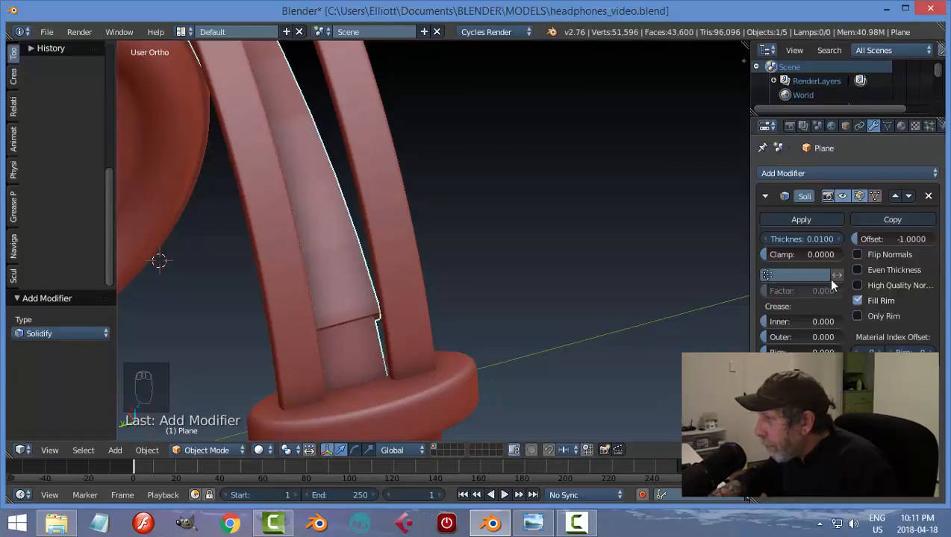
{"action": "scroll", "coordinate": [503, 320], "scroll_direction": "down", "scroll_amount": 2}
{"action": "middle_click_drag", "start_coordinate": [503, 320], "coordinate": [489, 259]}
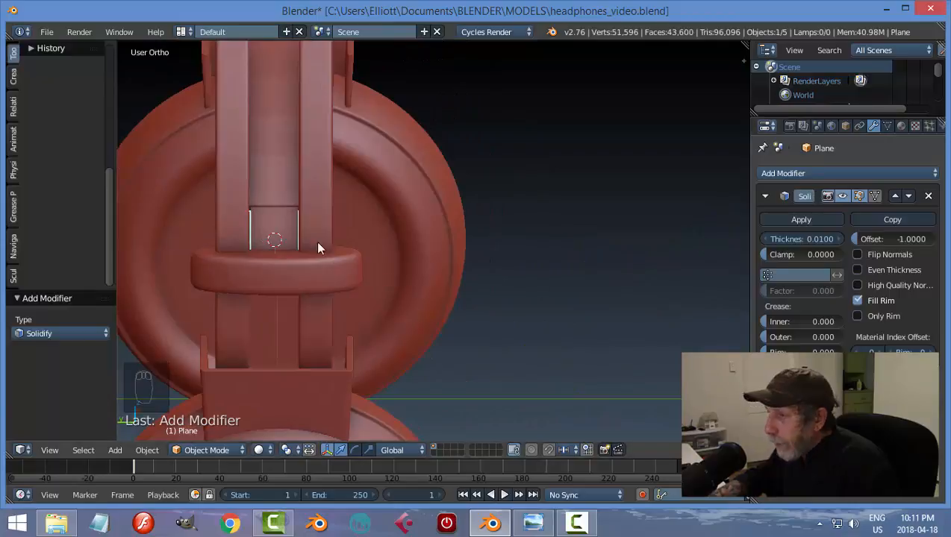
{"action": "key", "text": "a"}
{"action": "middle_click_drag", "start_coordinate": [362, 250], "coordinate": [343, 268]}
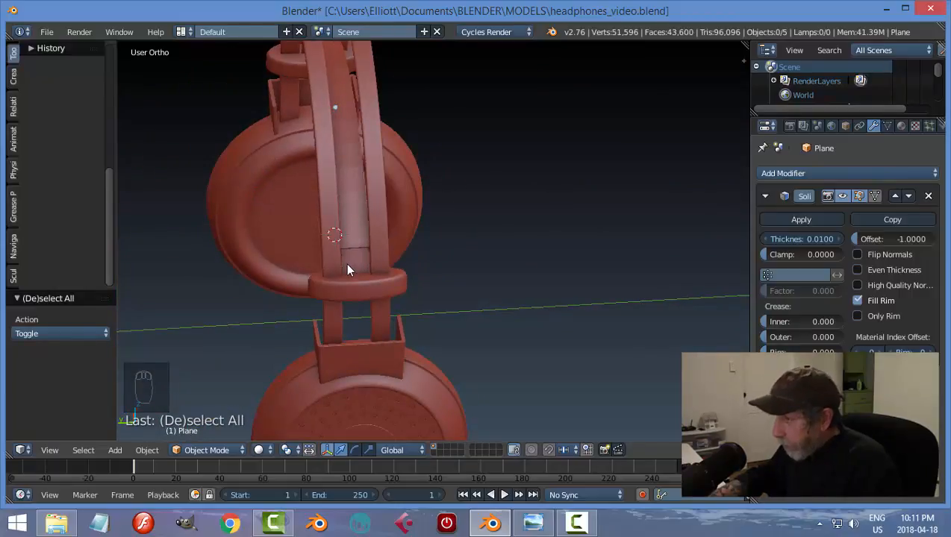
Lower the inner headband strip slightly along Z so its tabs sit deeper in the connectors
{"action": "key", "text": "ctrl+KP_3"}
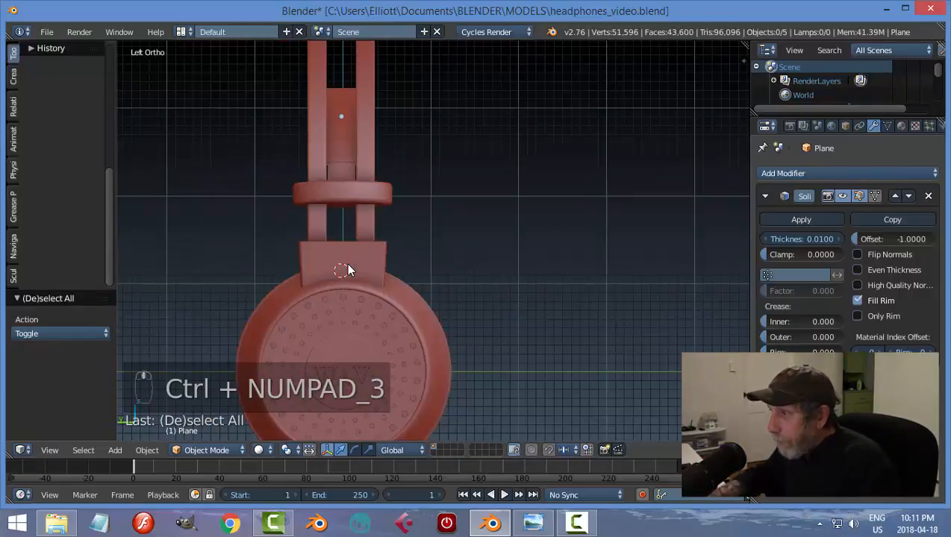
{"action": "right_click", "coordinate": [341, 142]}
{"action": "middle_click_drag", "start_coordinate": [353, 160], "coordinate": [340, 99]}
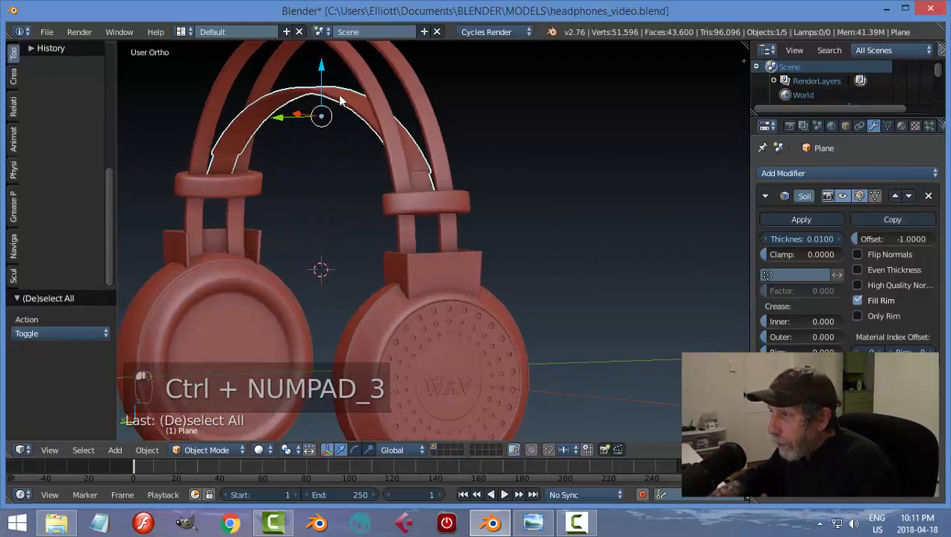
{"action": "left_click_drag", "start_coordinate": [323, 65], "coordinate": [323, 69]}
{"action": "key", "text": "a"}
{"action": "mouse_move", "coordinate": [396, 146]}
{"action": "middle_mouse_down"}
{"action": "mouse_move", "coordinate": [395, 171]}
{"action": "mouse_move", "coordinate": [401, 142]}
{"action": "middle_mouse_up"}
{"action": "key", "text": "a"}
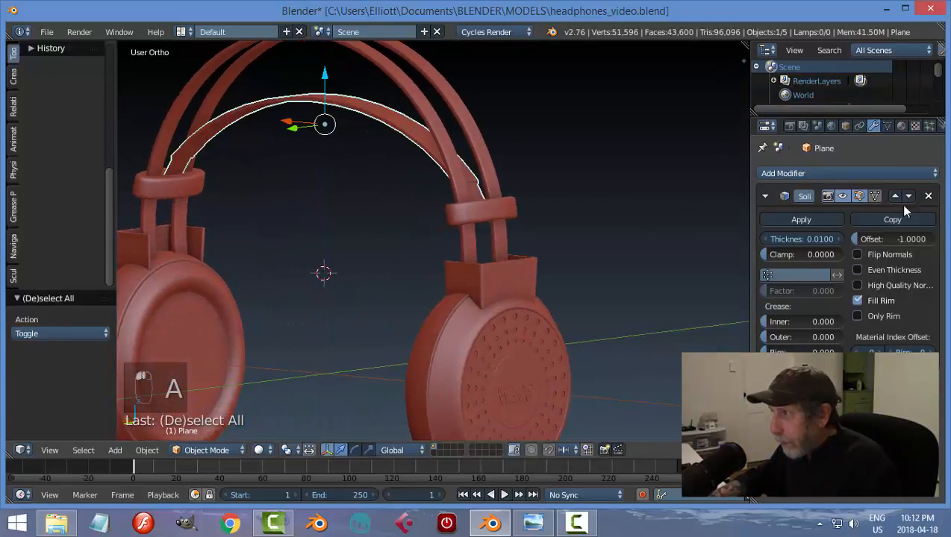
Add a Subdivision Surface modifier to the inner strip with 2 view subdivisions
{"action": "left_click", "coordinate": [838, 174]}
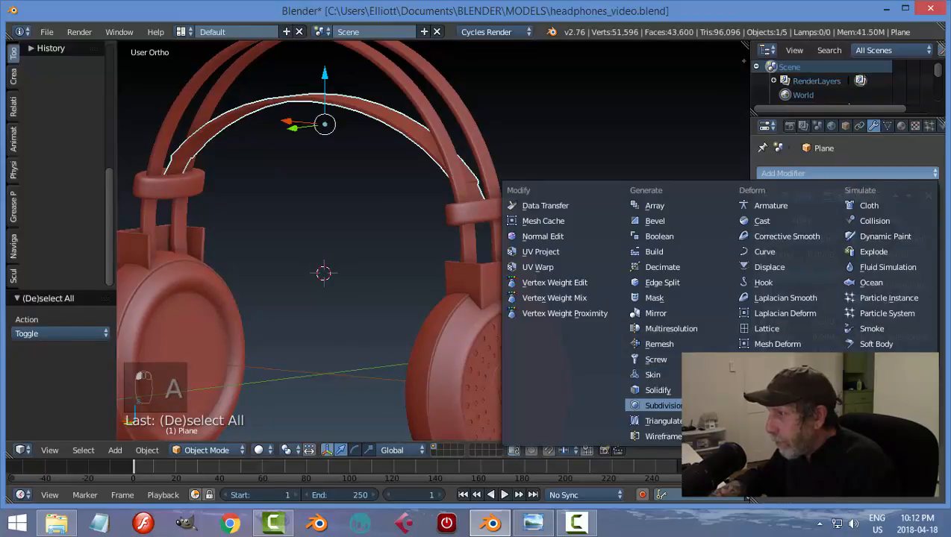
{"action": "left_click", "coordinate": [701, 405]}
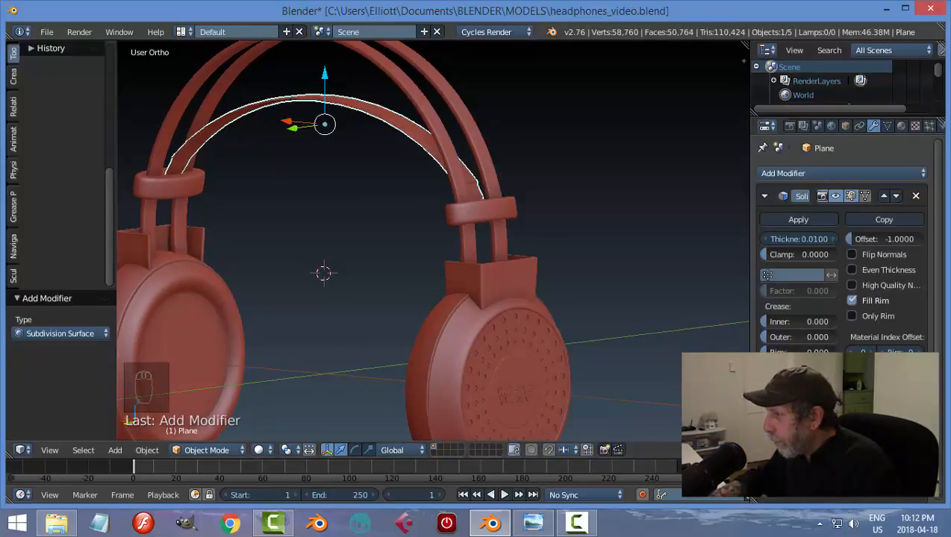
{"action": "key", "text": "a"}
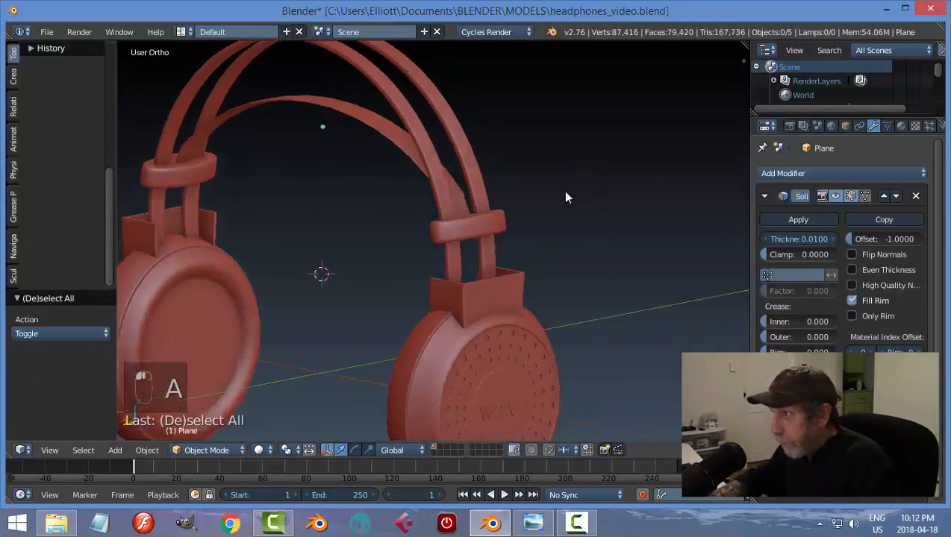
{"action": "middle_click_drag", "start_coordinate": [566, 195], "coordinate": [536, 262]}
Shade the inner strip smooth and move its Subdivision Surface modifier above the Solidify modifier
{"action": "right_click", "coordinate": [364, 228]}
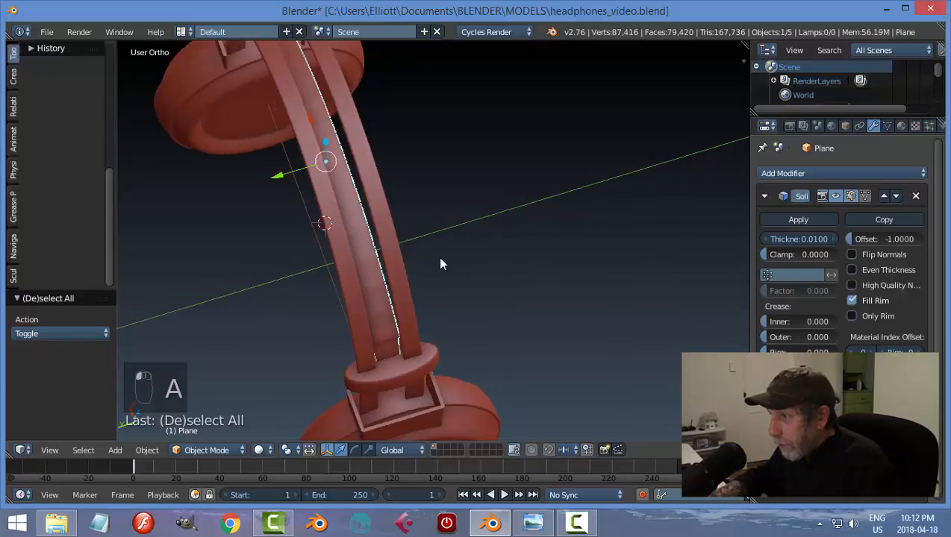
{"action": "left_click_drag", "start_coordinate": [109, 206], "coordinate": [127, 50]}
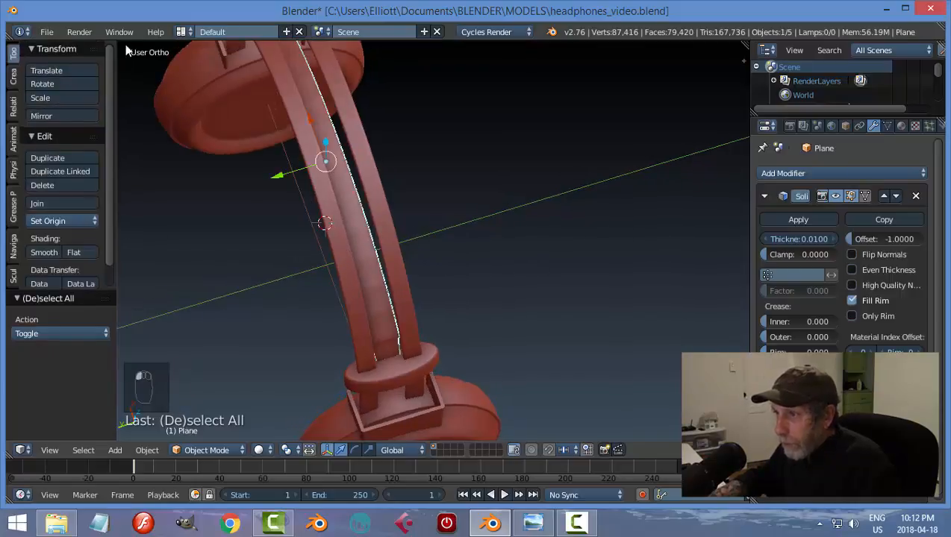
{"action": "left_click", "coordinate": [46, 253]}
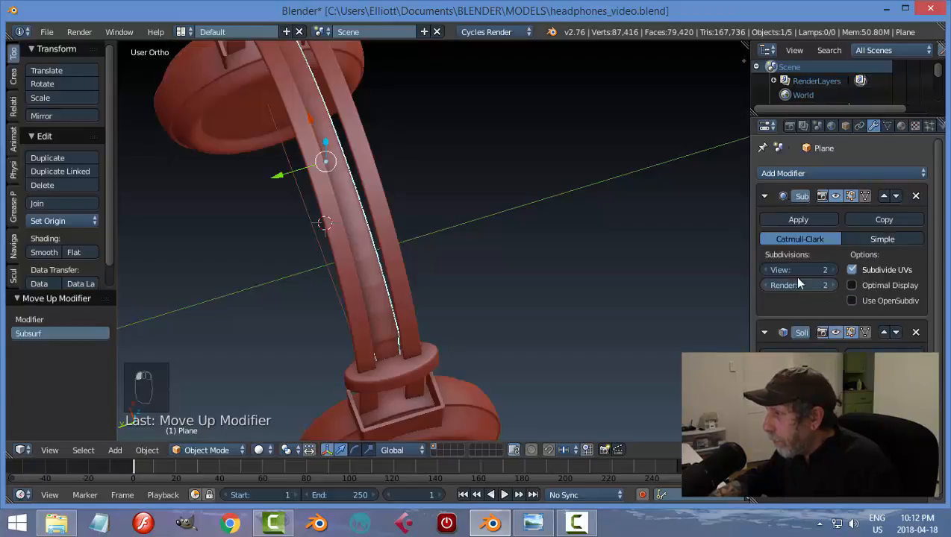
{"action": "middle_click_drag", "start_coordinate": [247, 224], "coordinate": [124, 209]}
{"action": "key", "text": "a"}
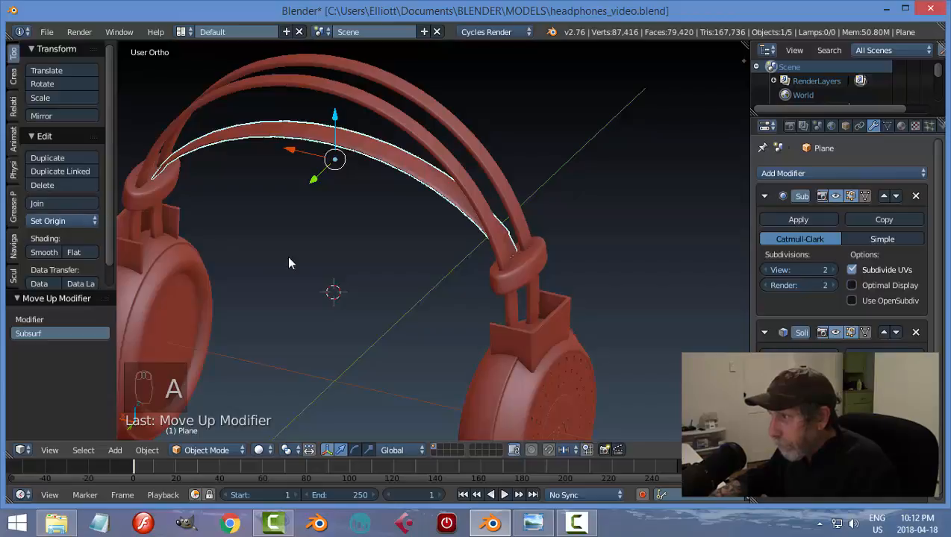
{"action": "key", "text": "a"}
Add one lengthwise loop cut around the inner strip in Edit Mode and slide it toward a long edge
{"action": "middle_click_drag", "start_coordinate": [348, 253], "coordinate": [456, 222]}
{"action": "scroll", "coordinate": [355, 227], "scroll_direction": "up", "scroll_amount": 3}
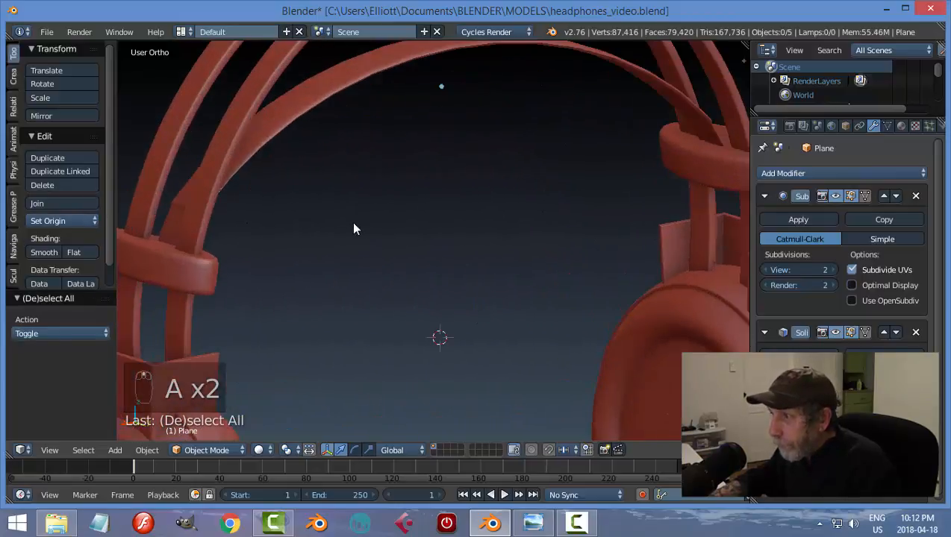
{"action": "right_click", "coordinate": [318, 94]}
{"action": "key", "text": "Tab"}
{"action": "left_click", "coordinate": [509, 121]}
{"action": "middle_click_drag", "start_coordinate": [509, 121], "coordinate": [447, 168]}
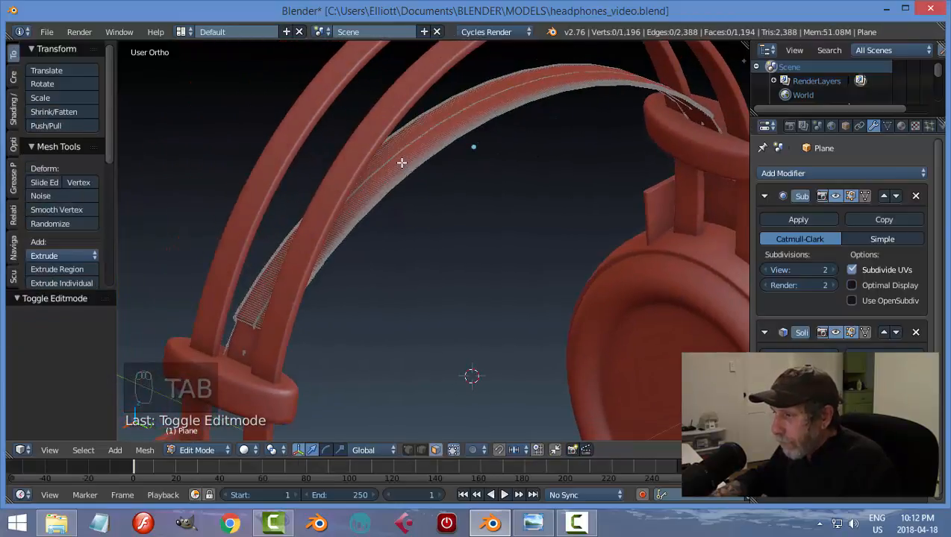
{"action": "key", "text": "ctrl+r"}
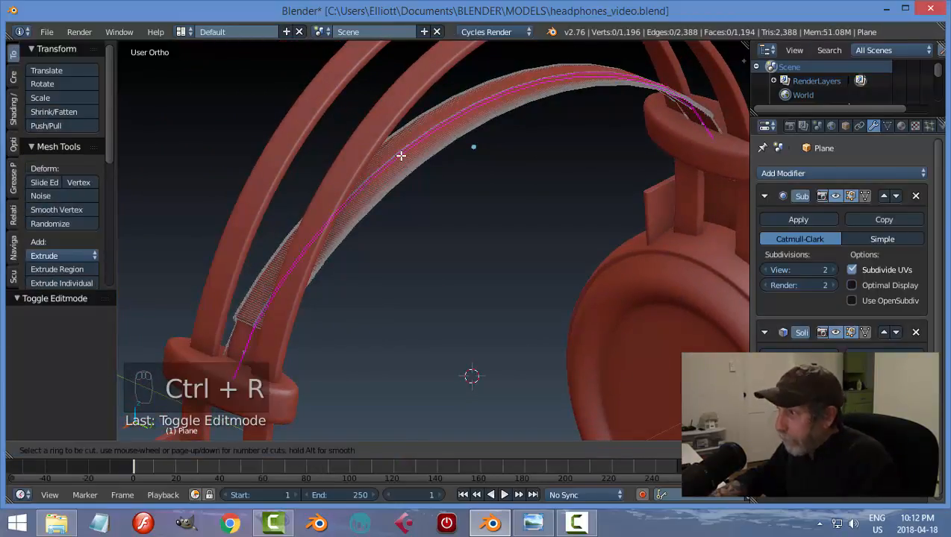
{"action": "left_click", "coordinate": [401, 155]}
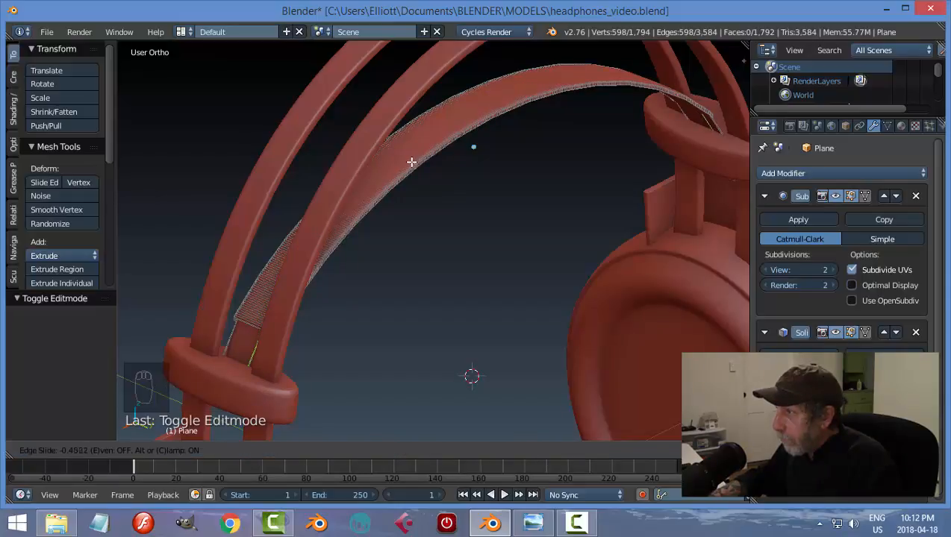
{"action": "left_click", "coordinate": [413, 163]}
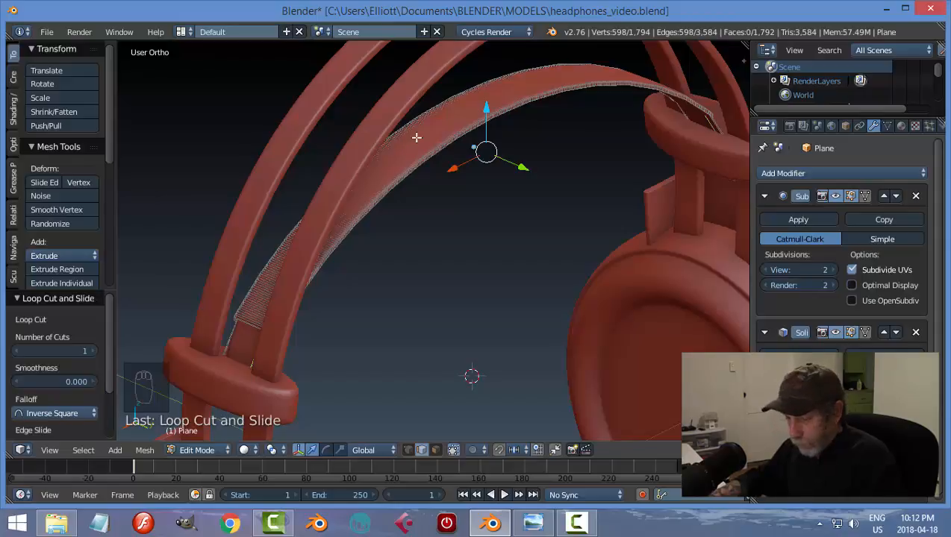
Add a second lengthwise loop cut to the inner strip, slide it toward the other long edge, and return to Object Mode
{"action": "key", "text": "ctrl+e"}
{"action": "key", "text": "Escape"}
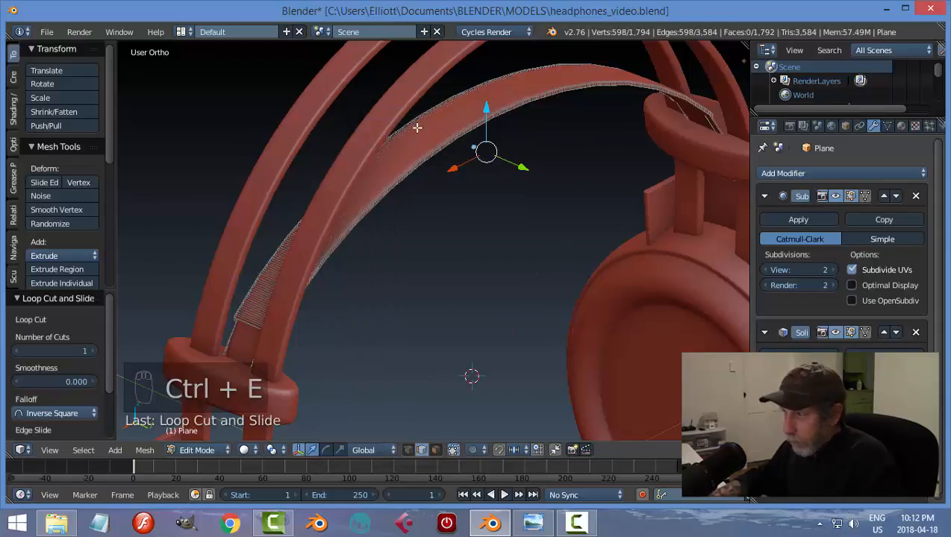
{"action": "middle_click_drag", "start_coordinate": [418, 127], "coordinate": [472, 160]}
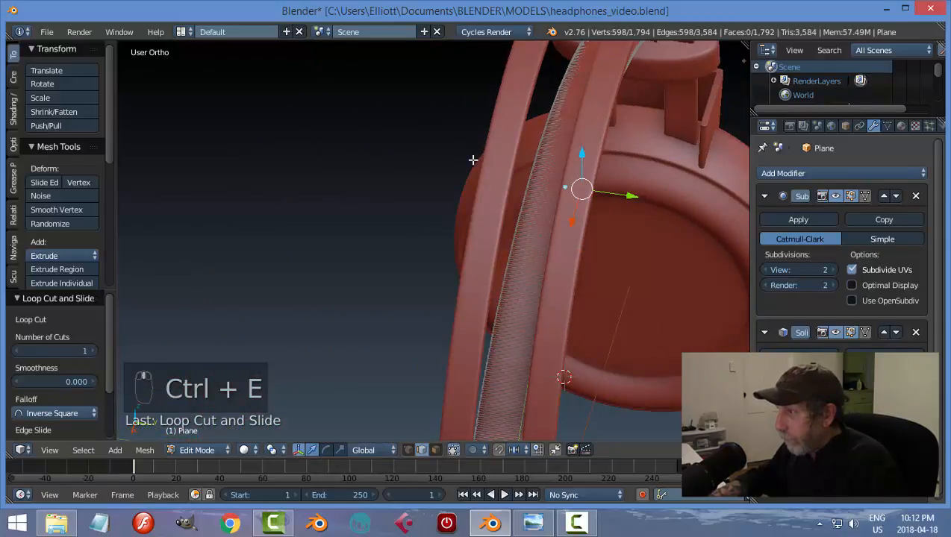
{"action": "key", "text": "ctrl+r"}
{"action": "left_click", "coordinate": [533, 169]}
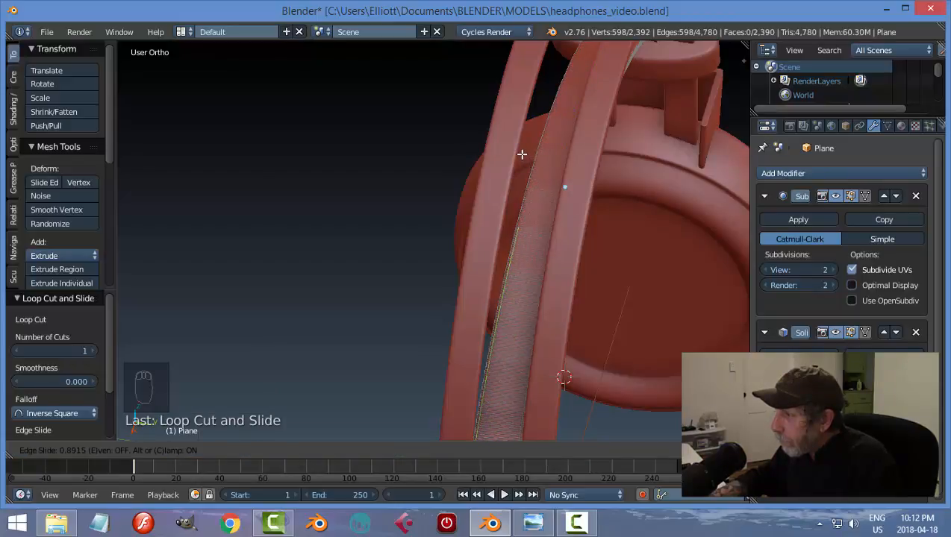
{"action": "left_click", "coordinate": [549, 181]}
{"action": "key", "text": "a"}
{"action": "key", "text": "Tab"}
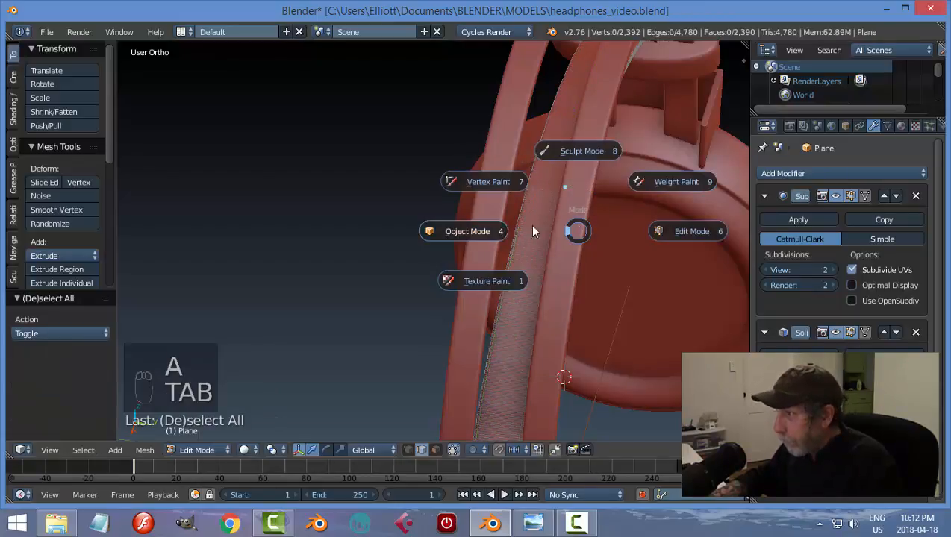
{"action": "left_click", "coordinate": [530, 225]}
Deselect everything, save the blend file, and collapse the inner strip's Subdivision Surface and Solidify modifiers
{"action": "key", "text": "a"}
{"action": "scroll", "coordinate": [606, 241], "scroll_direction": "down", "scroll_amount": 5}
{"action": "middle_click_drag", "start_coordinate": [603, 250], "coordinate": [456, 220]}
{"action": "key", "text": "ctrl+s"}
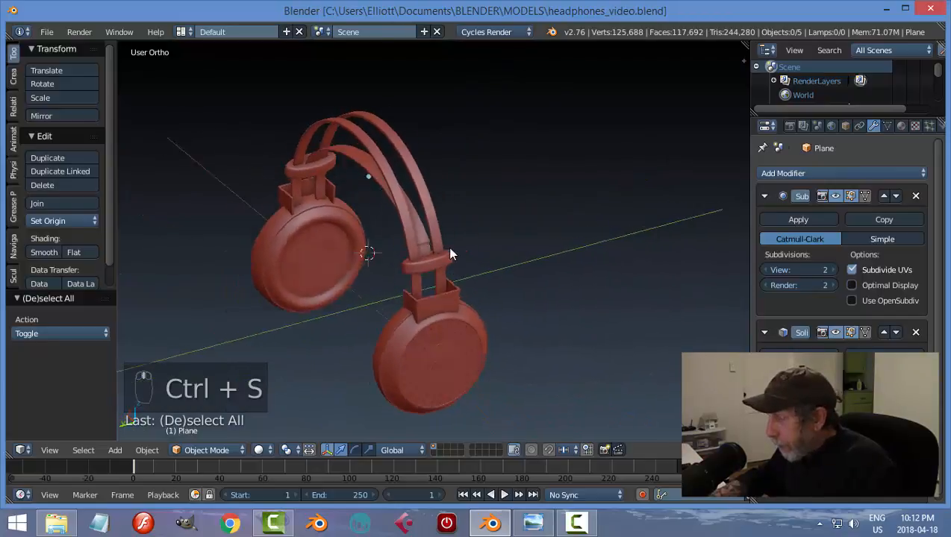
{"action": "left_click", "coordinate": [764, 197]}
{"action": "left_click", "coordinate": [764, 222]}
Add a cylinder mesh at the 3D cursor between the ear cups
{"action": "middle_click_drag", "start_coordinate": [418, 294], "coordinate": [415, 326]}
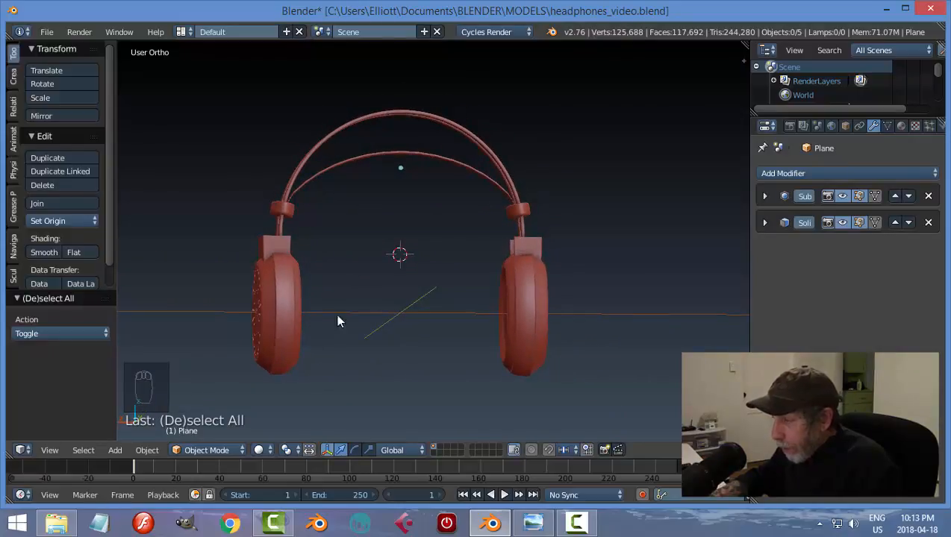
{"action": "middle_click_drag", "start_coordinate": [337, 321], "coordinate": [414, 274]}
{"action": "right_click", "coordinate": [415, 274]}
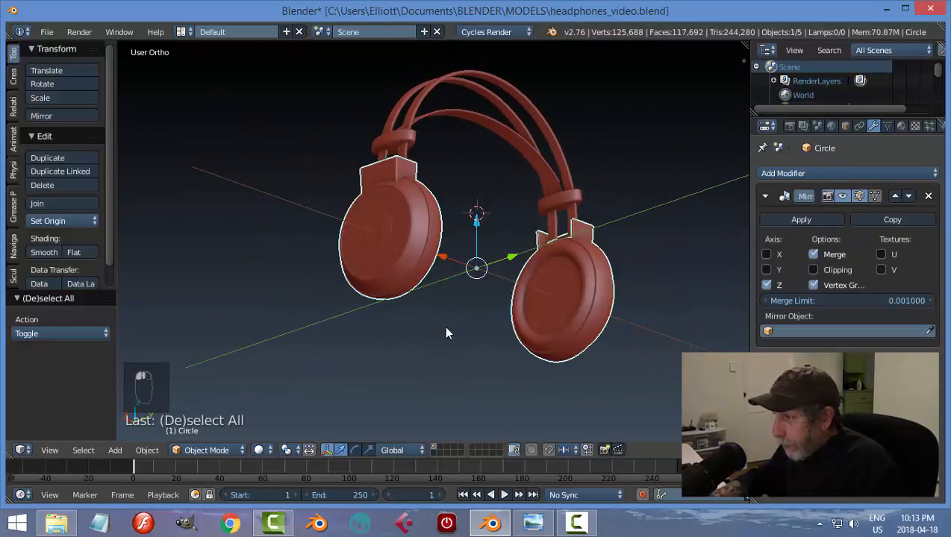
{"action": "middle_click_drag", "start_coordinate": [446, 324], "coordinate": [439, 333]}
{"action": "key", "text": "shift+a"}
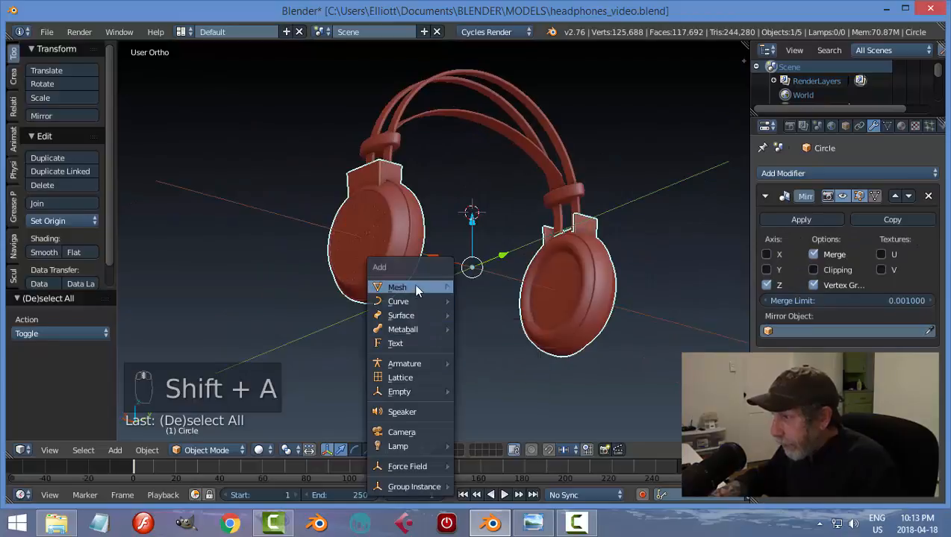
{"action": "mouse_move", "coordinate": [416, 289]}
{"action": "left_click", "coordinate": [521, 91]}
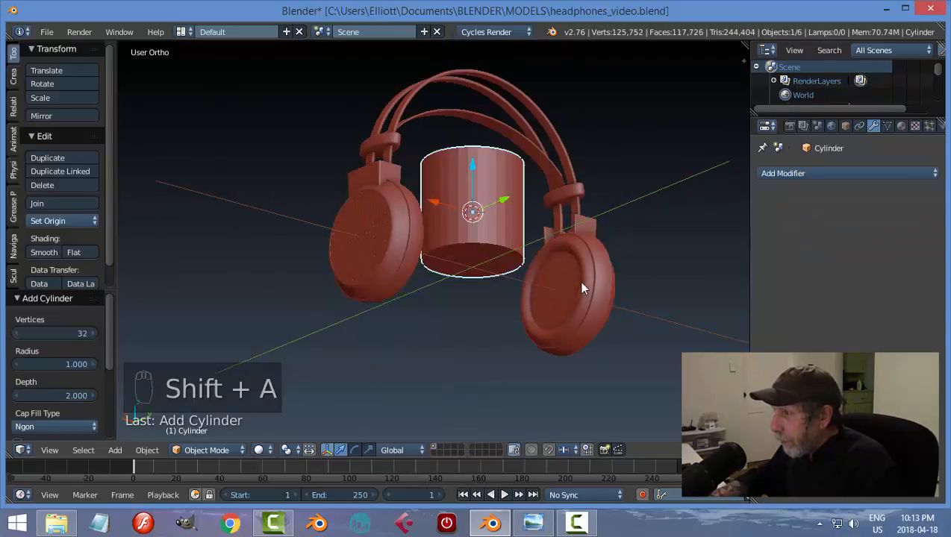
Lower the cylinder along Z and move it about 2.376 units along X so it sits under one ear cup
{"action": "middle_click_drag", "start_coordinate": [583, 289], "coordinate": [486, 211]}
{"action": "left_click_drag", "start_coordinate": [458, 178], "coordinate": [440, 334]}
{"action": "middle_click_drag", "start_coordinate": [479, 313], "coordinate": [433, 363]}
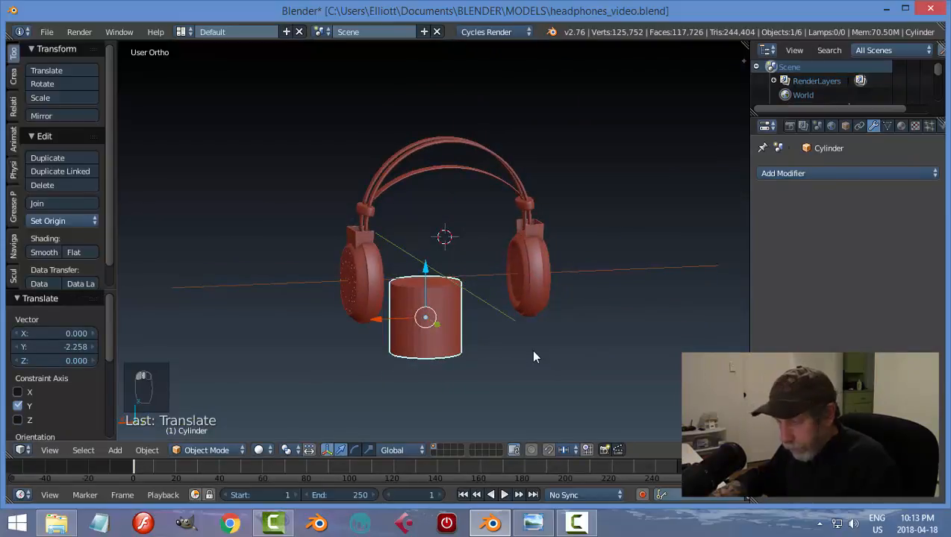
{"action": "key", "text": "ctrl+z"}
{"action": "middle_click_drag", "start_coordinate": [497, 351], "coordinate": [386, 332]}
{"action": "left_click_drag", "start_coordinate": [387, 333], "coordinate": [297, 312]}
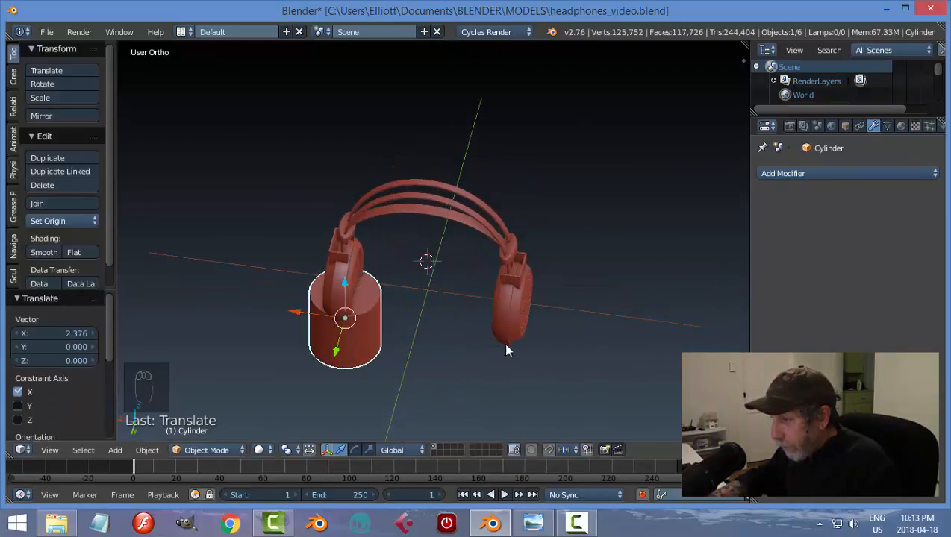
Scale the cylinder down uniformly by about 0.258 and again by about 0.509 to suit a cable fitting
{"action": "key", "text": "s"}
{"action": "left_click", "coordinate": [388, 329]}
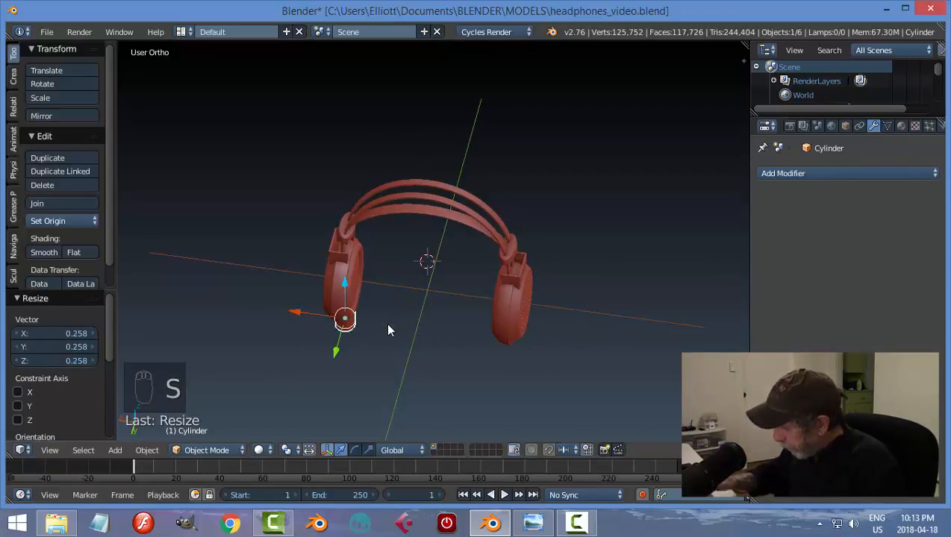
{"action": "key", "text": "KP_Decimal"}
{"action": "scroll", "coordinate": [388, 329], "scroll_direction": "down", "scroll_amount": 3}
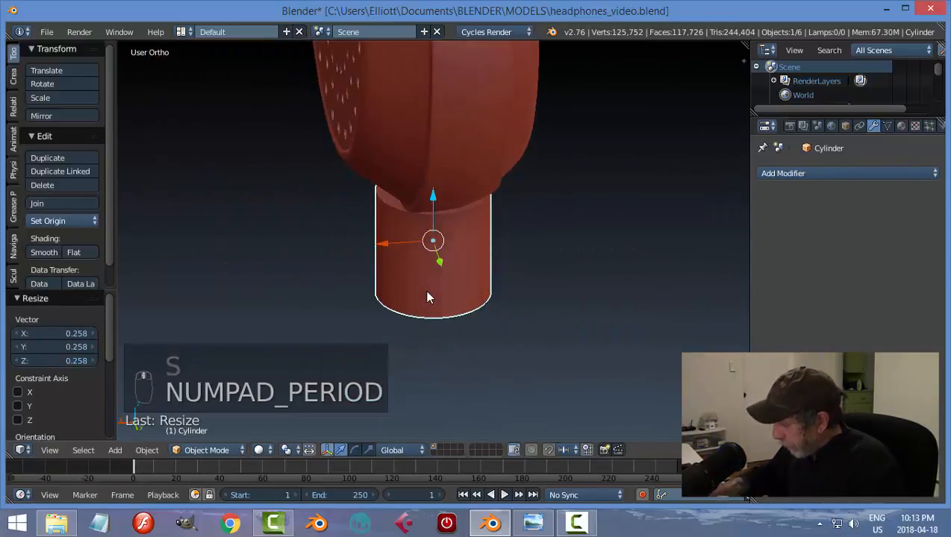
{"action": "key", "text": "ctrl+KP_1"}
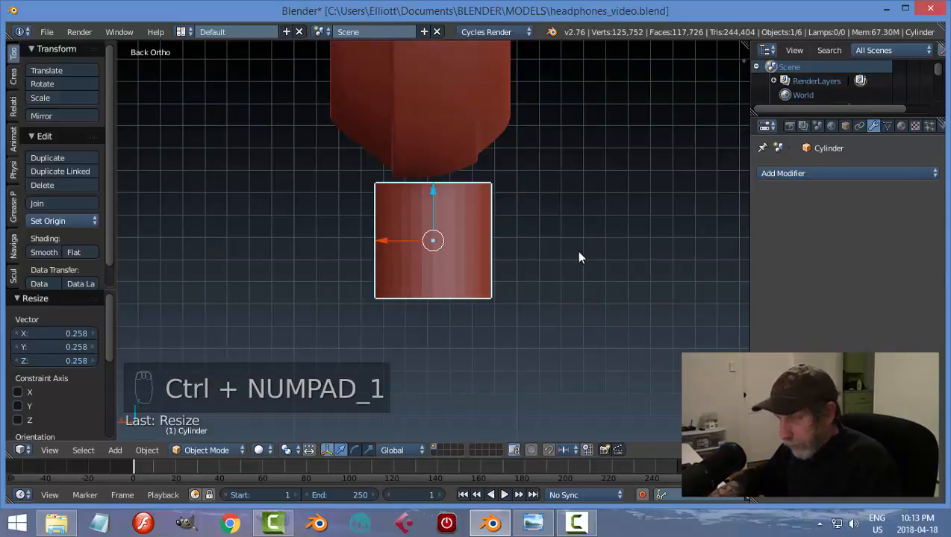
{"action": "key", "text": "s"}
{"action": "left_click", "coordinate": [507, 239]}
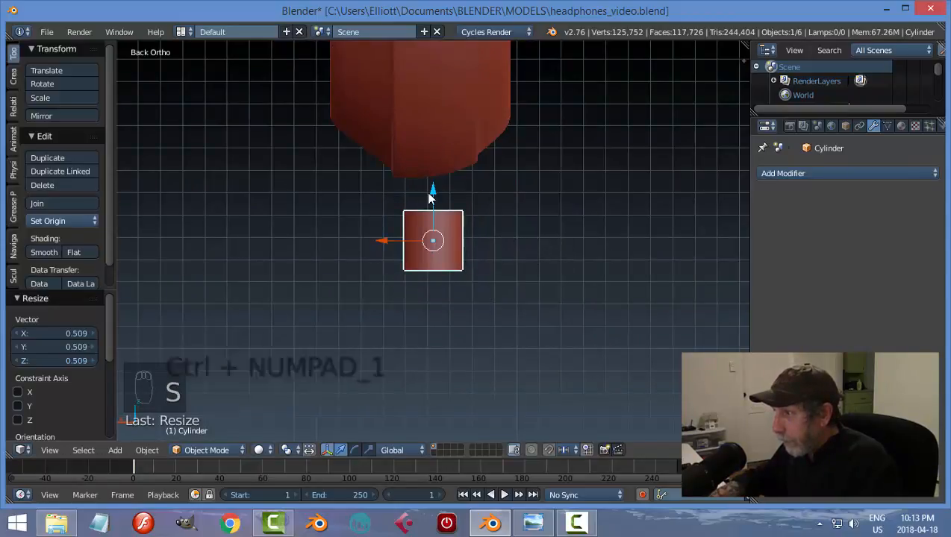
Stretch the cylinder by about 2.07 along Z and position its upper end inside the underside of the ear cup
{"action": "left_click_drag", "start_coordinate": [431, 196], "coordinate": [430, 140]}
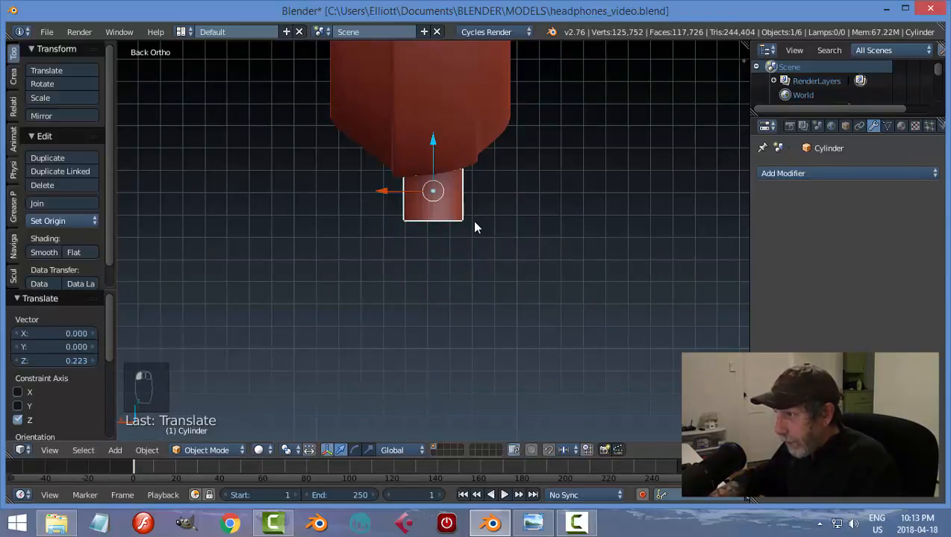
{"action": "key", "text": "s"}
{"action": "key", "text": "z"}
{"action": "left_click", "coordinate": [496, 276]}
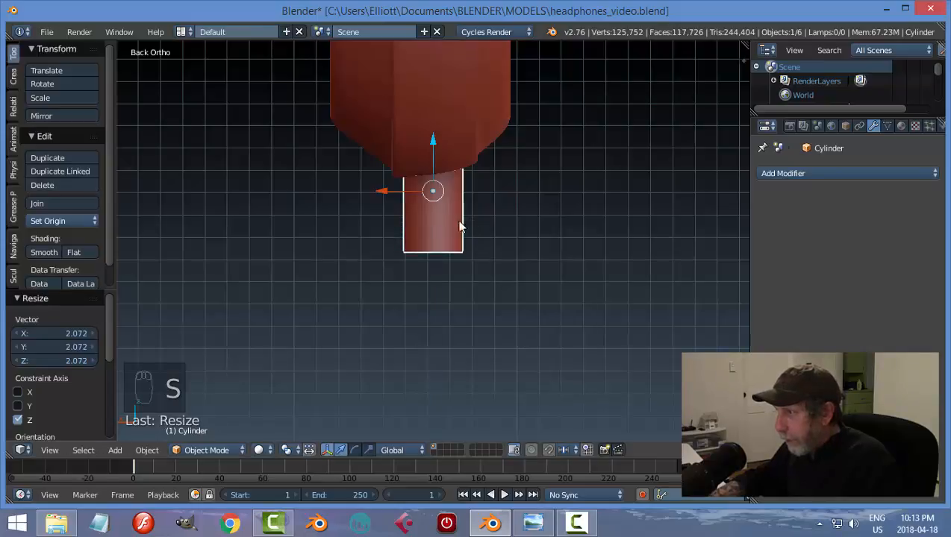
{"action": "left_click_drag", "start_coordinate": [433, 146], "coordinate": [424, 163]}
{"action": "middle_click_drag", "start_coordinate": [625, 190], "coordinate": [569, 193]}
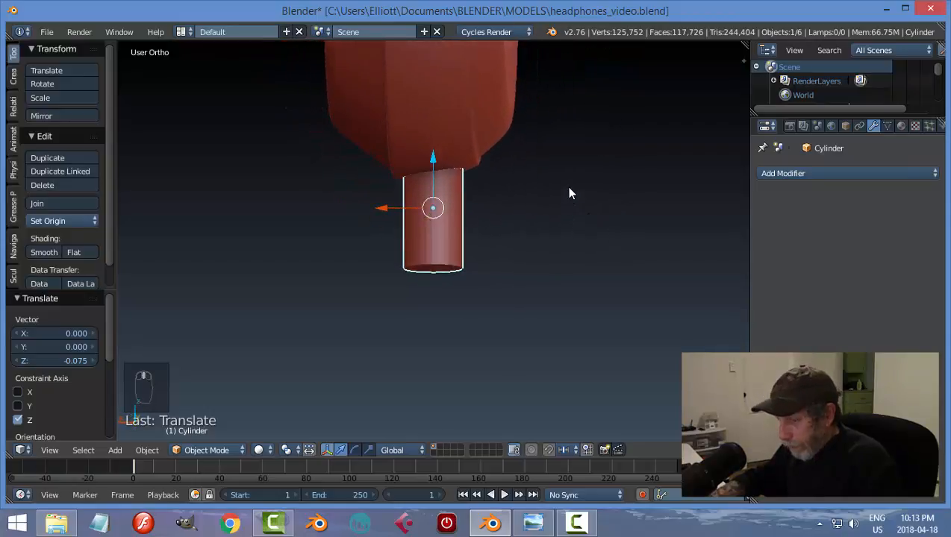
{"action": "key", "text": "s"}
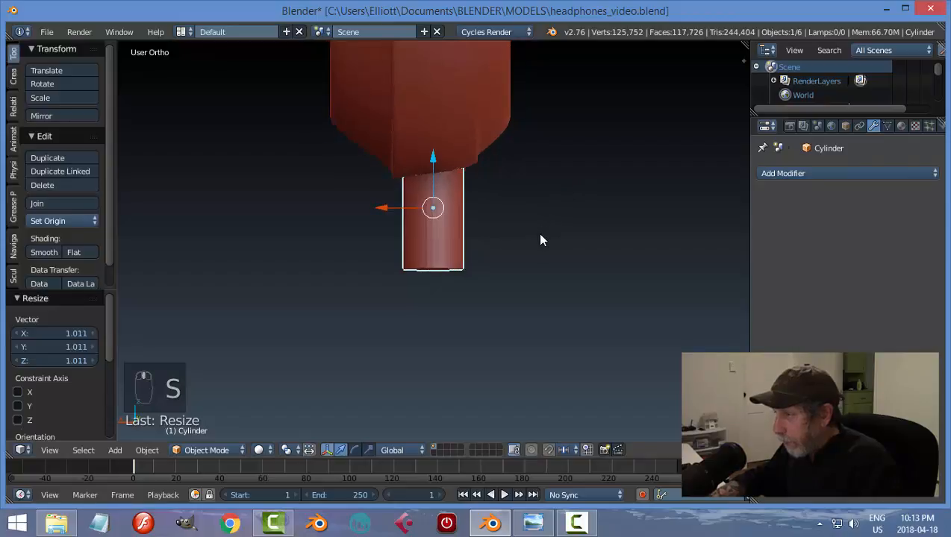
Add 14 evenly spaced horizontal loop cuts around the cylinder in Edit Mode, without sliding them
{"action": "key", "text": "Tab"}
{"action": "left_click", "coordinate": [596, 231]}
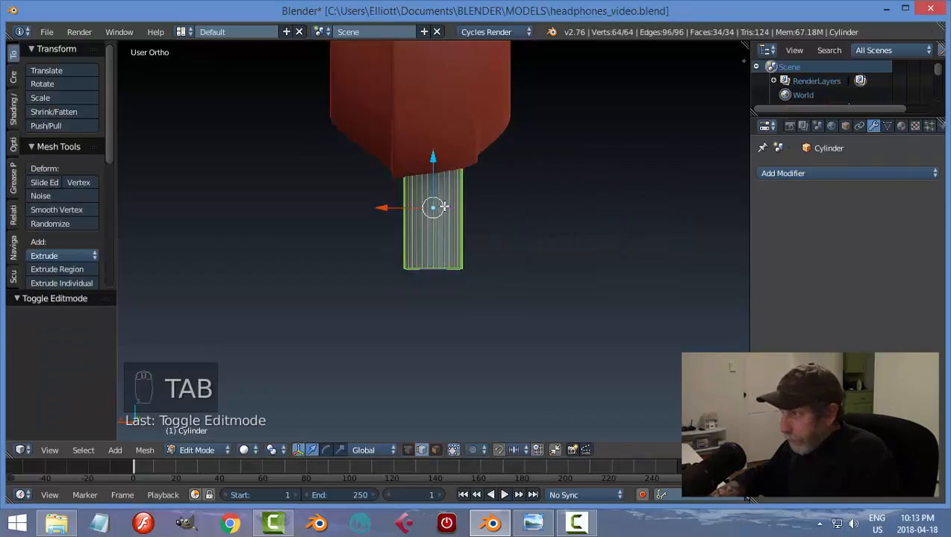
{"action": "key", "text": "ctrl+r"}
{"action": "scroll", "coordinate": [444, 207], "scroll_direction": "up", "scroll_amount": 13}
{"action": "left_click", "coordinate": [441, 205]}
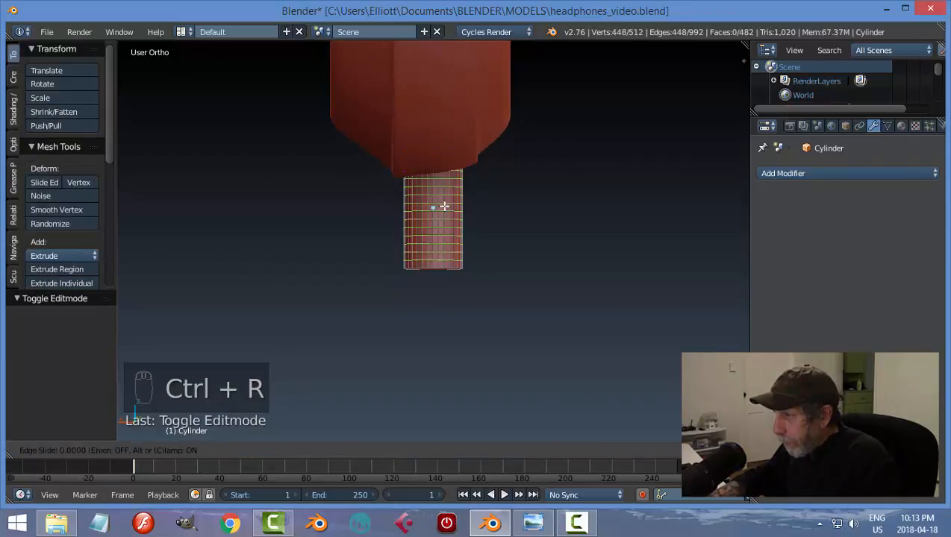
{"action": "right_click", "coordinate": [484, 210]}
Clear the selection, switch to face selection, and select five alternating face rings down the cylinder
{"action": "key", "text": "a"}
{"action": "key", "text": "ctrl+Tab"}
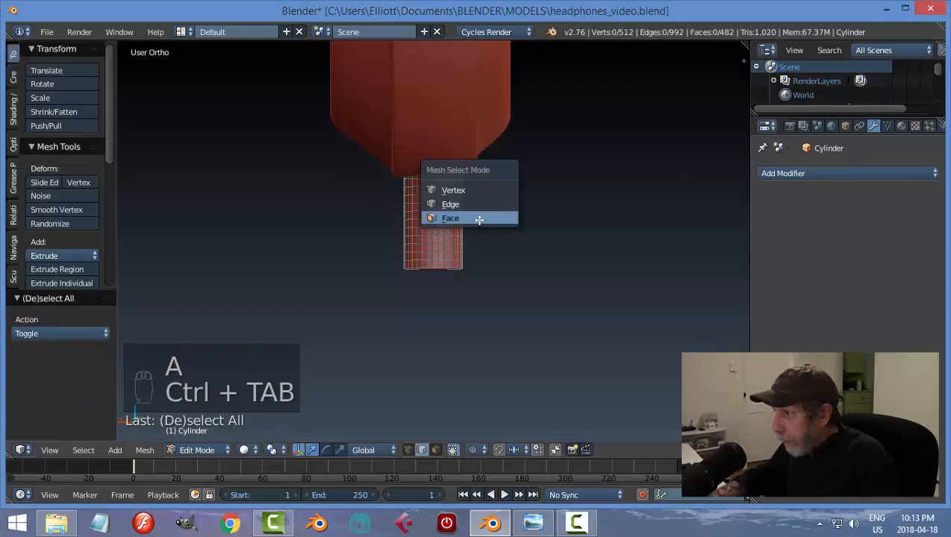
{"action": "left_click", "coordinate": [481, 218]}
{"action": "scroll", "coordinate": [461, 168], "scroll_direction": "up", "scroll_amount": 2}
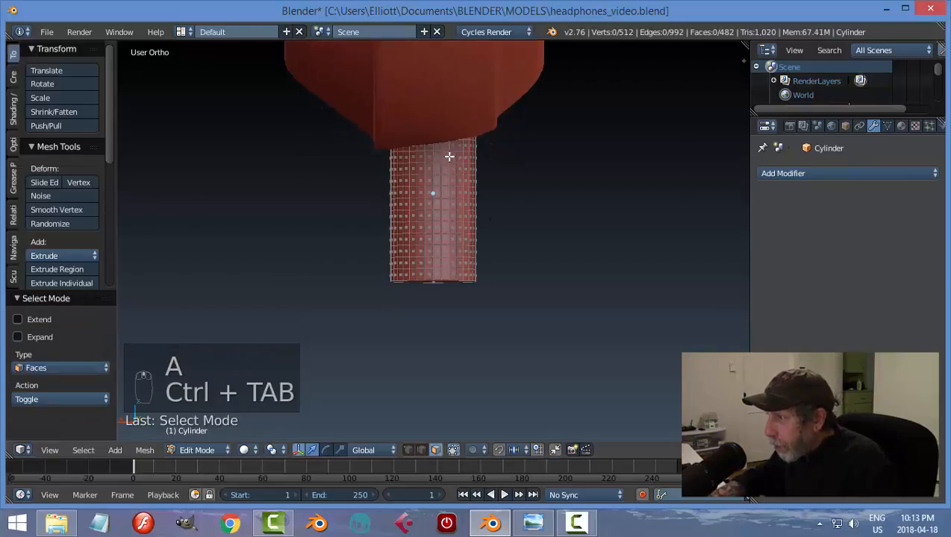
{"action": "right_click", "coordinate": [457, 157], "text": "alt"}
{"action": "right_click", "coordinate": [456, 179], "text": "alt+shift"}
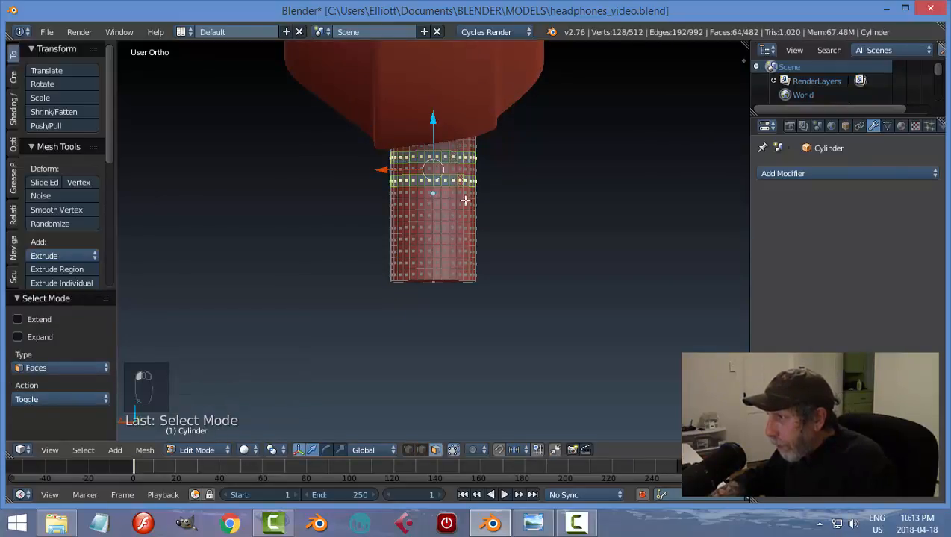
{"action": "right_click", "coordinate": [458, 204], "text": "alt+shift"}
{"action": "right_click", "coordinate": [456, 227], "text": "alt+shift"}
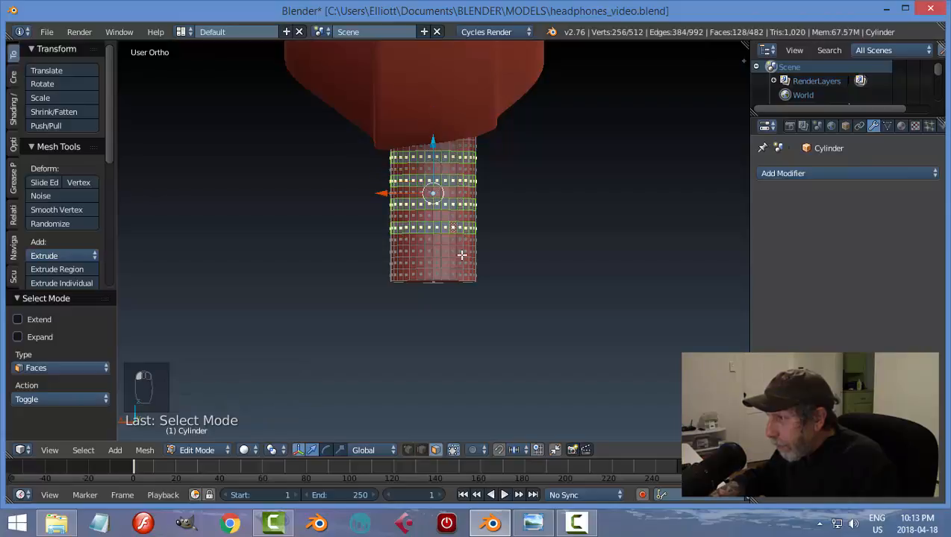
{"action": "right_click", "coordinate": [459, 254], "text": "alt+shift"}
Deselect two neighbouring columns of faces across the selected rings, leaving the second column's top-ring face selected
{"action": "middle_click_drag", "start_coordinate": [490, 258], "coordinate": [548, 269]}
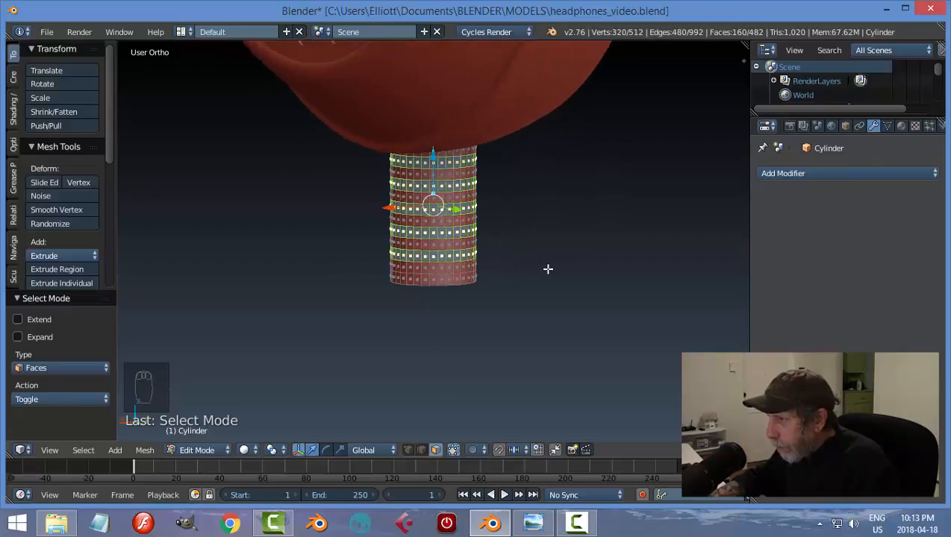
{"action": "scroll", "coordinate": [451, 211], "scroll_direction": "up", "scroll_amount": 2}
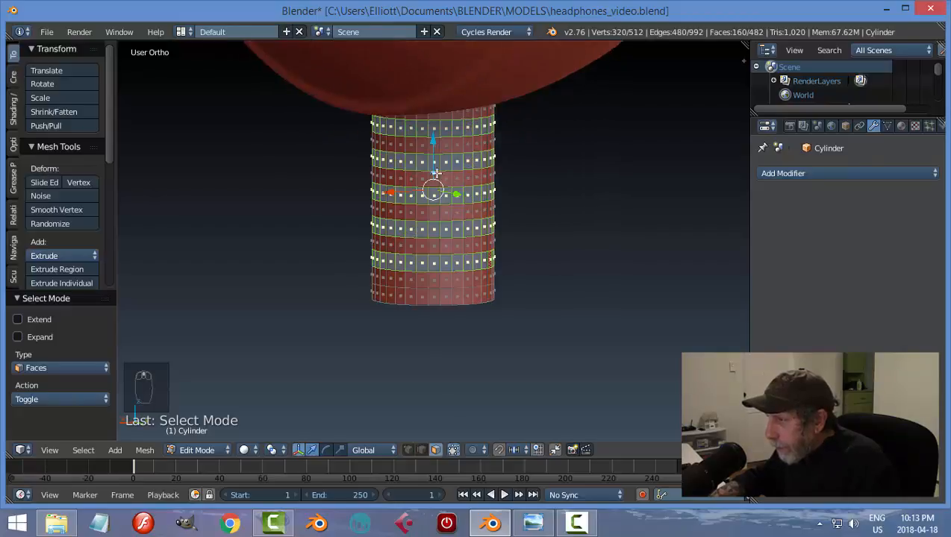
{"action": "left_click", "coordinate": [408, 129], "text": "shift"}
{"action": "left_click", "coordinate": [409, 163], "text": "shift"}
{"action": "left_click", "coordinate": [406, 192], "text": "shift"}
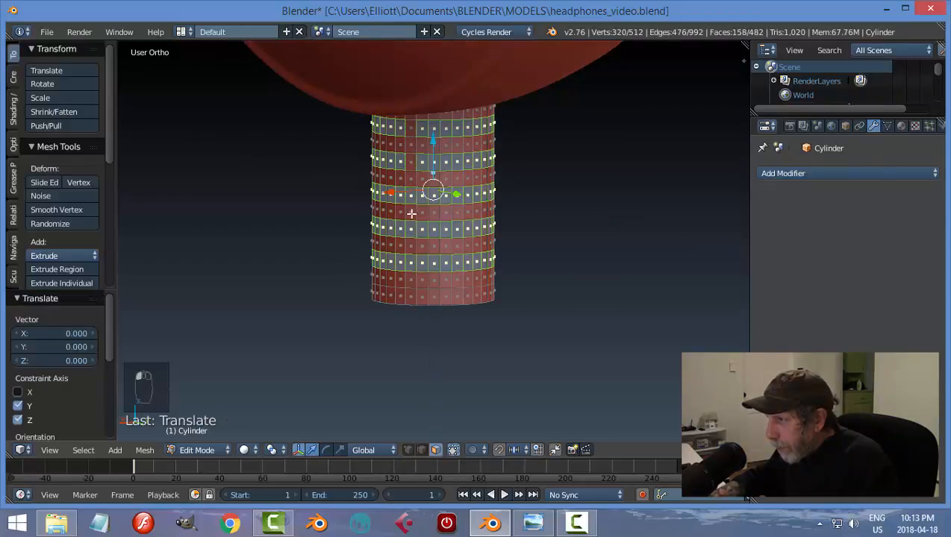
{"action": "left_click", "coordinate": [413, 200], "text": "shift"}
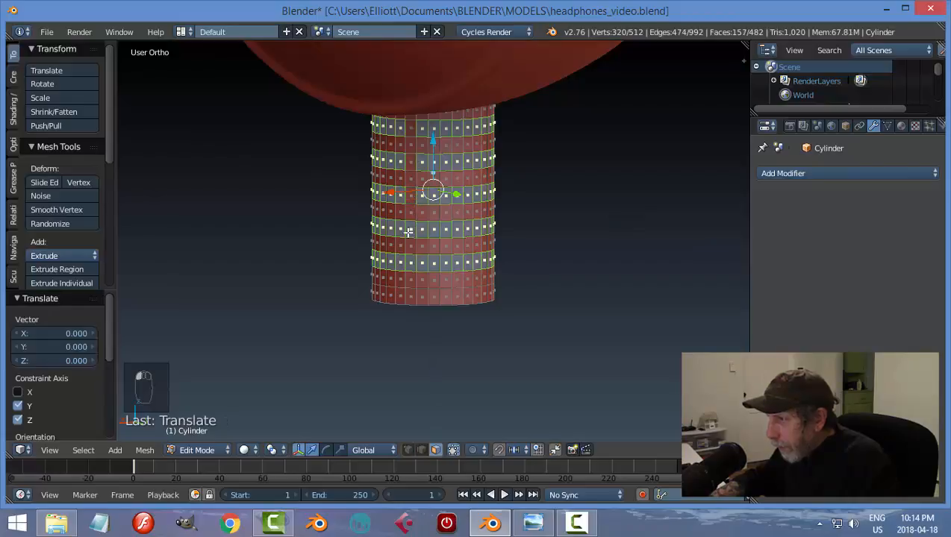
{"action": "left_click", "coordinate": [413, 264], "text": "shift"}
{"action": "left_click", "coordinate": [420, 262], "text": "shift"}
{"action": "left_click", "coordinate": [419, 228], "text": "shift"}
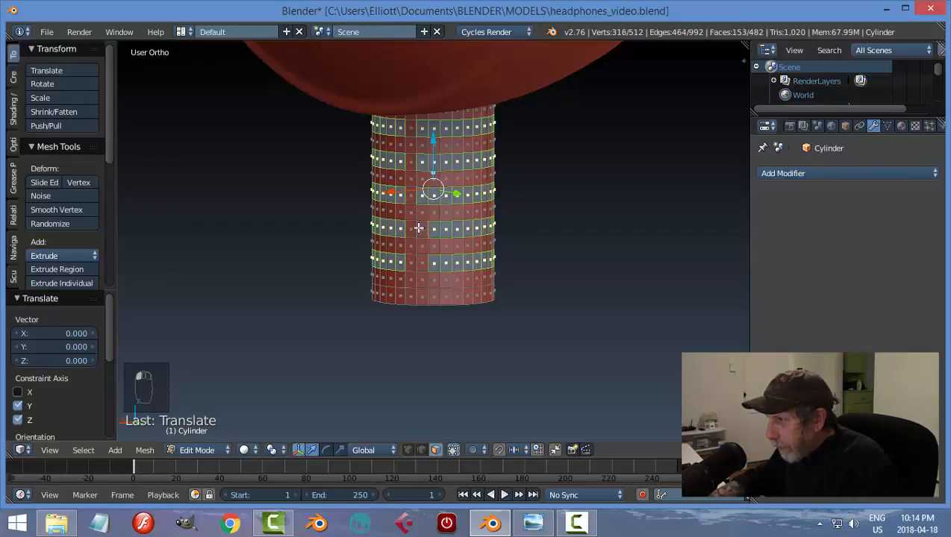
{"action": "left_click", "coordinate": [422, 198], "text": "shift"}
{"action": "left_click", "coordinate": [421, 164], "text": "shift"}
{"action": "left_click", "coordinate": [417, 199], "text": "shift"}
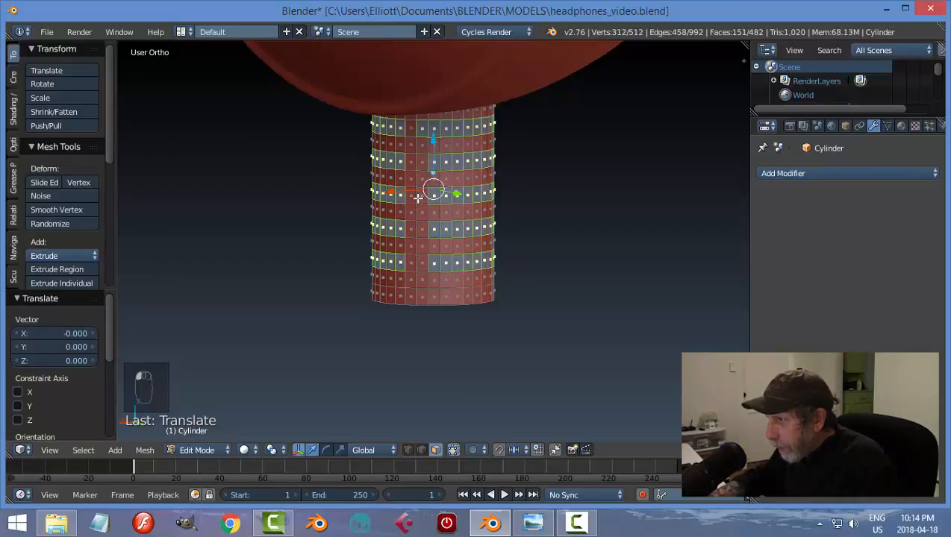
Deselect a third adjacent column of faces and the remaining top-ring face to make the gap three faces wide
{"action": "left_click", "coordinate": [402, 225], "text": "shift"}
{"action": "left_click", "coordinate": [402, 258], "text": "shift"}
{"action": "left_click", "coordinate": [402, 188], "text": "shift"}
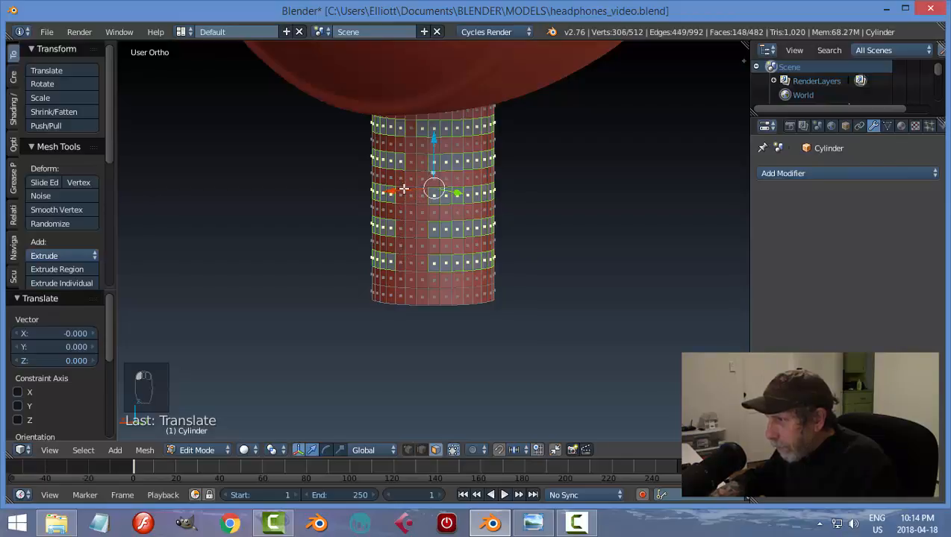
{"action": "left_click", "coordinate": [404, 159], "text": "shift"}
{"action": "left_click", "coordinate": [404, 131], "text": "shift"}
{"action": "left_click", "coordinate": [421, 126], "text": "shift"}
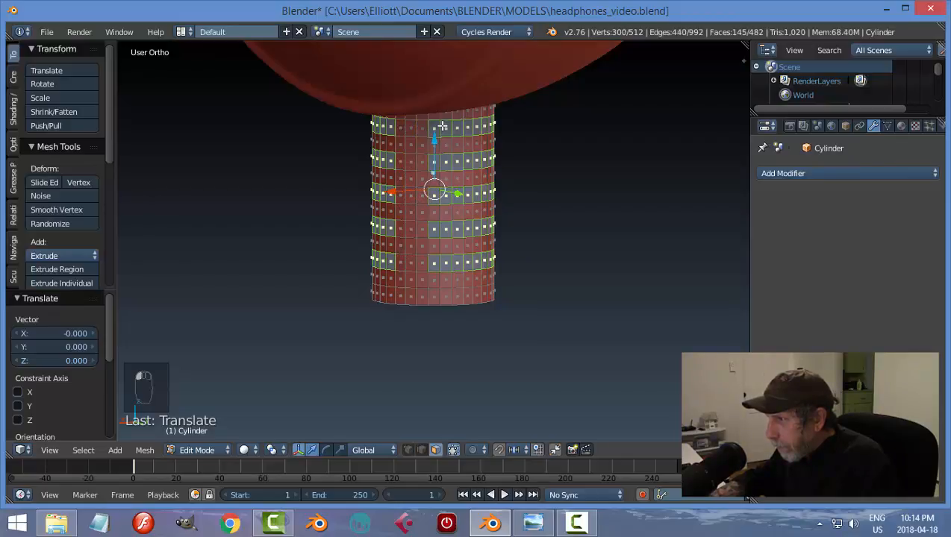
Widen the gap to five faces in all five rings, deselecting one more face on each side and hiding the transform manipulator
{"action": "left_click", "coordinate": [432, 127], "text": "shift"}
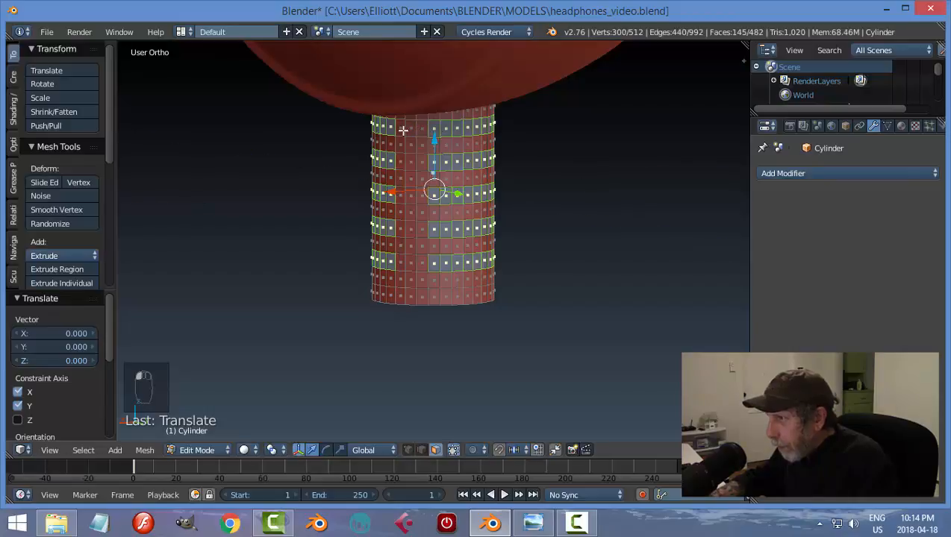
{"action": "left_click", "coordinate": [432, 127], "text": "shift"}
{"action": "left_click", "coordinate": [390, 130], "text": "shift"}
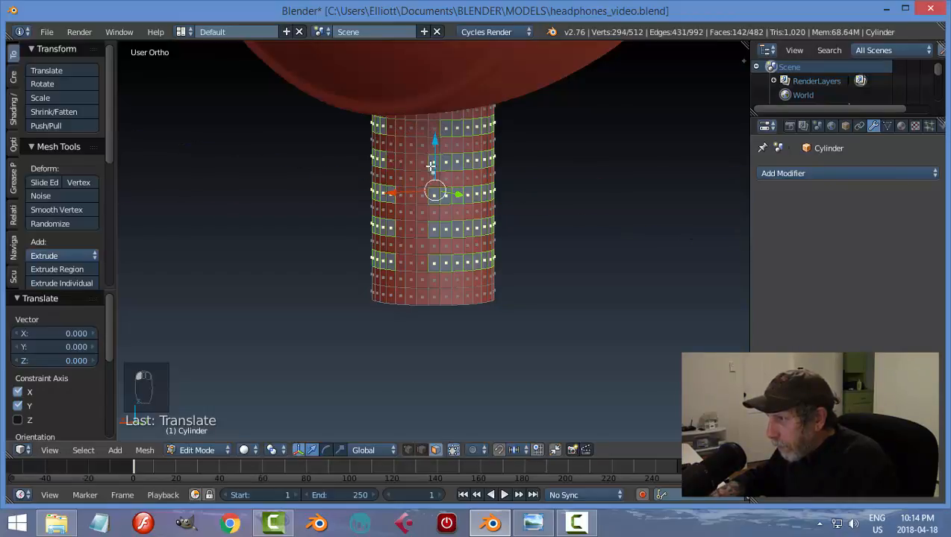
{"action": "left_click", "coordinate": [431, 166], "text": "shift"}
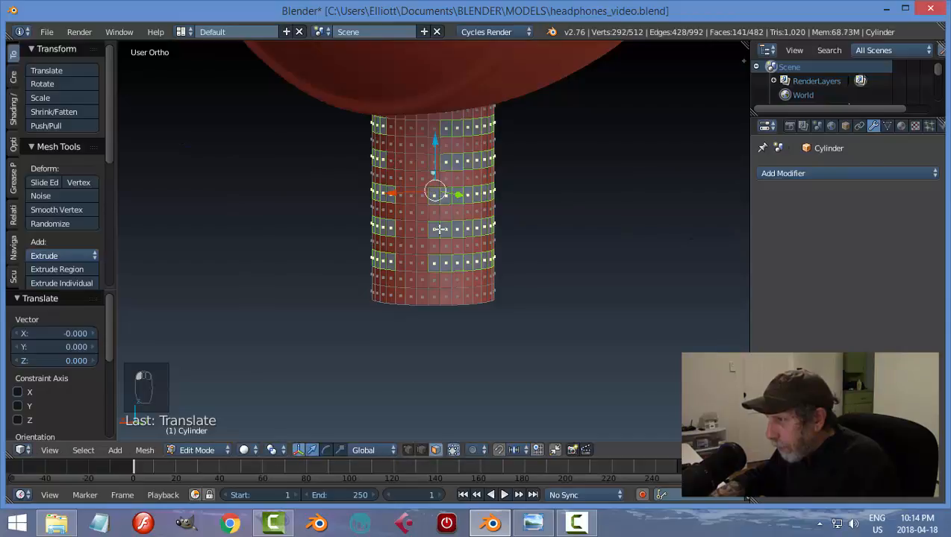
{"action": "left_click", "coordinate": [437, 229], "text": "shift"}
{"action": "left_click", "coordinate": [433, 261], "text": "shift"}
{"action": "left_click", "coordinate": [393, 260], "text": "shift"}
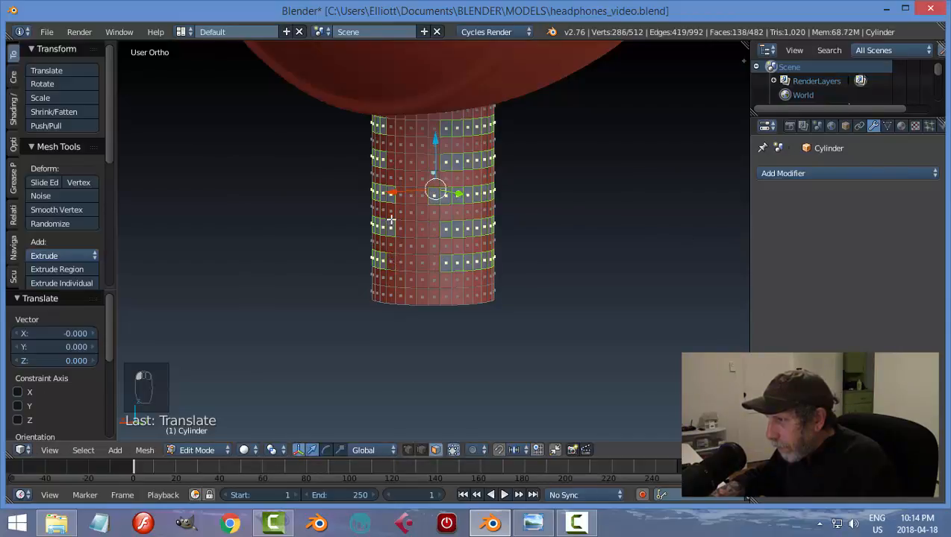
{"action": "left_click", "coordinate": [391, 224], "text": "shift"}
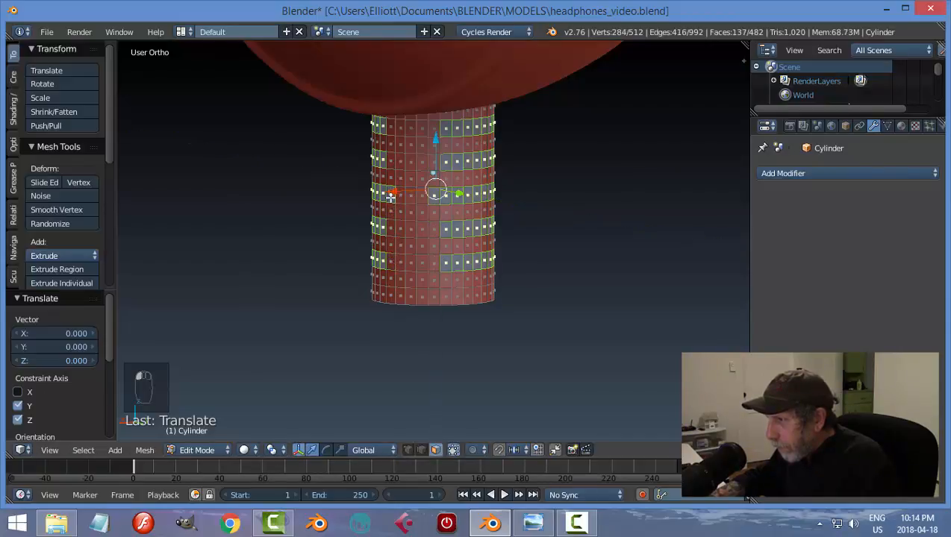
{"action": "left_click", "coordinate": [298, 450]}
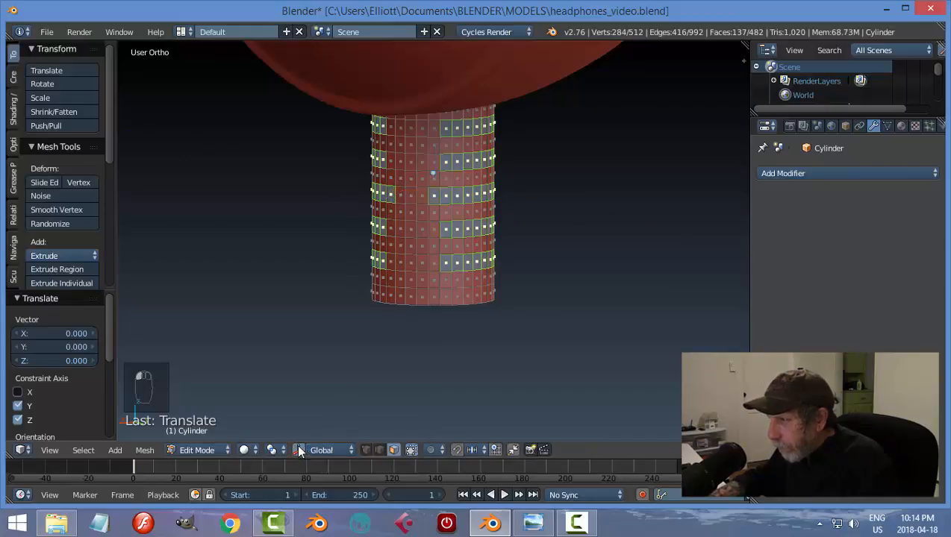
{"action": "left_click", "coordinate": [390, 195], "text": "shift"}
{"action": "left_click", "coordinate": [432, 195], "text": "shift"}
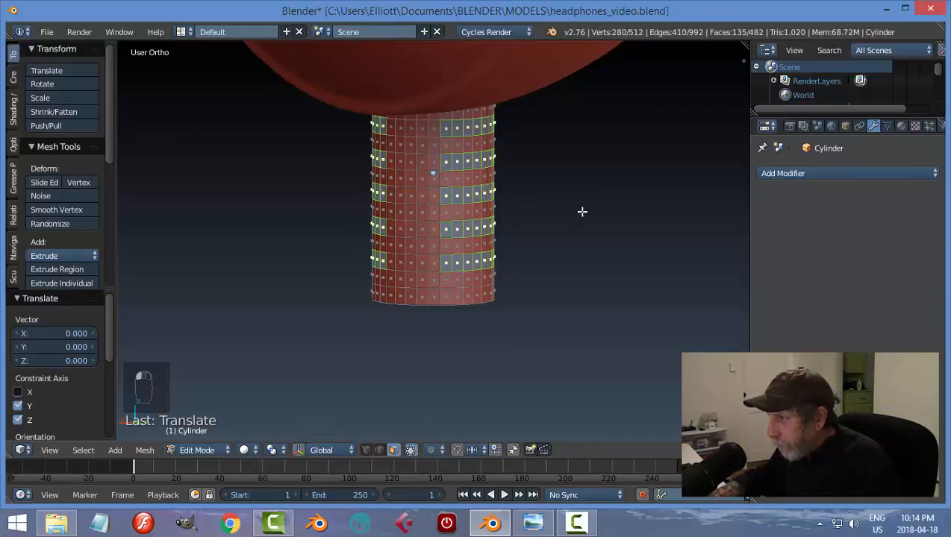
Extrude the selected ring faces in place without moving them
{"action": "middle_click_drag", "start_coordinate": [581, 212], "coordinate": [456, 232]}
{"action": "scroll", "coordinate": [456, 232], "scroll_direction": "down", "scroll_amount": 4}
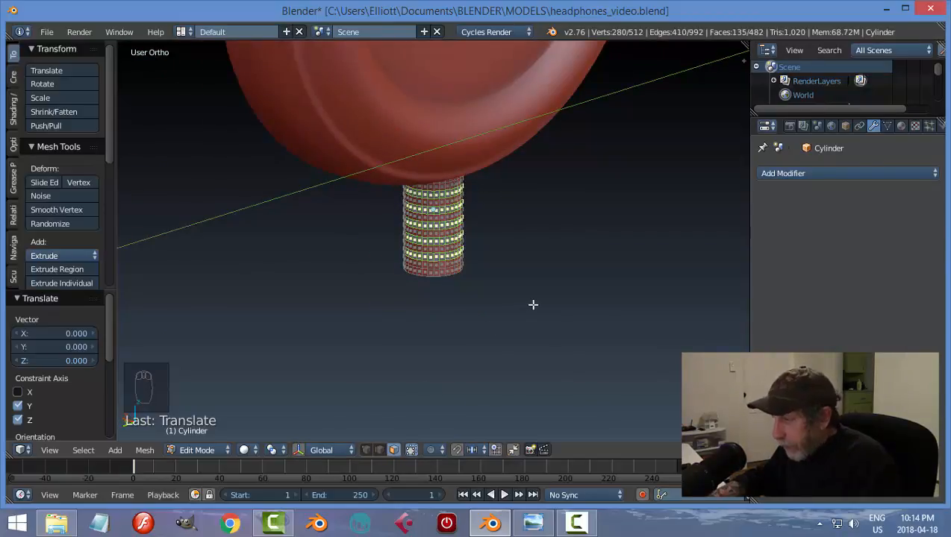
{"action": "key", "text": "e"}
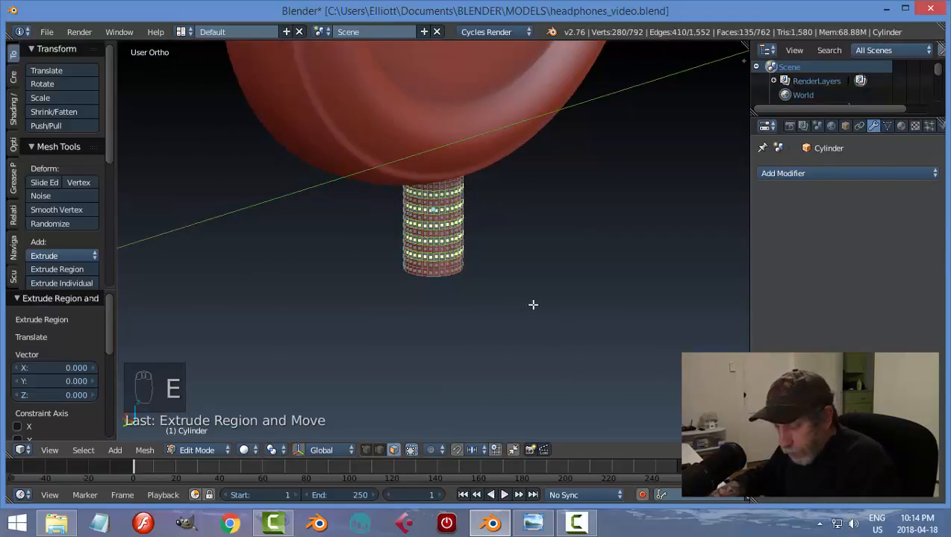
Try scaling the extruded ring faces uniformly by about 0.961, and undo that scaling
{"action": "key", "text": "s"}
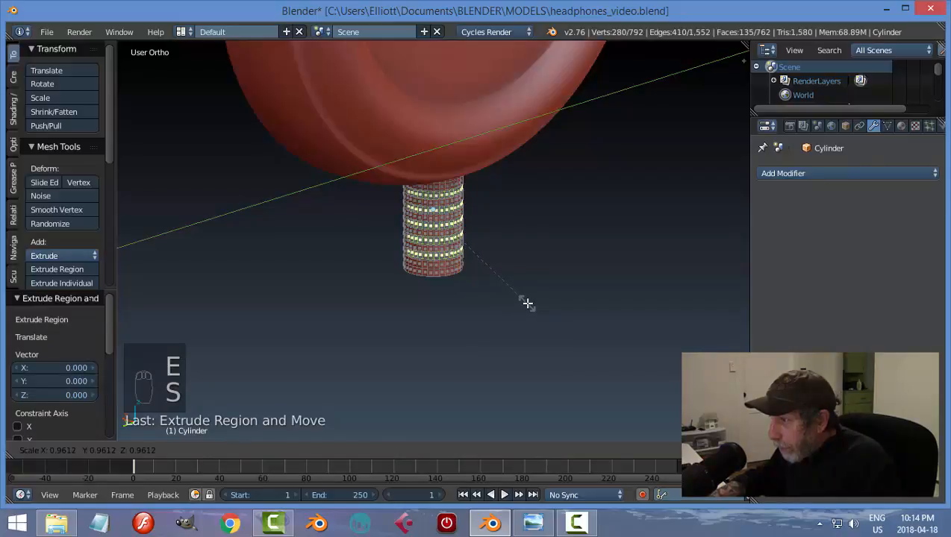
{"action": "left_click", "coordinate": [527, 303]}
{"action": "scroll", "coordinate": [543, 299], "scroll_direction": "up", "scroll_amount": 5}
{"action": "middle_click_drag", "start_coordinate": [534, 274], "coordinate": [550, 249]}
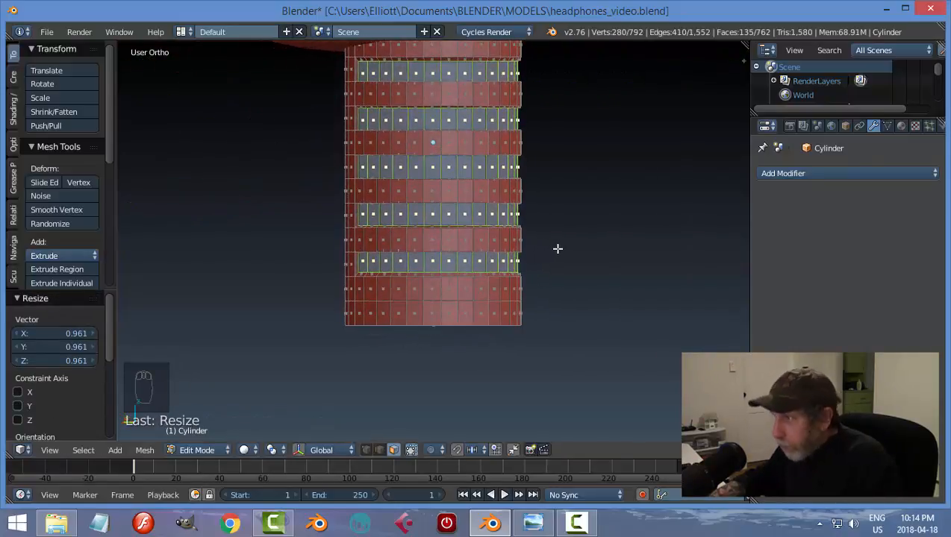
{"action": "key", "text": "ctrl+z"}
Scale the extruded ring faces inward by about 0.95 in X and Y only, locking Z
{"action": "key", "text": "s"}
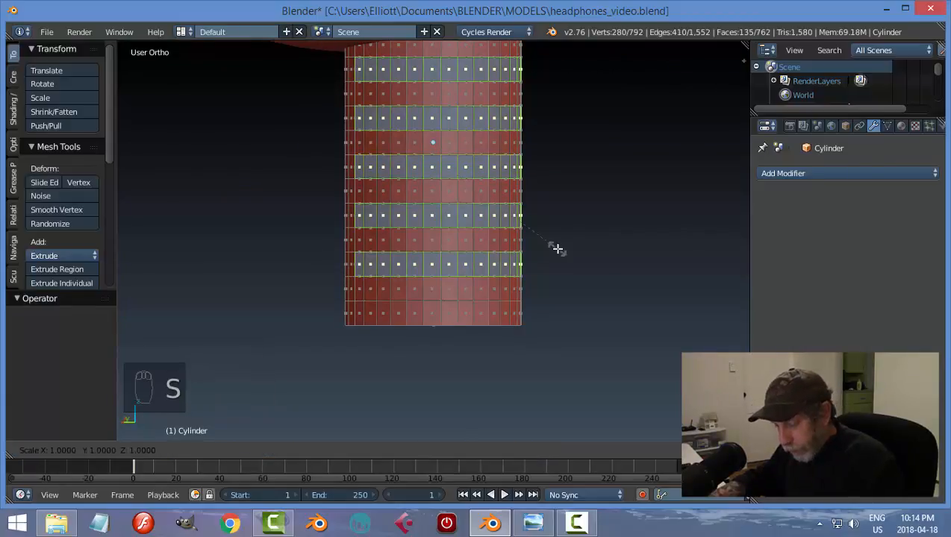
{"action": "key", "text": "shift+z"}
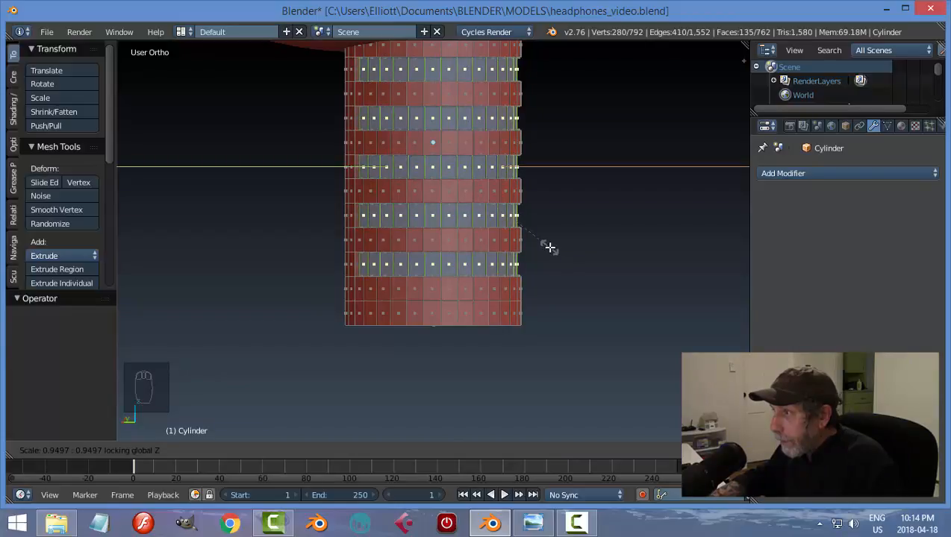
{"action": "left_click", "coordinate": [550, 247]}
Clear the face selection, return to Object Mode, and show the transform manipulator again
{"action": "key", "text": "a"}
{"action": "key", "text": "Tab"}
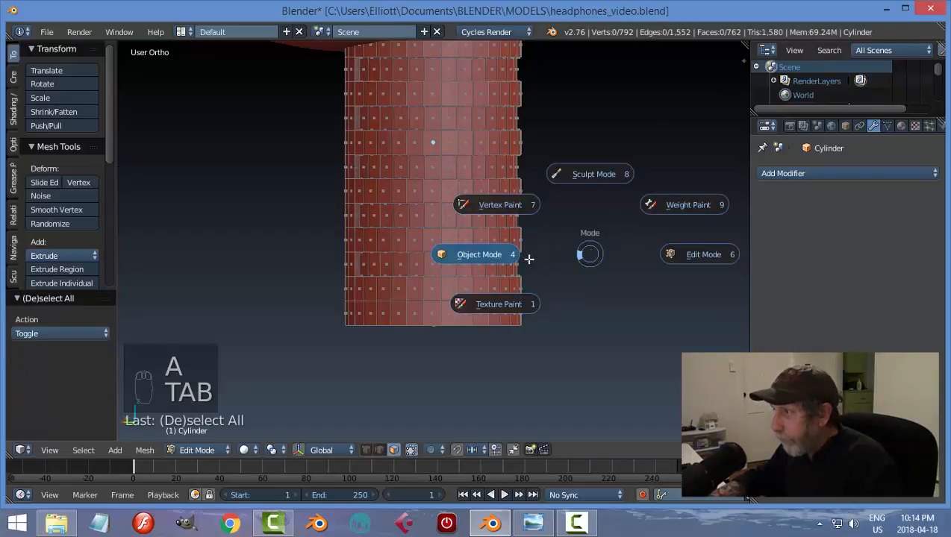
{"action": "left_click", "coordinate": [528, 255]}
{"action": "scroll", "coordinate": [521, 243], "scroll_direction": "down", "scroll_amount": 3}
{"action": "middle_click_drag", "start_coordinate": [533, 288], "coordinate": [539, 303]}
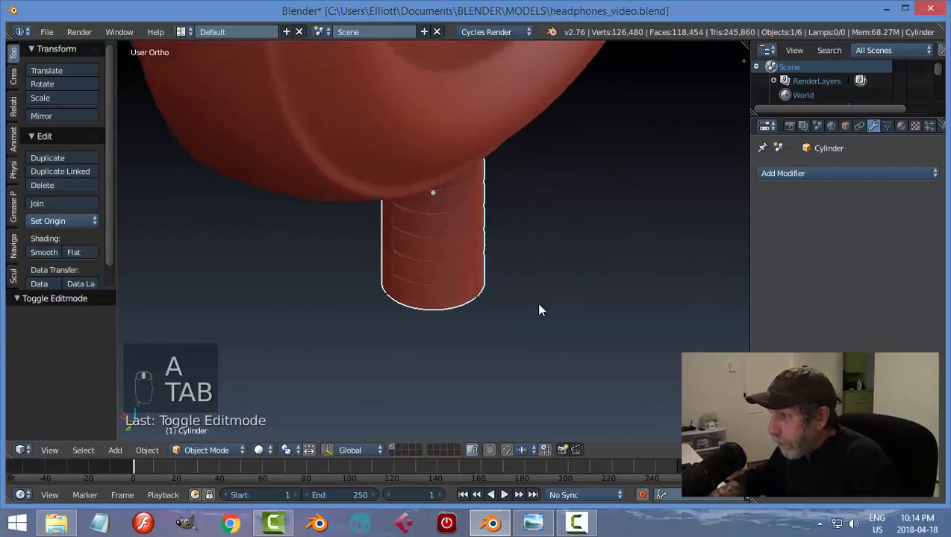
{"action": "left_click", "coordinate": [326, 450]}
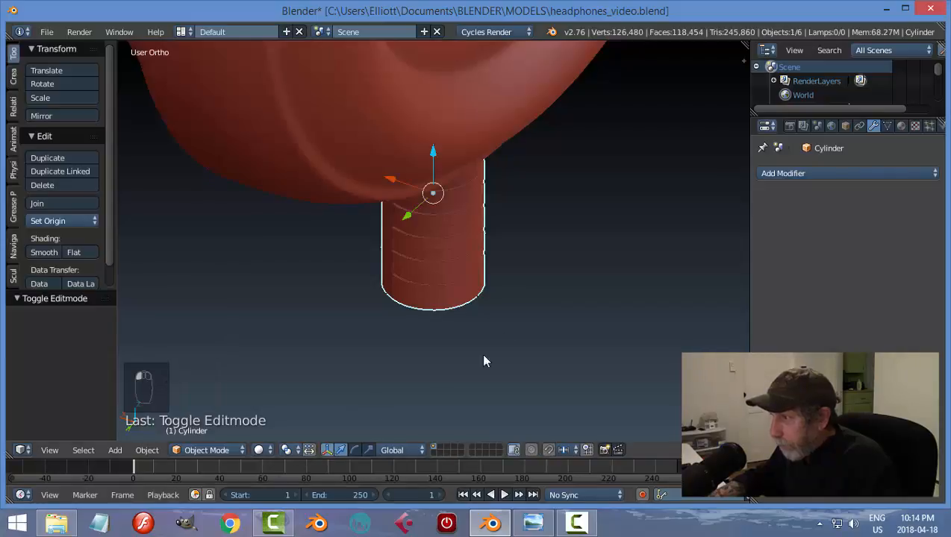
{"action": "scroll", "coordinate": [492, 343], "scroll_direction": "up", "scroll_amount": 2}
{"action": "middle_click_drag", "start_coordinate": [526, 323], "coordinate": [503, 272]}
Add a Bevel modifier to the grooved cylinder with 2 segments and a width of 0.0190
{"action": "left_click", "coordinate": [761, 173]}
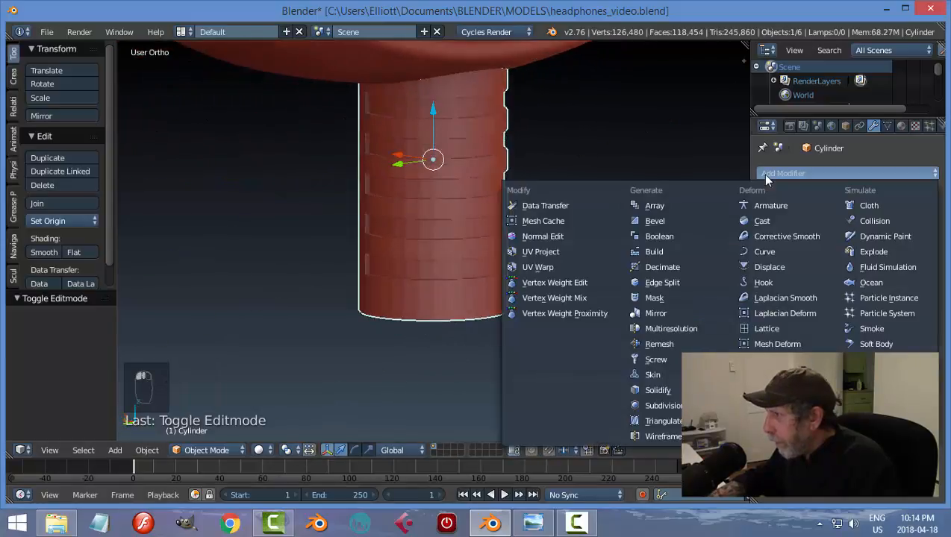
{"action": "left_click", "coordinate": [668, 219]}
{"action": "left_click", "coordinate": [839, 254]}
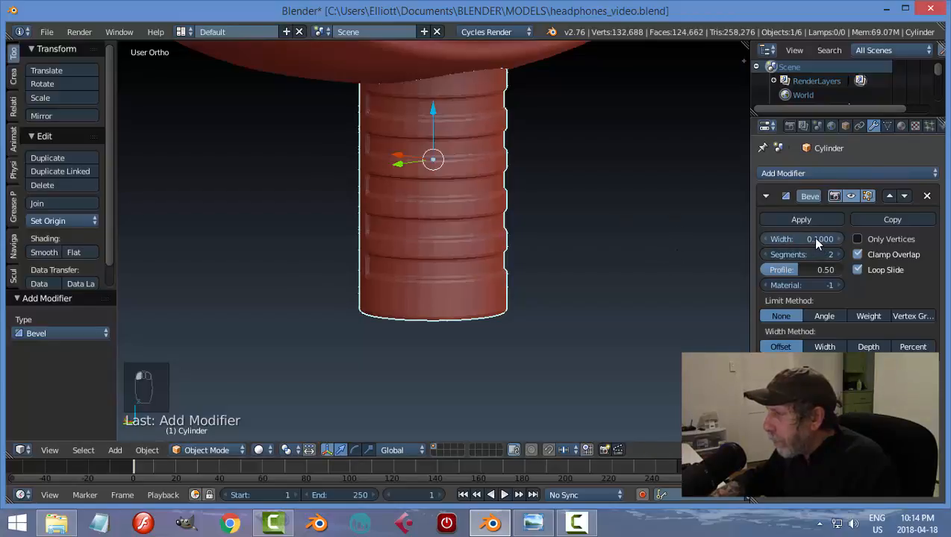
{"action": "left_click_drag", "start_coordinate": [817, 241], "coordinate": [808, 241]}
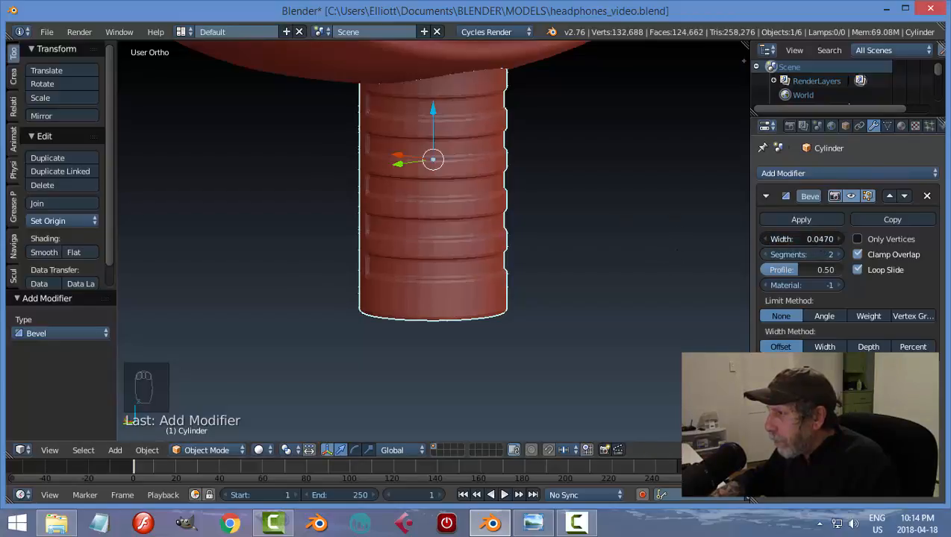
{"action": "left_click_drag", "start_coordinate": [807, 239], "coordinate": [813, 239]}
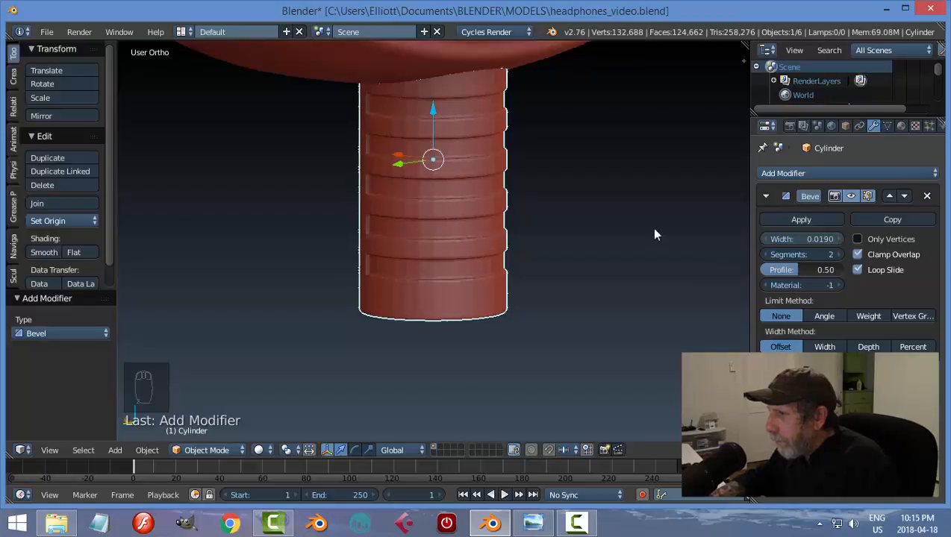
Apply smooth shading to the bevelled cylinder and check its grooves under the ear cup
{"action": "left_click", "coordinate": [68, 253]}
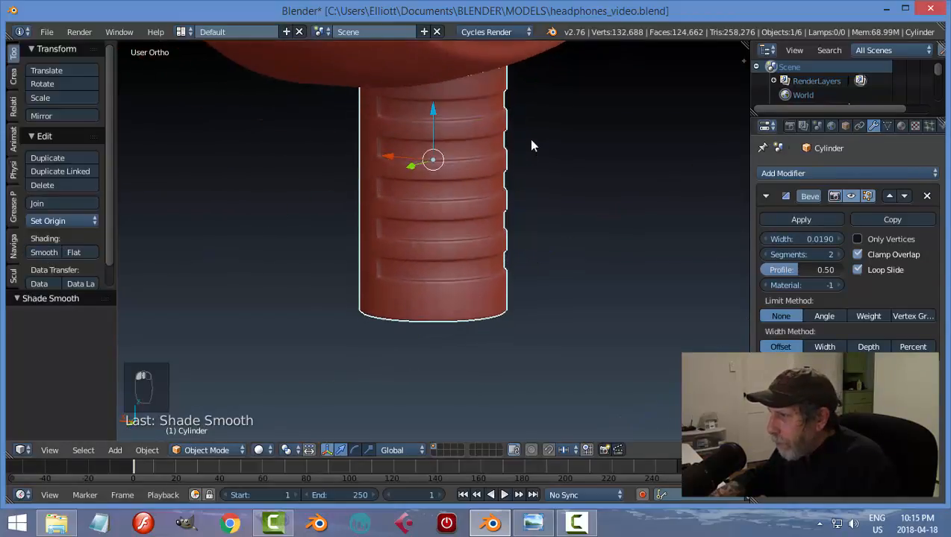
{"action": "scroll", "coordinate": [518, 188], "scroll_direction": "down", "scroll_amount": 3}
{"action": "middle_click_drag", "start_coordinate": [518, 188], "coordinate": [579, 229]}
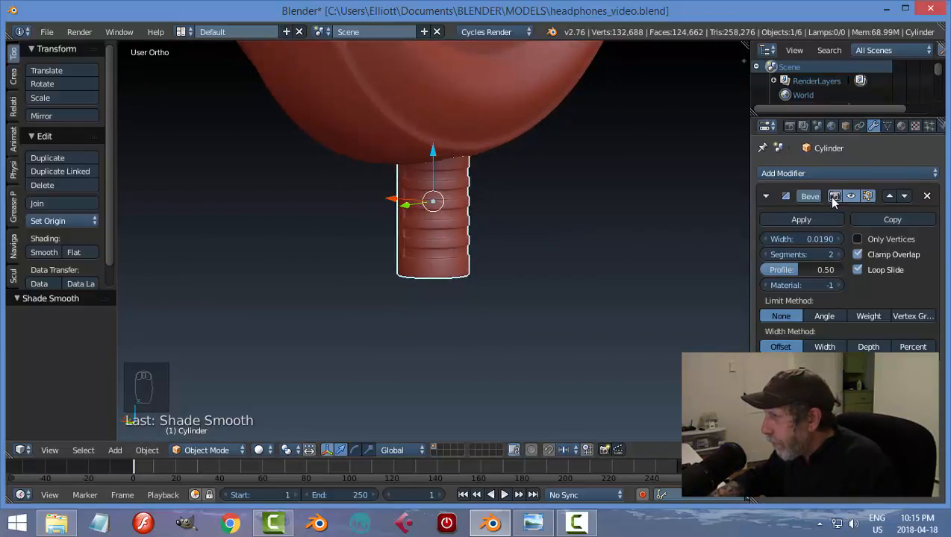
Try an Edge Split modifier with the bevel hidden in the viewport, removing it and showing the bevel again
{"action": "left_click", "coordinate": [851, 196]}
{"action": "scroll", "coordinate": [593, 281], "scroll_direction": "up", "scroll_amount": 2}
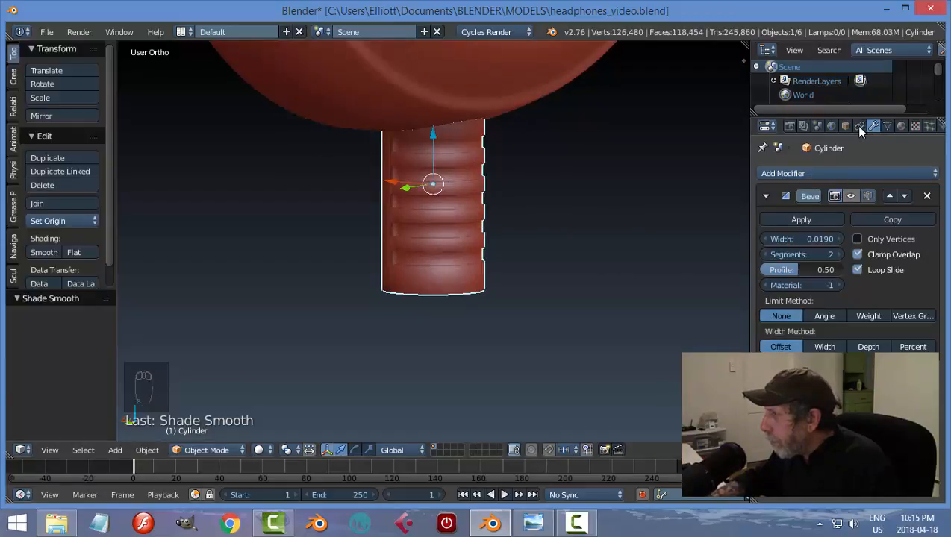
{"action": "left_click", "coordinate": [800, 172]}
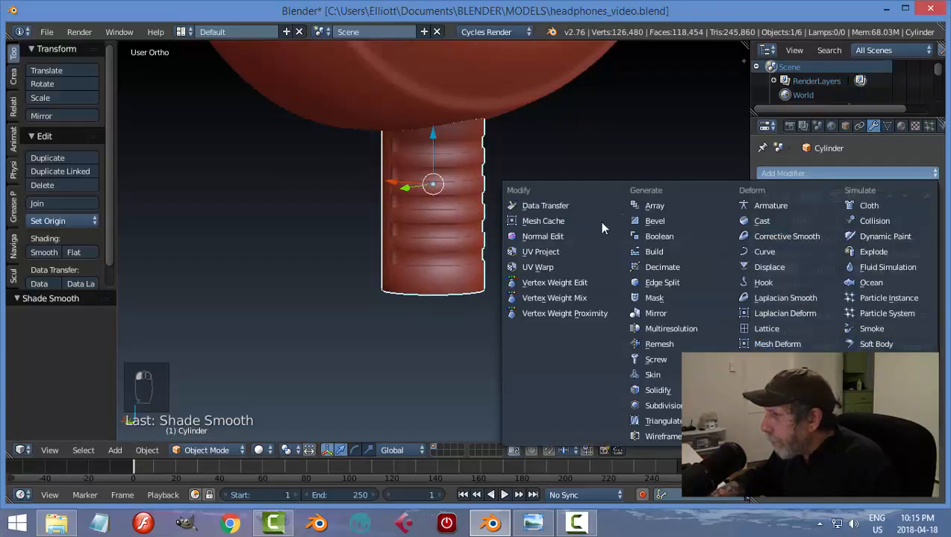
{"action": "left_click", "coordinate": [661, 283]}
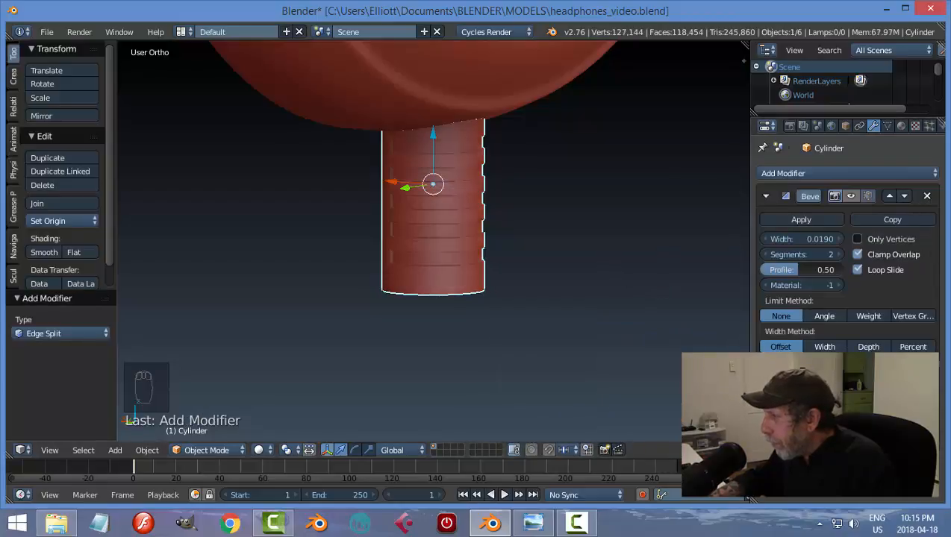
{"action": "left_click", "coordinate": [926, 371]}
{"action": "left_click", "coordinate": [850, 197]}
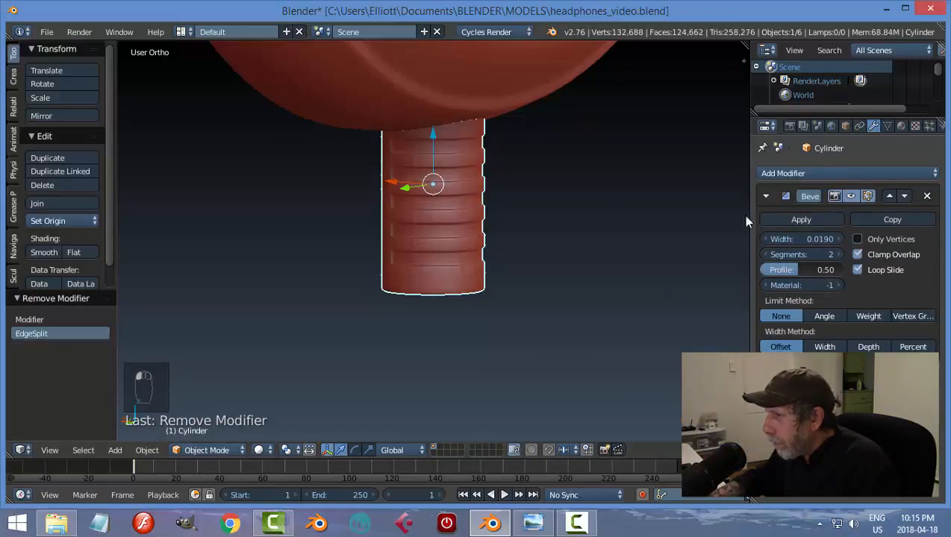
Add a Simple Deform modifier to the grooved cylinder, set to Taper with a factor of 0.285
{"action": "middle_click_drag", "start_coordinate": [559, 202], "coordinate": [571, 238]}
{"action": "left_click", "coordinate": [826, 172]}
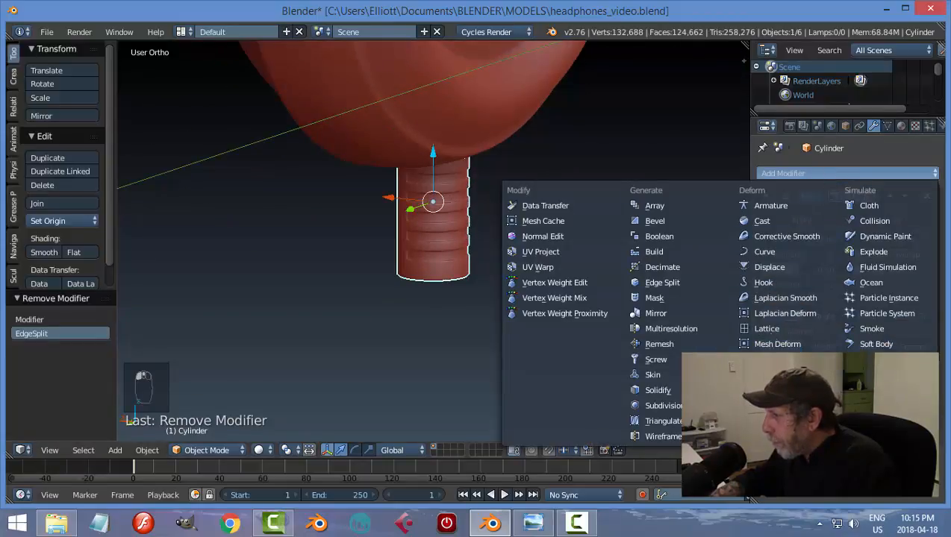
{"action": "left_click", "coordinate": [780, 360]}
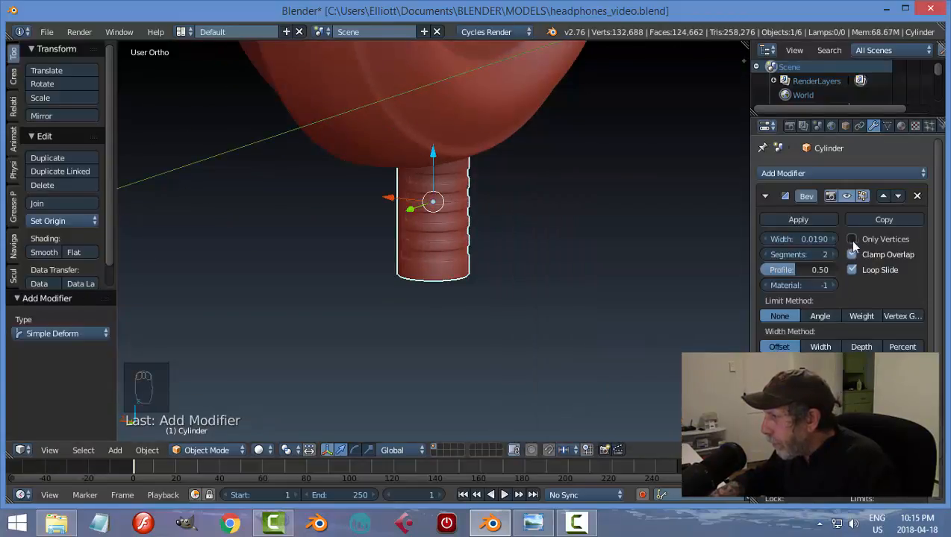
{"action": "scroll", "coordinate": [432, 241], "scroll_direction": "down", "scroll_amount": 2}
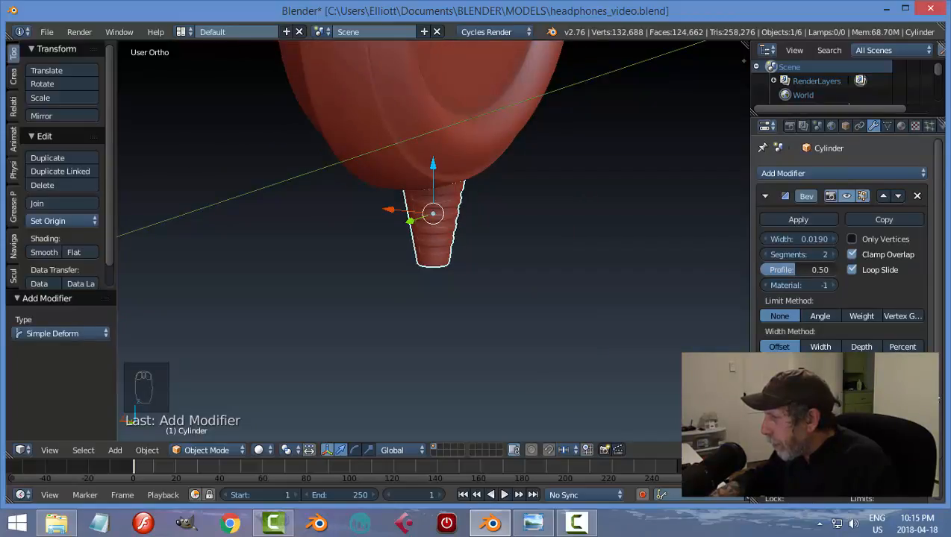
{"action": "scroll", "coordinate": [940, 382], "scroll_direction": "down", "scroll_amount": 3}
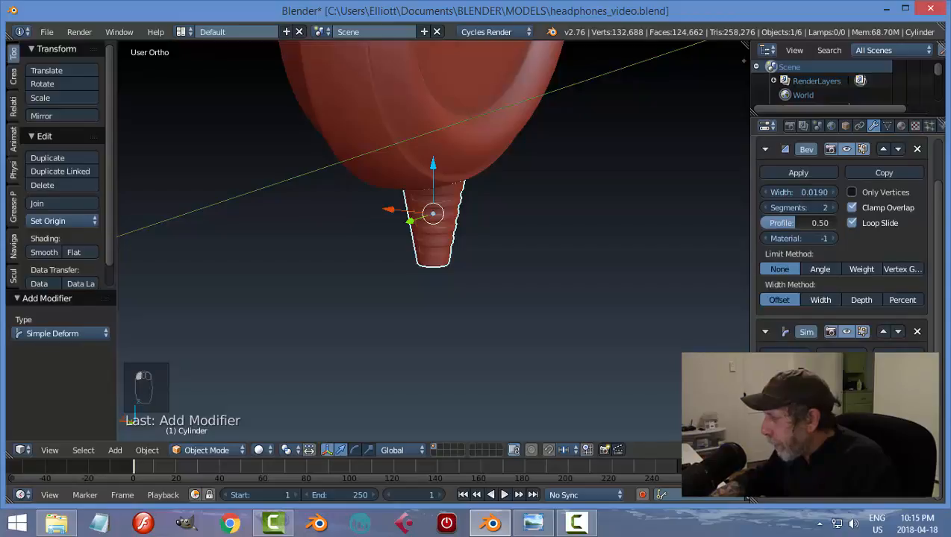
{"action": "left_click_drag", "start_coordinate": [883, 431], "coordinate": [866, 432]}
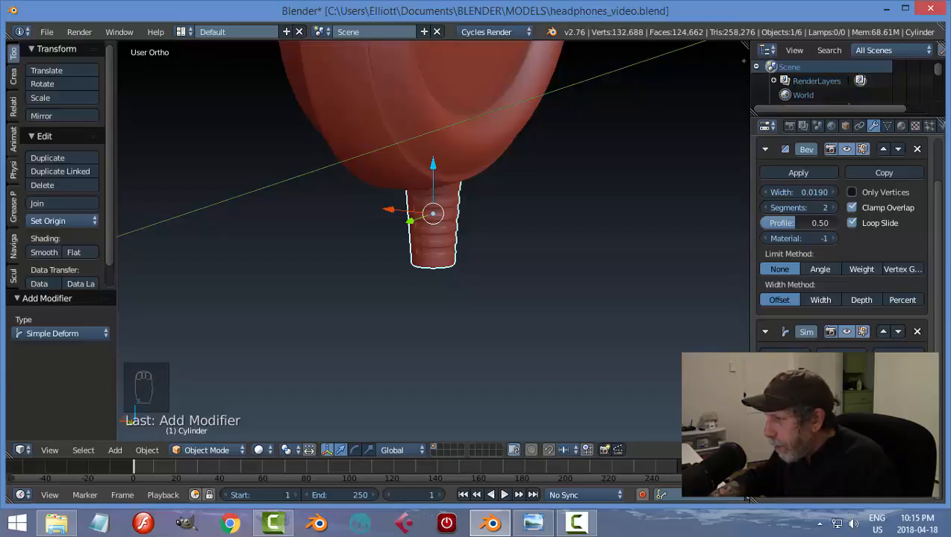
Shorten the tapered cylinder slightly along Z, raise it a little toward the ear cup, and save the file
{"action": "key", "text": "s"}
{"action": "key", "text": "z"}
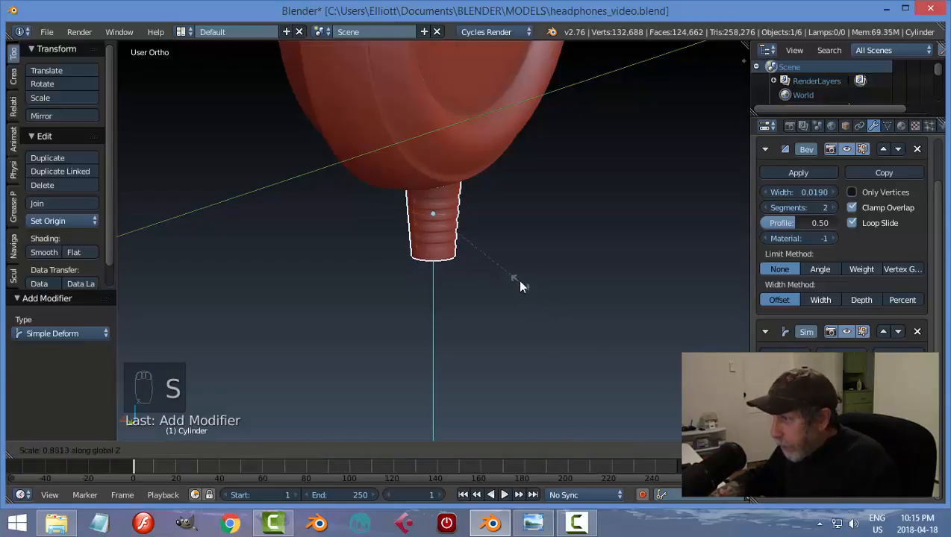
{"action": "left_click", "coordinate": [518, 284]}
{"action": "left_click_drag", "start_coordinate": [433, 167], "coordinate": [432, 161]}
{"action": "key", "text": "a"}
{"action": "middle_click_drag", "start_coordinate": [433, 161], "coordinate": [475, 201]}
{"action": "key", "text": "ctrl+s"}
Apply the Bevel and Simple Deform modifiers permanently to the cylinder under the ear cup
{"action": "right_click", "coordinate": [440, 256]}
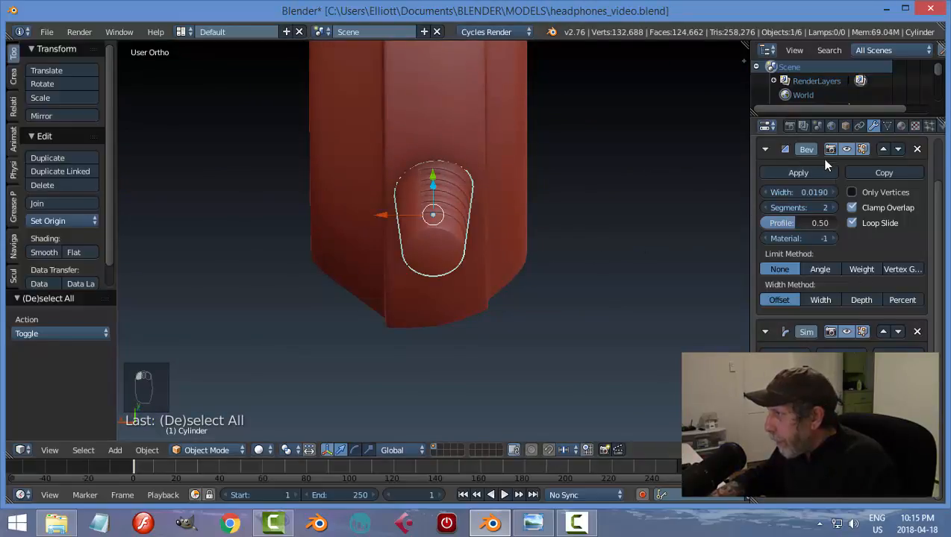
{"action": "left_click", "coordinate": [769, 167]}
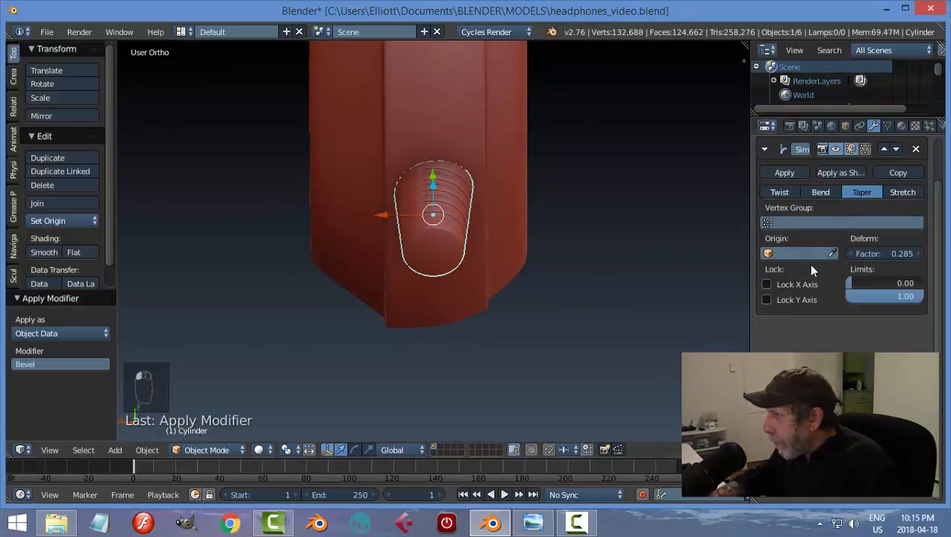
{"action": "left_click", "coordinate": [783, 173]}
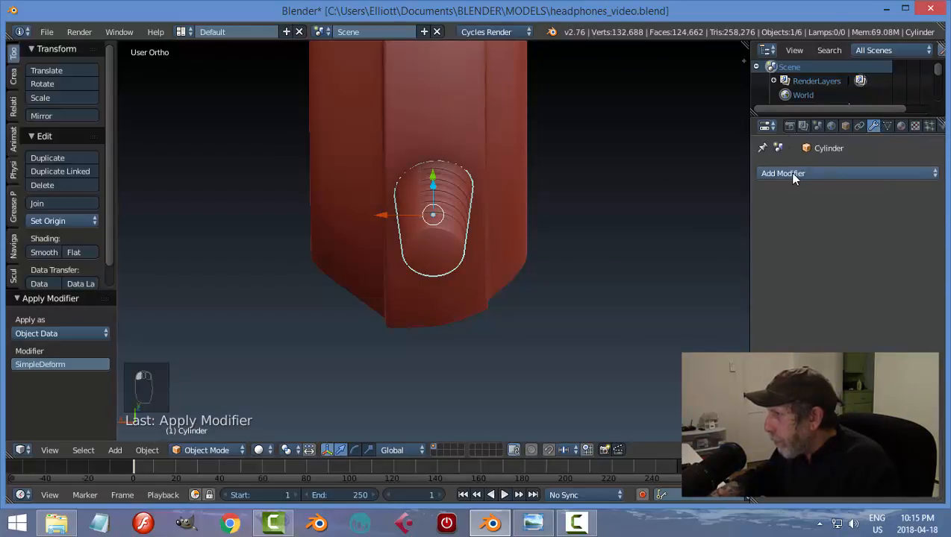
Try a Subdivision Surface modifier with 2 viewport subdivisions and smooth shading on the cylinder, and remove the modifier
{"action": "left_click", "coordinate": [793, 174]}
{"action": "left_click", "coordinate": [657, 403]}
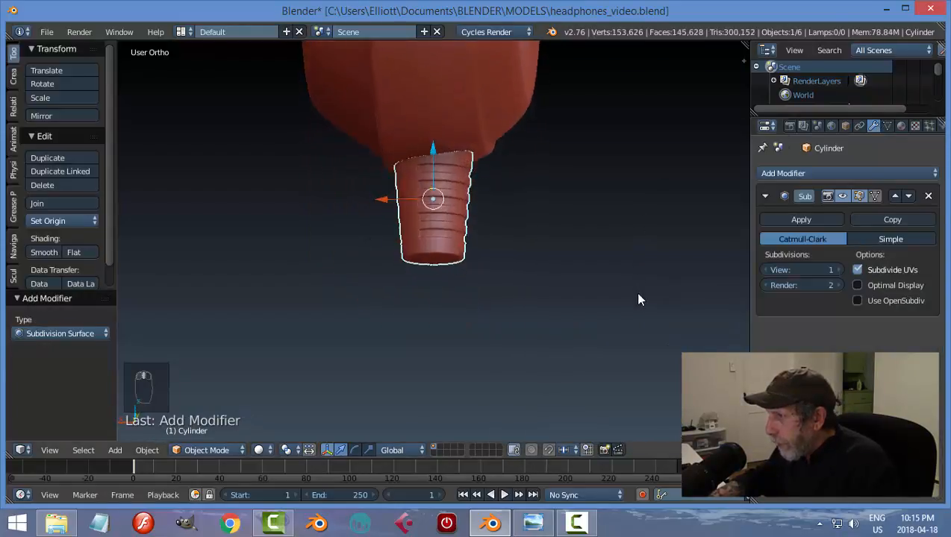
{"action": "left_click", "coordinate": [837, 269]}
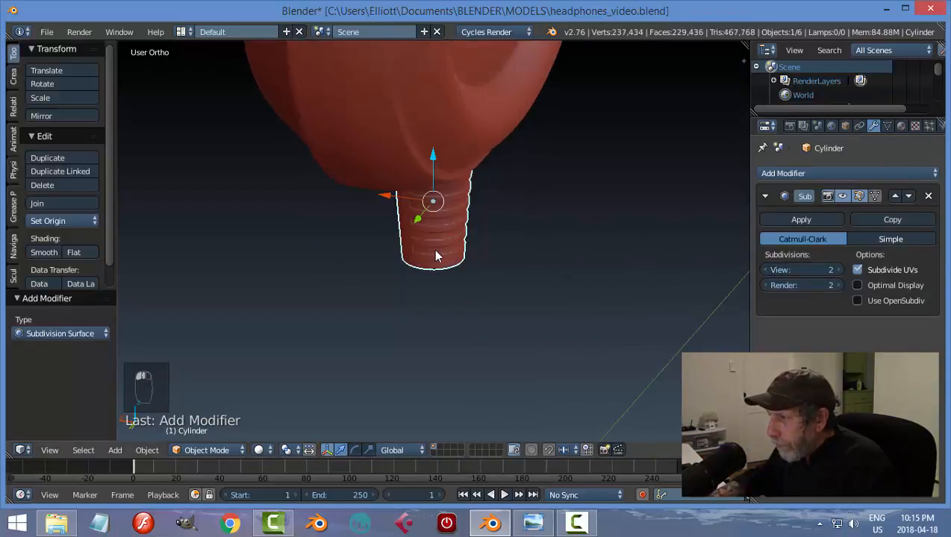
{"action": "left_click", "coordinate": [43, 253]}
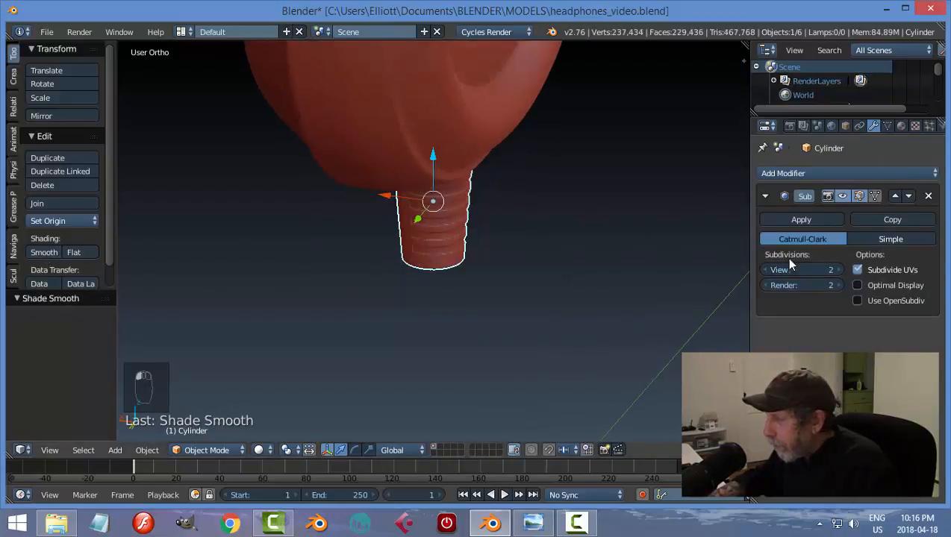
{"action": "left_click", "coordinate": [928, 196]}
Examine the tapered fitting's grooves and lower end up close, and show its mesh normals settings
{"action": "scroll", "coordinate": [483, 265], "scroll_direction": "down", "scroll_amount": 2}
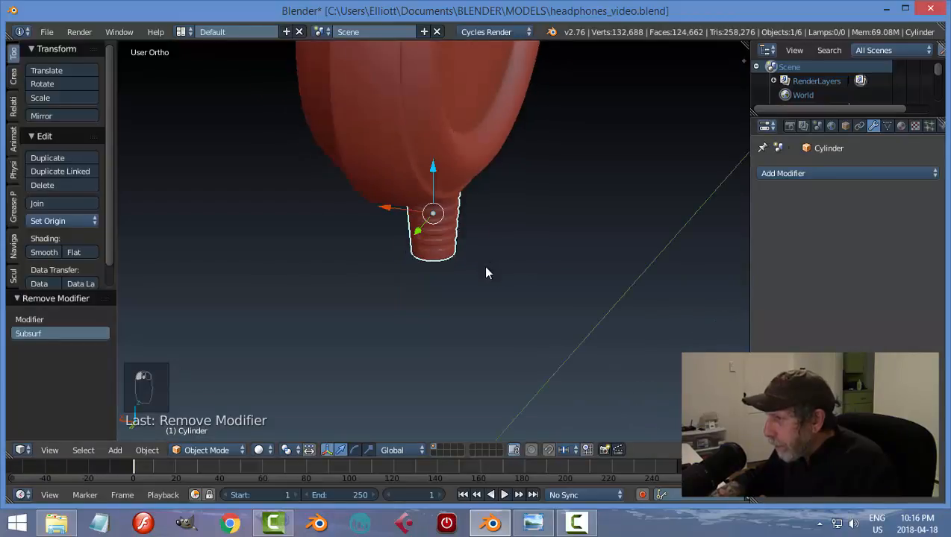
{"action": "middle_click_drag", "start_coordinate": [483, 265], "coordinate": [492, 202]}
{"action": "scroll", "coordinate": [470, 259], "scroll_direction": "up", "scroll_amount": 4}
{"action": "scroll", "coordinate": [464, 253], "scroll_direction": "up", "scroll_amount": 2}
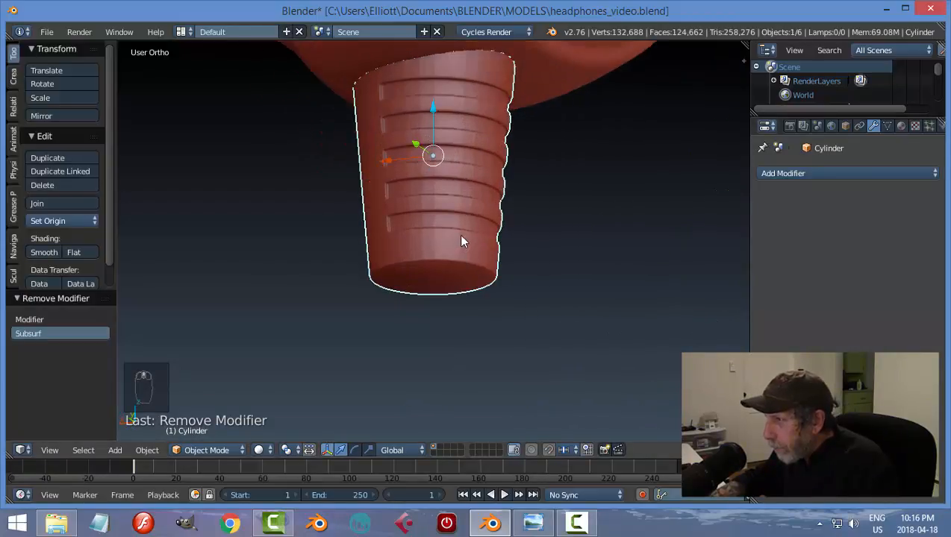
{"action": "middle_click_drag", "start_coordinate": [458, 234], "coordinate": [484, 274]}
{"action": "scroll", "coordinate": [481, 261], "scroll_direction": "down", "scroll_amount": 2}
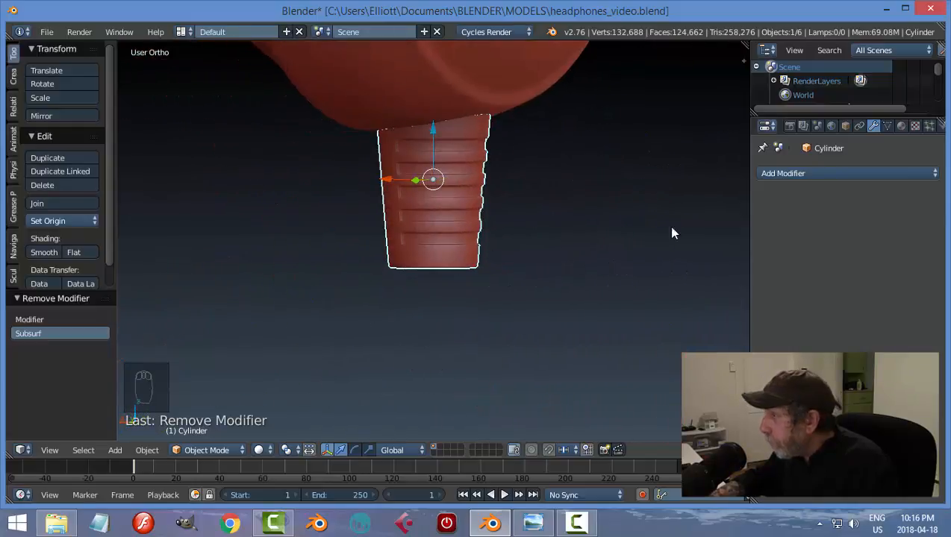
{"action": "left_click", "coordinate": [887, 126]}
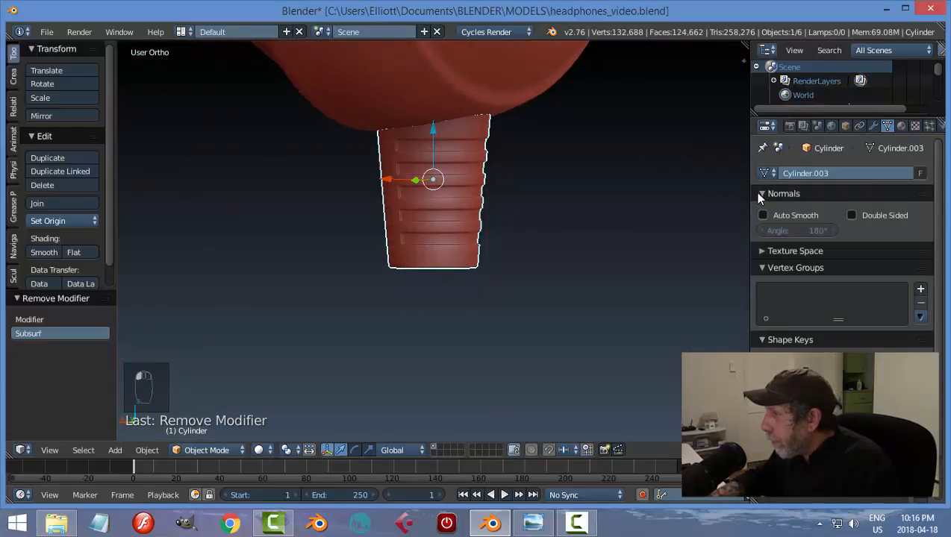
Edit the cylinder's mesh with face selection and select its flat bottom end face
{"action": "middle_click_drag", "start_coordinate": [484, 261], "coordinate": [434, 238]}
{"action": "right_click", "coordinate": [434, 239]}
{"action": "key", "text": "Tab"}
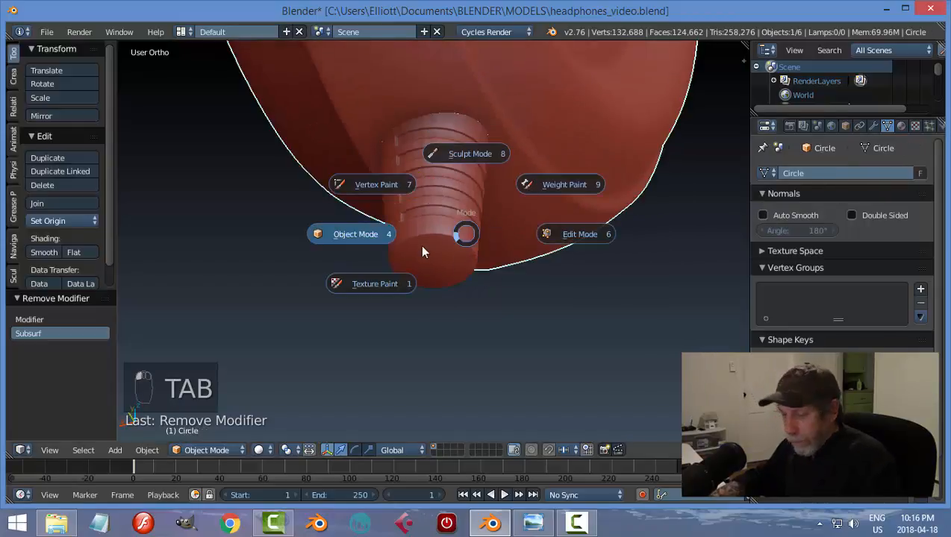
{"action": "left_click", "coordinate": [422, 246]}
{"action": "right_click", "coordinate": [428, 248]}
{"action": "key", "text": "Tab"}
{"action": "left_click", "coordinate": [482, 251]}
{"action": "key", "text": "ctrl+Tab"}
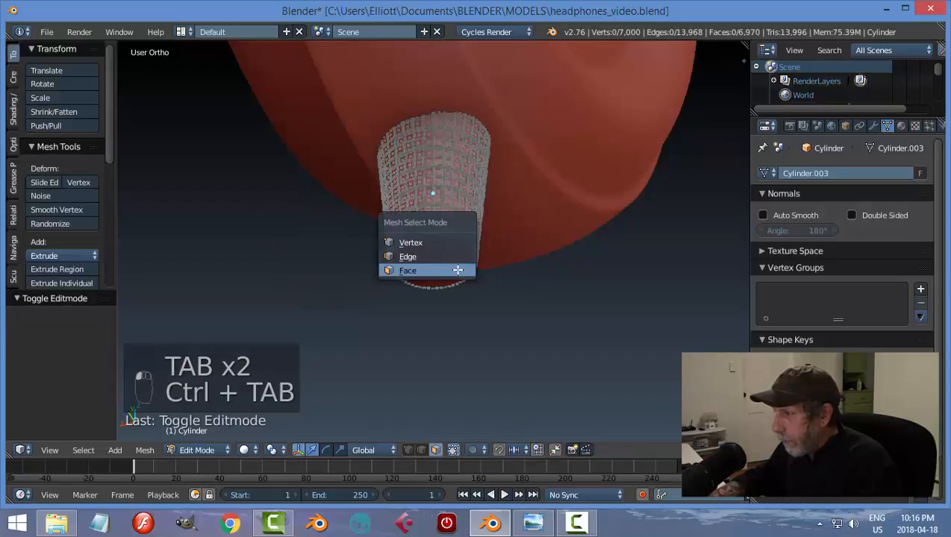
{"action": "left_click", "coordinate": [457, 271]}
{"action": "right_click", "coordinate": [448, 269]}
Inset the bottom face, extrude it and move it up 0.031 along Z as a recess, and return to Object Mode
{"action": "middle_click_drag", "start_coordinate": [594, 254], "coordinate": [592, 291]}
{"action": "key", "text": "i"}
{"action": "left_click", "coordinate": [608, 257]}
{"action": "key", "text": "e"}
{"action": "right_click", "coordinate": [594, 290]}
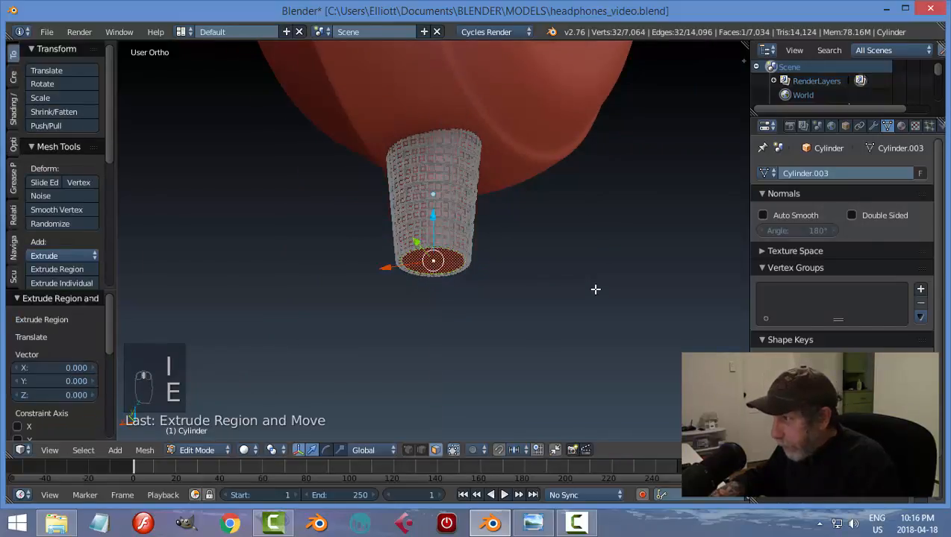
{"action": "left_click_drag", "start_coordinate": [435, 218], "coordinate": [435, 209]}
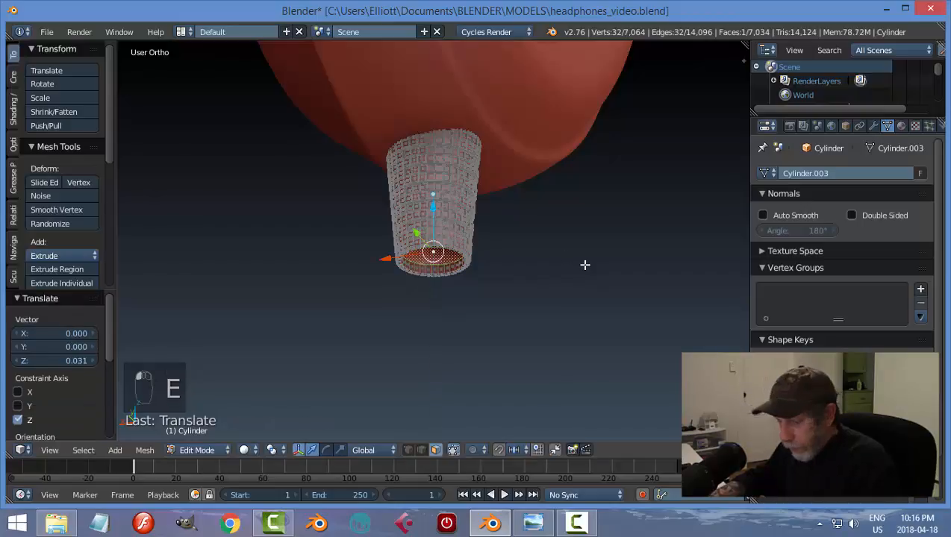
{"action": "key", "text": "a"}
{"action": "key", "text": "Tab"}
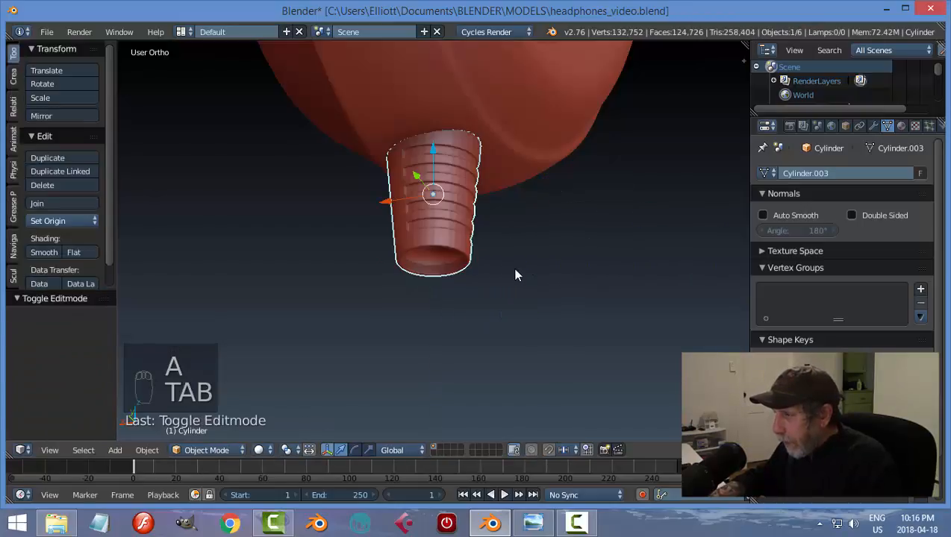
Re-enter Edit Mode, extrude the recessed bottom face in place, and snap the 3D cursor to it
{"action": "key", "text": "Tab"}
{"action": "left_click", "coordinate": [603, 269]}
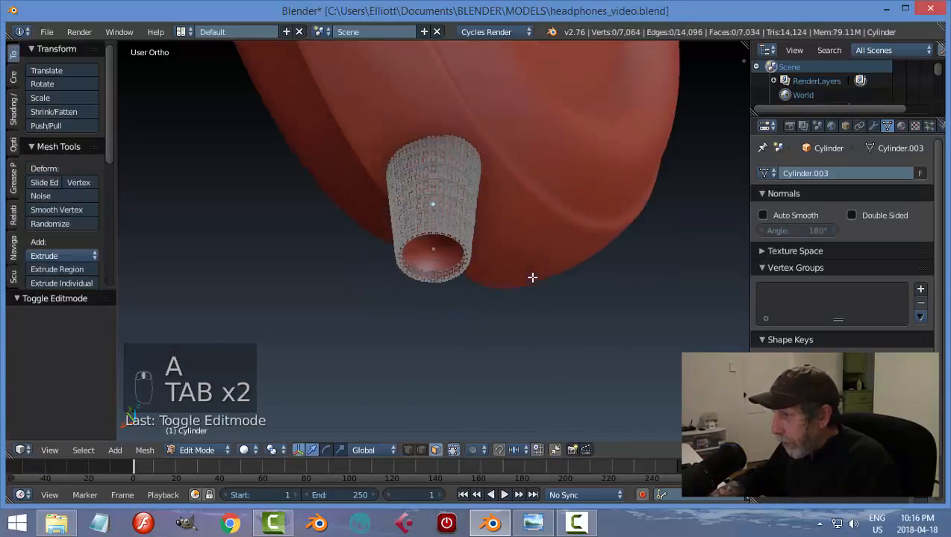
{"action": "right_click", "coordinate": [429, 252]}
{"action": "key", "text": "e"}
{"action": "key", "text": "shift+s"}
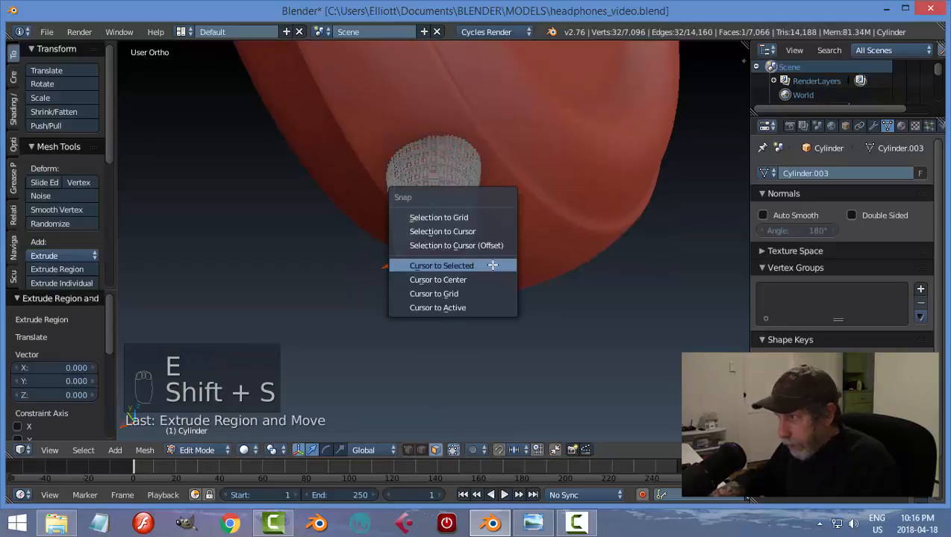
{"action": "left_click", "coordinate": [493, 264]}
Clear the face selection, return the fitting to Object Mode, and save the file
{"action": "key", "text": "a"}
{"action": "key", "text": "Tab"}
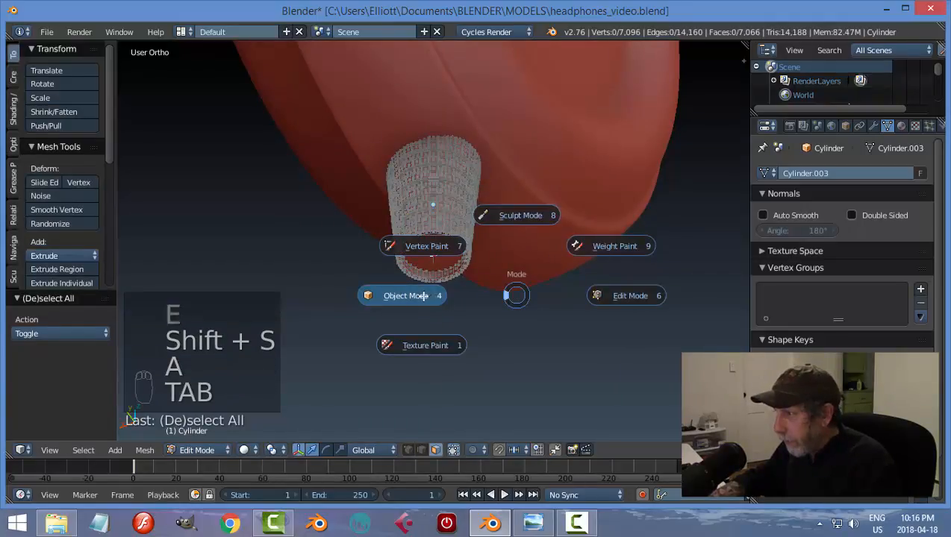
{"action": "middle_click_drag", "start_coordinate": [508, 297], "coordinate": [533, 287]}
{"action": "key", "text": "ctrl+s"}
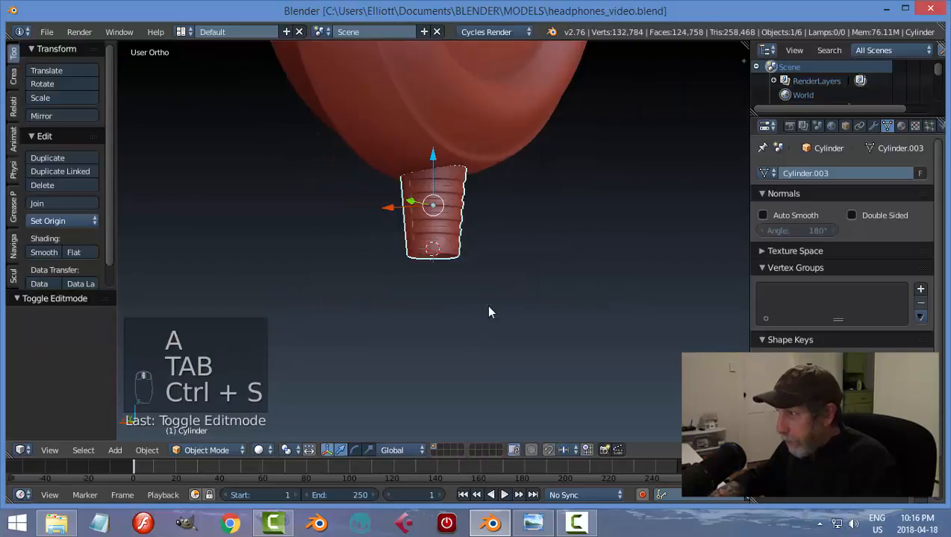
Add a Path curve at the 3D cursor and rotate it 90° around the Y axis so it runs vertically
{"action": "mouse_move", "coordinate": [488, 311]}
{"action": "middle_mouse_down"}
{"action": "mouse_move", "coordinate": [499, 201]}
{"action": "mouse_move", "coordinate": [479, 325]}
{"action": "middle_mouse_up"}
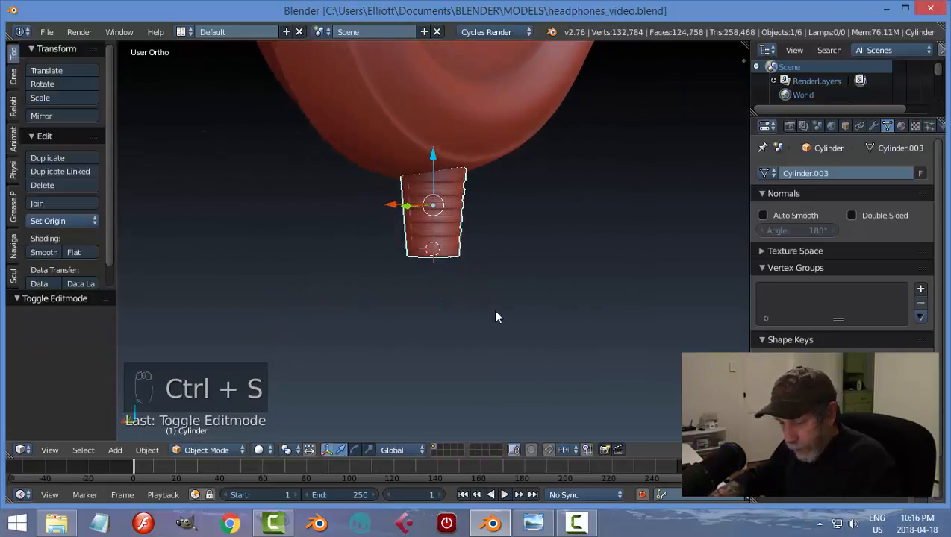
{"action": "key", "text": "shift+a"}
{"action": "mouse_move", "coordinate": [485, 301]}
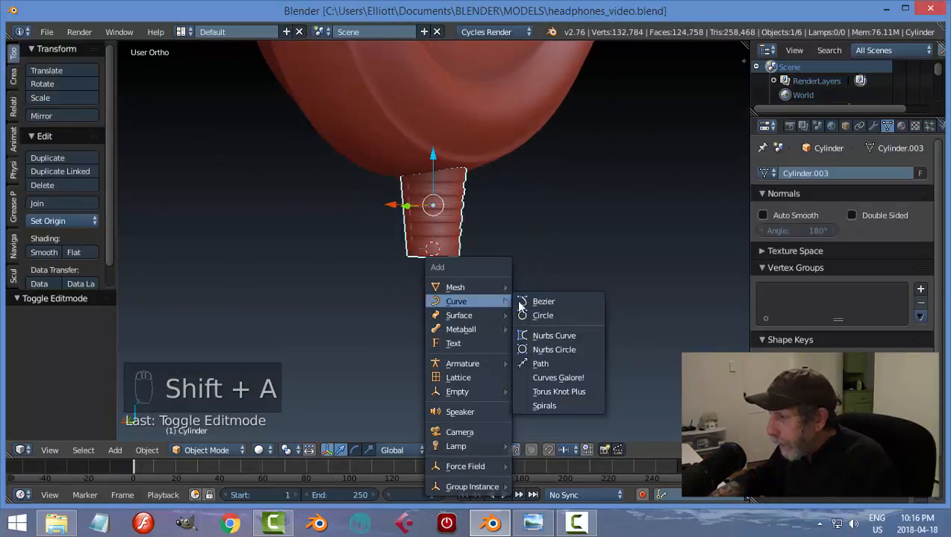
{"action": "left_click", "coordinate": [548, 362]}
{"action": "middle_click_drag", "start_coordinate": [573, 269], "coordinate": [510, 316]}
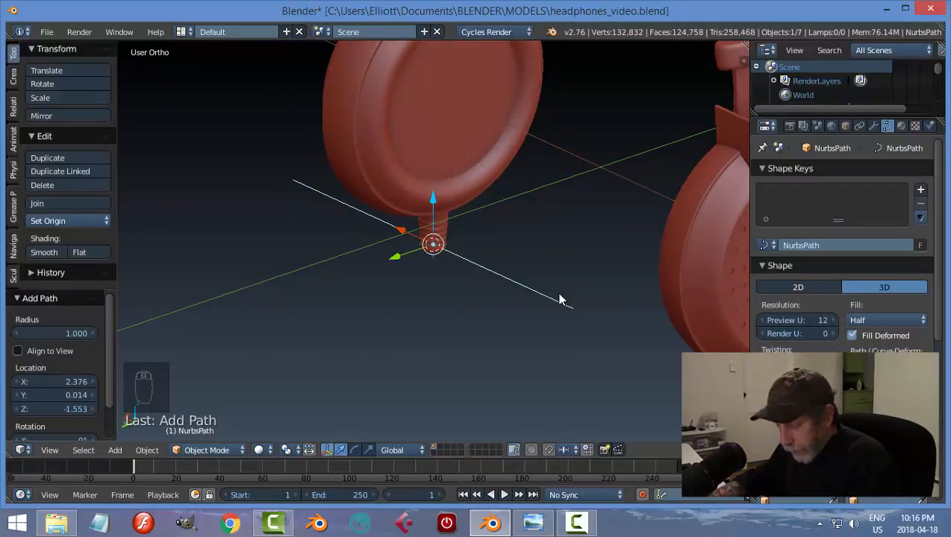
{"action": "type", "text": "ry90"}
{"action": "key", "text": "Return"}
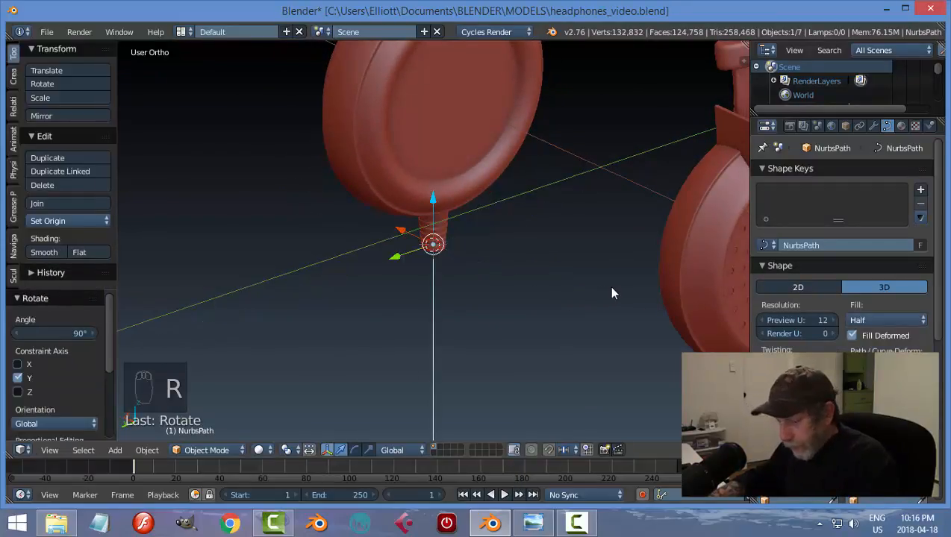
Scale the path to about 0.258 and move it about -0.149 along Z
{"action": "key", "text": "s"}
{"action": "left_click", "coordinate": [467, 267]}
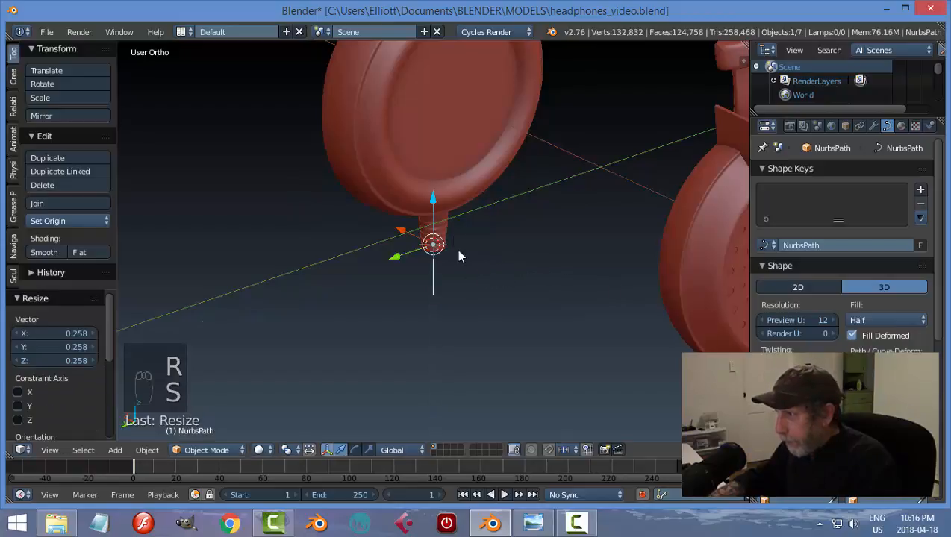
{"action": "key", "text": "g"}
{"action": "key", "text": "z"}
{"action": "left_click", "coordinate": [431, 215]}
Check the path's control points in Edit Mode, return to Object Mode, and lower the path so its upper end starts inside the fitting
{"action": "middle_click_drag", "start_coordinate": [547, 280], "coordinate": [562, 245]}
{"action": "key", "text": "Tab"}
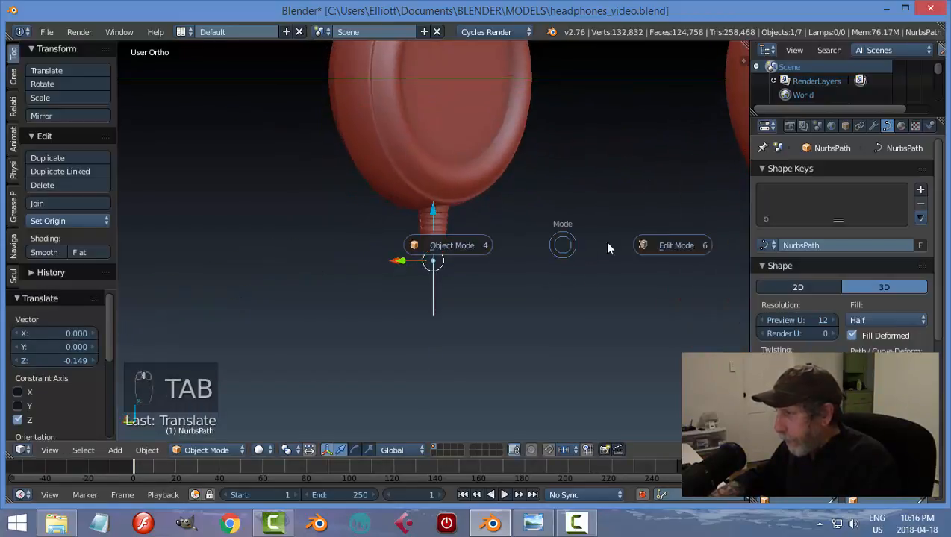
{"action": "left_click", "coordinate": [608, 248]}
{"action": "middle_click_drag", "start_coordinate": [518, 270], "coordinate": [506, 273]}
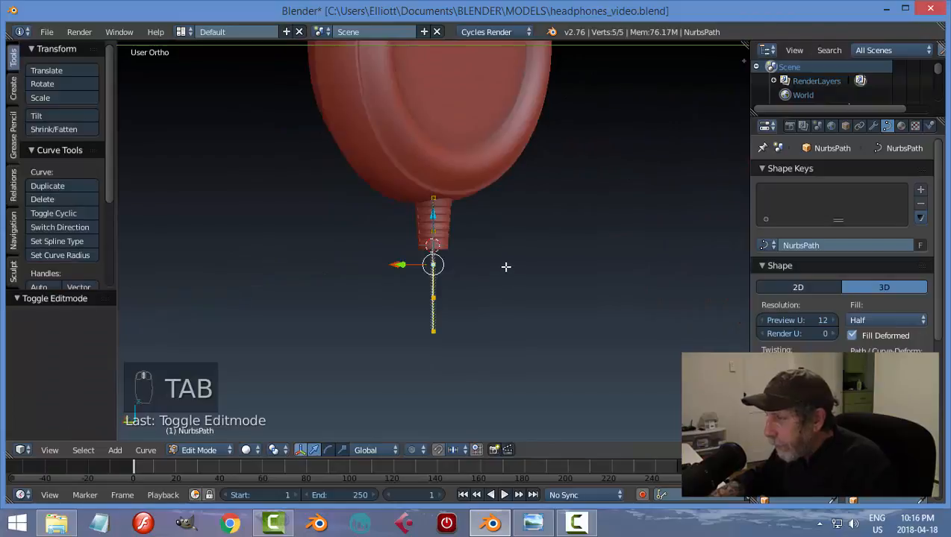
{"action": "key", "text": "Tab"}
{"action": "left_click", "coordinate": [431, 253]}
{"action": "left_click_drag", "start_coordinate": [434, 215], "coordinate": [437, 249]}
Edit the path and pull its lowest control point about 1.489 along Y to curve the cable outward
{"action": "key", "text": "Tab"}
{"action": "left_click", "coordinate": [634, 257]}
{"action": "scroll", "coordinate": [555, 287], "scroll_direction": "down", "scroll_amount": 1}
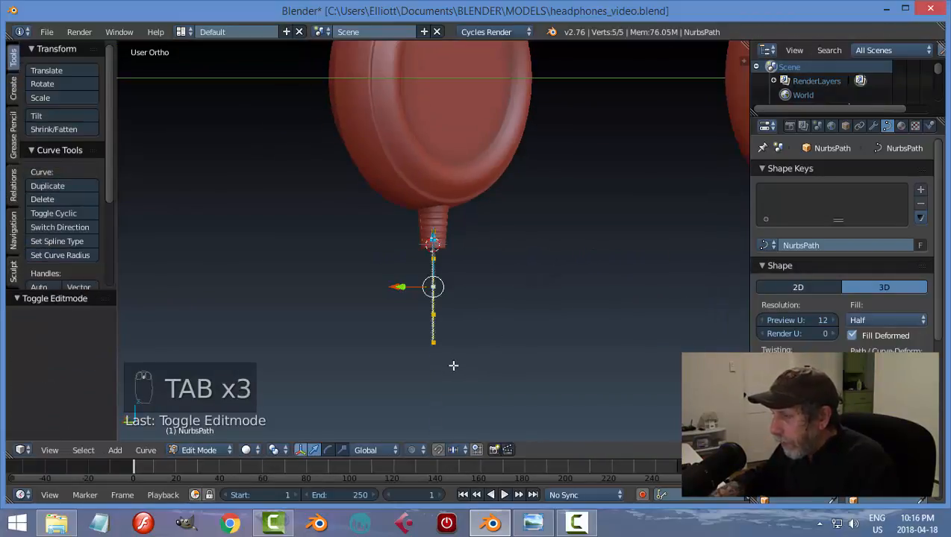
{"action": "right_click", "coordinate": [434, 342]}
{"action": "middle_click_drag", "start_coordinate": [409, 346], "coordinate": [381, 358]}
{"action": "left_click", "coordinate": [314, 407]}
{"action": "middle_click_drag", "start_coordinate": [314, 406], "coordinate": [494, 359]}
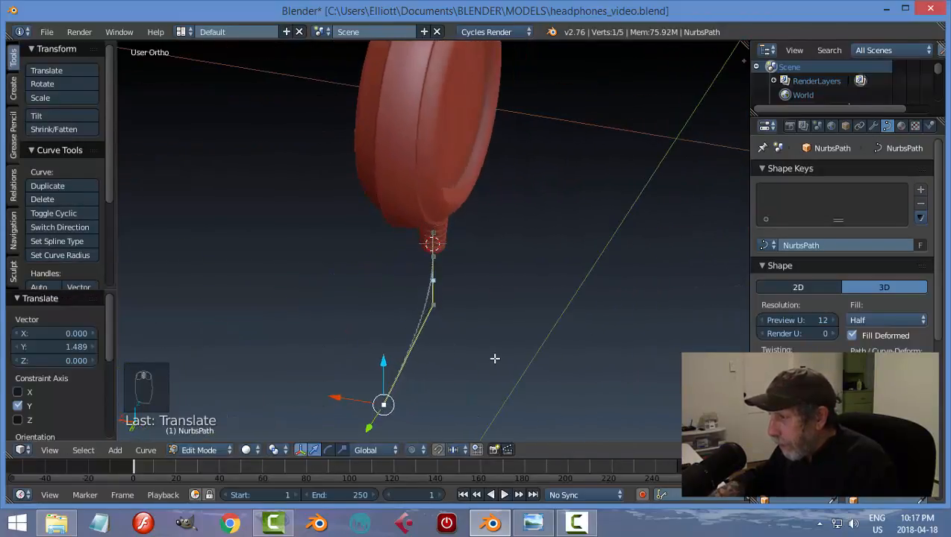
Move the path's second-lowest control point about -0.241 along Z
{"action": "right_click", "coordinate": [437, 305]}
{"action": "key", "text": "g"}
{"action": "key", "text": "z"}
{"action": "left_click", "coordinate": [433, 326]}
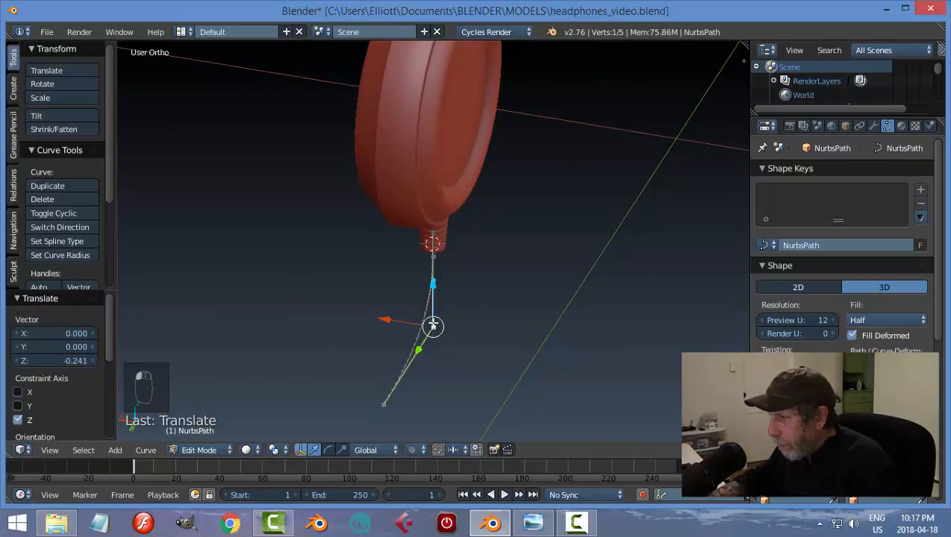
Move the path's second-lowest control point about 0.270 along X and its lowest control point about 1.383 along X
{"action": "key", "text": "g"}
{"action": "key", "text": "x"}
{"action": "left_click", "coordinate": [354, 317]}
{"action": "mouse_move", "coordinate": [465, 314]}
{"action": "middle_mouse_down"}
{"action": "mouse_move", "coordinate": [563, 314]}
{"action": "mouse_move", "coordinate": [525, 338]}
{"action": "mouse_move", "coordinate": [495, 431]}
{"action": "middle_mouse_up"}
{"action": "right_click", "coordinate": [474, 420]}
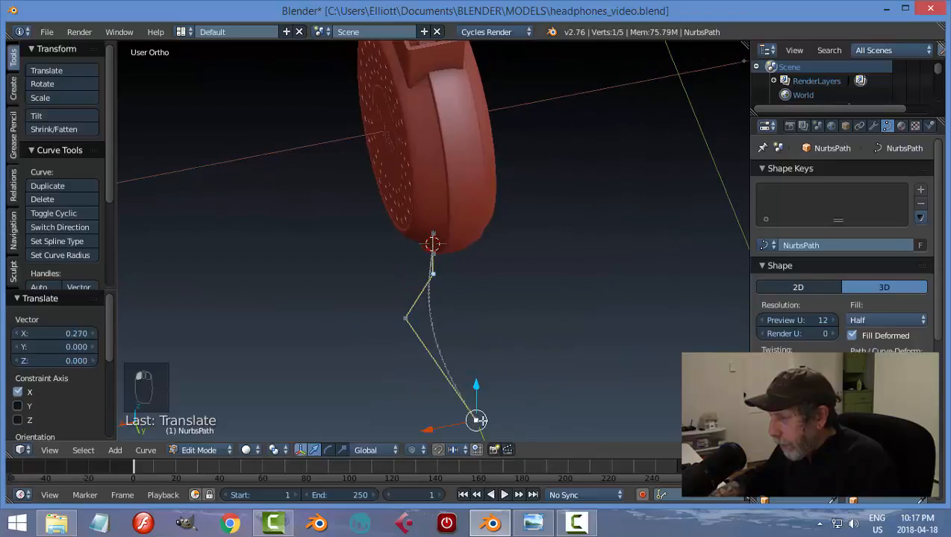
{"action": "key", "text": "g"}
{"action": "key", "text": "x"}
{"action": "left_click", "coordinate": [286, 416]}
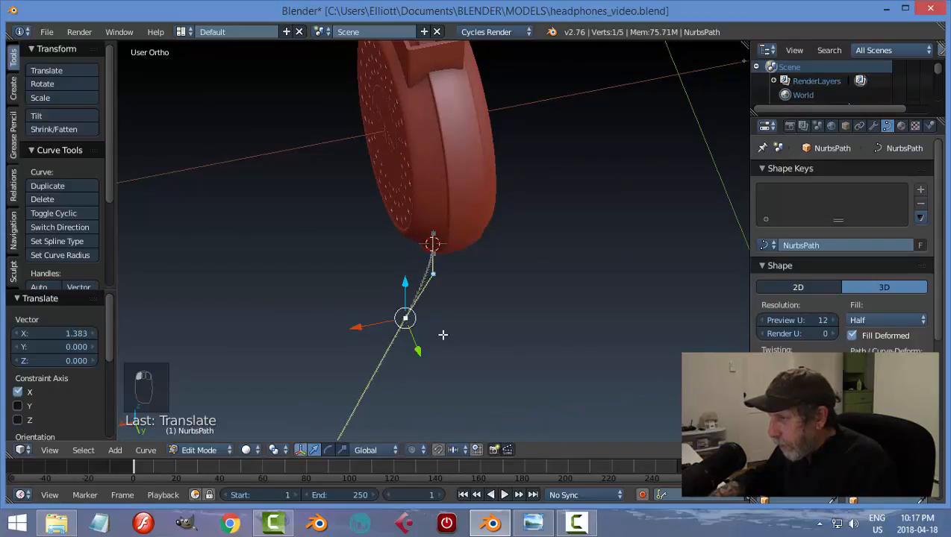
Reposition the path's second-lowest control point to the opposite side so the cable bulges sideways before sweeping down, and fine-tune the bend
{"action": "key", "text": "g"}
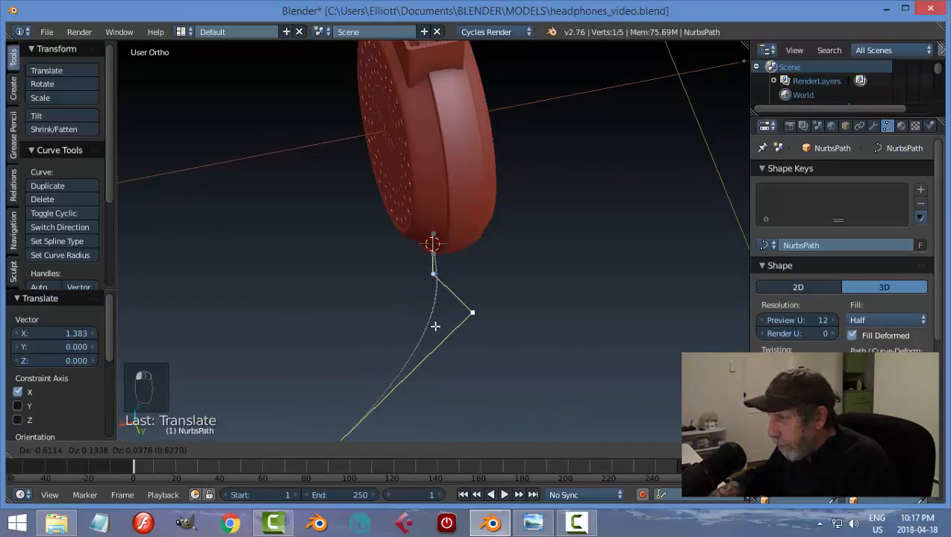
{"action": "left_click", "coordinate": [486, 312]}
{"action": "key", "text": "a"}
{"action": "middle_click_drag", "start_coordinate": [579, 305], "coordinate": [353, 358]}
{"action": "left_click_drag", "start_coordinate": [375, 307], "coordinate": [379, 327]}
{"action": "right_click", "coordinate": [496, 291]}
{"action": "left_click_drag", "start_coordinate": [451, 294], "coordinate": [441, 298]}
{"action": "key", "text": "a"}
{"action": "middle_click_drag", "start_coordinate": [518, 299], "coordinate": [582, 321]}
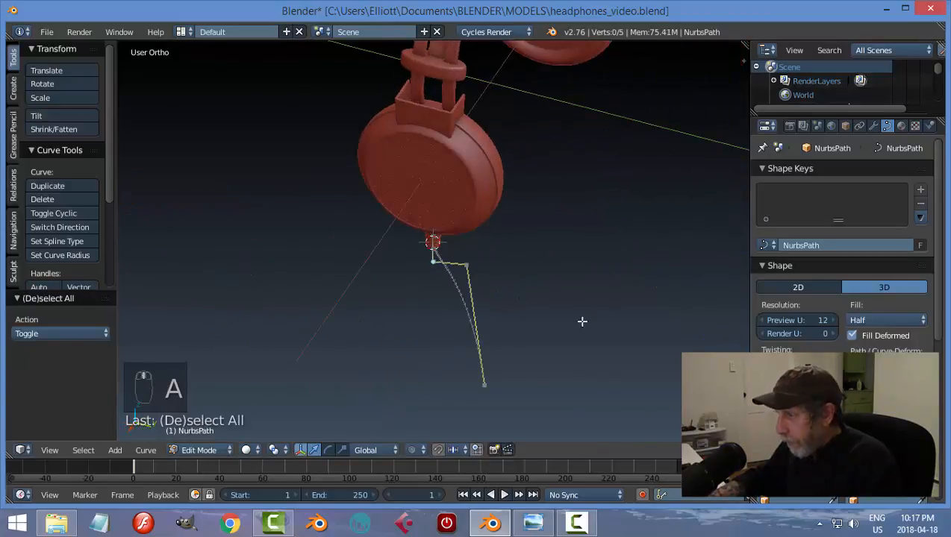
Subdivide the segment between the path's two lowest control points and move the new point about -1.094 along Y
{"action": "right_click", "coordinate": [482, 388], "text": "shift"}
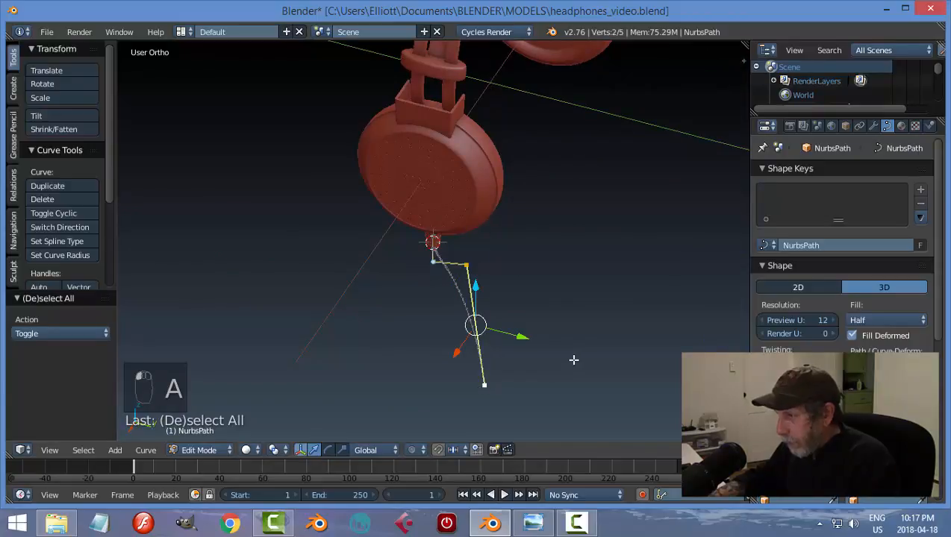
{"action": "key", "text": "w"}
{"action": "left_click", "coordinate": [573, 361]}
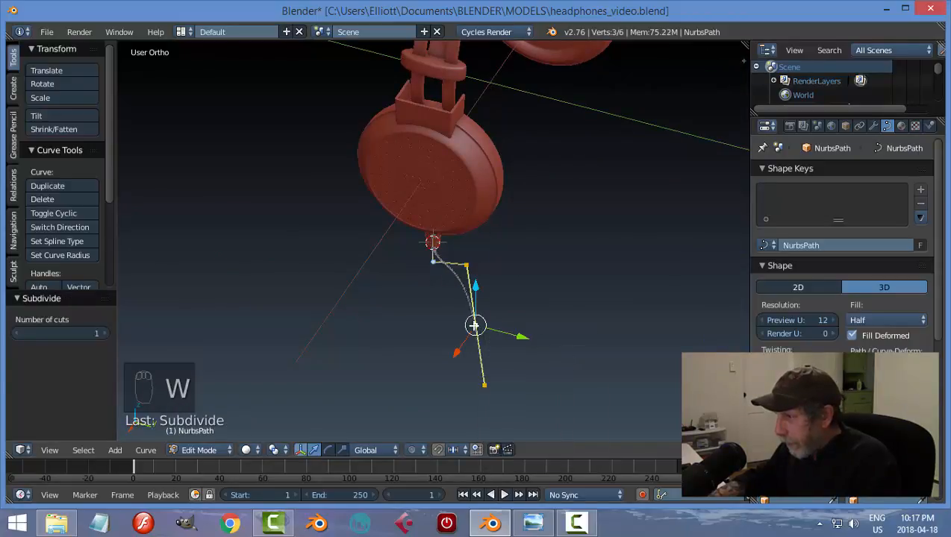
{"action": "left_click_drag", "start_coordinate": [518, 337], "coordinate": [457, 329]}
{"action": "middle_click_drag", "start_coordinate": [566, 328], "coordinate": [468, 288]}
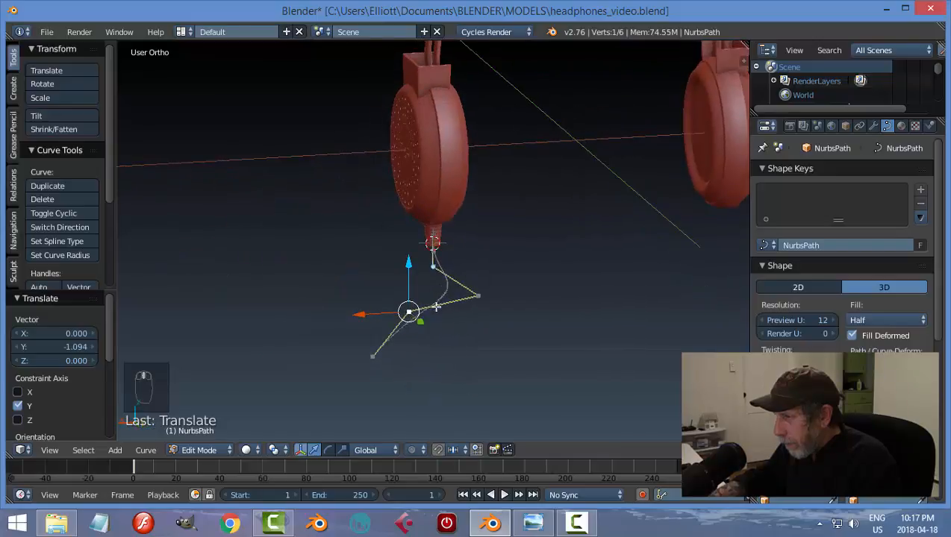
Lower the new control point slightly along Z and return to Object Mode
{"action": "left_click_drag", "start_coordinate": [412, 265], "coordinate": [410, 277]}
{"action": "scroll", "coordinate": [522, 288], "scroll_direction": "down", "scroll_amount": 5}
{"action": "key", "text": "a"}
{"action": "key", "text": "Tab"}
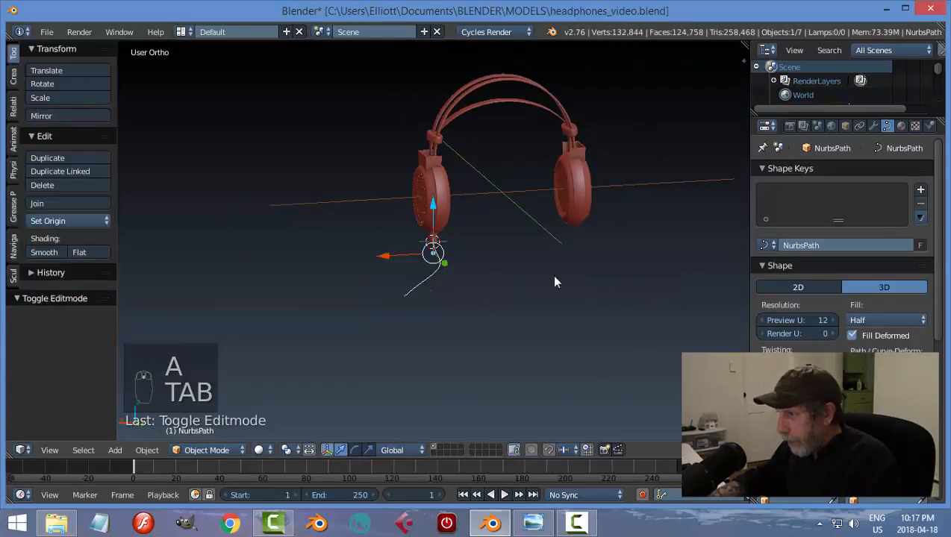
{"action": "middle_click_drag", "start_coordinate": [555, 283], "coordinate": [505, 291]}
{"action": "scroll", "coordinate": [459, 303], "scroll_direction": "up", "scroll_amount": 4}
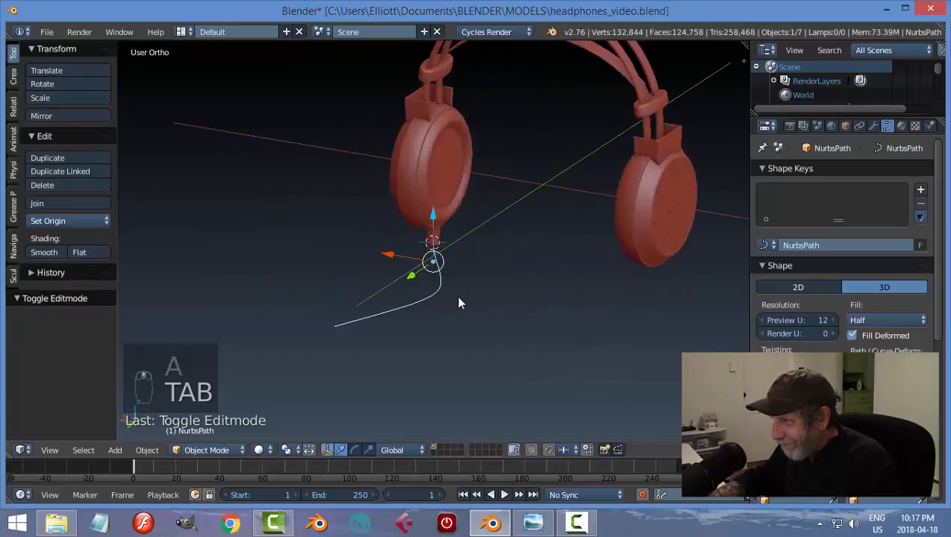
In Edit Mode, move the path's end control point about -0.743 along Z, lower its neighbouring point, and return to Object Mode
{"action": "key", "text": "Tab"}
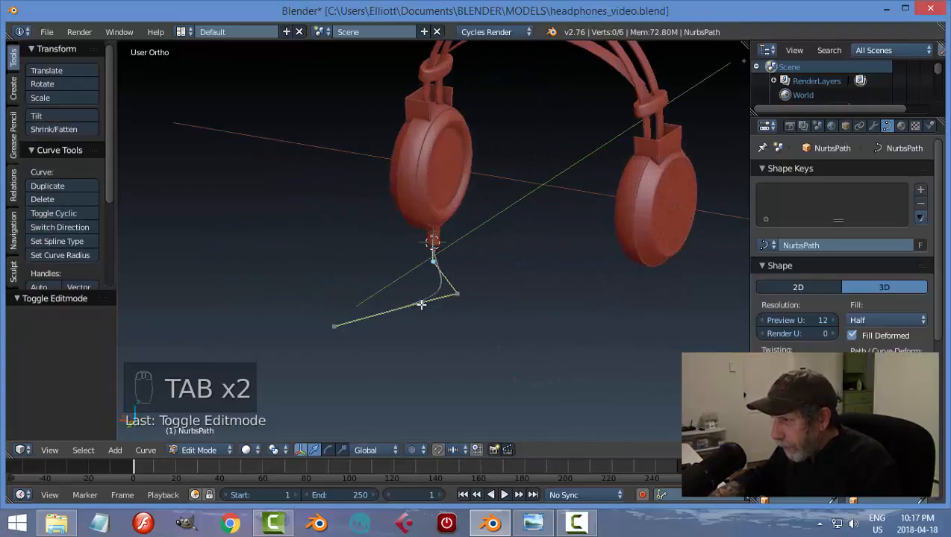
{"action": "right_click", "coordinate": [334, 326]}
{"action": "left_click_drag", "start_coordinate": [337, 282], "coordinate": [342, 321]}
{"action": "right_click", "coordinate": [420, 302]}
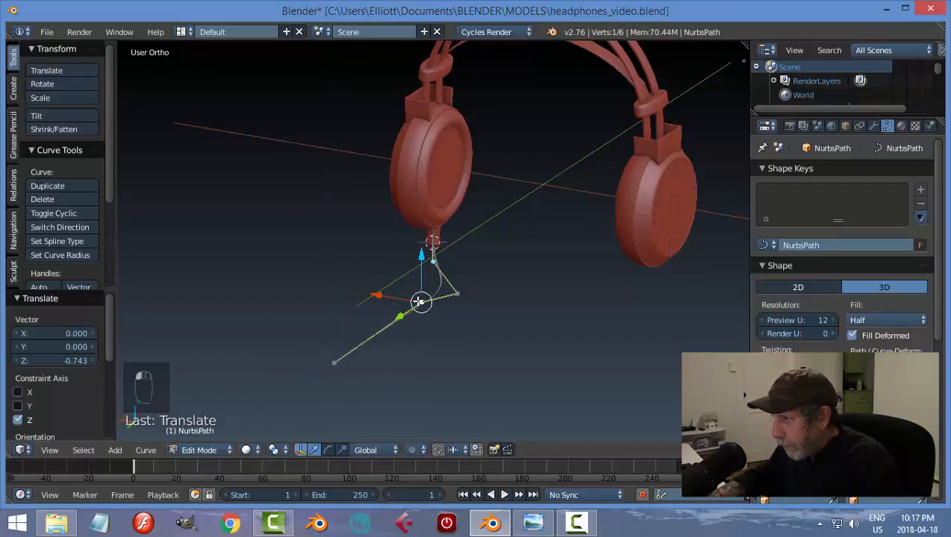
{"action": "left_click_drag", "start_coordinate": [418, 267], "coordinate": [419, 304]}
{"action": "key", "text": "Tab"}
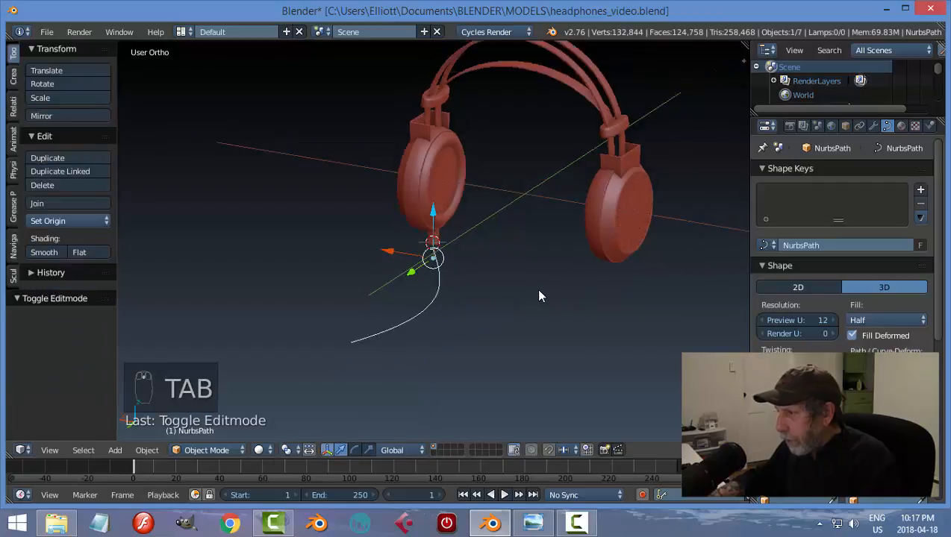
{"action": "mouse_move", "coordinate": [539, 296]}
{"action": "middle_mouse_down"}
{"action": "mouse_move", "coordinate": [460, 327]}
{"action": "mouse_move", "coordinate": [622, 292]}
{"action": "mouse_move", "coordinate": [646, 318]}
{"action": "mouse_move", "coordinate": [549, 281]}
{"action": "middle_mouse_up"}
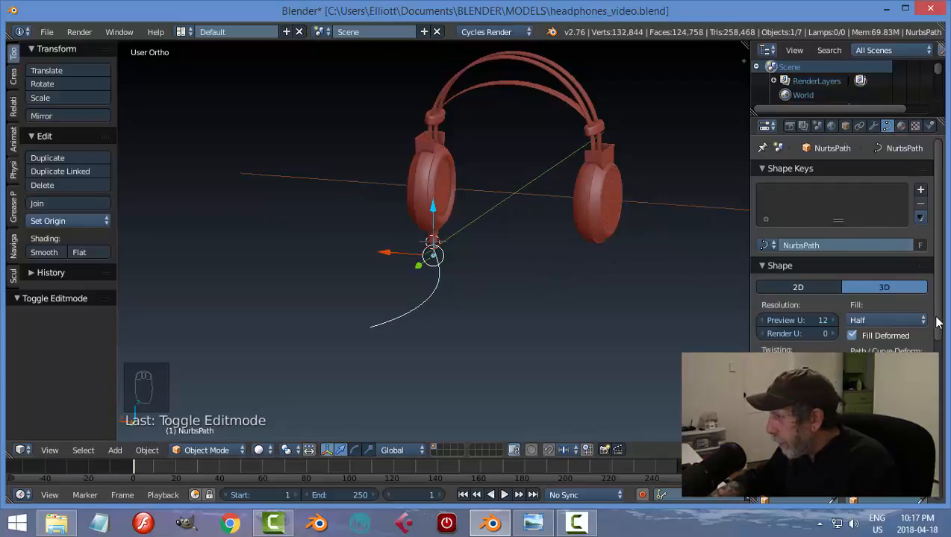
Give the path thickness with Fill set to Full, a bevel depth of 0.240 and a bevel resolution of 2
{"action": "scroll", "coordinate": [933, 299], "scroll_direction": "down", "scroll_amount": 5}
{"action": "left_click", "coordinate": [860, 191]}
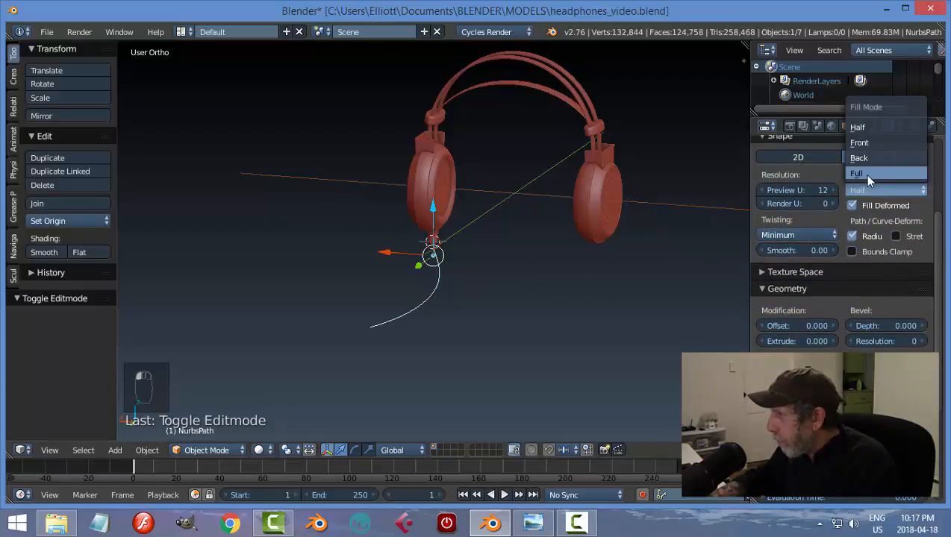
{"action": "left_click", "coordinate": [867, 175]}
{"action": "left_click_drag", "start_coordinate": [867, 332], "coordinate": [910, 326]}
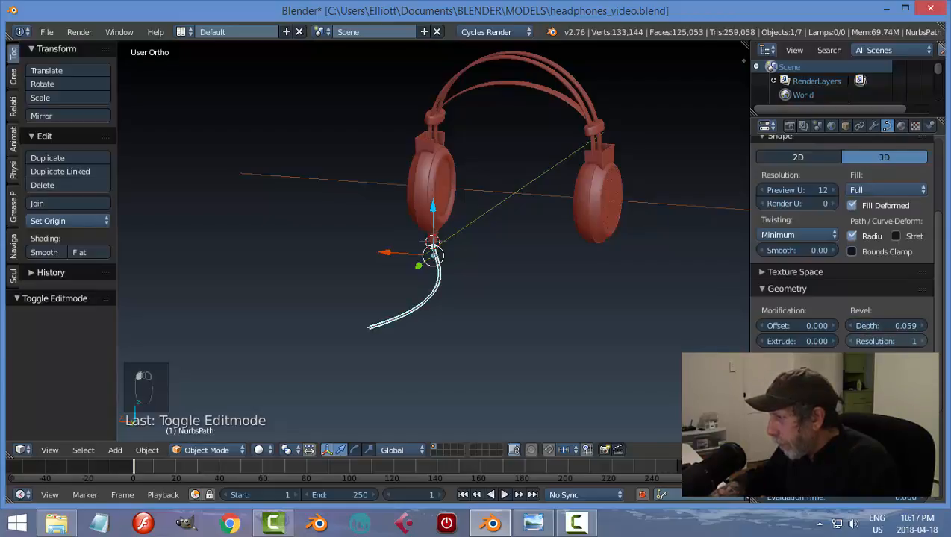
{"action": "scroll", "coordinate": [528, 324], "scroll_direction": "up", "scroll_amount": 5}
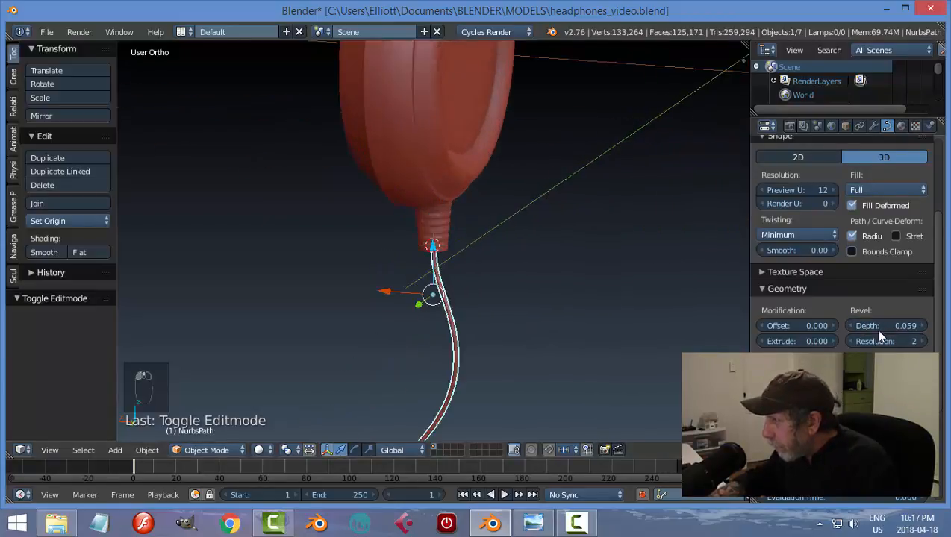
{"action": "scroll", "coordinate": [620, 345], "scroll_direction": "up", "scroll_amount": 2}
{"action": "left_click_drag", "start_coordinate": [873, 326], "coordinate": [905, 327]}
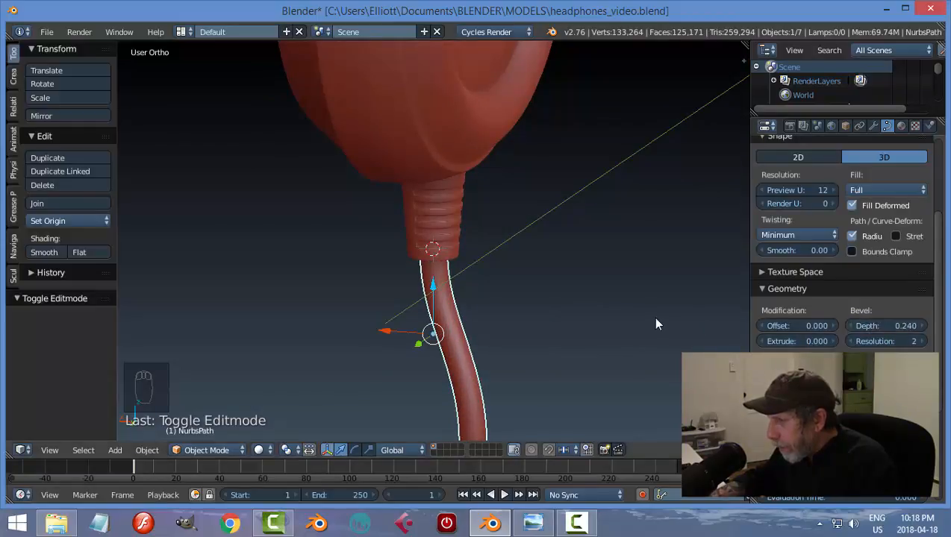
Reduce the cable's bevel depth to 0.206 and save the file
{"action": "key", "text": "a"}
{"action": "scroll", "coordinate": [590, 287], "scroll_direction": "down", "scroll_amount": 4}
{"action": "middle_click_drag", "start_coordinate": [566, 270], "coordinate": [480, 297]}
{"action": "right_click", "coordinate": [457, 300]}
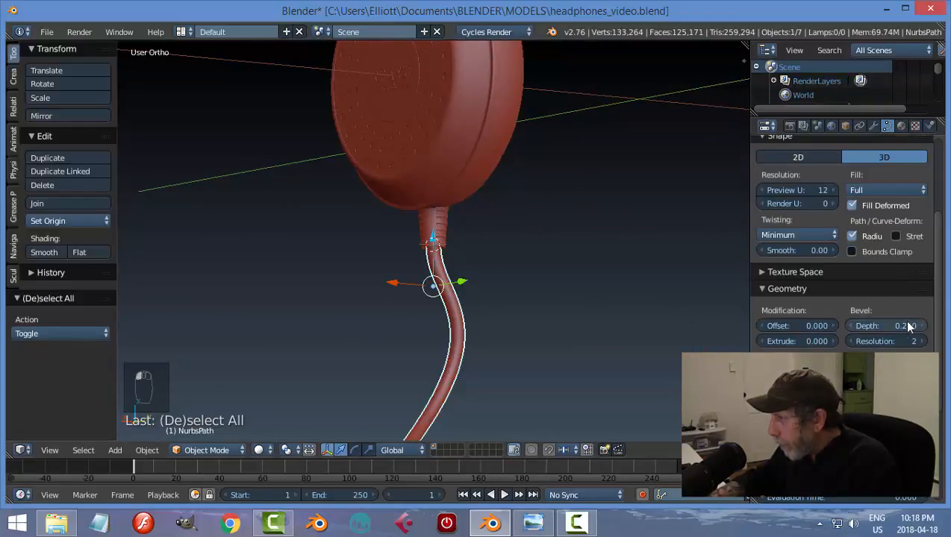
{"action": "left_click_drag", "start_coordinate": [888, 325], "coordinate": [876, 326]}
{"action": "key", "text": "a"}
{"action": "middle_click_drag", "start_coordinate": [653, 320], "coordinate": [458, 282]}
{"action": "key", "text": "ctrl+s"}
{"action": "left_click", "coordinate": [454, 278]}
Join the grooved cable fitting to the ear cup object
{"action": "scroll", "coordinate": [427, 243], "scroll_direction": "up", "scroll_amount": 5}
{"action": "left_click", "coordinate": [426, 244]}
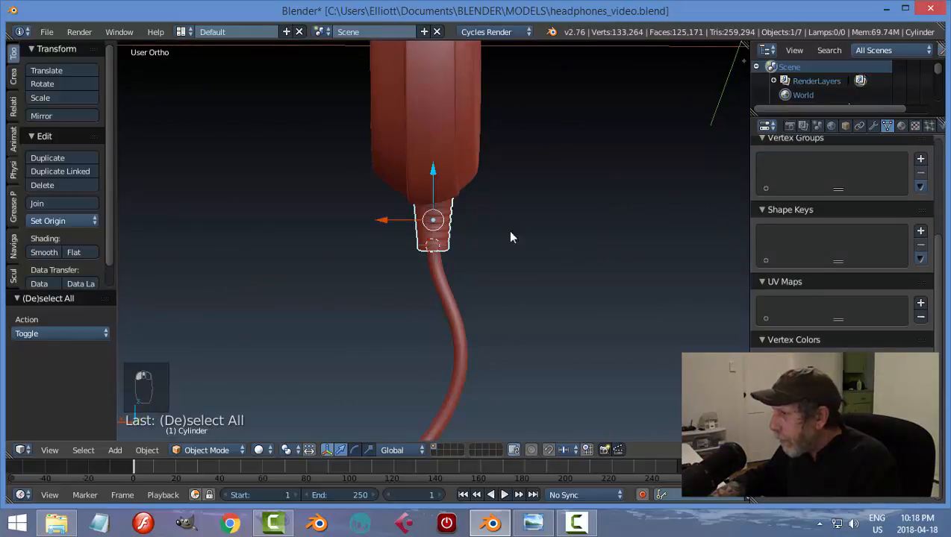
{"action": "left_click", "coordinate": [441, 158], "text": "shift"}
{"action": "key", "text": "ctrl+j"}
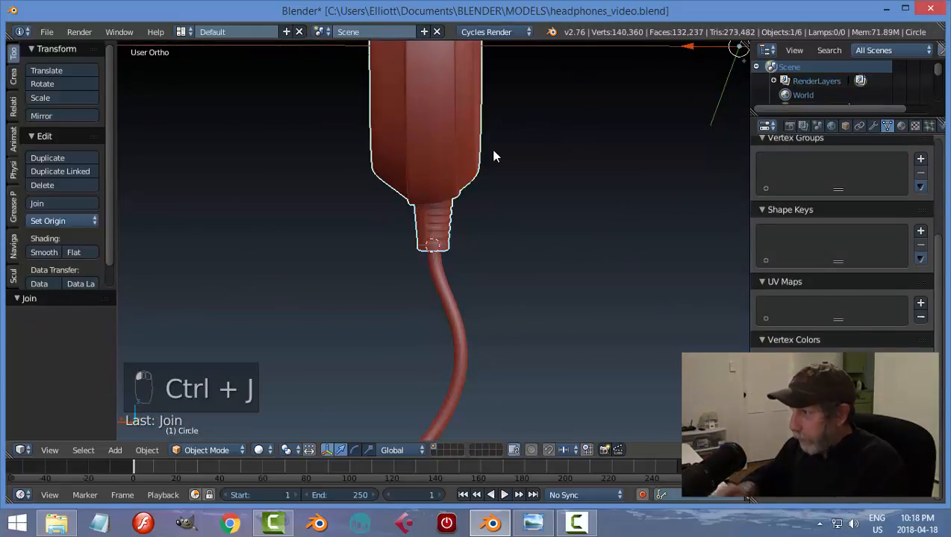
Convert the cable curve to a mesh
{"action": "right_click", "coordinate": [439, 285]}
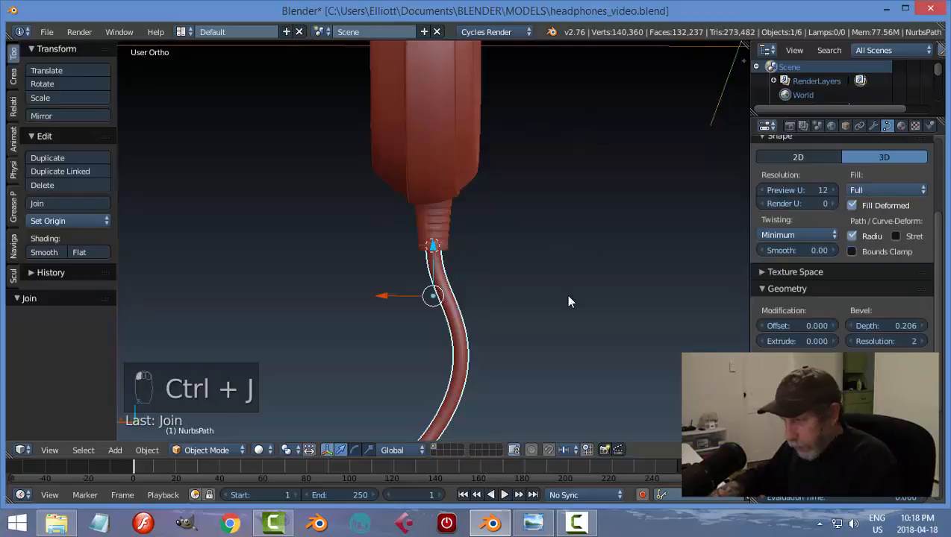
{"action": "key", "text": "alt+c"}
{"action": "left_click", "coordinate": [565, 295]}
Join the cable mesh to the mirrored ear cup object and save the file
{"action": "right_click", "coordinate": [432, 225], "text": "shift"}
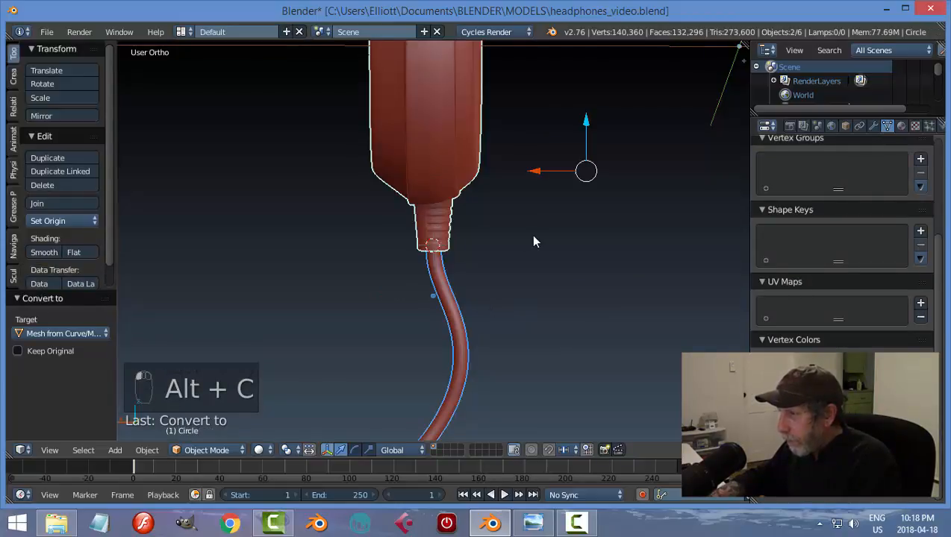
{"action": "key", "text": "ctrl+j"}
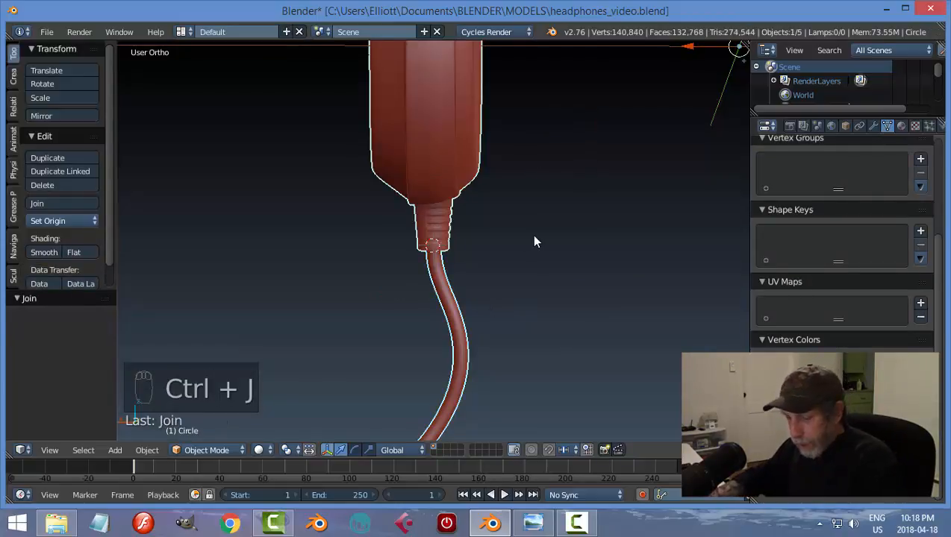
{"action": "key", "text": "a"}
{"action": "key", "text": "ctrl+s"}
{"action": "left_click", "coordinate": [528, 247]}
{"action": "scroll", "coordinate": [565, 221], "scroll_direction": "down", "scroll_amount": 7}
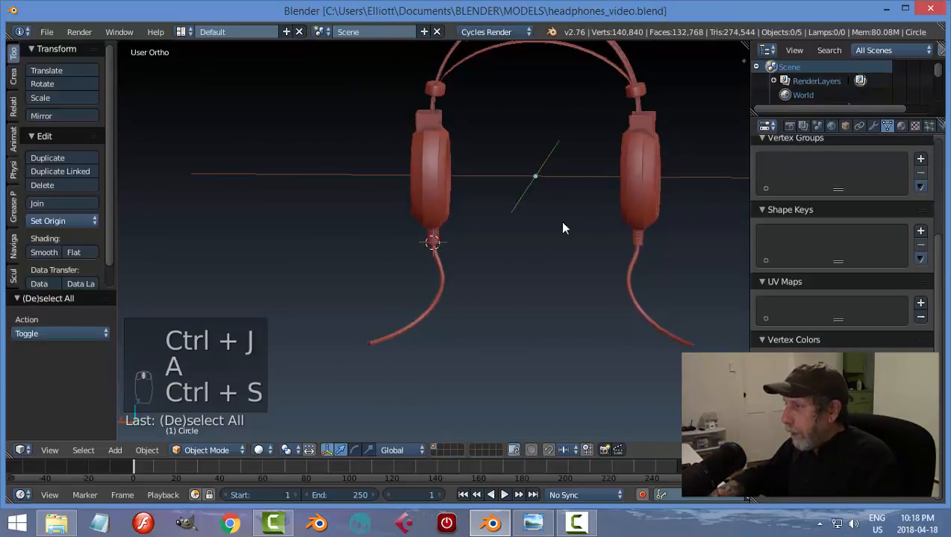
Examine the whole pair of headphones from several angles, checking the cables under both ear cups
{"action": "middle_click_drag", "start_coordinate": [562, 222], "coordinate": [595, 129]}
{"action": "right_click", "coordinate": [574, 89]}
{"action": "scroll", "coordinate": [627, 175], "scroll_direction": "down", "scroll_amount": 5}
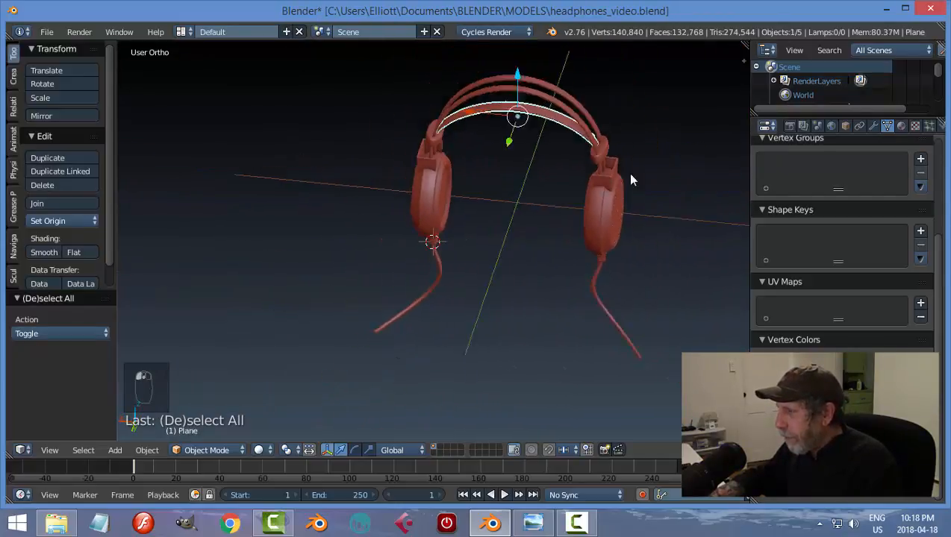
{"action": "key", "text": "a"}
{"action": "middle_click_drag", "start_coordinate": [615, 200], "coordinate": [541, 247]}
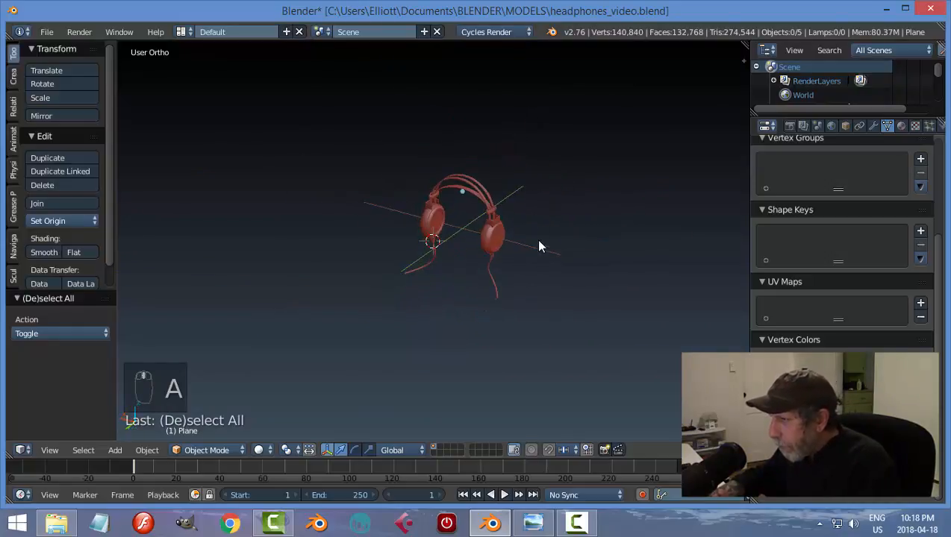
{"action": "scroll", "coordinate": [601, 218], "scroll_direction": "up", "scroll_amount": 3}
{"action": "middle_click_drag", "start_coordinate": [600, 219], "coordinate": [480, 260]}
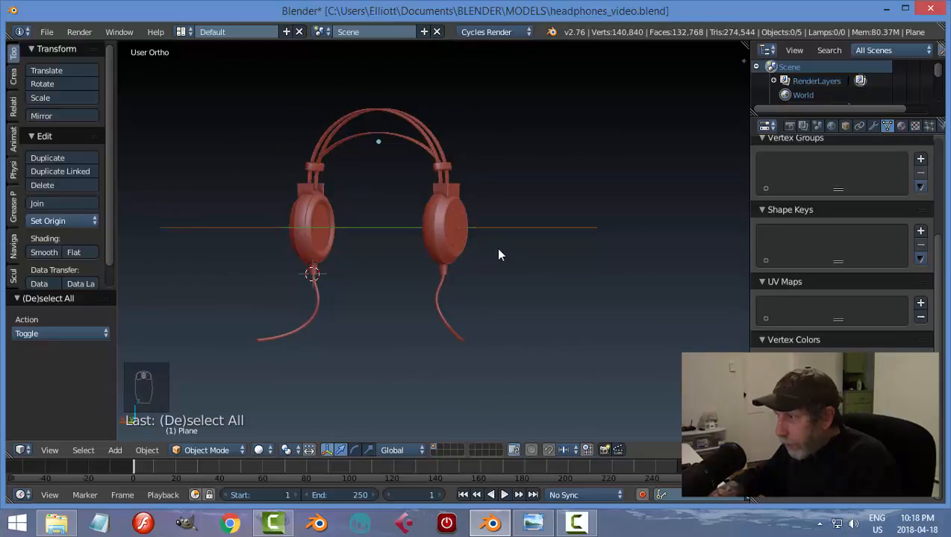
Undo the joining of the cable to the ear cup object
{"action": "key", "text": "ctrl+z"}
{"action": "key", "text": "ctrl+z"}
{"action": "key", "text": "ctrl+z"}
{"action": "key", "text": "ctrl+z"}
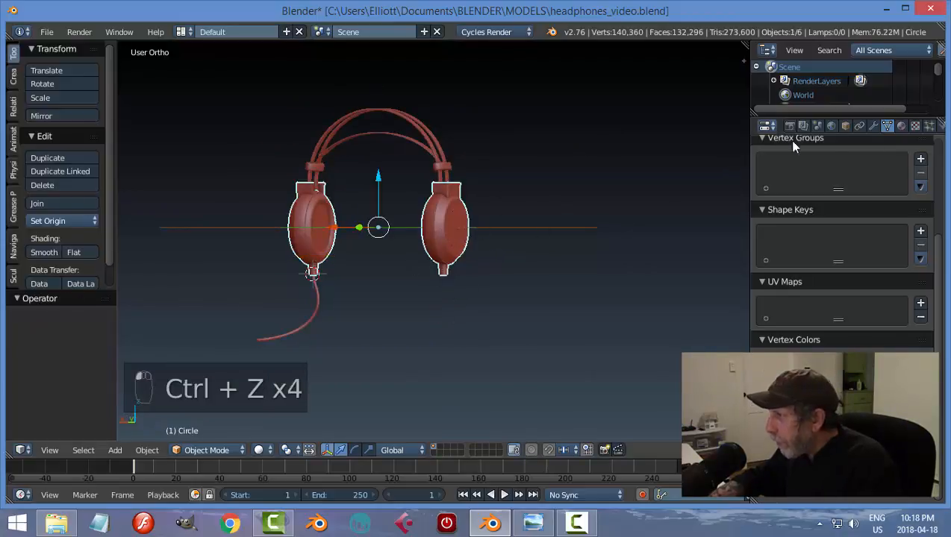
Apply the Mirror modifier on the ear cup object
{"action": "left_click", "coordinate": [873, 125]}
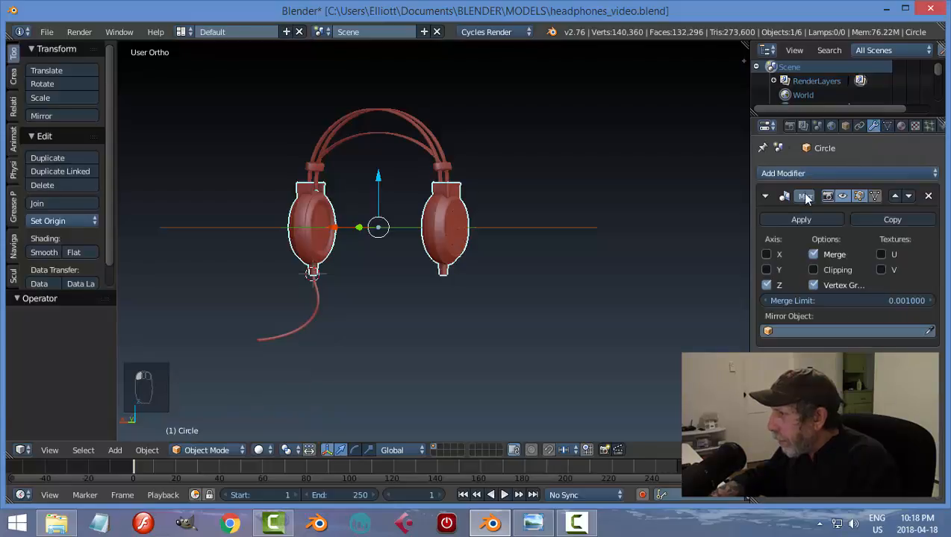
{"action": "left_click", "coordinate": [801, 220]}
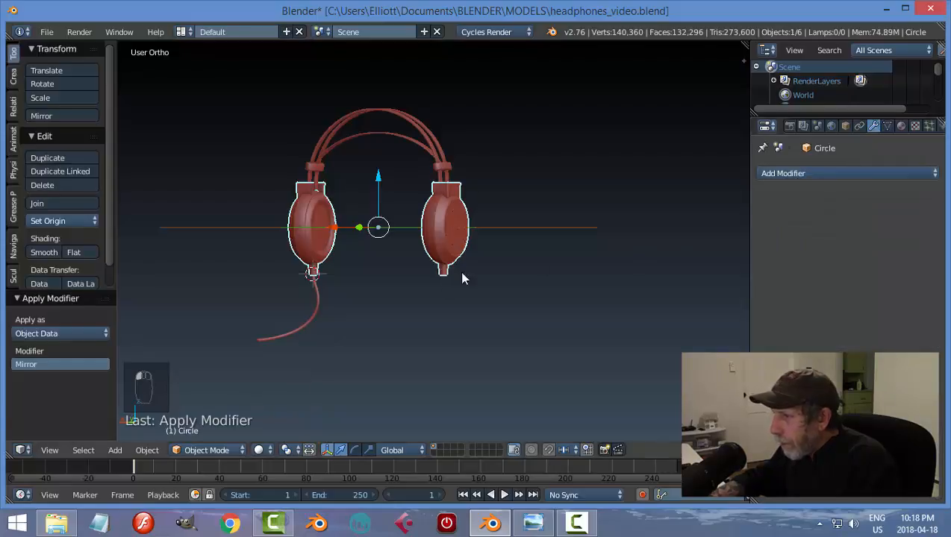
Convert the cable to a mesh and join it to the ear cup object
{"action": "right_click", "coordinate": [316, 297]}
{"action": "key", "text": "alt+c"}
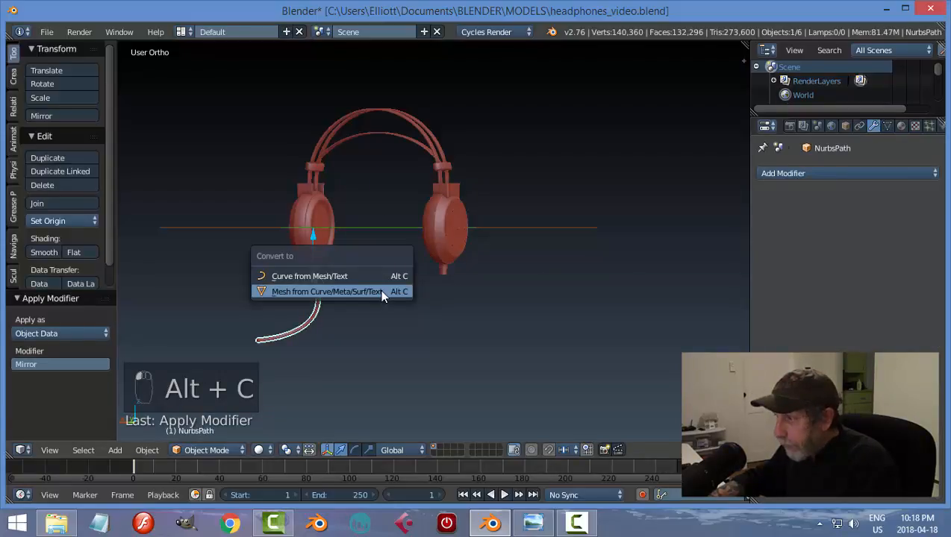
{"action": "left_click", "coordinate": [382, 293]}
{"action": "right_click", "coordinate": [318, 246], "text": "shift"}
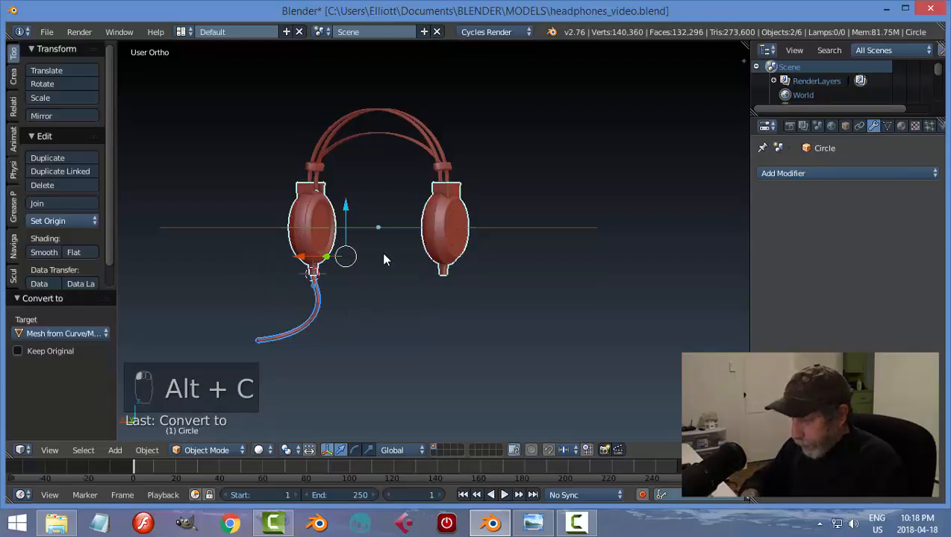
{"action": "key", "text": "ctrl+j"}
{"action": "key", "text": "a"}
Delete all linked vertices of the leftover fitting under the ear cup without a cable and save the file
{"action": "scroll", "coordinate": [420, 303], "scroll_direction": "up", "scroll_amount": 3}
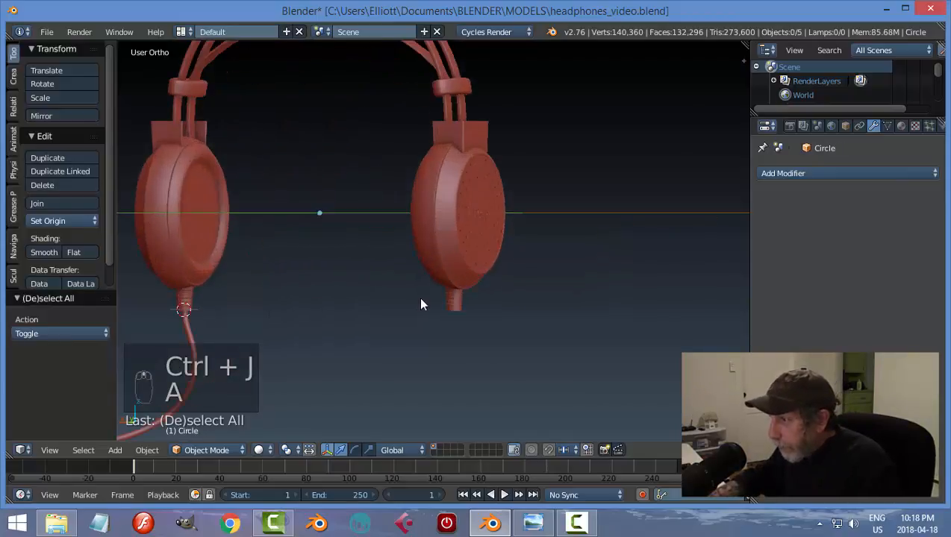
{"action": "scroll", "coordinate": [437, 306], "scroll_direction": "down", "scroll_amount": 1}
{"action": "right_click", "coordinate": [448, 288]}
{"action": "key", "text": "Tab"}
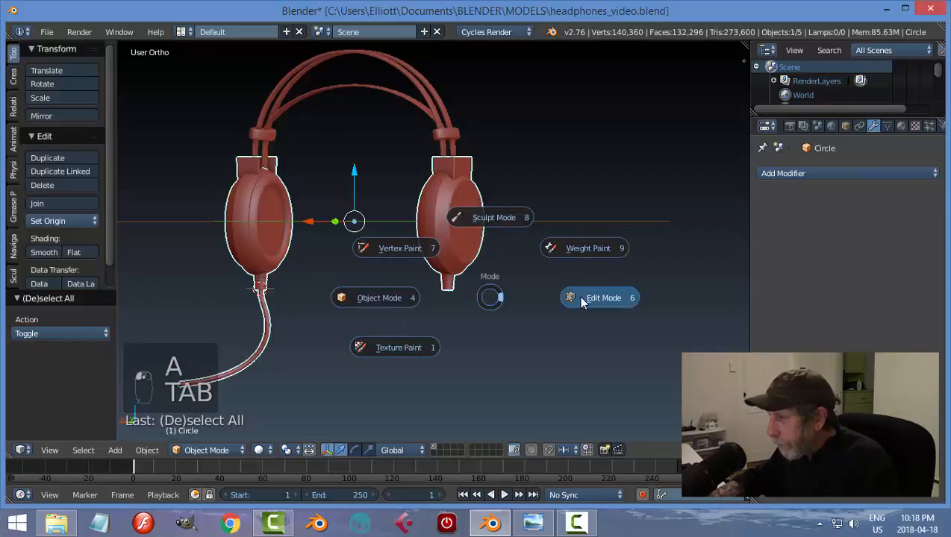
{"action": "left_click", "coordinate": [577, 295]}
{"action": "scroll", "coordinate": [466, 306], "scroll_direction": "up", "scroll_amount": 2}
{"action": "right_click", "coordinate": [466, 305]}
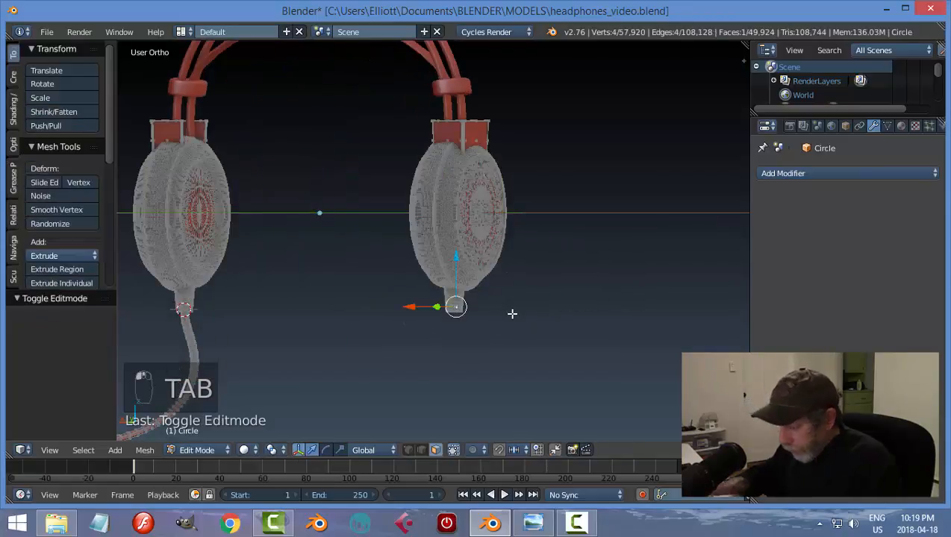
{"action": "key", "text": "ctrl+l"}
{"action": "key", "text": "x"}
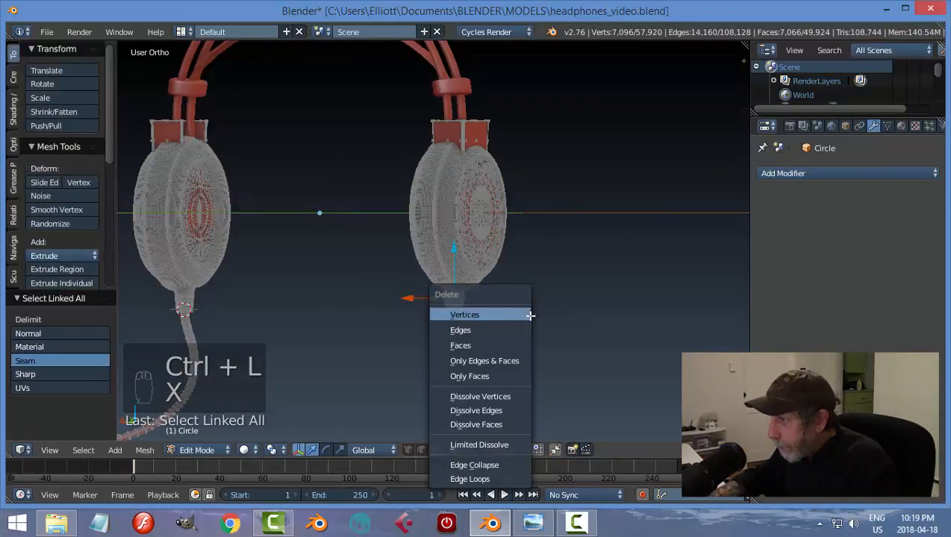
{"action": "left_click", "coordinate": [530, 315]}
{"action": "key", "text": "Tab"}
{"action": "left_click", "coordinate": [537, 332]}
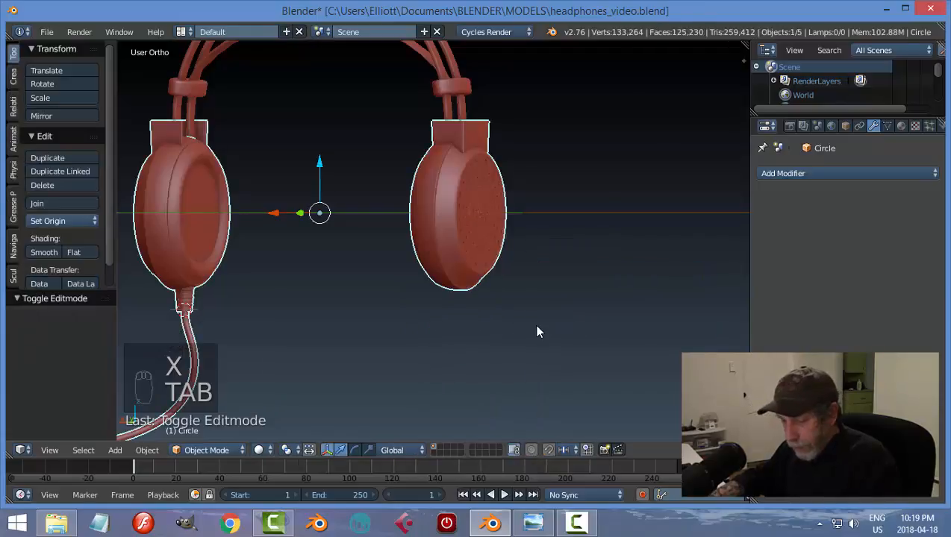
{"action": "key", "text": "ctrl+s"}
{"action": "left_click", "coordinate": [534, 324]}
Apply the Subdivision Surface modifiers on the two round headband tubes
{"action": "scroll", "coordinate": [492, 208], "scroll_direction": "down", "scroll_amount": 1}
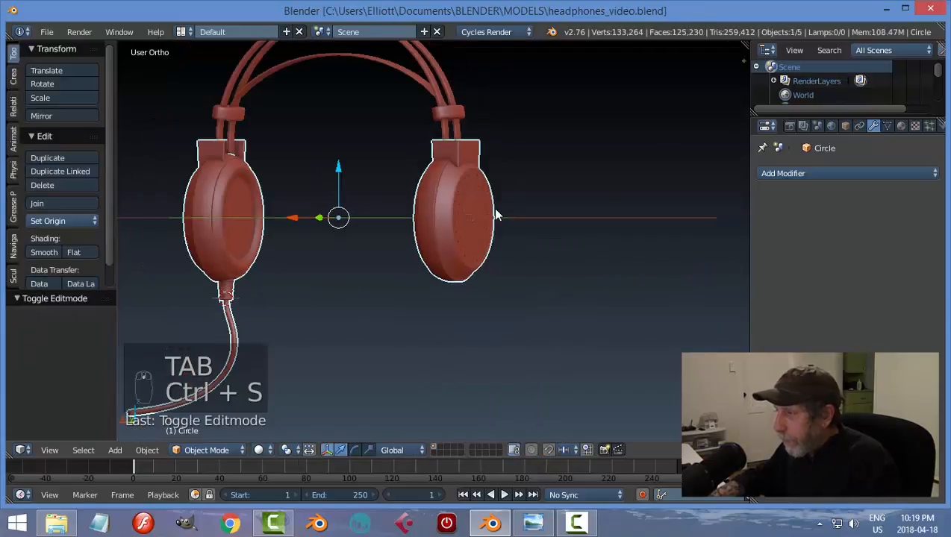
{"action": "right_click", "coordinate": [440, 117]}
{"action": "right_click", "coordinate": [231, 84], "text": "shift"}
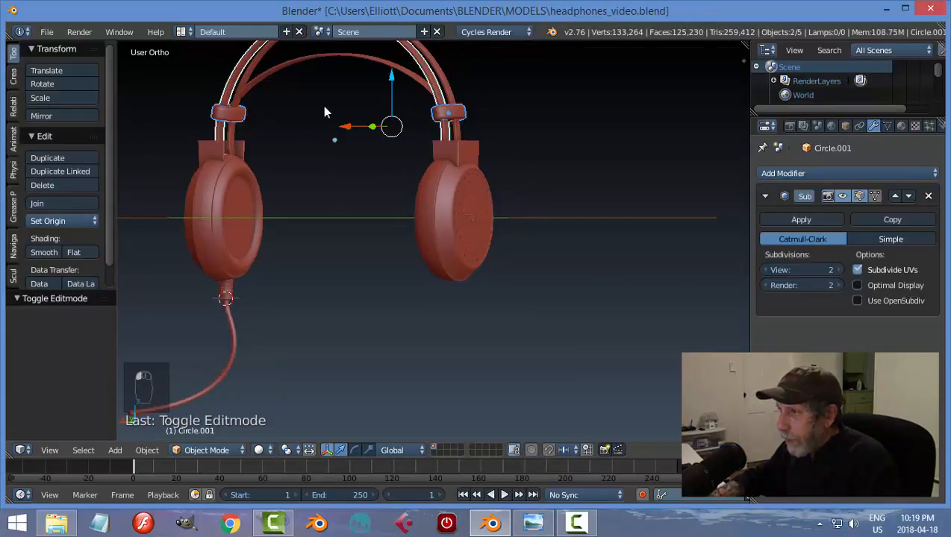
{"action": "left_click", "coordinate": [801, 220]}
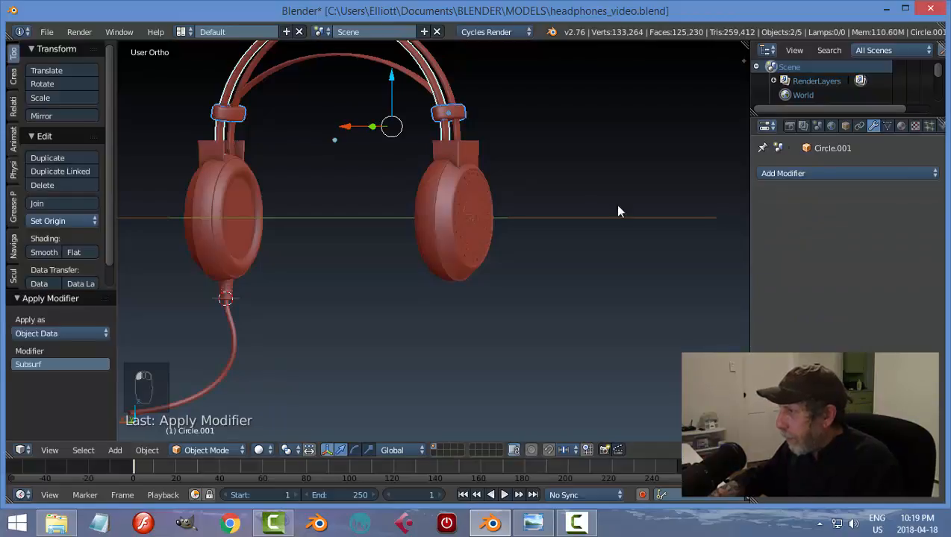
{"action": "right_click", "coordinate": [447, 94]}
{"action": "left_click", "coordinate": [809, 218]}
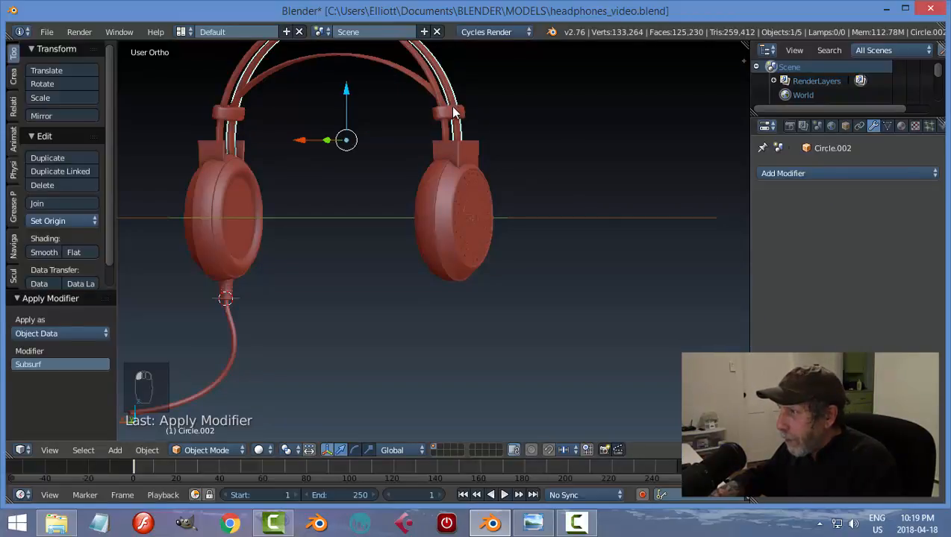
Join one headband tube to the slider clips and join that result to the ear cup object
{"action": "right_click", "coordinate": [454, 112], "text": "shift"}
{"action": "key", "text": "ctrl+j"}
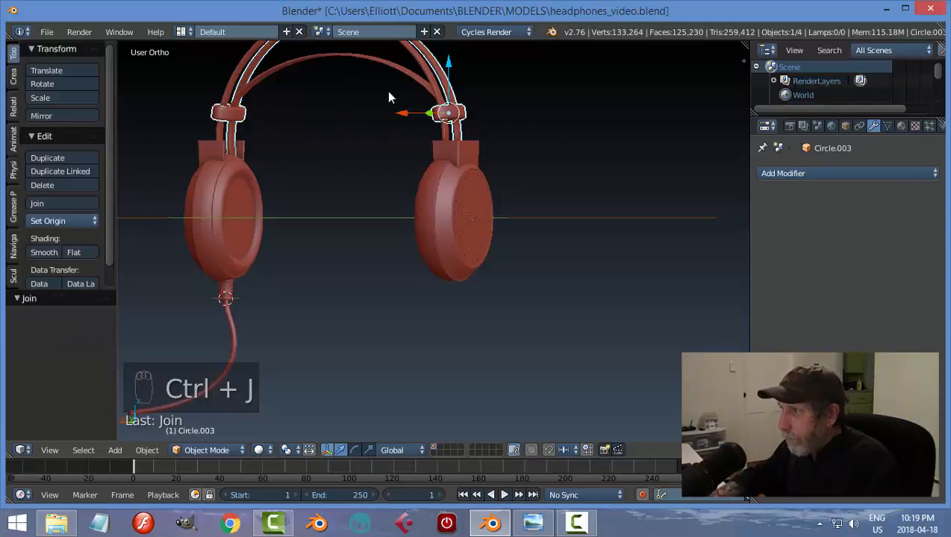
{"action": "right_click", "coordinate": [238, 183], "text": "shift"}
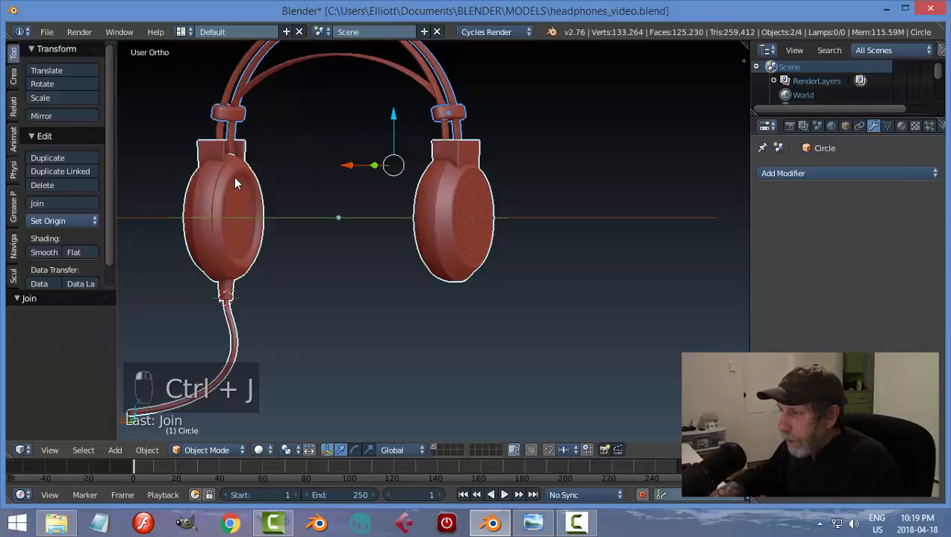
{"action": "key", "text": "ctrl+j"}
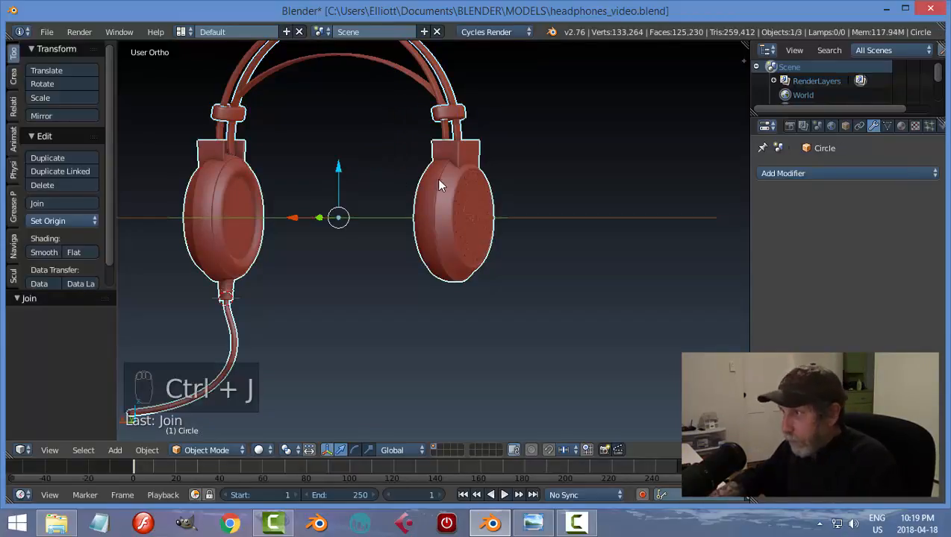
Apply the Subdivision Surface and Solidify modifiers on the flat inner headband strap
{"action": "mouse_move", "coordinate": [439, 185]}
{"action": "middle_mouse_down"}
{"action": "mouse_move", "coordinate": [441, 135]}
{"action": "mouse_move", "coordinate": [435, 190]}
{"action": "middle_mouse_up"}
{"action": "scroll", "coordinate": [387, 208], "scroll_direction": "up", "scroll_amount": 3}
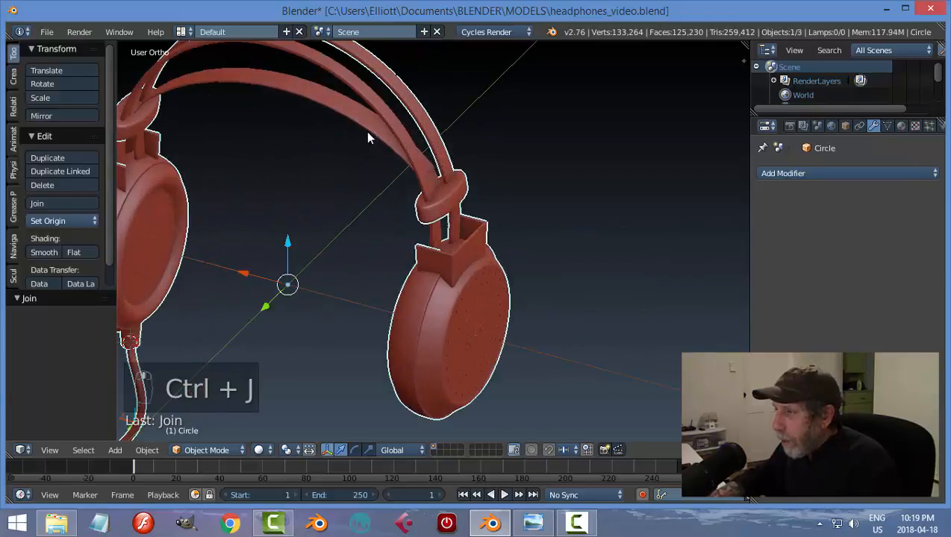
{"action": "right_click", "coordinate": [403, 179]}
{"action": "right_click", "coordinate": [431, 148], "text": "shift"}
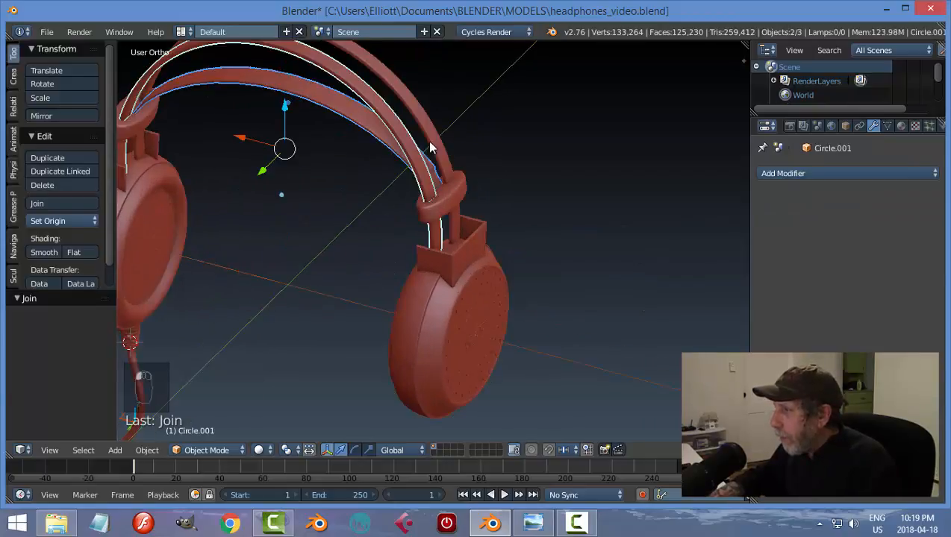
{"action": "right_click", "coordinate": [359, 119]}
{"action": "left_click", "coordinate": [766, 223]}
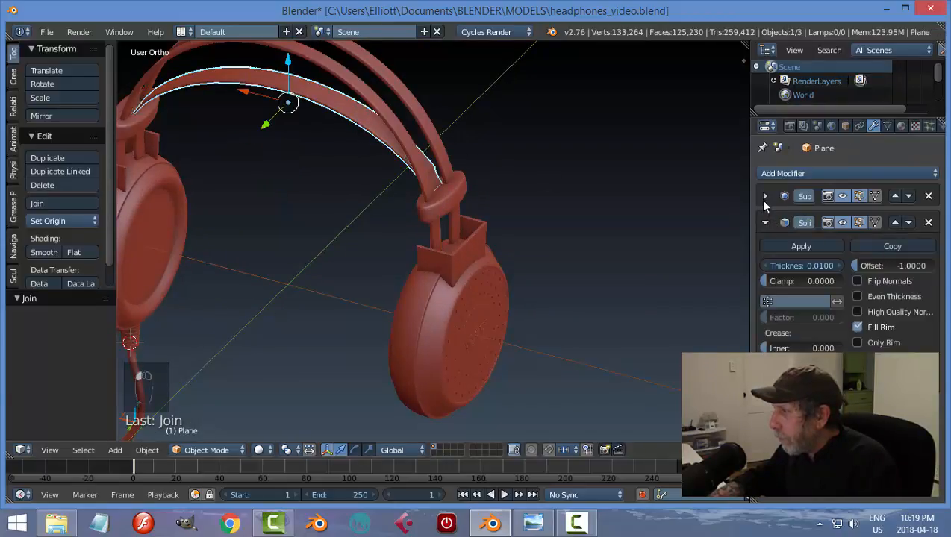
{"action": "left_click", "coordinate": [765, 197]}
{"action": "left_click", "coordinate": [779, 221]}
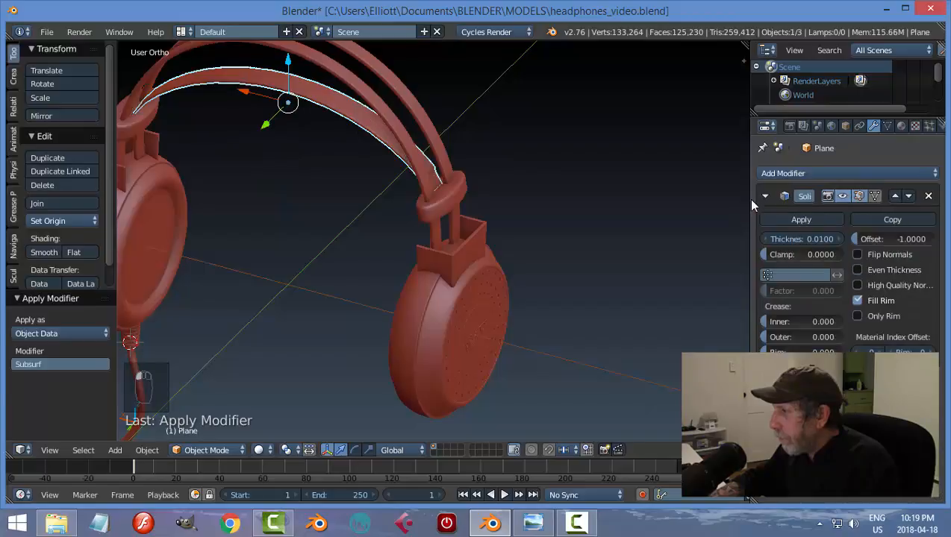
{"action": "left_click", "coordinate": [796, 219]}
Join the inner strap to the remaining headband tube and join both to the ear cup object
{"action": "right_click", "coordinate": [412, 143], "text": "shift"}
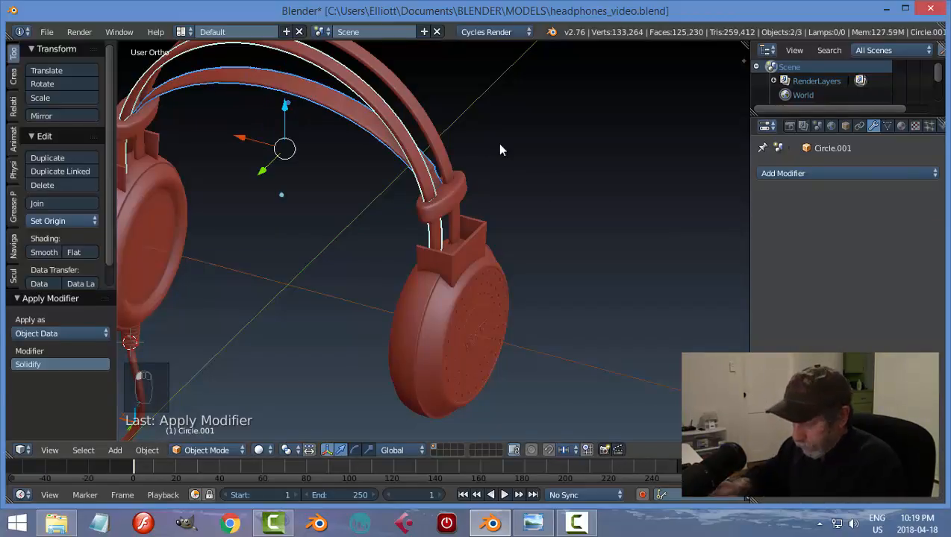
{"action": "key", "text": "ctrl+j"}
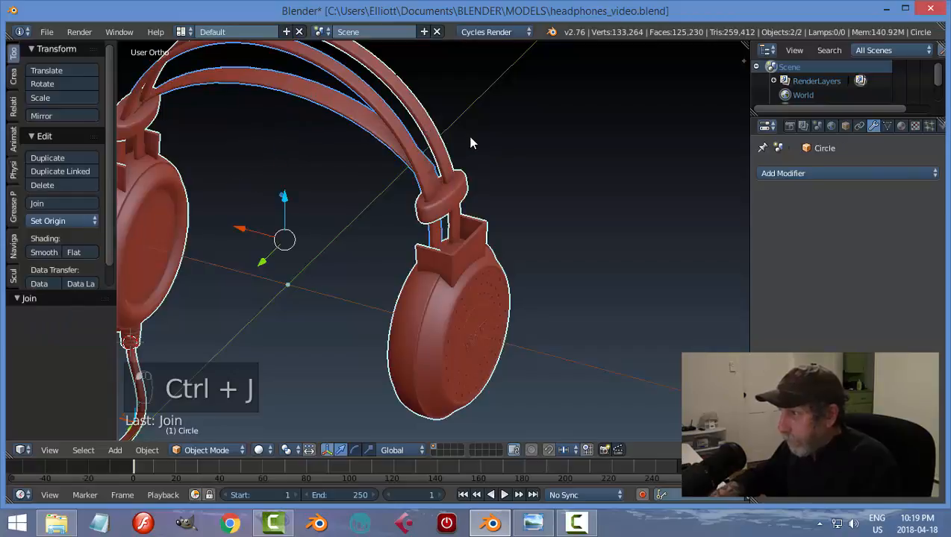
{"action": "key", "text": "ctrl+j"}
Move the joined headphones up about 1.522 units along Z as a test and undo the move
{"action": "scroll", "coordinate": [378, 272], "scroll_direction": "down", "scroll_amount": 3}
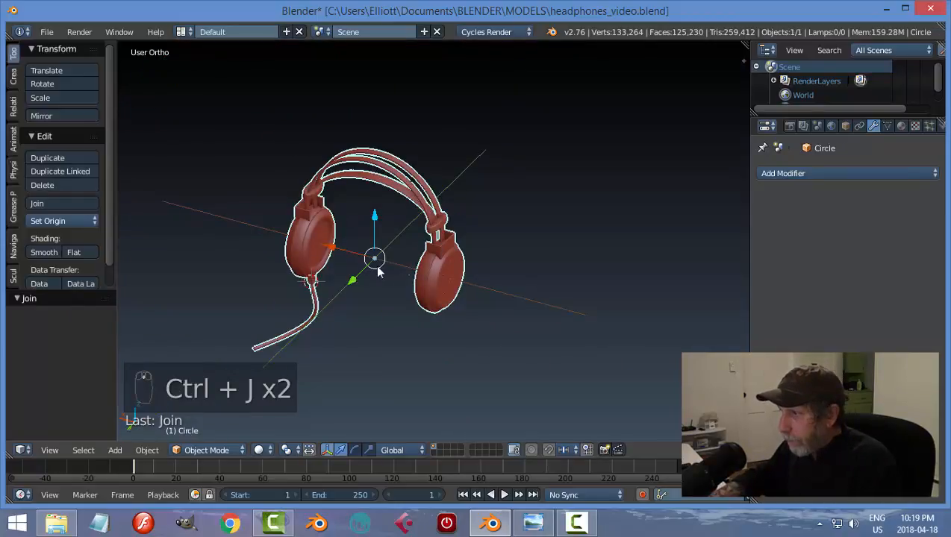
{"action": "left_click_drag", "start_coordinate": [381, 217], "coordinate": [411, 201]}
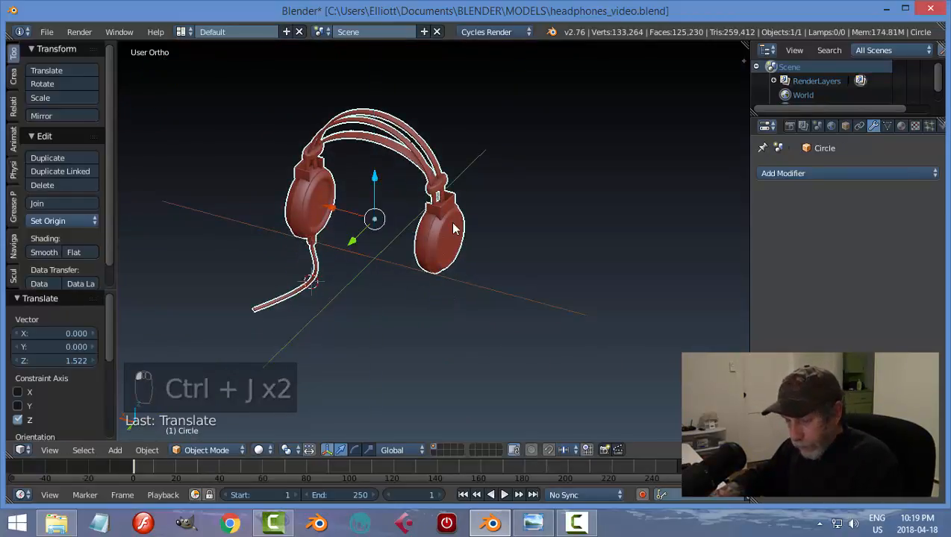
{"action": "key", "text": "ctrl+z"}
Deselect the headphones, save the file and view the model from the front at an angle
{"action": "key", "text": "a"}
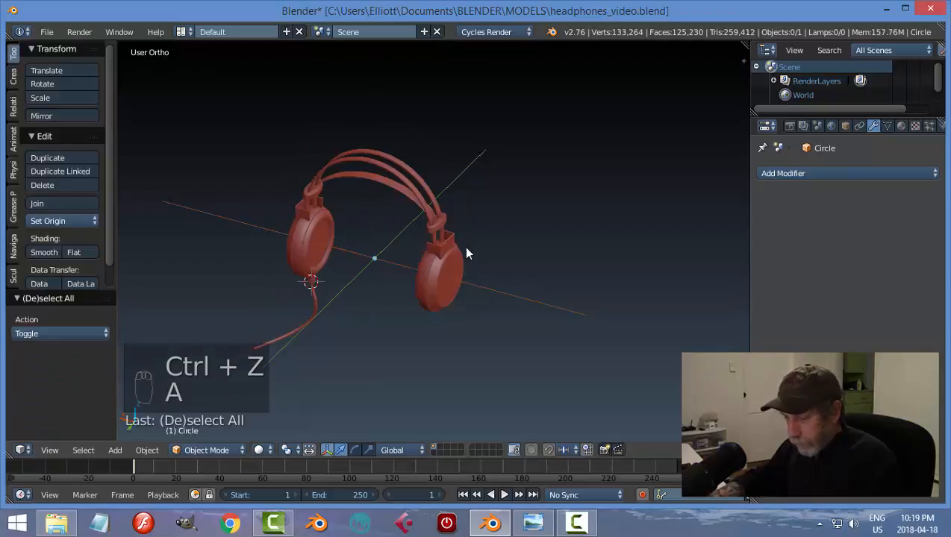
{"action": "key", "text": "ctrl+s"}
{"action": "middle_click_drag", "start_coordinate": [501, 251], "coordinate": [452, 299]}
{"action": "scroll", "coordinate": [444, 295], "scroll_direction": "up", "scroll_amount": 2}
{"action": "scroll", "coordinate": [451, 292], "scroll_direction": "down", "scroll_amount": 3}
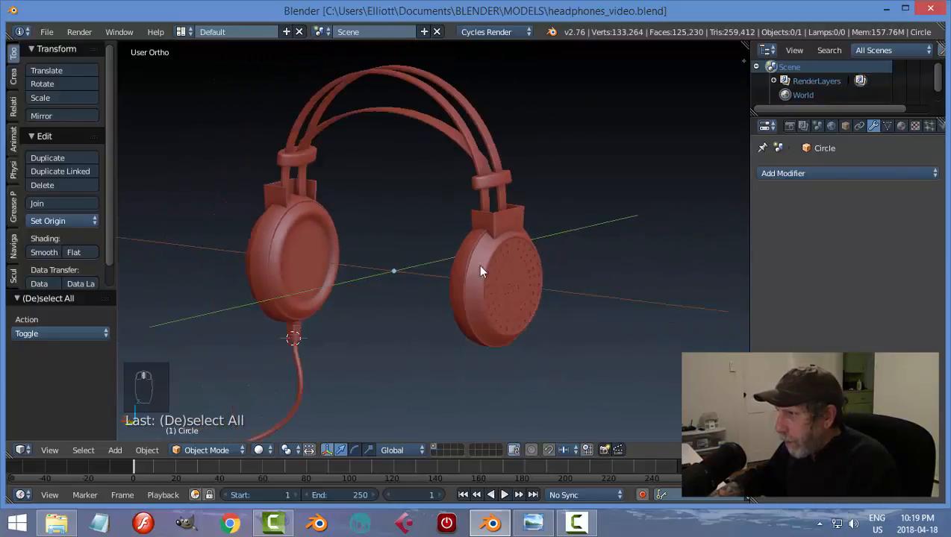
{"action": "mouse_move", "coordinate": [483, 269]}
{"action": "middle_mouse_down"}
{"action": "mouse_move", "coordinate": [510, 265]}
{"action": "mouse_move", "coordinate": [471, 293]}
{"action": "mouse_move", "coordinate": [474, 281]}
{"action": "middle_mouse_up"}
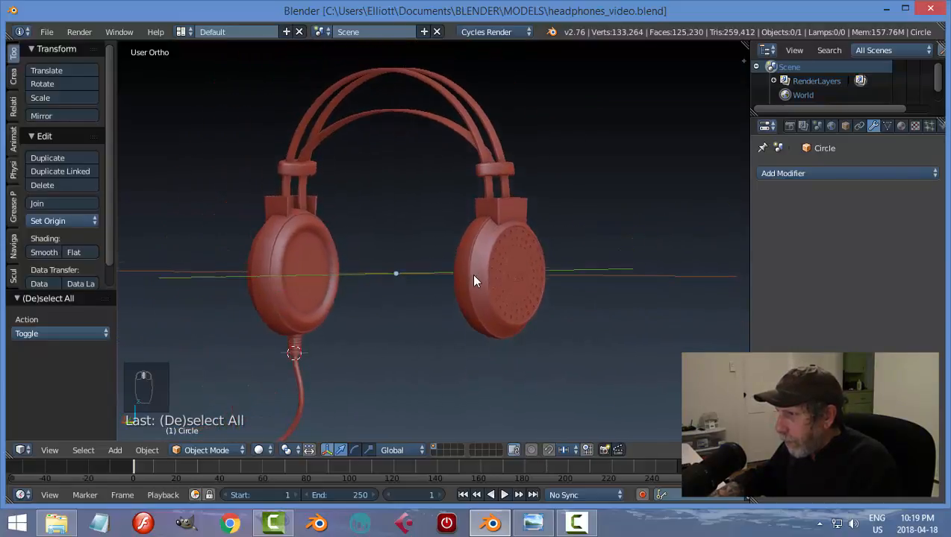
Set the render resolution scale to 100% and make an OpenGL render of the viewport
{"action": "left_click", "coordinate": [789, 127]}
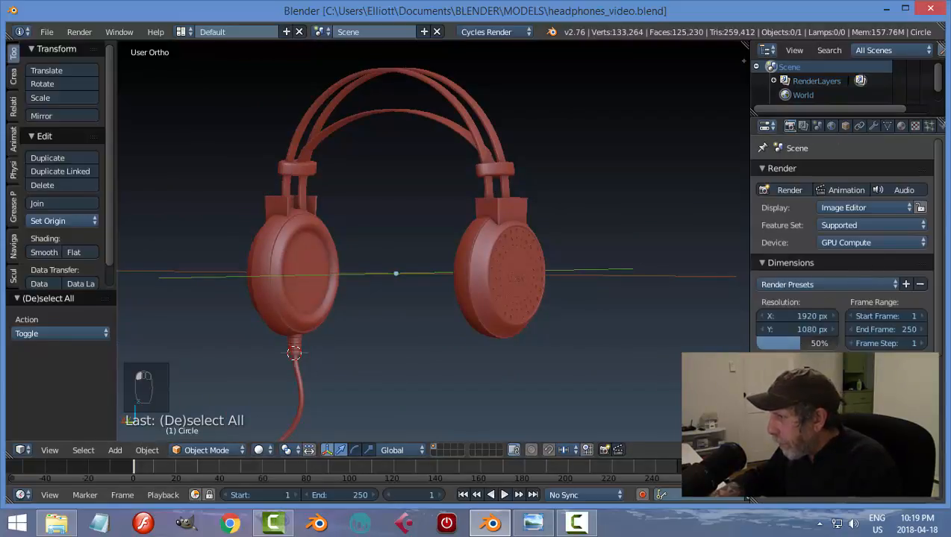
{"action": "left_click_drag", "start_coordinate": [797, 343], "coordinate": [837, 343]}
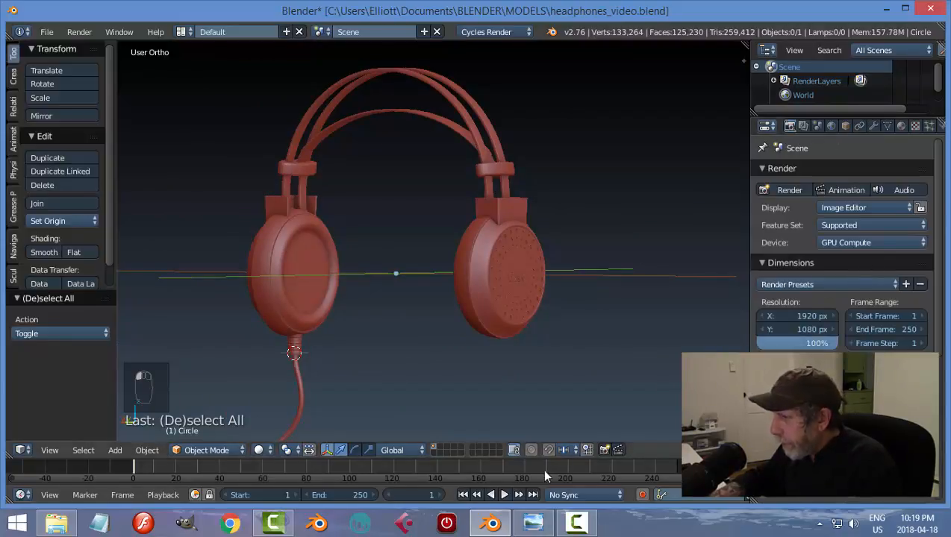
{"action": "left_click", "coordinate": [605, 450]}
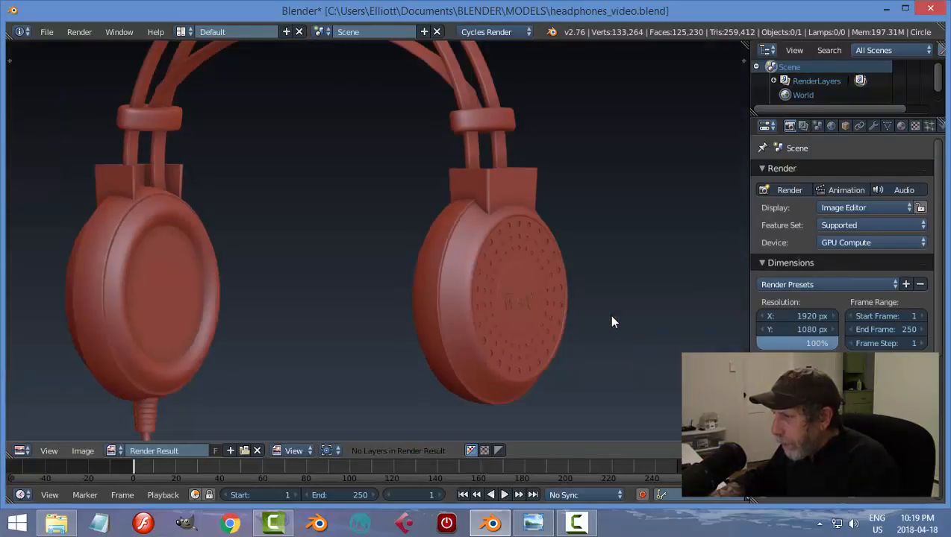
{"action": "scroll", "coordinate": [611, 322], "scroll_direction": "down", "scroll_amount": 1}
{"action": "middle_click_drag", "start_coordinate": [502, 240], "coordinate": [515, 276]}
{"action": "scroll", "coordinate": [515, 279], "scroll_direction": "down", "scroll_amount": 1}
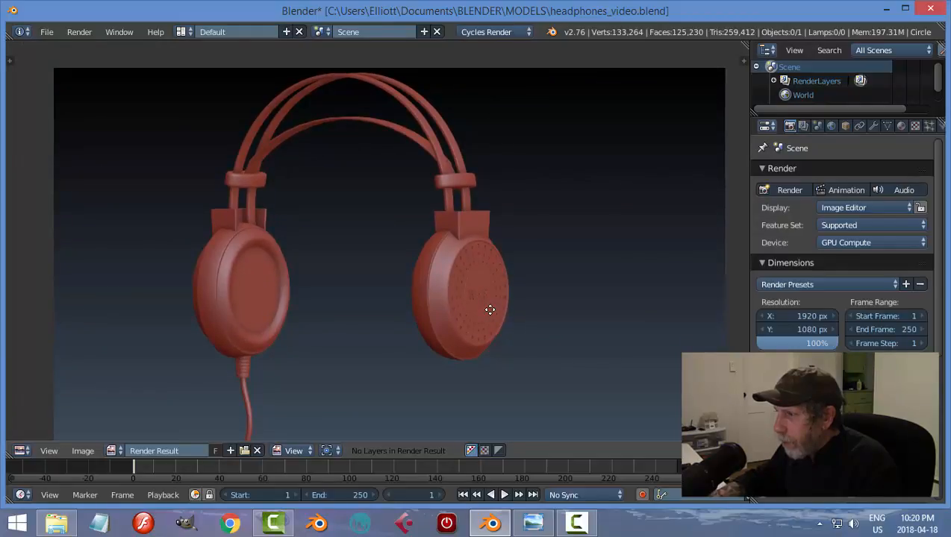